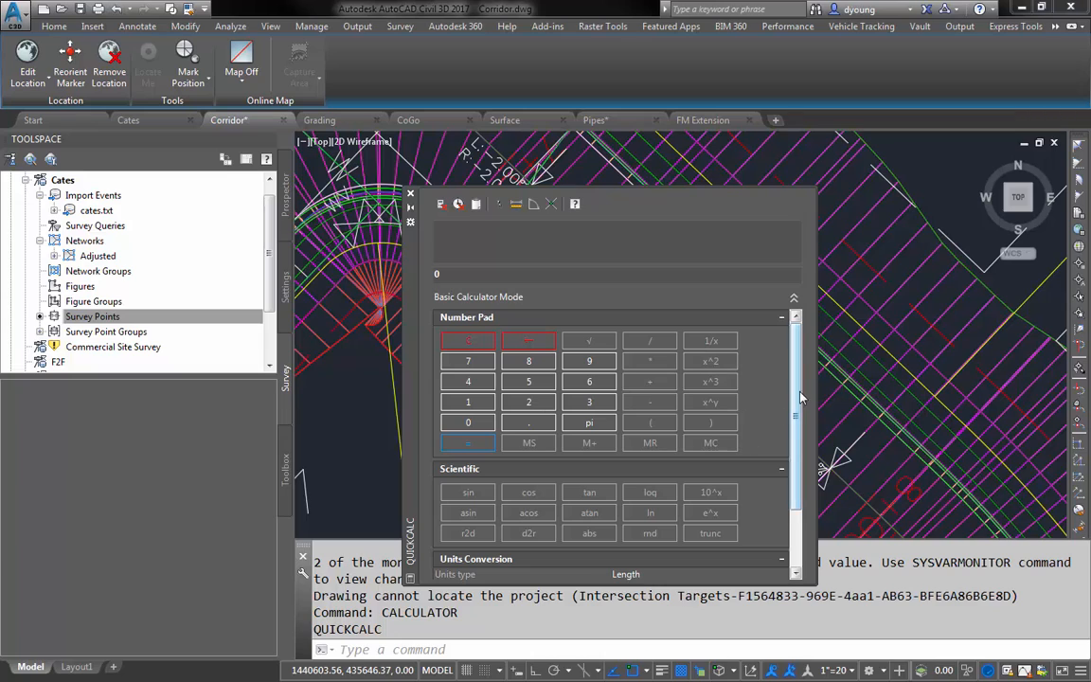
- Examine the scientific and units conversion sections of the QuickCalc calculator, and close it
left_click_drag(797, 401, 796, 461)
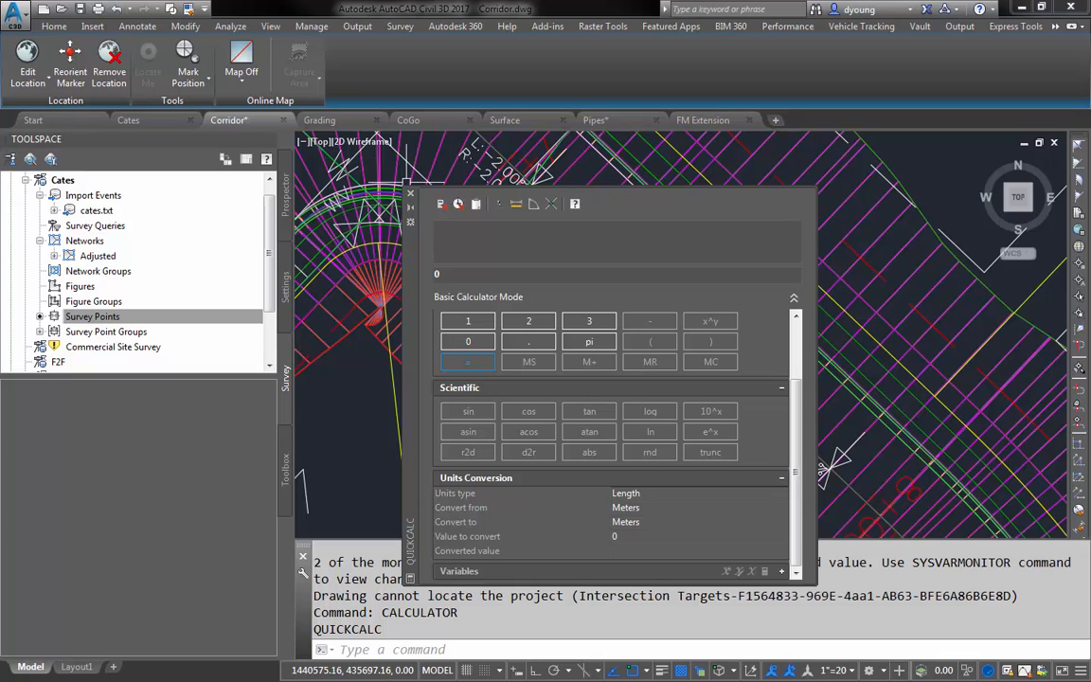
left_click(410, 197)
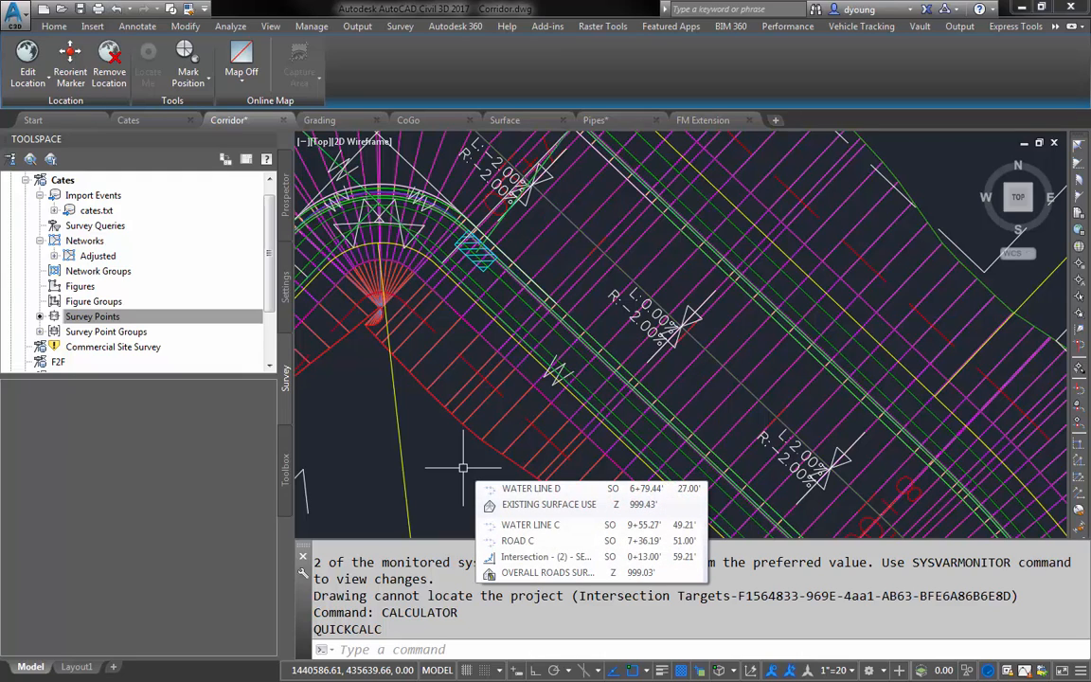
- Run the RPNCALC command to view the RPN Calculator, and close it
type("rp")
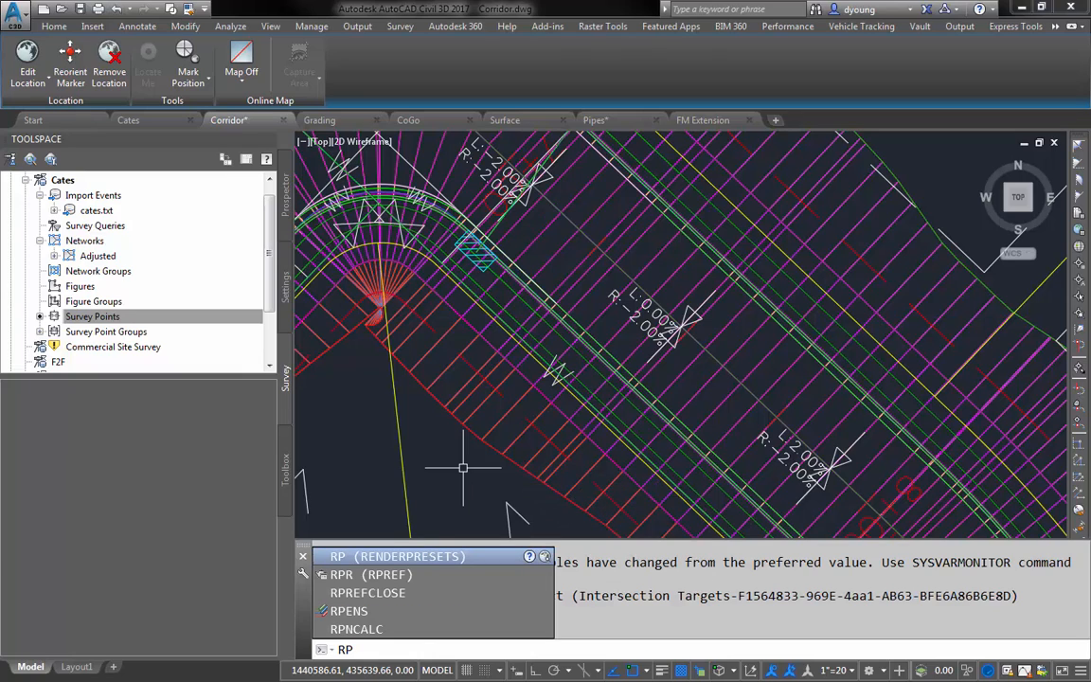
type("ncalc")
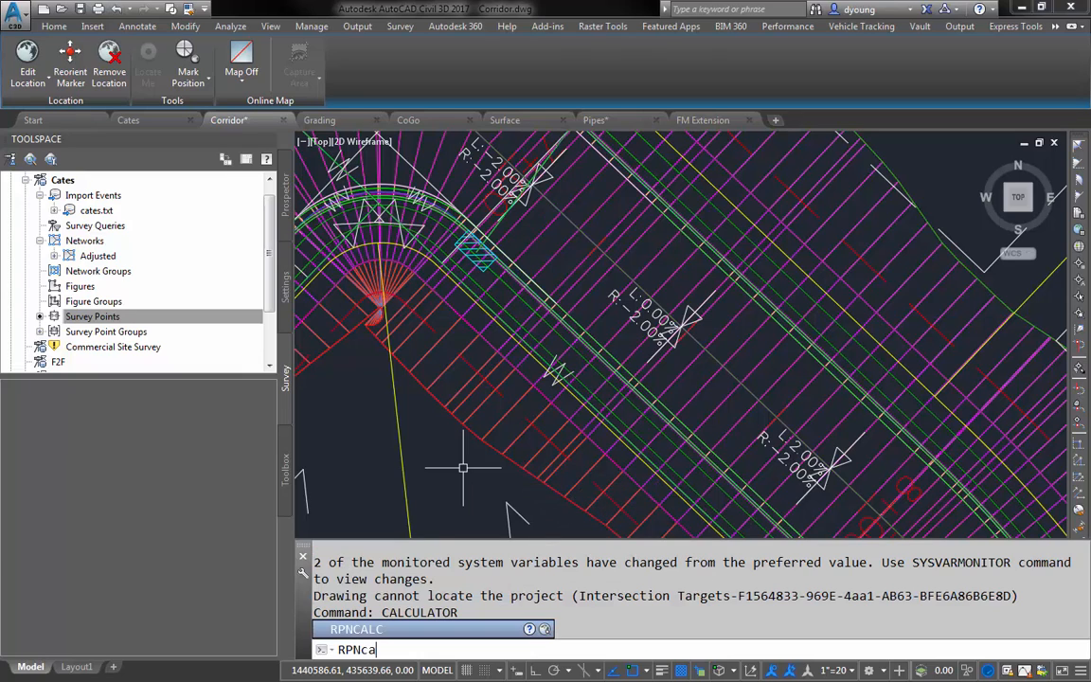
key("Return")
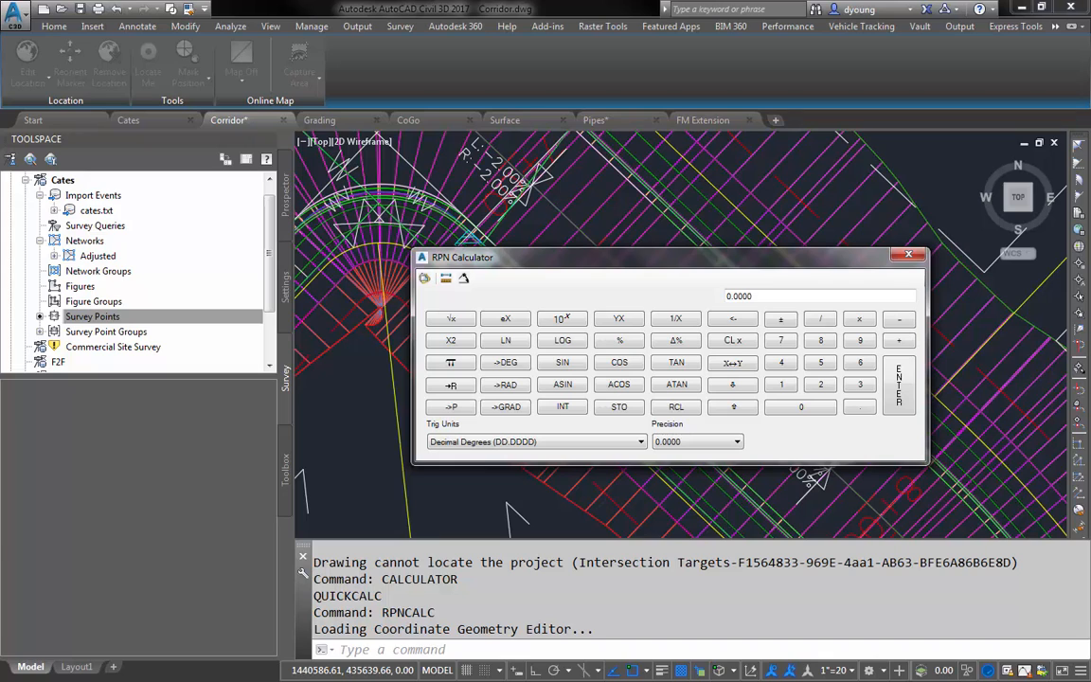
left_click(909, 256)
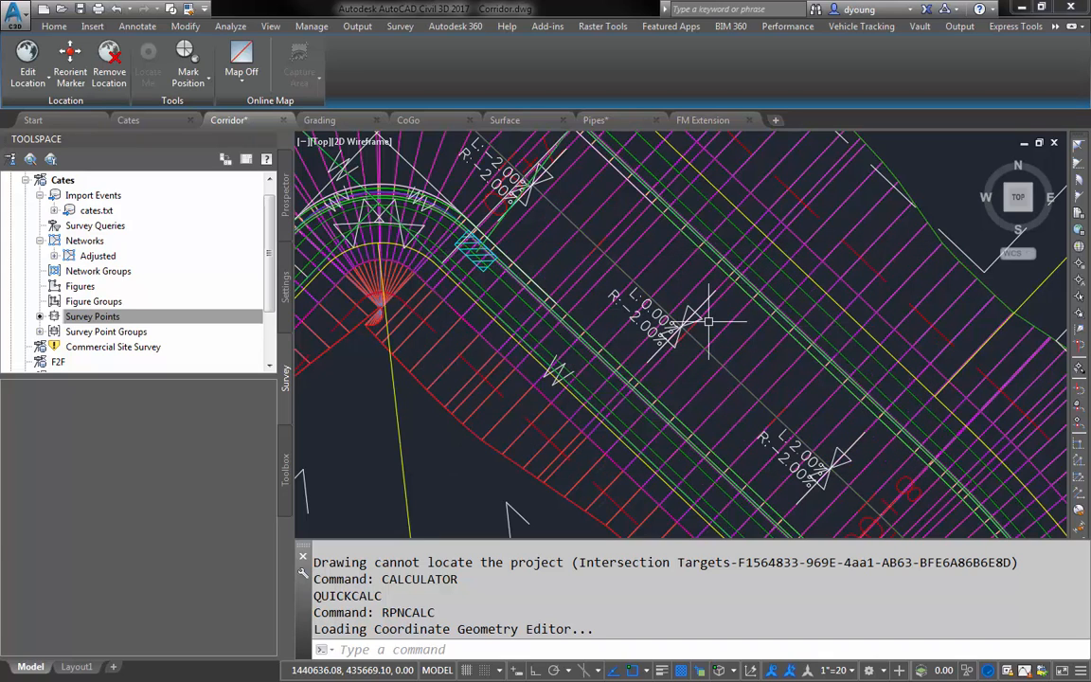
- Switch to the open FM Extension drawing
scroll(708, 322, "down", 4)
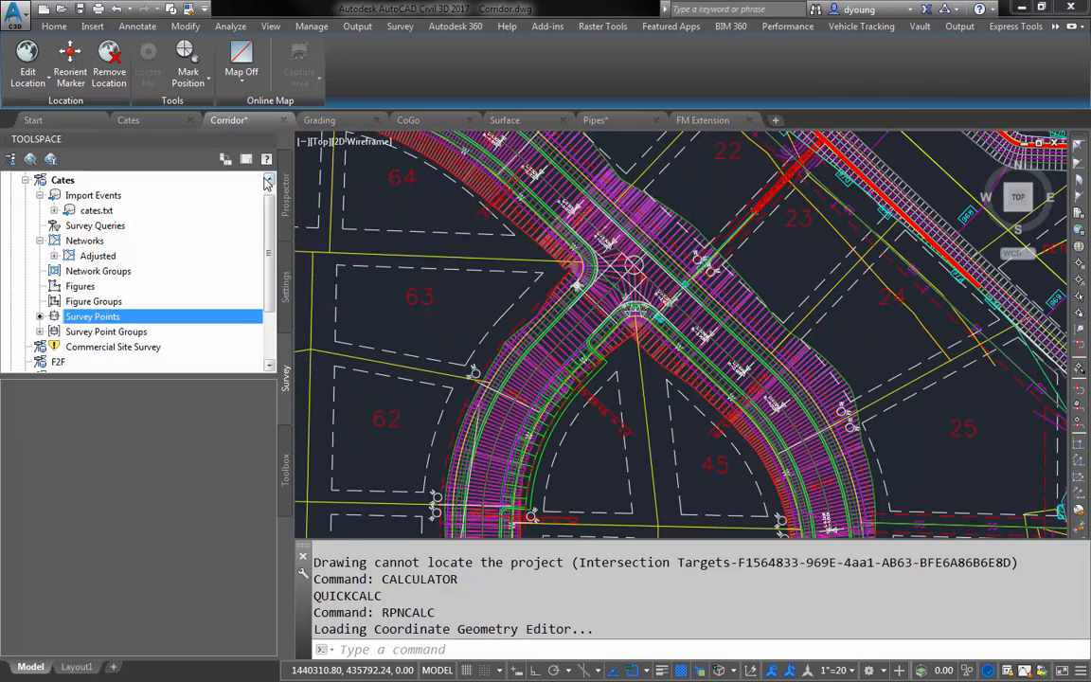
left_click(699, 120)
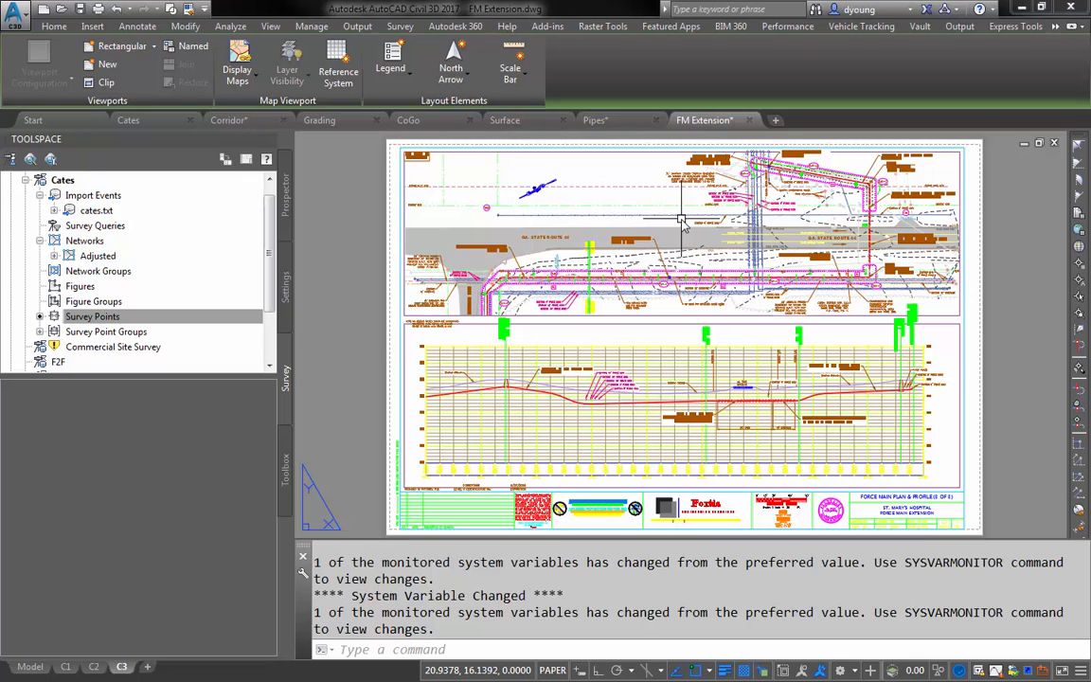
right_click(610, 171)
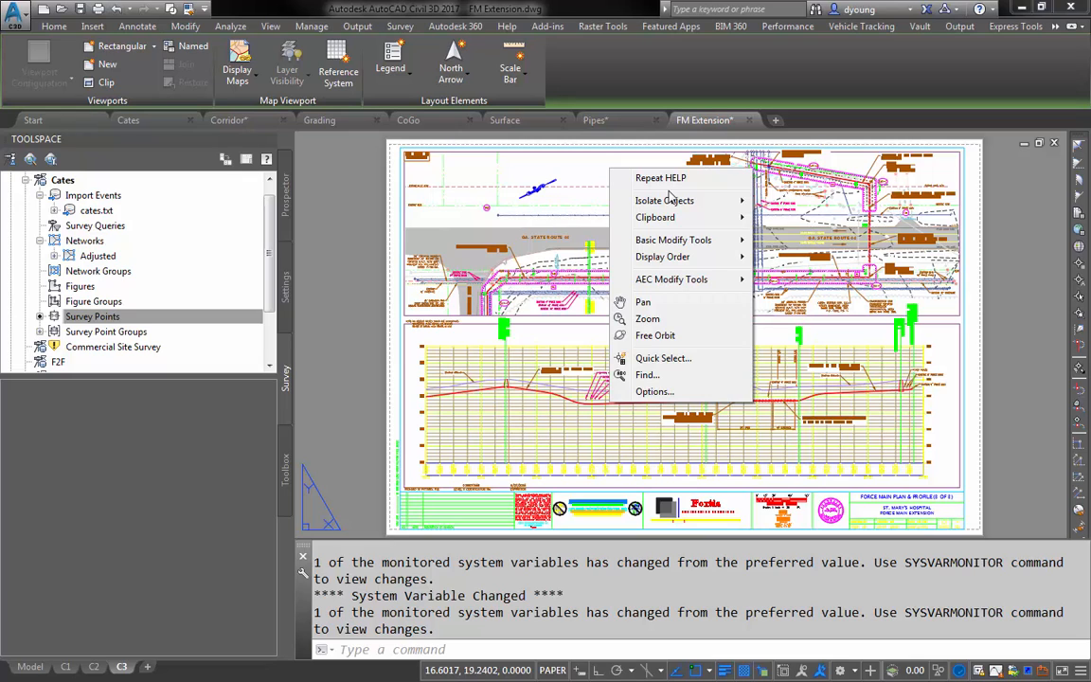
key("Escape")
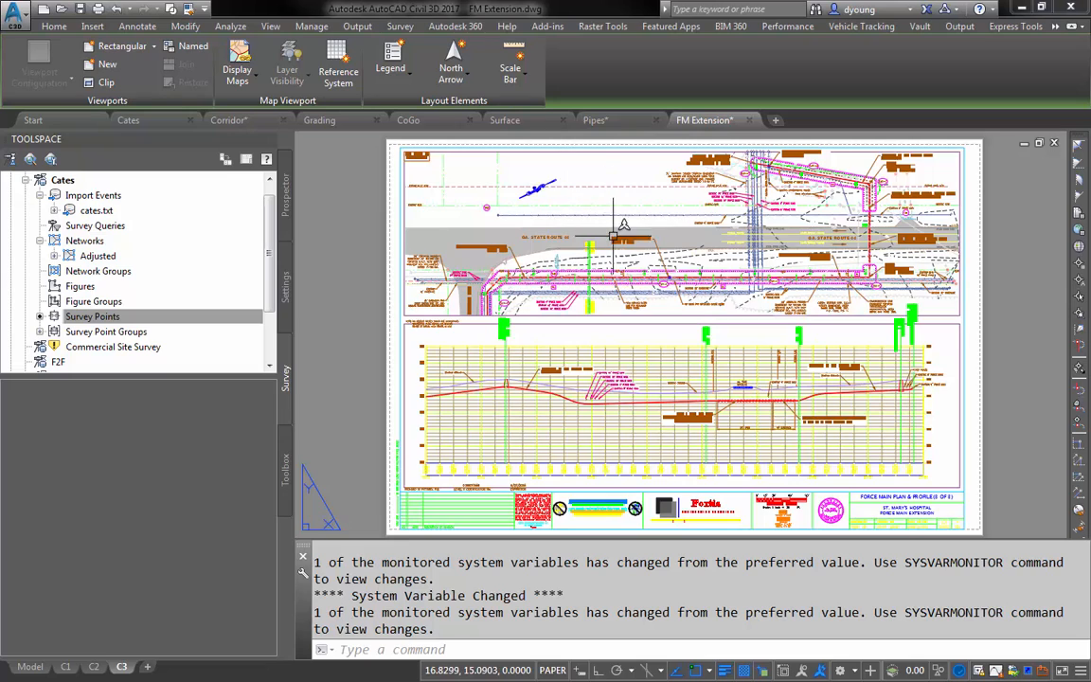
- Use Select Similar on the "PROPOSED AIR RELEASE VALVE & M.H." callout to select all matching multileaders, and clear the selection
scroll(616, 238, "up", 6)
left_click(687, 229)
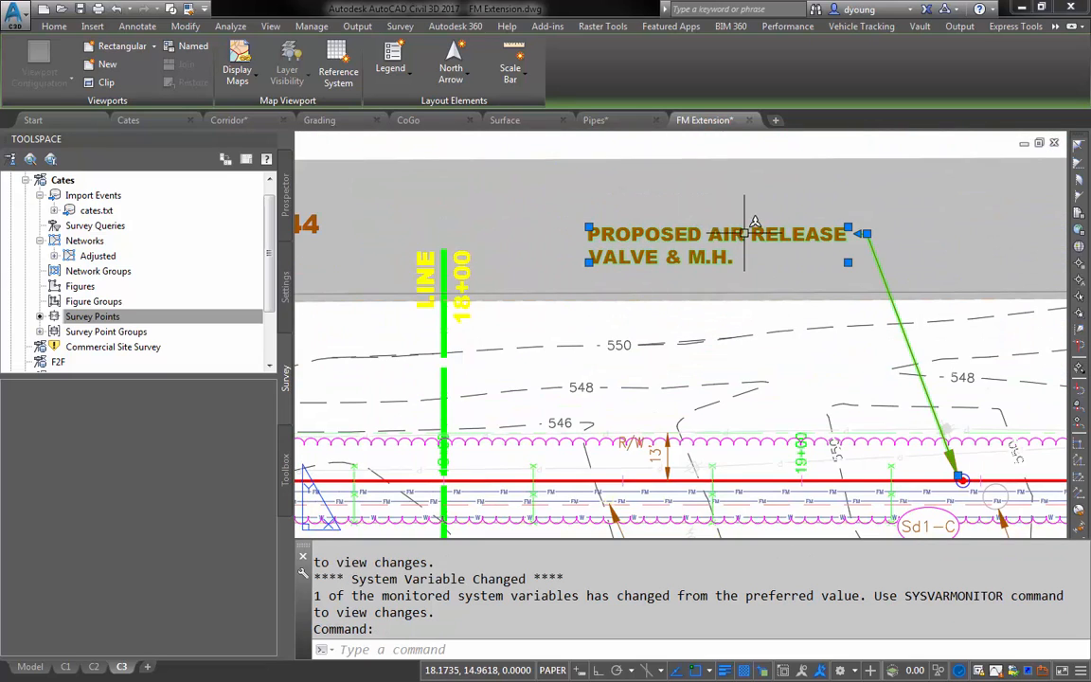
scroll(696, 216, "down", 4)
right_click(732, 203)
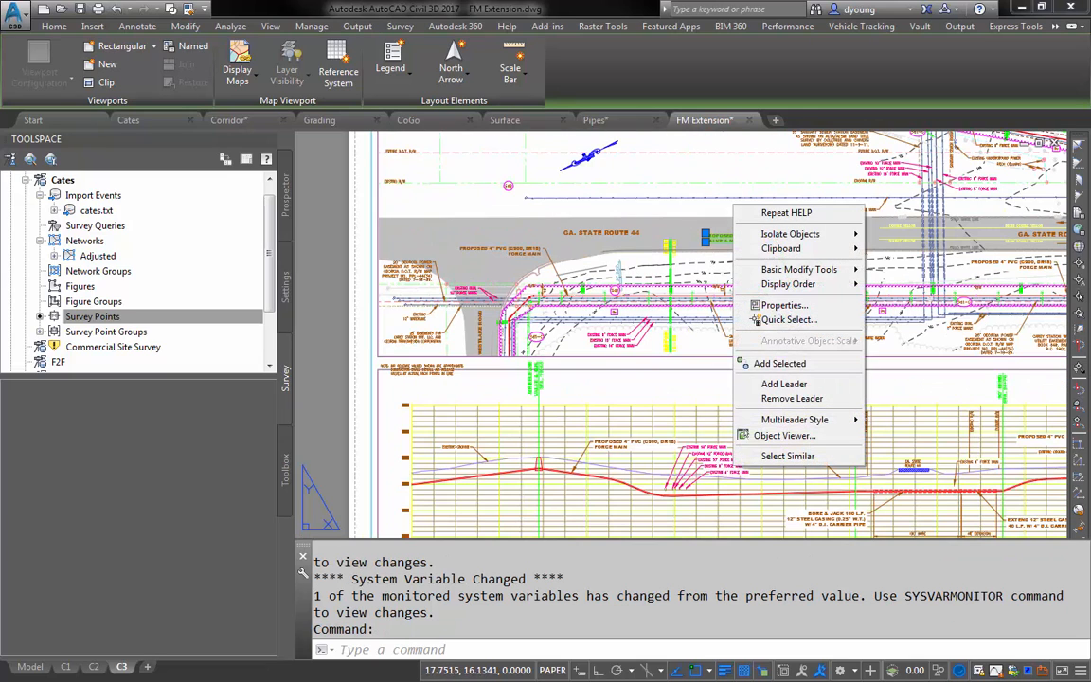
left_click(789, 457)
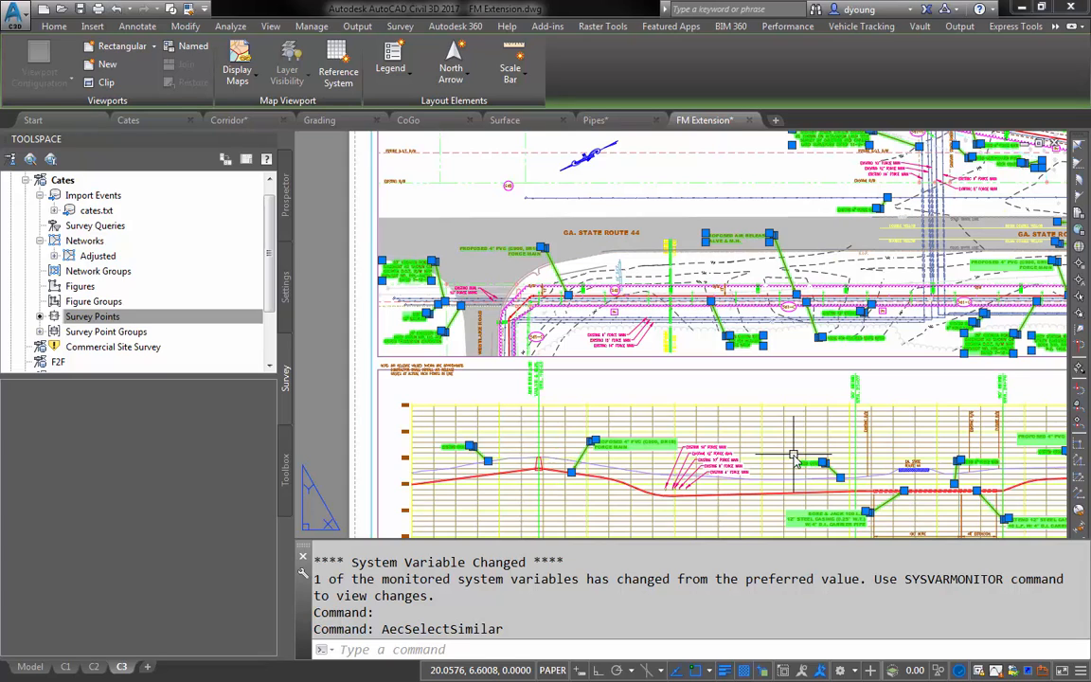
key("Escape")
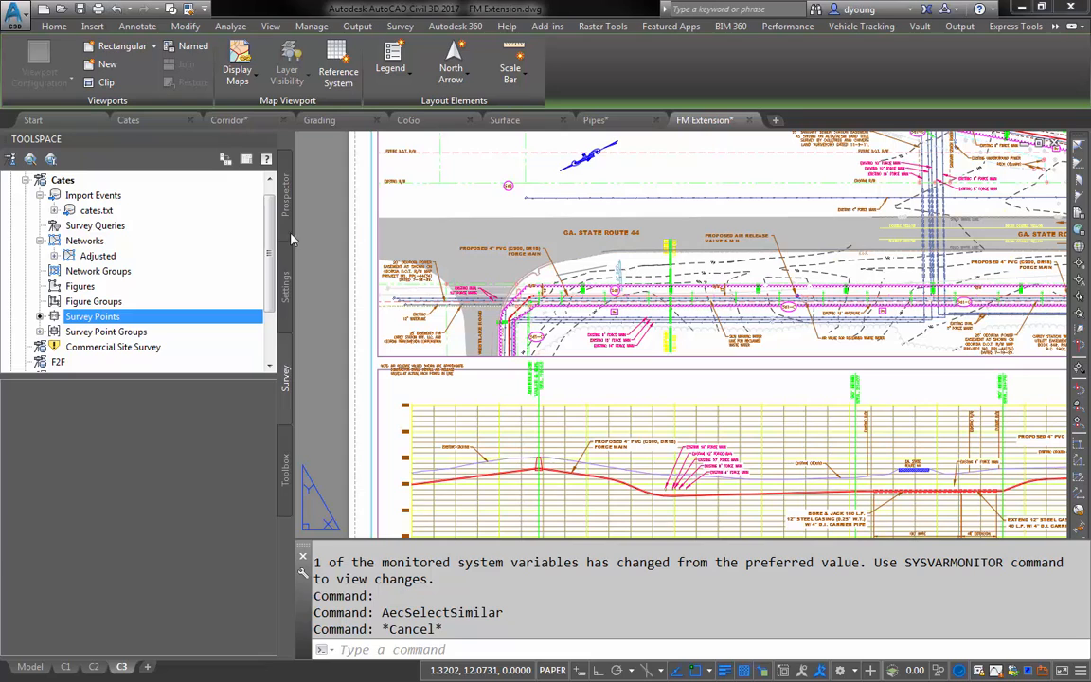
- Examine the coordinate zone and system code in the FM Extension drawing settings, leaving them without changes
left_click(286, 195)
left_click(290, 268)
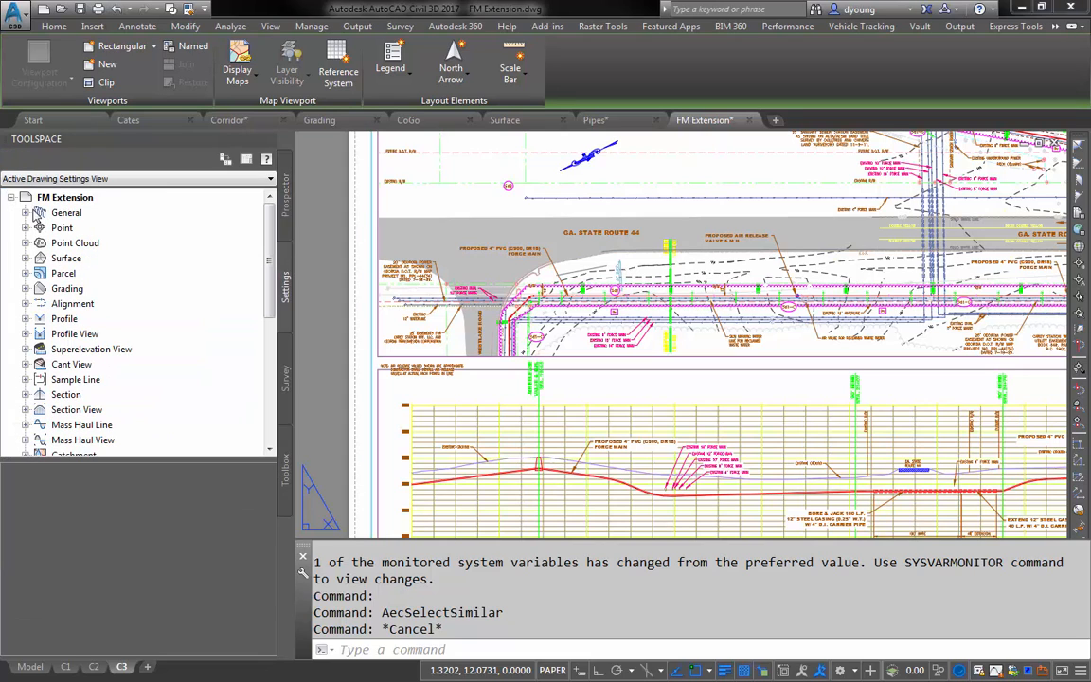
right_click(85, 197)
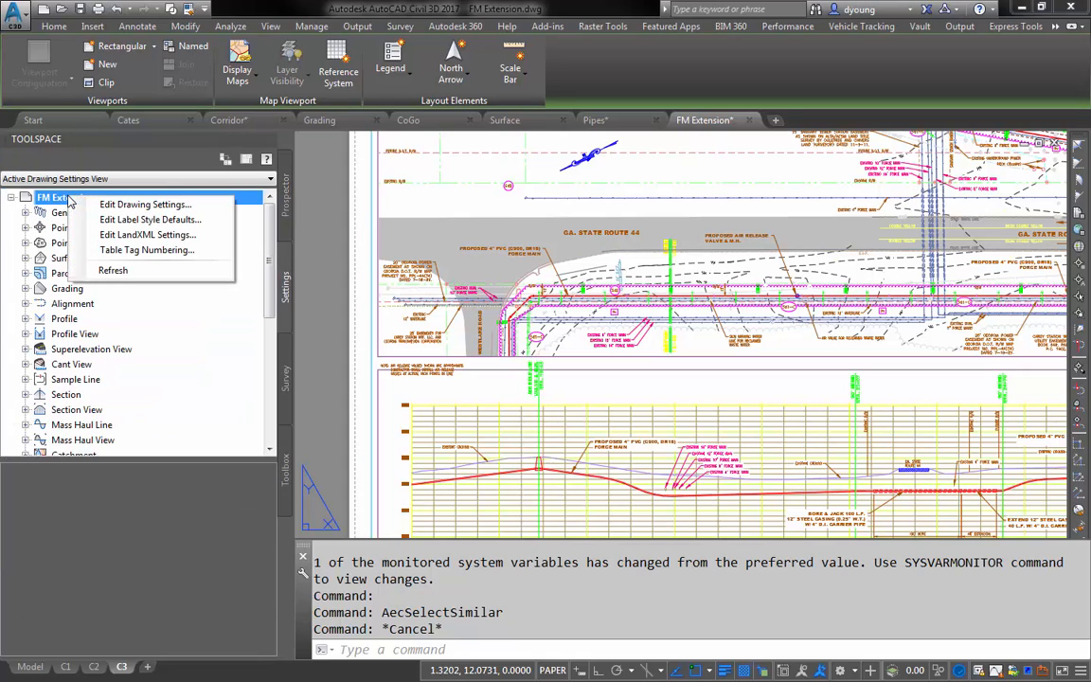
left_click(147, 206)
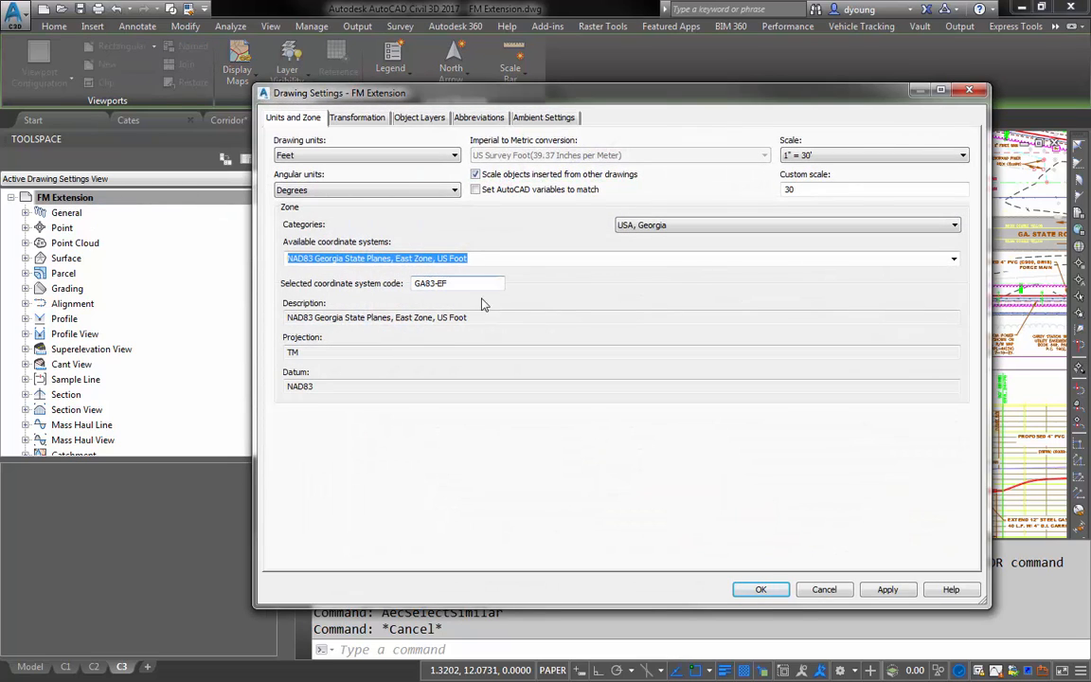
left_click_drag(466, 285, 384, 283)
left_click(826, 589)
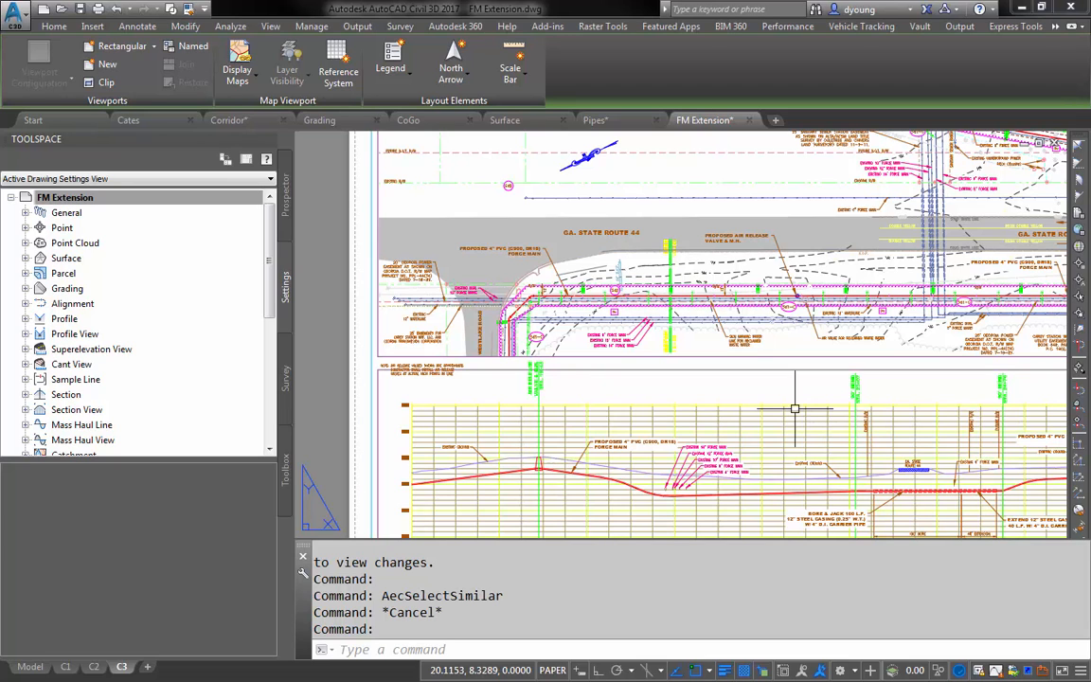
- Open the drawing template _AutoCAD Civil 3D (Imperial) NCS.dwt
key("ctrl+o")
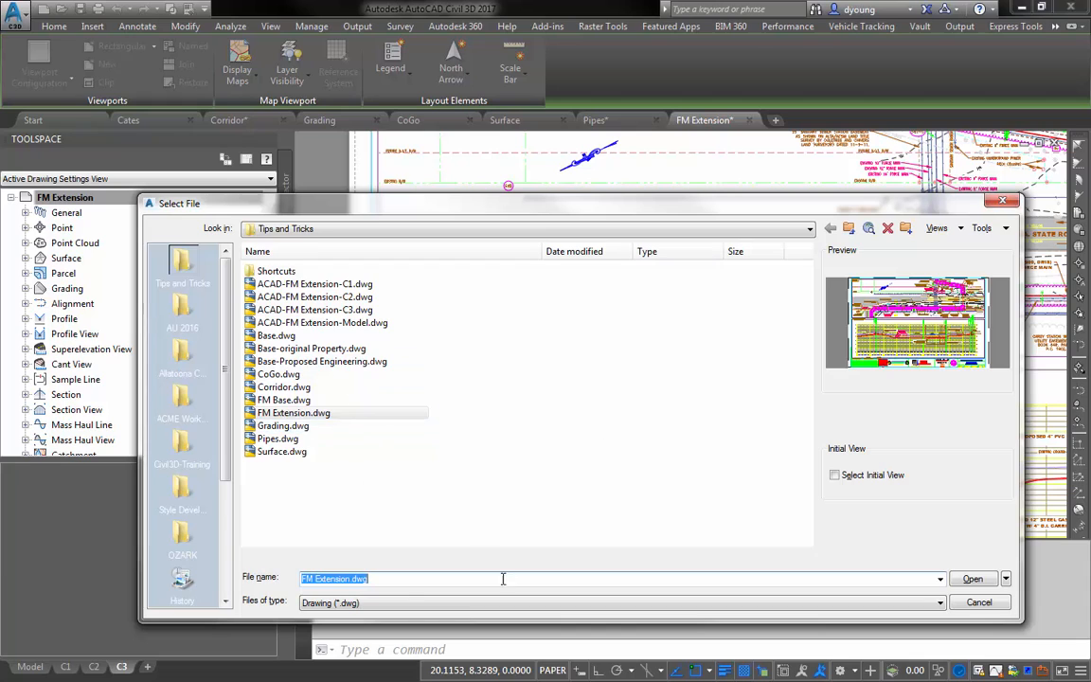
left_click(426, 603)
left_click(379, 652)
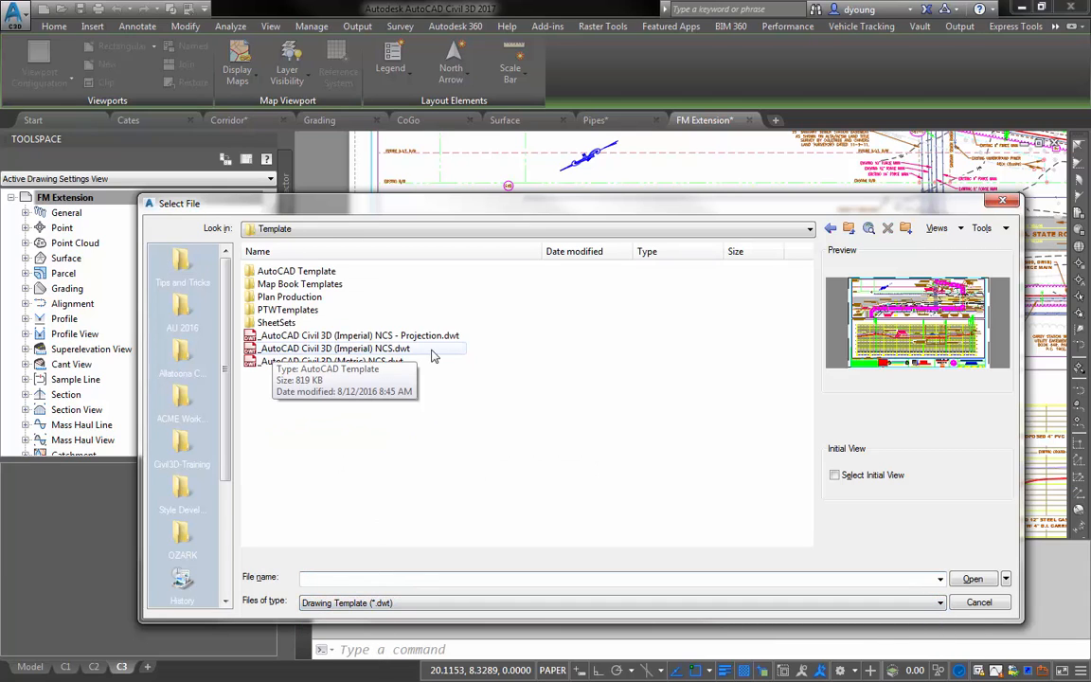
double_click(368, 350)
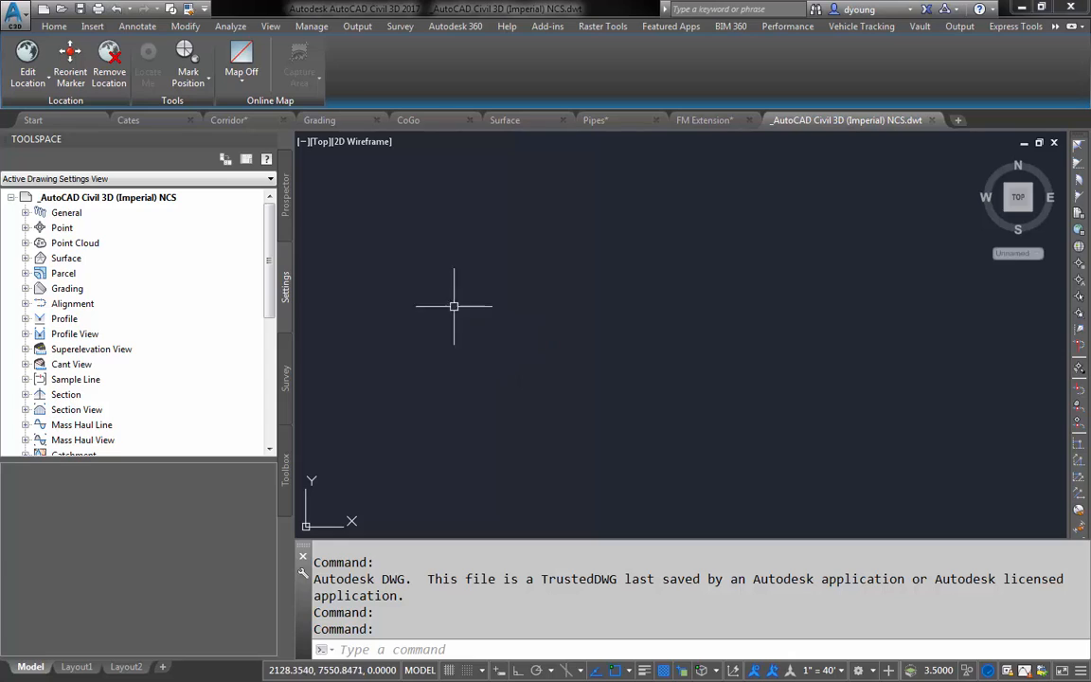
- Examine the units, scale and coordinate zone in the template's drawing settings, and close them without changes
right_click(114, 201)
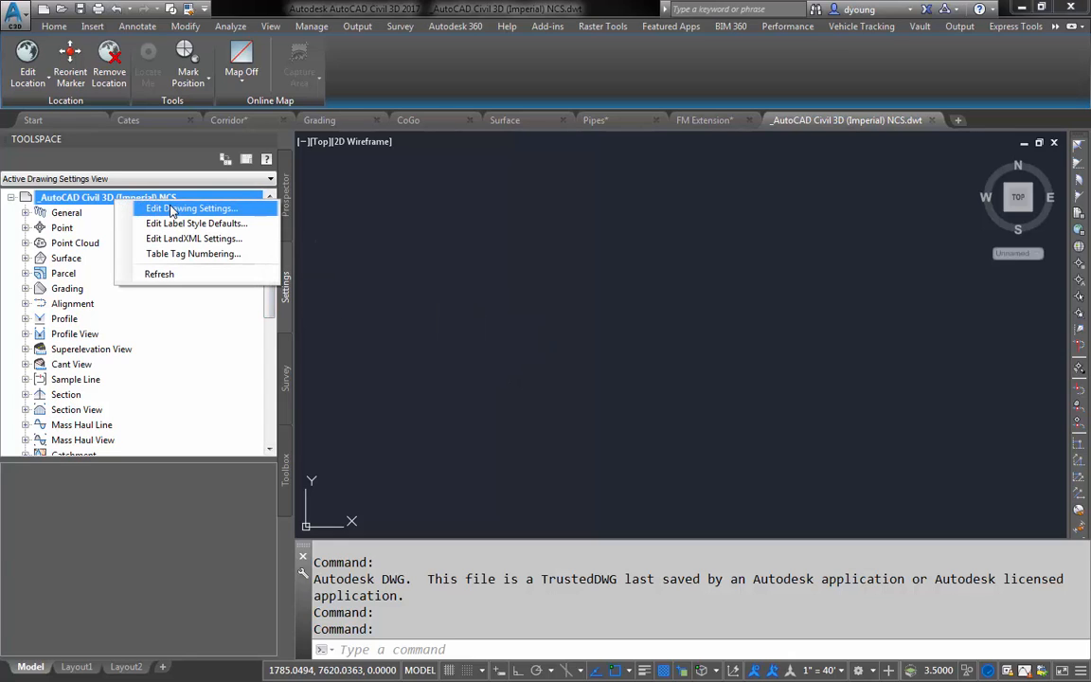
left_click(171, 210)
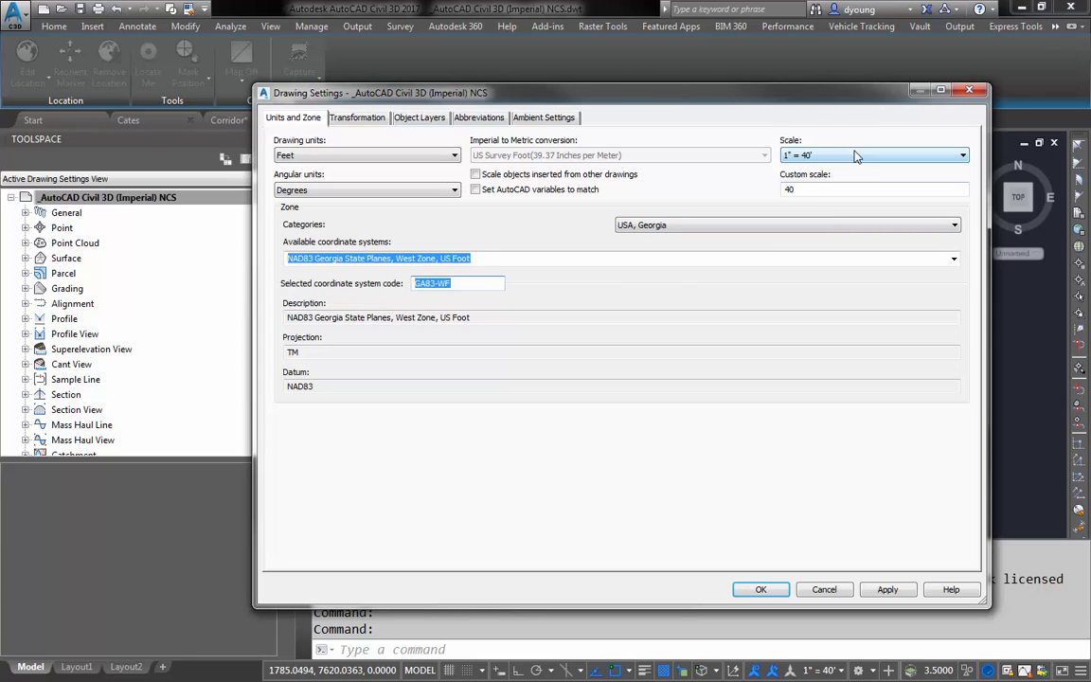
left_click(824, 590)
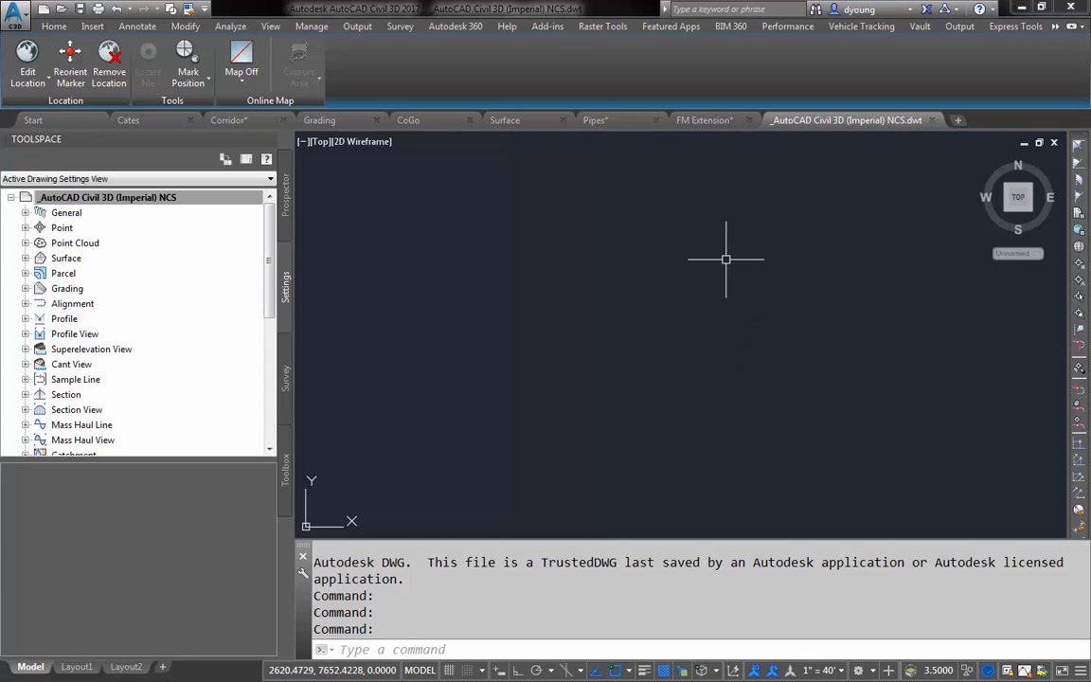
- Create a layer property filter named Road Layers that matches layer names C-ROAD*, and look through the filtered layers
left_click(54, 26)
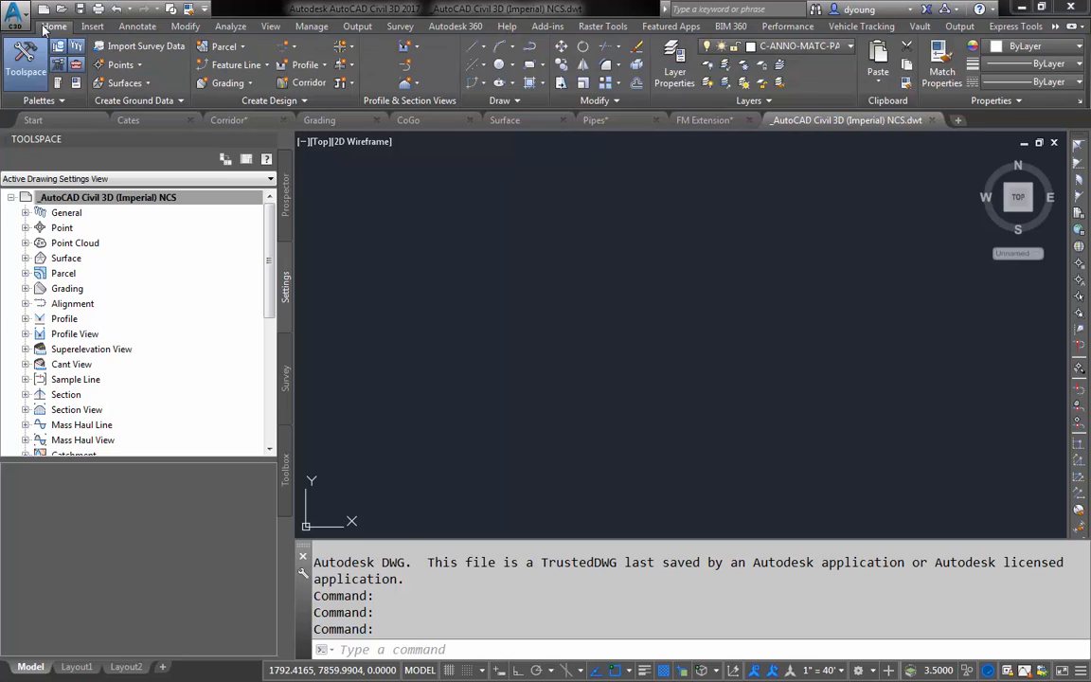
left_click(674, 71)
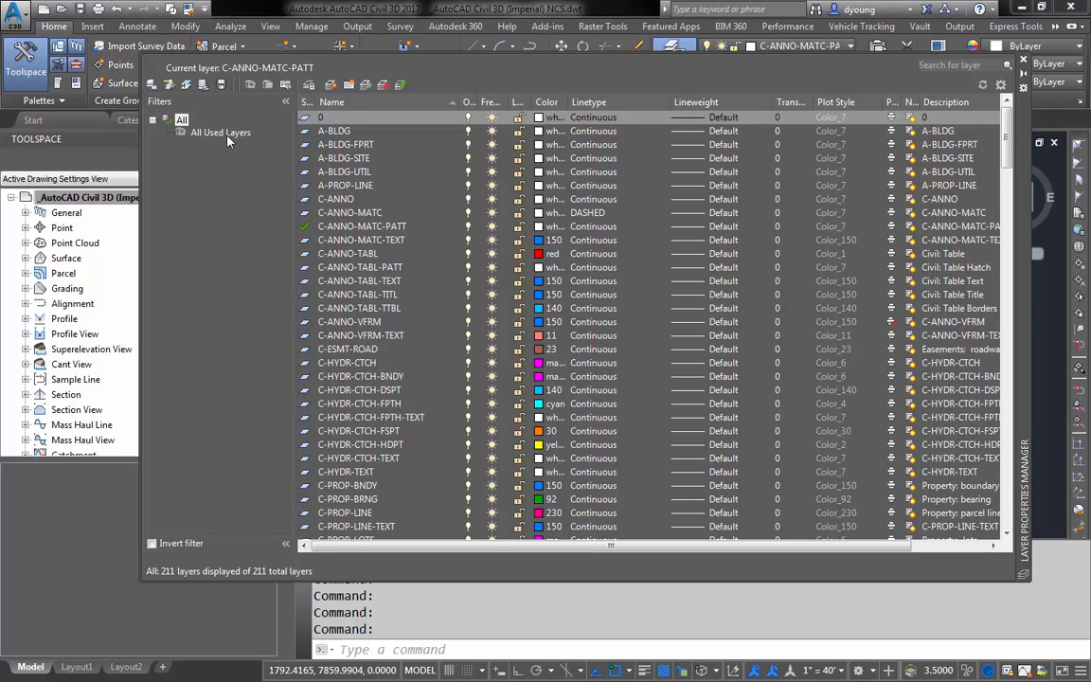
left_click(251, 86)
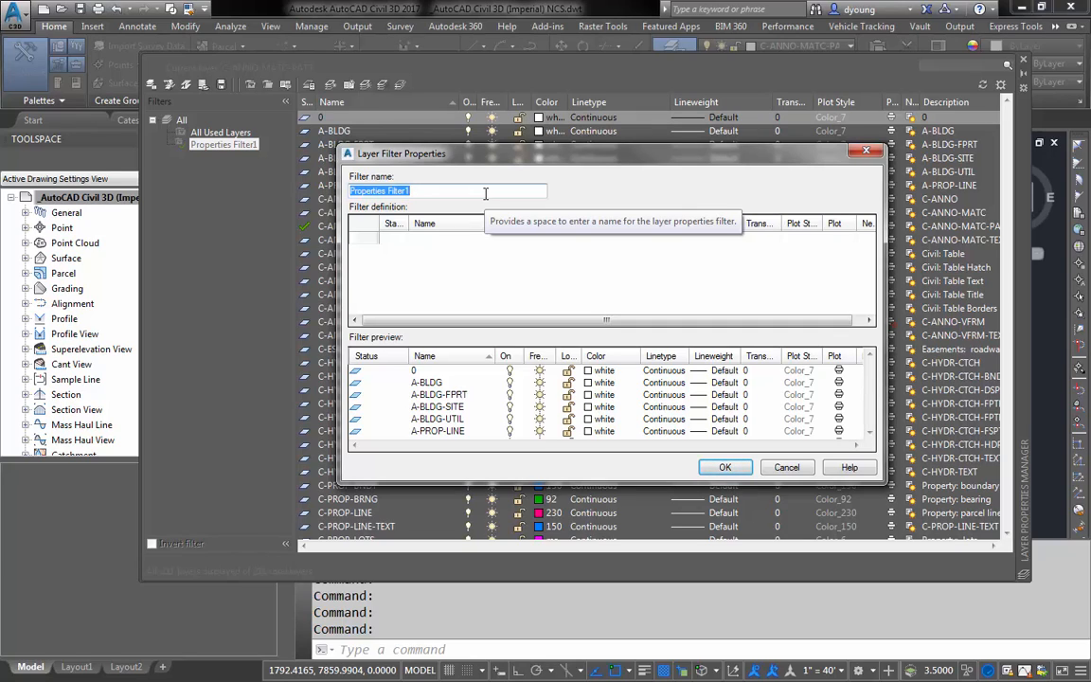
type("Road Layers")
left_click(439, 243)
type("*")
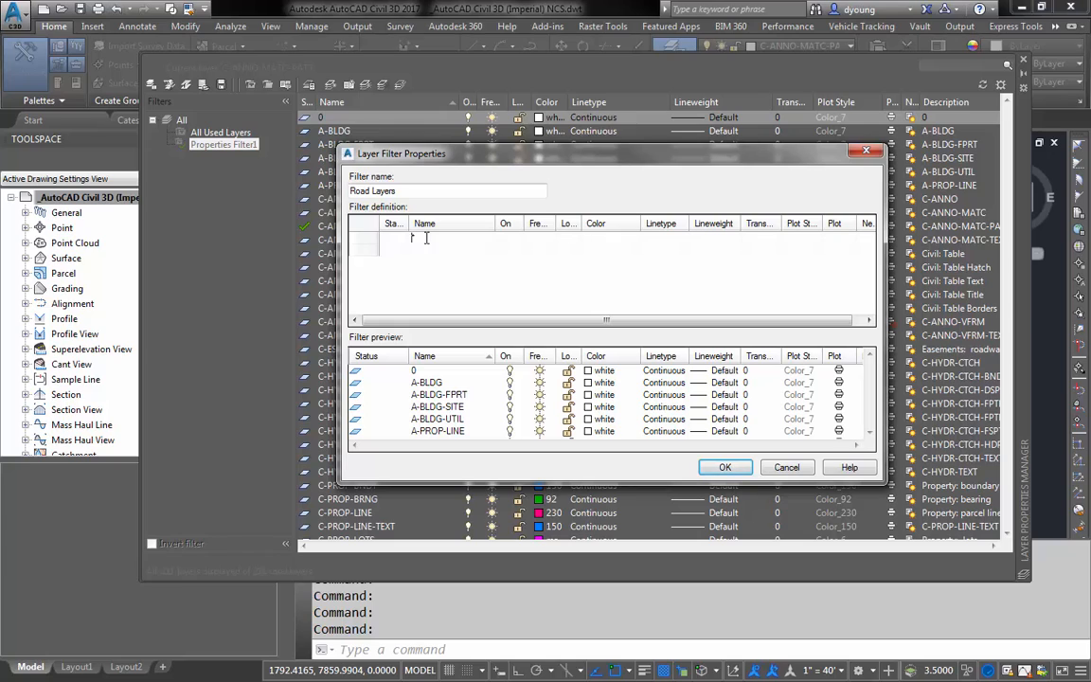
type("C")
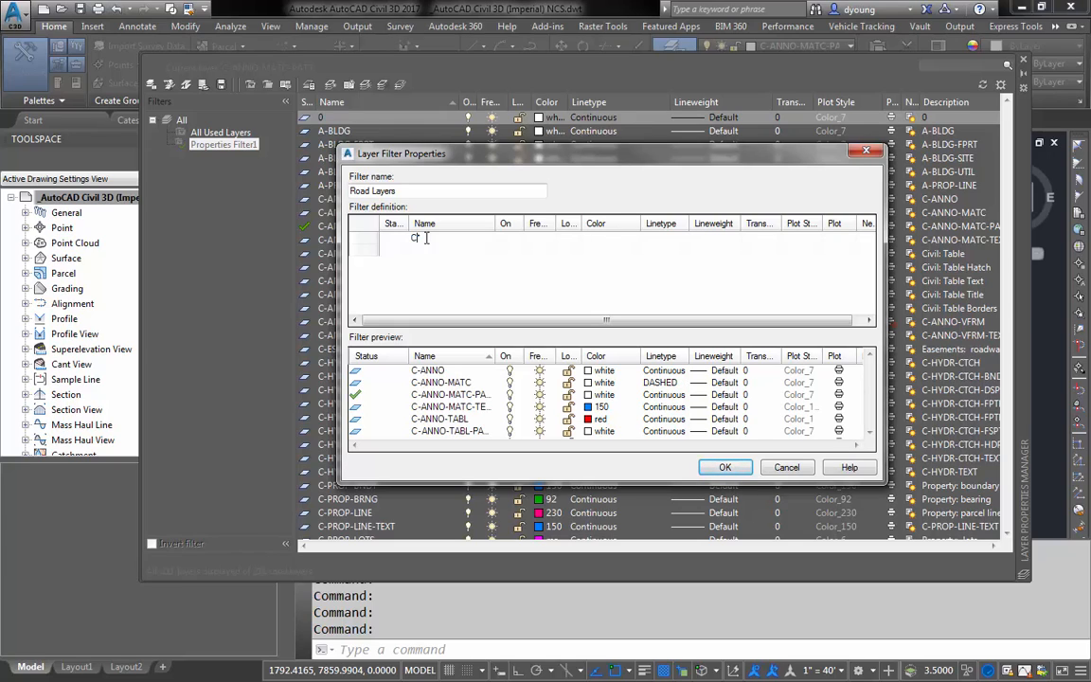
type("-ROAD")
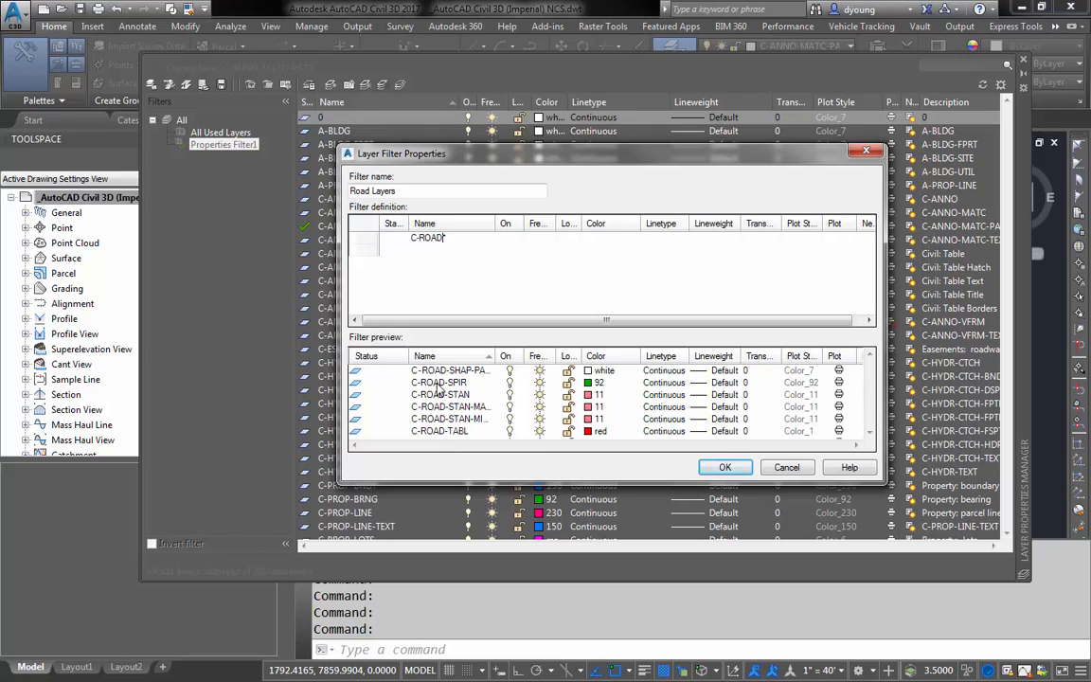
left_click(722, 467)
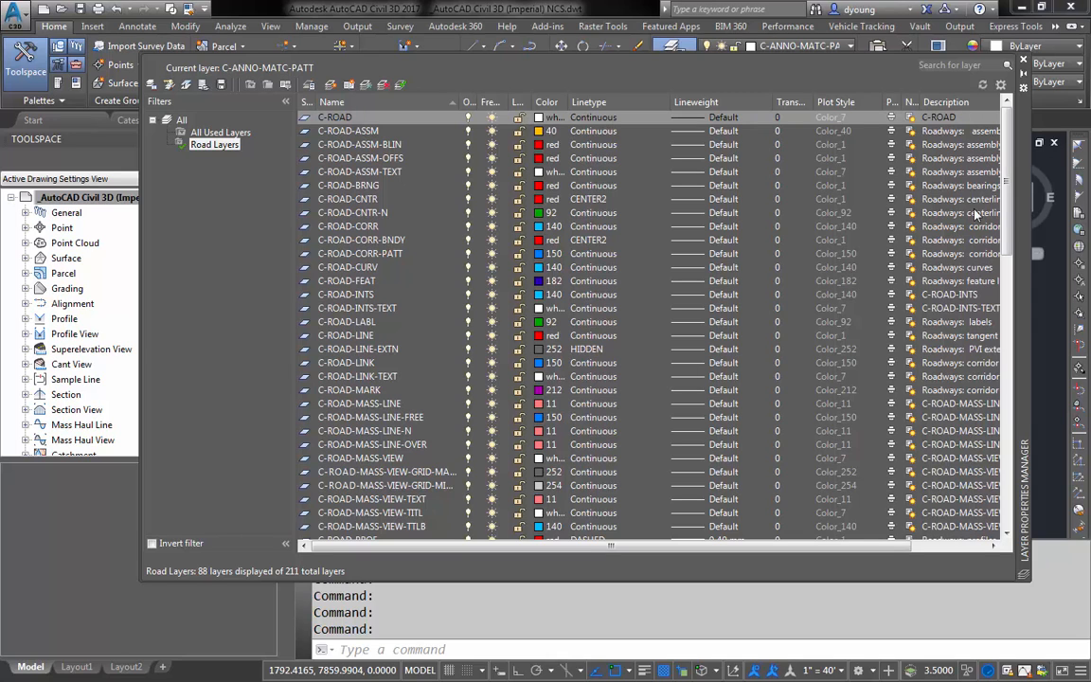
left_click_drag(1005, 242, 1001, 507)
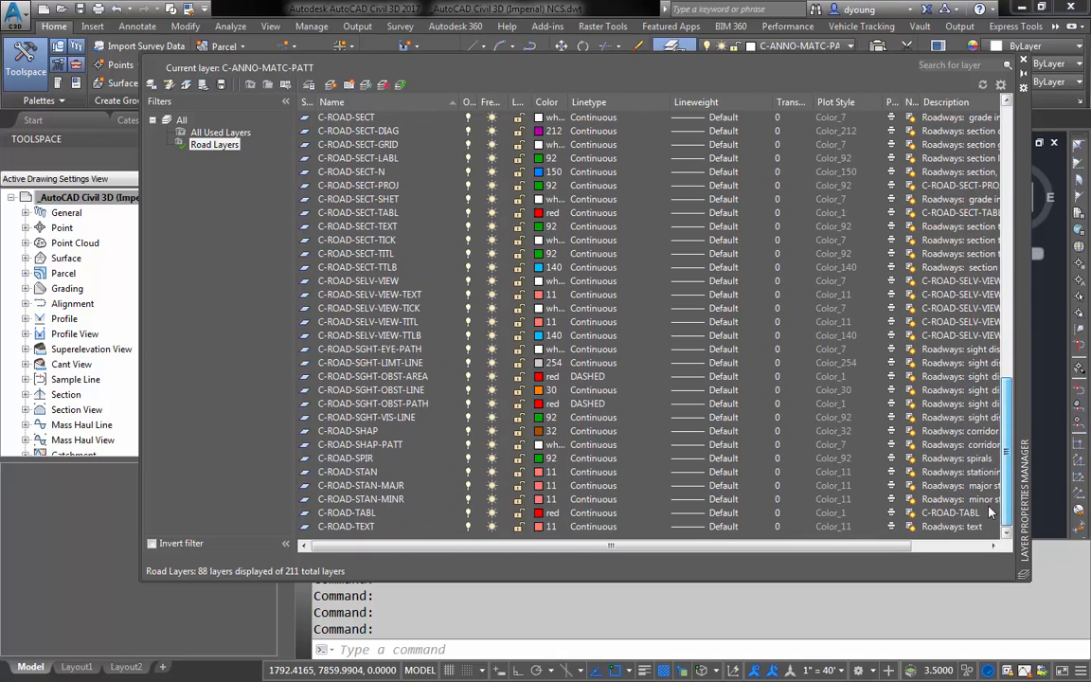
- Create a layer property filter named Civil Layers that matches layer names C-* and V-*, and look through the filtered layers
right_click(230, 148)
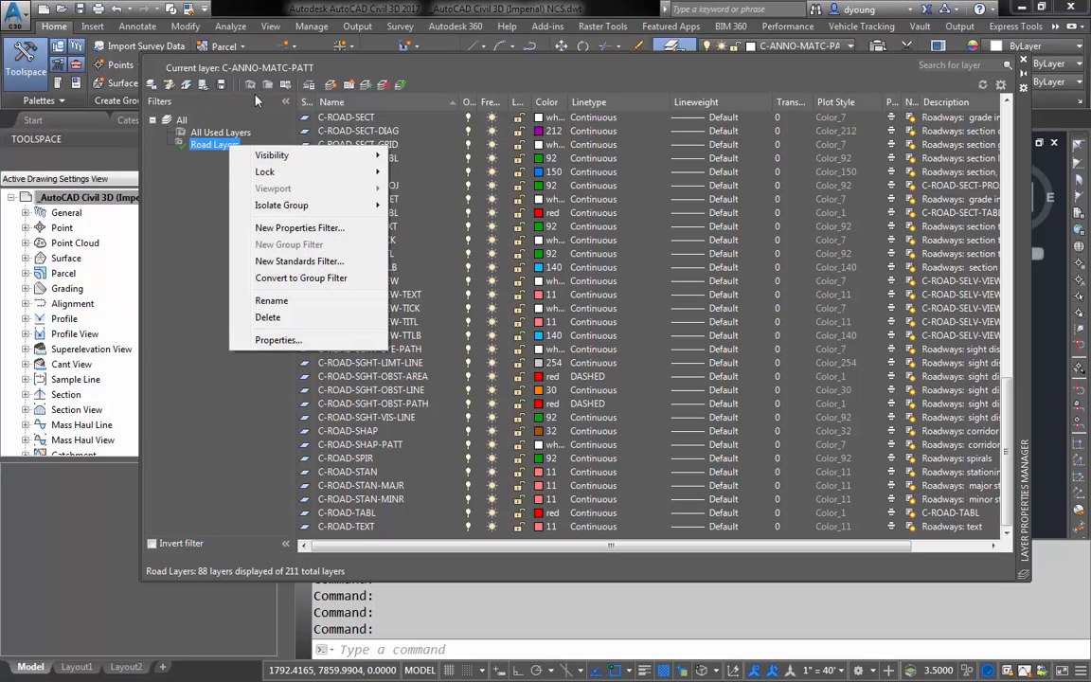
left_click(299, 228)
type("Civil ")
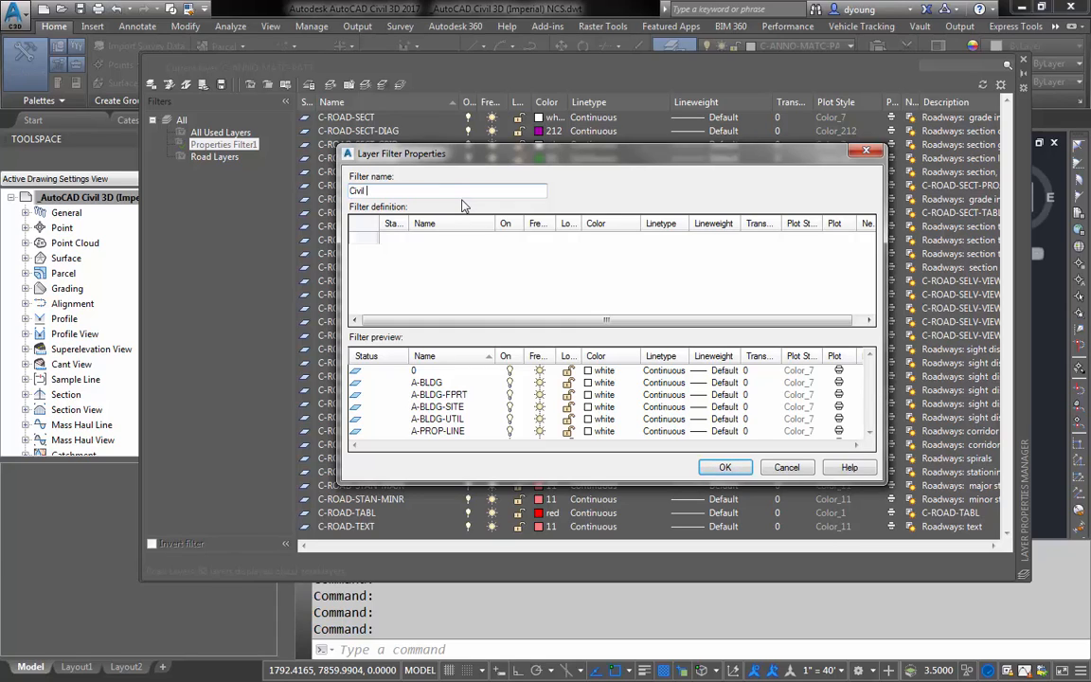
type("Layers")
left_click(440, 238)
type("C*")
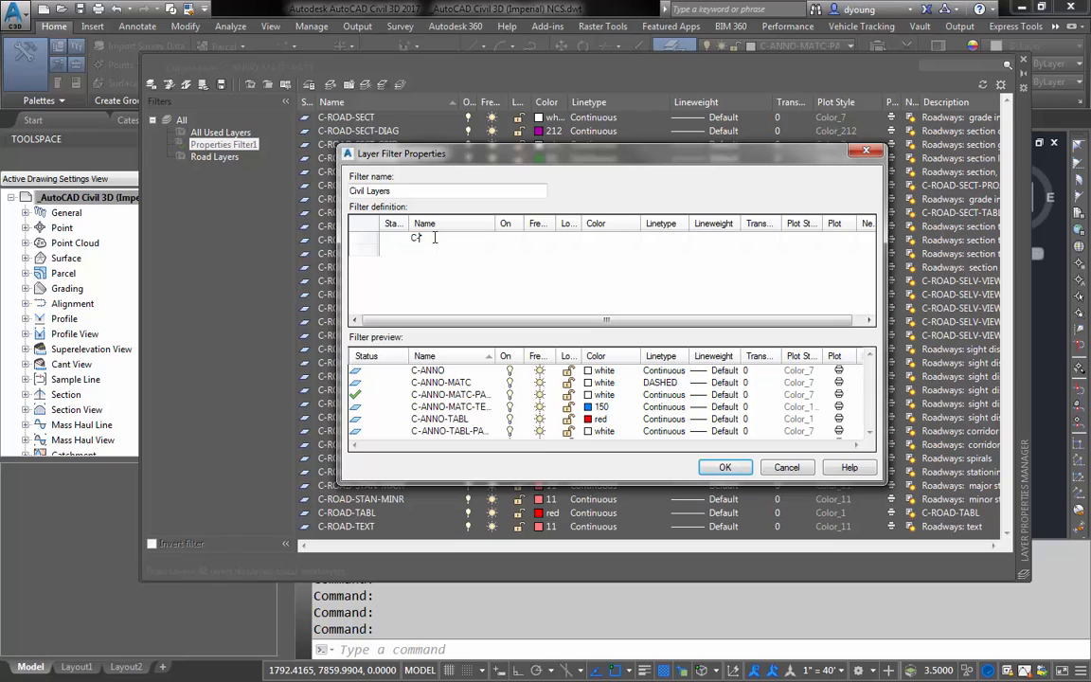
type("-")
key("Return")
type("V-")
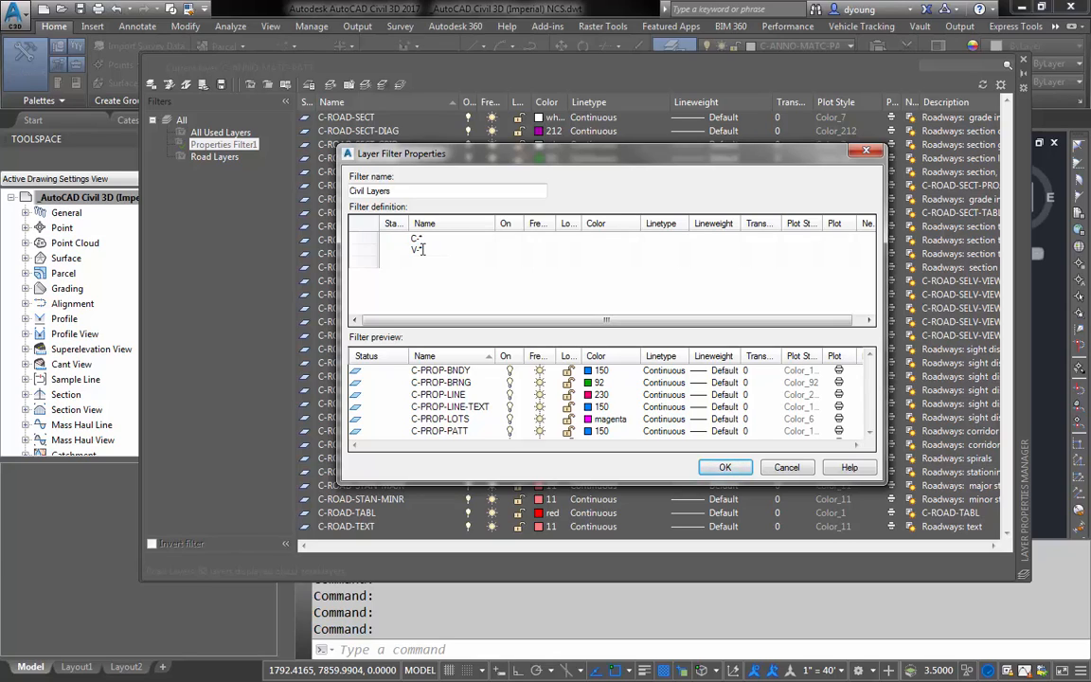
left_click(724, 468)
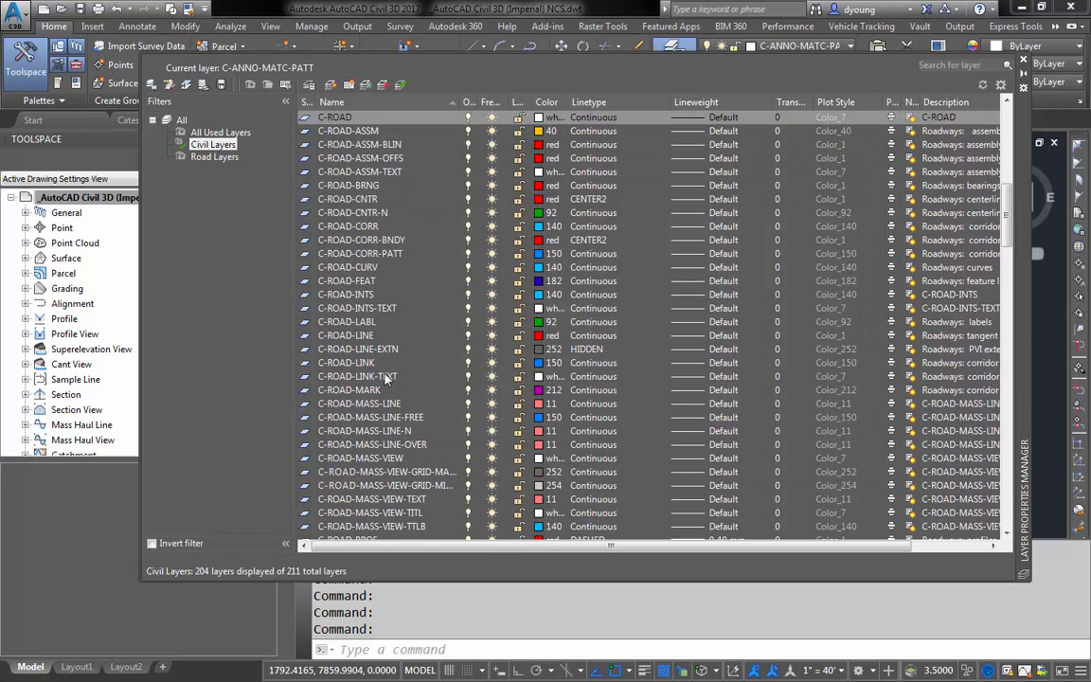
left_click_drag(1010, 207, 1020, 505)
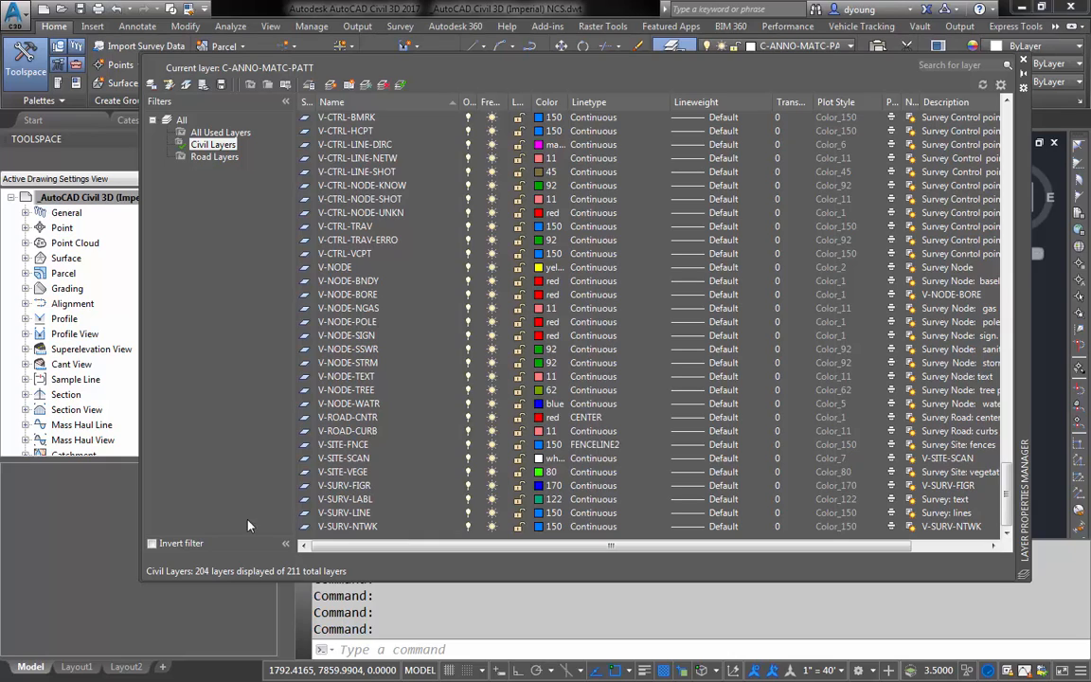
- Invert the Civil Layers filter, close the layer manager, and check the drawing's layer selection list without changing the current layer
left_click(152, 544)
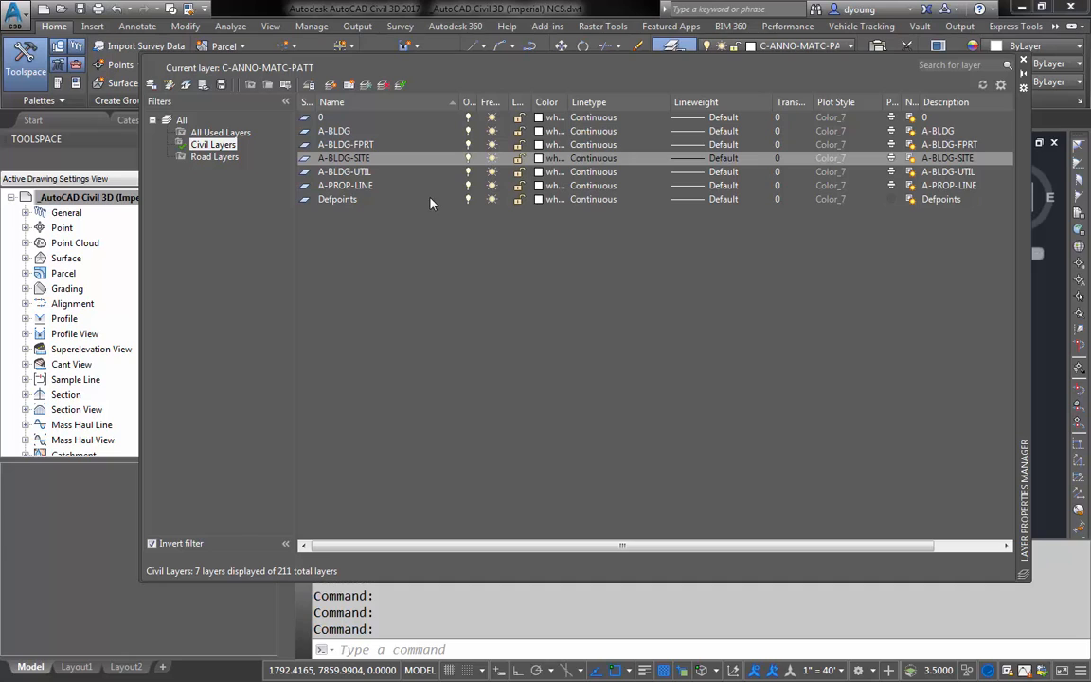
left_click(1024, 63)
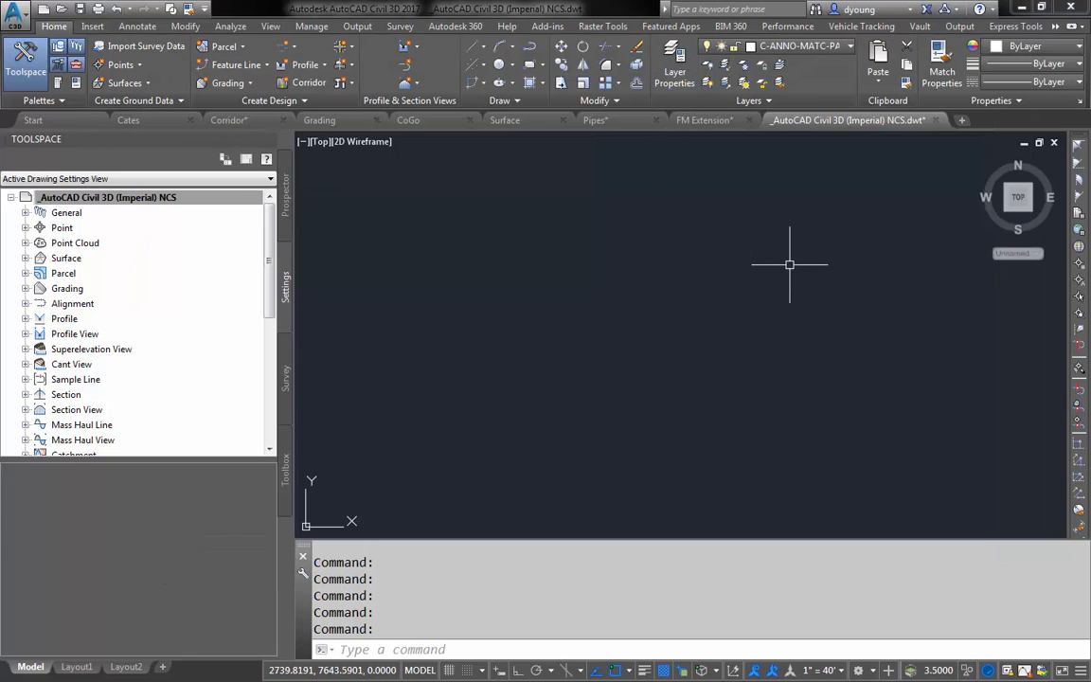
left_click(803, 45)
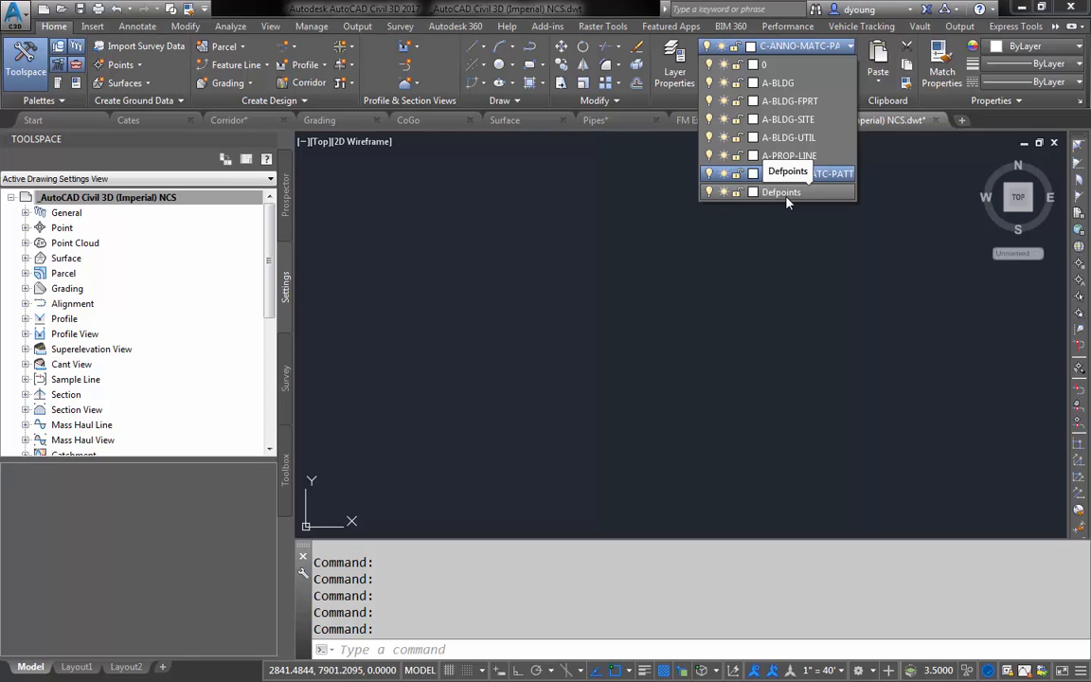
key("Escape")
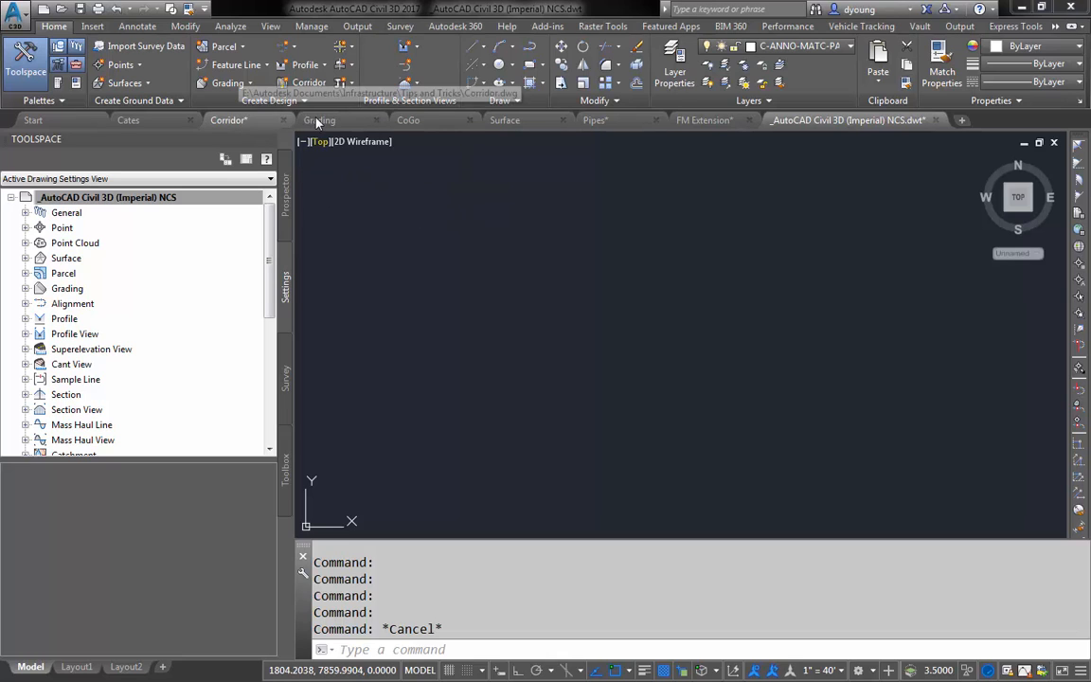
- In the Surface drawing, set the Existing-Site surface's style to Contours 1' and 5' (Background)
left_click(505, 121)
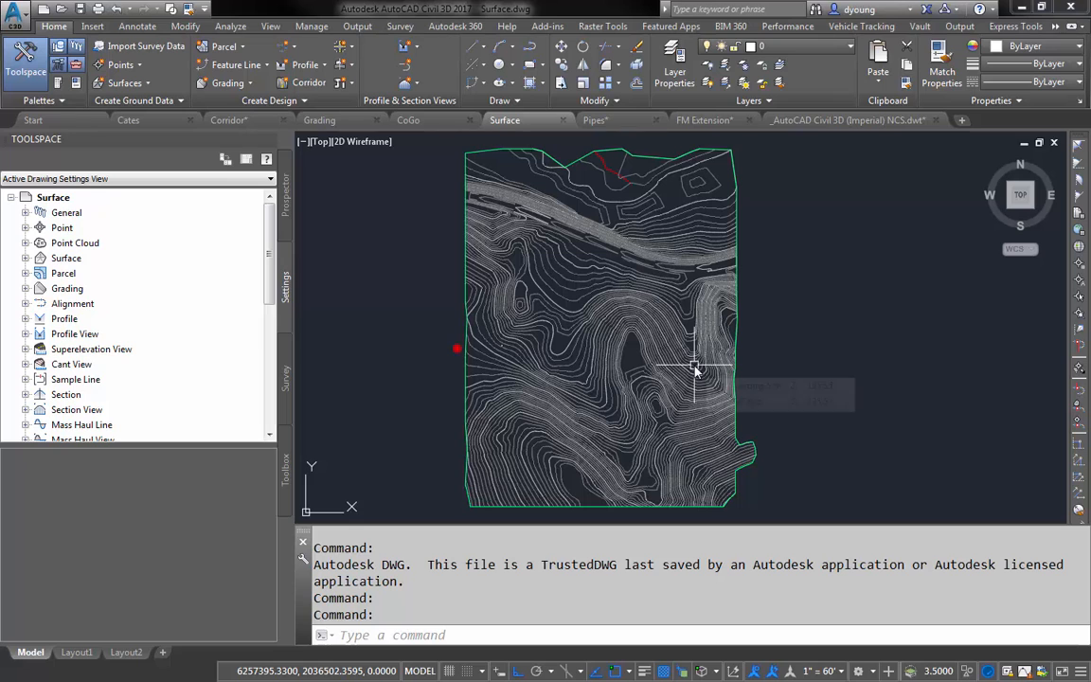
left_click(621, 274)
right_click(662, 301)
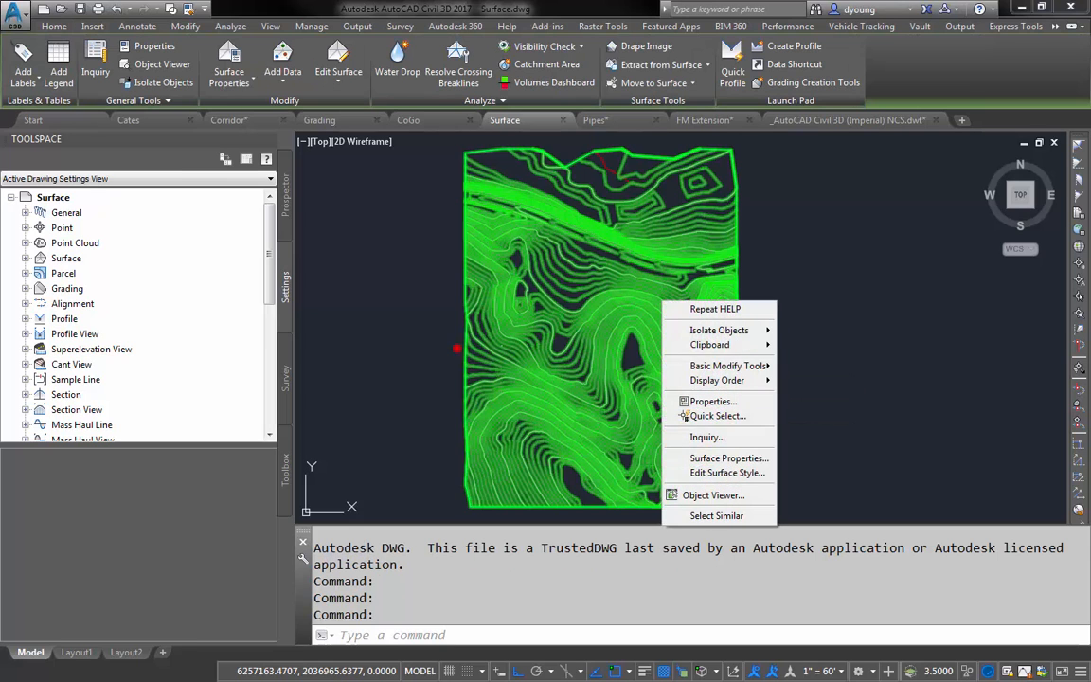
left_click(701, 459)
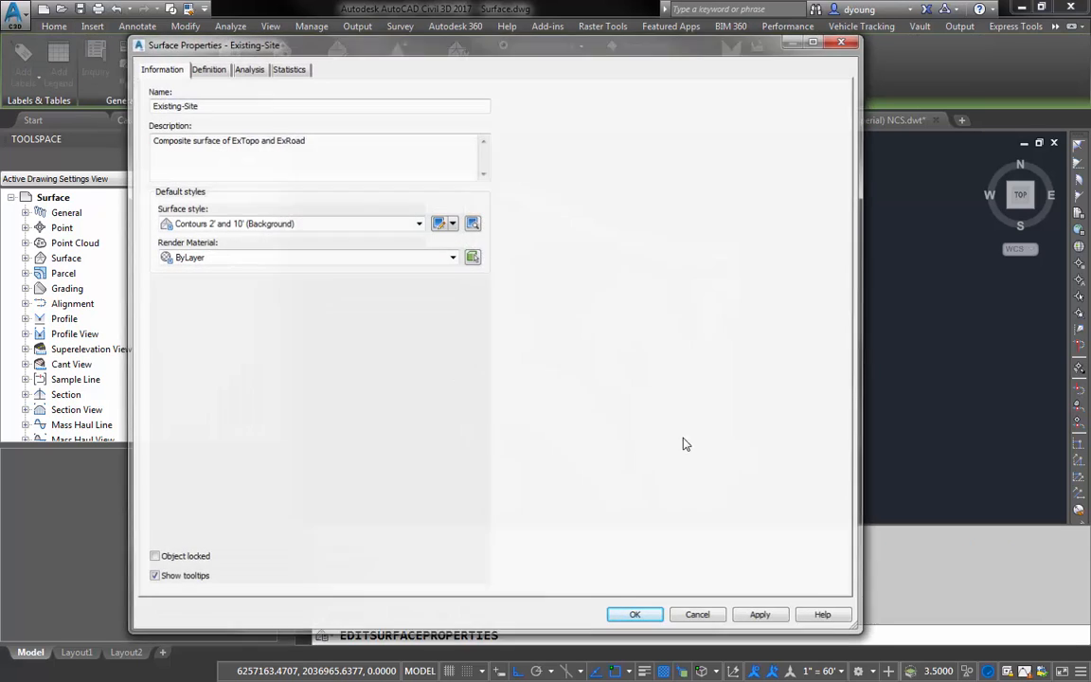
left_click(293, 224)
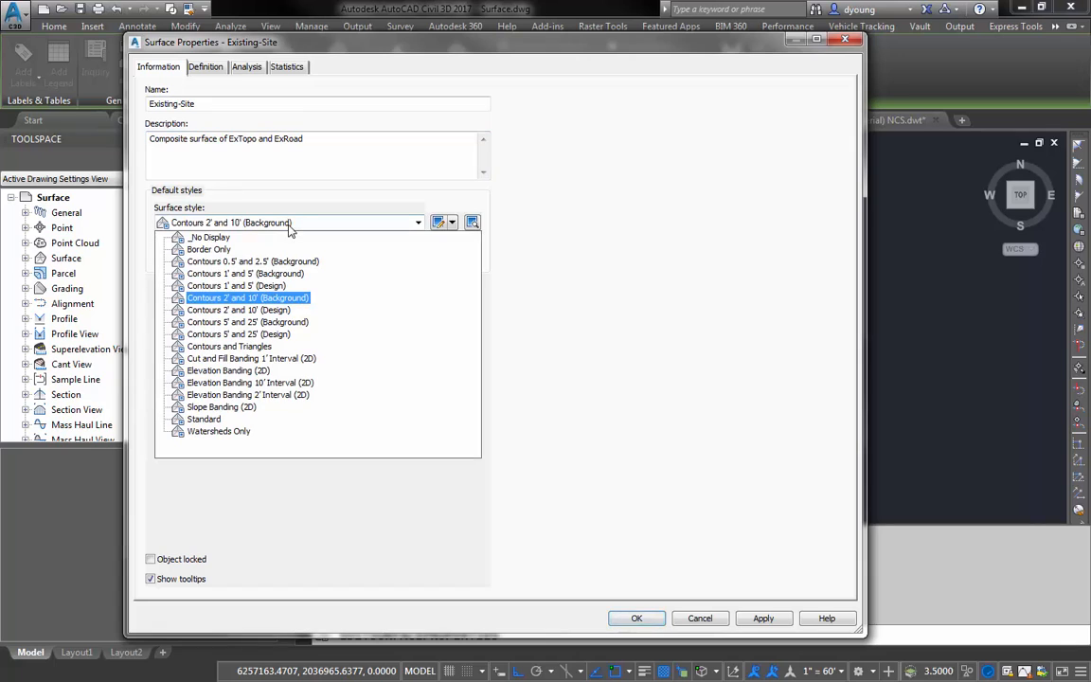
left_click(287, 275)
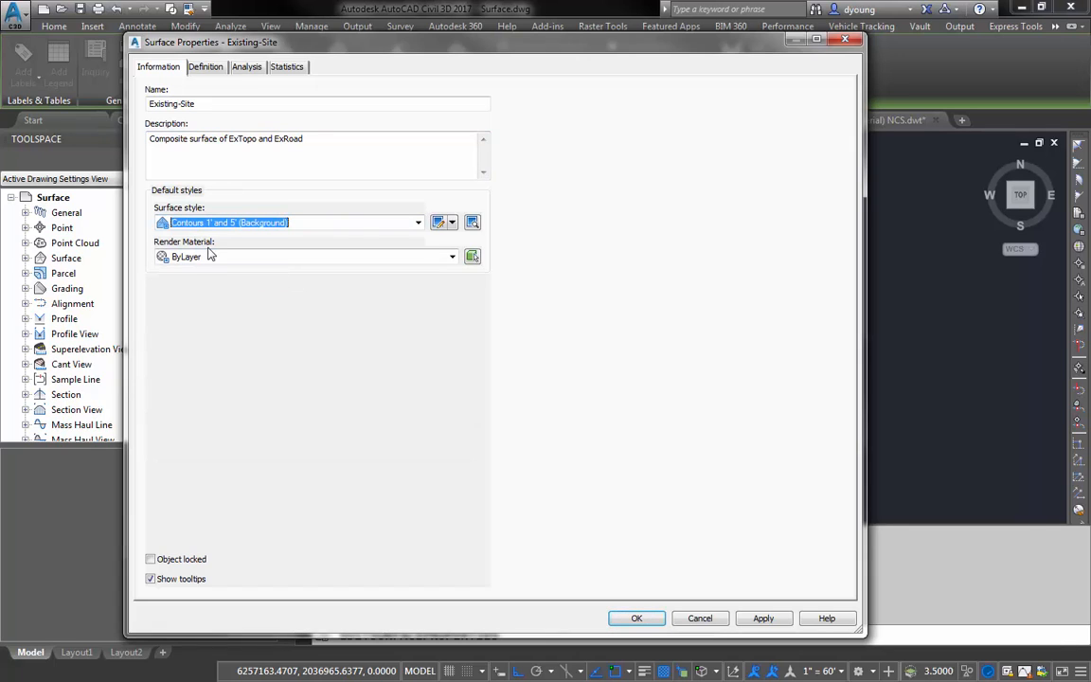
left_click(633, 615)
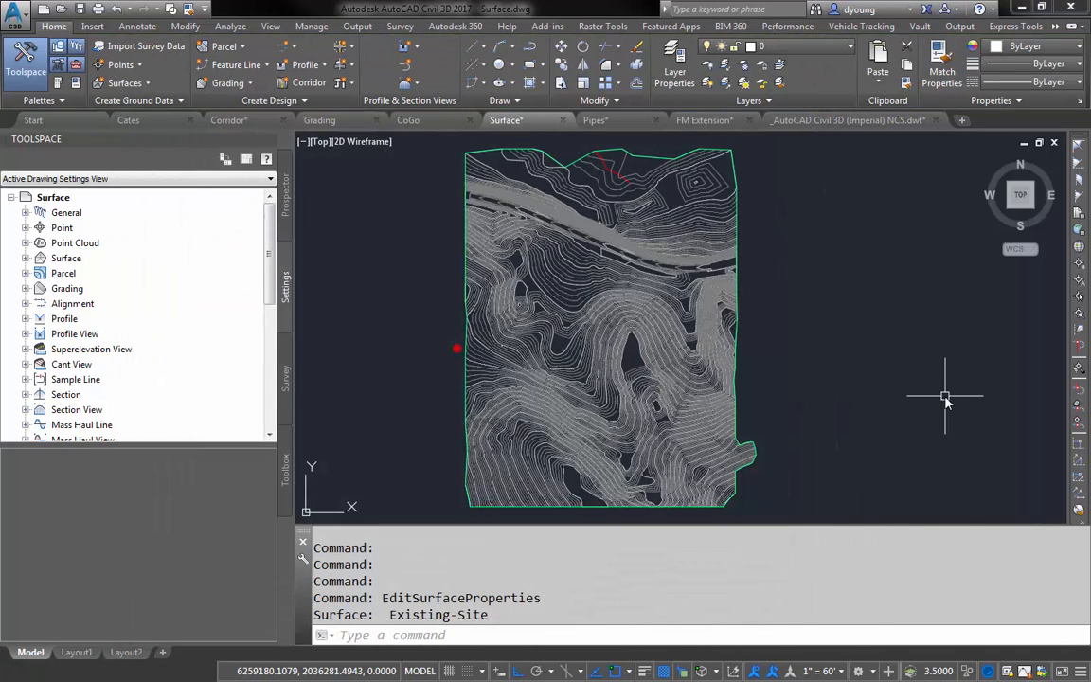
- Turn on the Level of Detail display mode for the zoomed-out Existing-Site surface
scroll(800, 351, "down", 5)
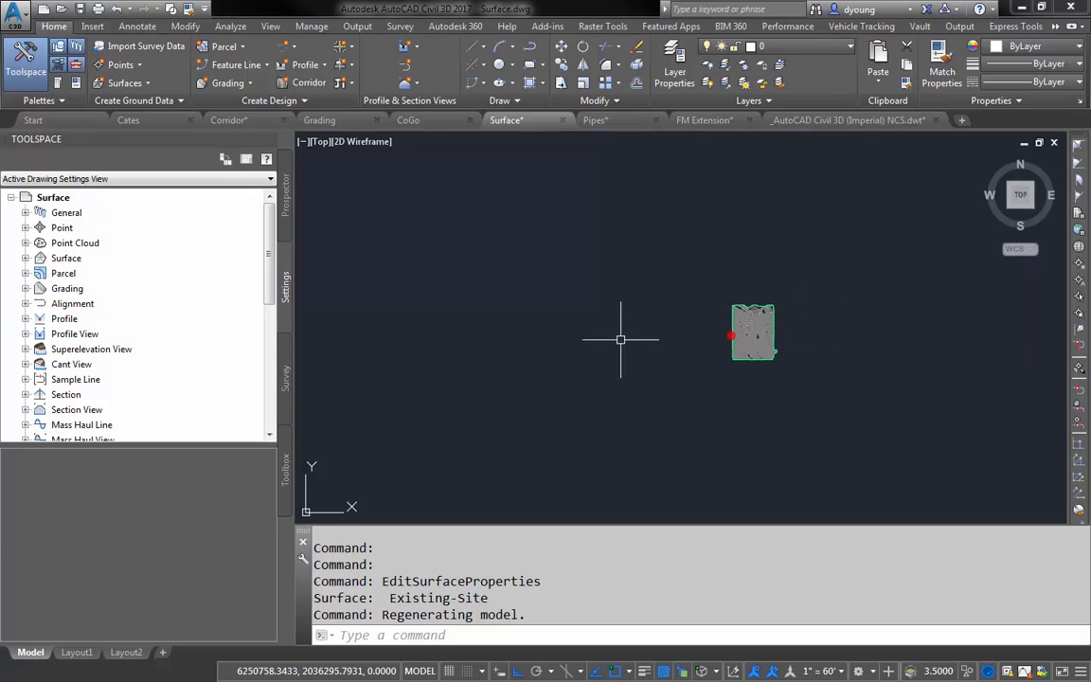
left_click(272, 27)
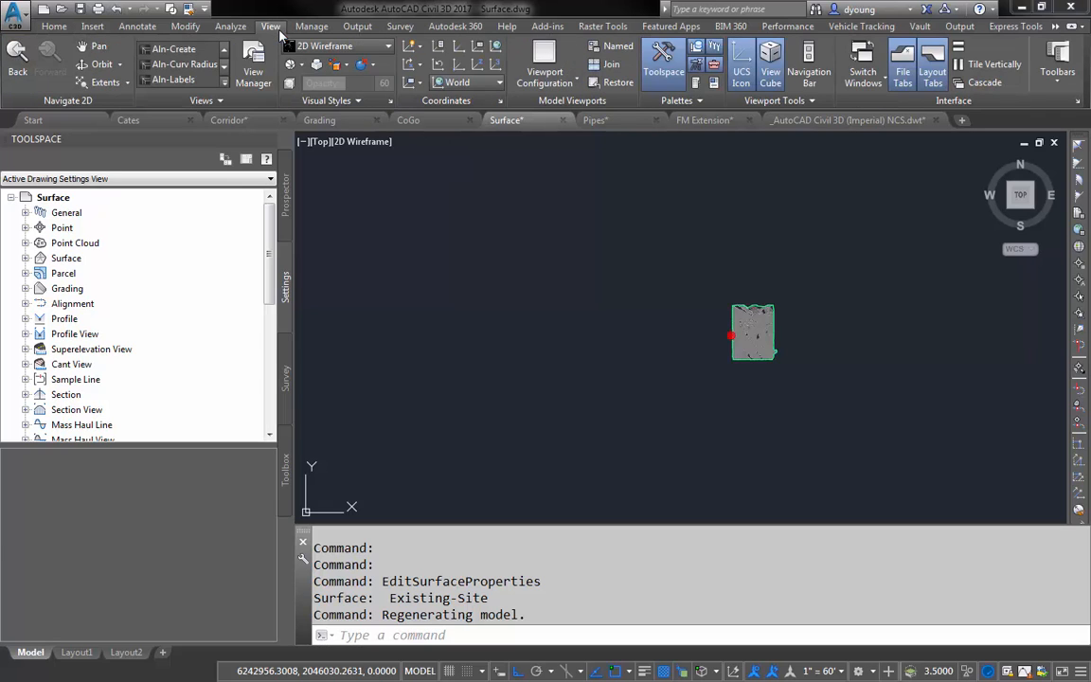
left_click(217, 101)
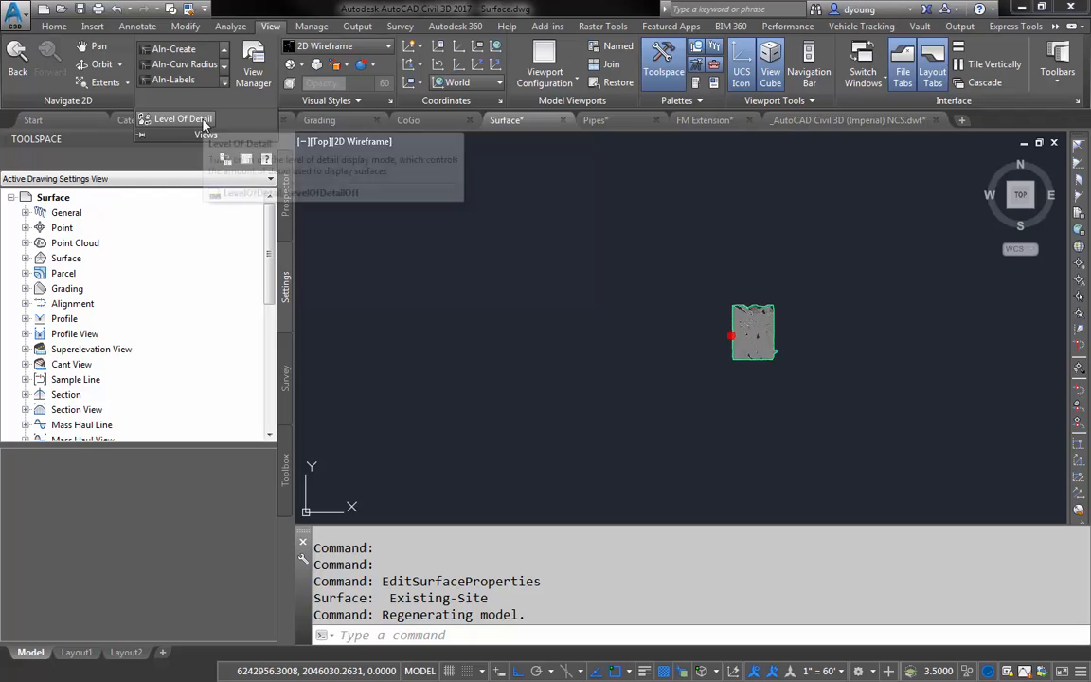
left_click(199, 120)
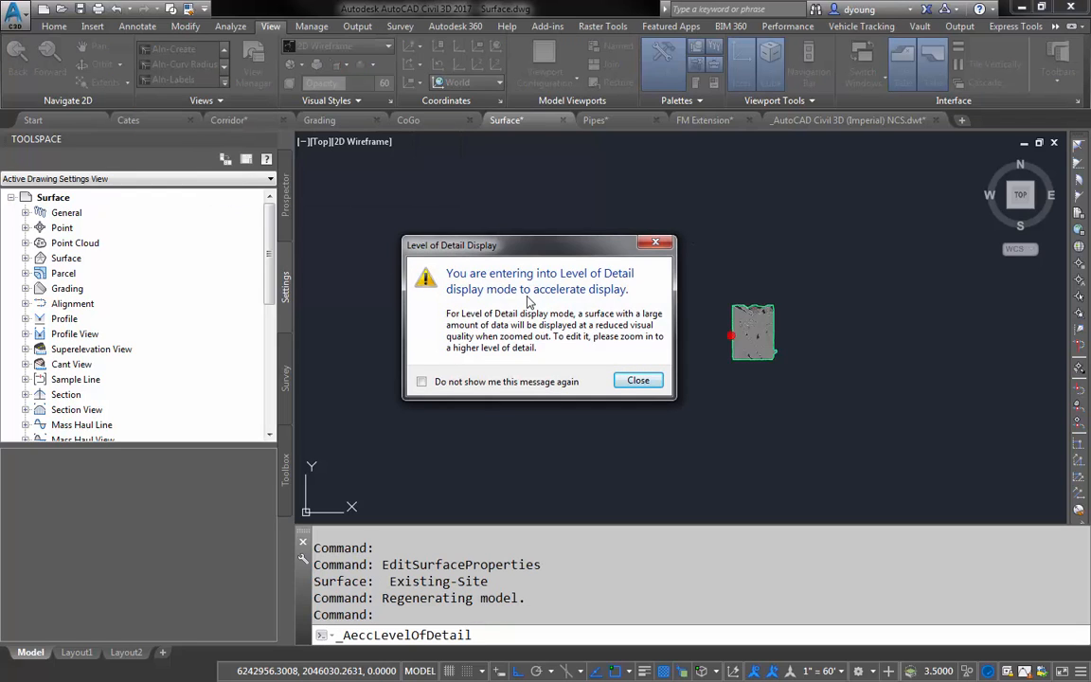
left_click(638, 381)
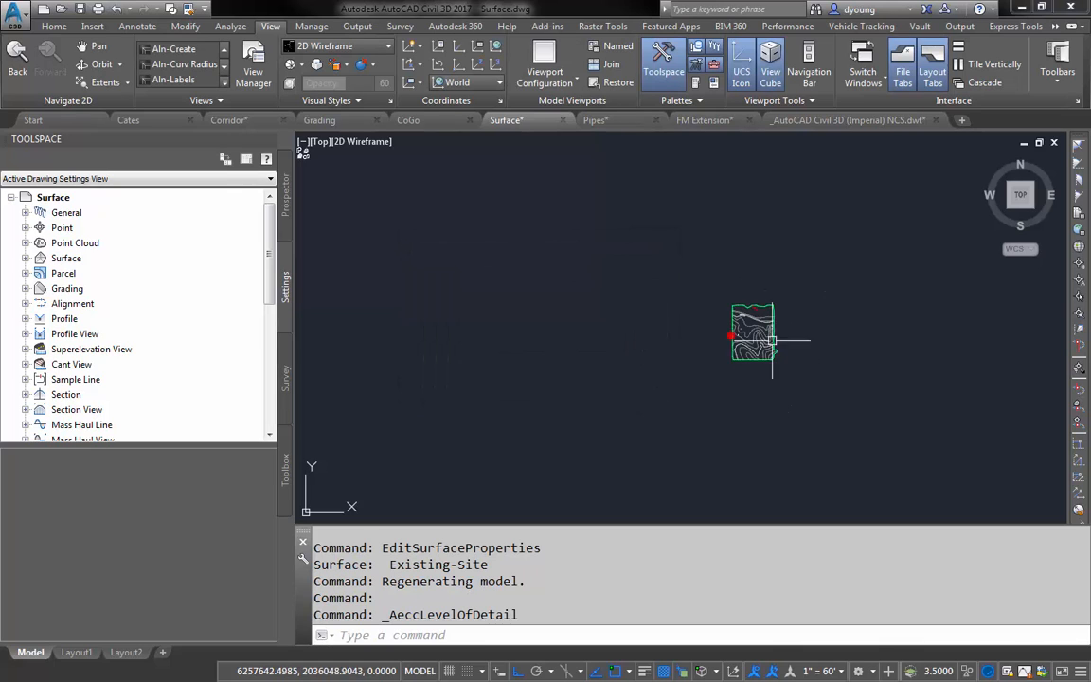
- Examine how the surface contours display at different zoom levels in Level of Detail mode
scroll(763, 349, "up", 2)
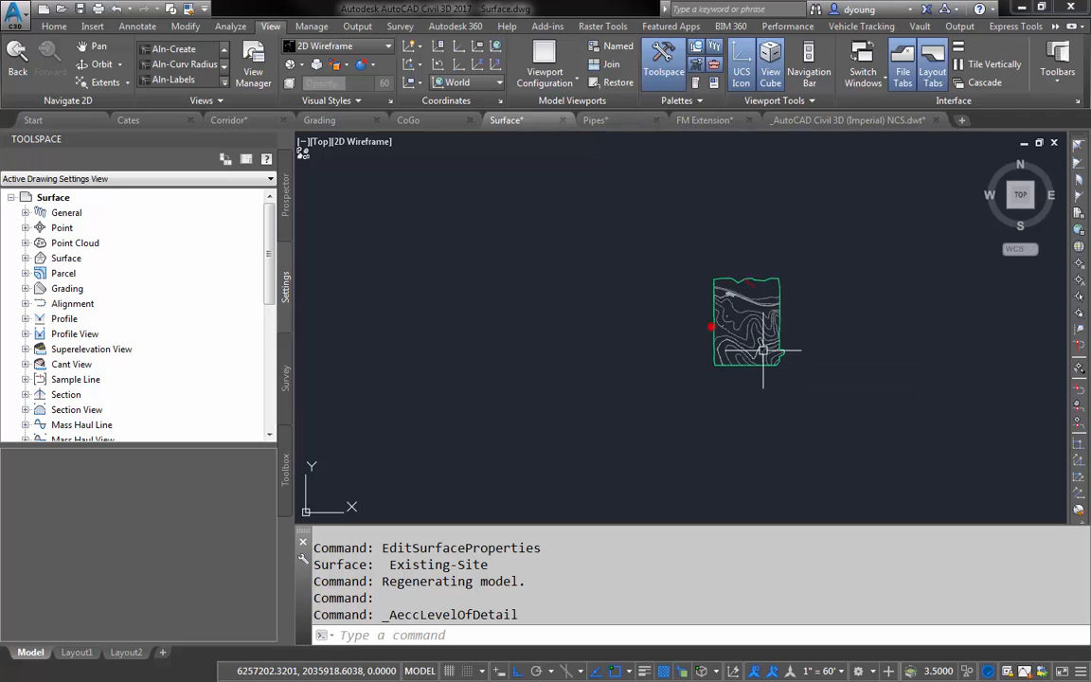
scroll(763, 350, "up", 5)
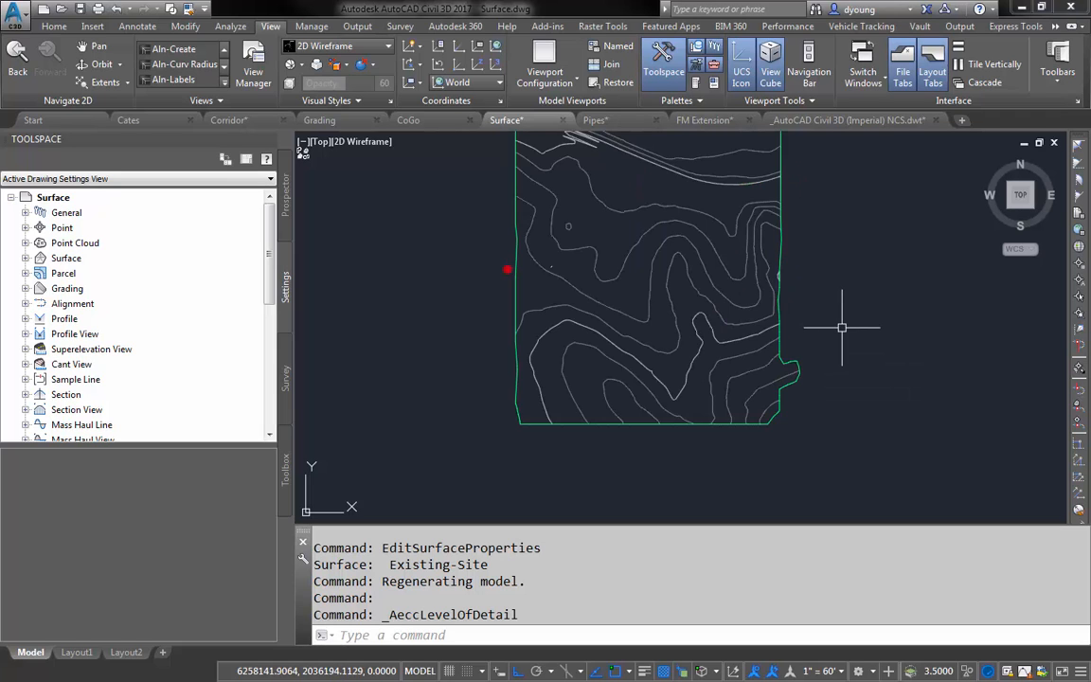
scroll(841, 328, "up", 3)
scroll(816, 292, "up", 3)
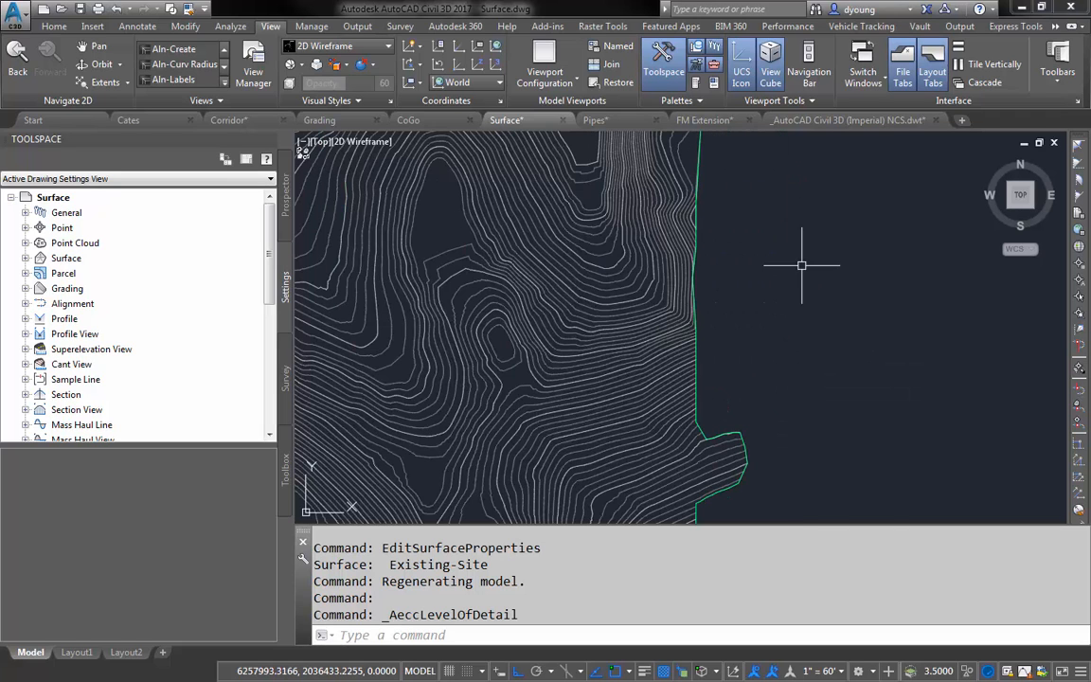
scroll(801, 266, "up", 2)
scroll(947, 358, "up", 1)
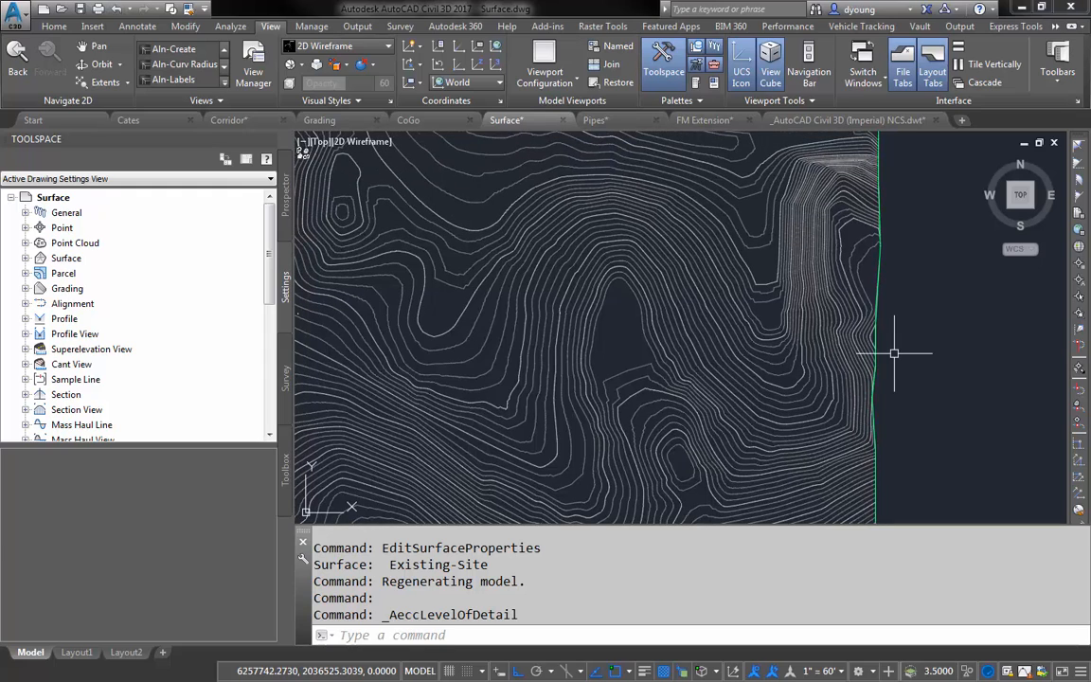
scroll(674, 293, "up", 3)
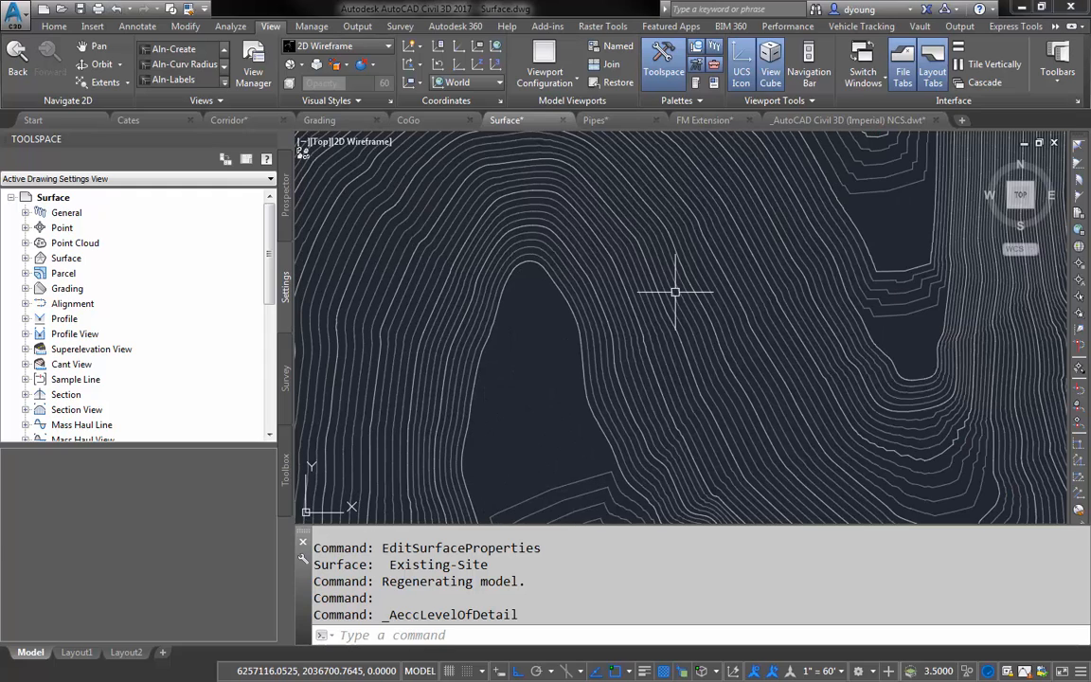
scroll(720, 283, "down", 4)
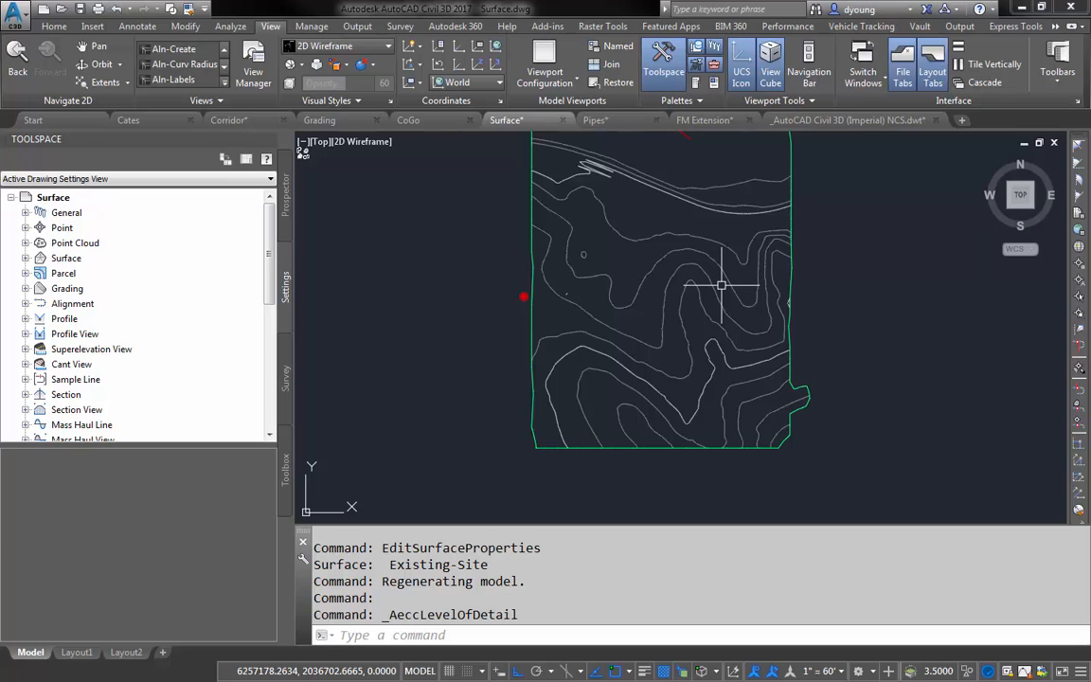
mouse_move(721, 284)
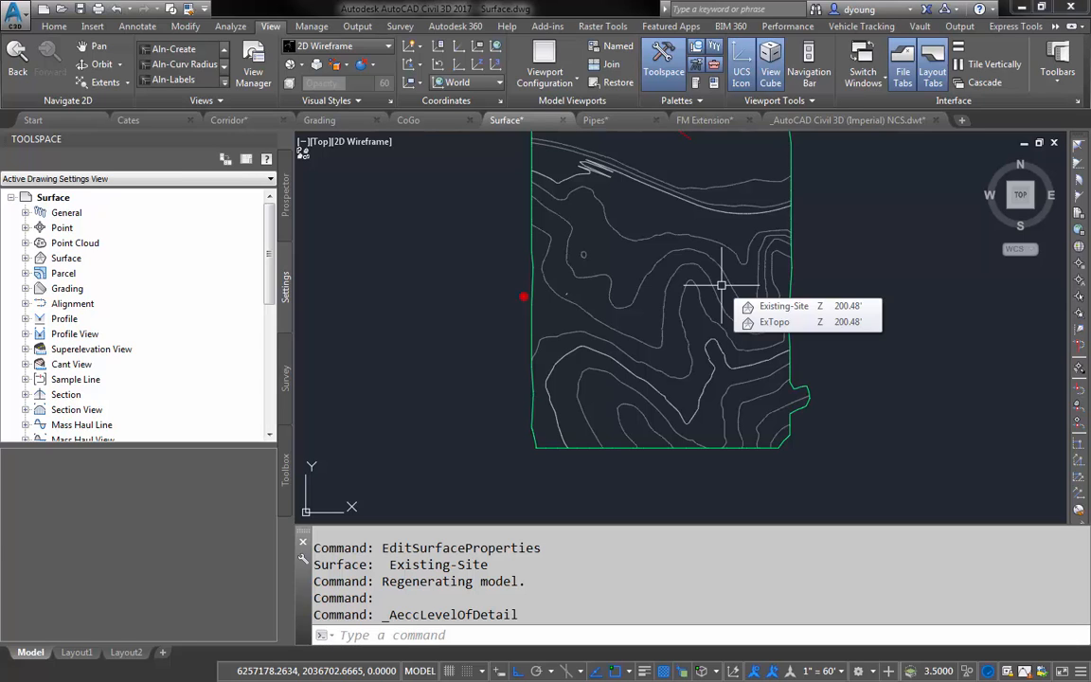
mouse_move(835, 273)
middle_mouse_down()
mouse_move(832, 297)
mouse_move(779, 321)
middle_mouse_up()
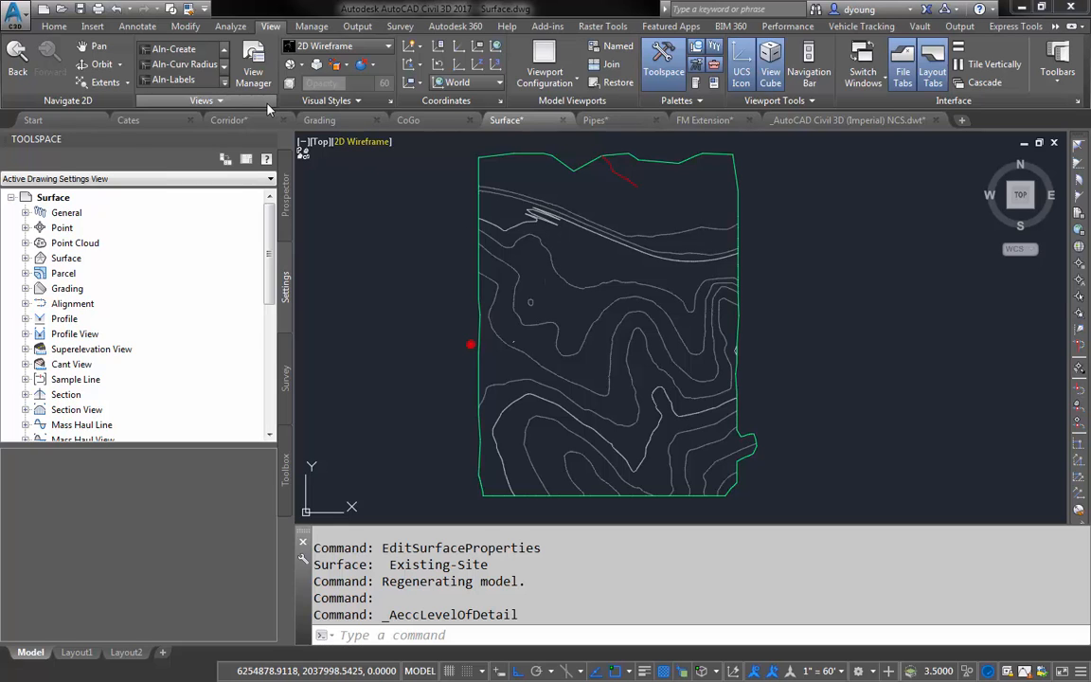
- Turn off the Level of Detail display mode for the surface drawing
left_click(204, 100)
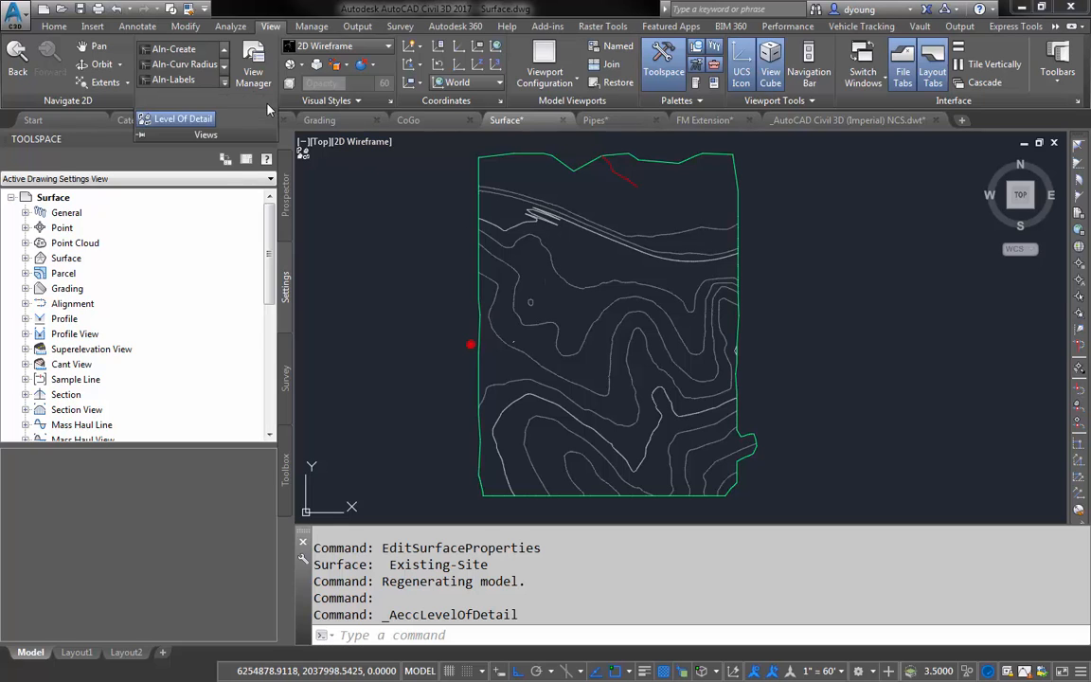
left_click(175, 121)
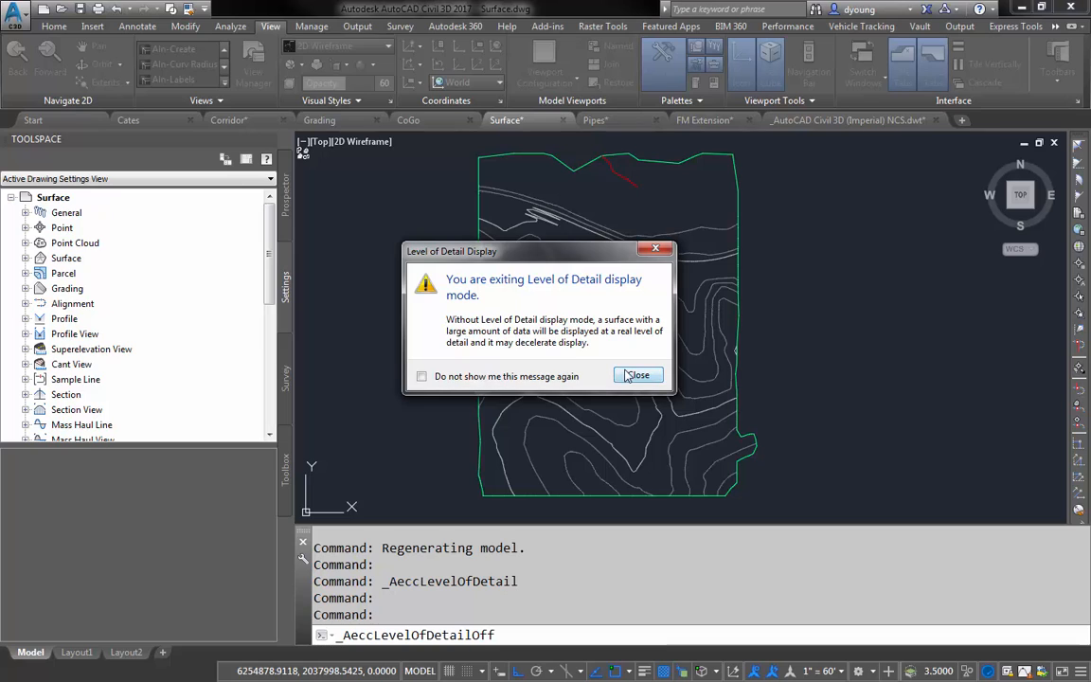
left_click(637, 376)
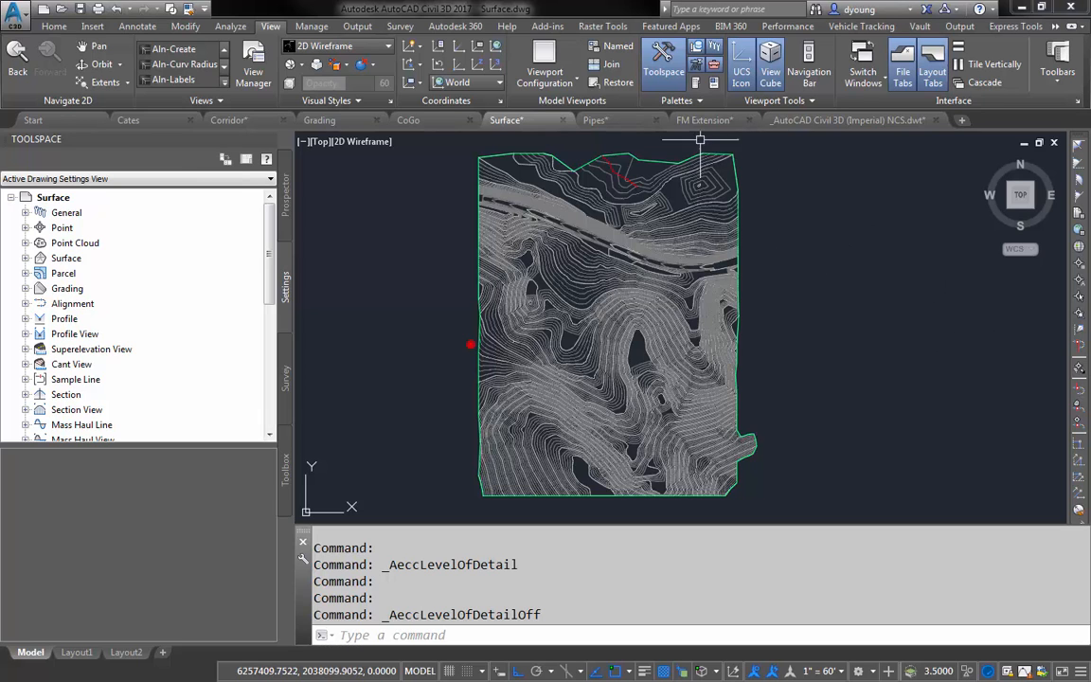
- Switch to the FM Extension drawing and activate the plan viewport on layout C3 near the existing 12" waterline
left_click(229, 121)
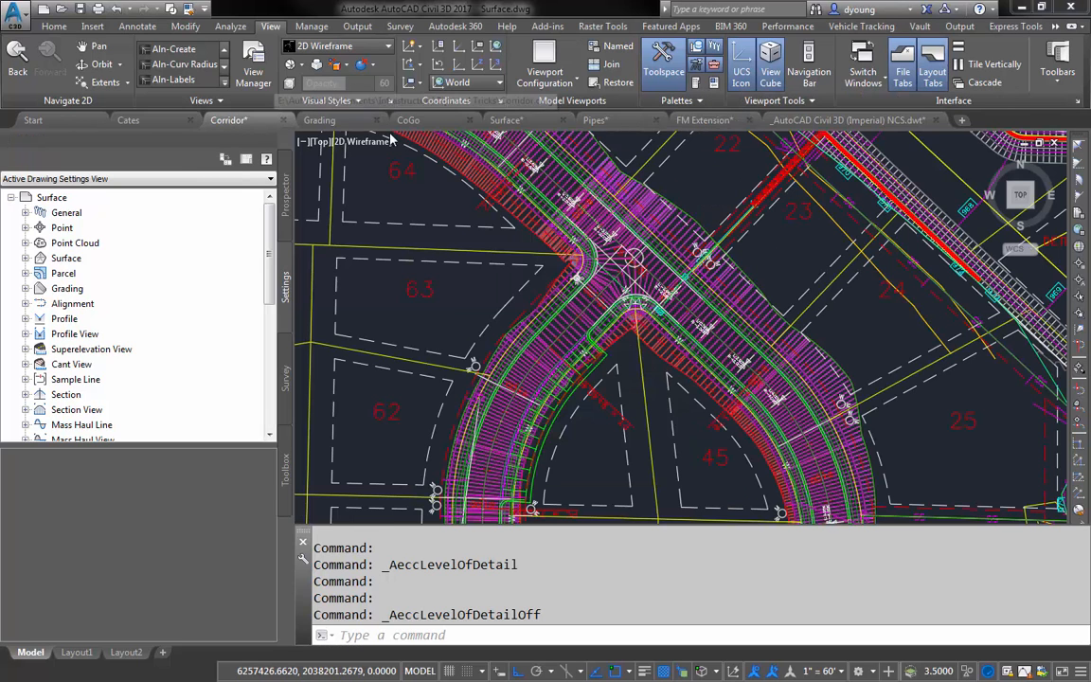
left_click(700, 120)
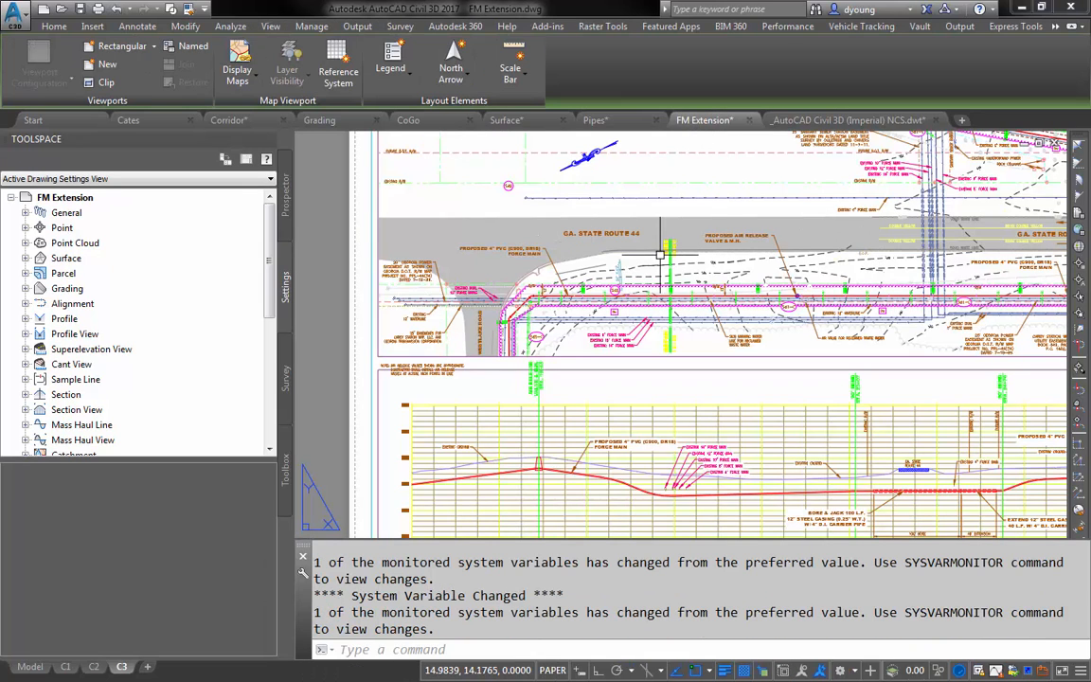
middle_click_drag(845, 225, 369, 309)
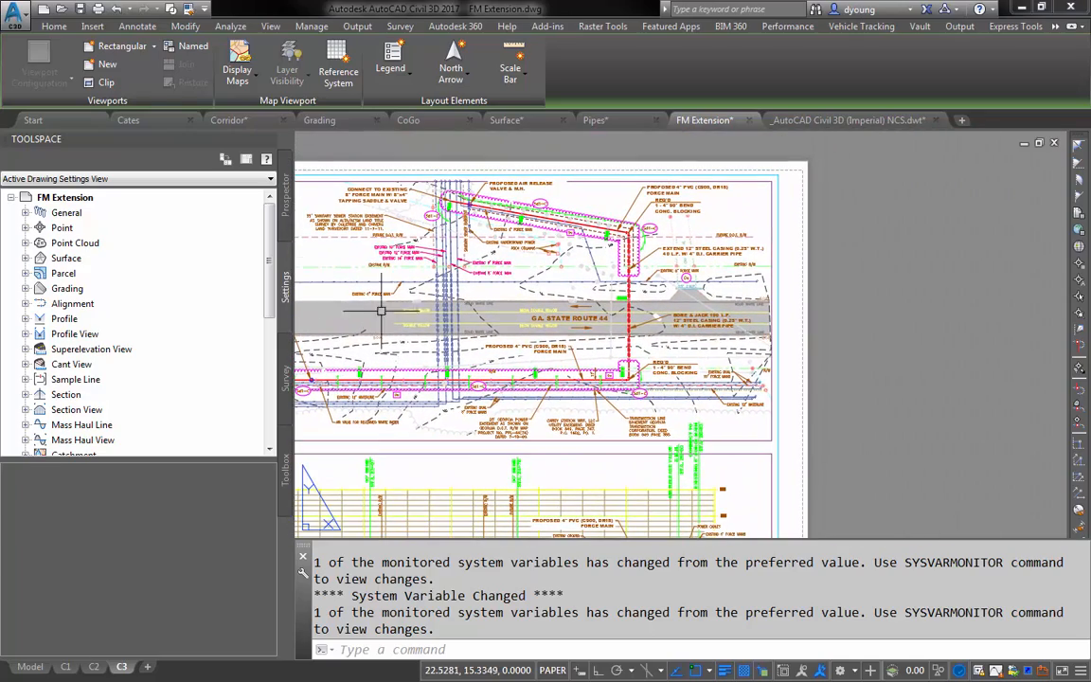
double_click(753, 432)
scroll(758, 399, "up", 4)
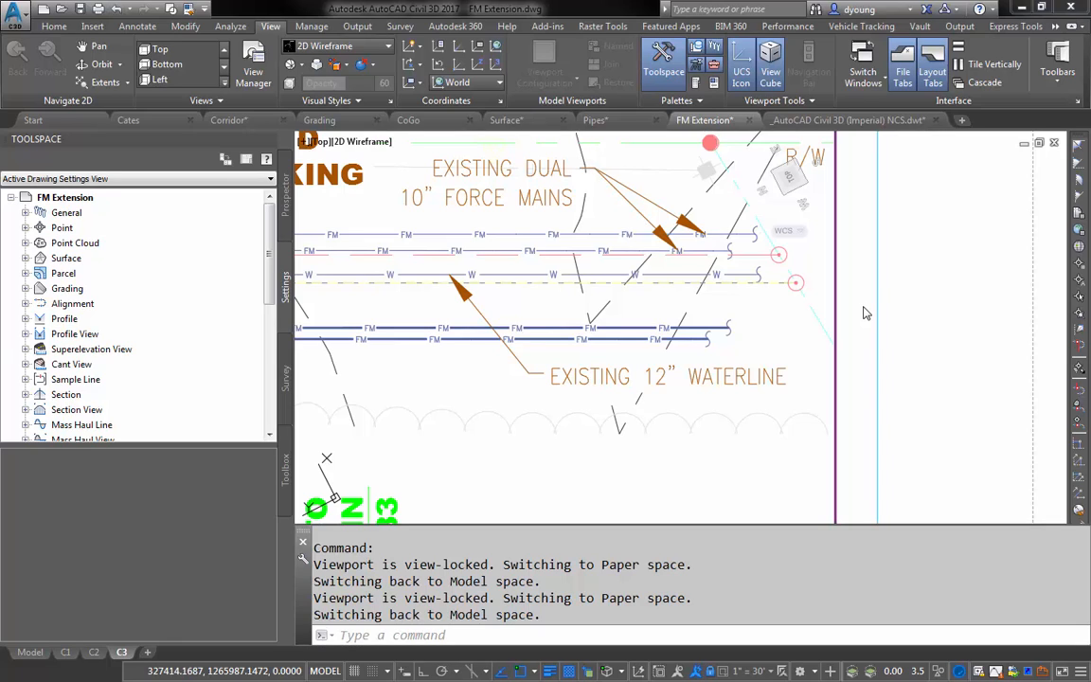
- Maximize the plan viewport with the VPMAX command and bring the area past the pipe ends into view
type("vpmax")
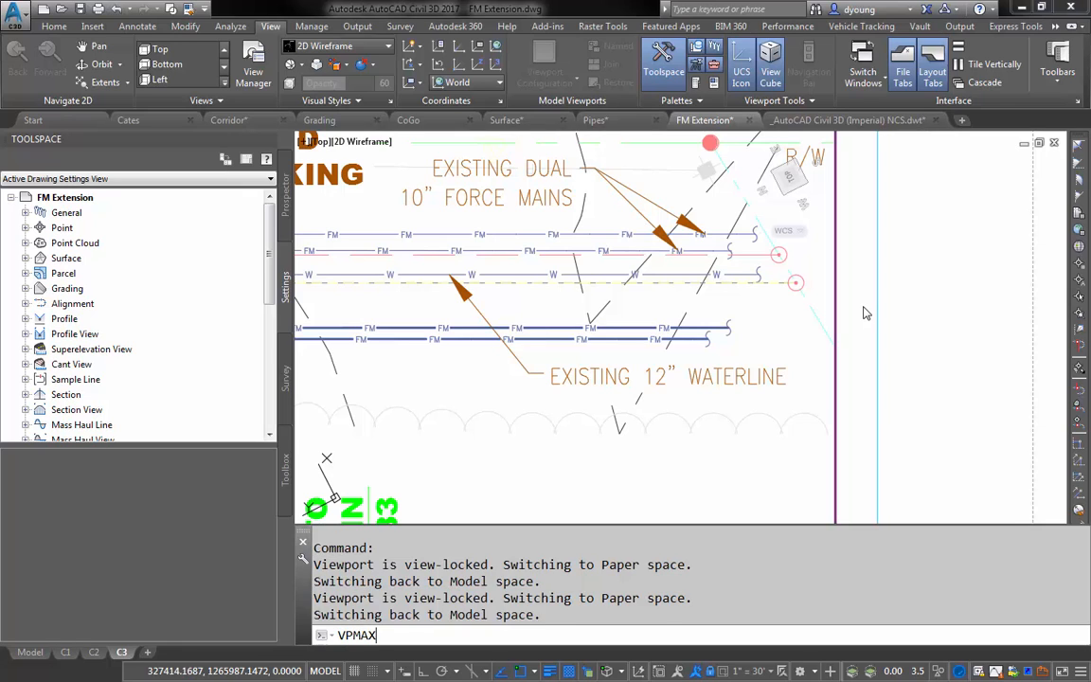
key("Return")
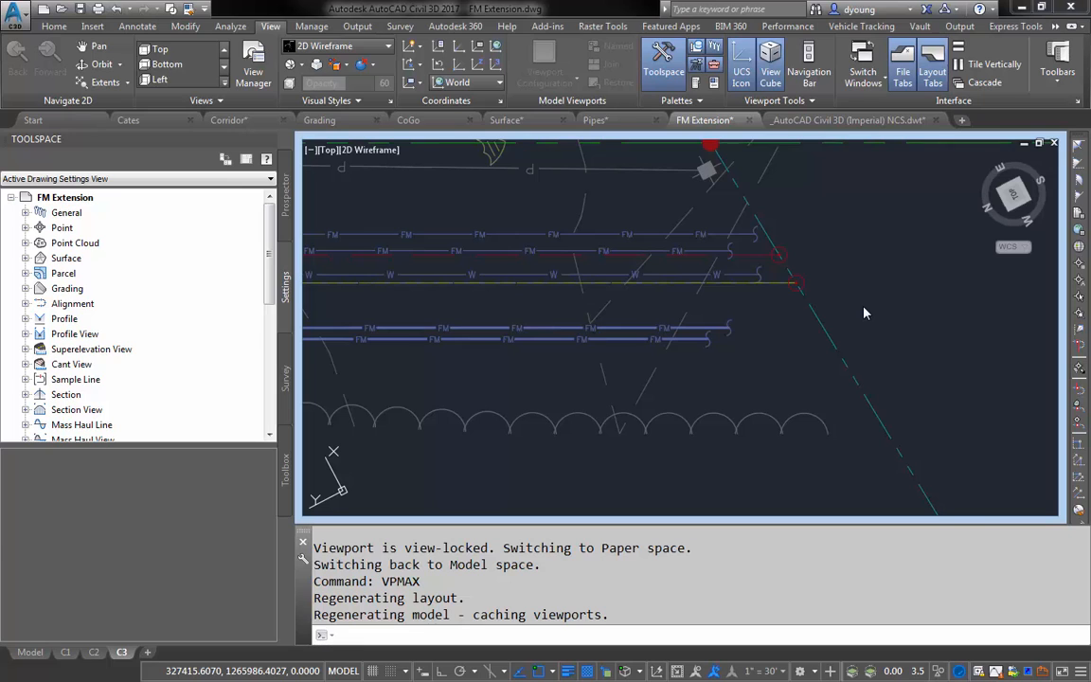
left_click(863, 311)
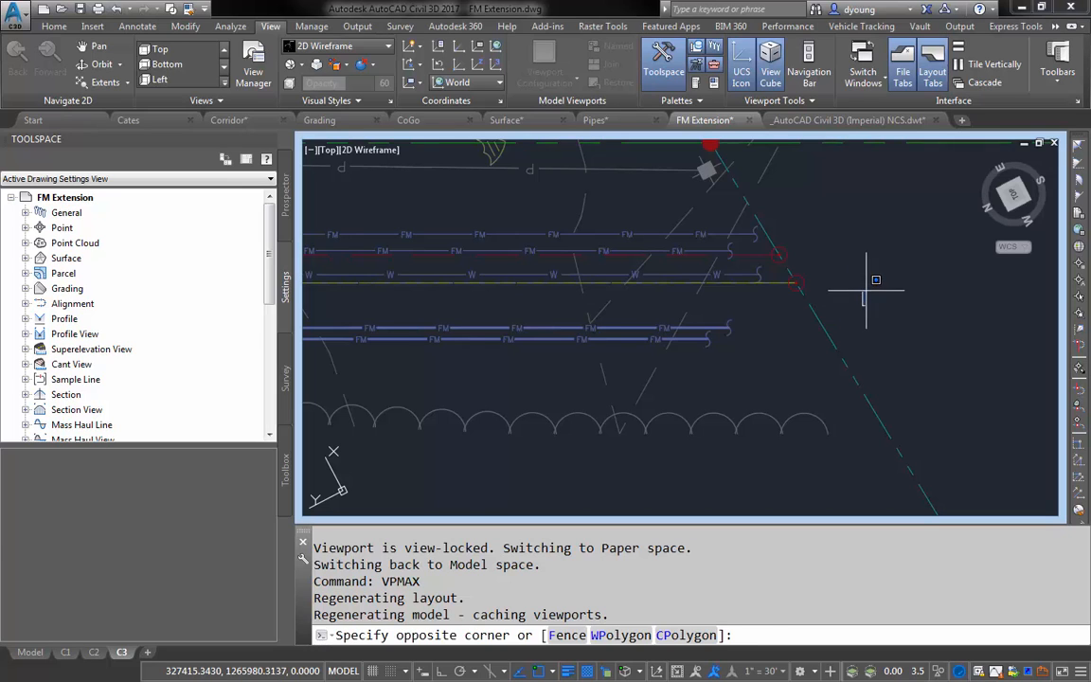
scroll(905, 246, "down", 2)
middle_click_drag(907, 252, 693, 407)
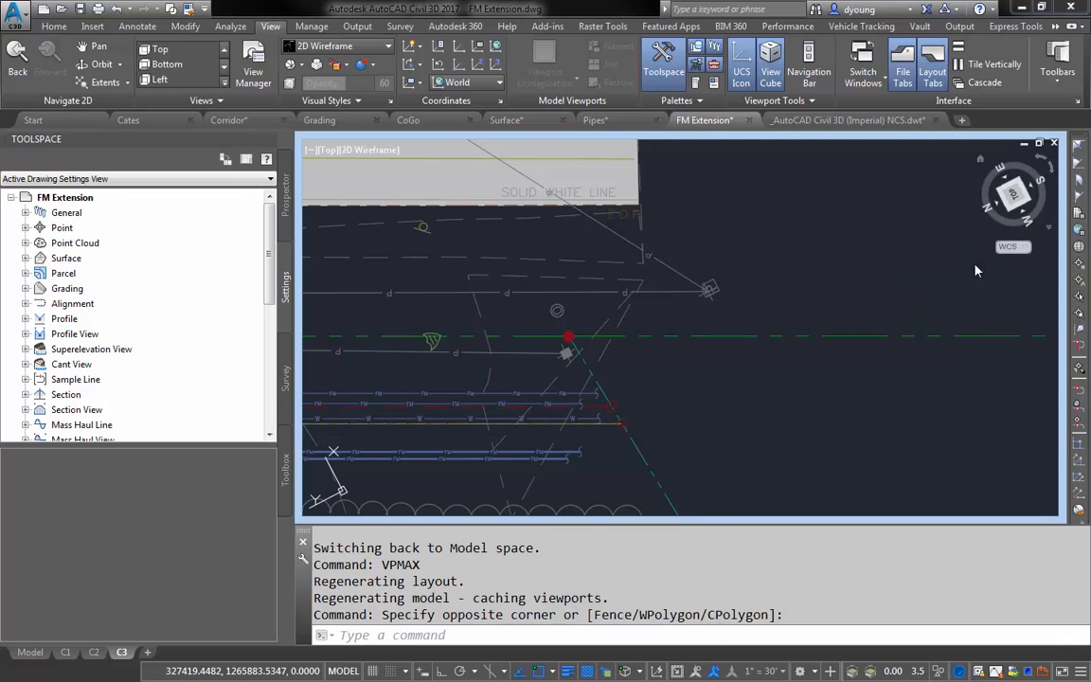
middle_click_drag(744, 411, 855, 341)
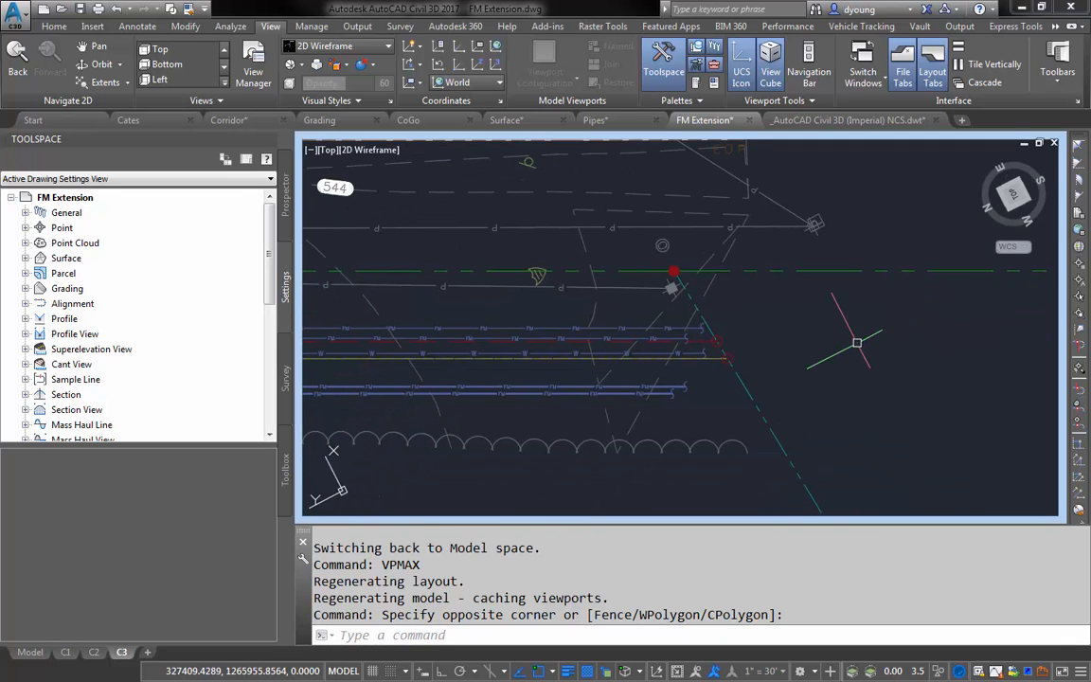
- Draw a circle with a radius of about 24 units just past the ends of the force mains and waterline
type("CI")
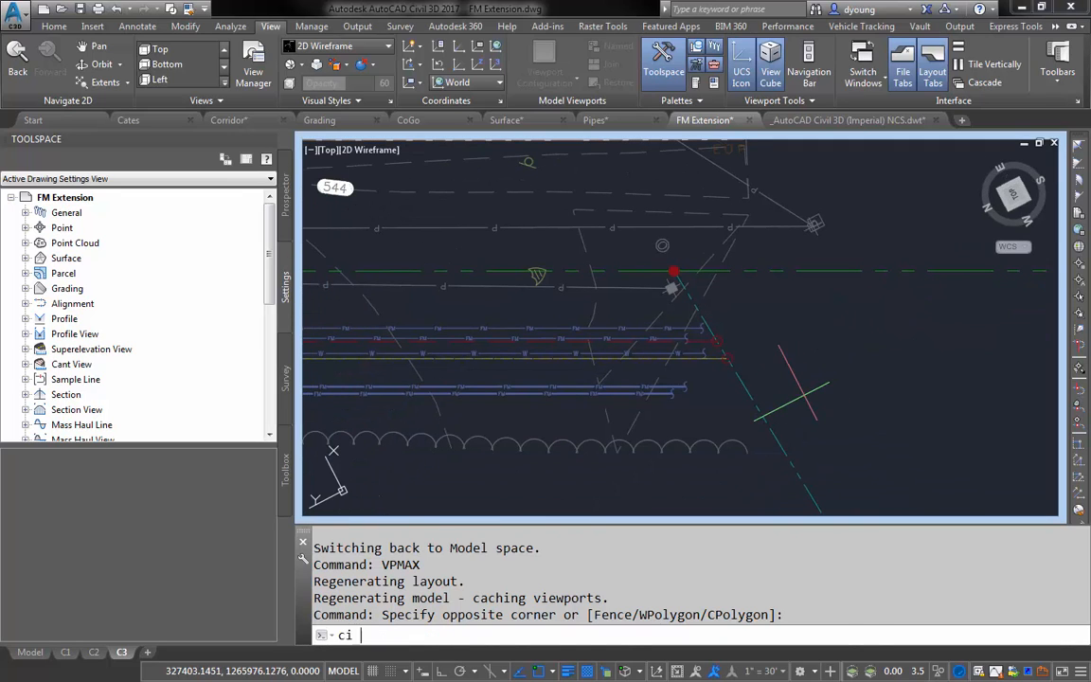
key("Return")
left_click(800, 384)
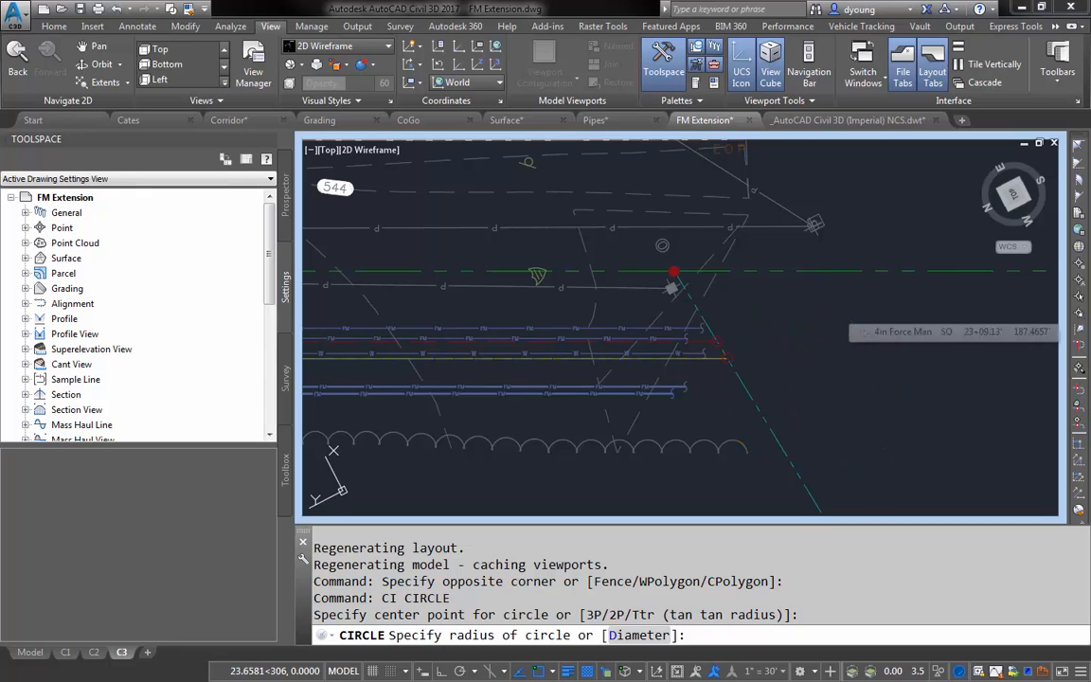
left_click(835, 312)
- Restore the maximized plan viewport so layout C3 is back in paper space
type("vpmax")
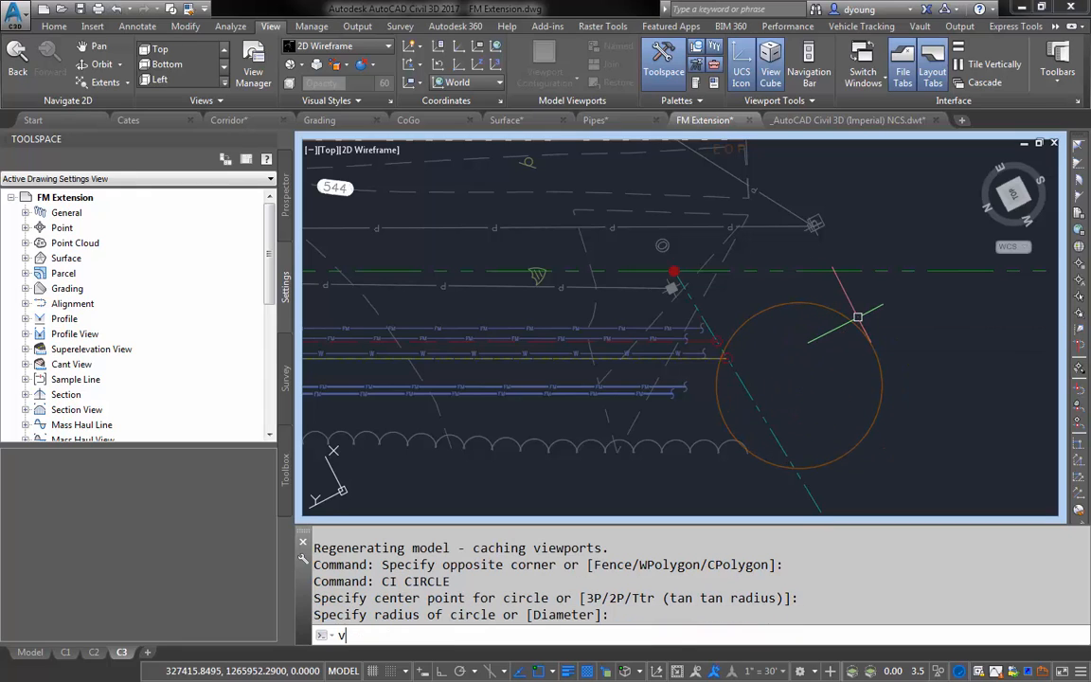
key("Return")
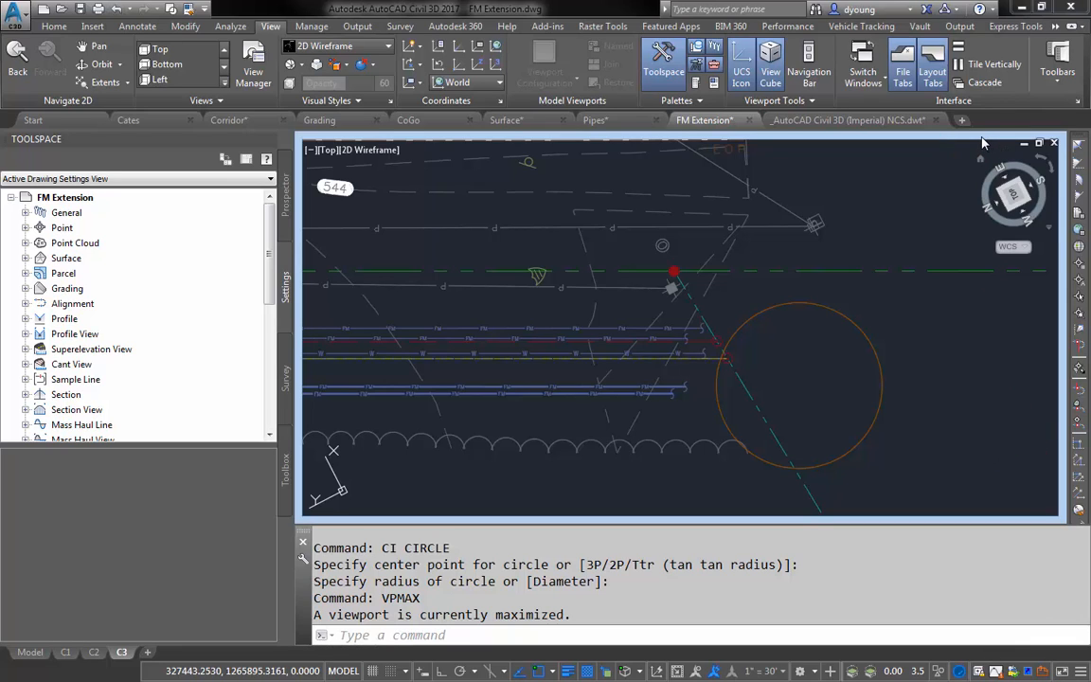
double_click(852, 142)
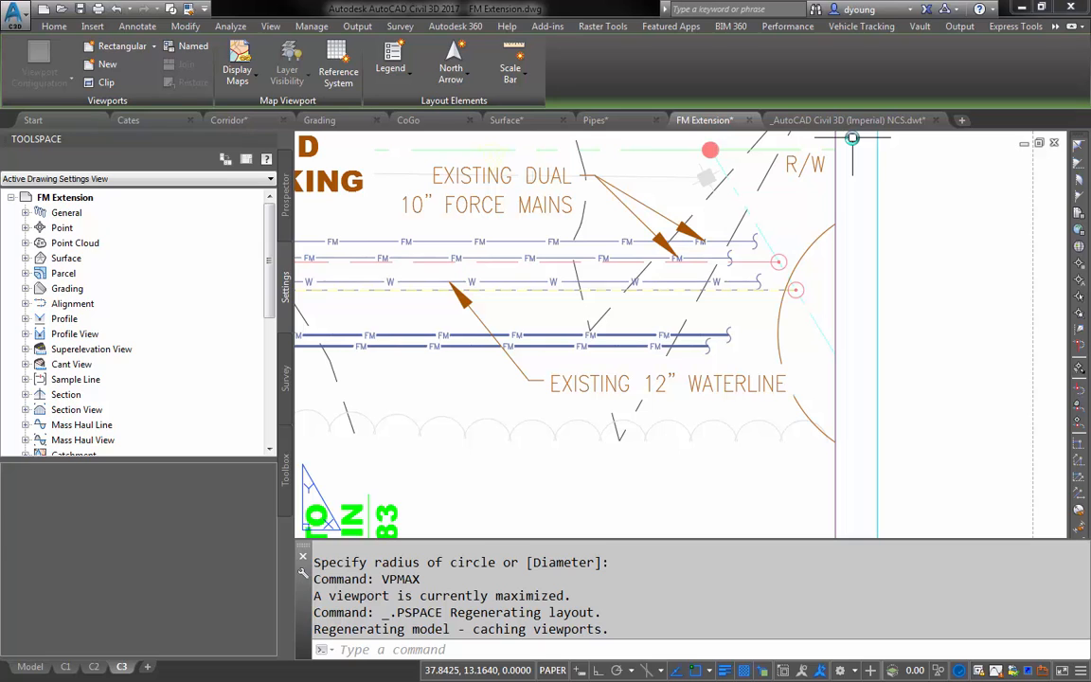
- Maximize the plan viewport directly from its border and return to the layout the same way
scroll(880, 275, "down", 4)
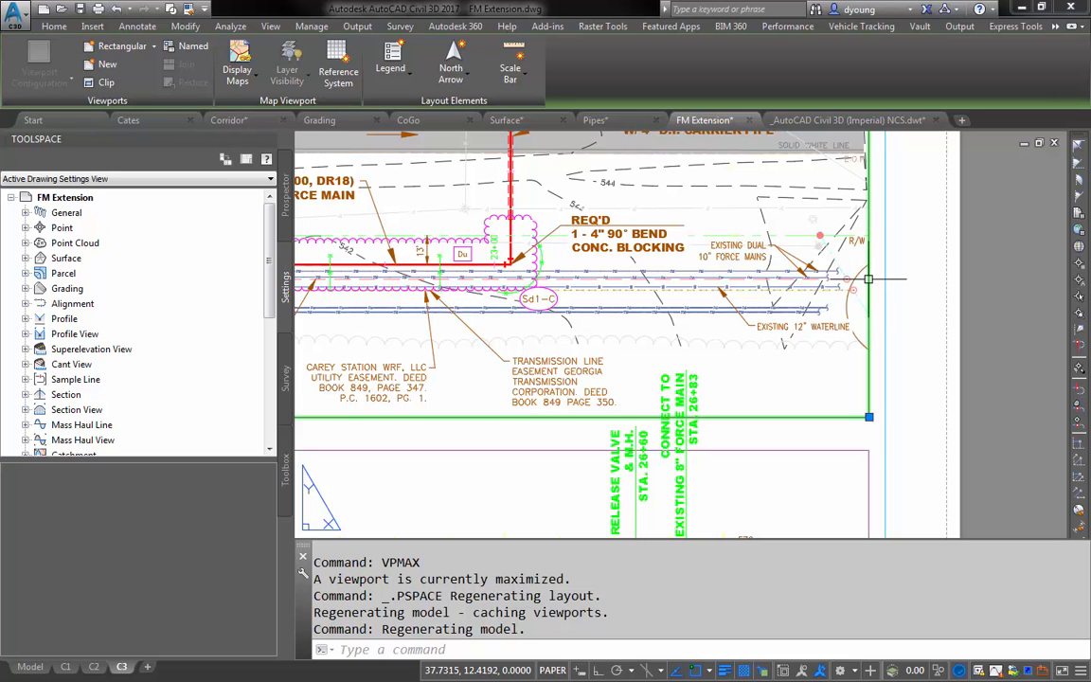
double_click(868, 279)
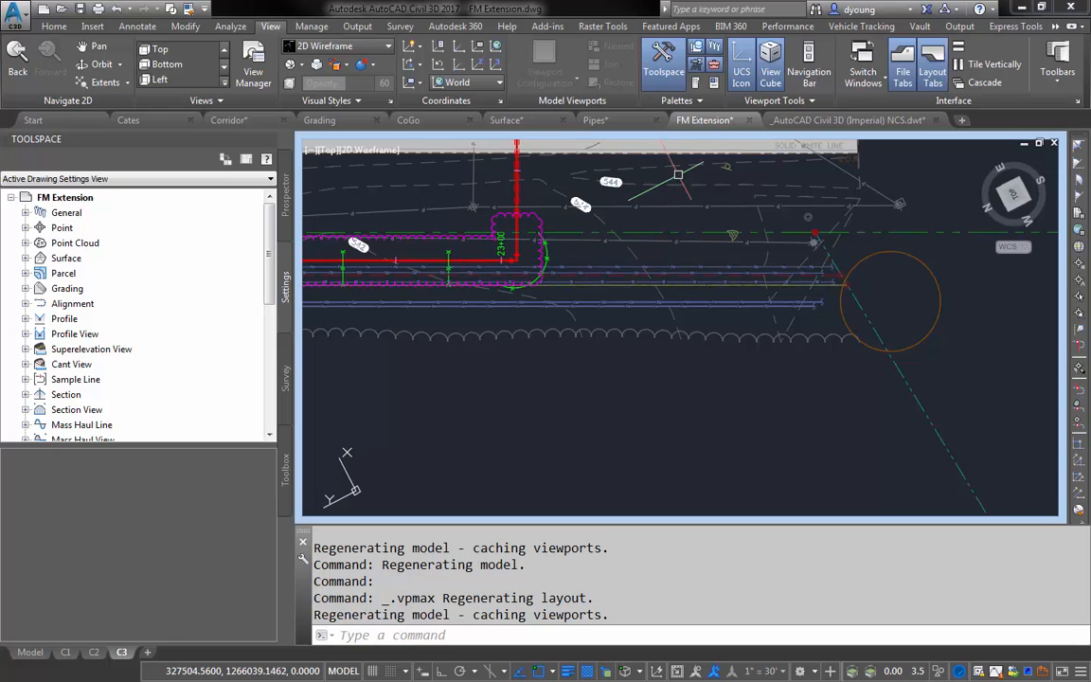
double_click(686, 136)
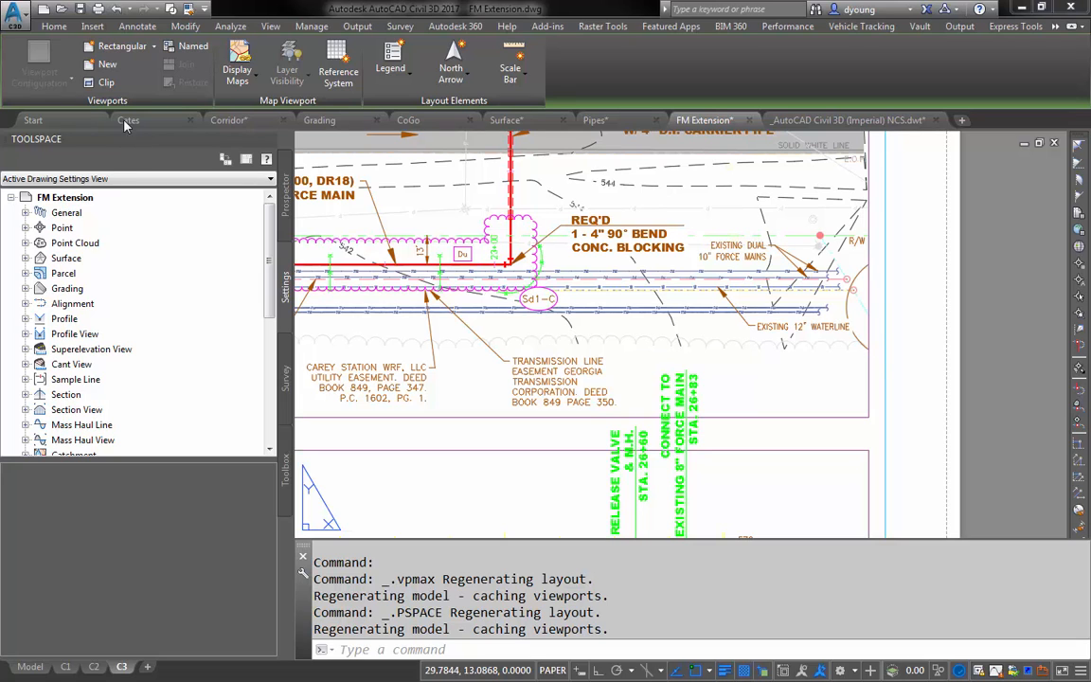
- Create a new drawing from the Start page
left_click(92, 119)
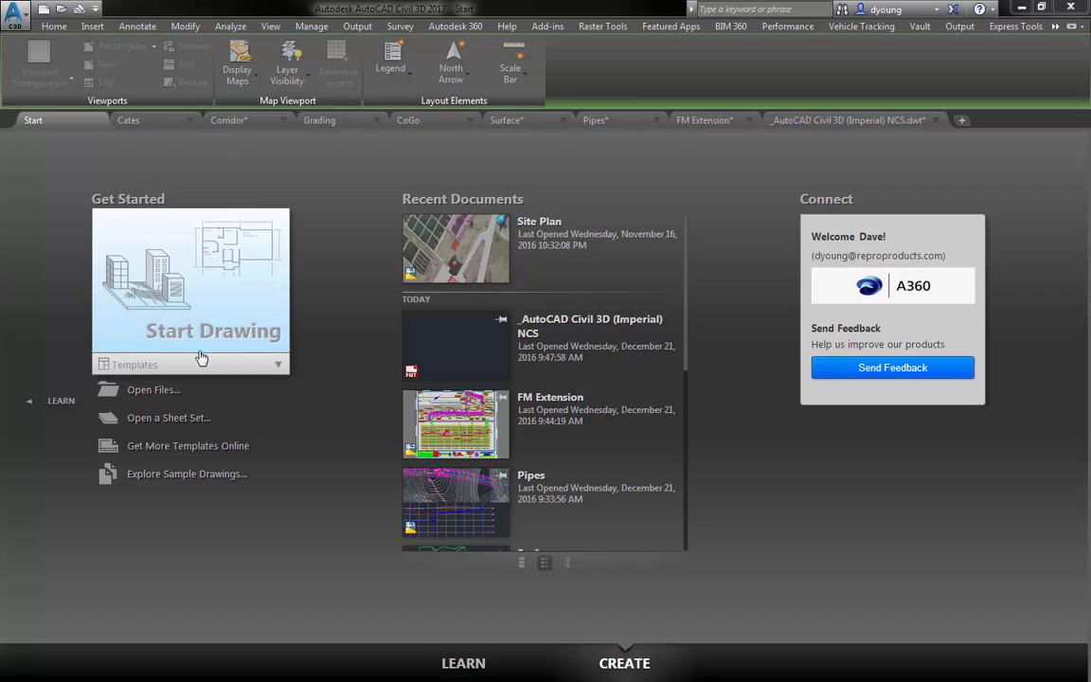
left_click(187, 297)
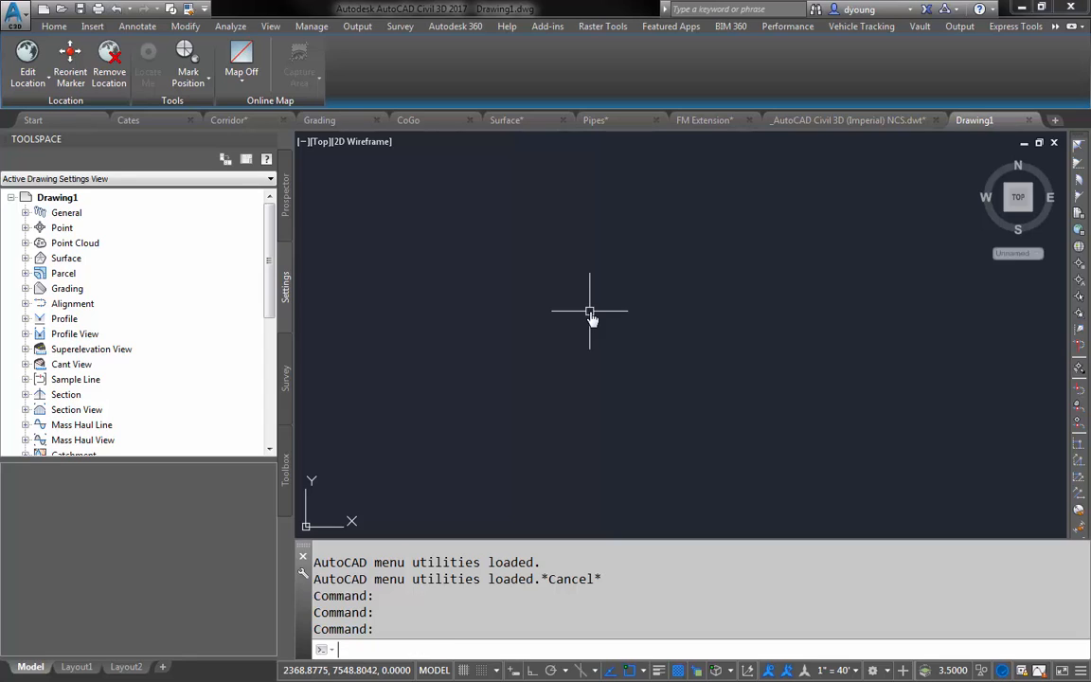
type("pdf")
key("Return")
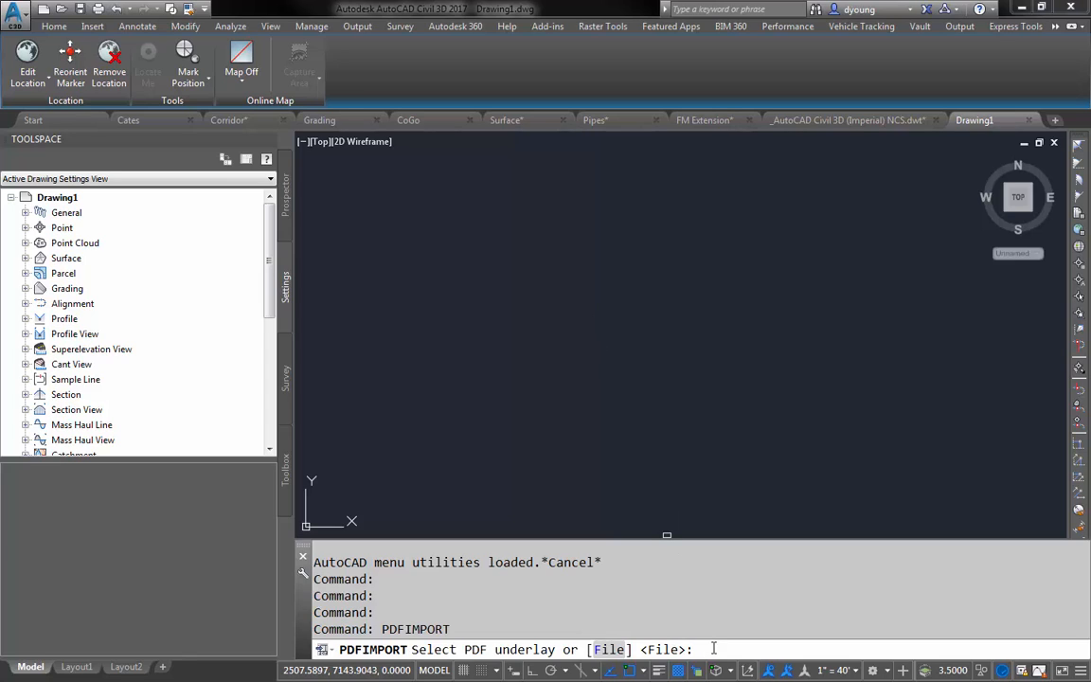
key("Escape")
key("Escape")
- Open the External References manager in the new drawing
type("xref")
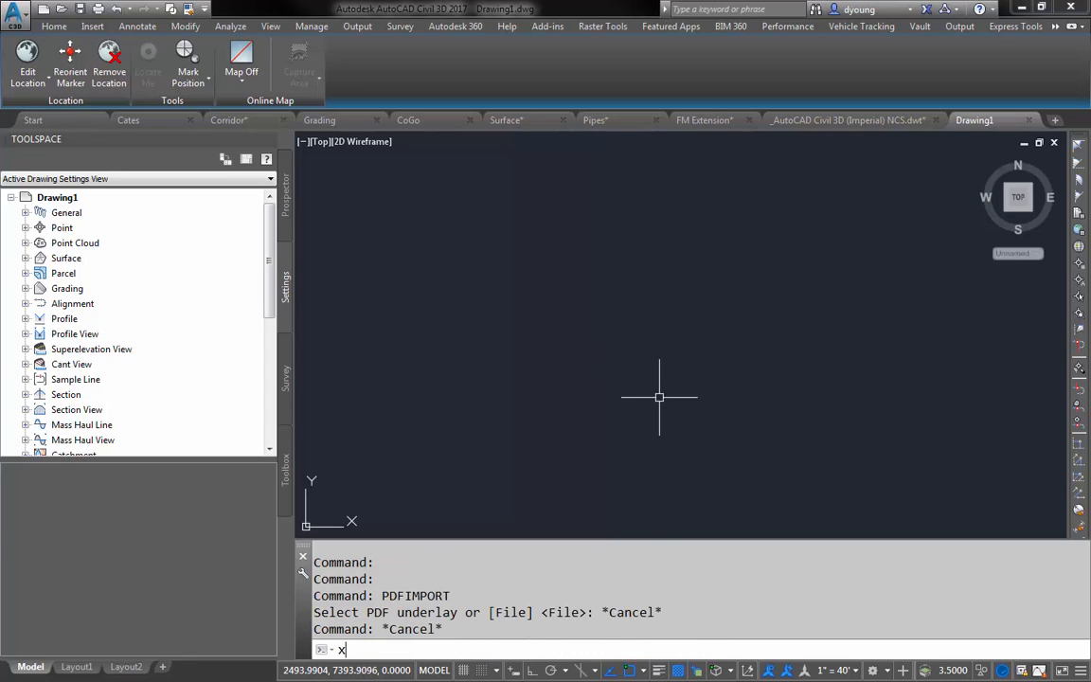
key("Return")
left_click(473, 235)
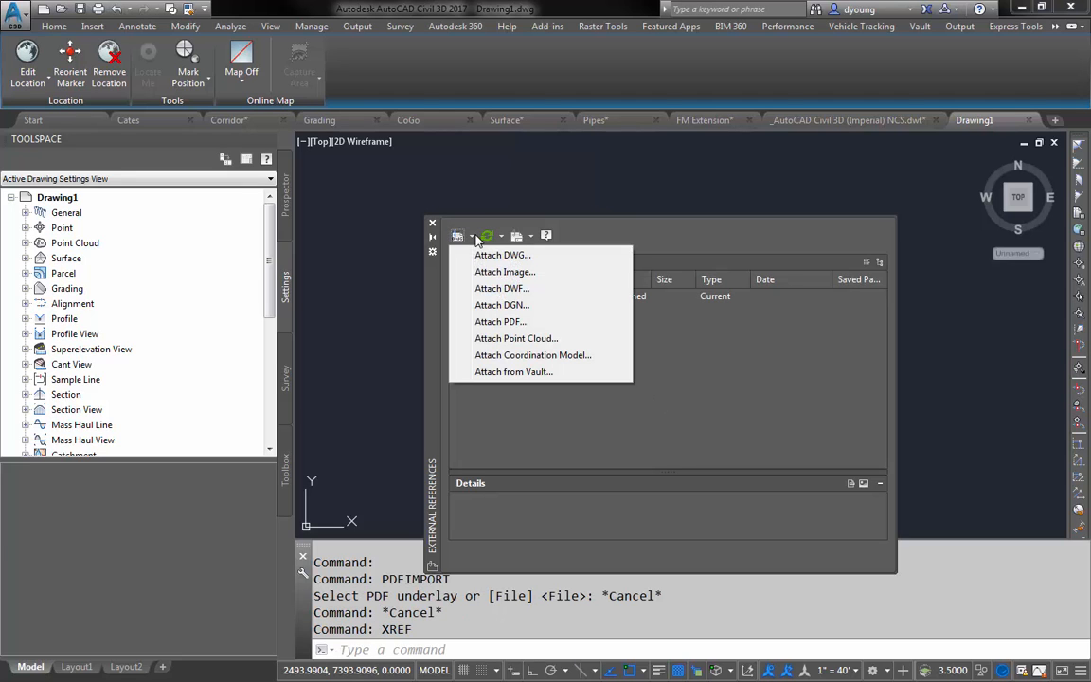
left_click(497, 256)
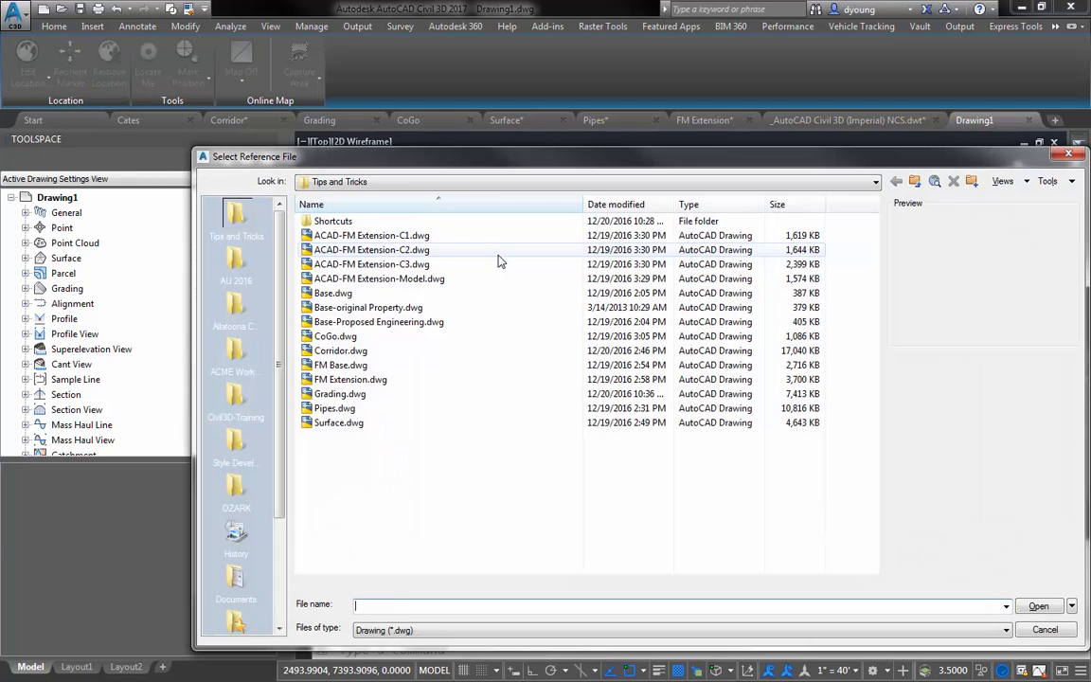
key("Escape")
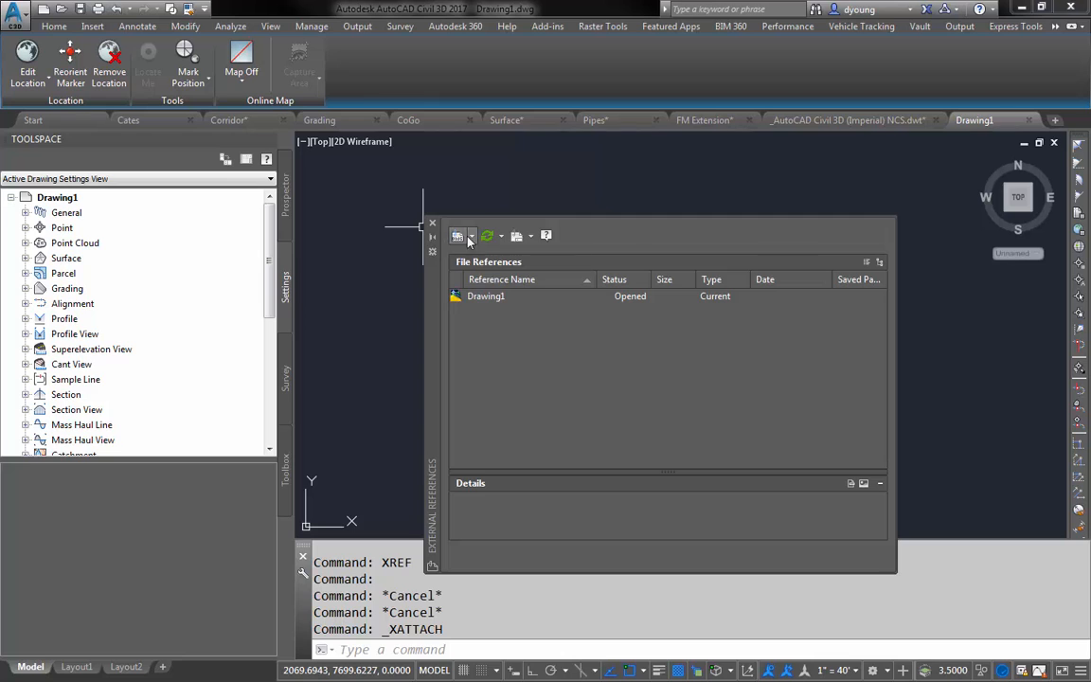
- Attach Sakai.pdf as a full-path underlay at 0,0,0 with scale 1 and rotation 0, and zoom to the drawing extents
left_click(472, 237)
left_click(500, 321)
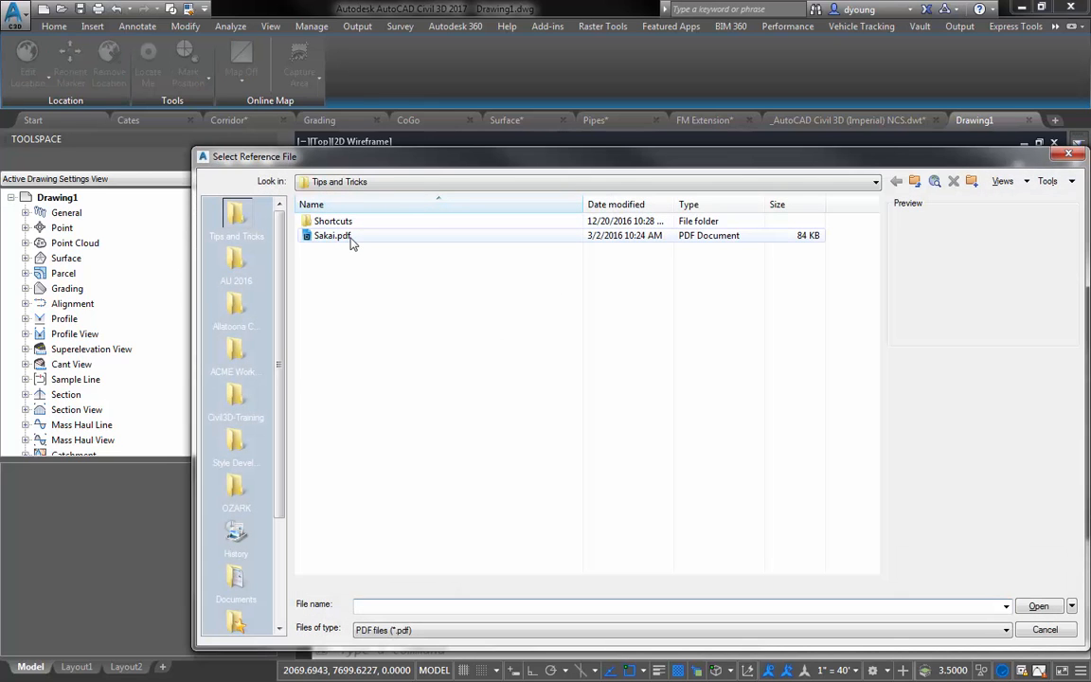
double_click(334, 236)
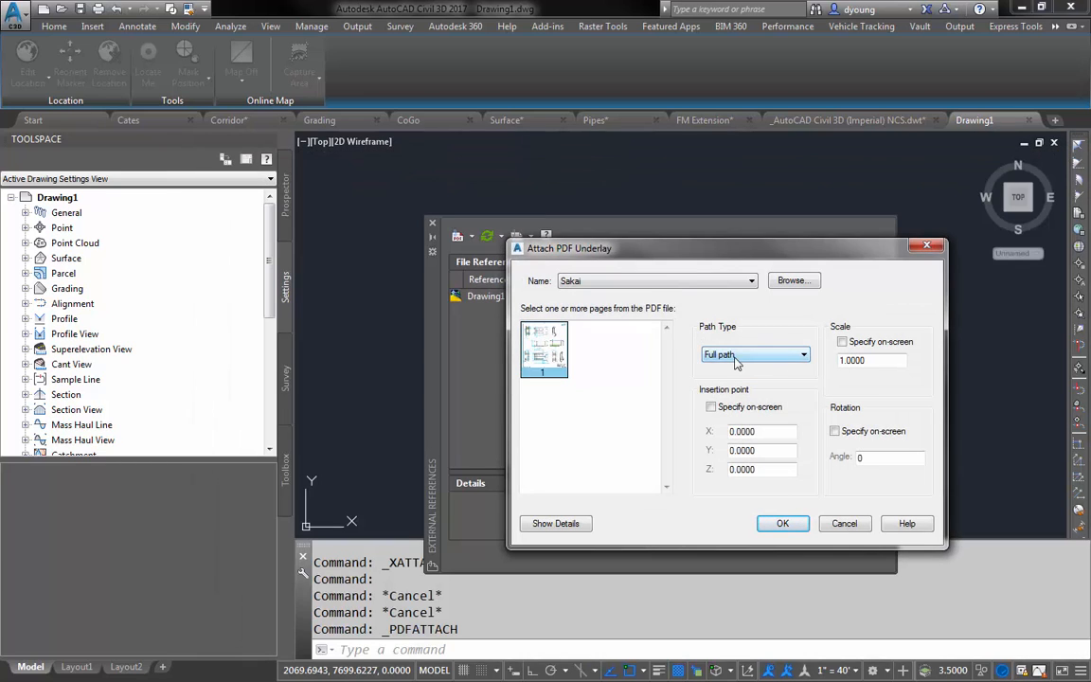
left_click(779, 527)
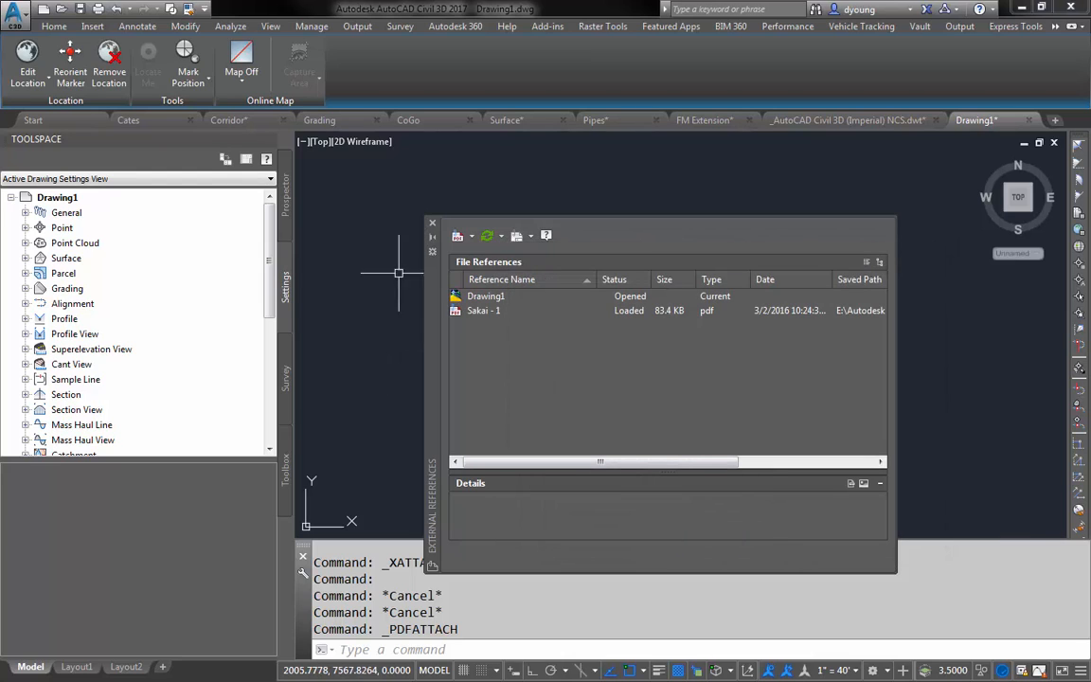
left_click(432, 224)
type("z")
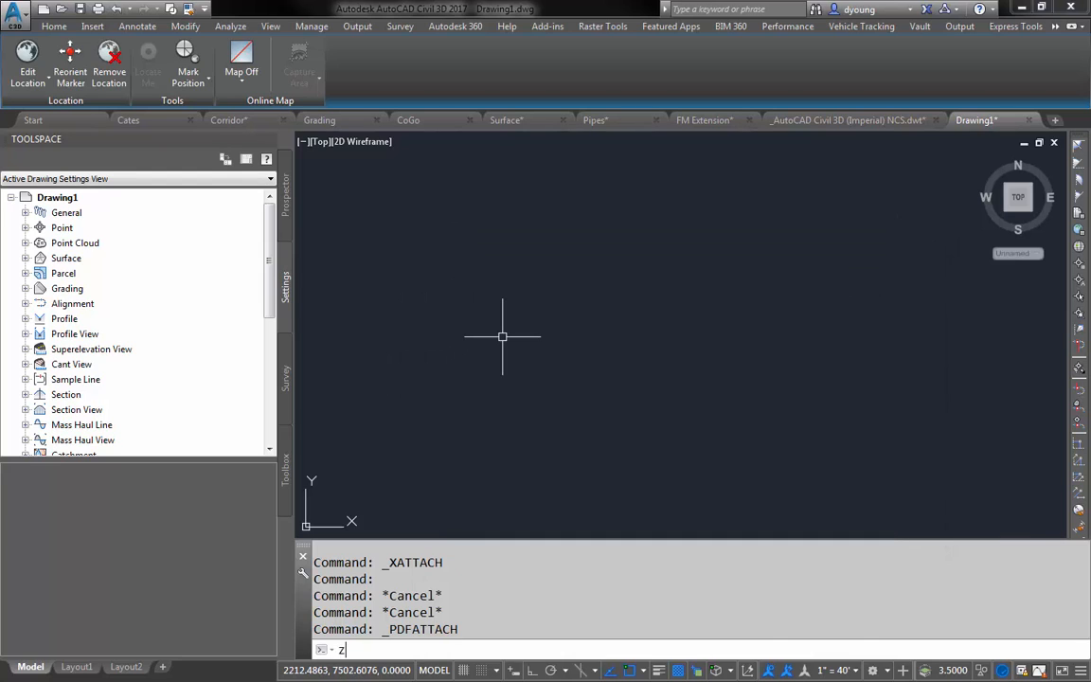
key("Return")
type("e")
key("Return")
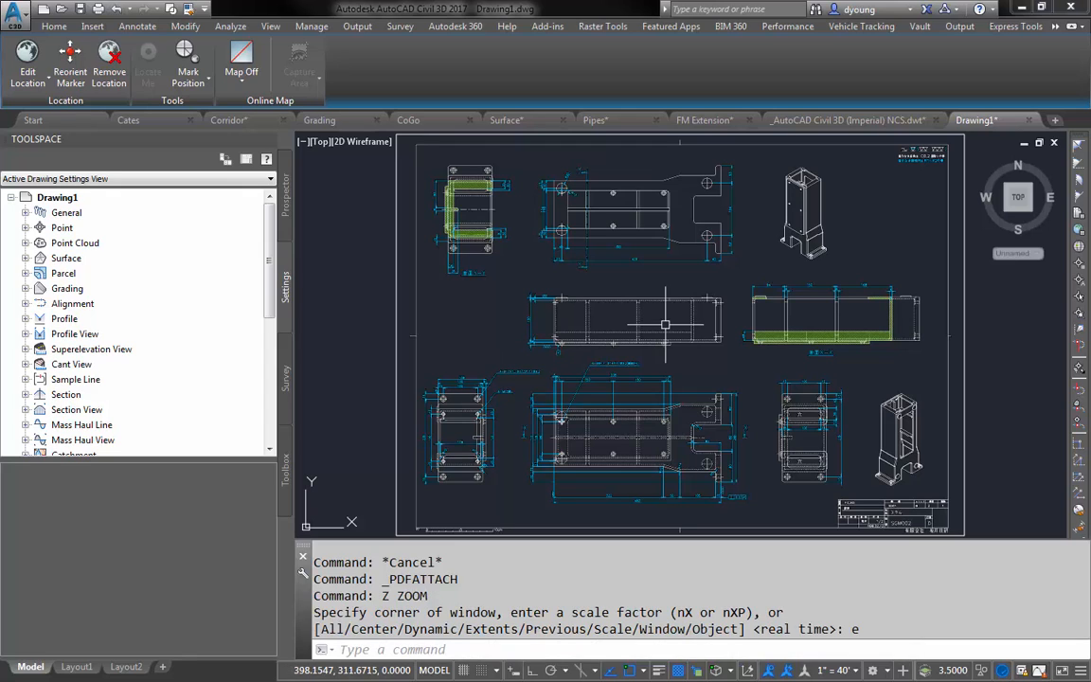
- Select the Sakai PDF underlay to view its options, deselect it and look closely at its linework
left_click(397, 296)
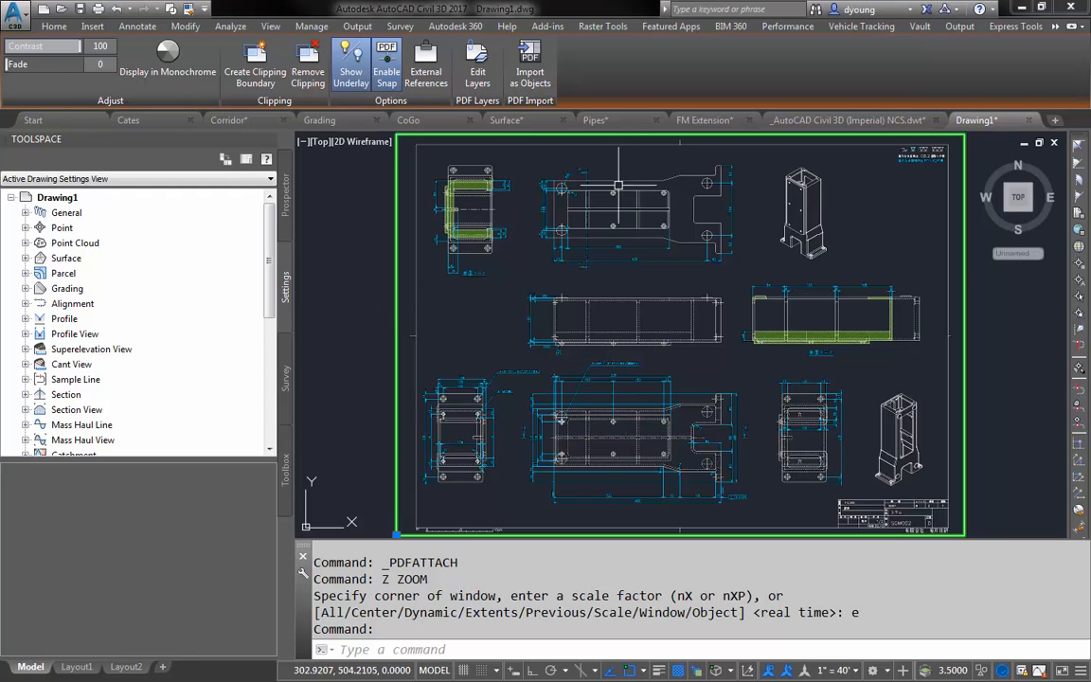
key("Escape")
scroll(664, 182, "up", 4)
middle_click_drag(767, 151, 611, 216)
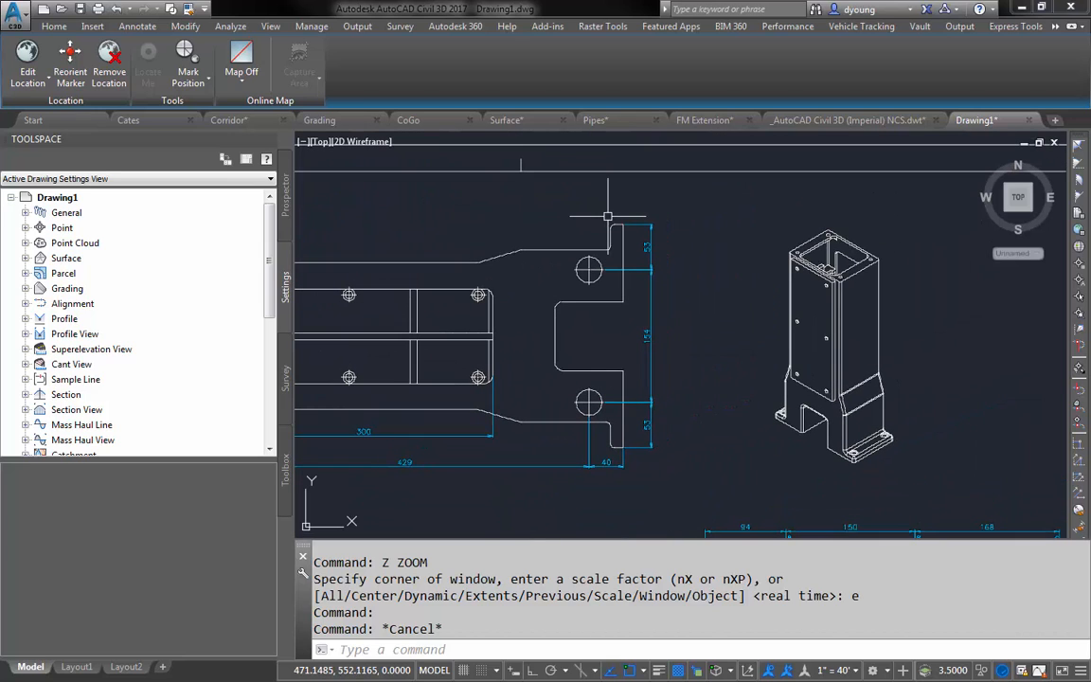
- Make C-ANNO-TABL the current layer
left_click(54, 25)
left_click(805, 46)
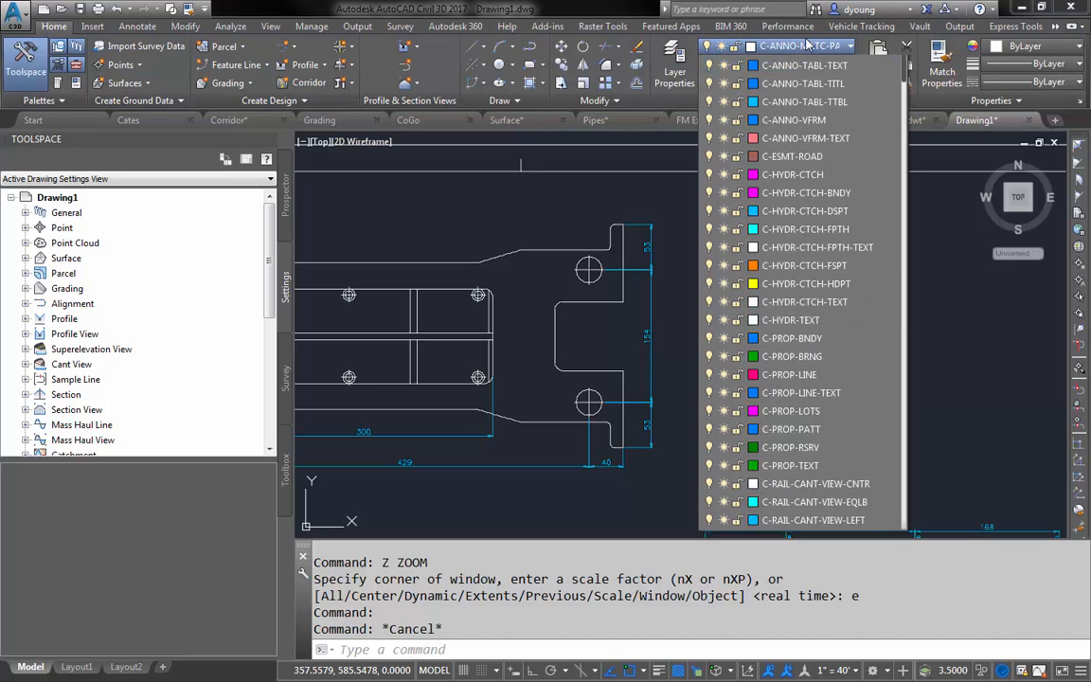
left_click(792, 100)
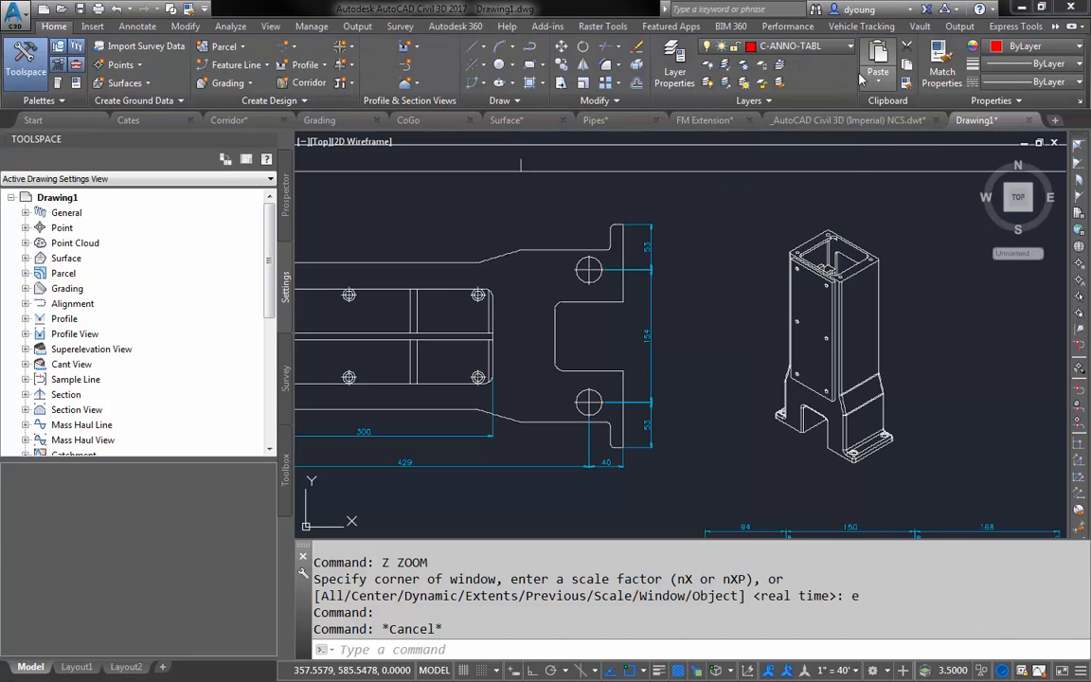
- Start a polyline snapped to the underlay's upper plan view, tracing the outer right edge, the notch's upper edge and its first rounded corner
type("pline")
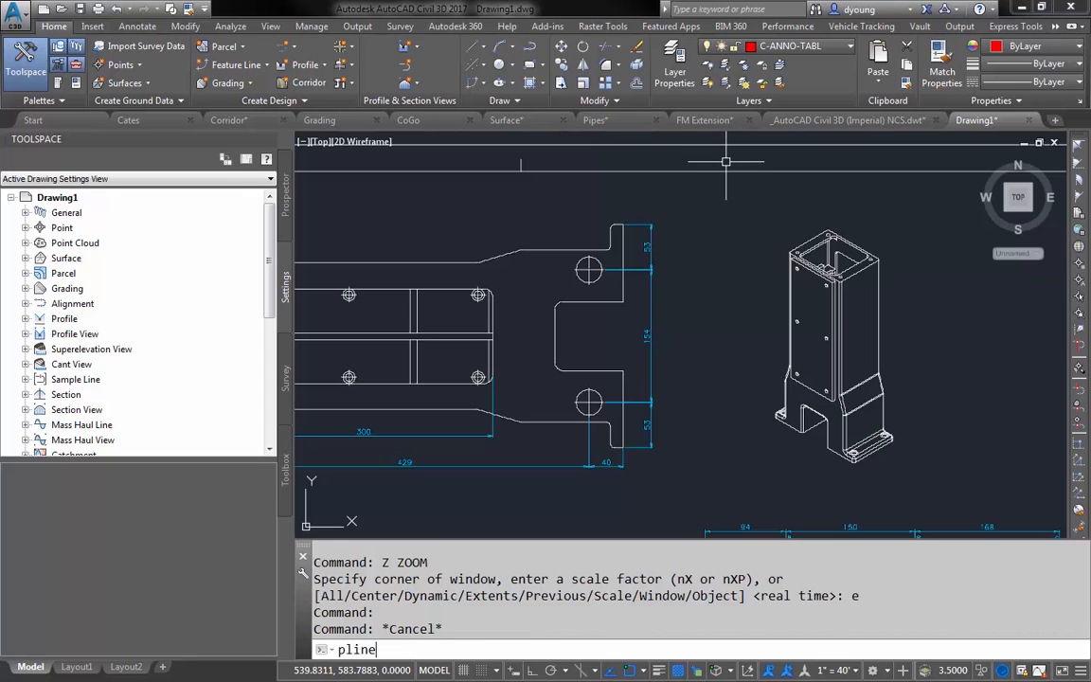
key("Return")
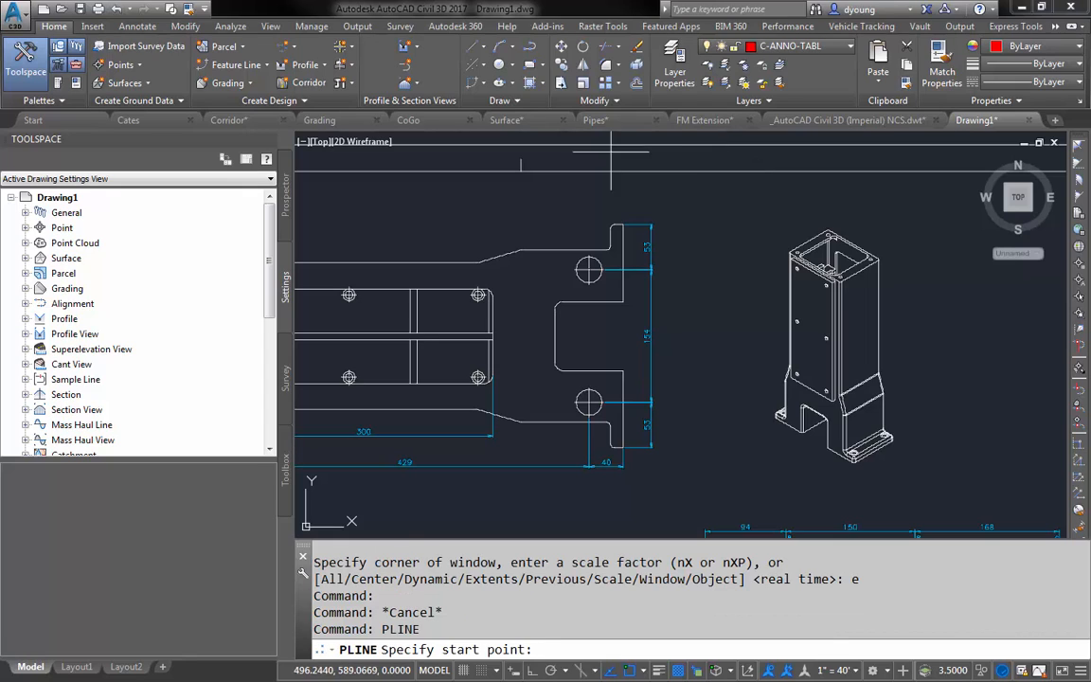
left_click(620, 224)
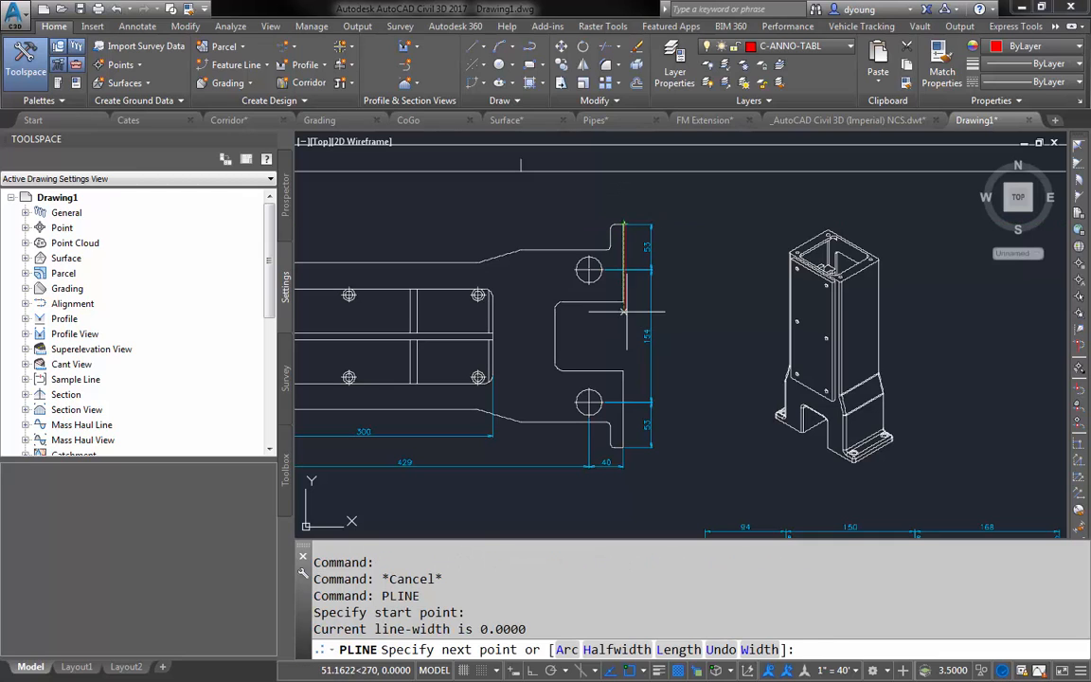
left_click(564, 303)
type("a")
key("Return")
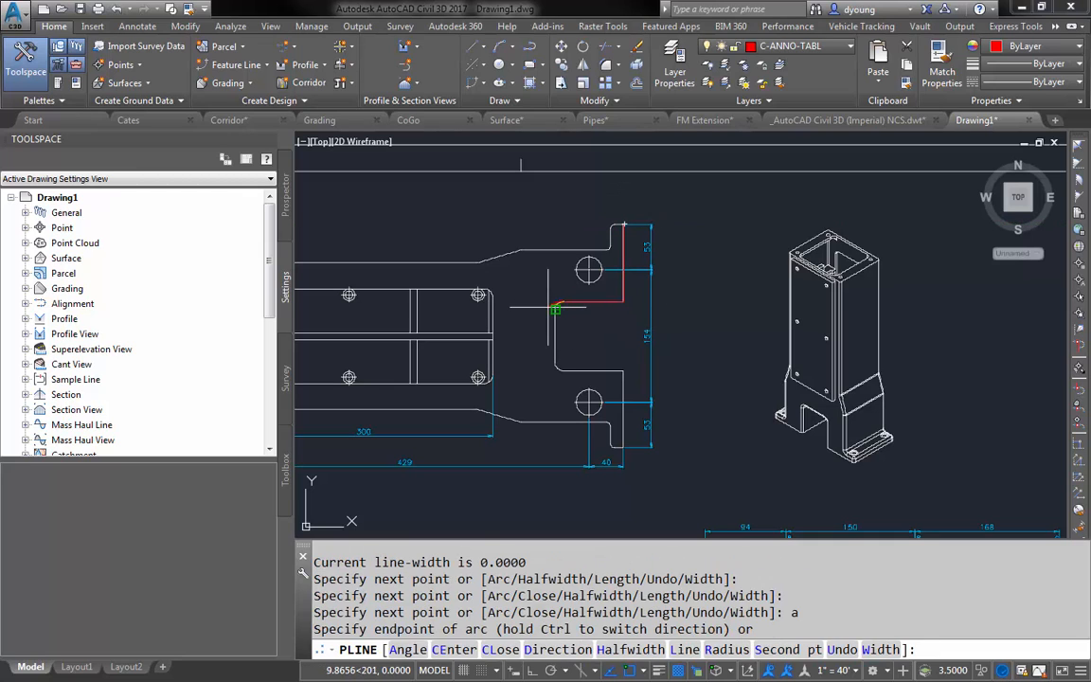
left_click(556, 311)
- Continue the polyline with a line down the notch, an arc around its lower corner and a line out to the plate's right edge
type("l")
key("Return")
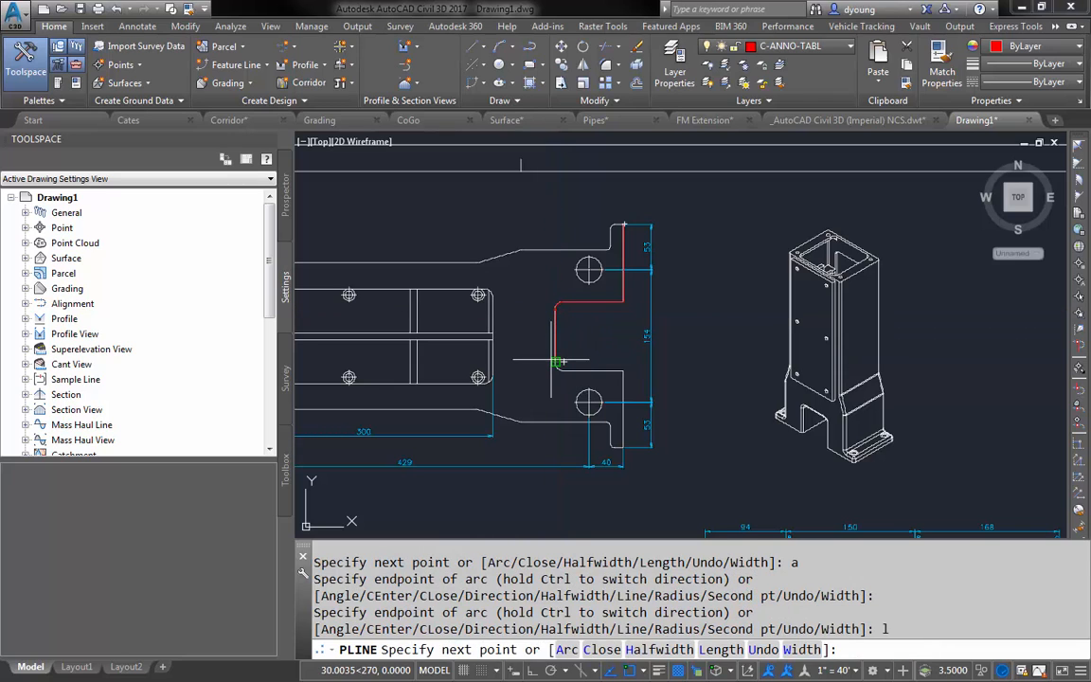
left_click(564, 360)
type("a")
key("Return")
left_click(567, 370)
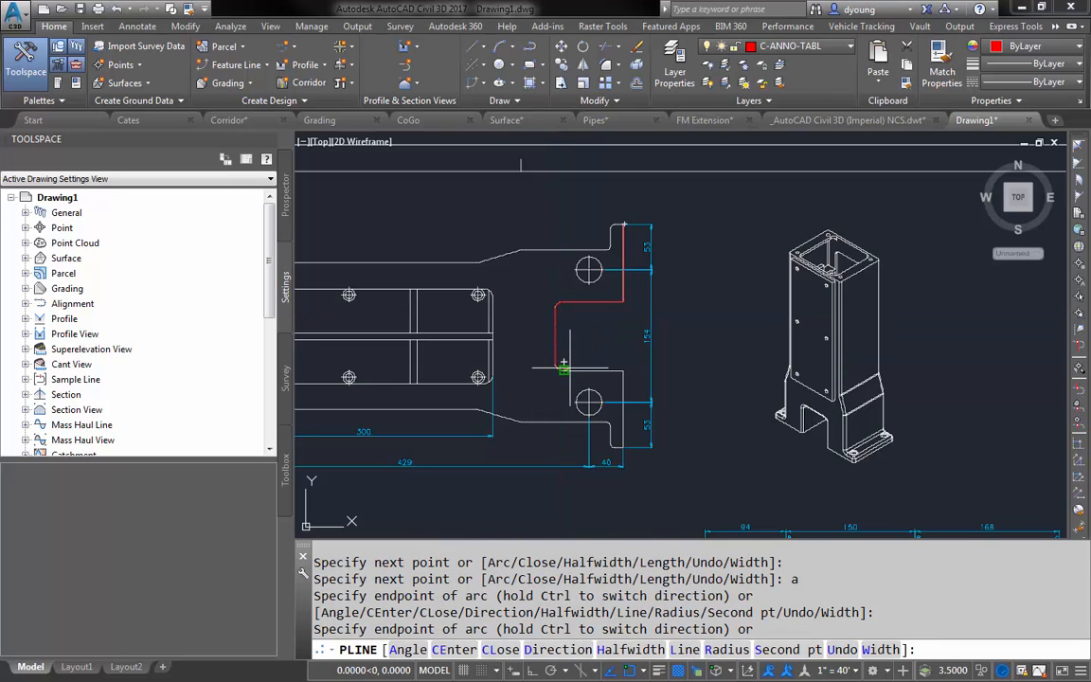
type("l")
key("Return")
left_click(622, 371)
key("Return")
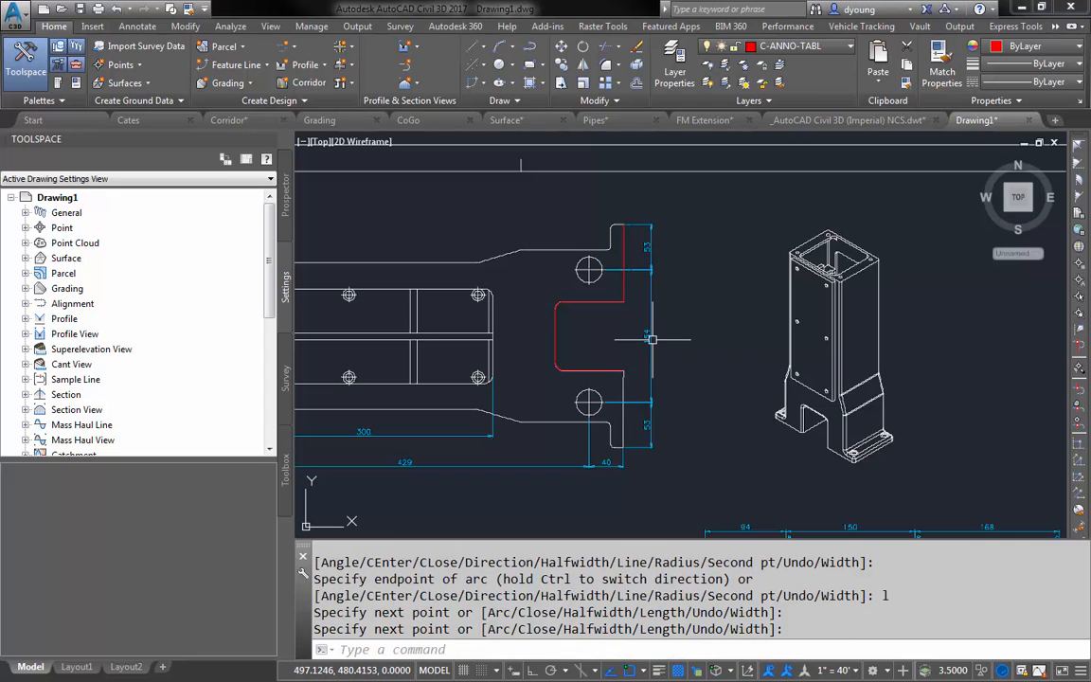
- Delete the traced notch polyline from the drawing
scroll(654, 351, "down", 3)
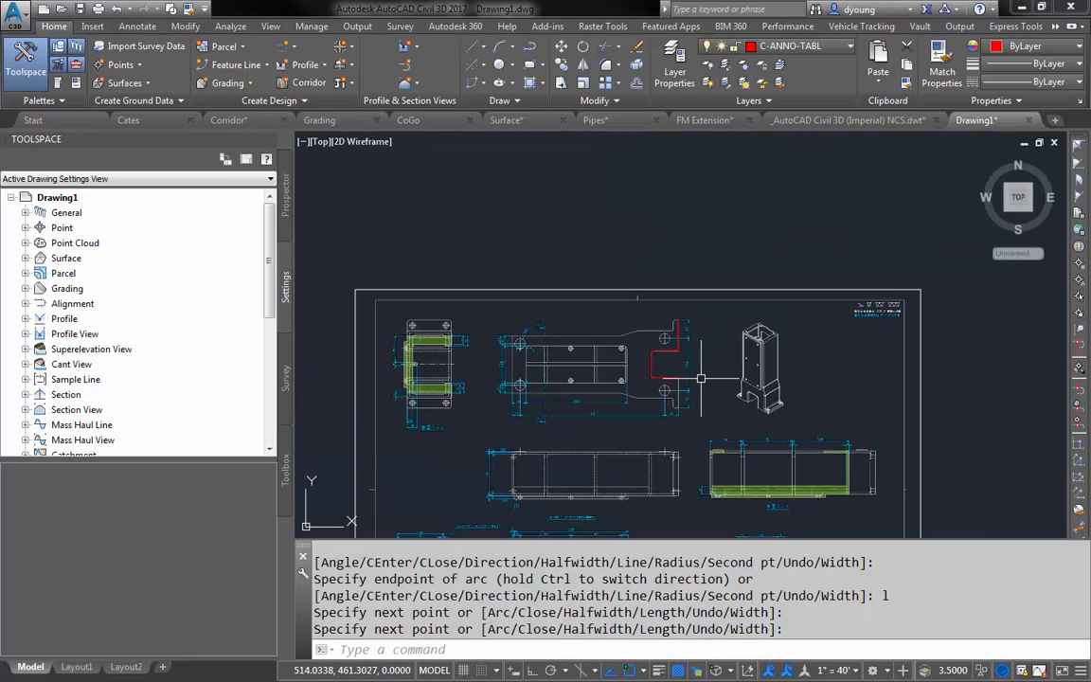
left_click(678, 358)
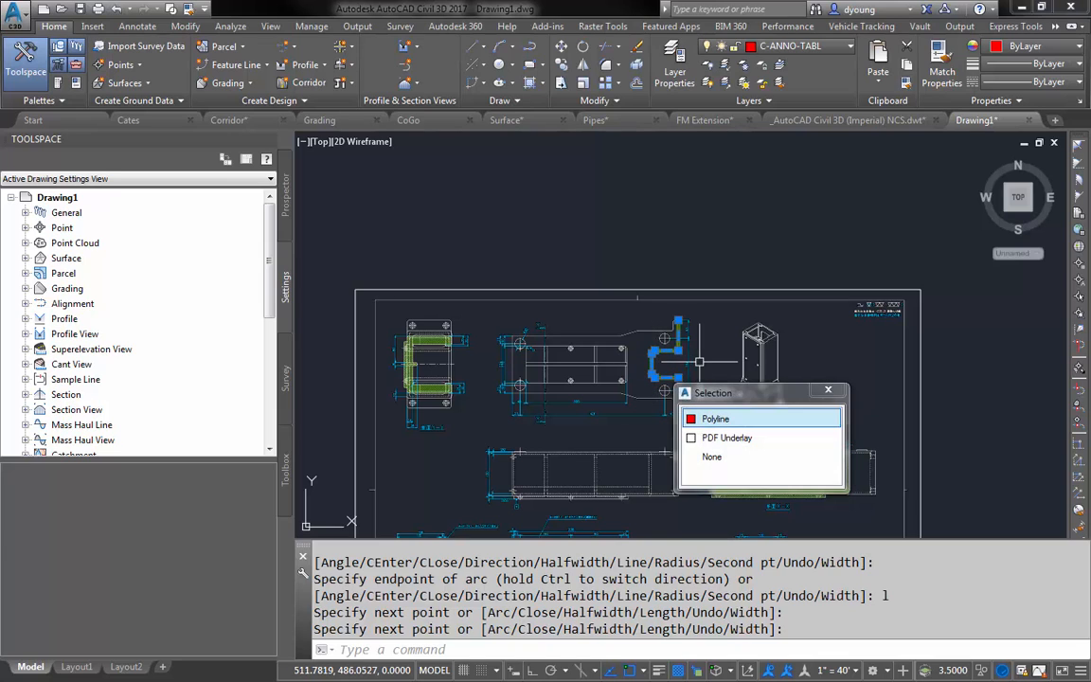
key("Delete")
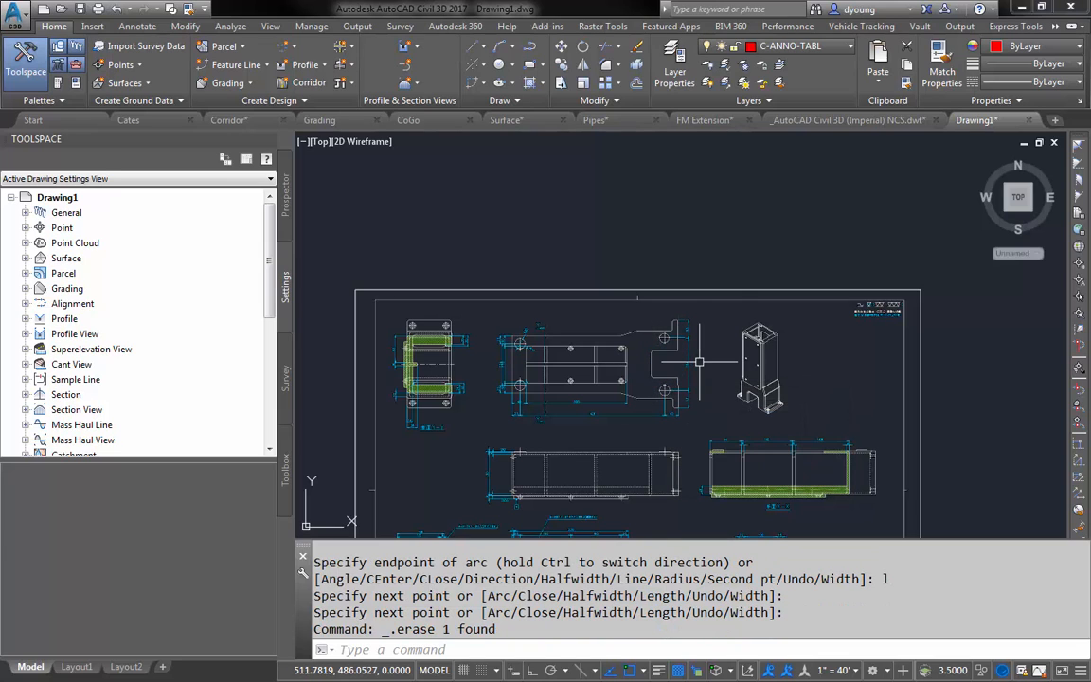
- Turn off the 0, Dim and HATCH layers of the Sakai PDF underlay
left_click(694, 289)
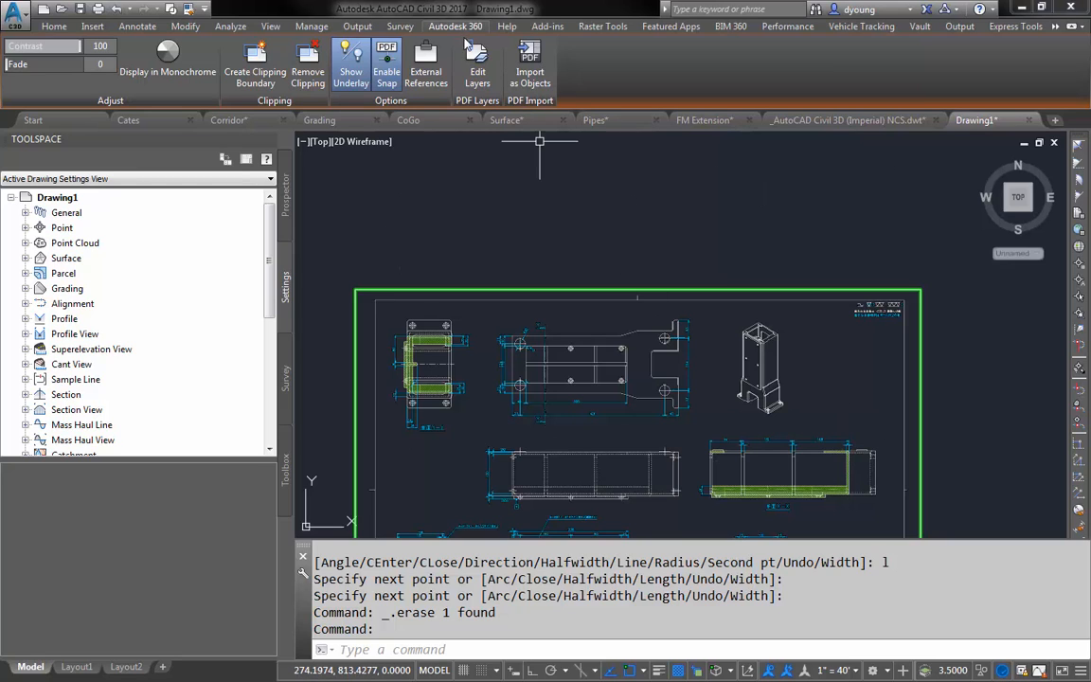
left_click(477, 64)
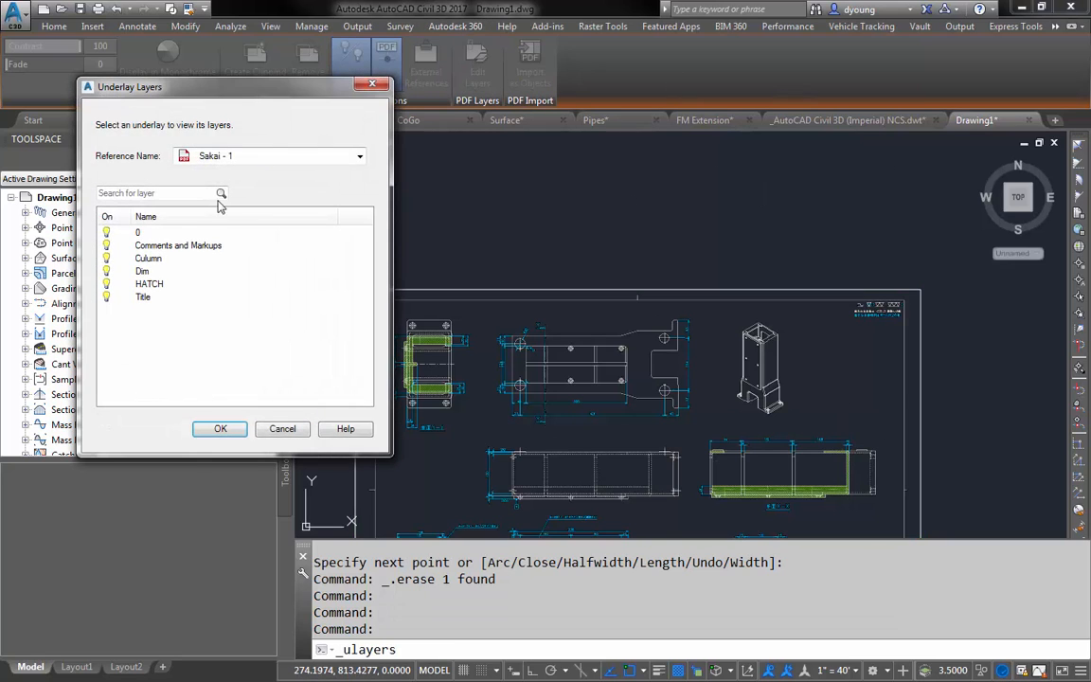
left_click(108, 233)
left_click(106, 271)
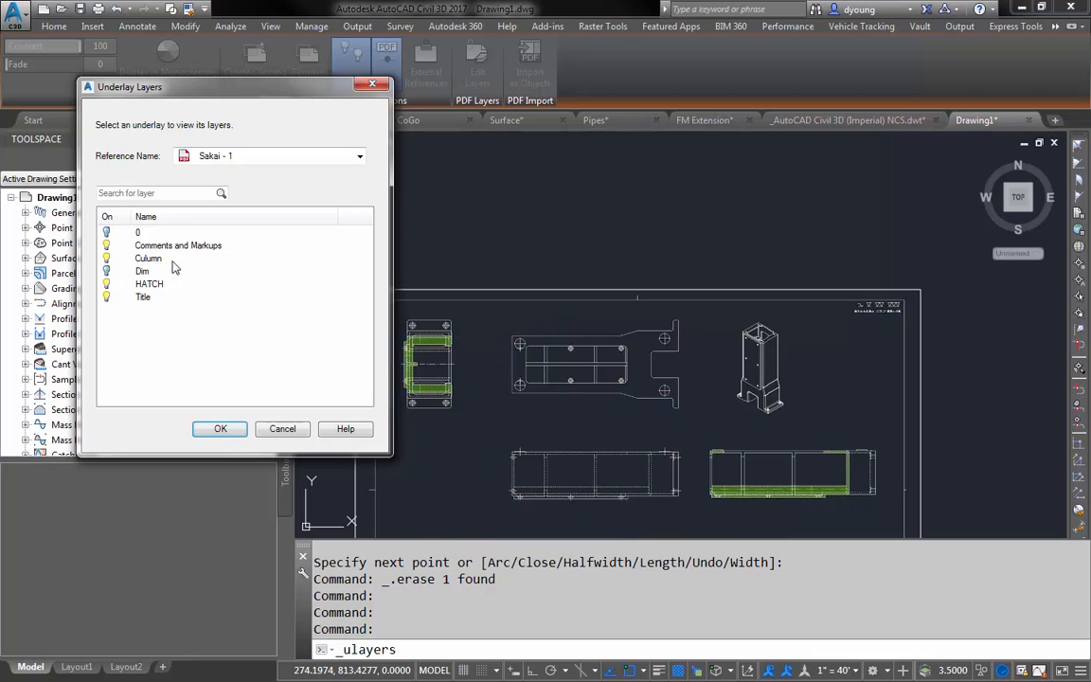
left_click(106, 284)
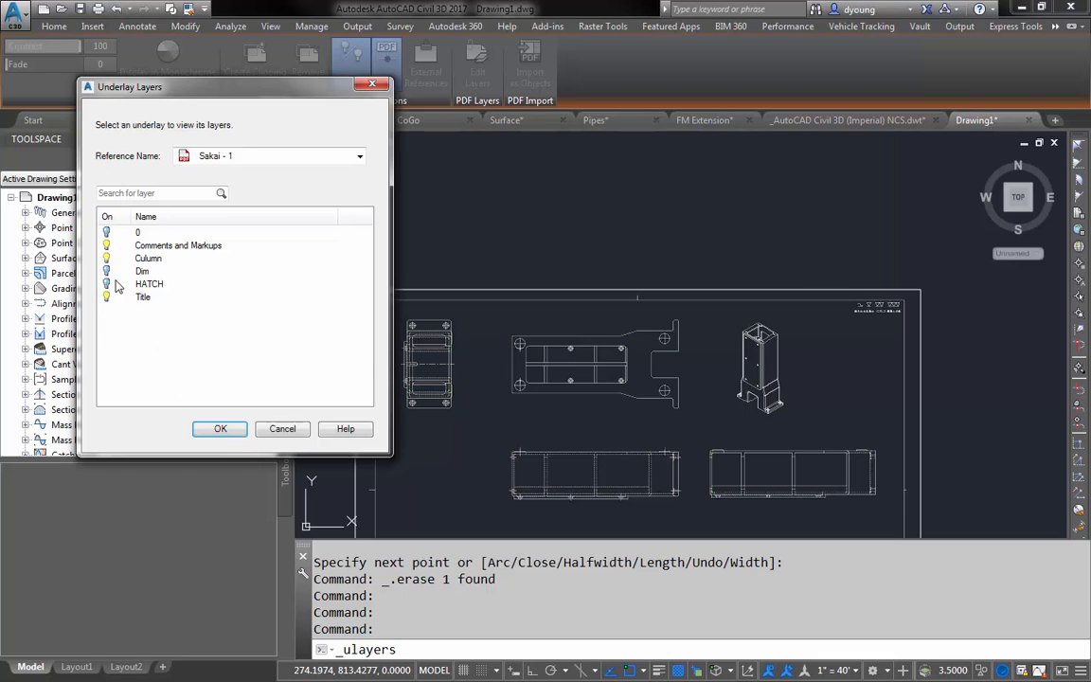
left_click(218, 431)
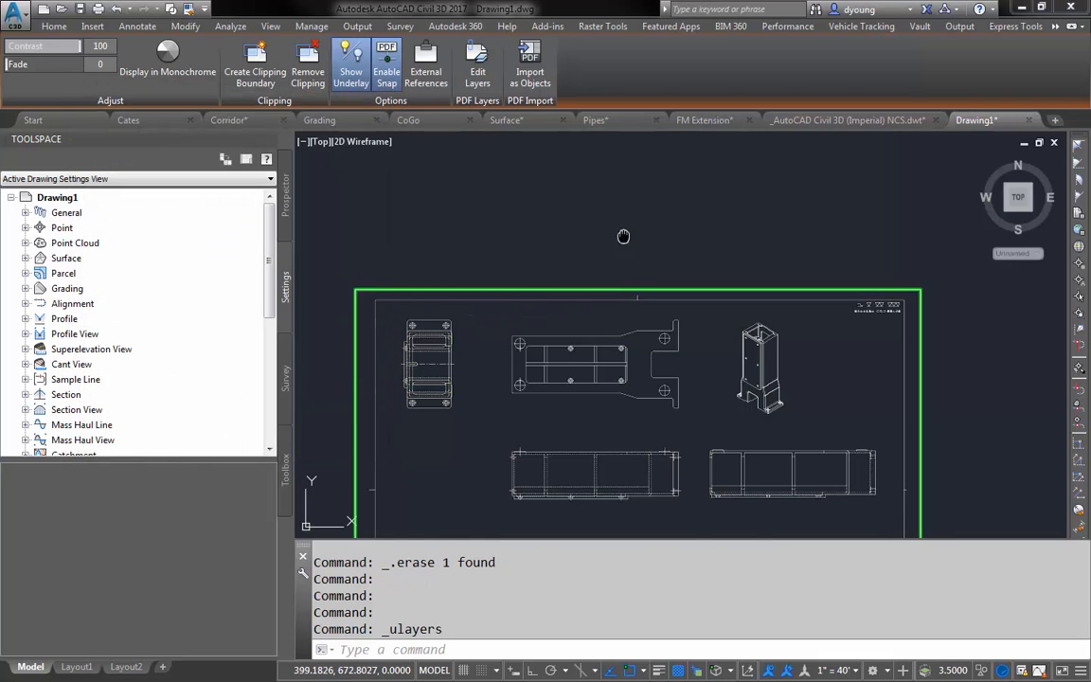
- Import the underlay's upper middle plan view as objects using a rectangular area around it, and unload the PDF underlay
middle_click_drag(623, 236, 682, 120)
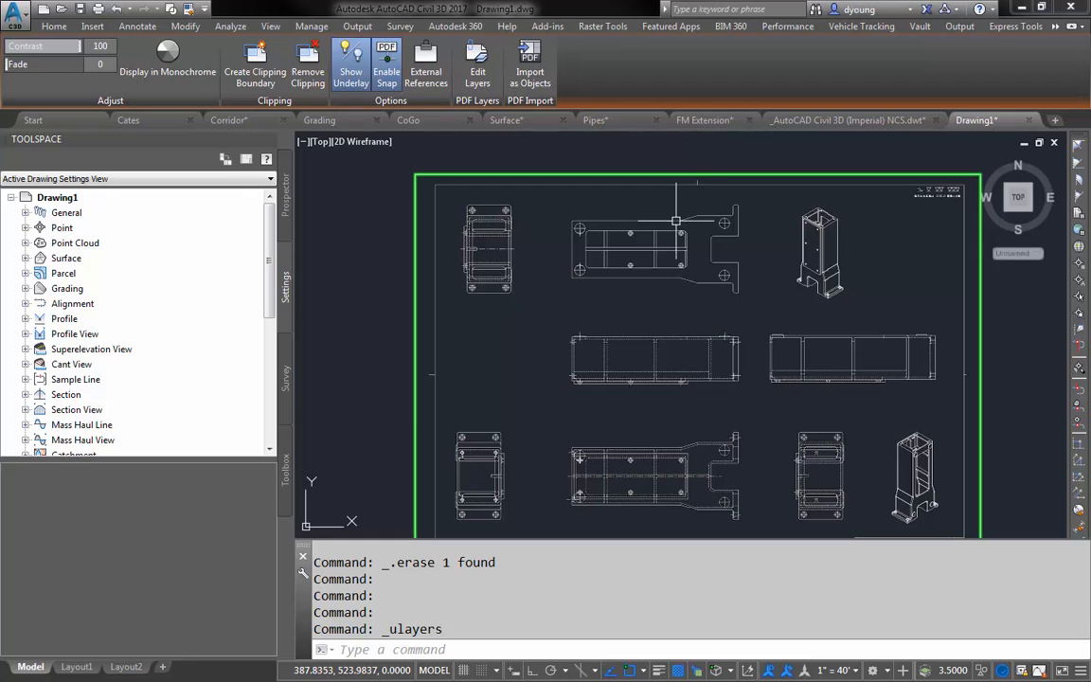
left_click(530, 67)
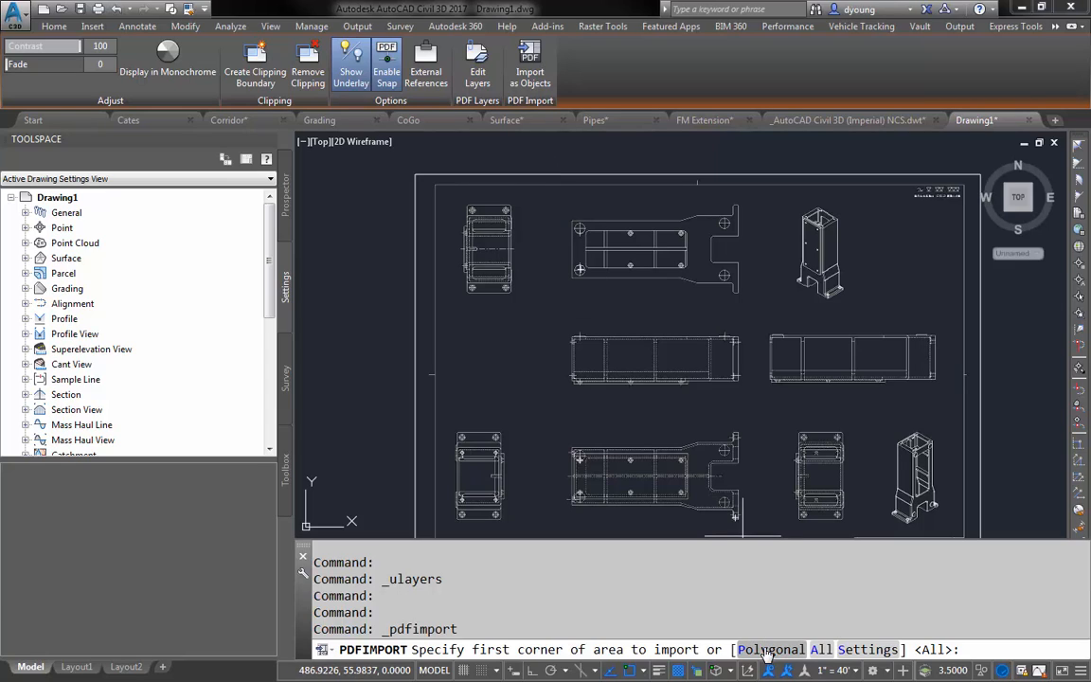
left_click(557, 195)
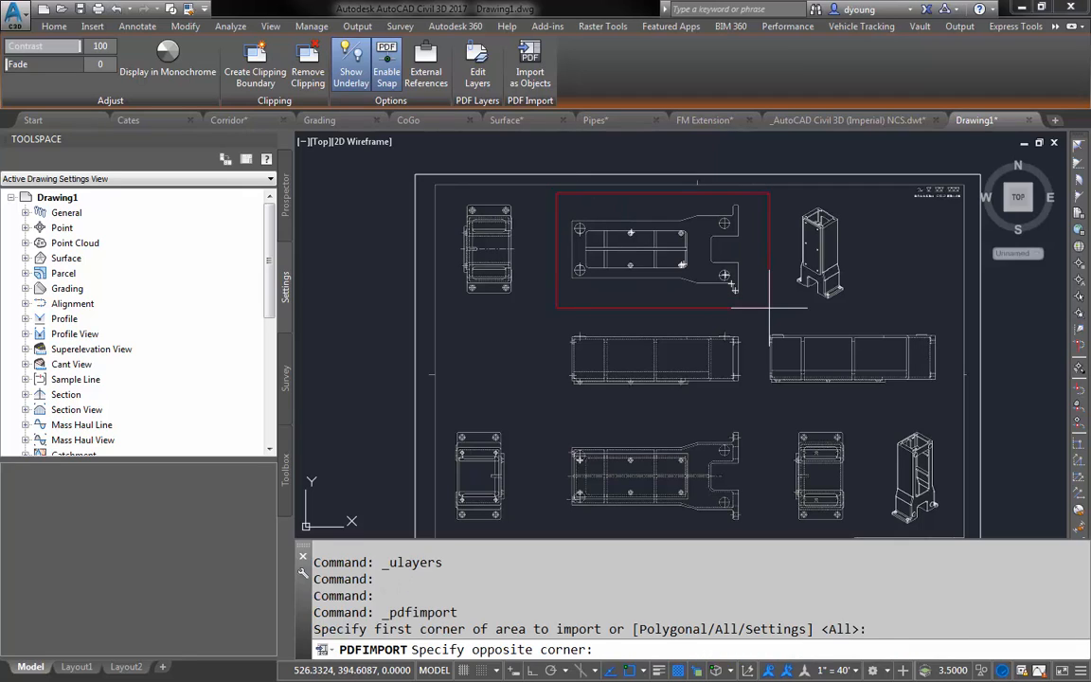
left_click(769, 307)
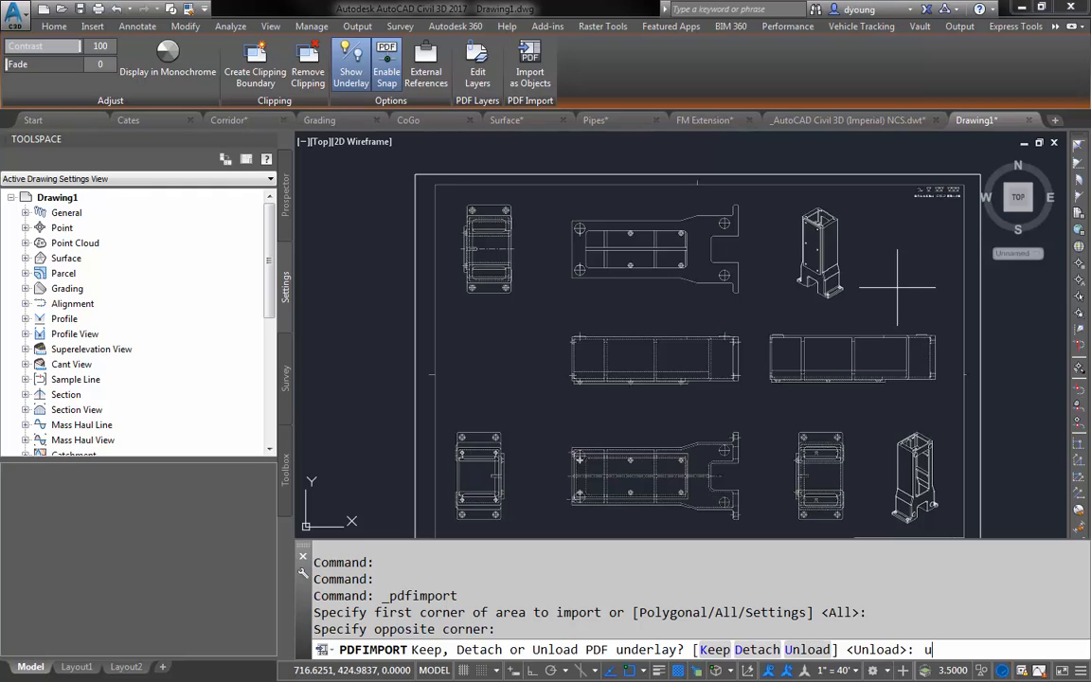
key("Return")
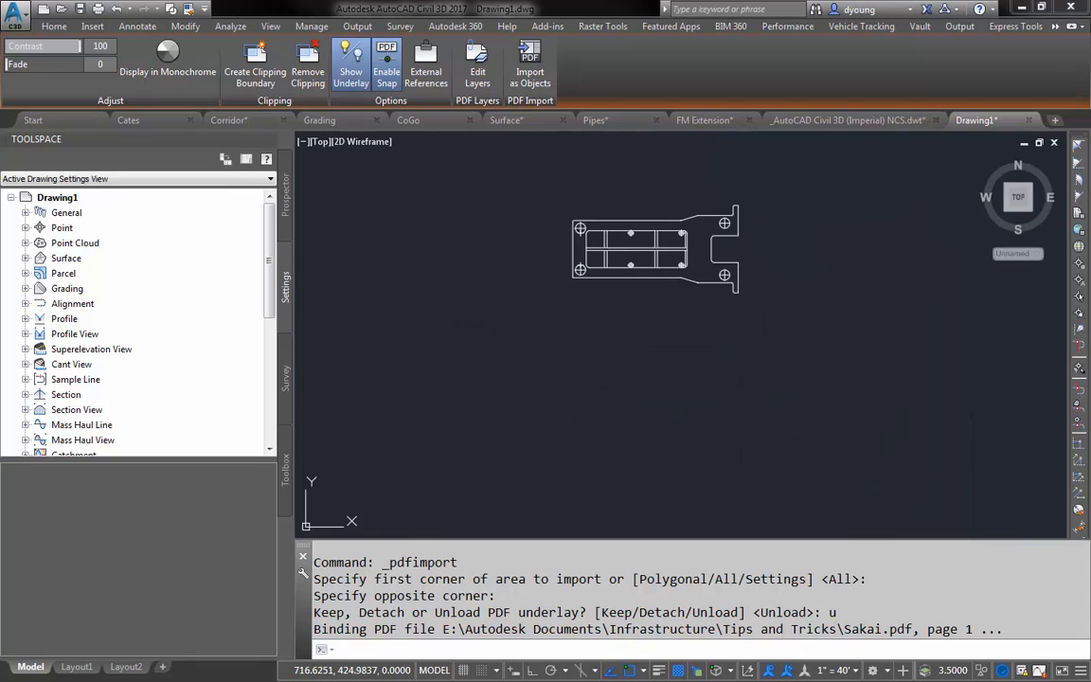
- Inspect the imported geometry by selecting the plate's outline and the lower right hole's circle, clearing the selection each time
scroll(631, 216, "up", 3)
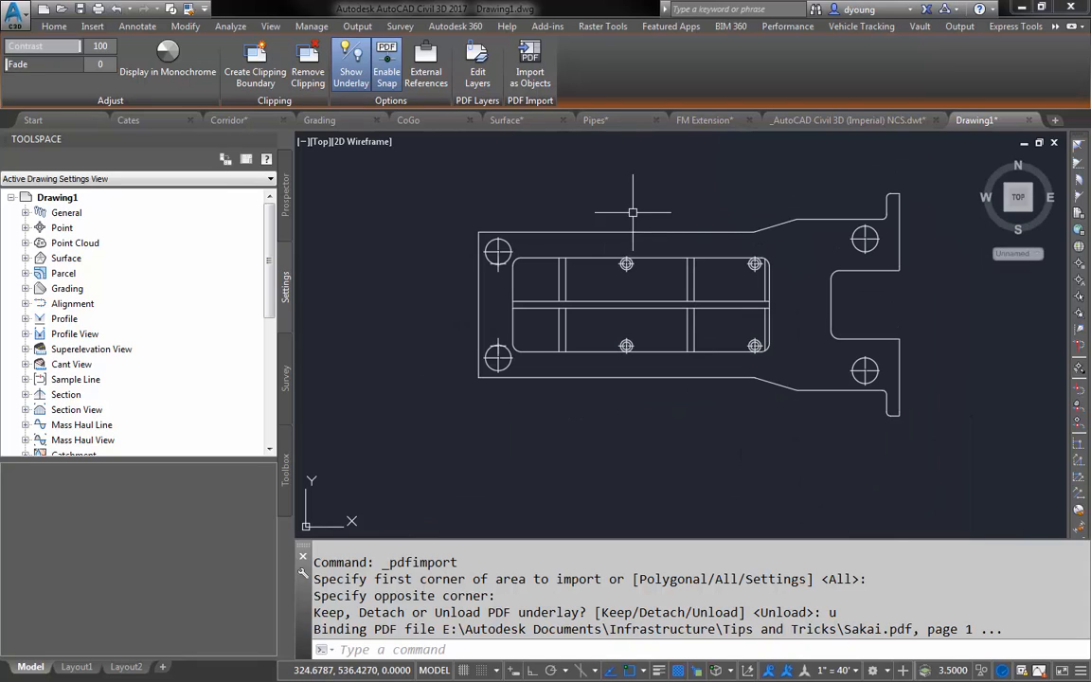
left_click(631, 229)
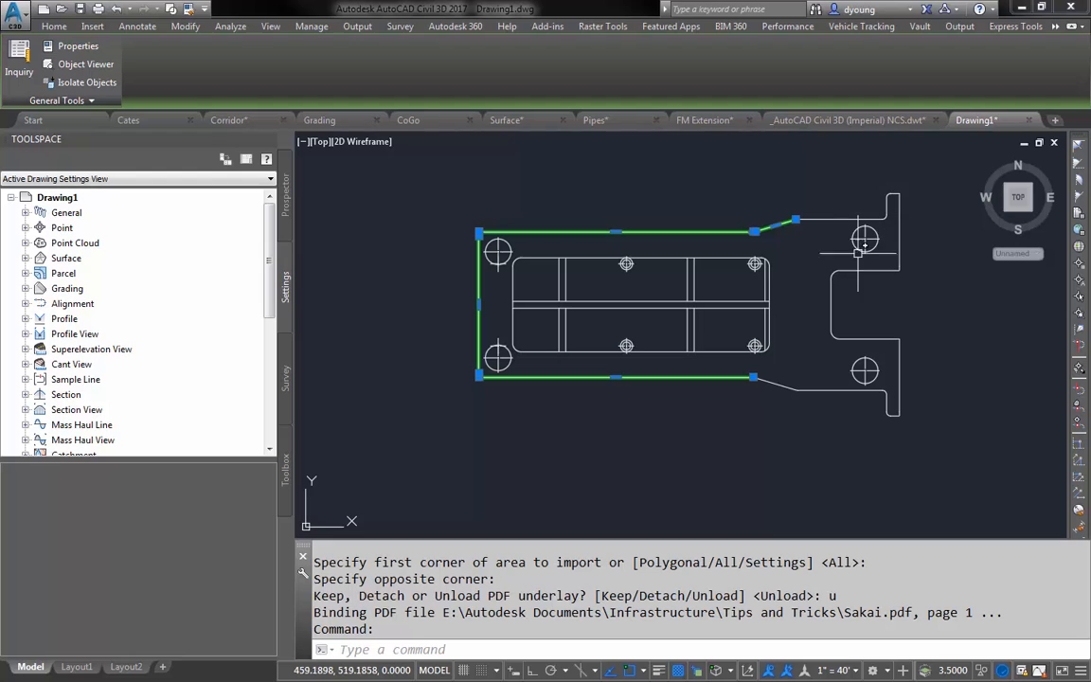
key("Escape")
key("Escape")
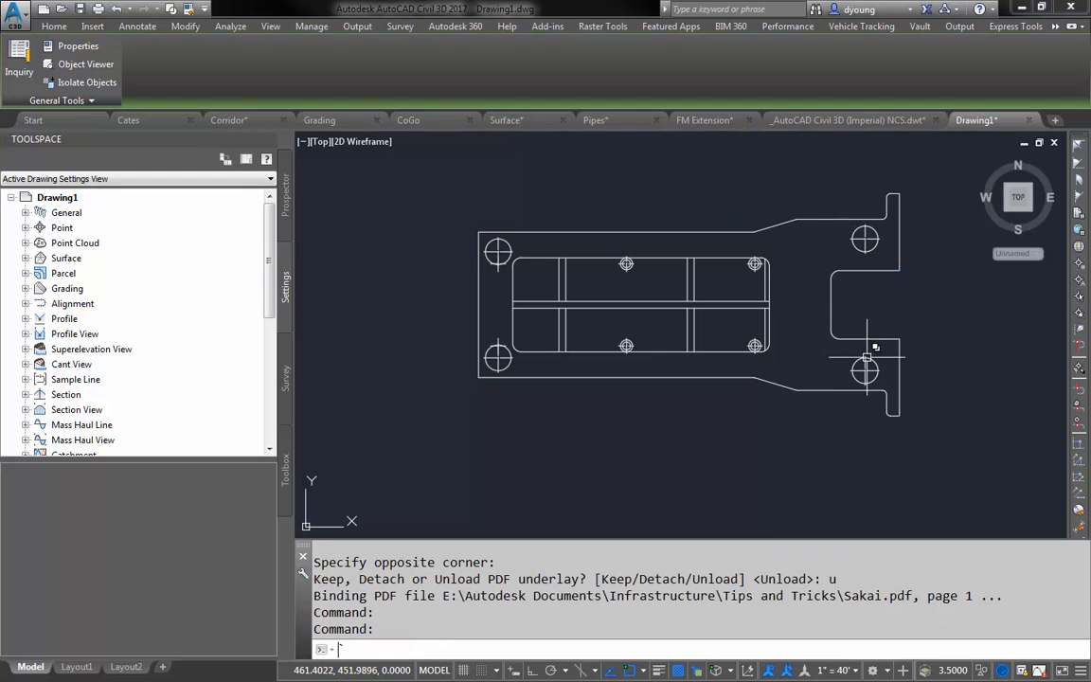
left_click(867, 363)
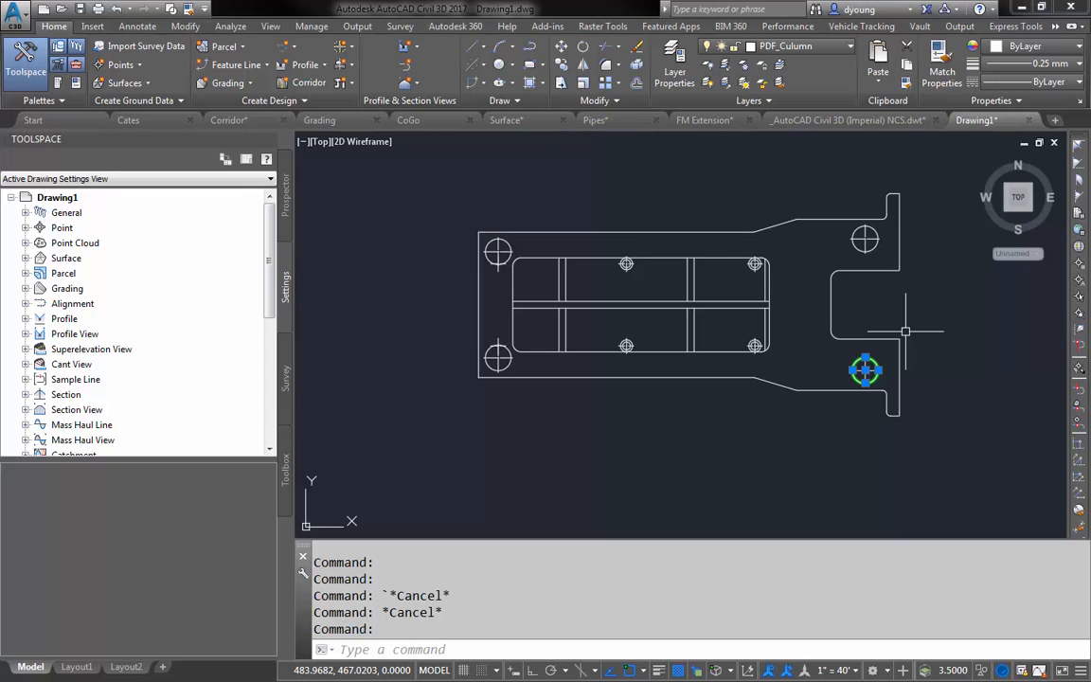
key("Escape")
key("Escape")
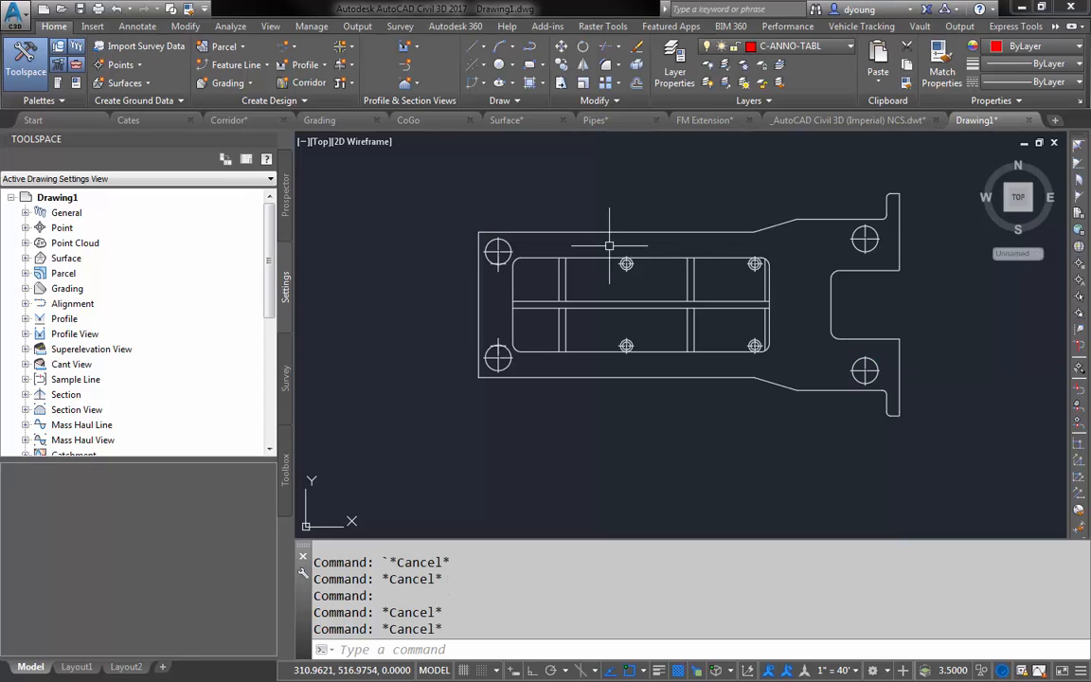
- Switch to the Corridor drawing and open its command history in the AutoCAD Text Window, moved clear of the right side
scroll(663, 228, "down", 4)
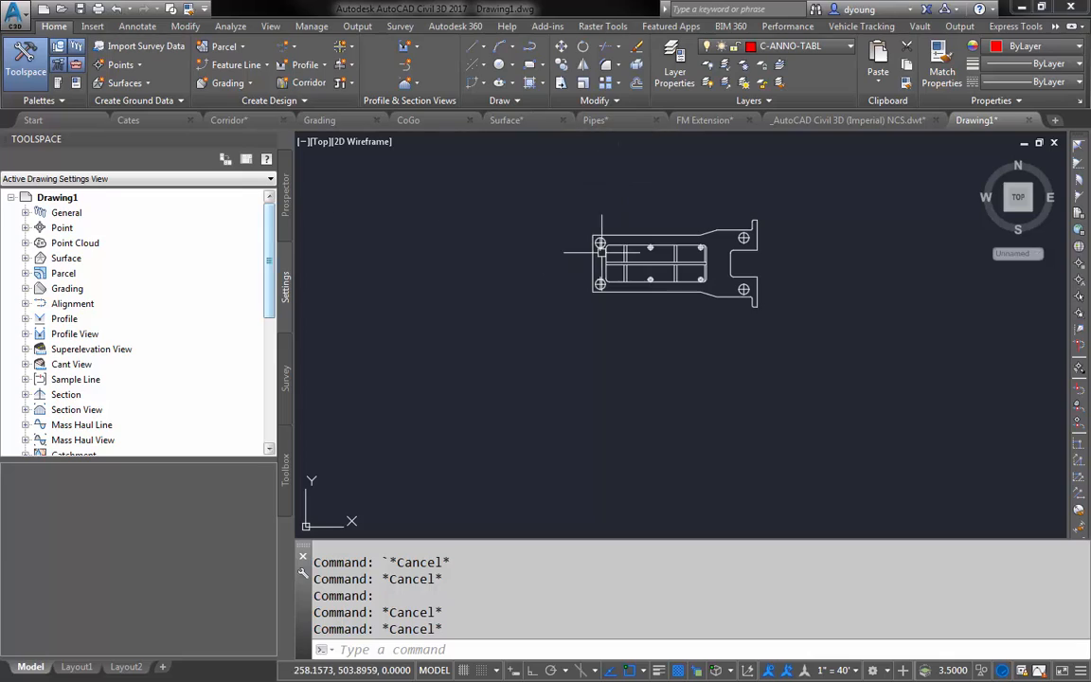
left_click(232, 121)
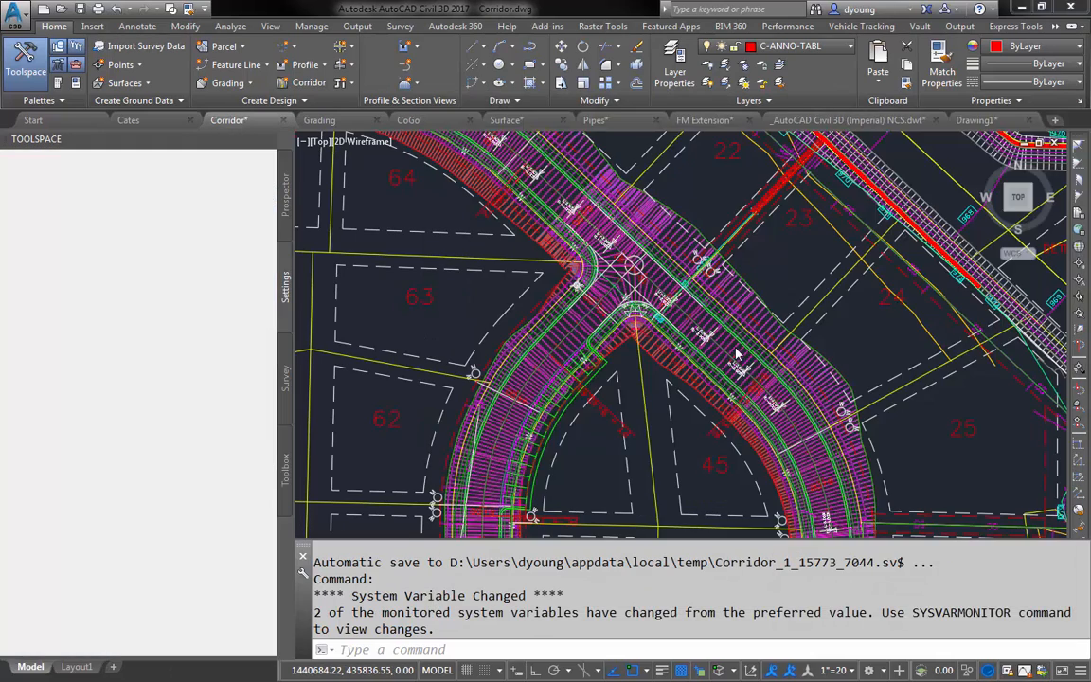
left_click(753, 291)
key("F2")
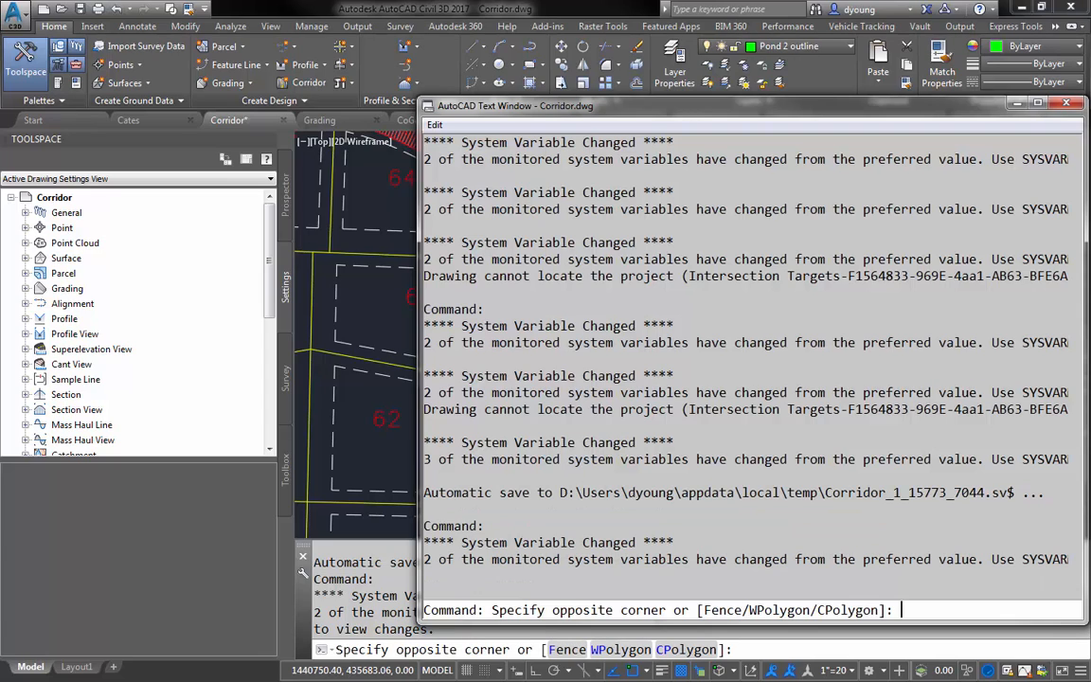
left_click_drag(820, 100, 681, 100)
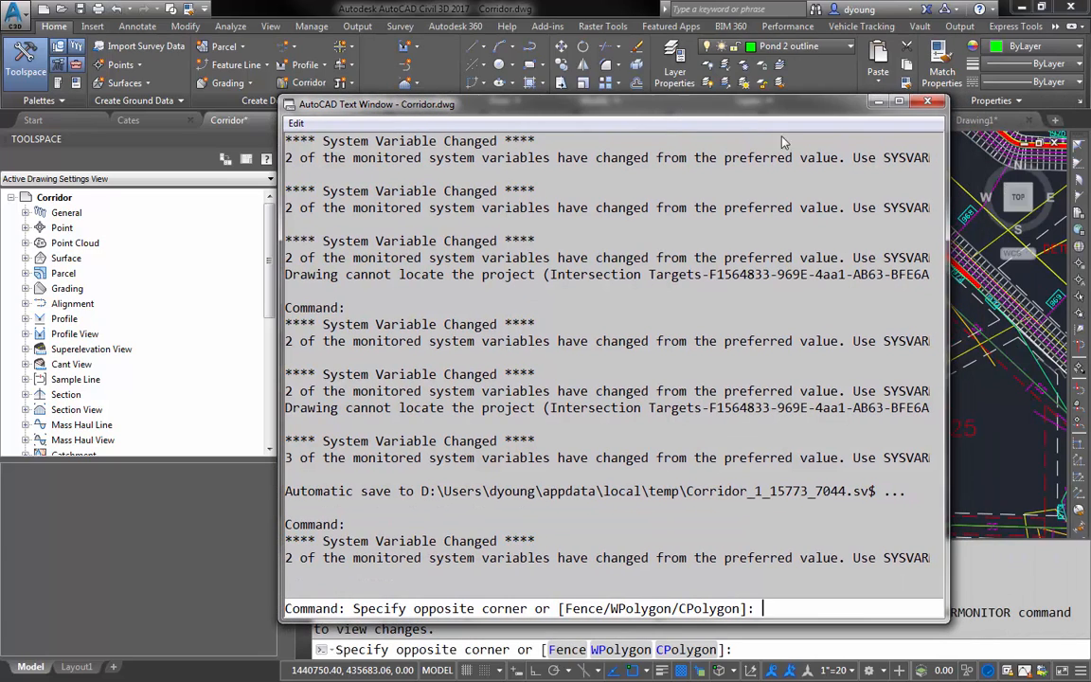
- Look through the command history for the font substitution lines, highlight [a1.shx] and close the text window
left_click_drag(936, 578, 944, 149)
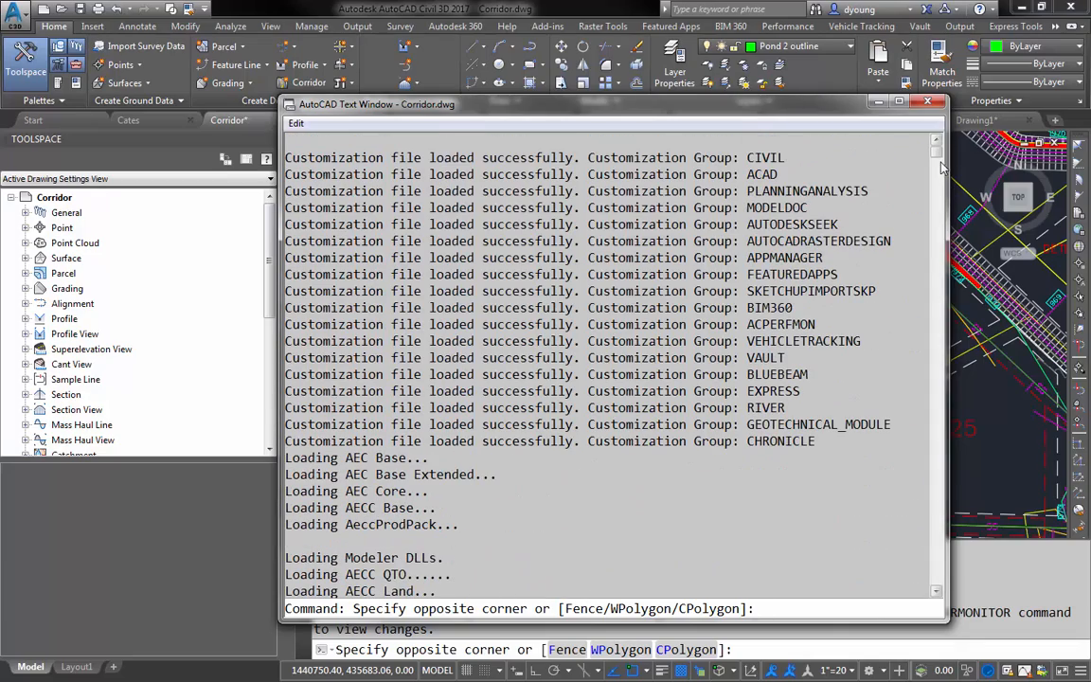
left_click_drag(937, 156, 936, 252)
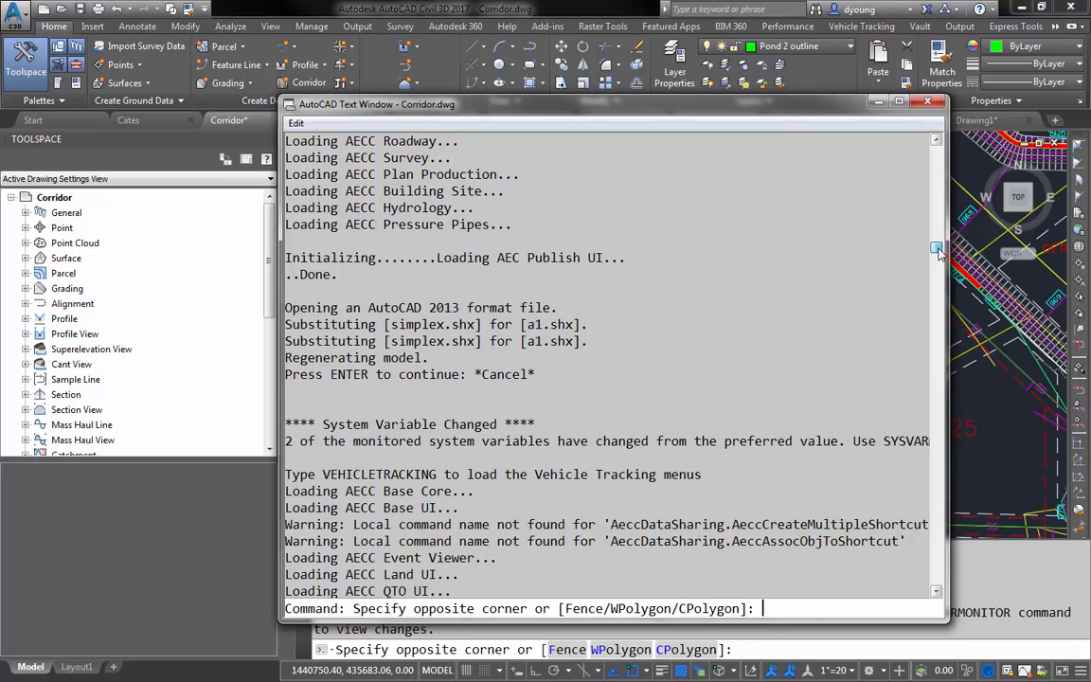
left_click_drag(582, 325, 522, 325)
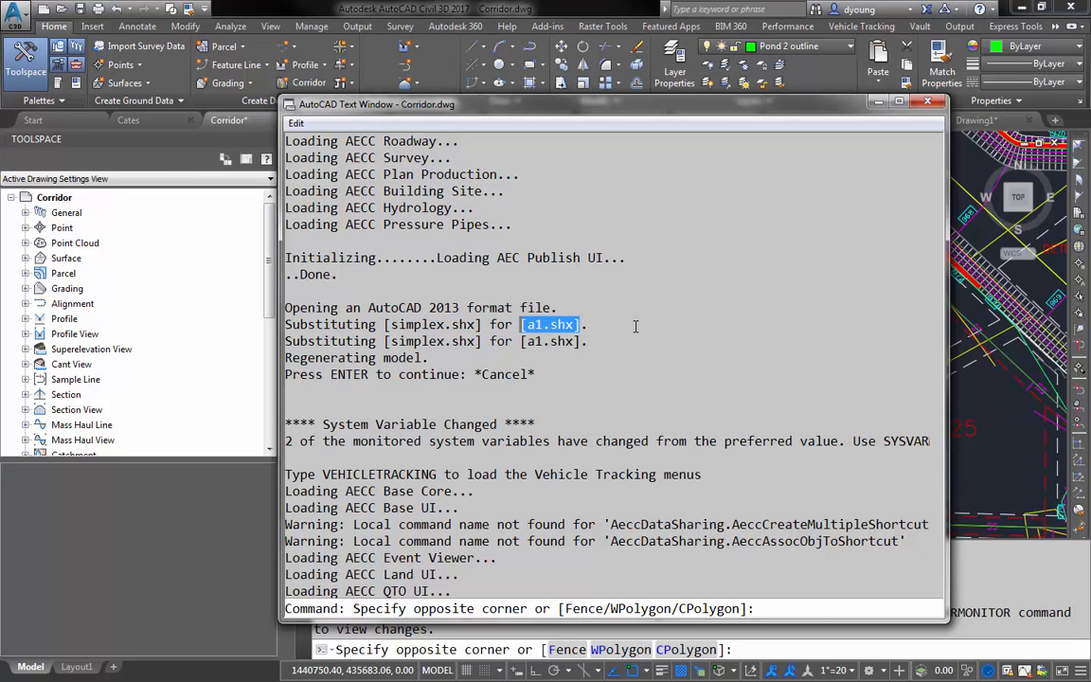
key("F2")
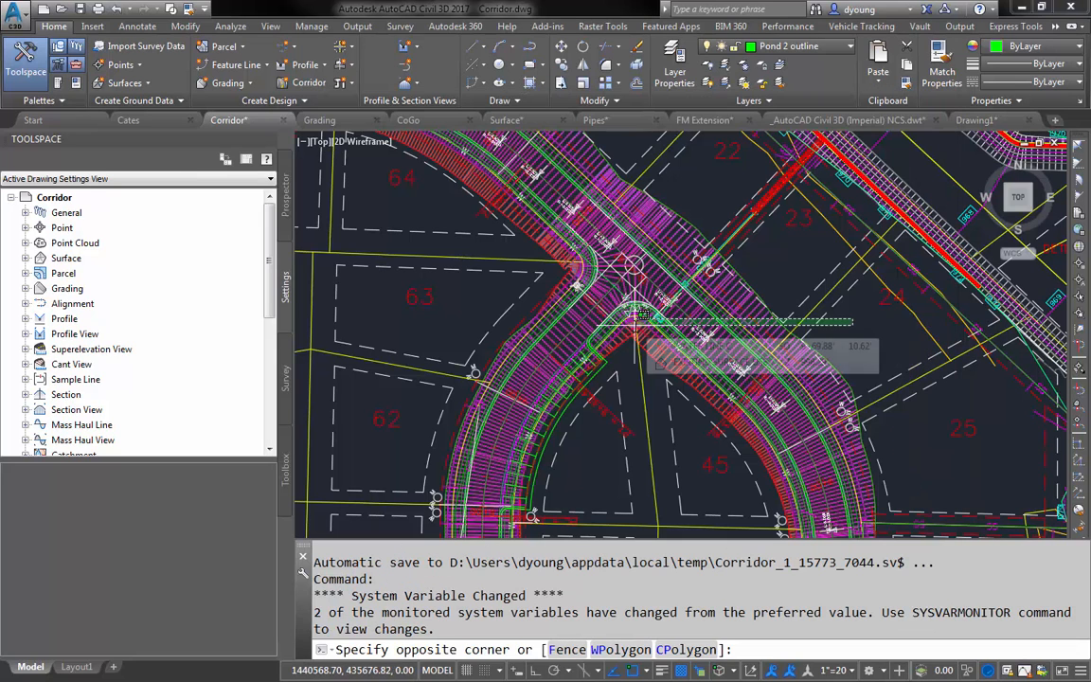
- Cancel the open selection window and launch Reference Manager from the Autodesk AutoCAD Civil 3D 2017 program folder
key("Escape")
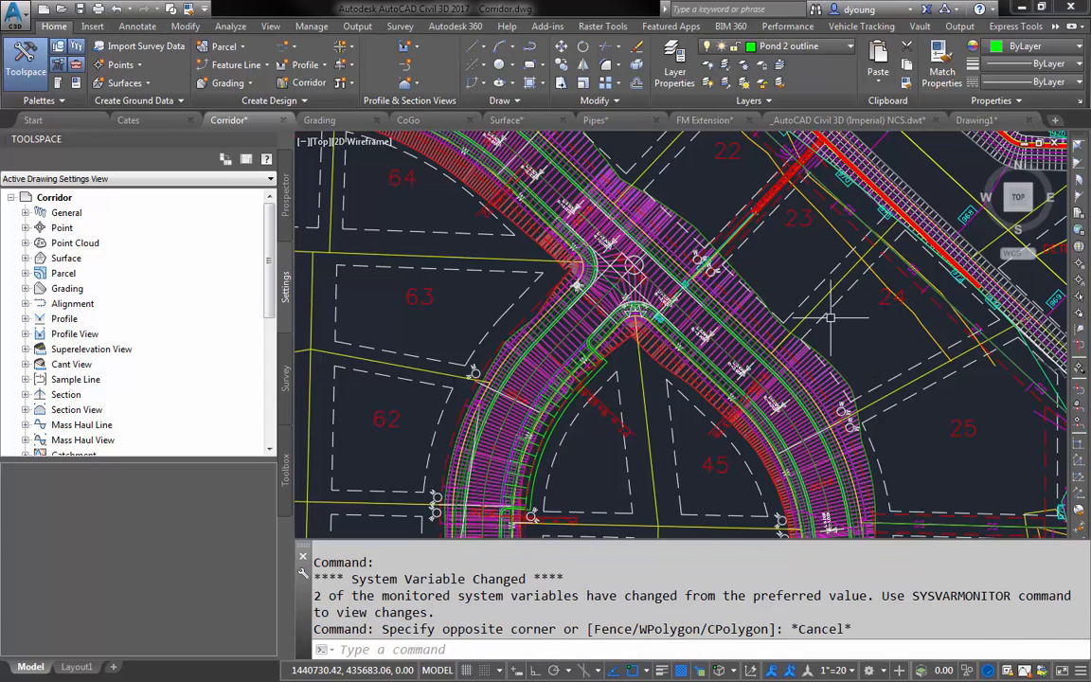
mouse_move(859, 328)
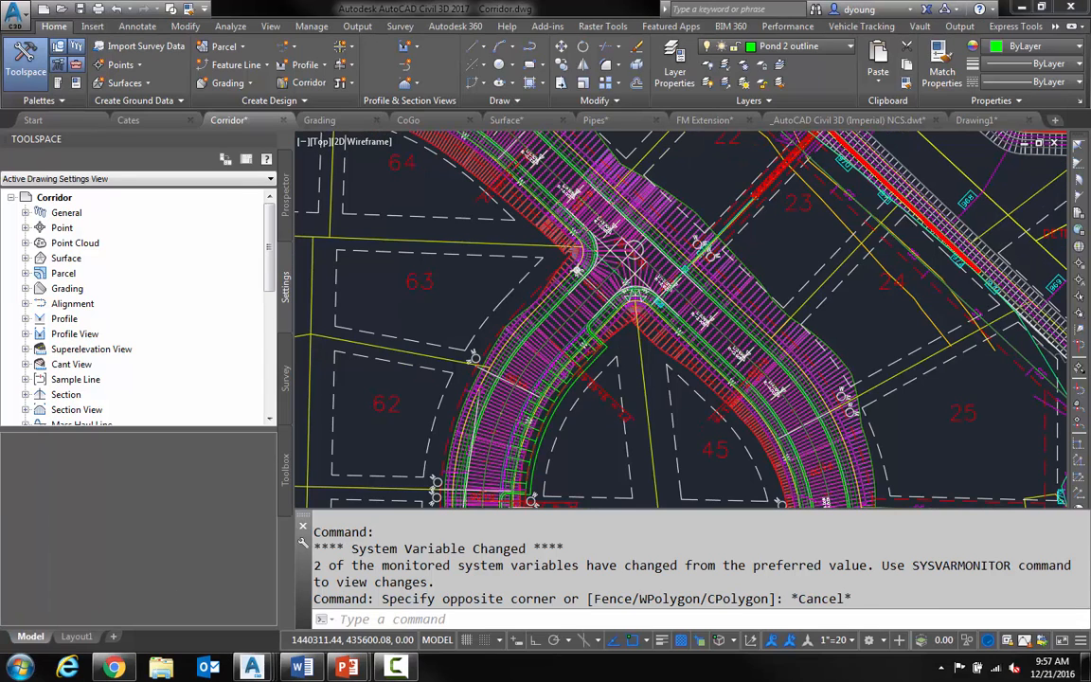
key("super")
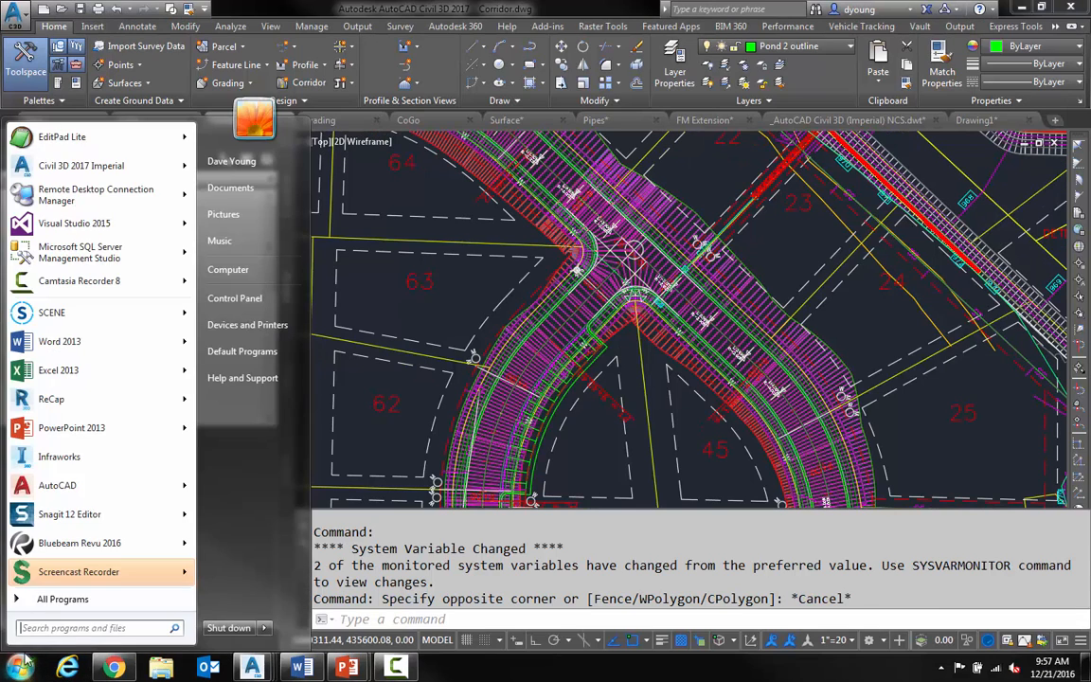
left_click(33, 606)
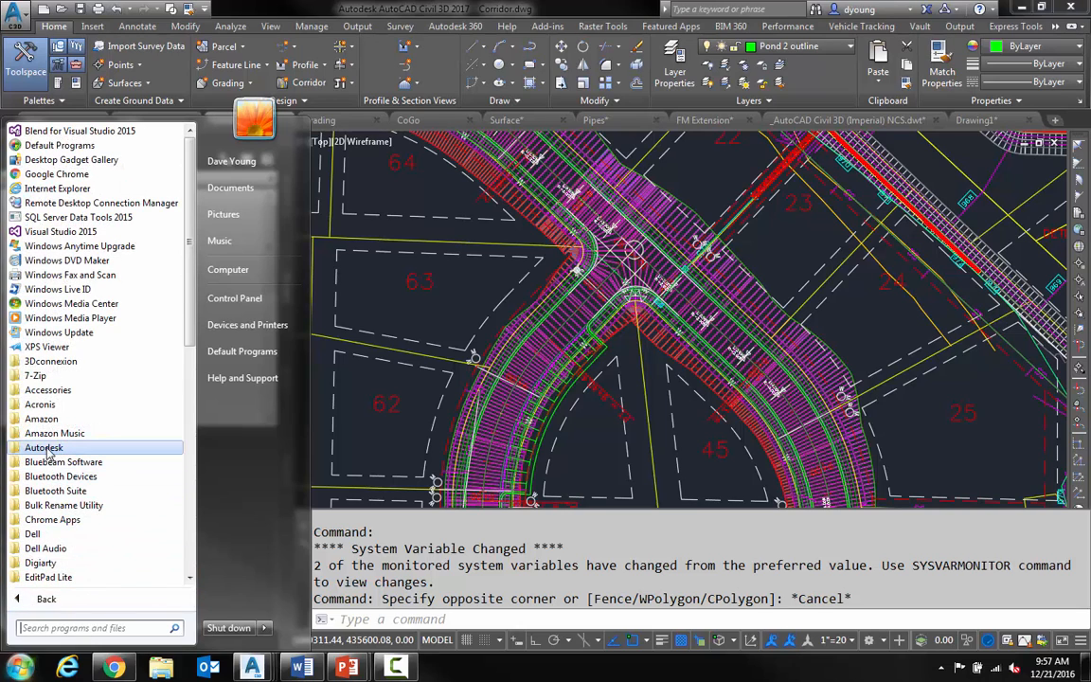
left_click(44, 426)
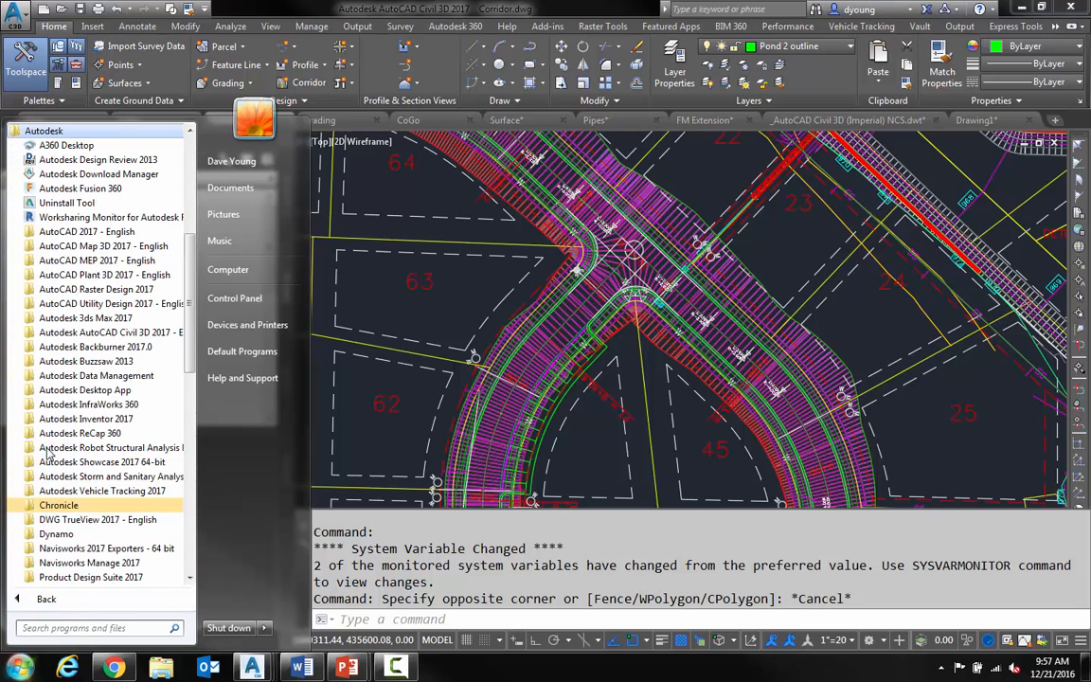
left_click(103, 333)
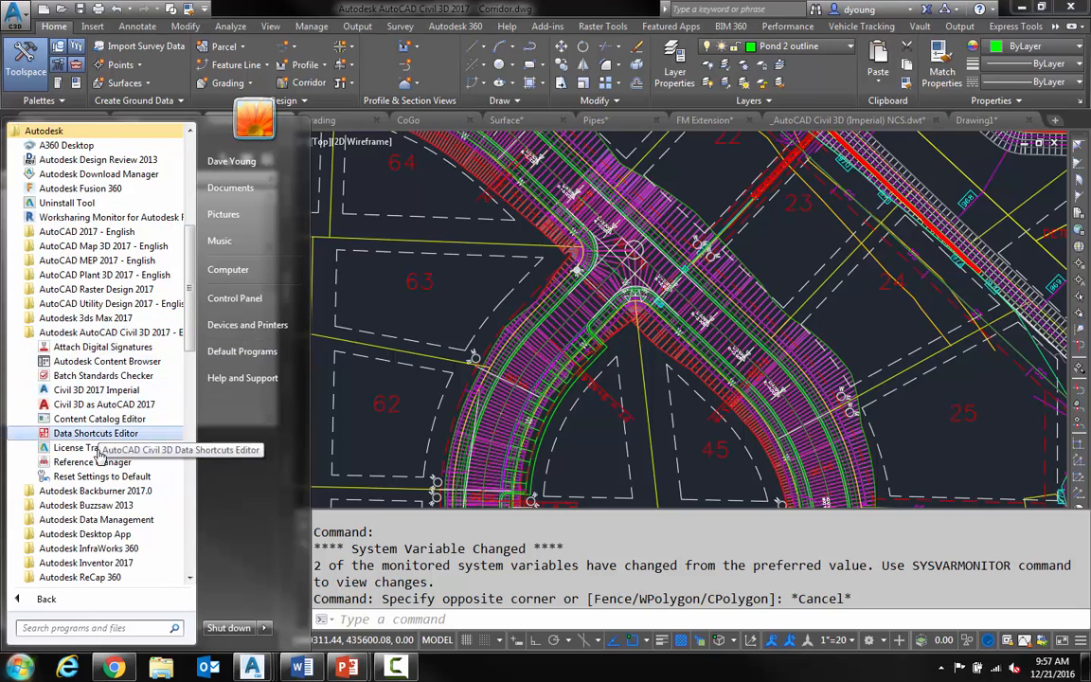
left_click(82, 462)
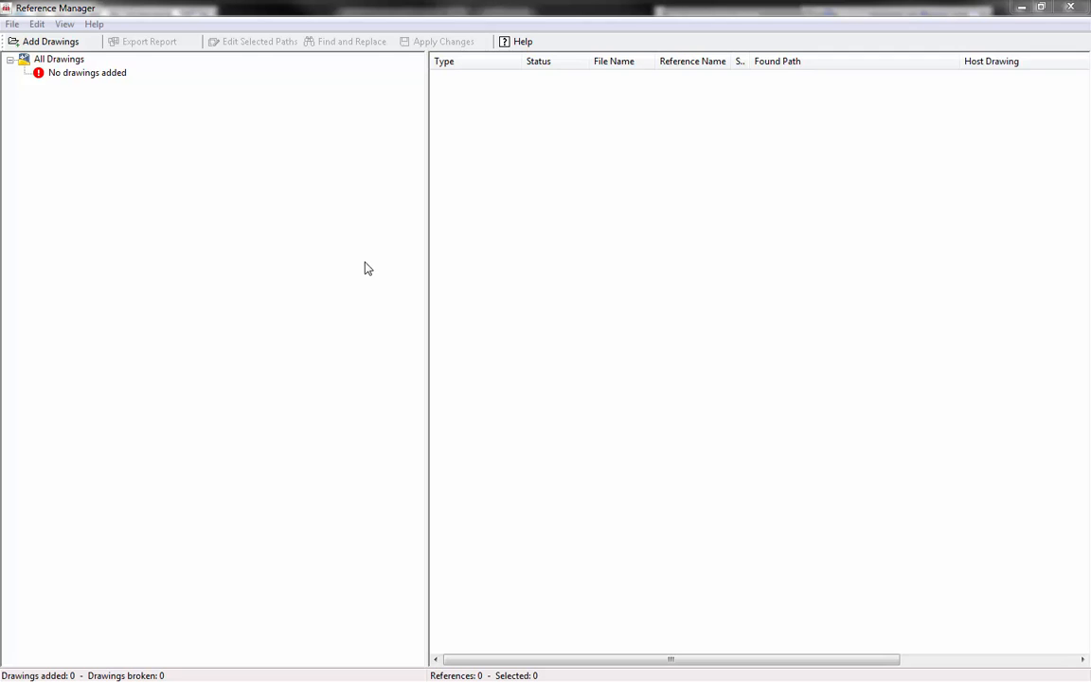
- Add all drawings from ACAD-FM Extension-C1.dwg through Surface.dwg in the Tips and Tricks folder, including all xrefs regardless of nesting level
left_click(30, 45)
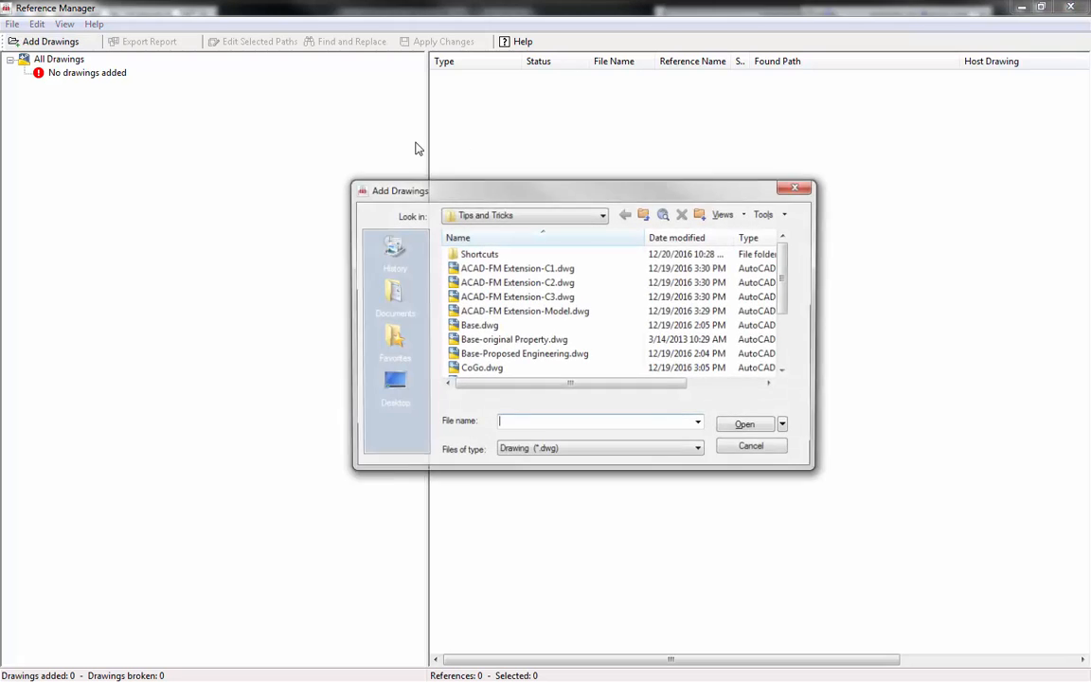
left_click(526, 268)
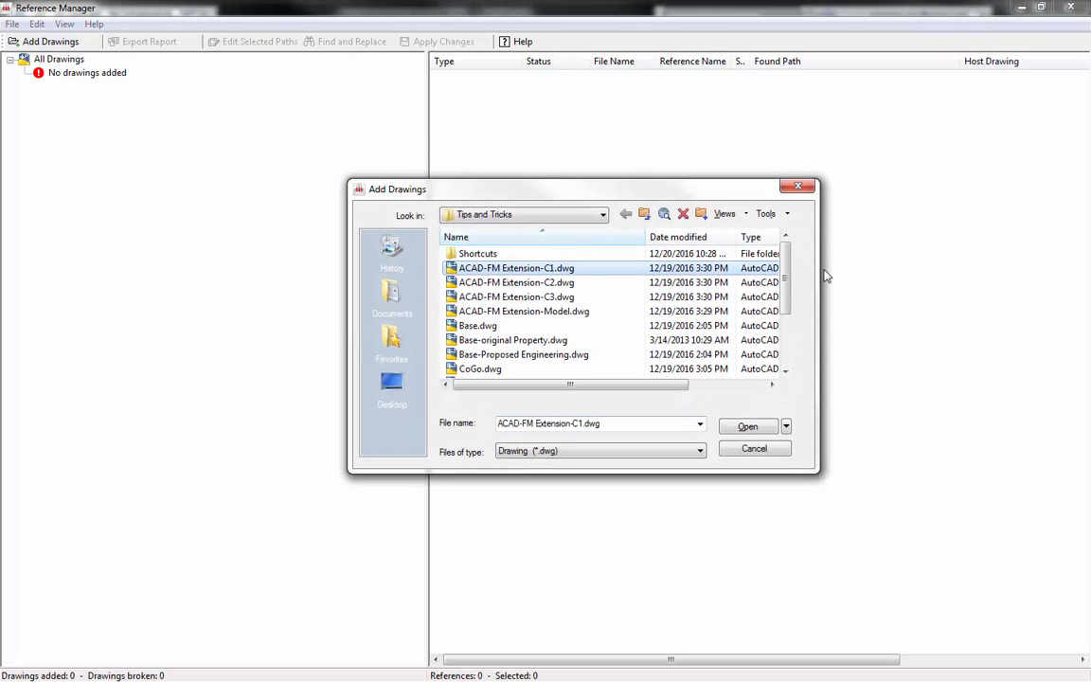
left_click_drag(787, 283, 791, 334)
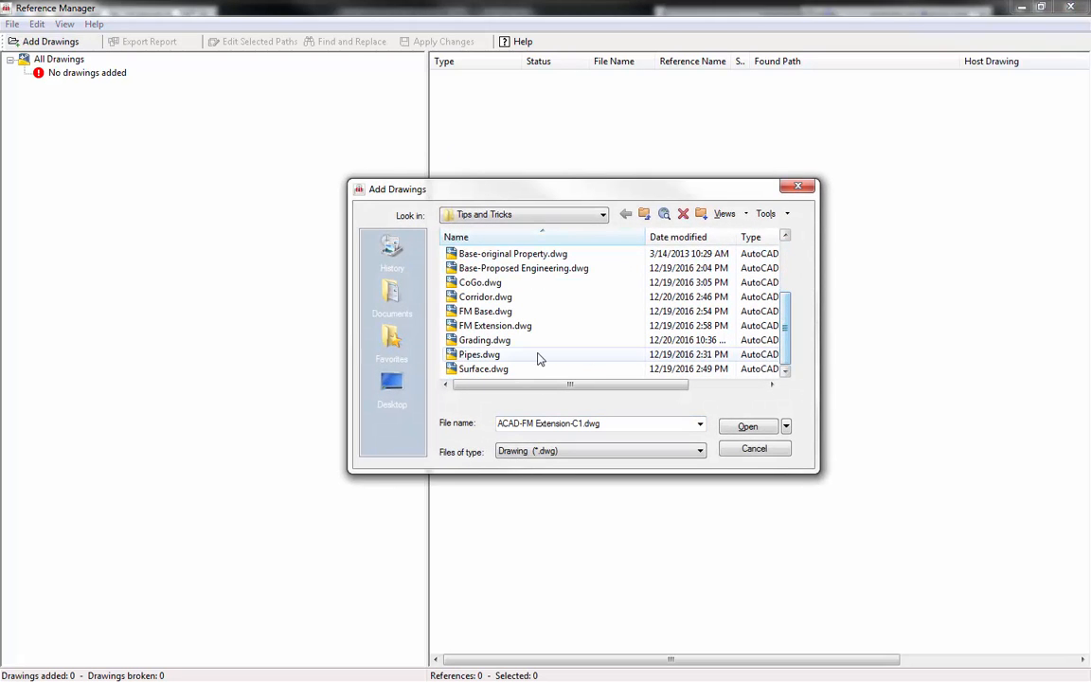
left_click(489, 370, "shift")
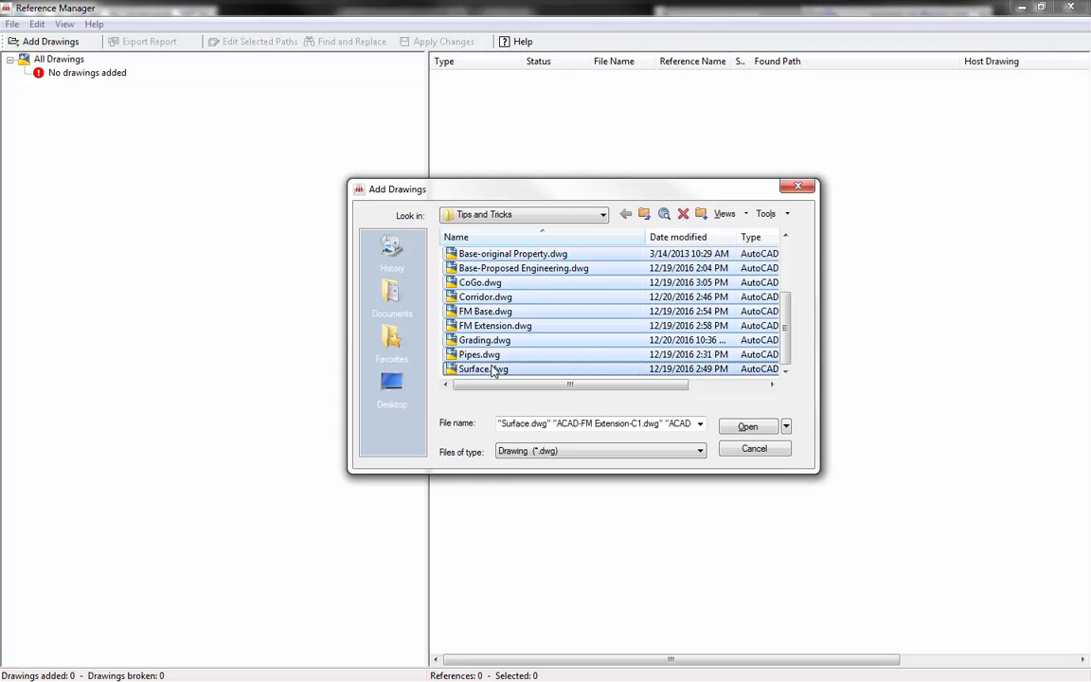
left_click(746, 428)
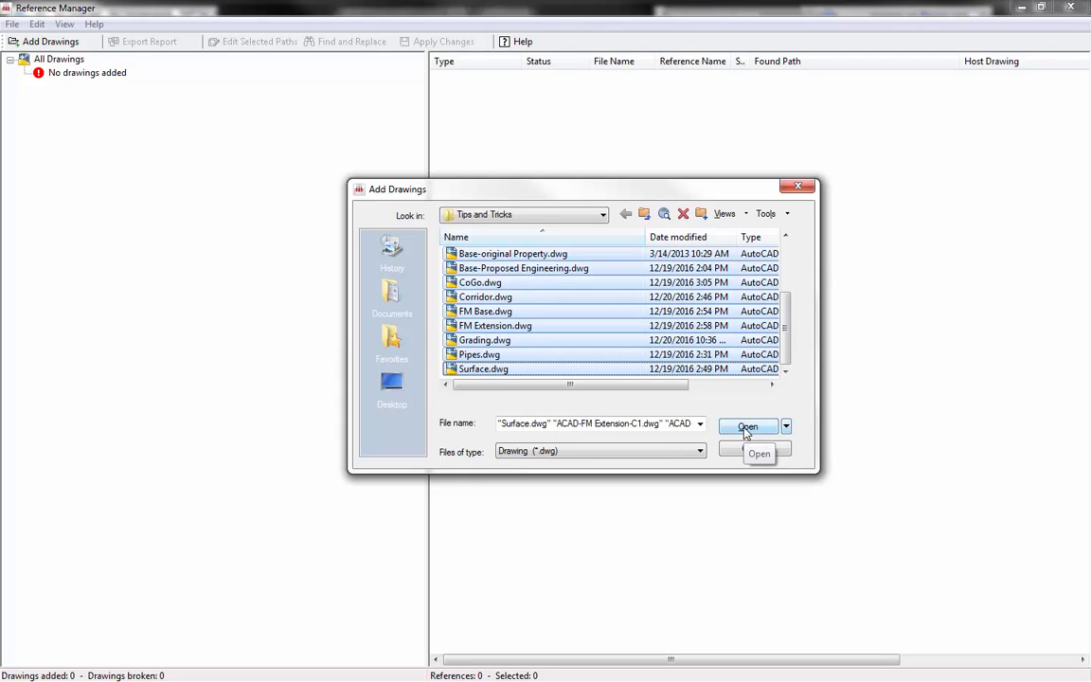
left_click(746, 433)
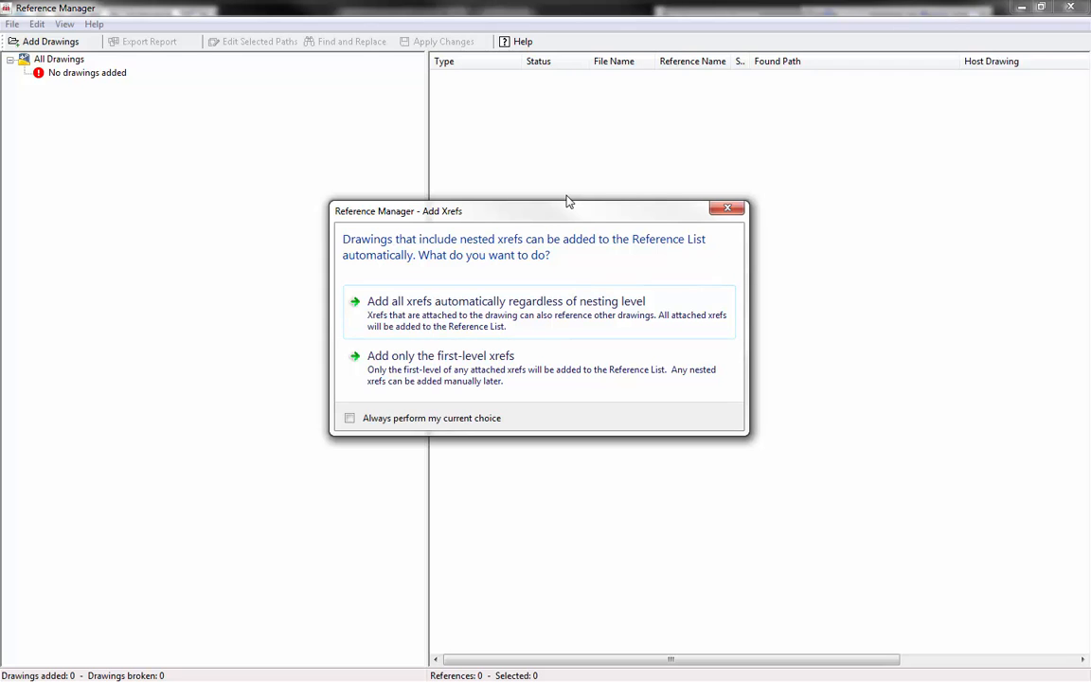
left_click(400, 304)
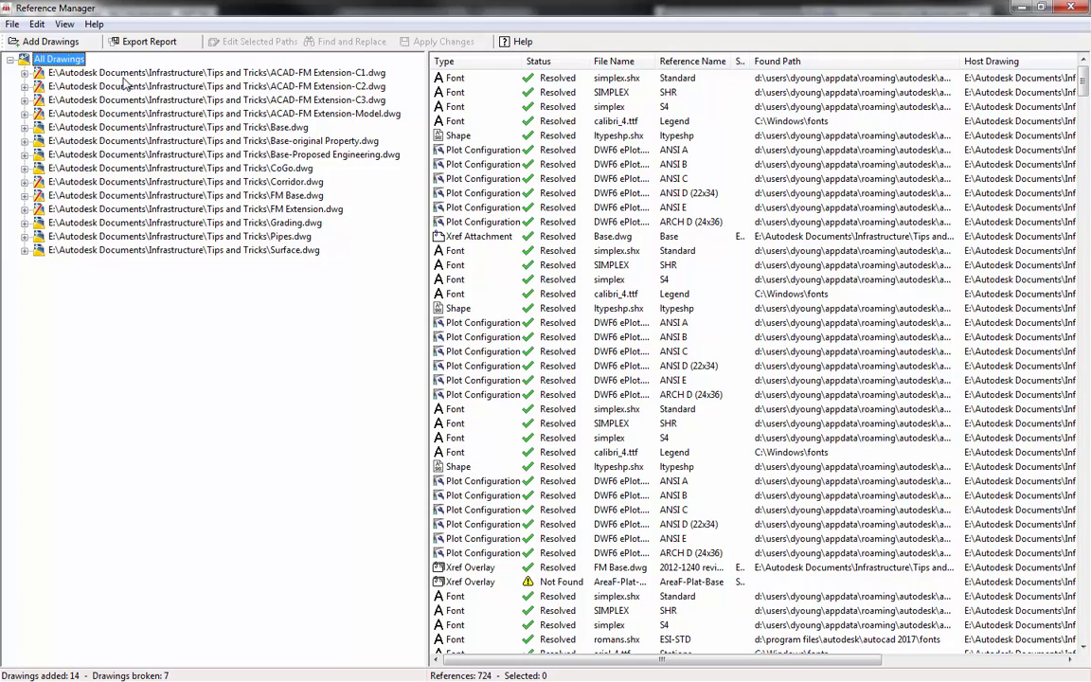
- Enlarge the reference list and its File Name column, and select the unresolved AreaF-Plat-Base xref overlay
left_click_drag(429, 73, 322, 71)
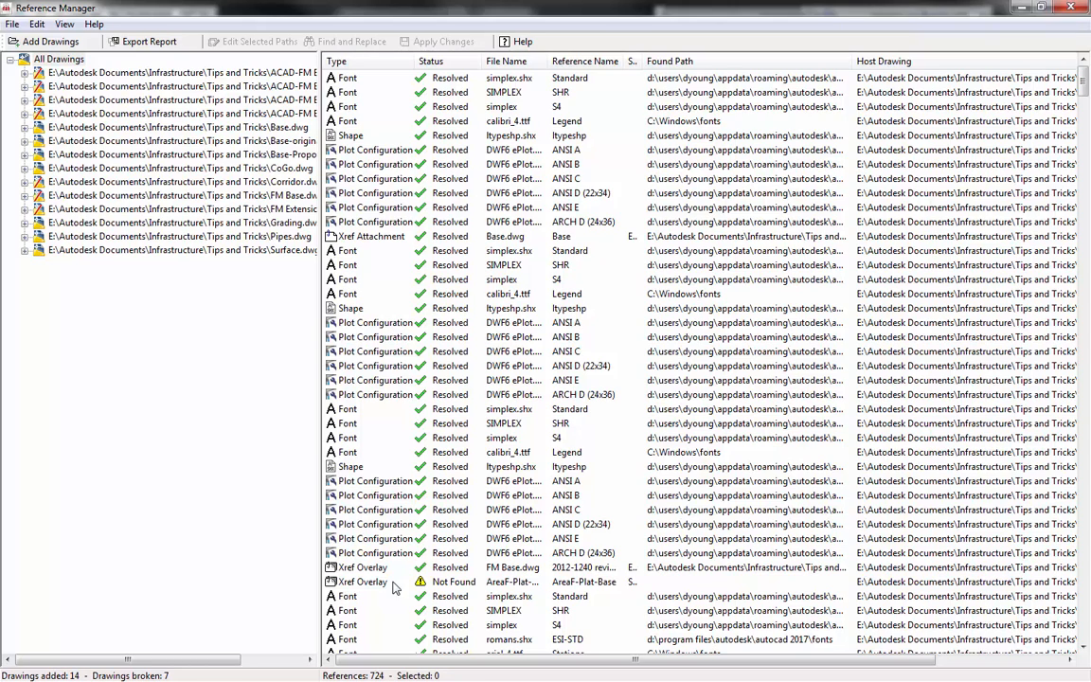
left_click(358, 584)
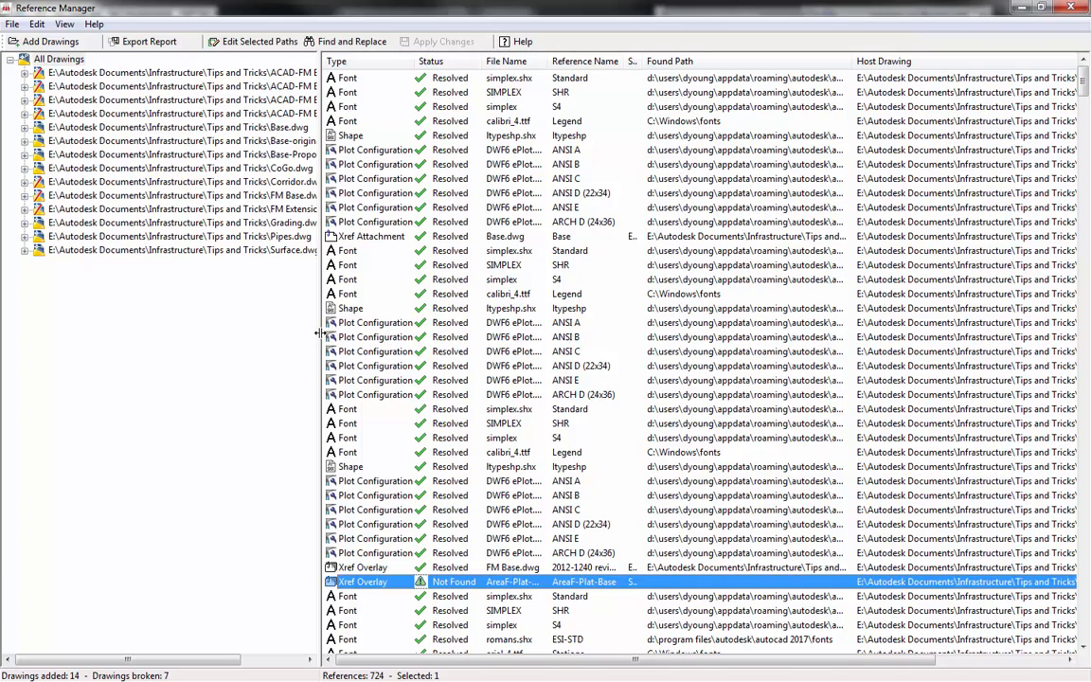
left_click_drag(319, 332, 113, 332)
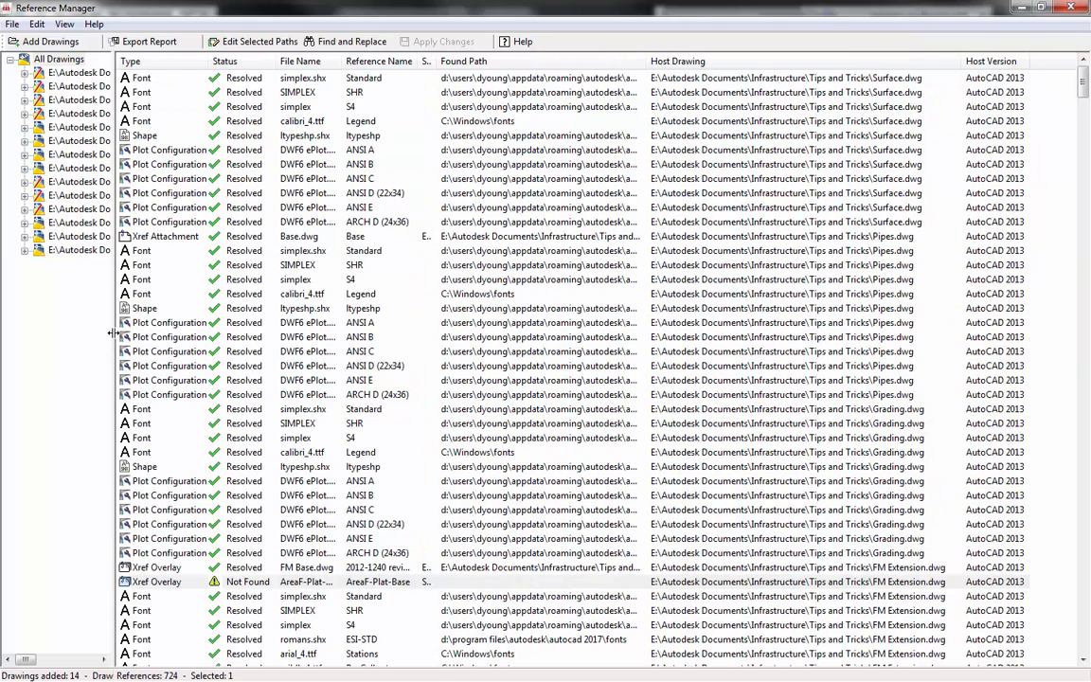
left_click(196, 583)
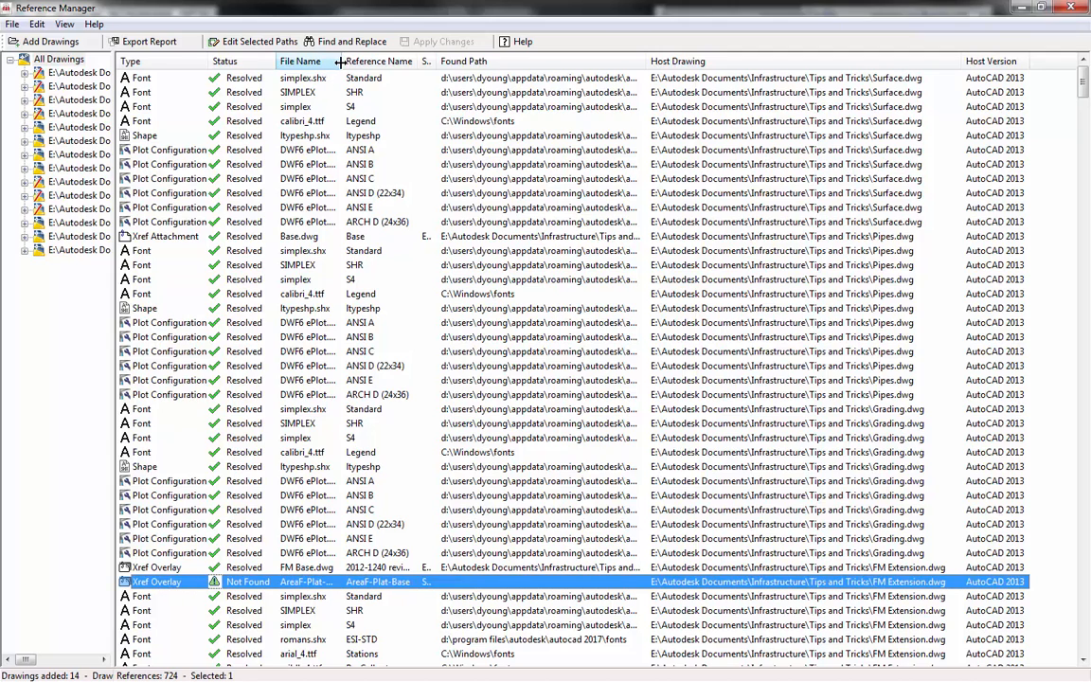
left_click_drag(336, 61, 383, 63)
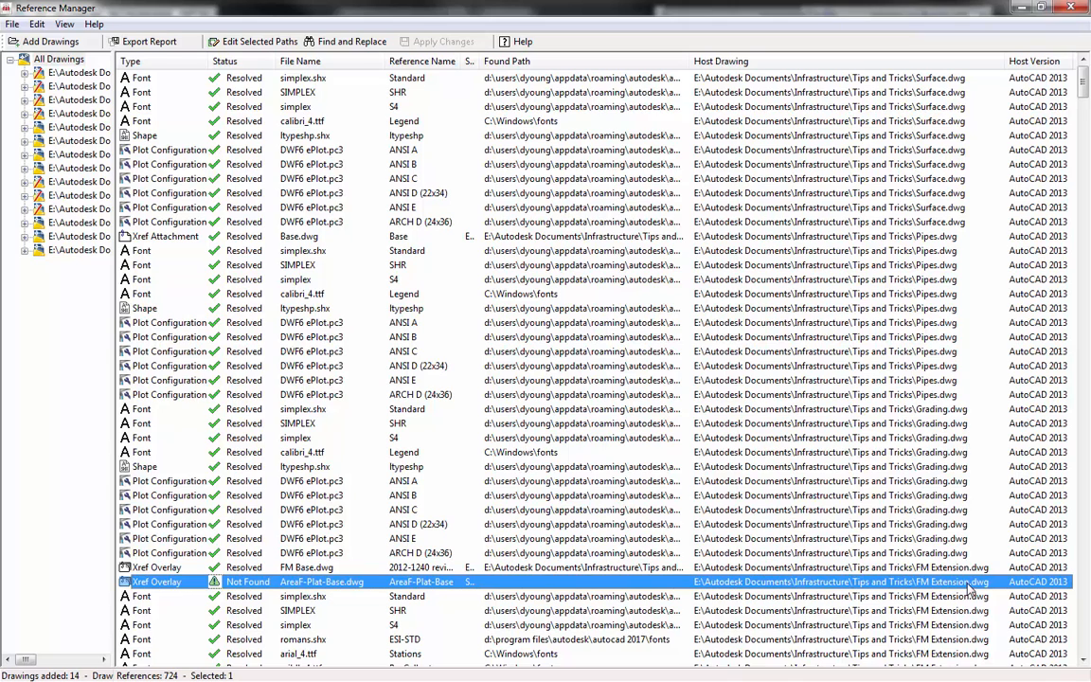
- View the saved path of the AreaF-Plat-Base.dwg xref in Edit Selected Paths and cancel the dialog
right_click(510, 587)
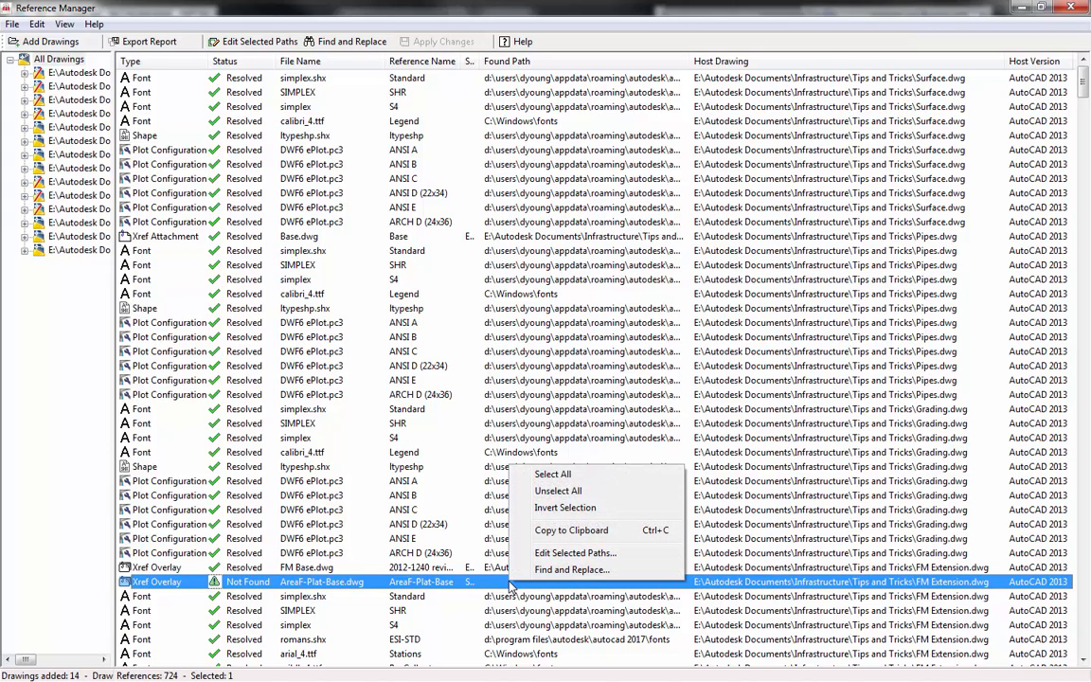
left_click(559, 554)
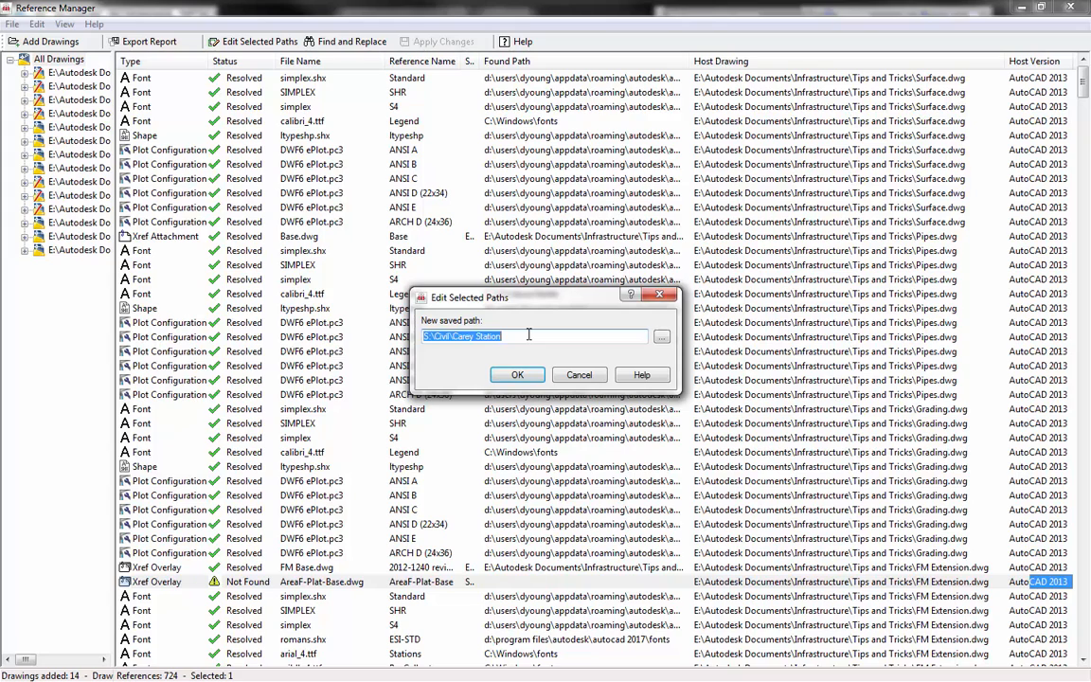
left_click(581, 377)
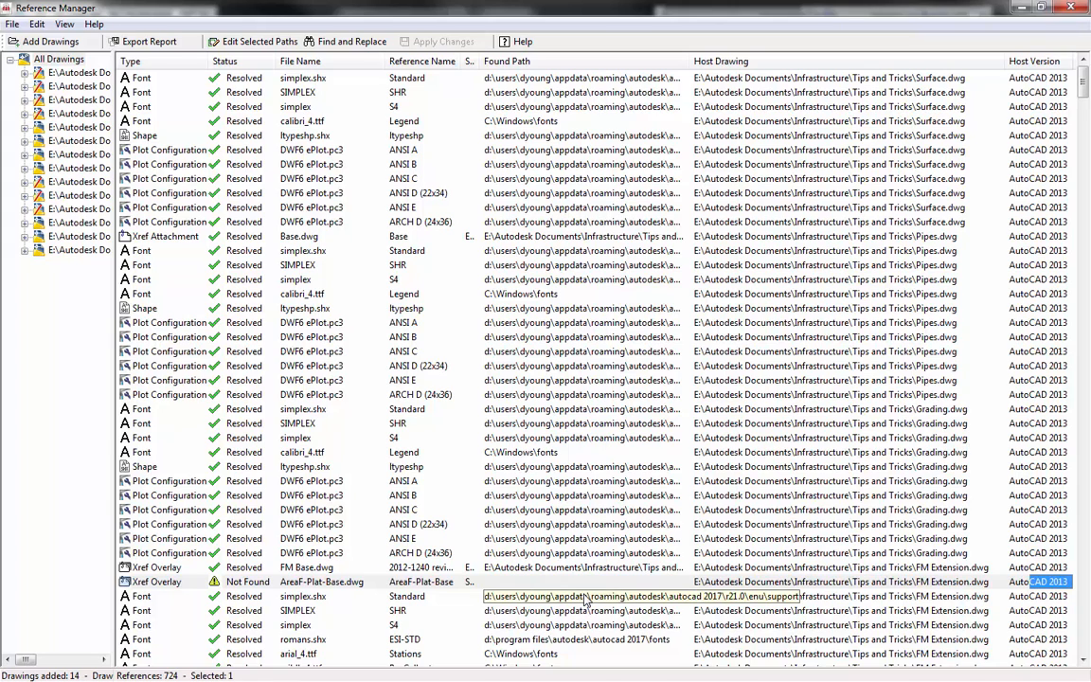
- List the references by type, sort the fonts by status, and highlight the missing Arial Black and dgn060.shx entries
left_click(63, 25)
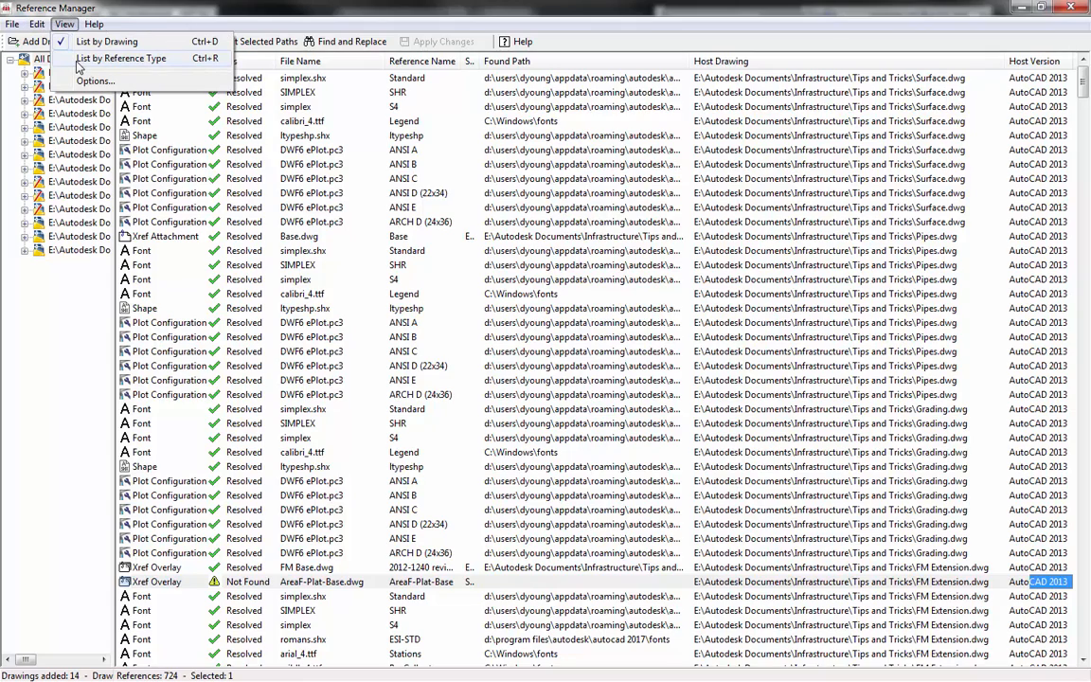
left_click(104, 58)
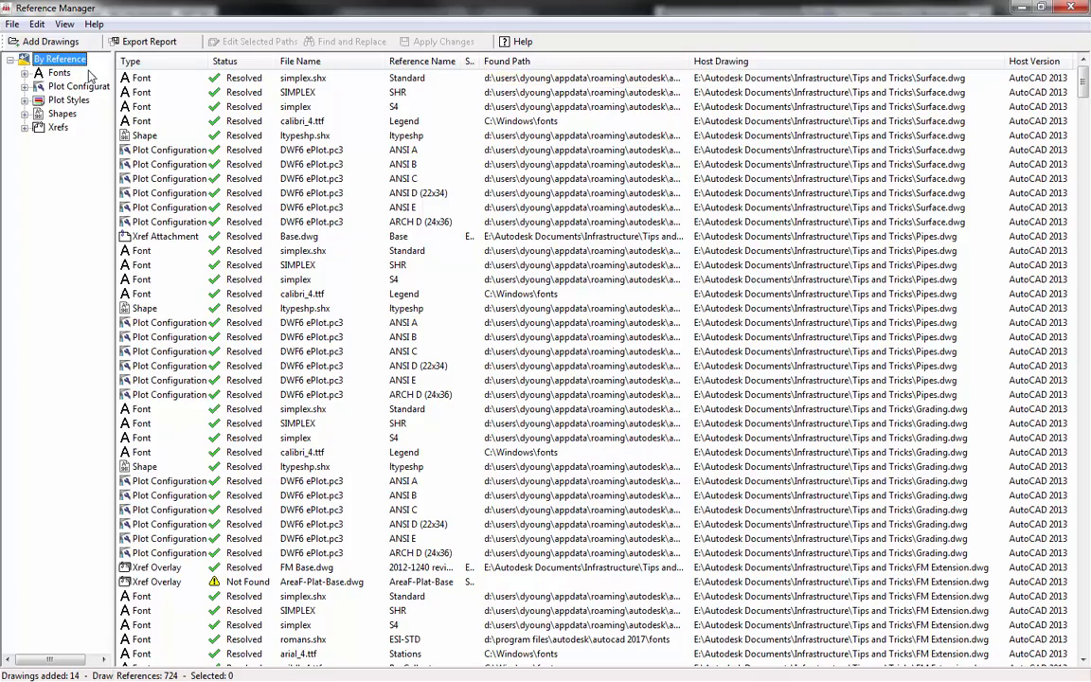
left_click(58, 74)
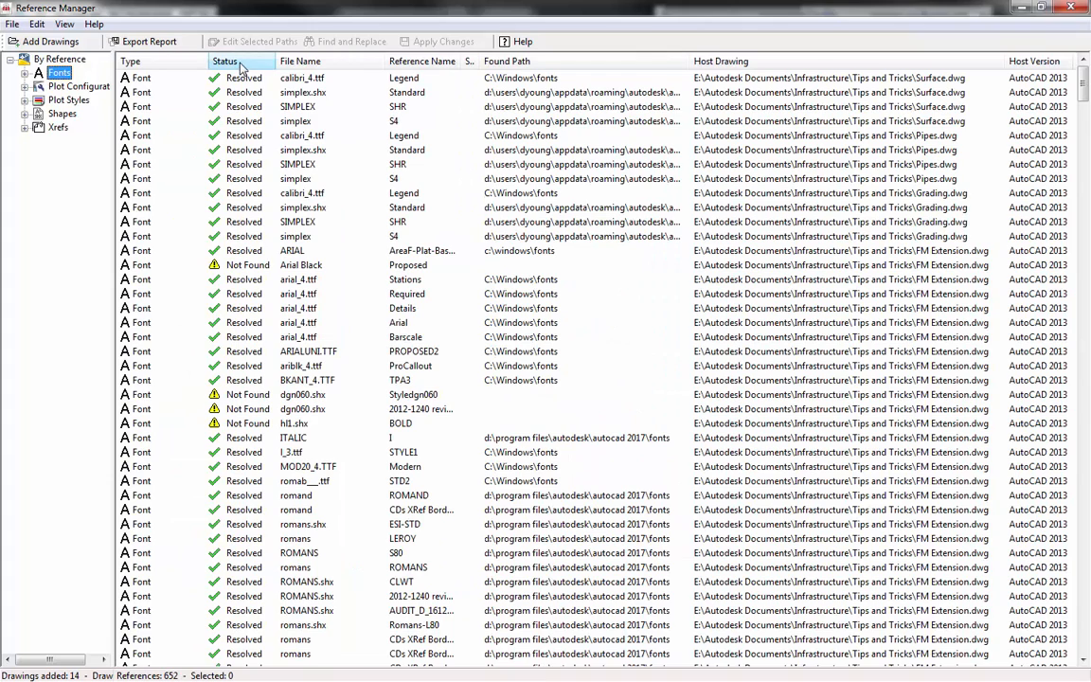
left_click(241, 63)
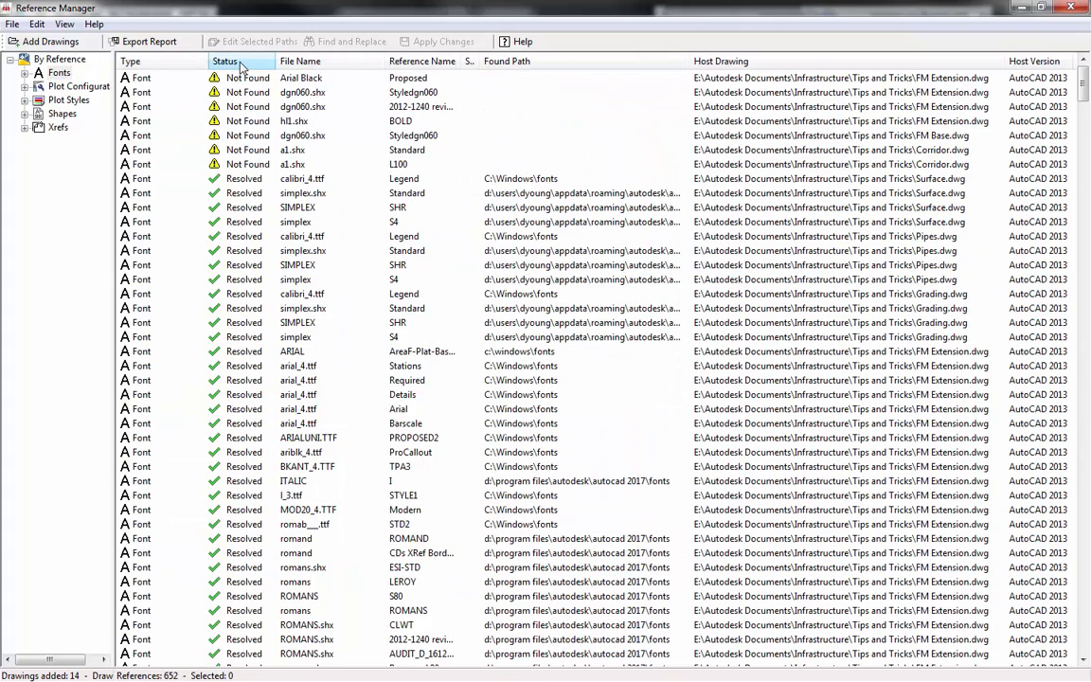
left_click(332, 81)
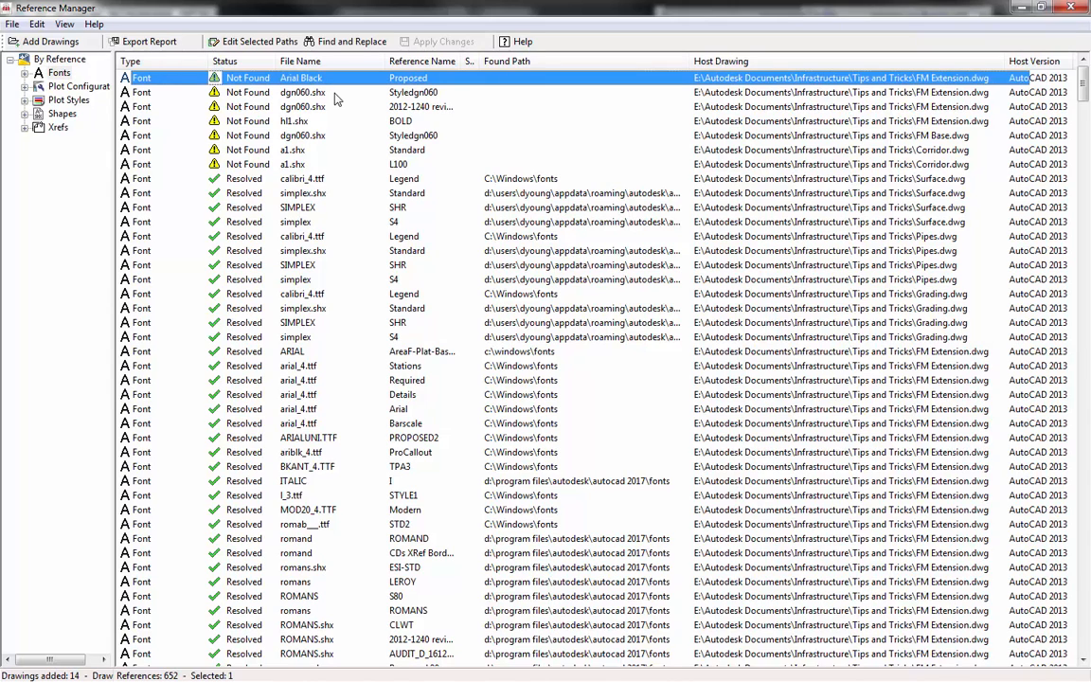
left_click(335, 95)
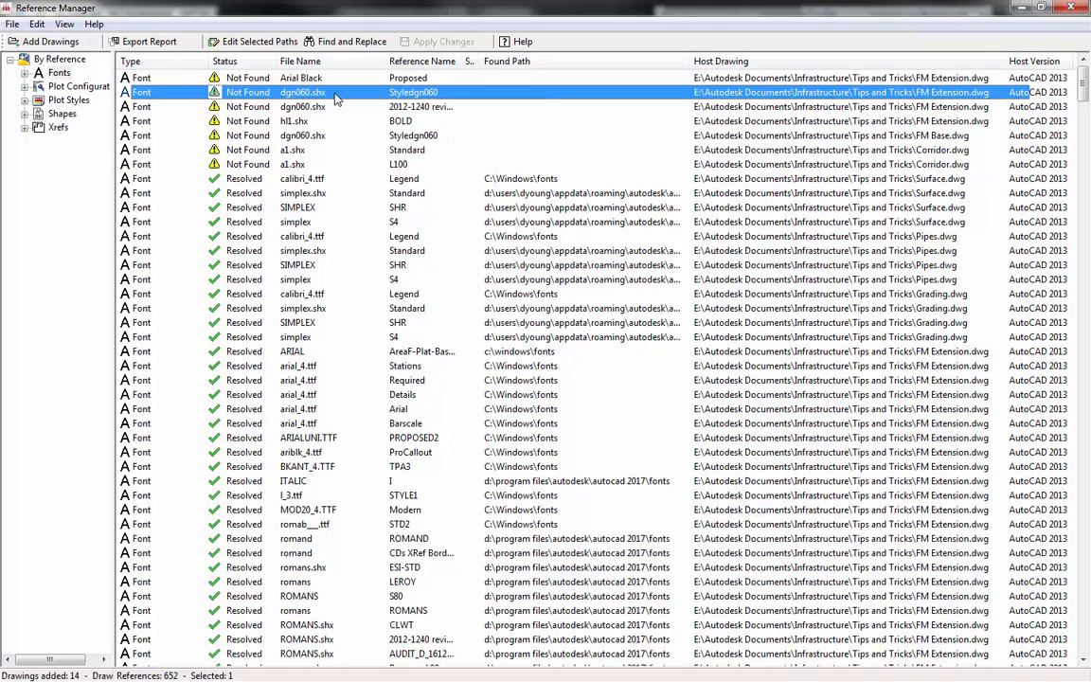
- Select both missing a1.shx fonts of the Corridor drawing, look at the folder choice for their new saved path, and cancel
left_click(332, 151)
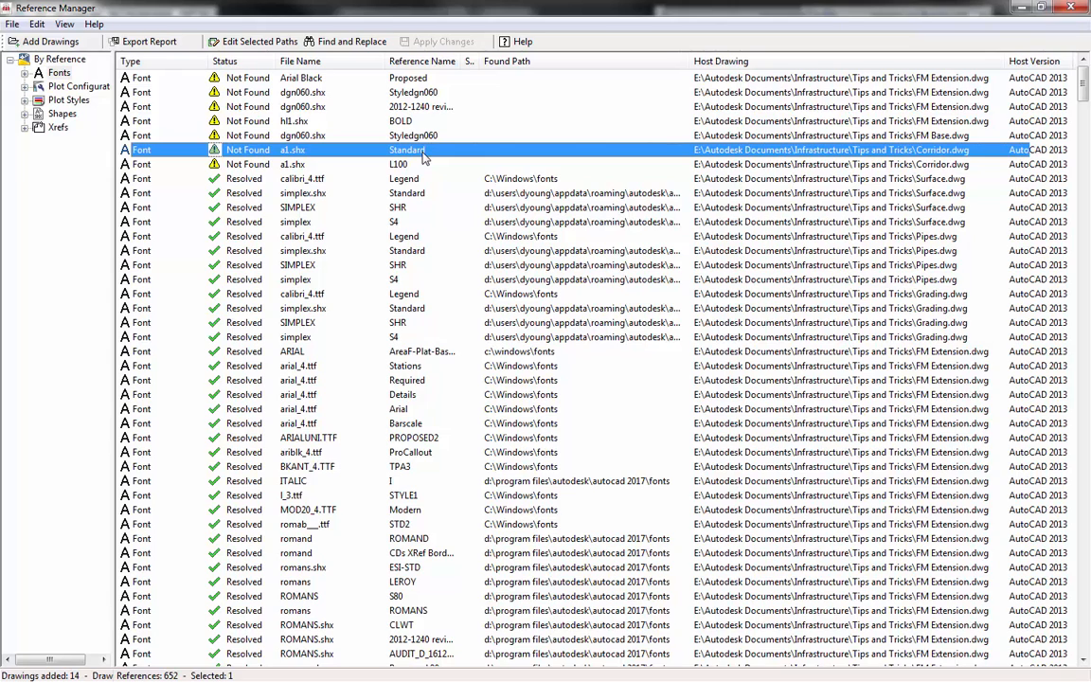
left_click(321, 165, "ctrl")
right_click(321, 168)
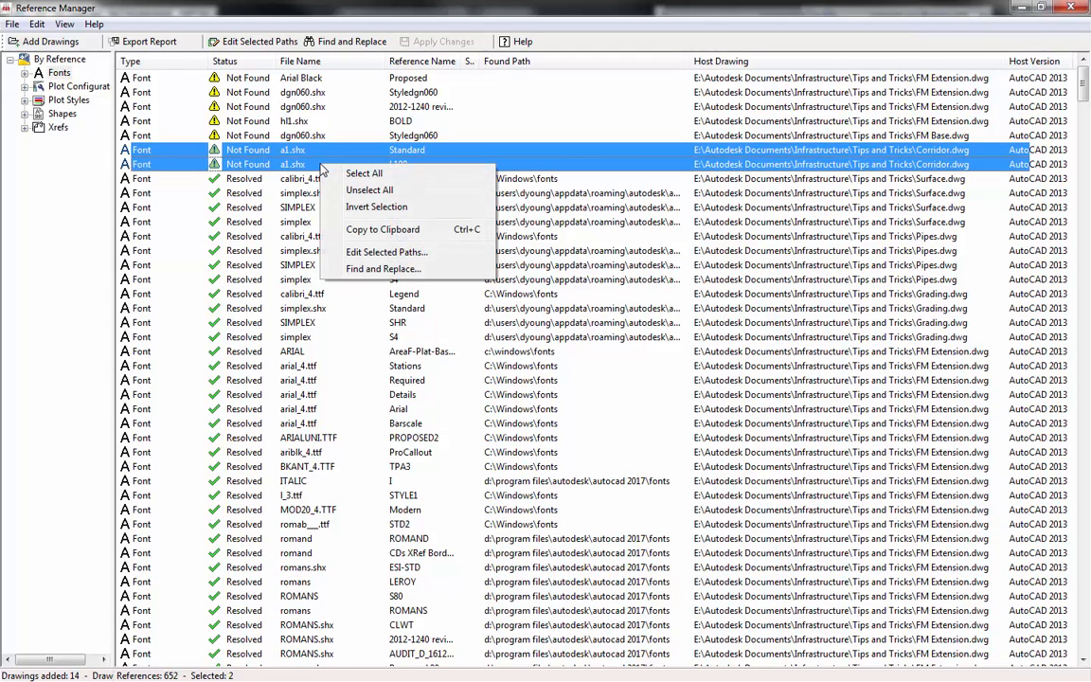
left_click(365, 252)
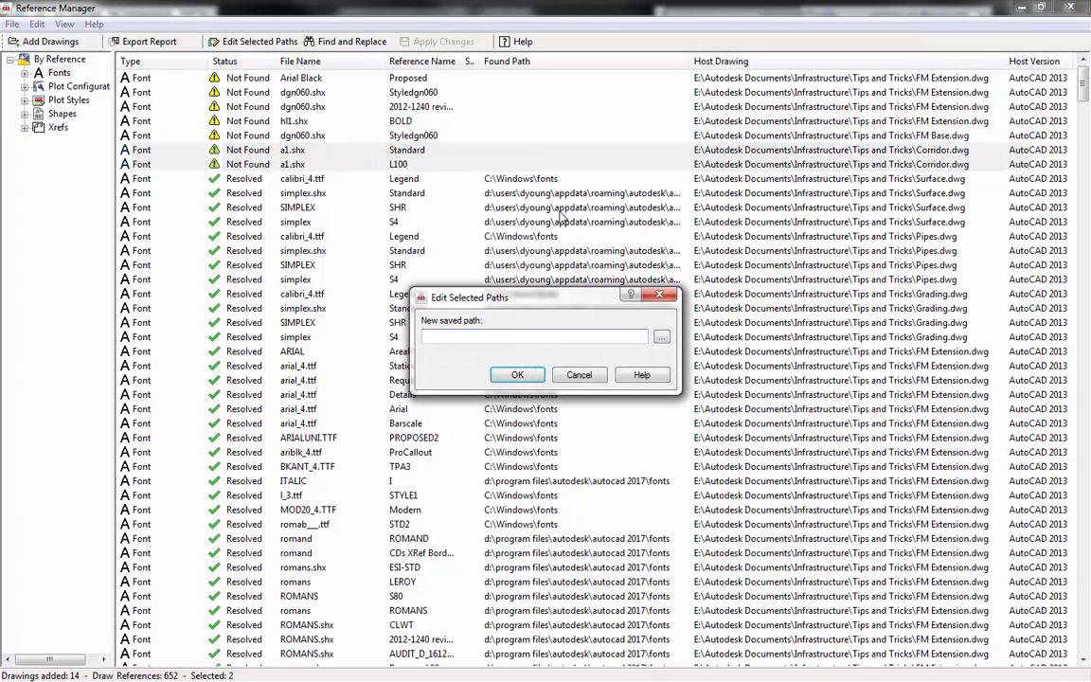
left_click(661, 337)
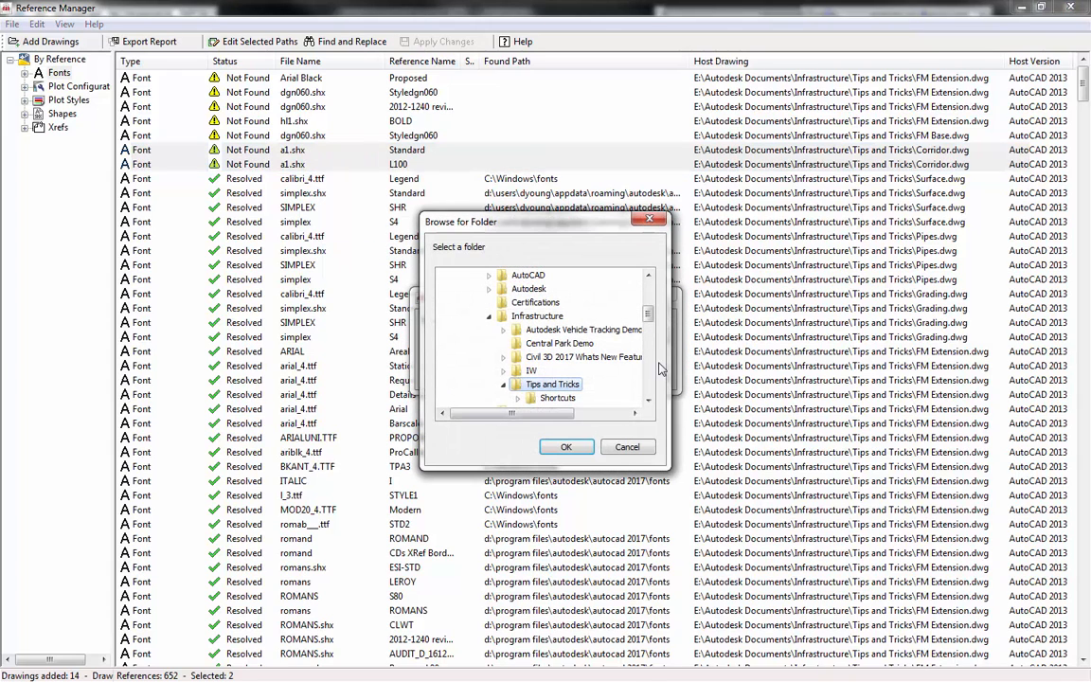
left_click(618, 448)
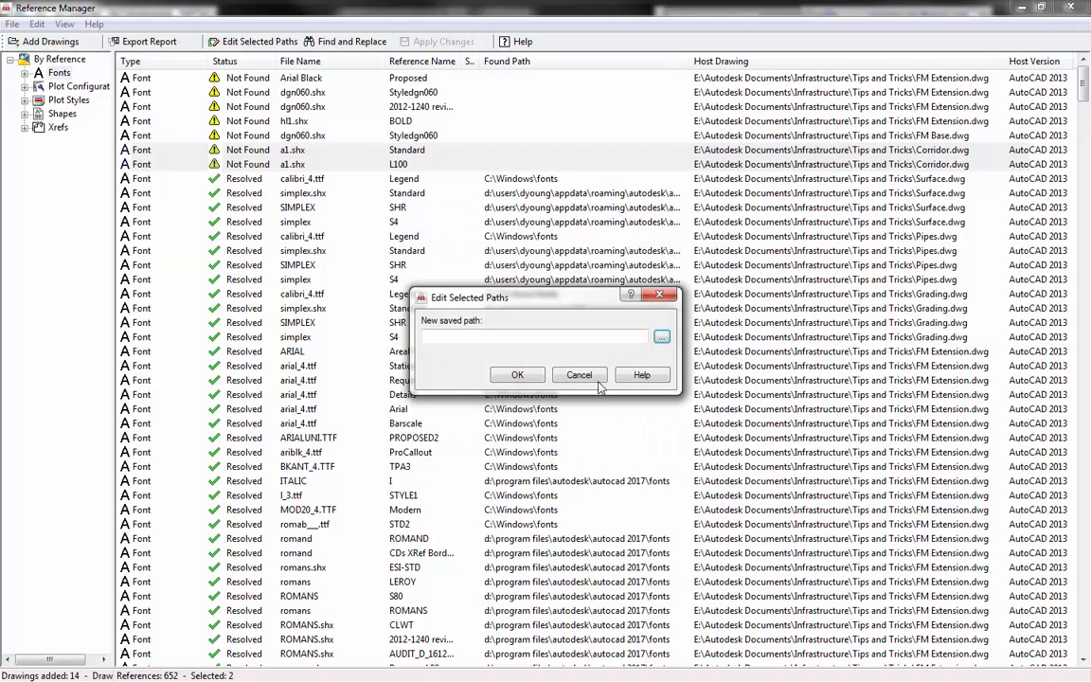
left_click(581, 375)
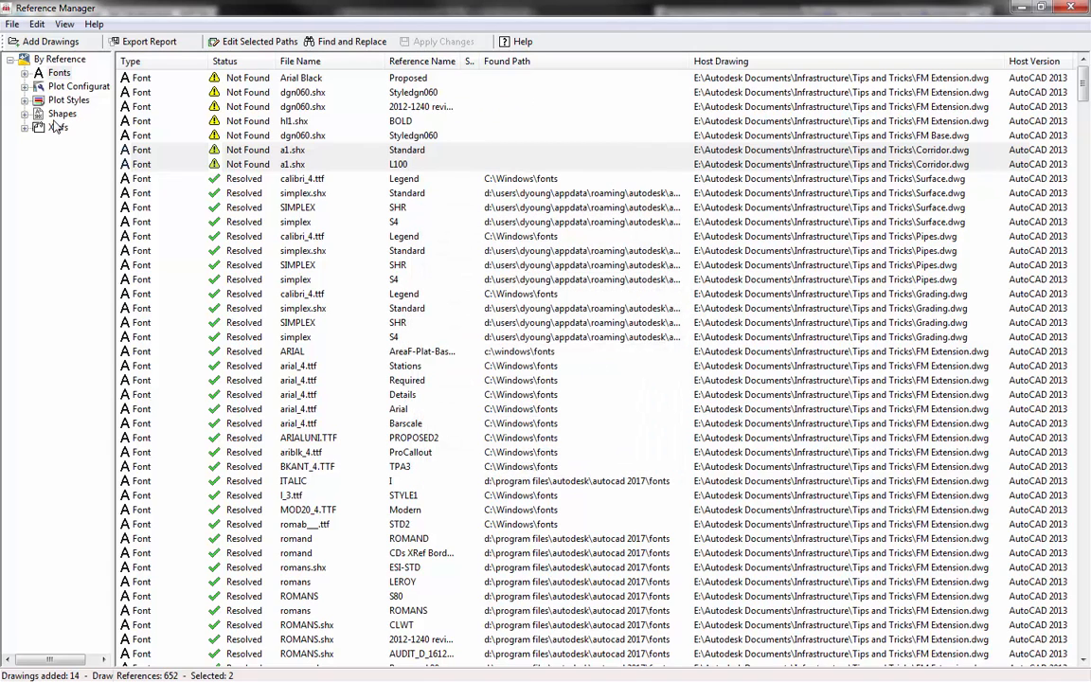
- Expand the Shapes category and list all shape references of the added drawings
left_click(21, 112)
left_click(26, 114)
left_click(58, 114)
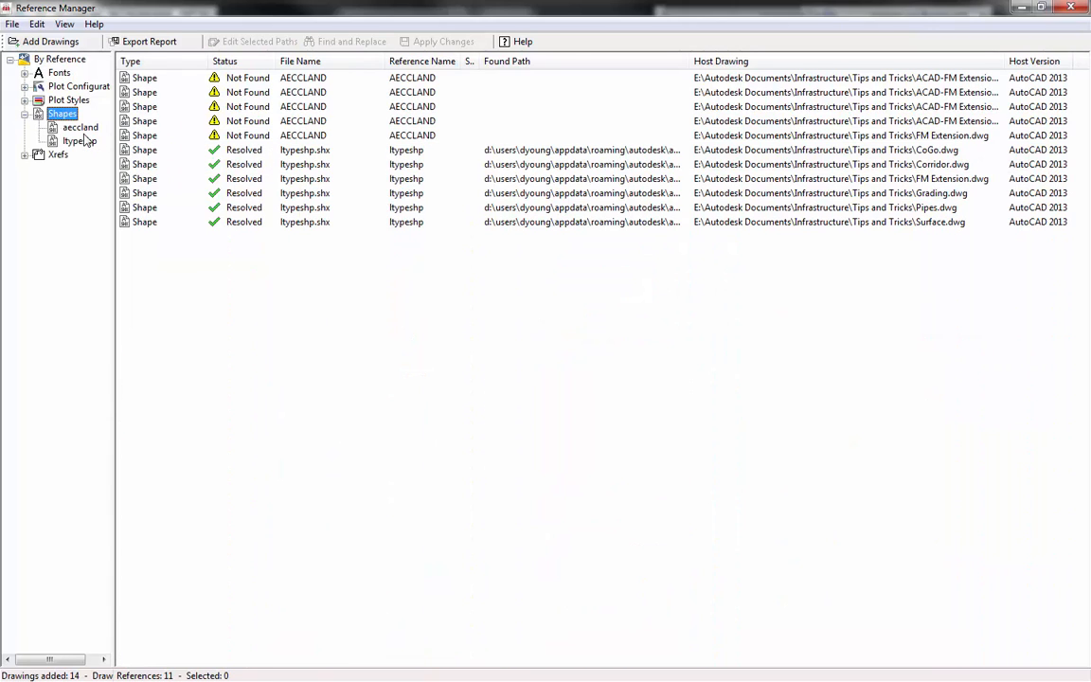
- Examine the aeccland shape references and the xref references, including areaf-plat-base, and close Reference Manager
left_click(80, 127)
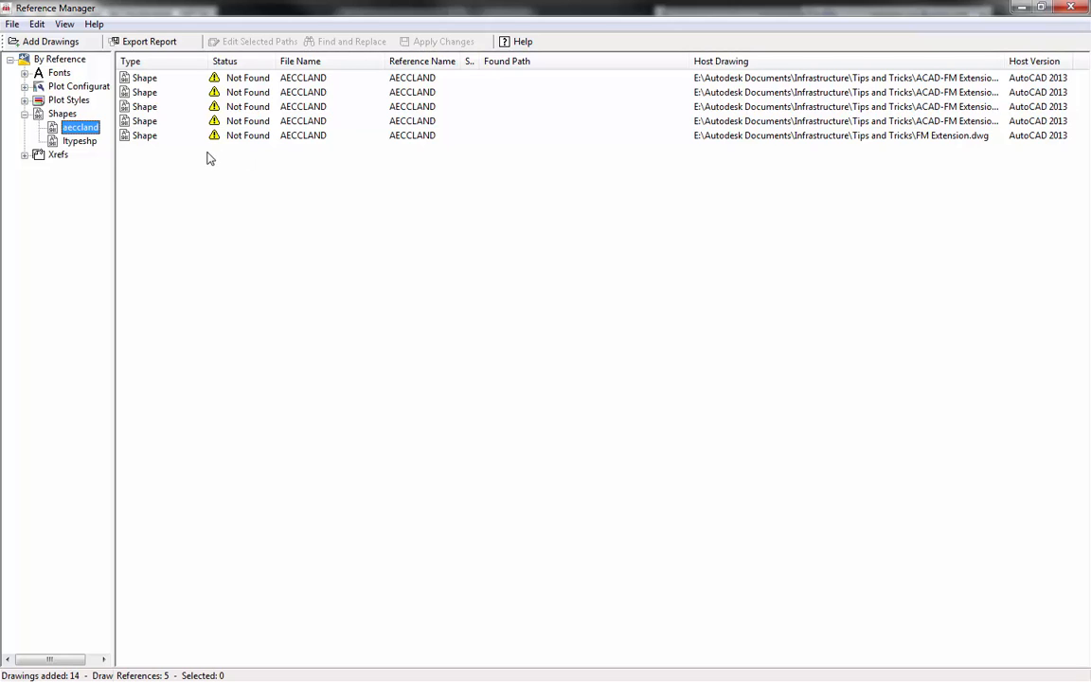
left_click(25, 154)
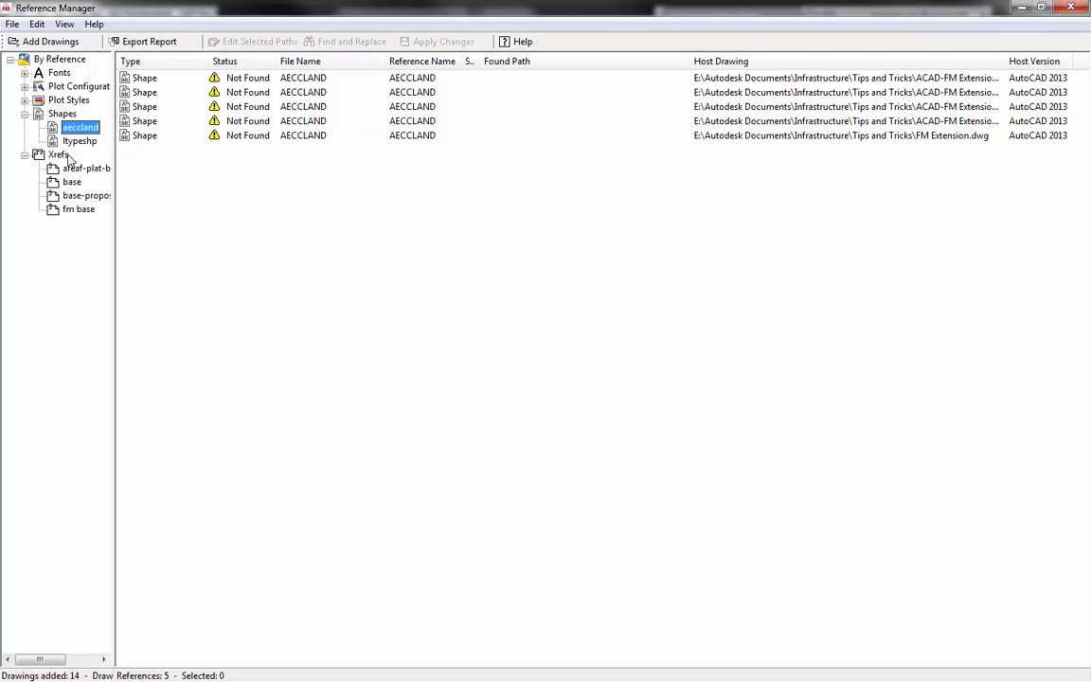
left_click(59, 154)
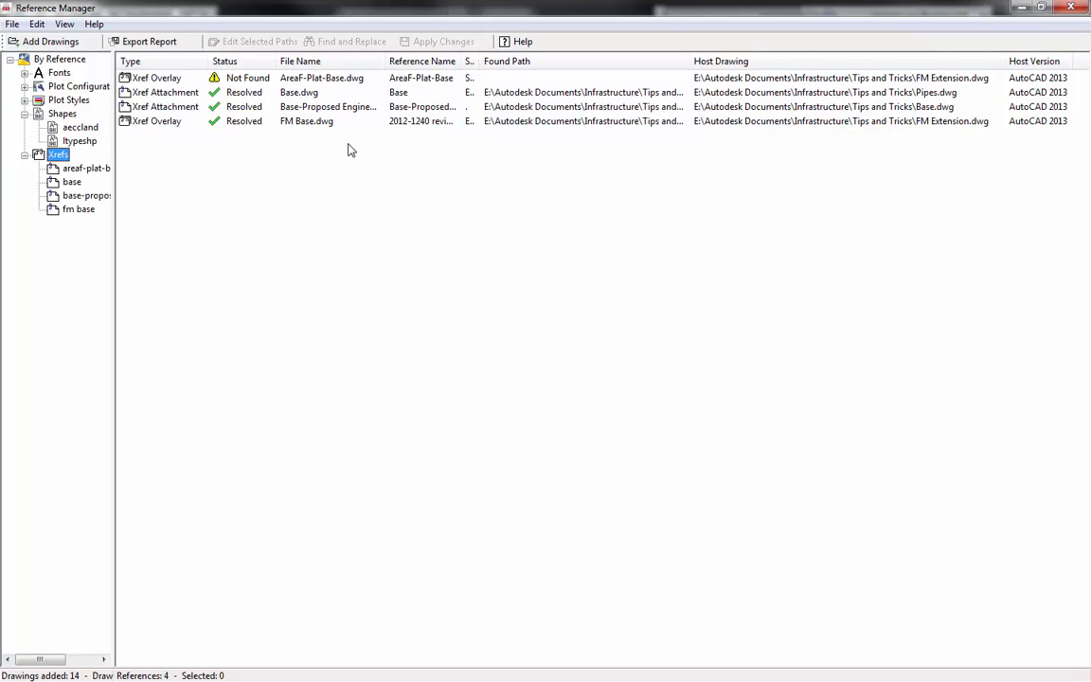
left_click_drag(115, 154, 180, 157)
left_click(101, 168)
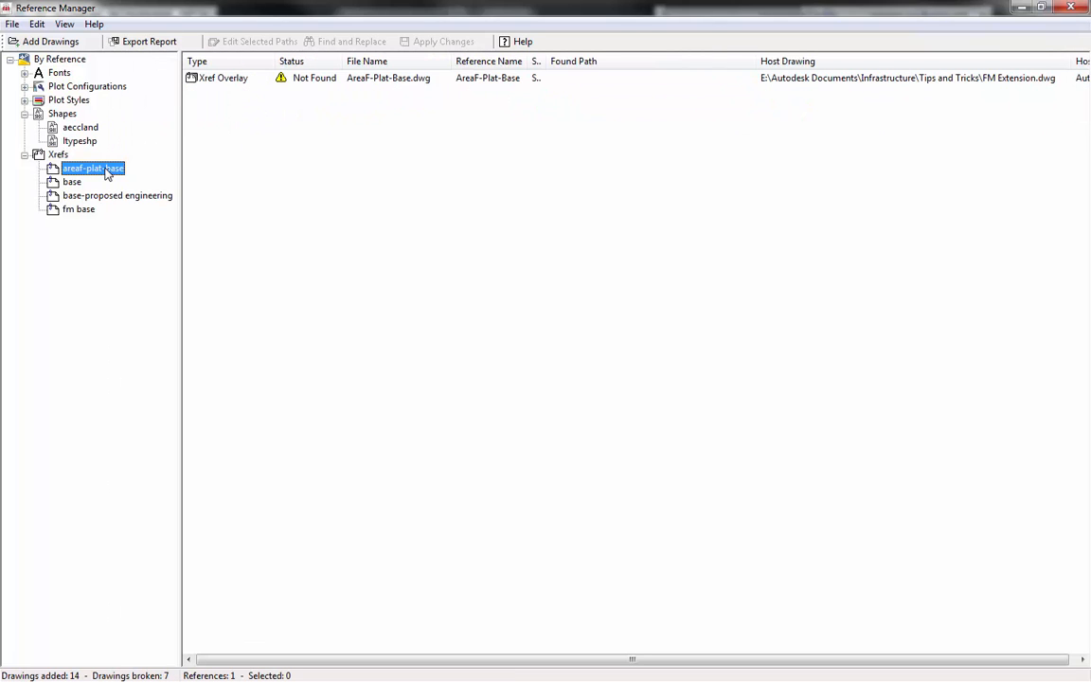
left_click(73, 158)
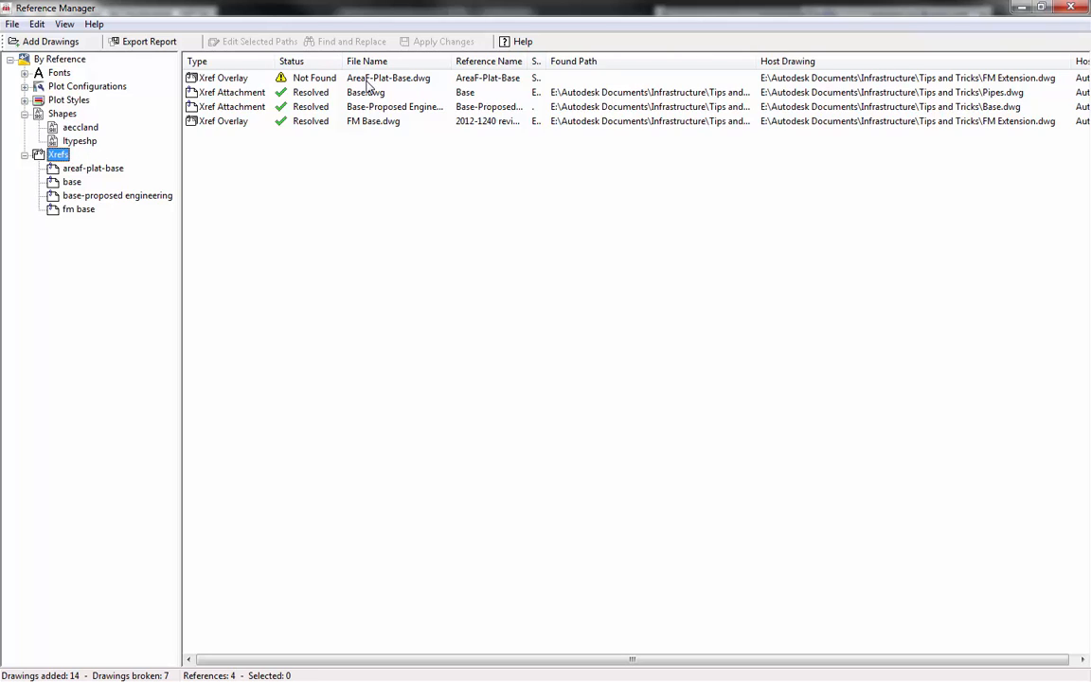
left_click(1071, 8)
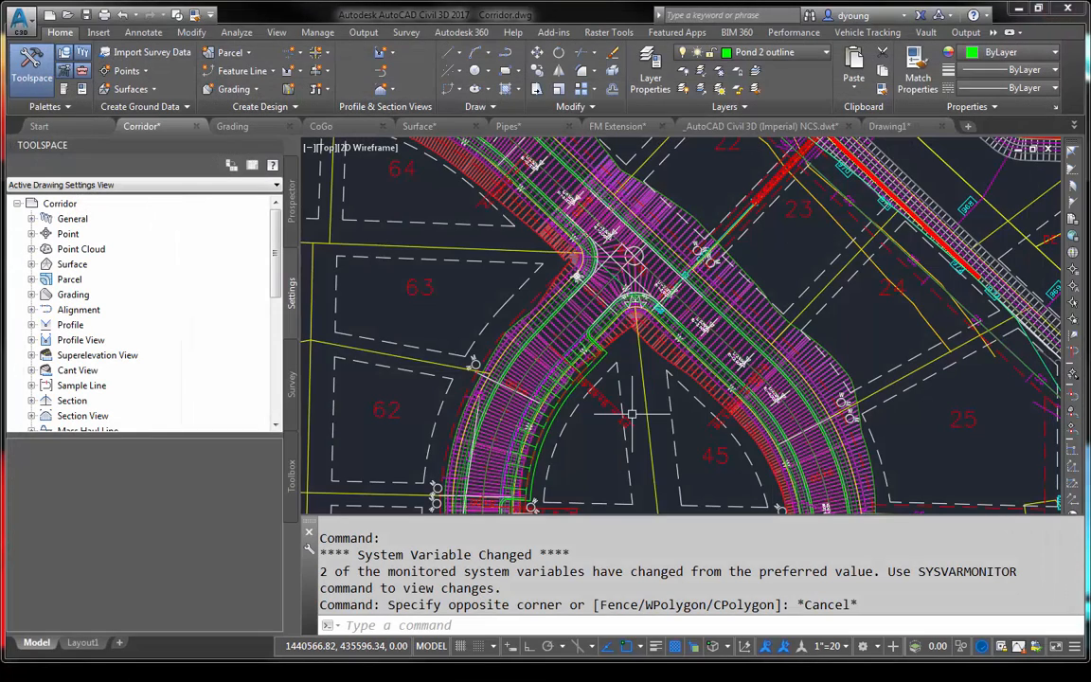
- Bring up the file selection, limit it to Drawing (*.dwg) files, and browse from Tips and Tricks up to the Autodesk Documents folder
key("ctrl+n")
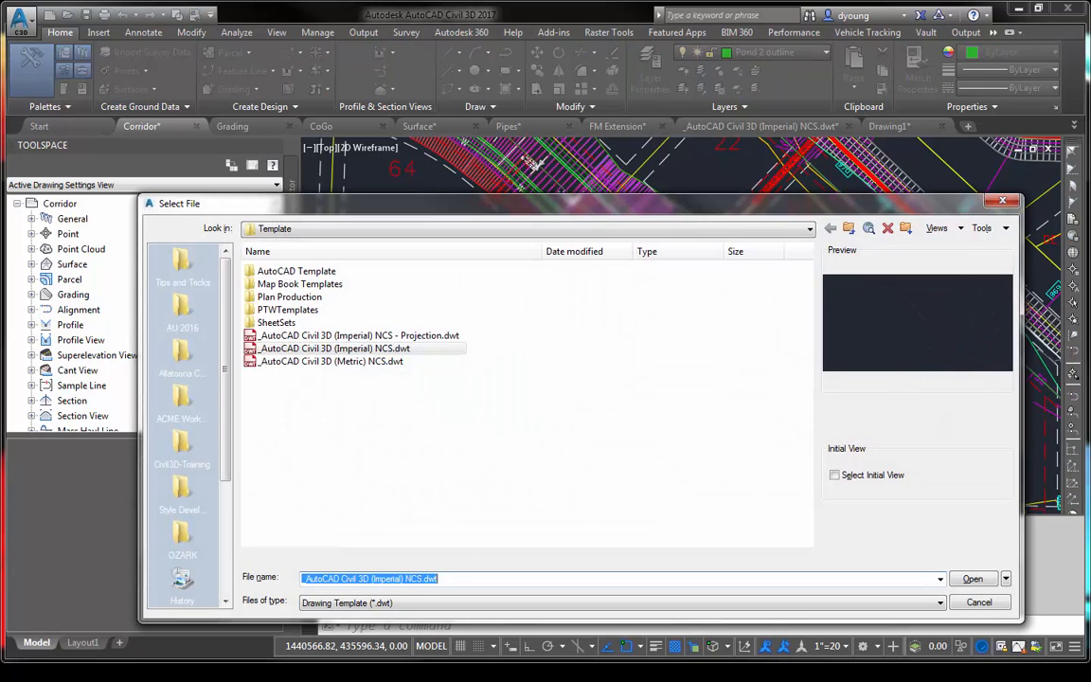
left_click(346, 603)
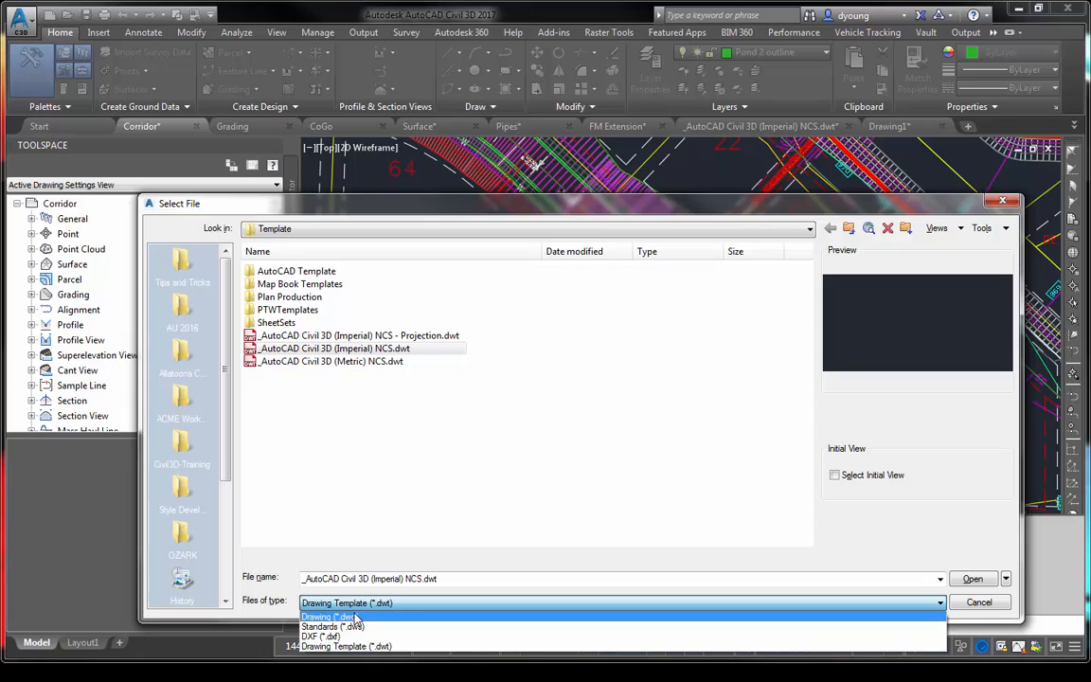
left_click(356, 618)
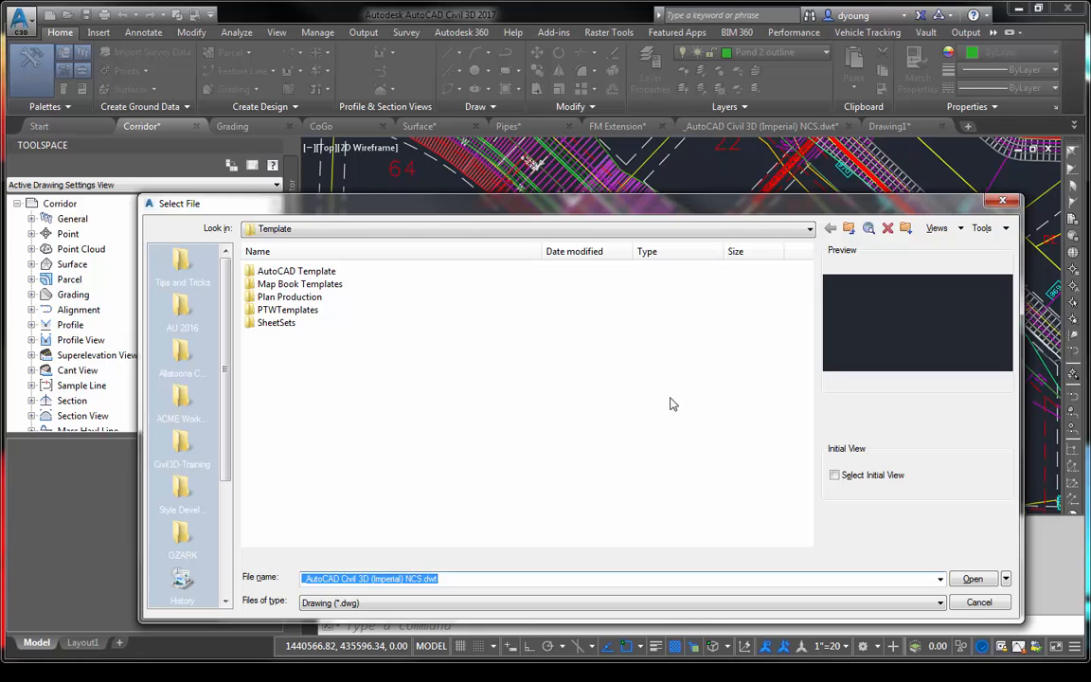
left_click(180, 272)
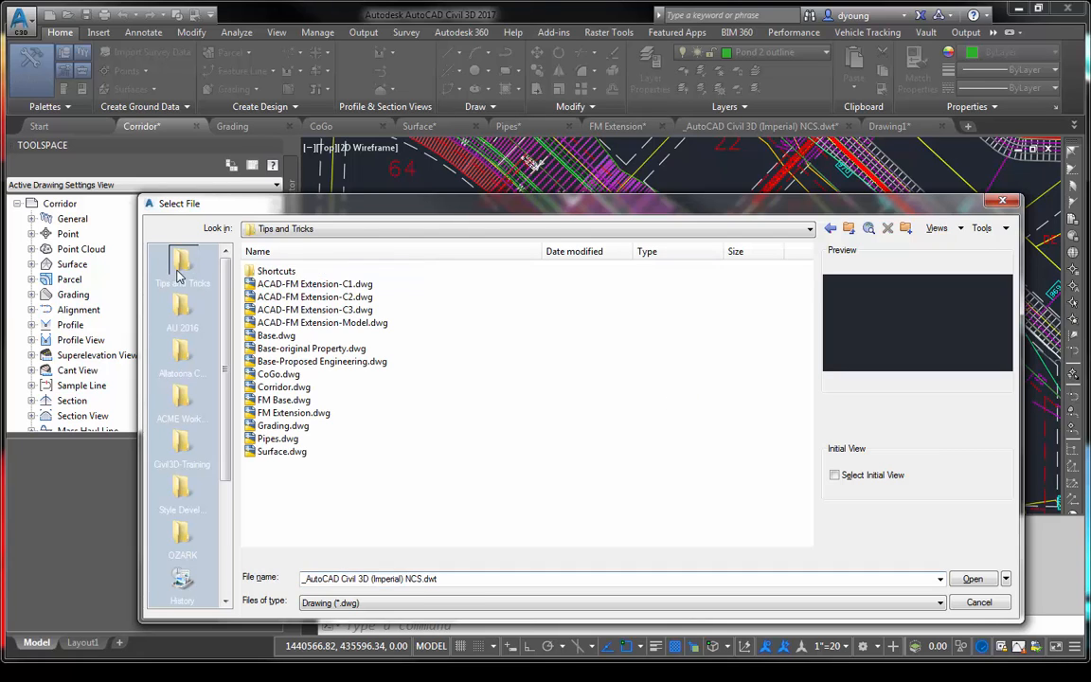
left_click(849, 230)
left_click(849, 230)
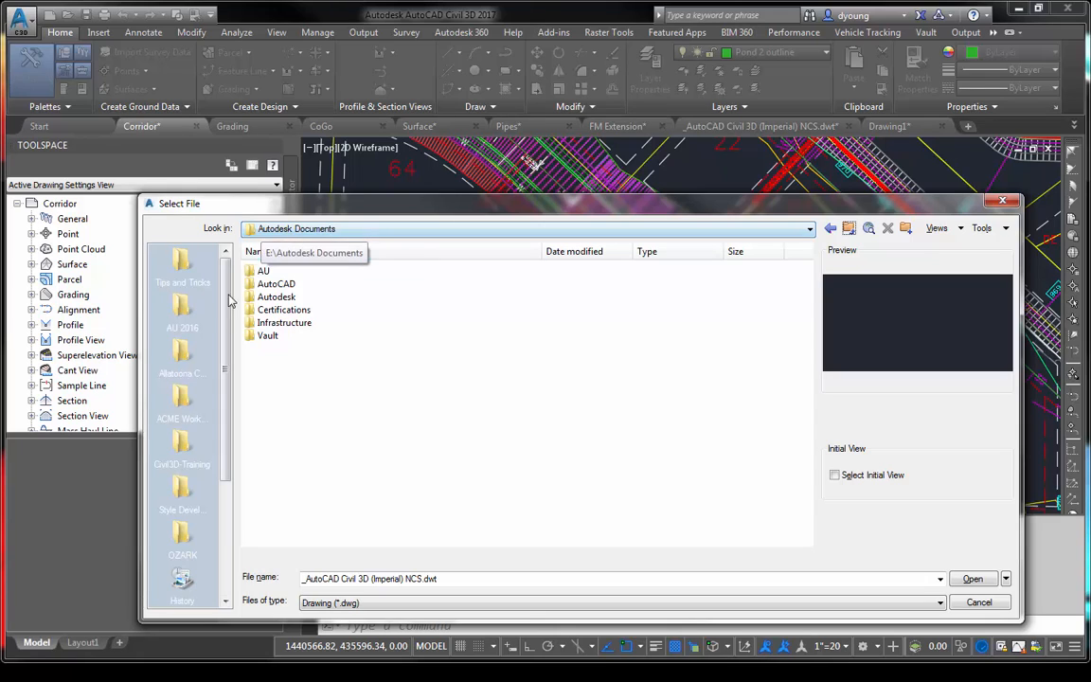
- Find drawings named "base" in Autodesk Documents and its subfolders, and open Base.dwg from the Tips and Tricks folder
left_click(1006, 228)
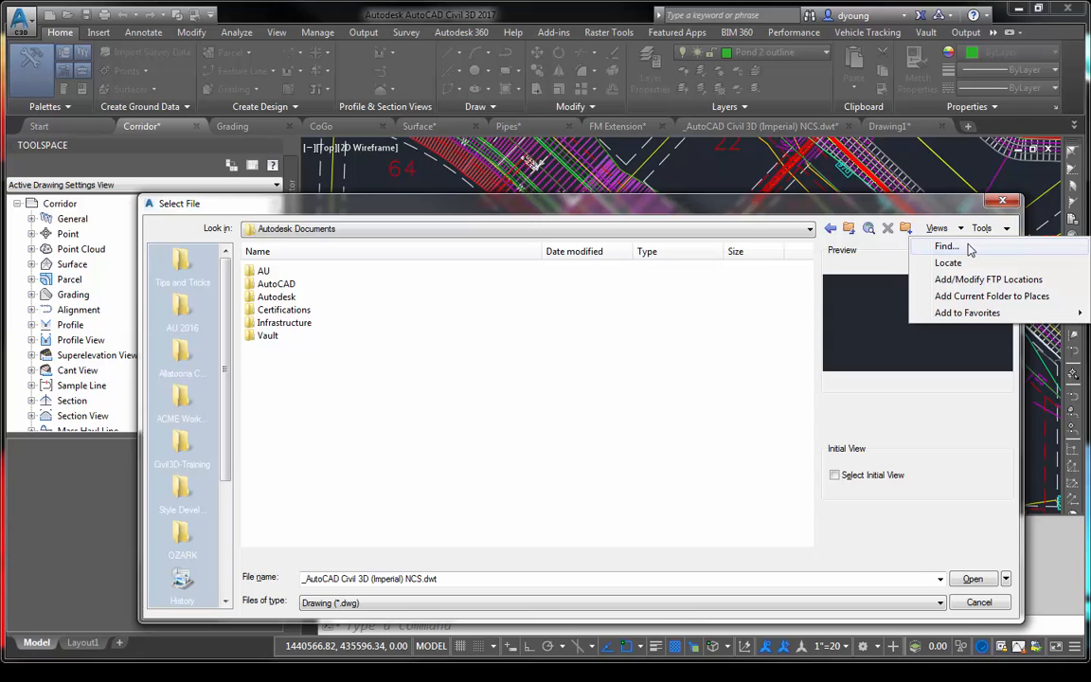
left_click(968, 247)
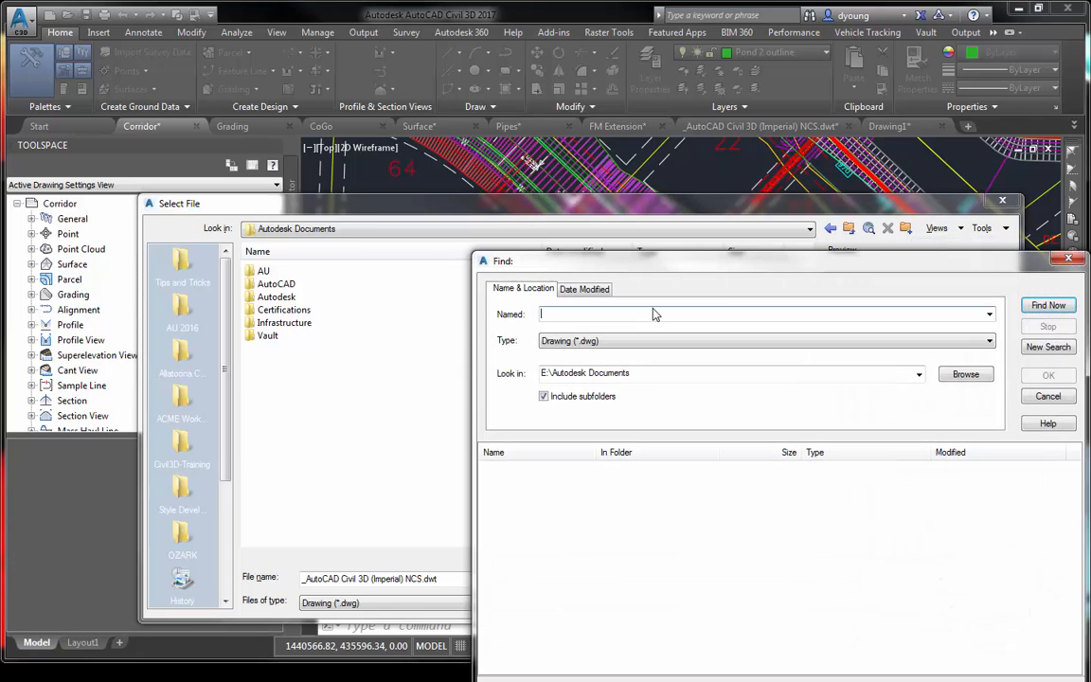
type("base")
left_click(1051, 307)
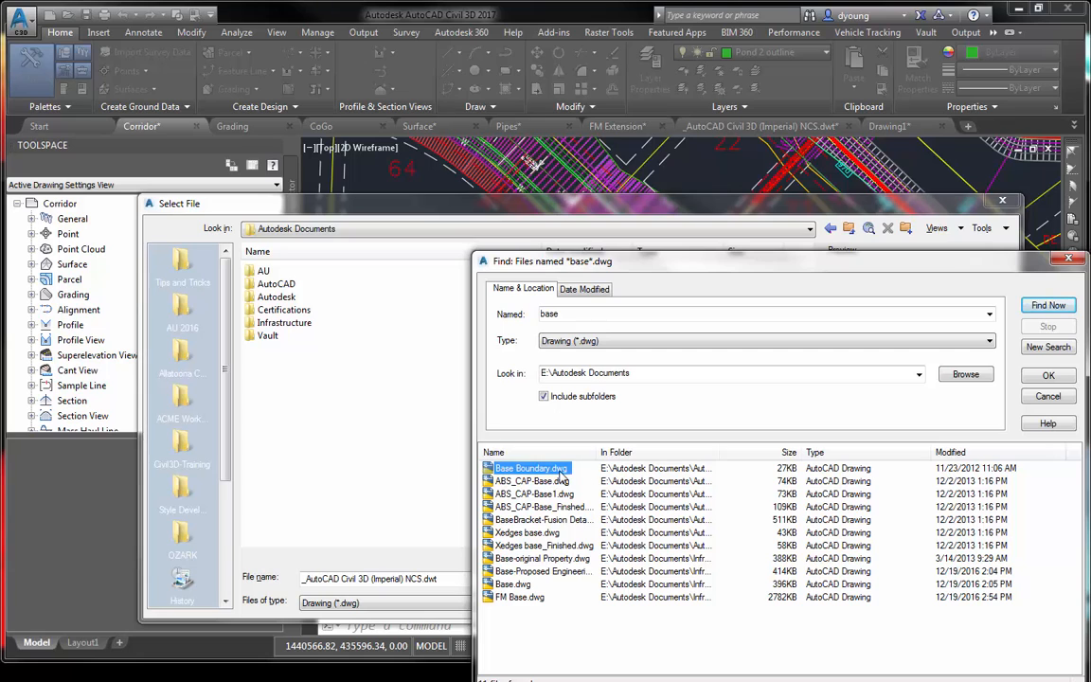
double_click(512, 584)
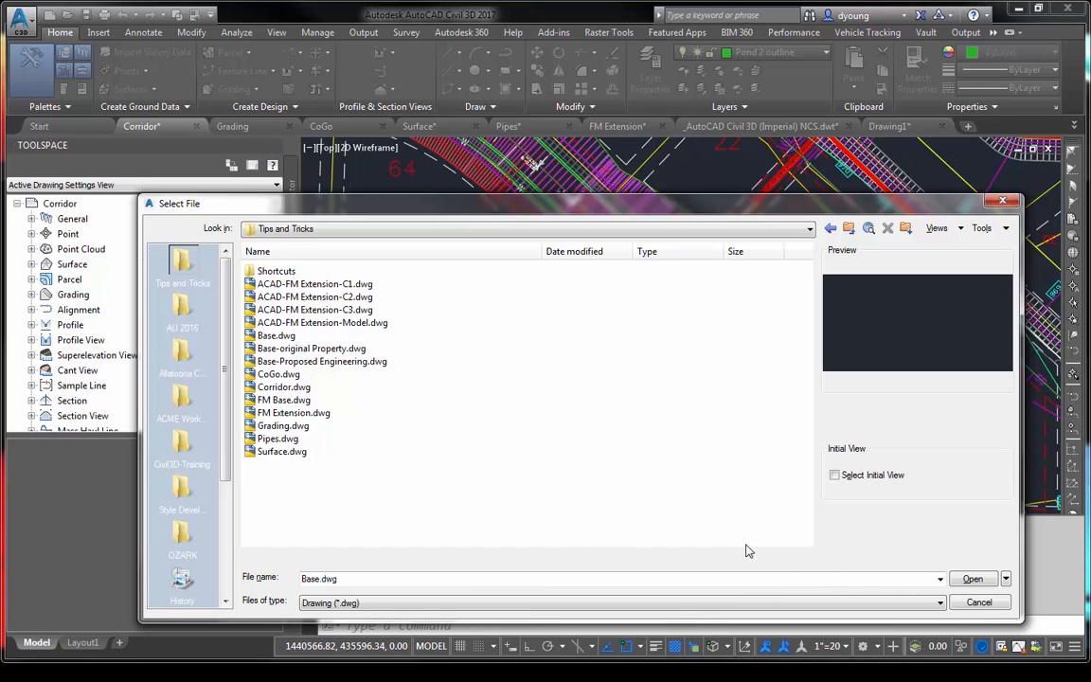
left_click(976, 580)
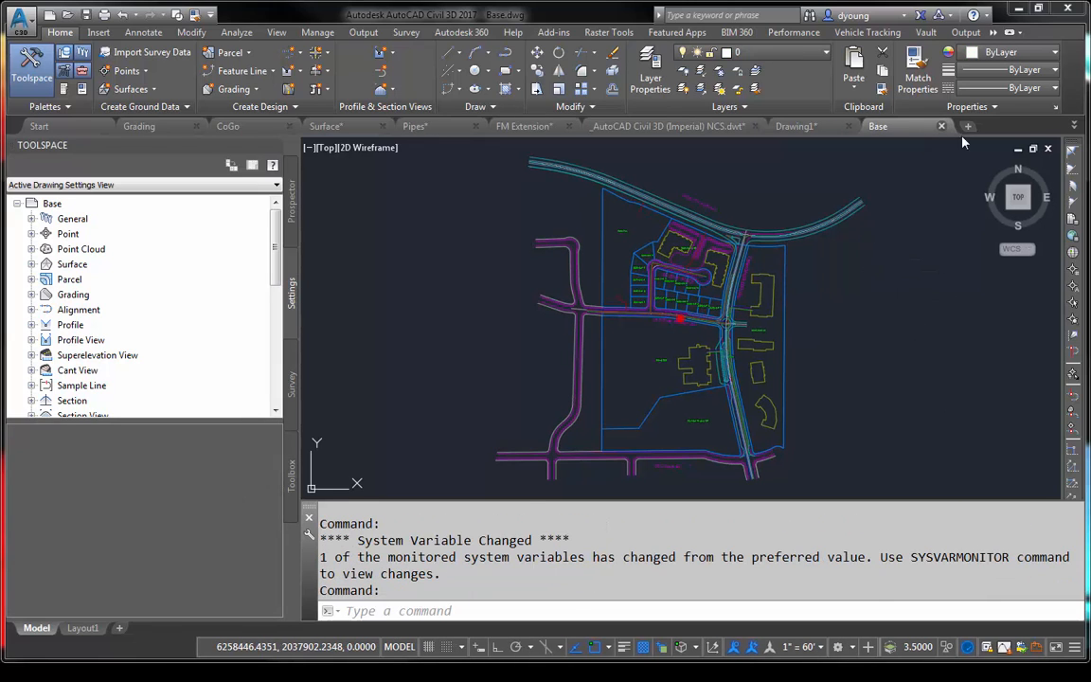
- Close the Base drawing and return to the road intersection in the Corridor drawing
left_click(942, 126)
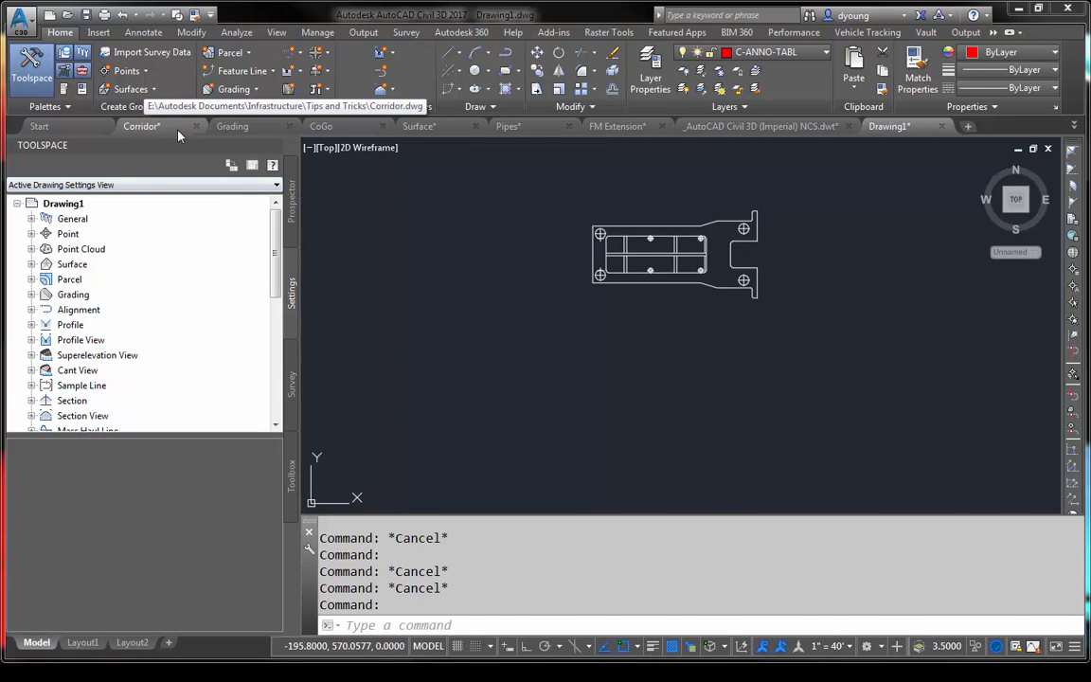
left_click(177, 130)
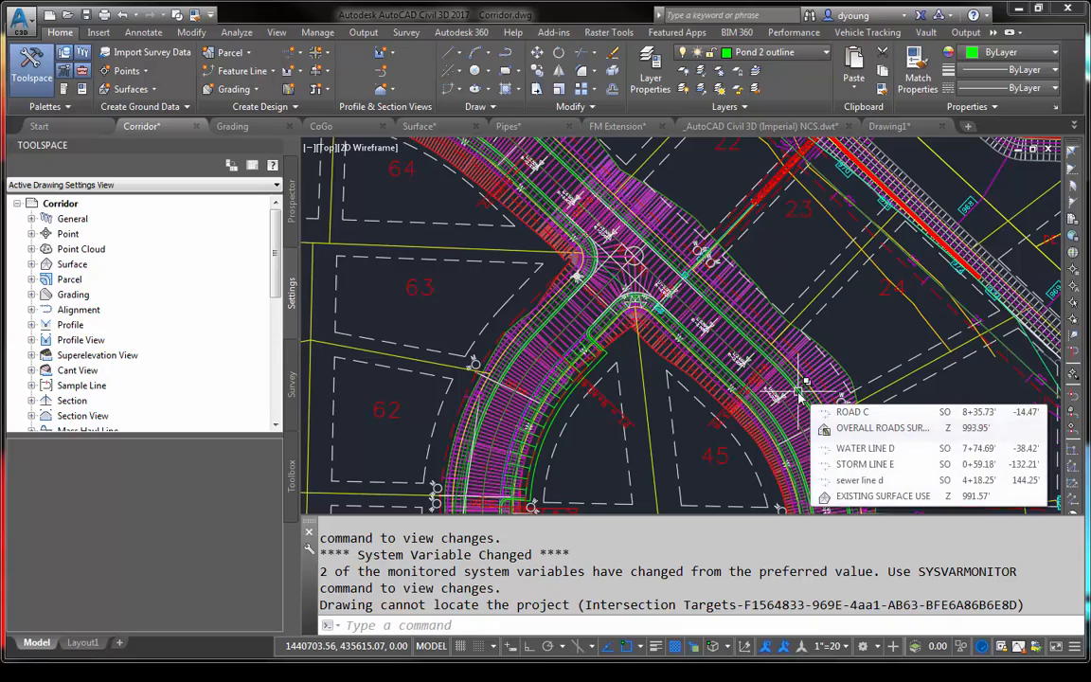
scroll(676, 283, "down", 2)
scroll(676, 282, "down", 5)
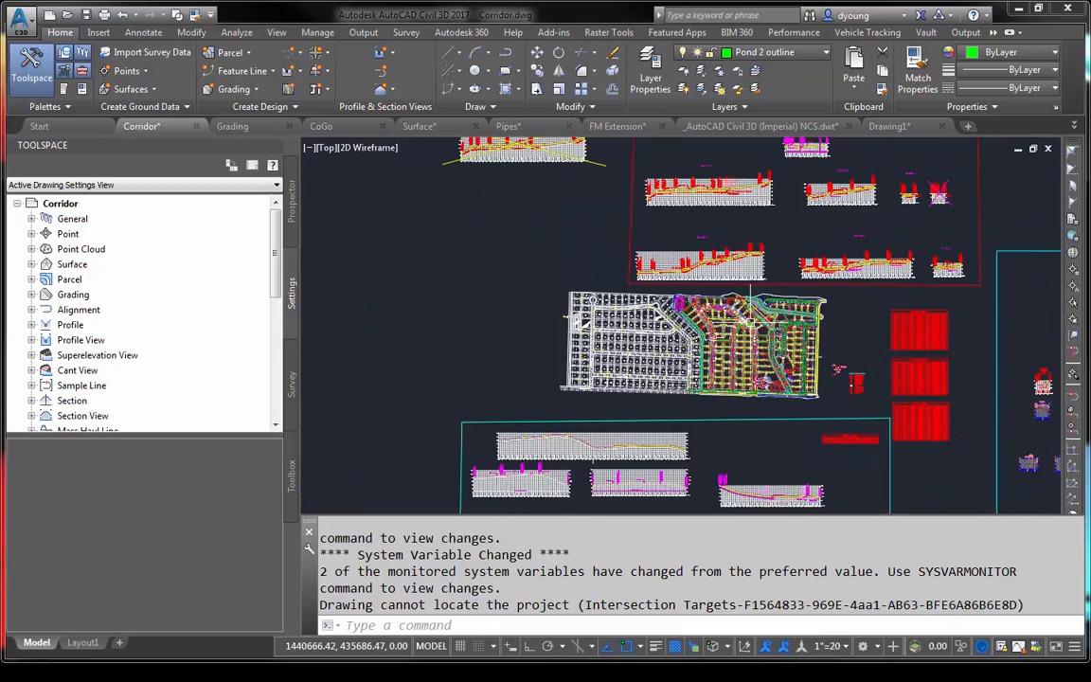
scroll(751, 320, "up", 3)
scroll(751, 320, "up", 4)
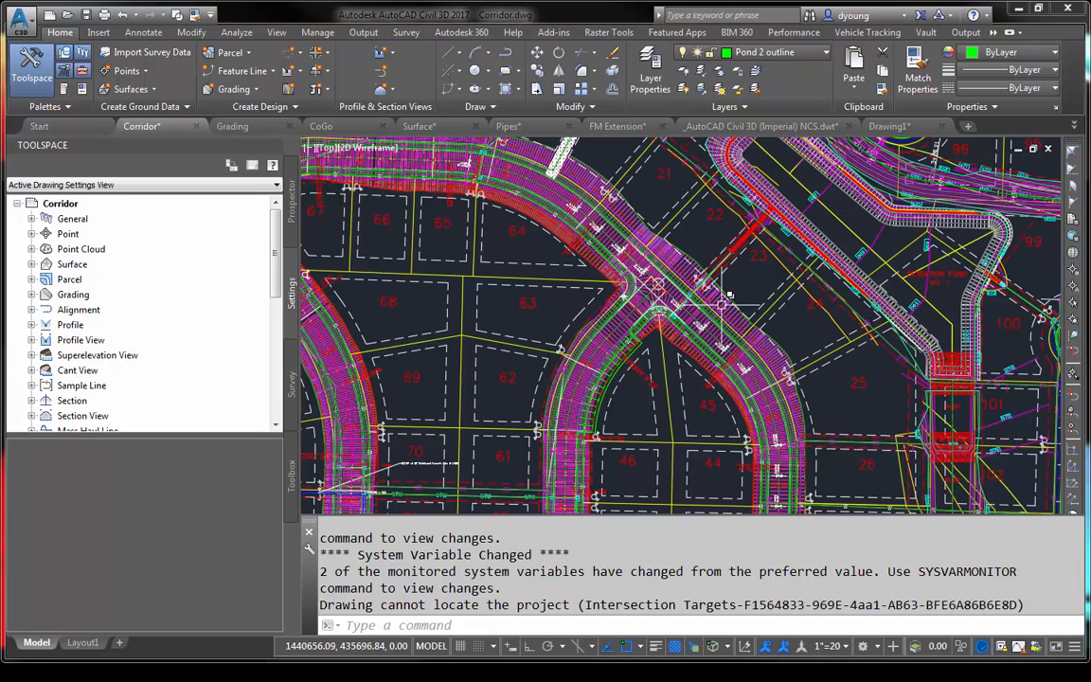
left_click(751, 320)
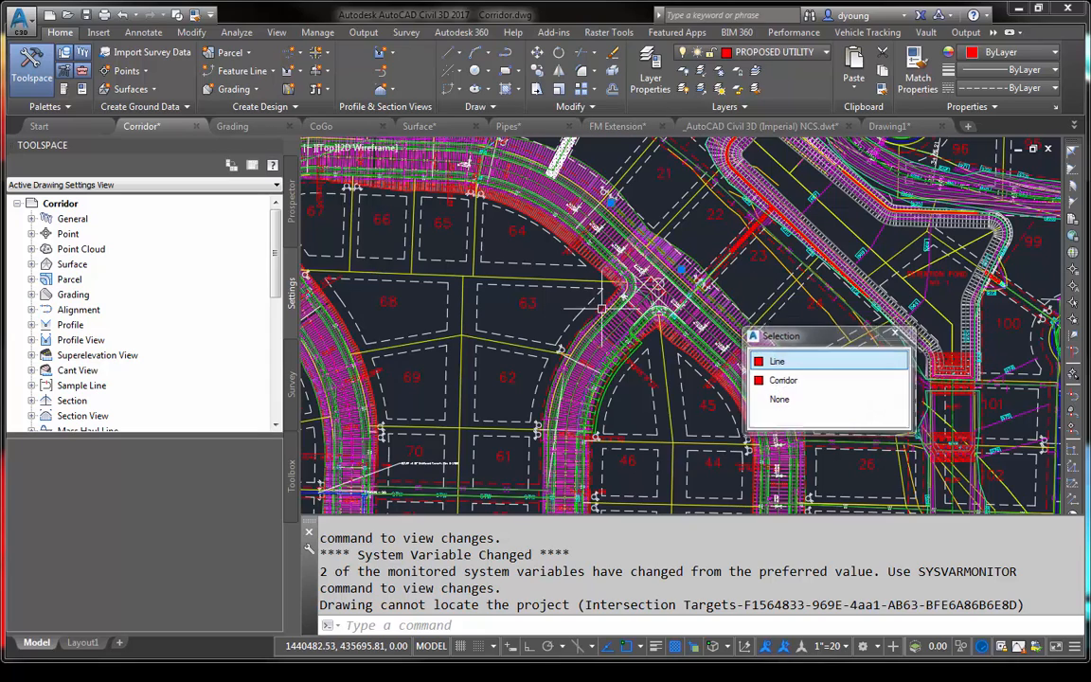
scroll(616, 313, "up", 3)
key("Escape")
mouse_move(630, 322)
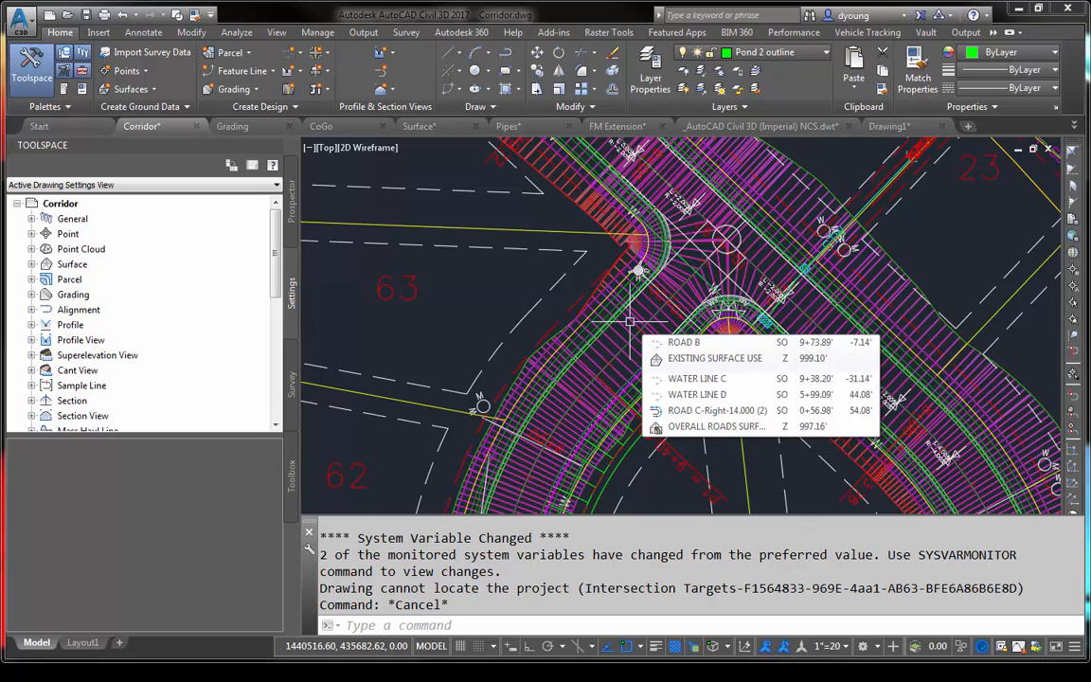
scroll(724, 327, "up", 3)
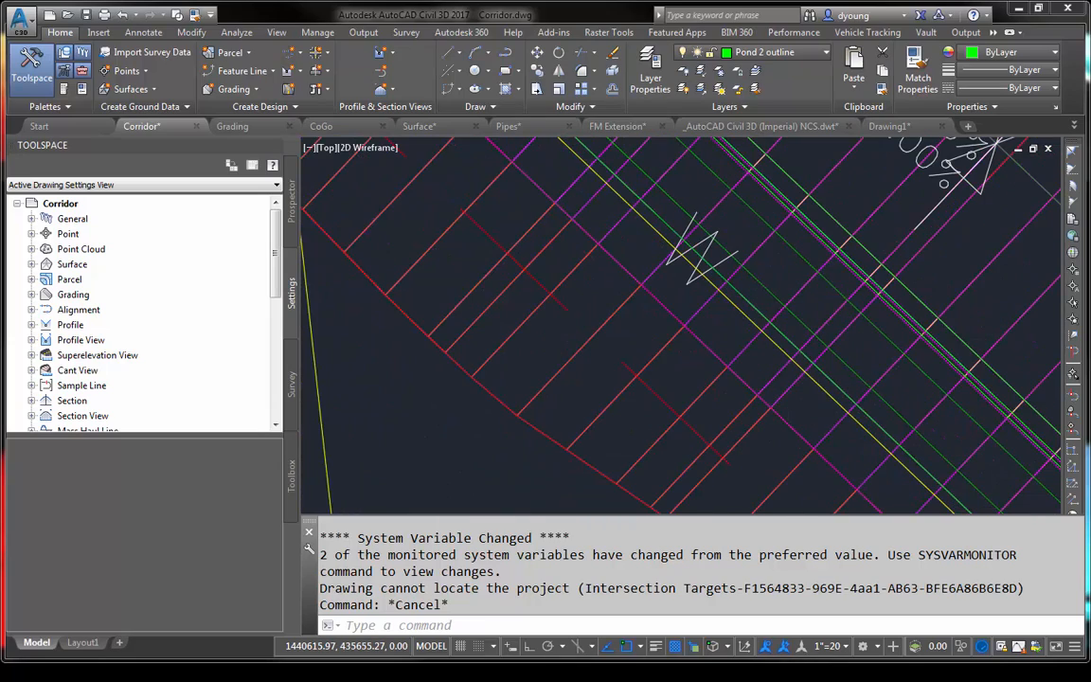
middle_click_drag(819, 293, 601, 292)
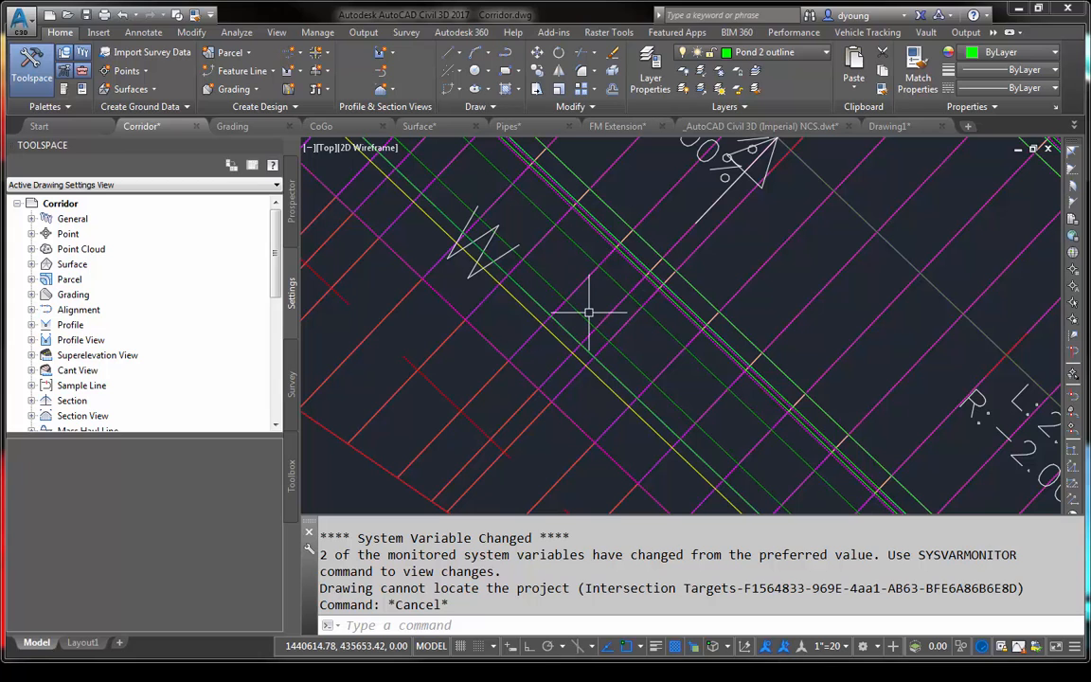
left_click(586, 314)
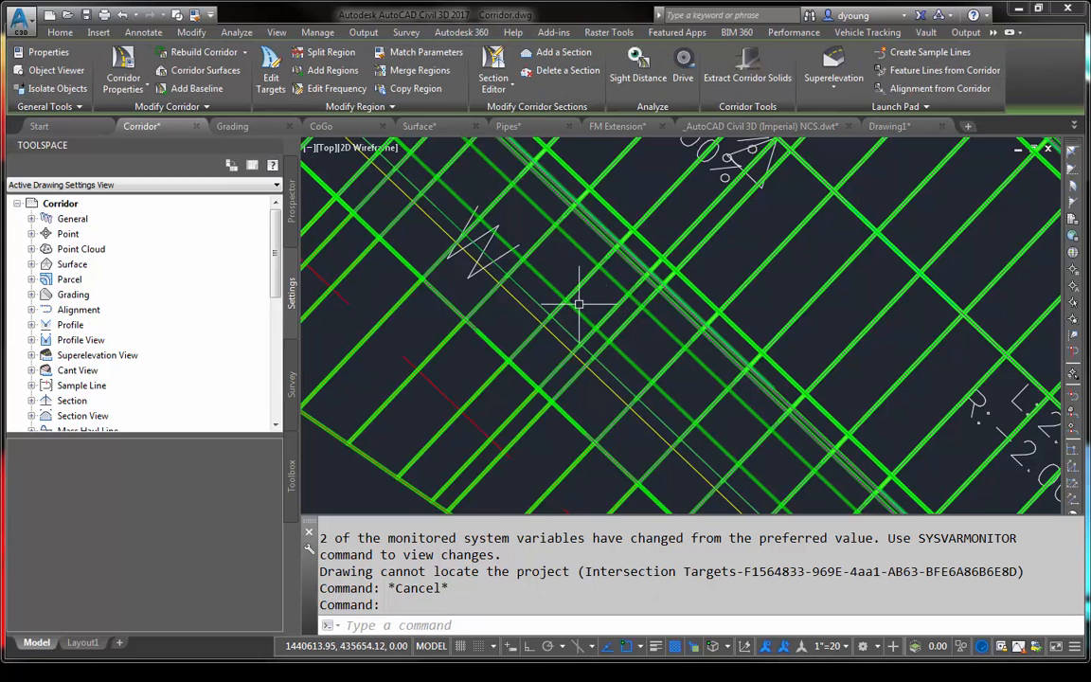
key("Escape")
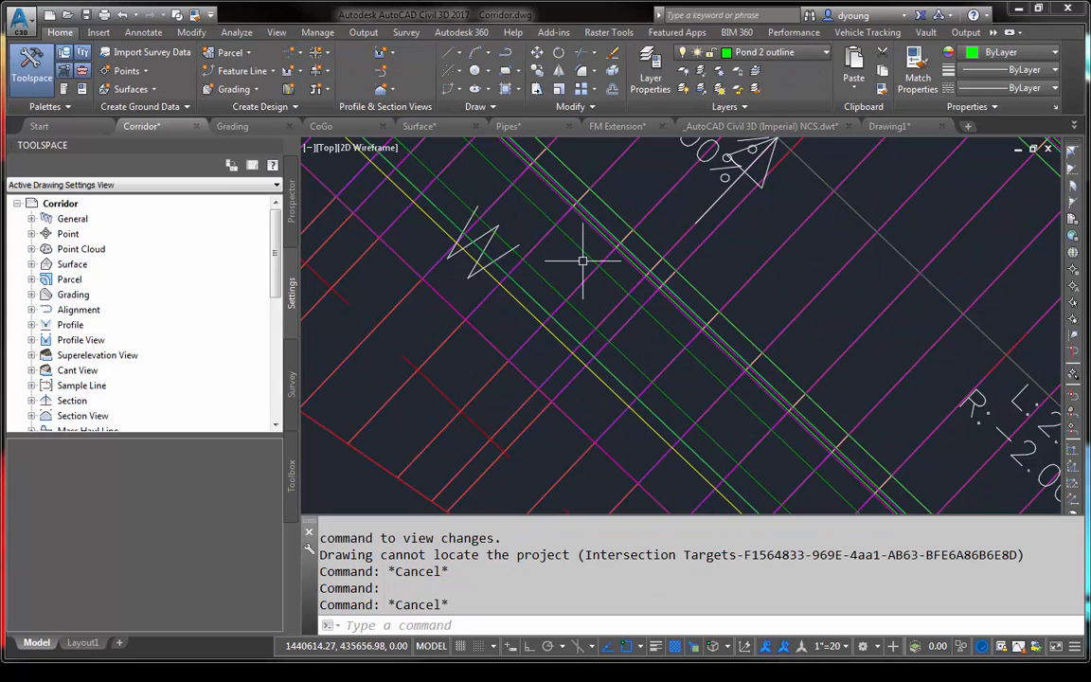
- Change the code set style of the corridor at the intersection to All Codes with Hatching (Documents)
left_click(581, 244)
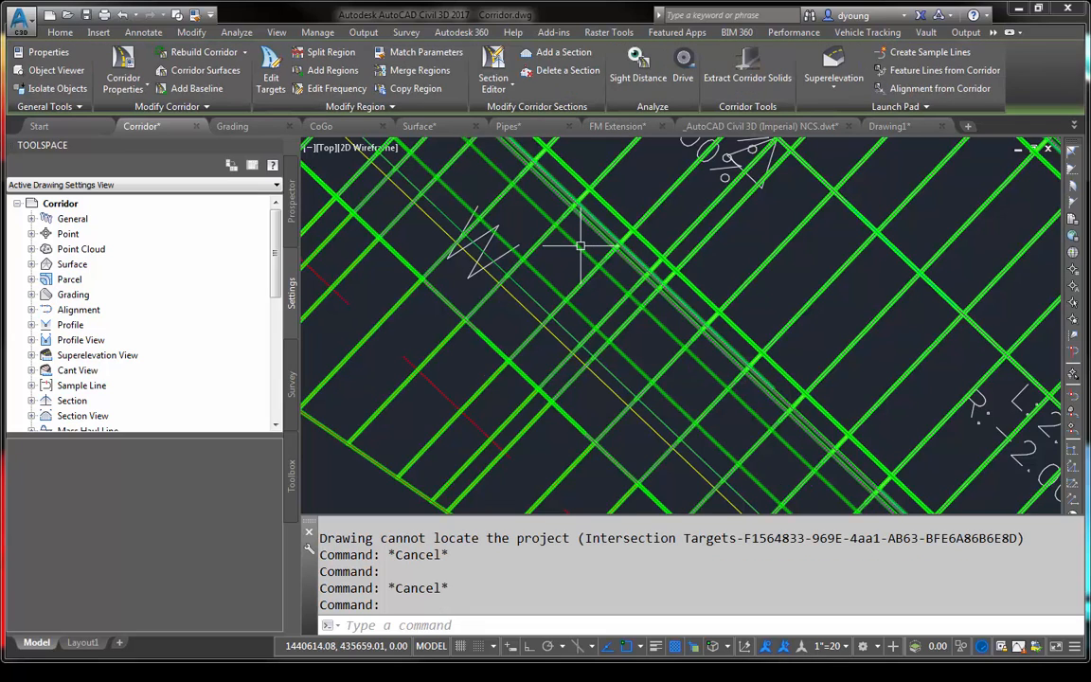
right_click(581, 246)
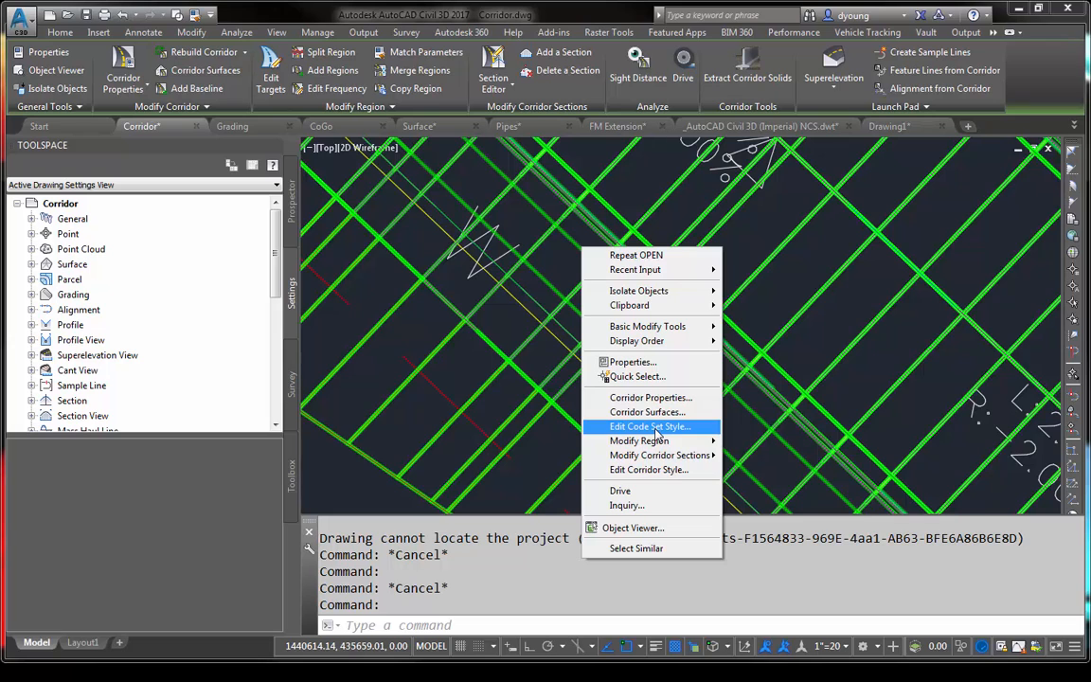
left_click(652, 427)
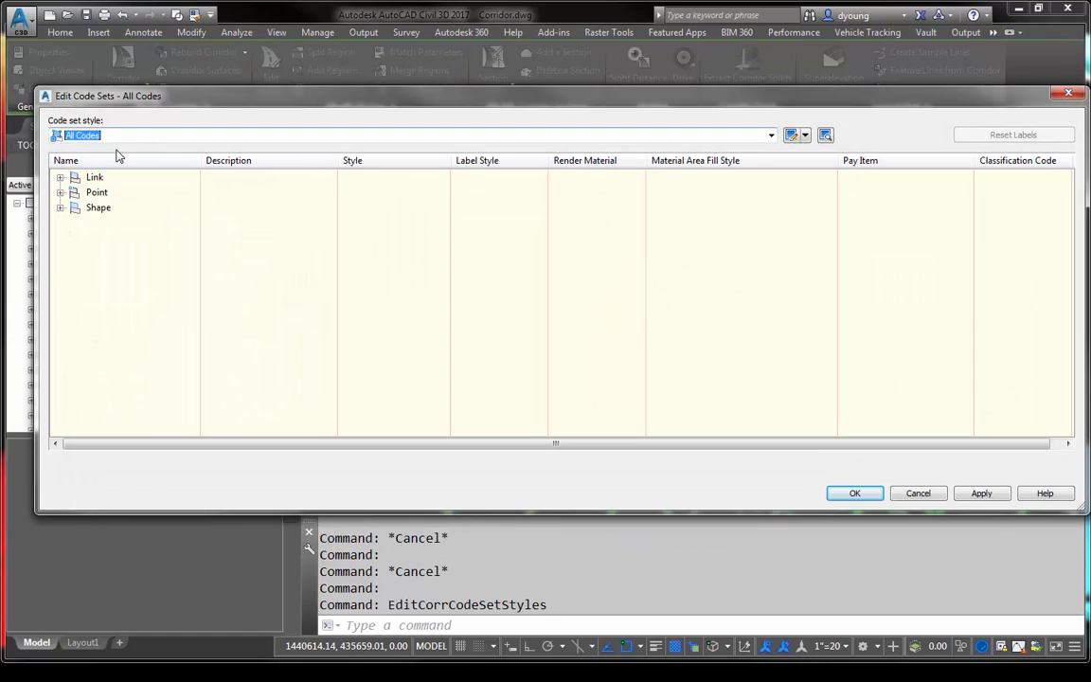
left_click(86, 134)
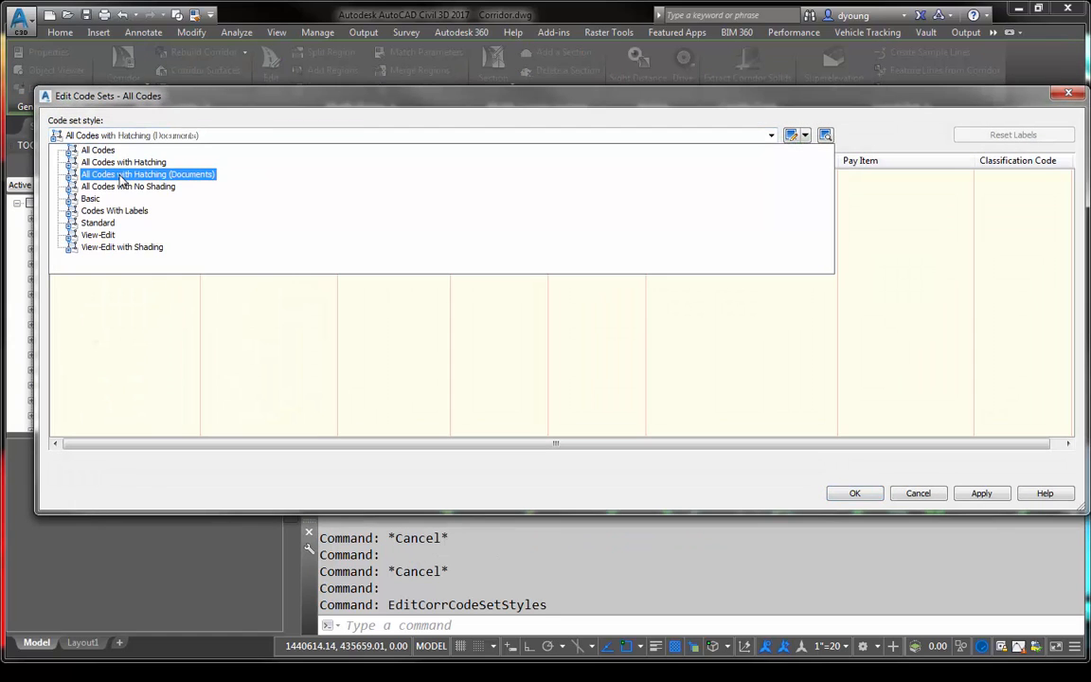
left_click(185, 180)
left_click(843, 493)
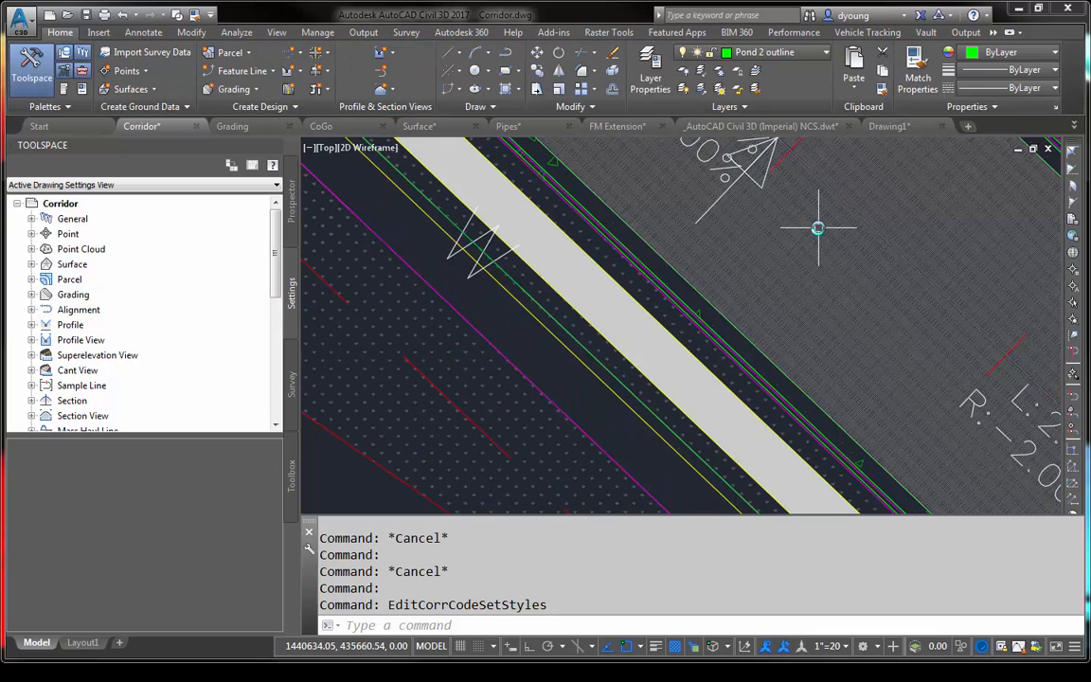
- Start Feature Lines from Corridor on the intersection corridor with the All option, then collapse the feature line list and deselect every entry
scroll(818, 292, "down", 3)
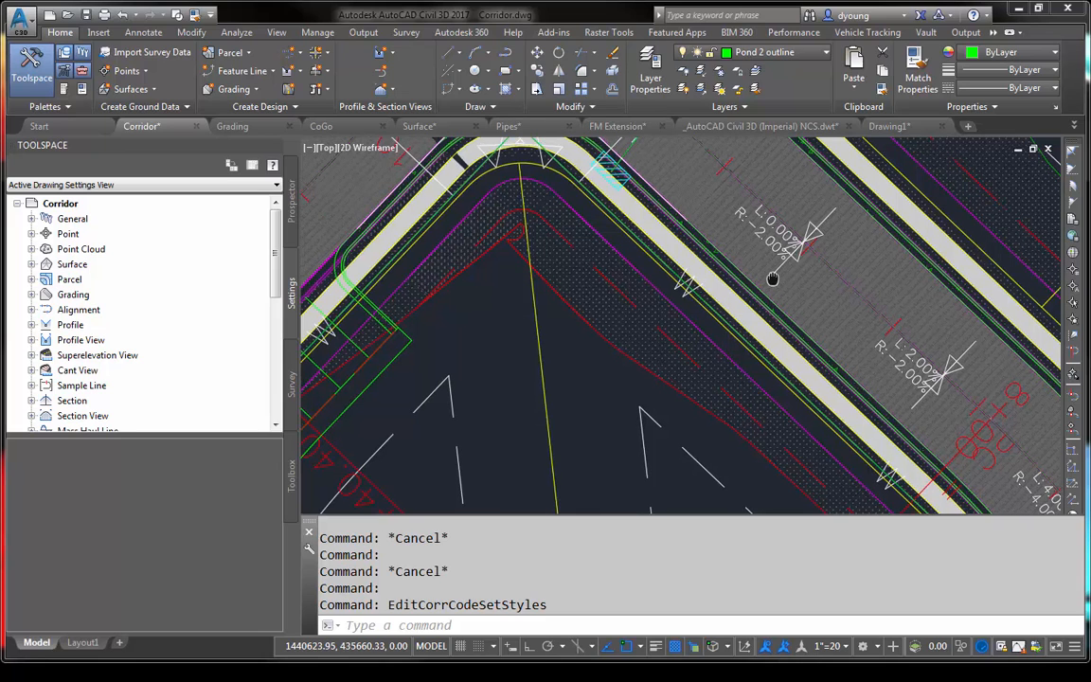
middle_click_drag(772, 274, 815, 326)
mouse_move(815, 326)
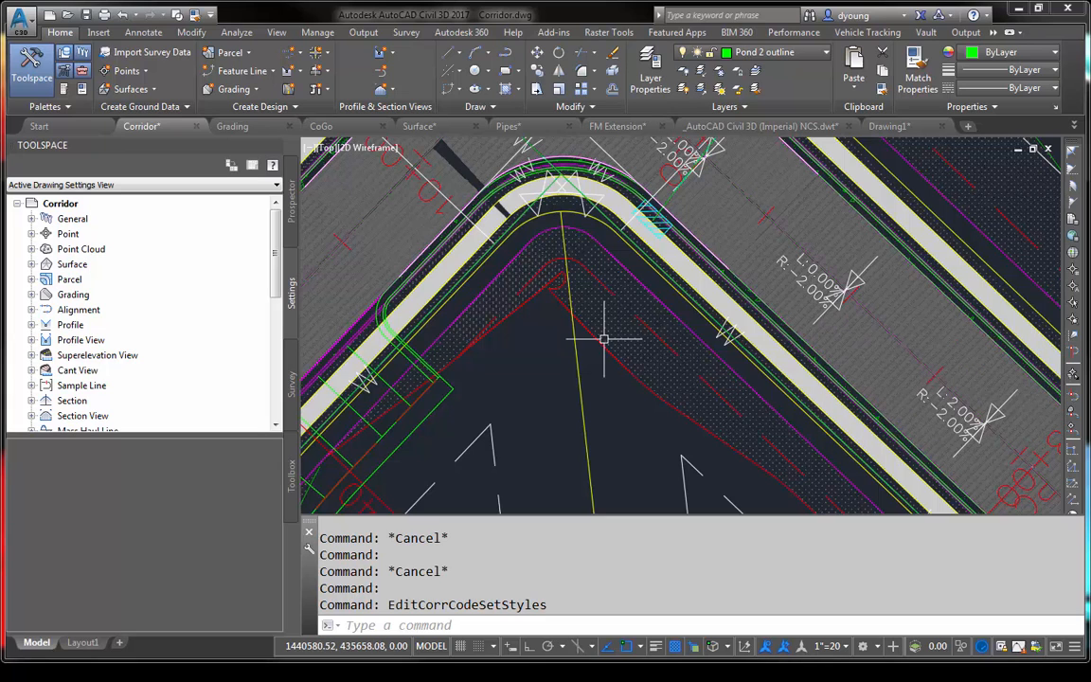
left_click(721, 319)
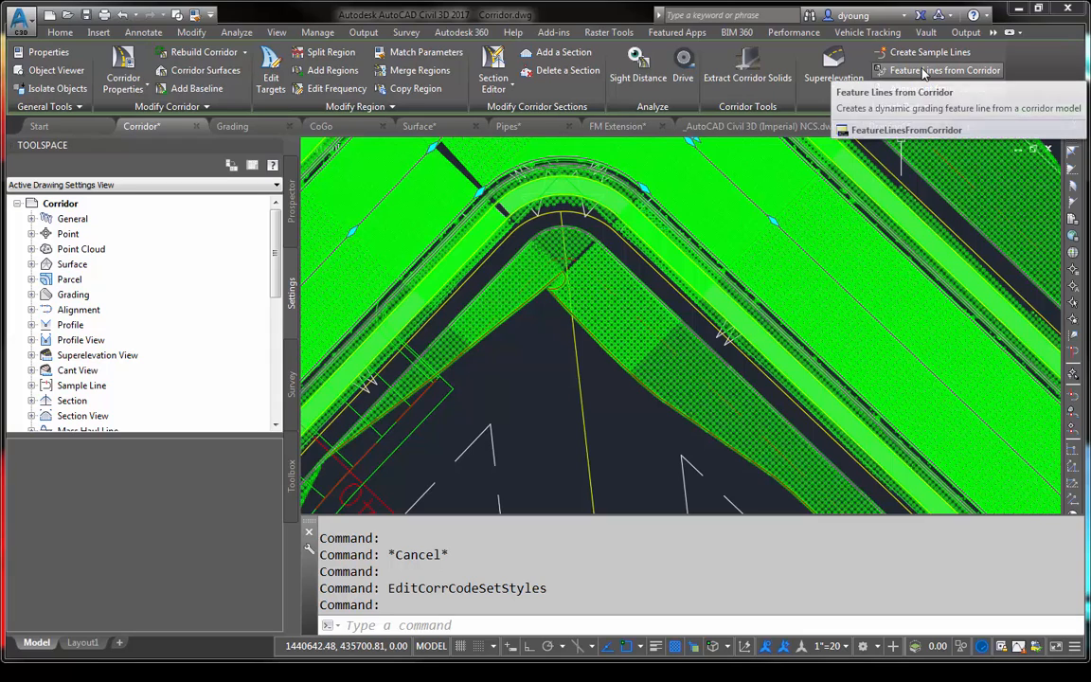
left_click(923, 72)
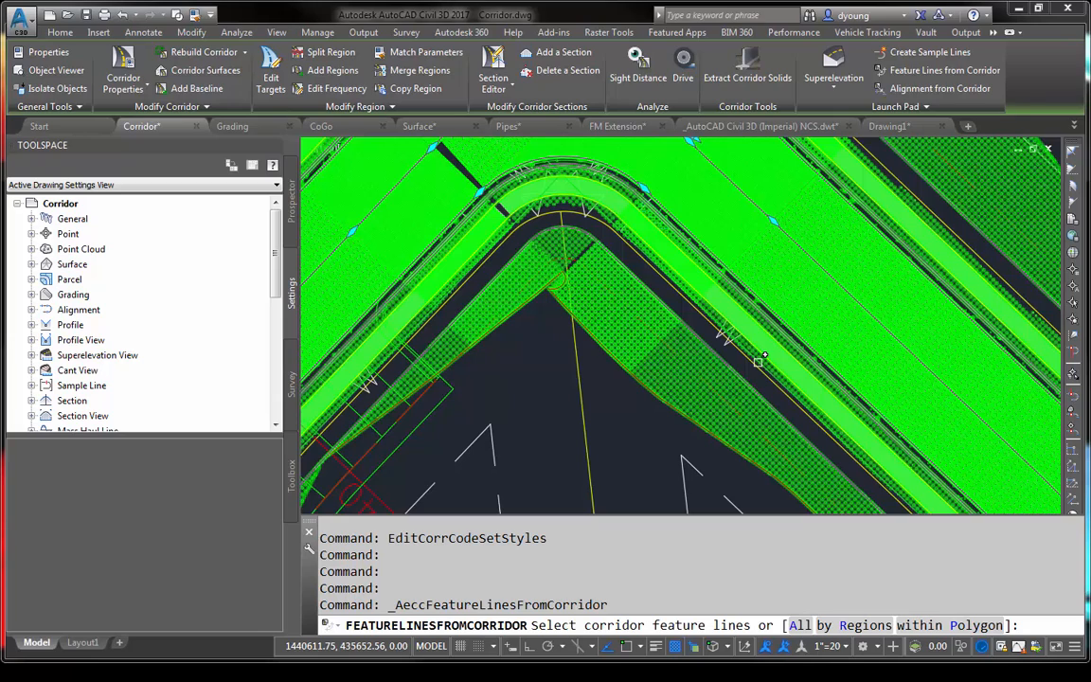
left_click(800, 625)
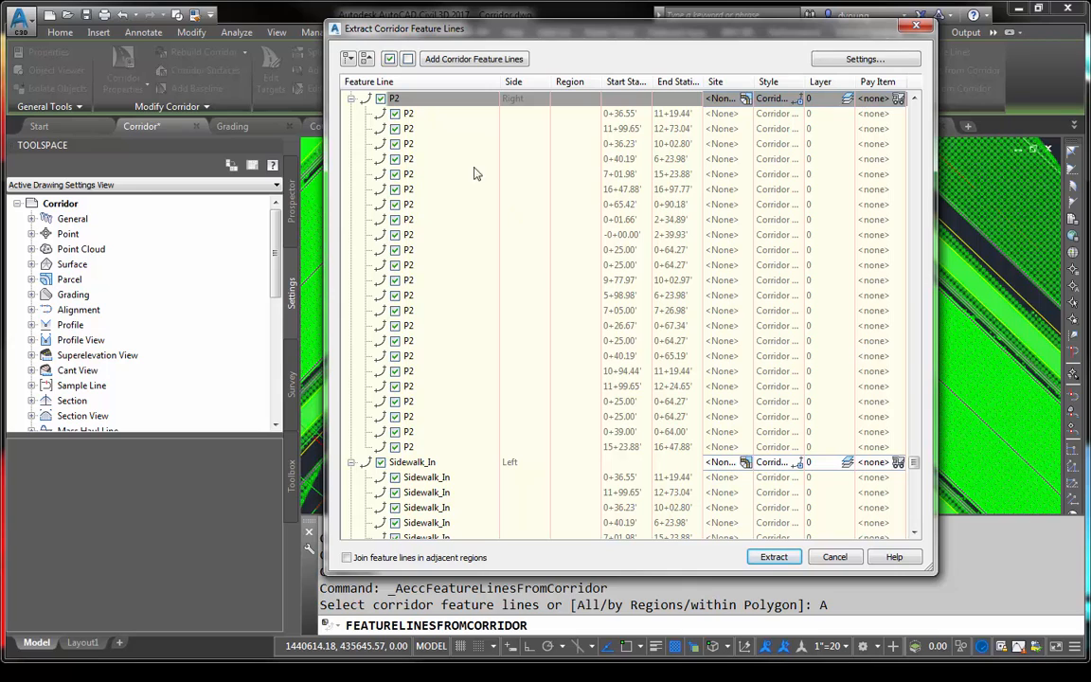
left_click(367, 59)
left_click(369, 59)
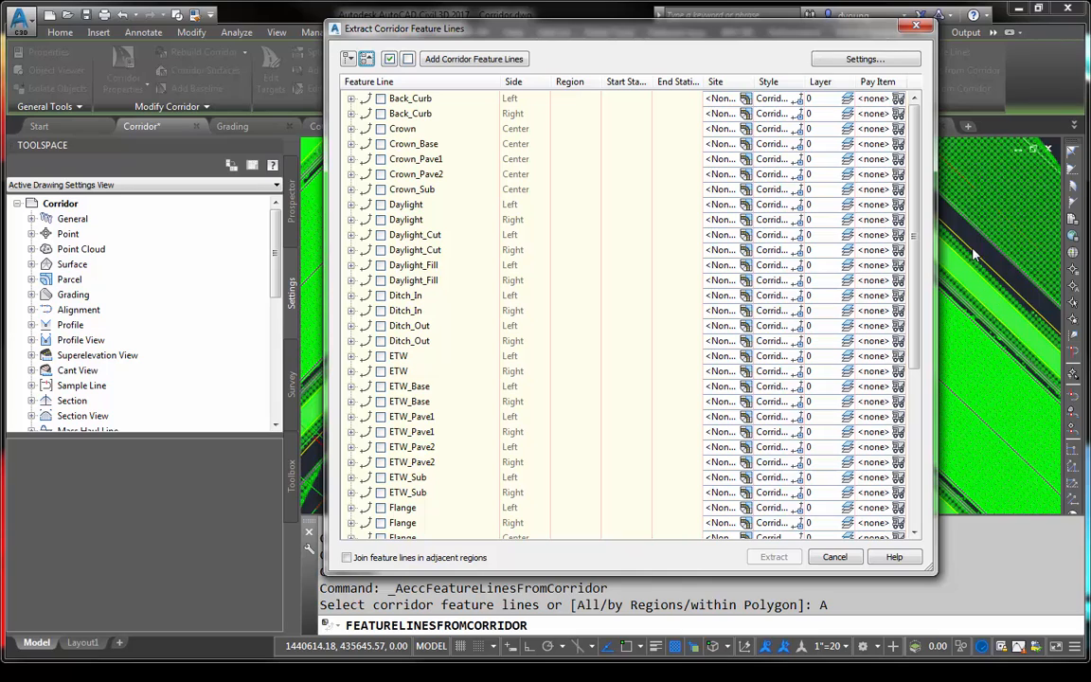
- Extract only the left and right Sidewalk_In and Sidewalk_Out feature lines from the corridor
scroll(924, 286, "down", 1)
left_click_drag(921, 281, 916, 444)
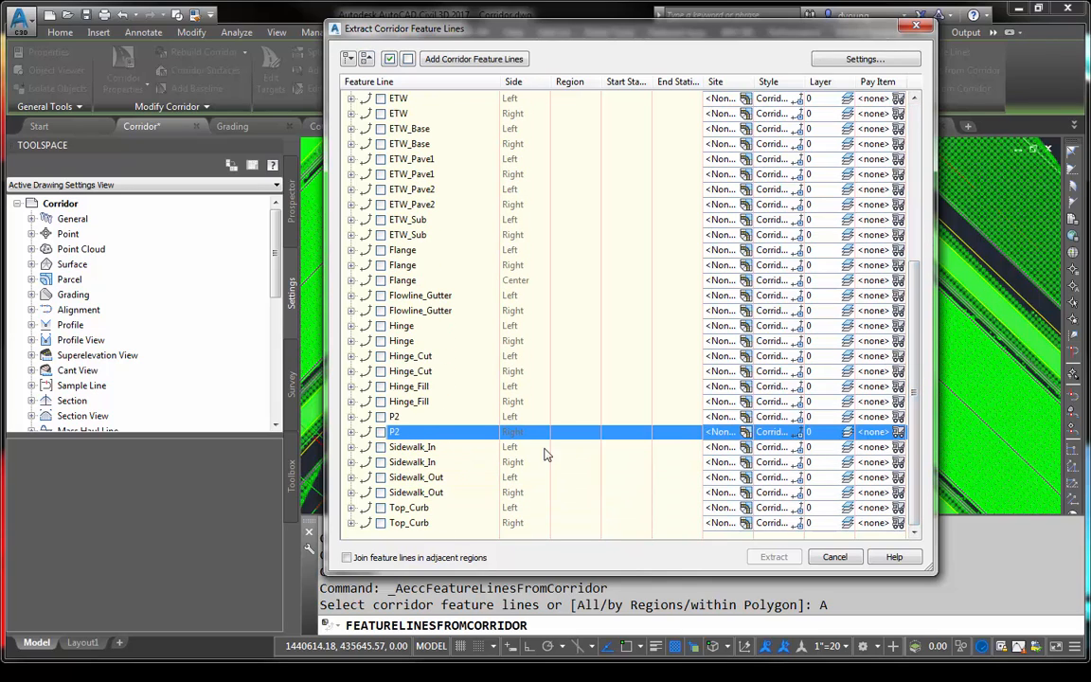
left_click(380, 447)
left_click(381, 463)
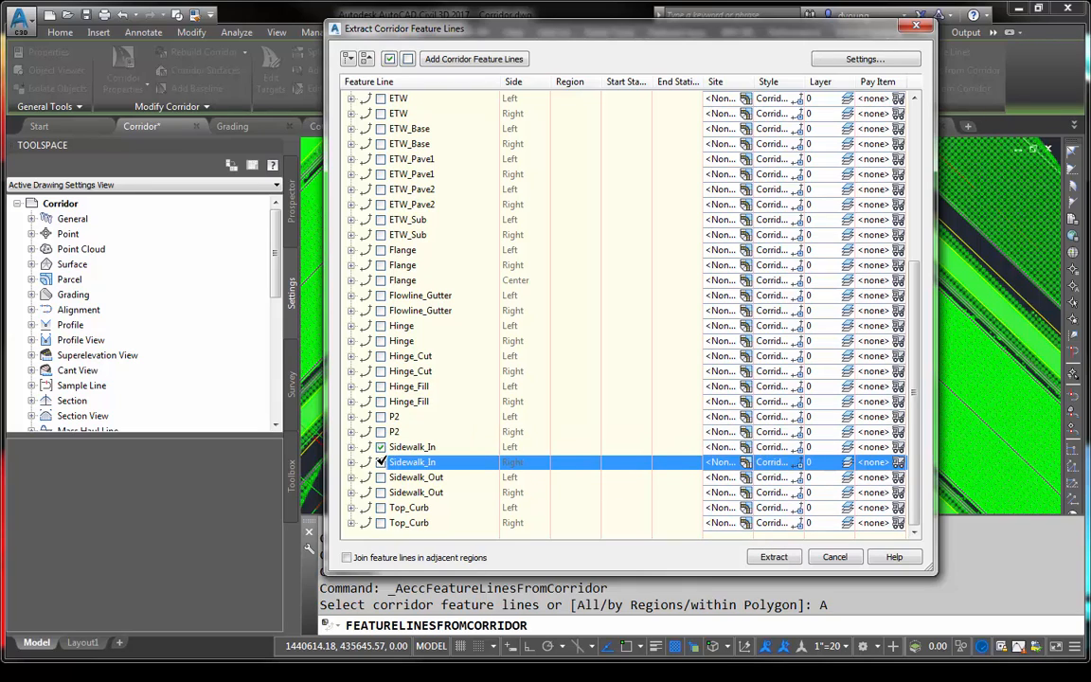
left_click(380, 478)
left_click(381, 493)
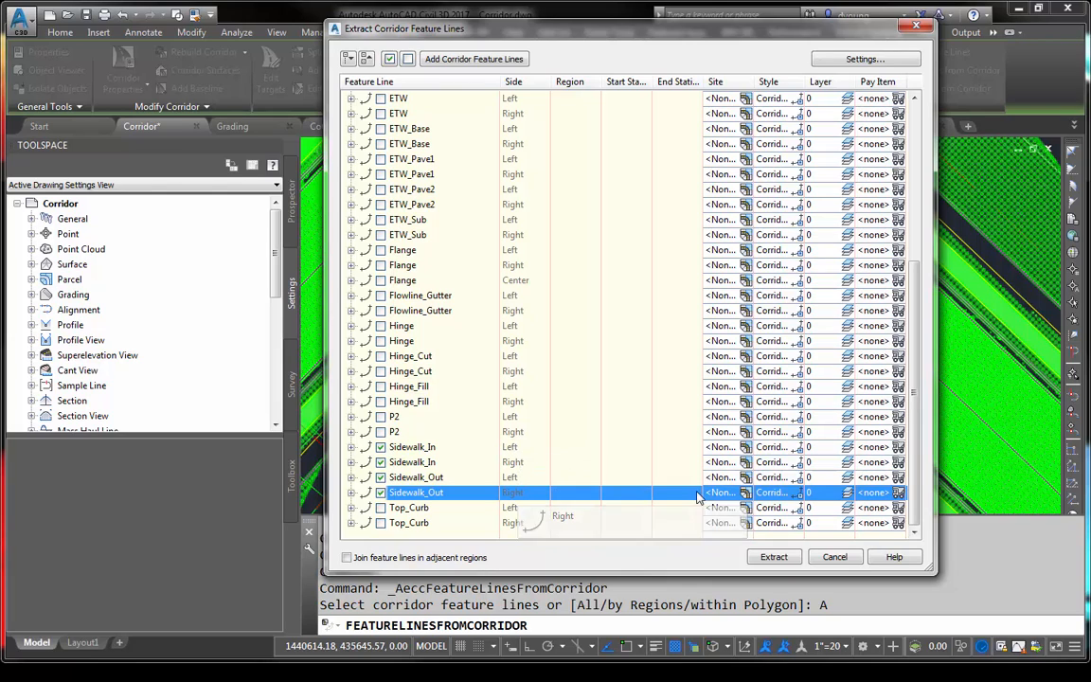
left_click(774, 557)
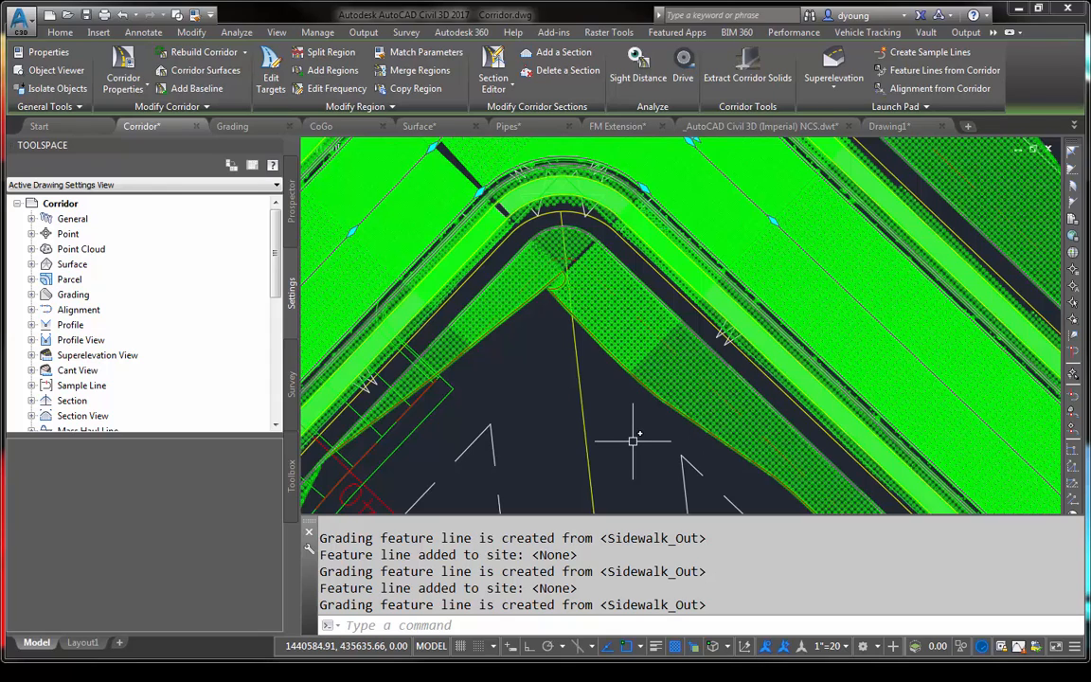
- Gather the extracted sidewalk feature lines with Select Similar and try to move them to the empty area above the white lot layout
key("Escape")
scroll(632, 441, "up", 3)
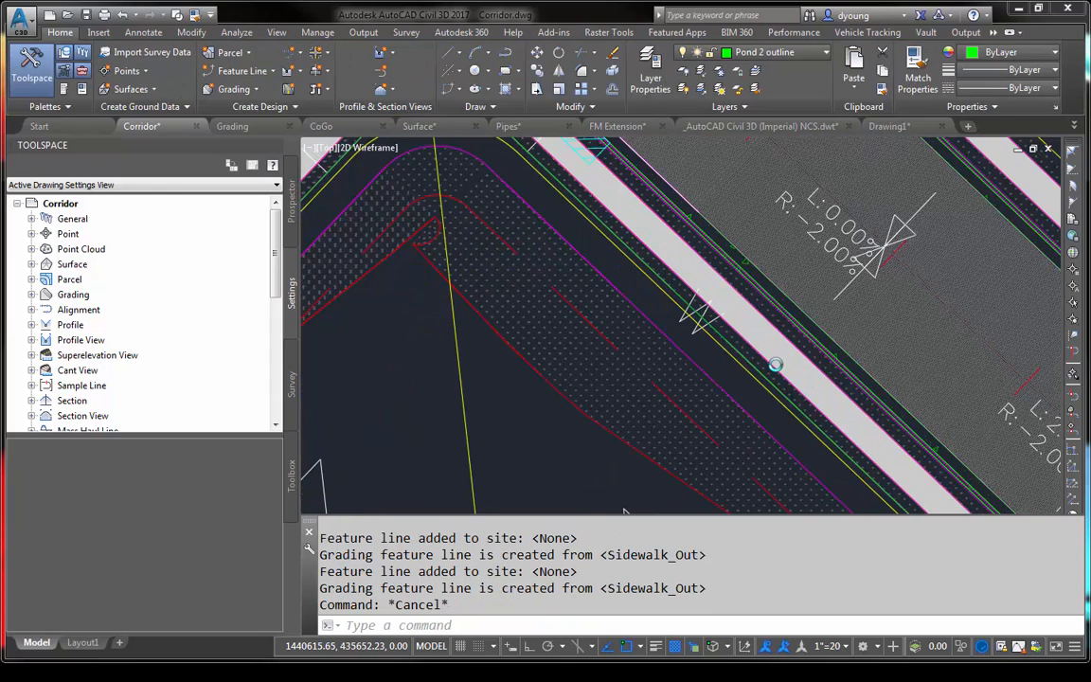
scroll(775, 365, "up", 4)
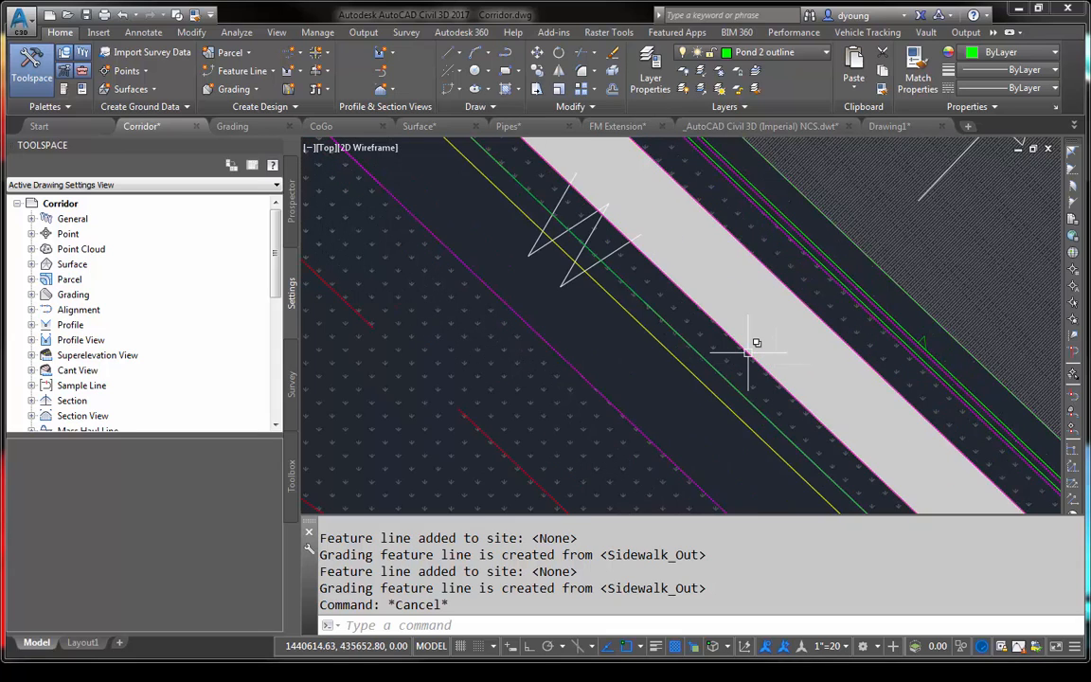
left_click(748, 352)
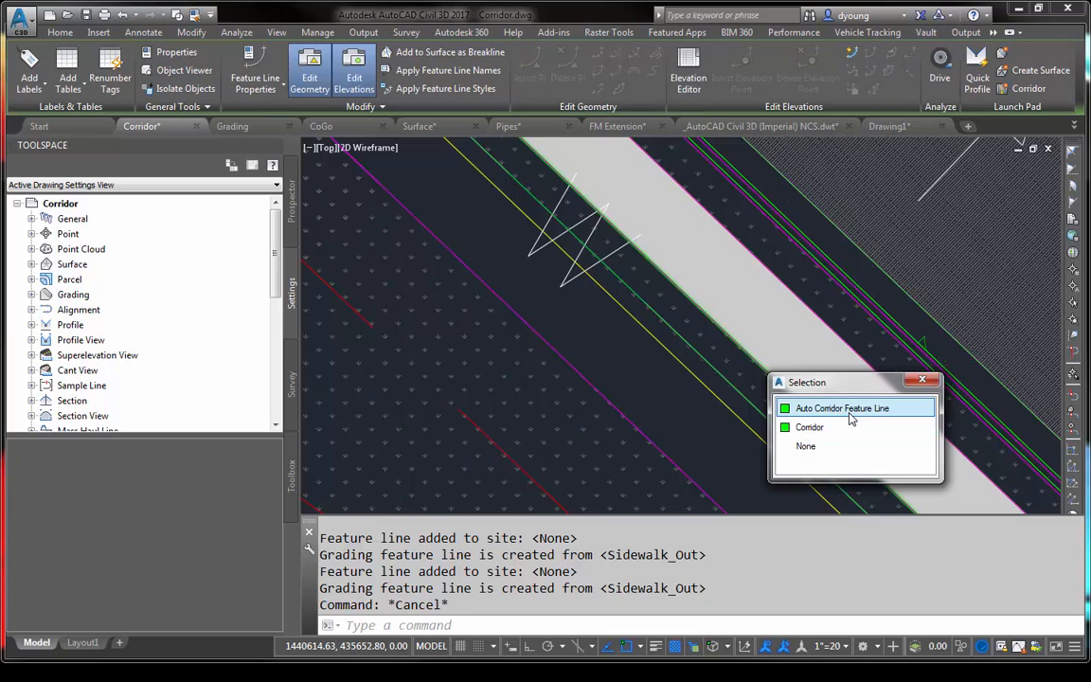
left_click(850, 409)
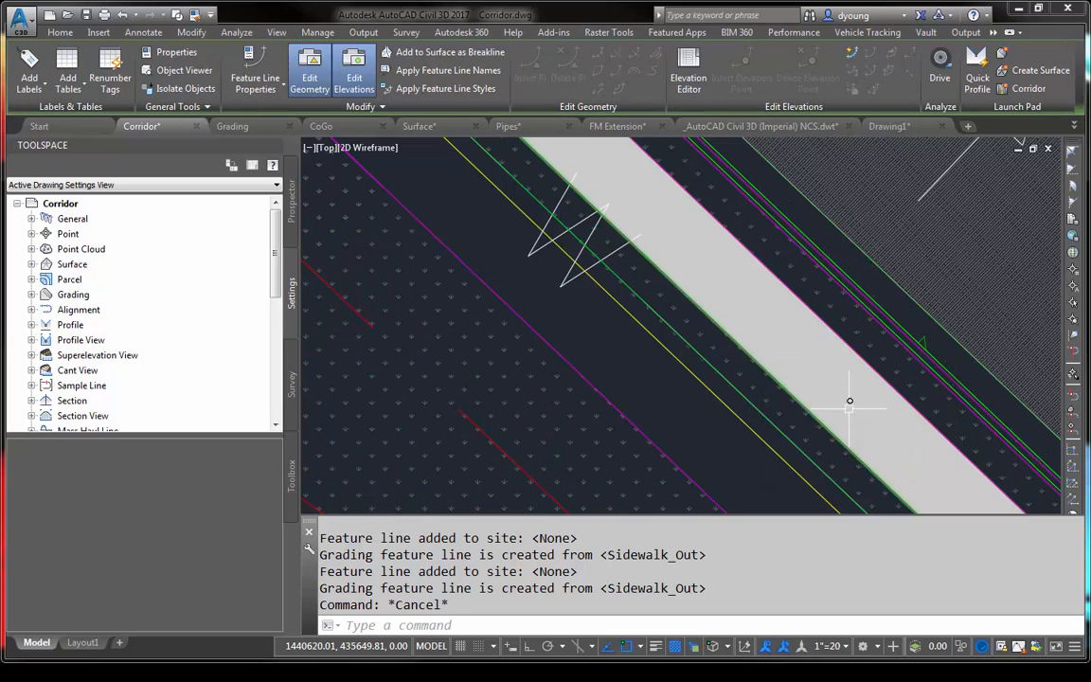
right_click(675, 382)
left_click(728, 383)
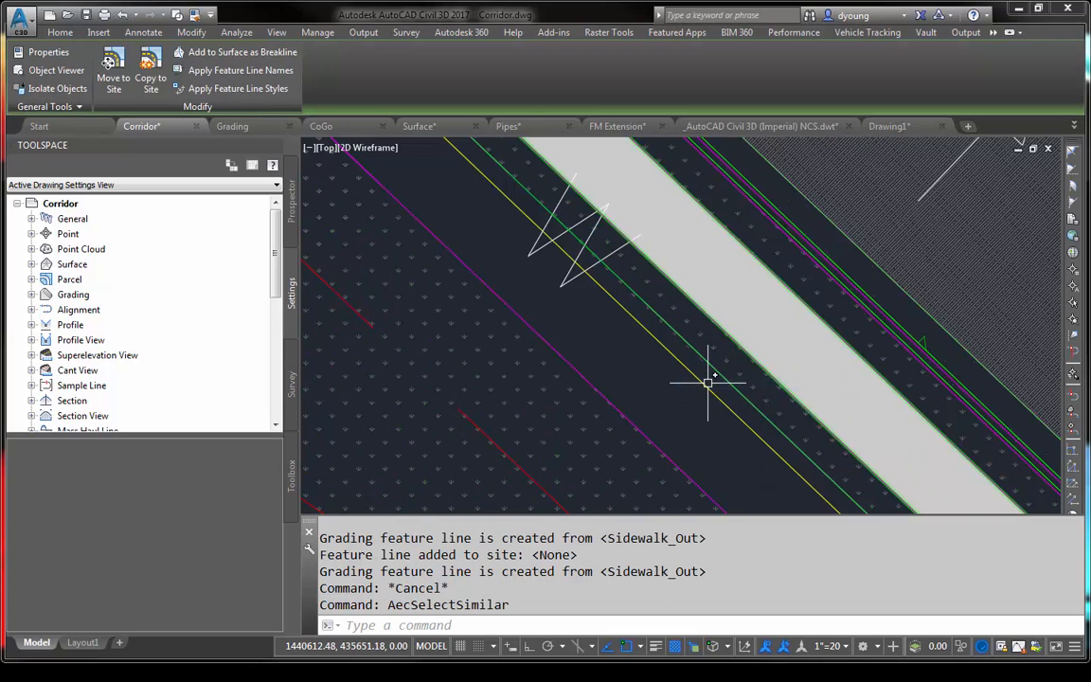
scroll(706, 382, "down", 2)
scroll(707, 382, "down", 5)
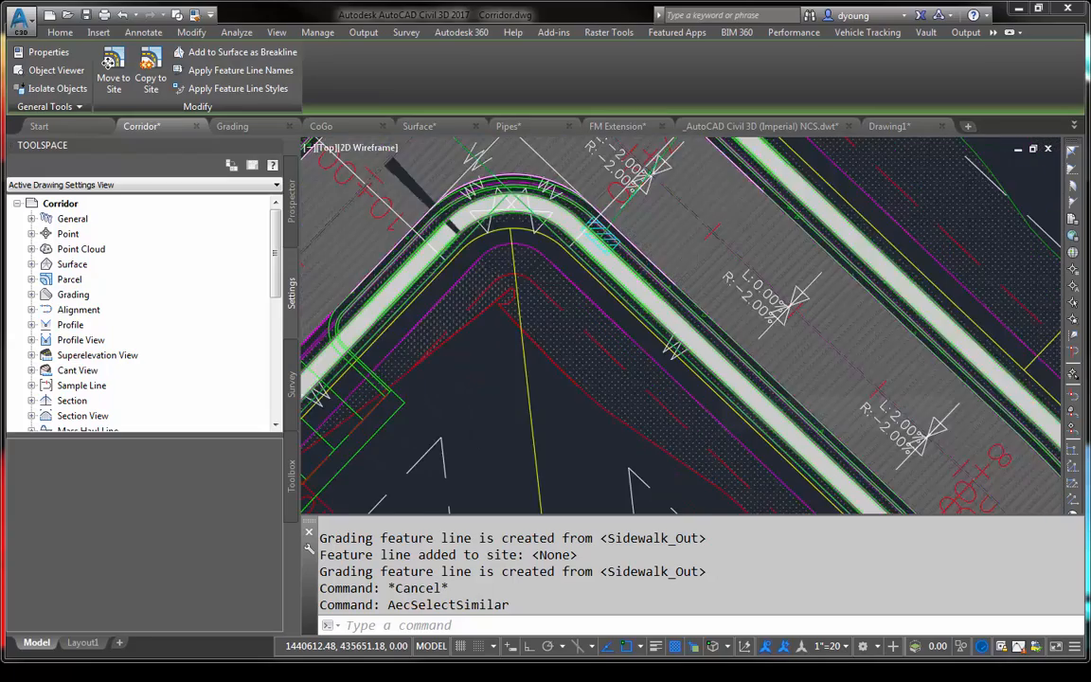
scroll(674, 312, "down", 6)
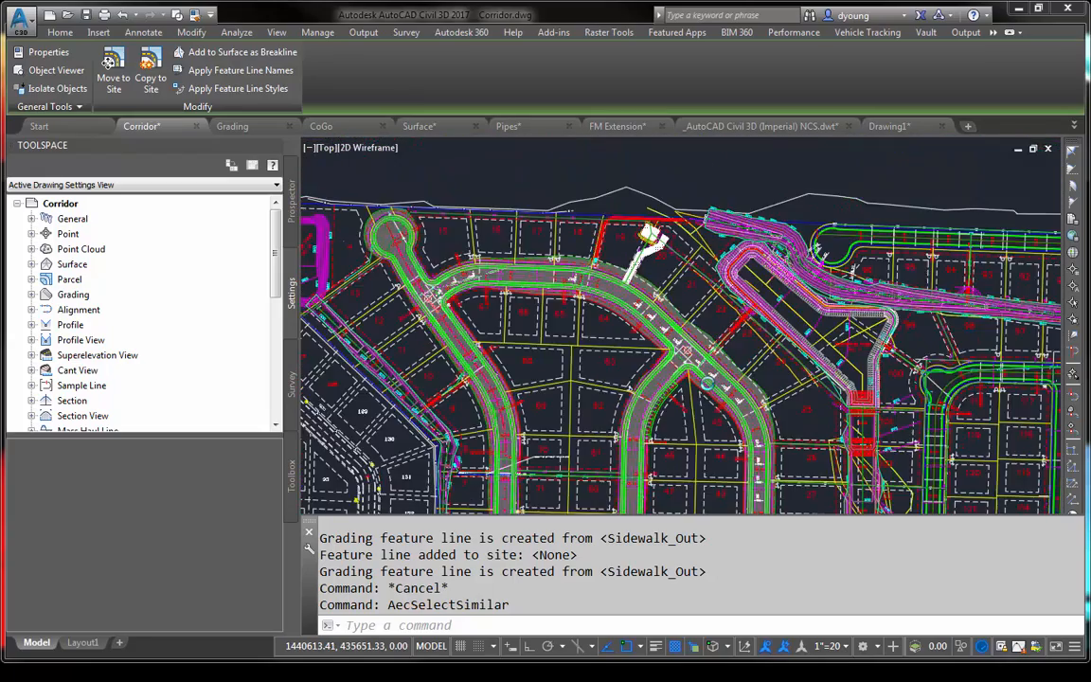
scroll(671, 294, "down", 4)
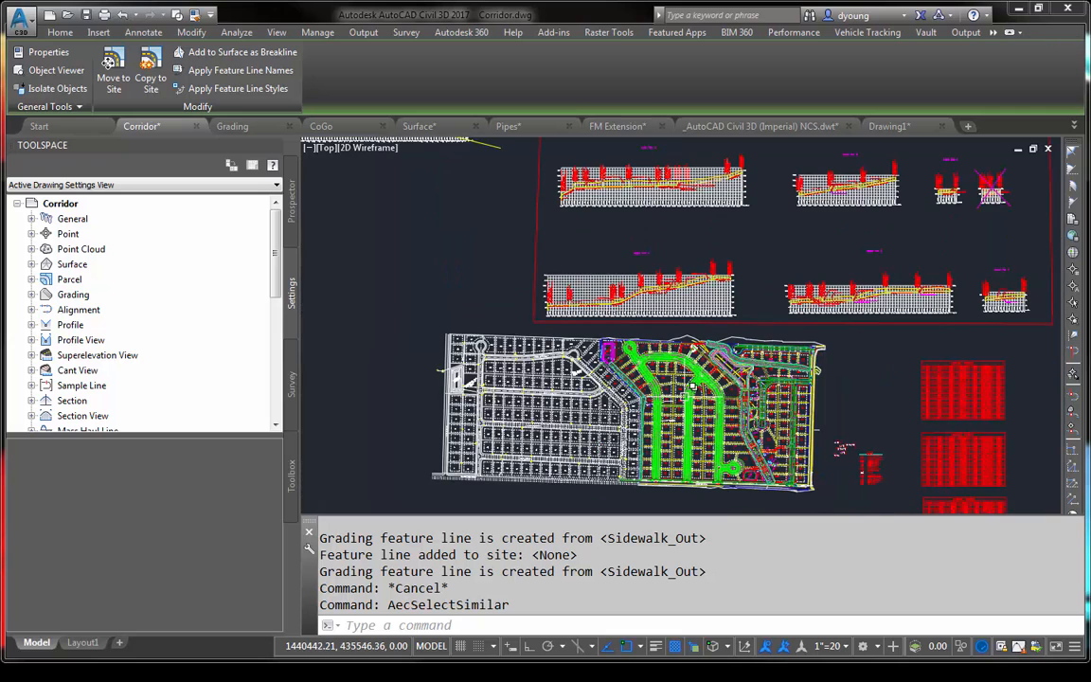
type("m")
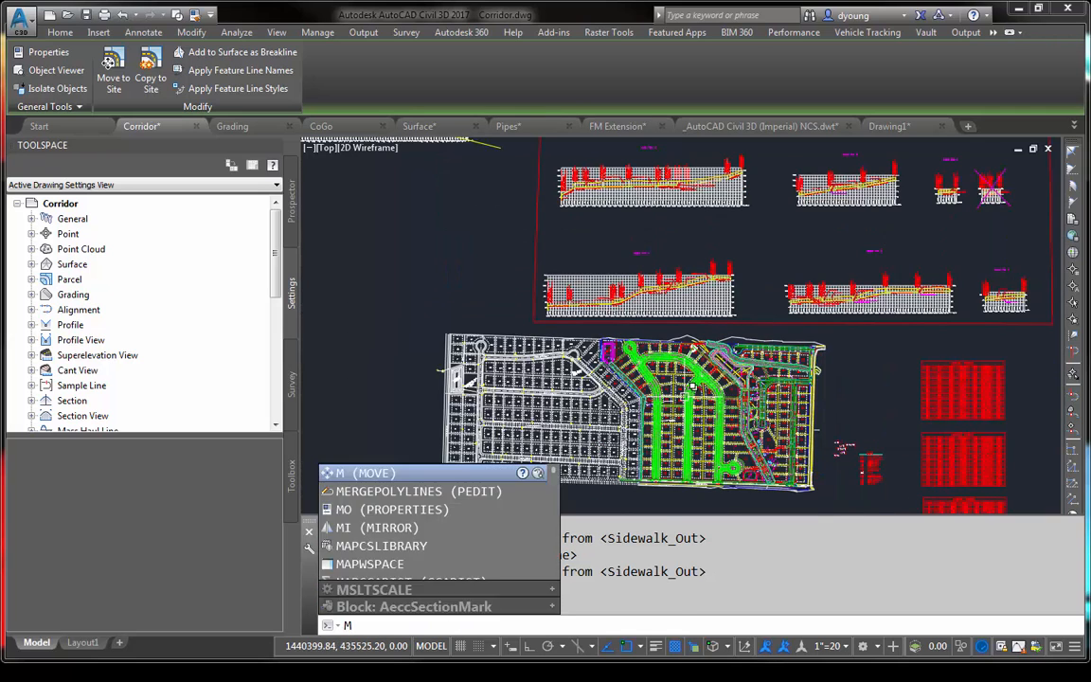
key("Return")
left_click(868, 348)
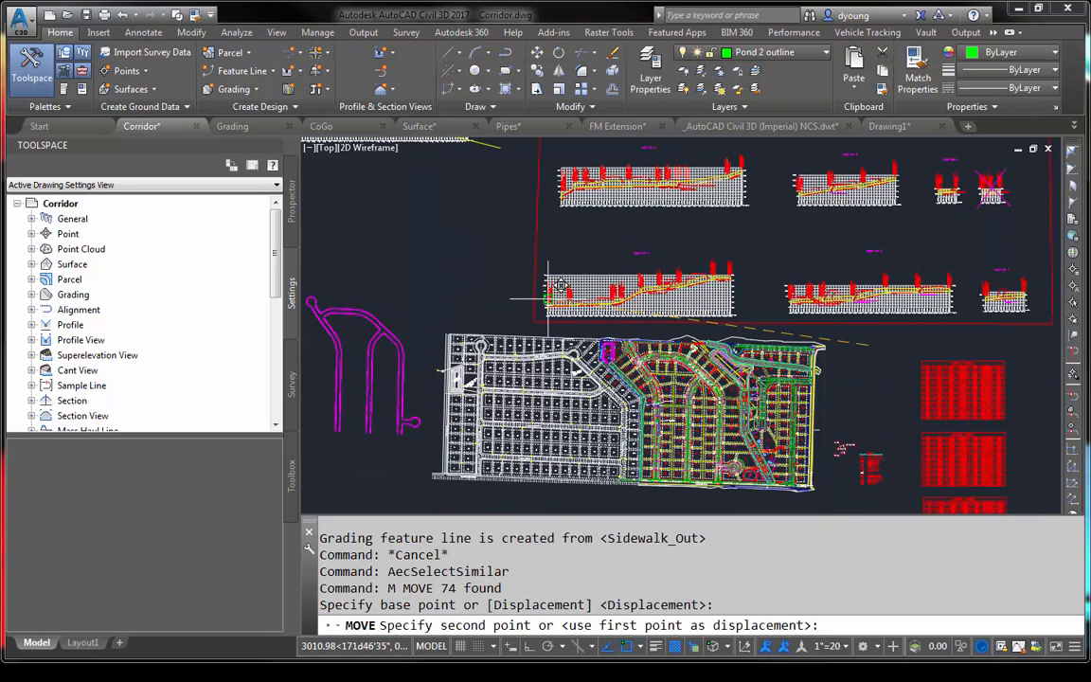
left_click(485, 294)
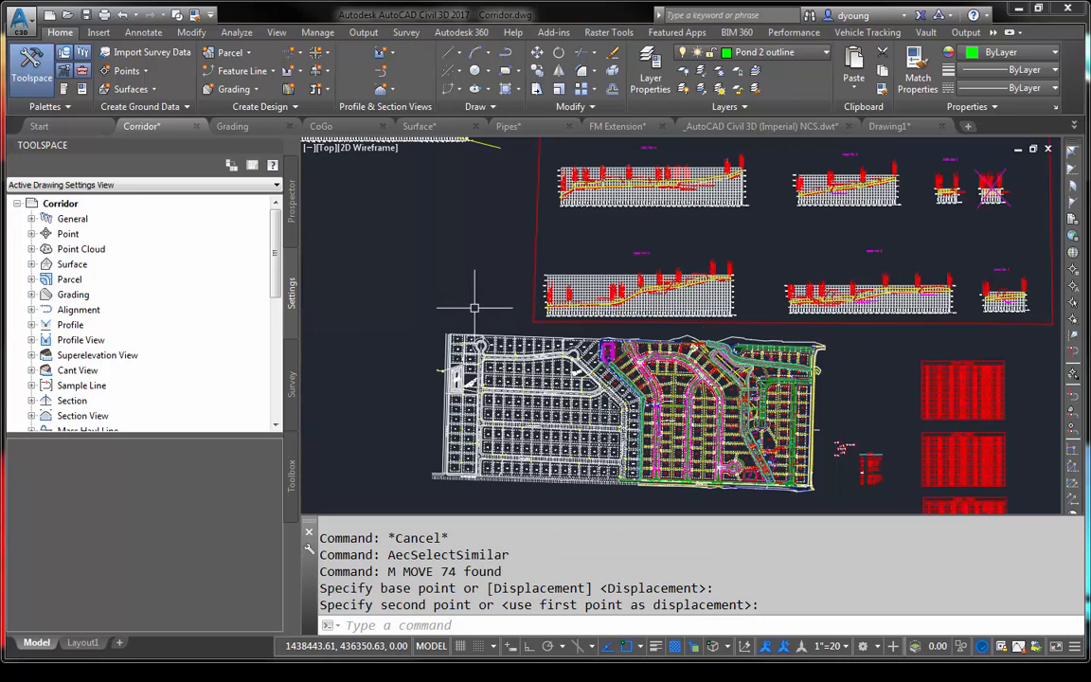
- Look for the sidewalk feature lines across the drawing and zoom to them using the previous selection set
middle_click_drag(475, 305, 664, 306)
scroll(668, 306, "down", 2)
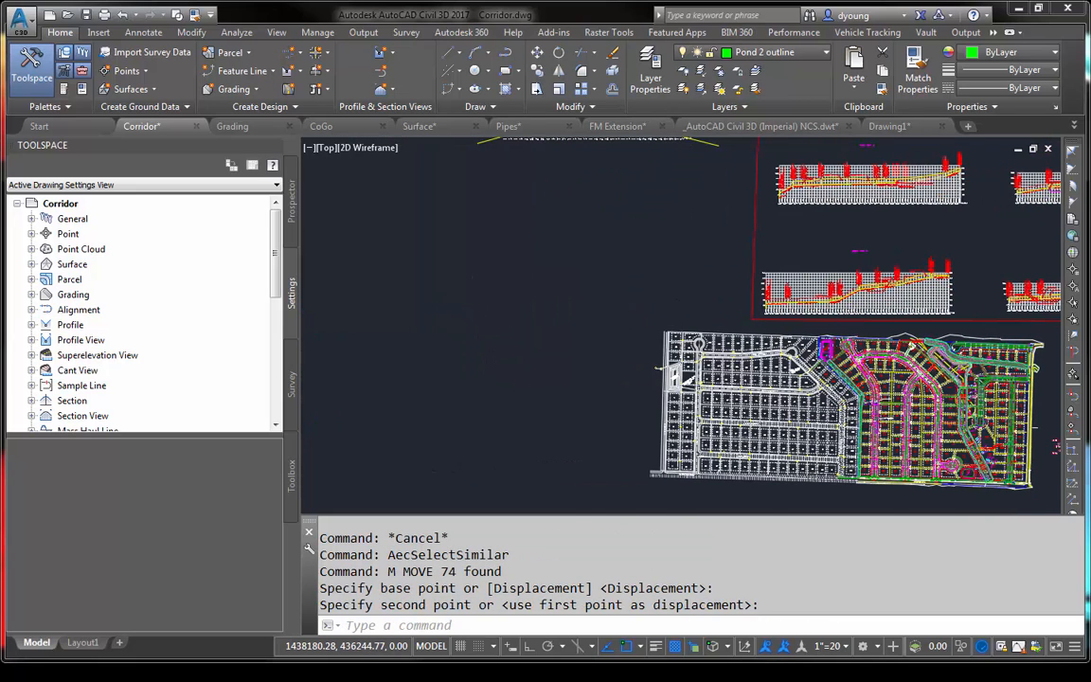
scroll(508, 318, "down", 3)
scroll(506, 318, "down", 3)
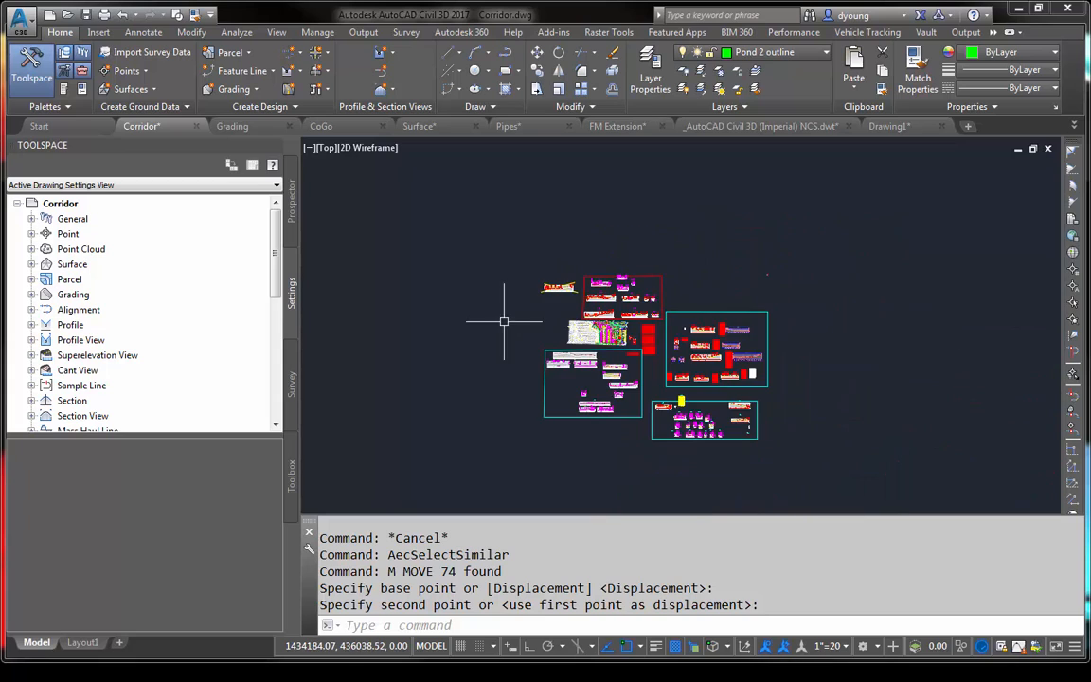
scroll(559, 350, "up", 3)
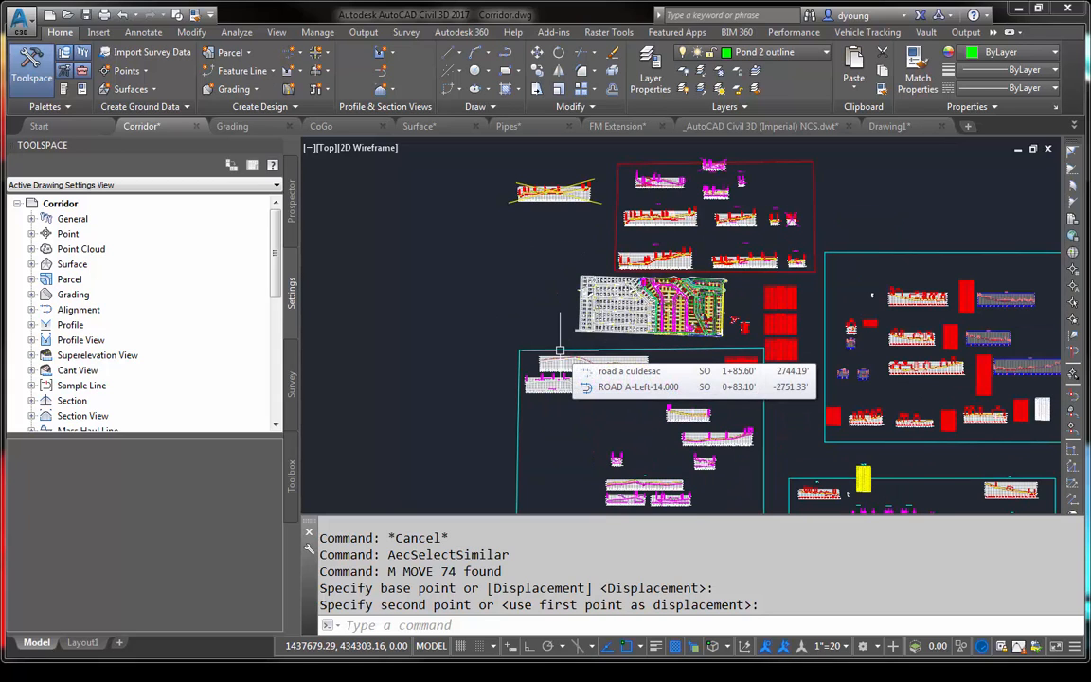
type("z")
key("Return")
type("o")
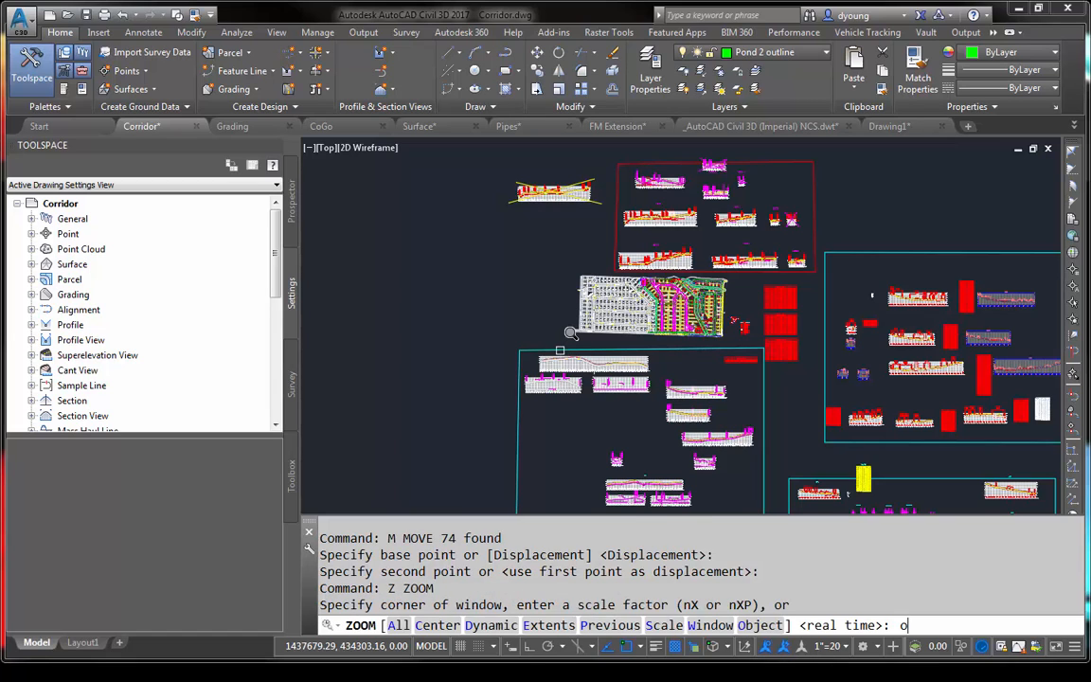
key("Return")
type("p")
key("Return")
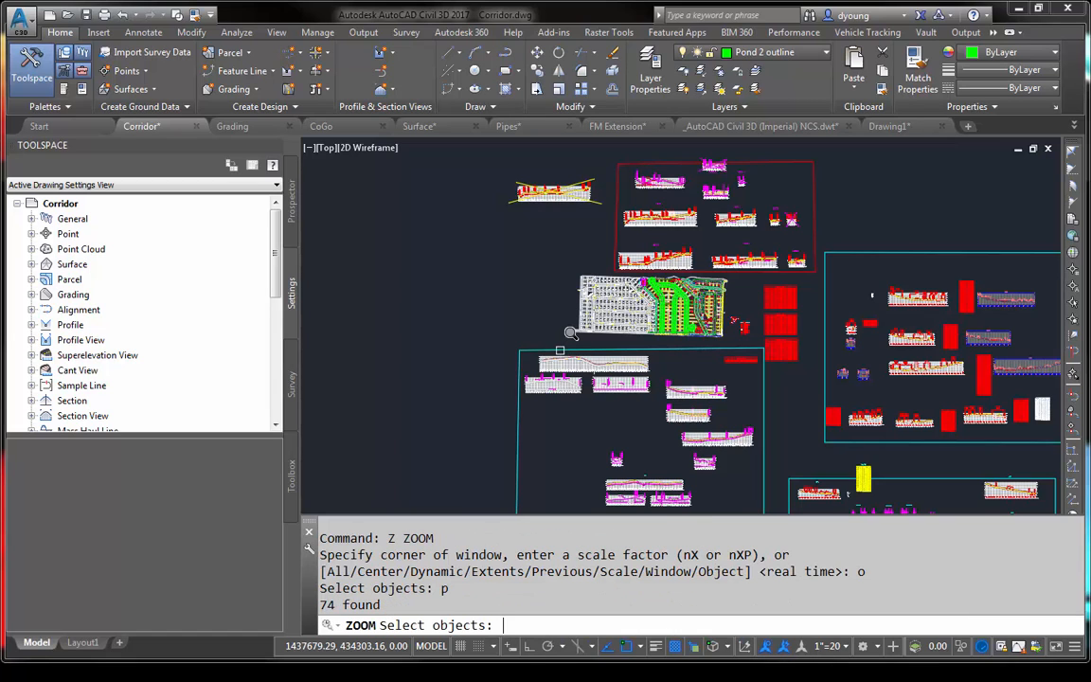
key("Return")
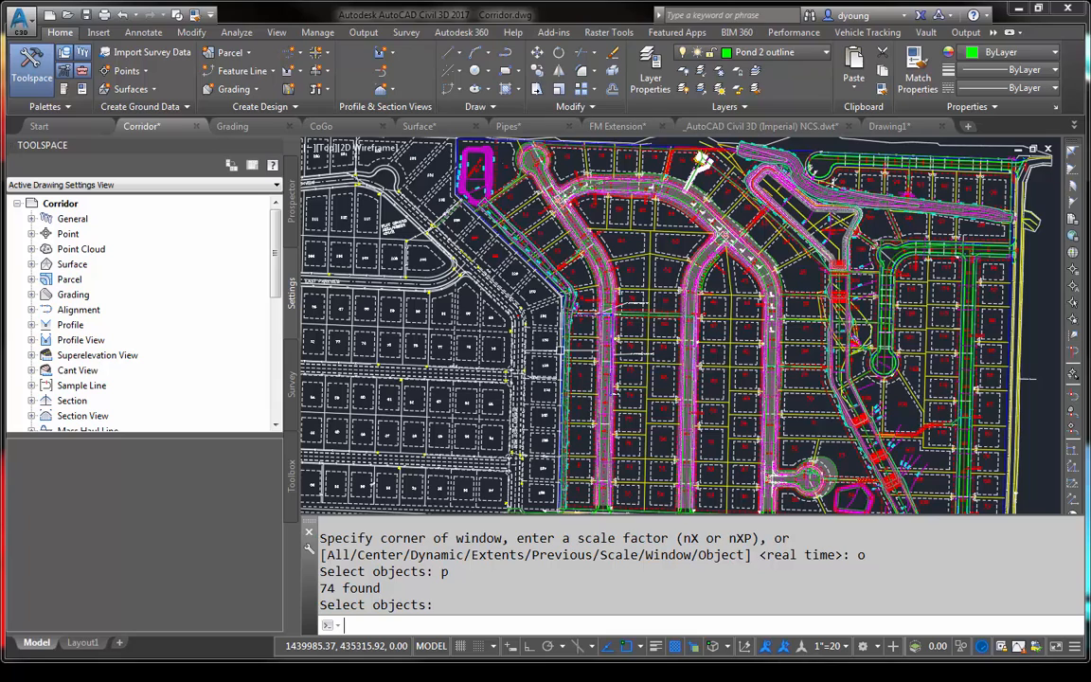
- Select one auto corridor feature line along the road, gather all similar ones and try to move them to the empty area west of the white lot layout
left_click(593, 237)
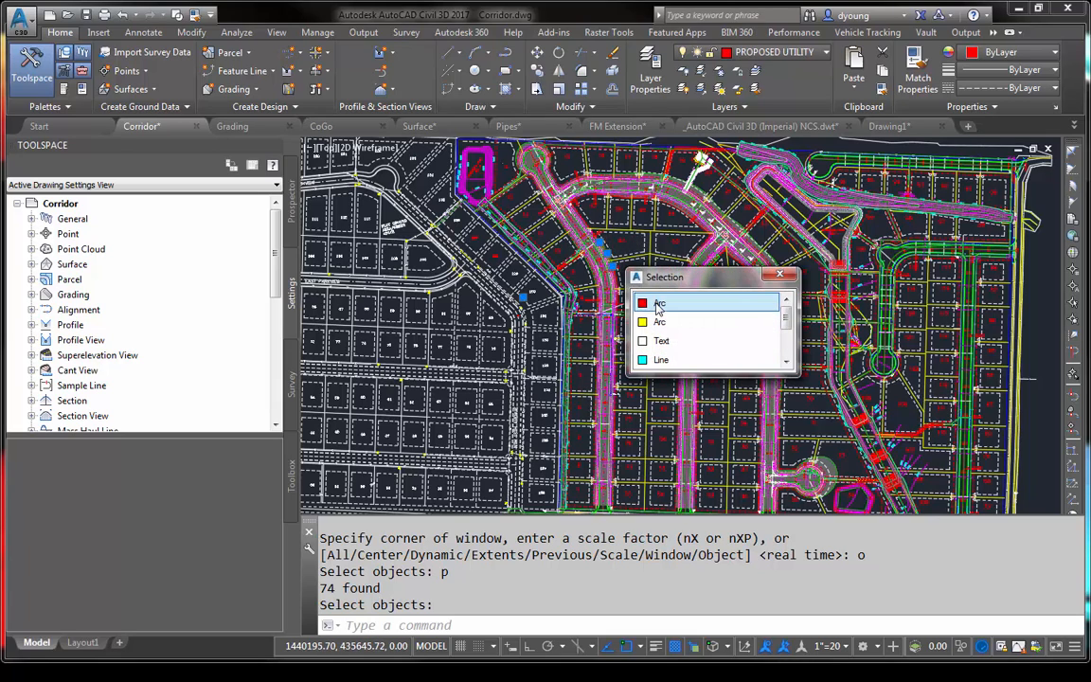
key("Escape")
scroll(597, 237, "up", 6)
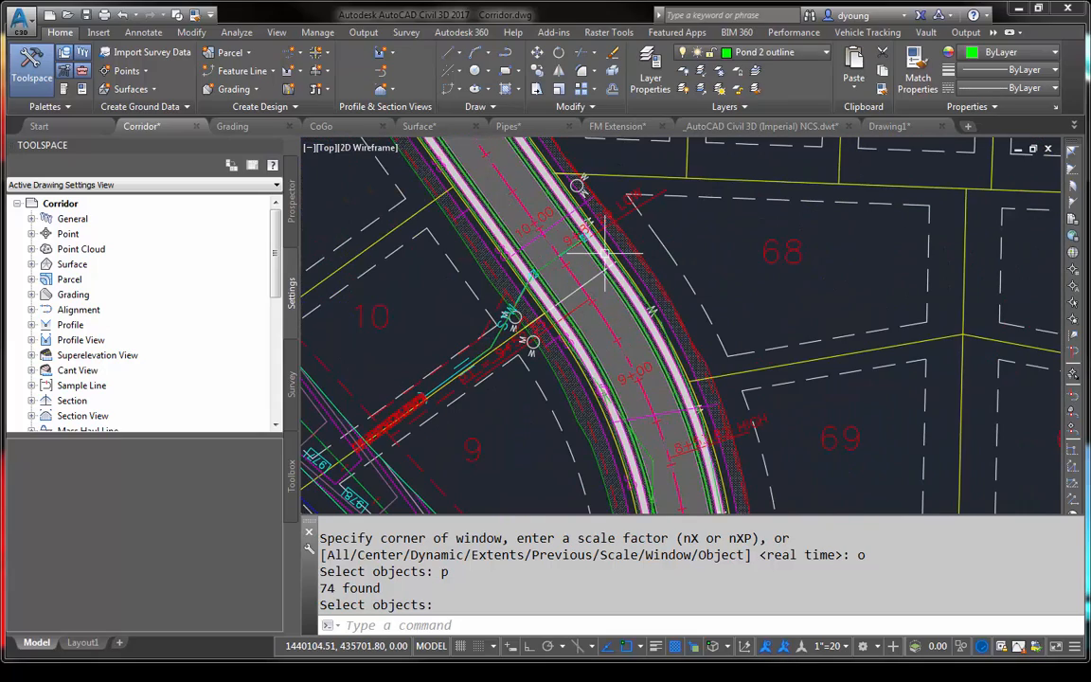
left_click(603, 254)
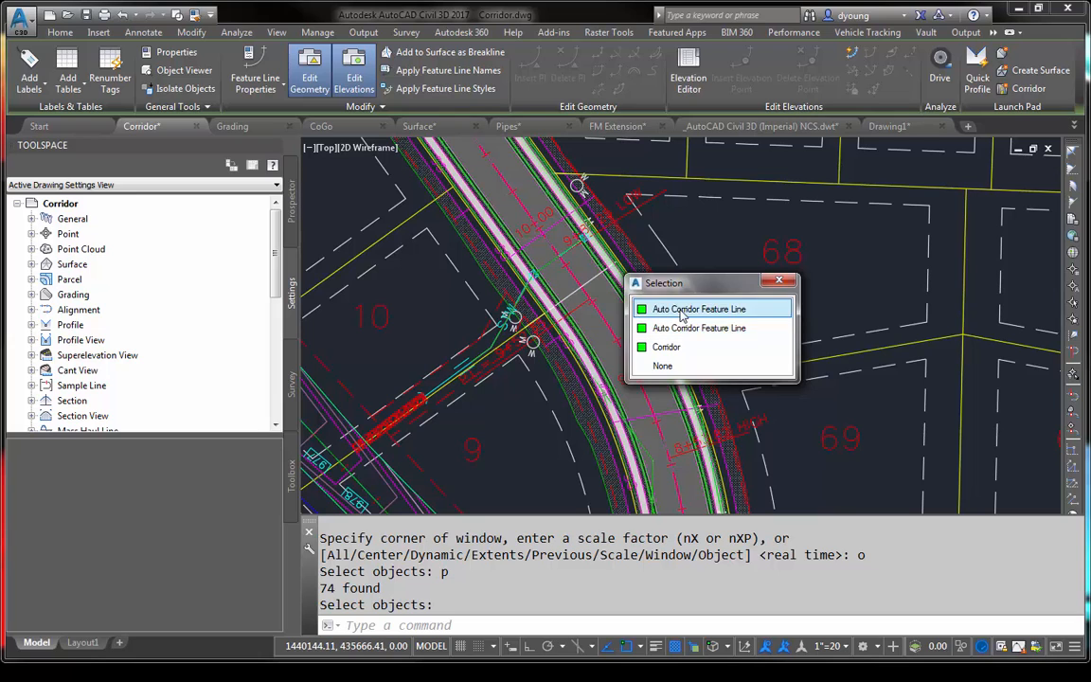
left_click(680, 311)
right_click(680, 313)
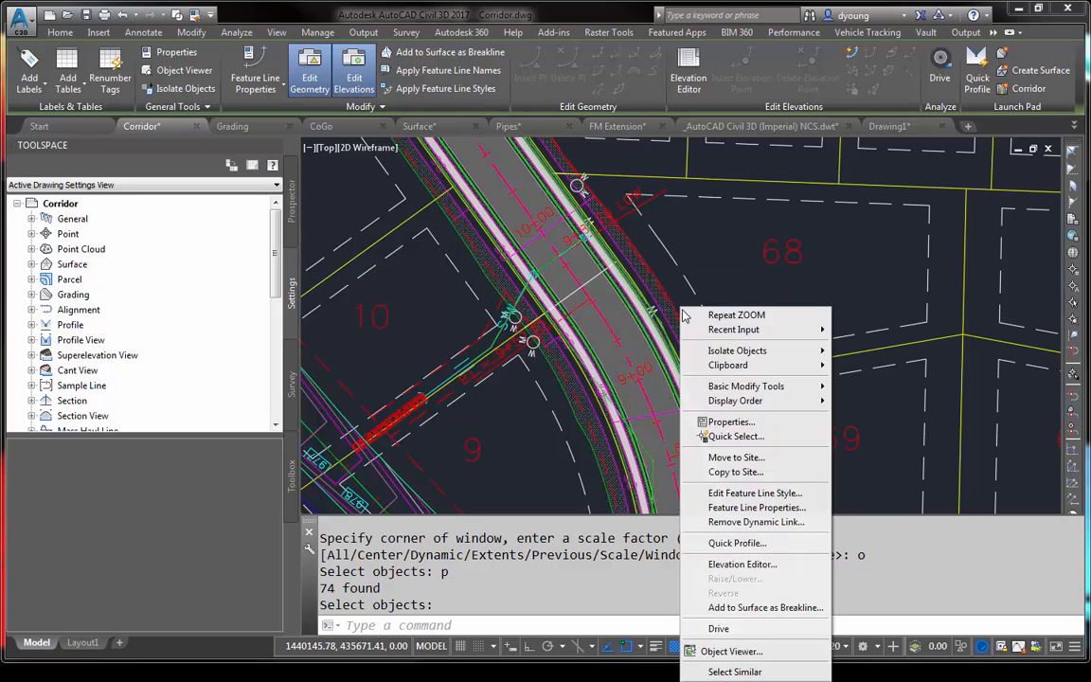
left_click(738, 671)
scroll(750, 360, "down", 5)
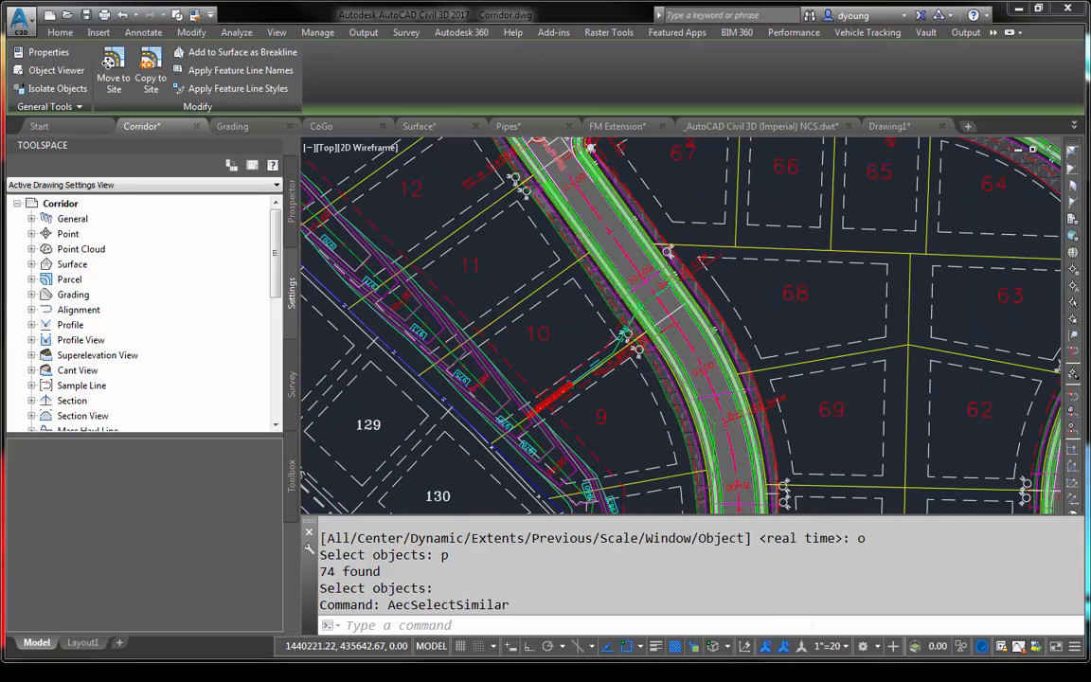
scroll(824, 364, "down", 4)
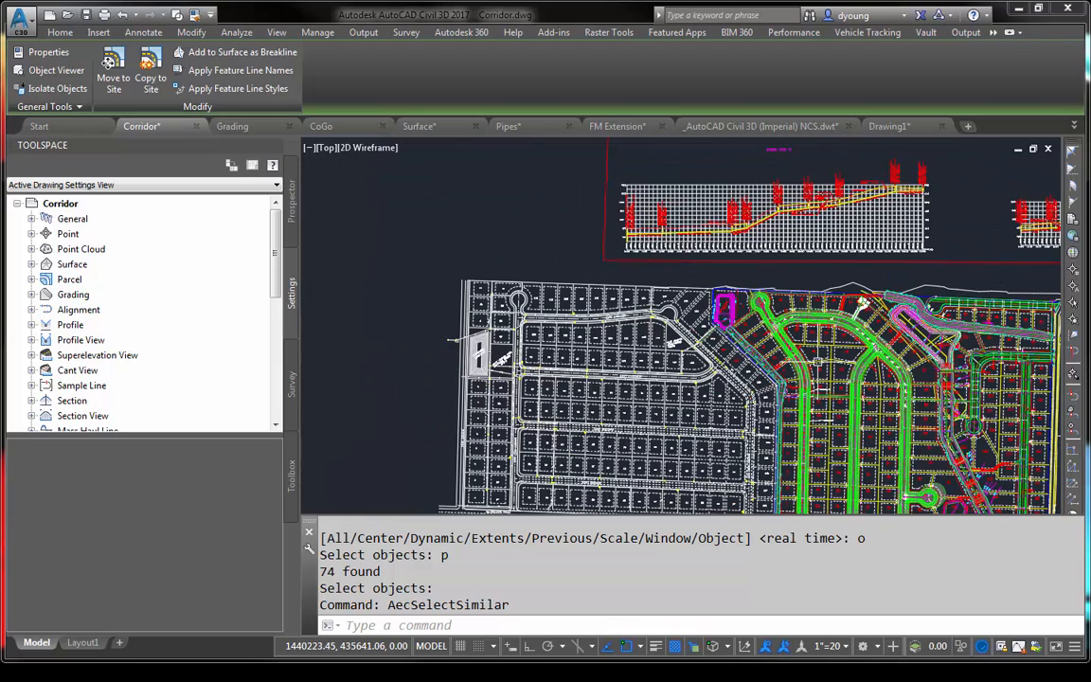
type("m")
key("Return")
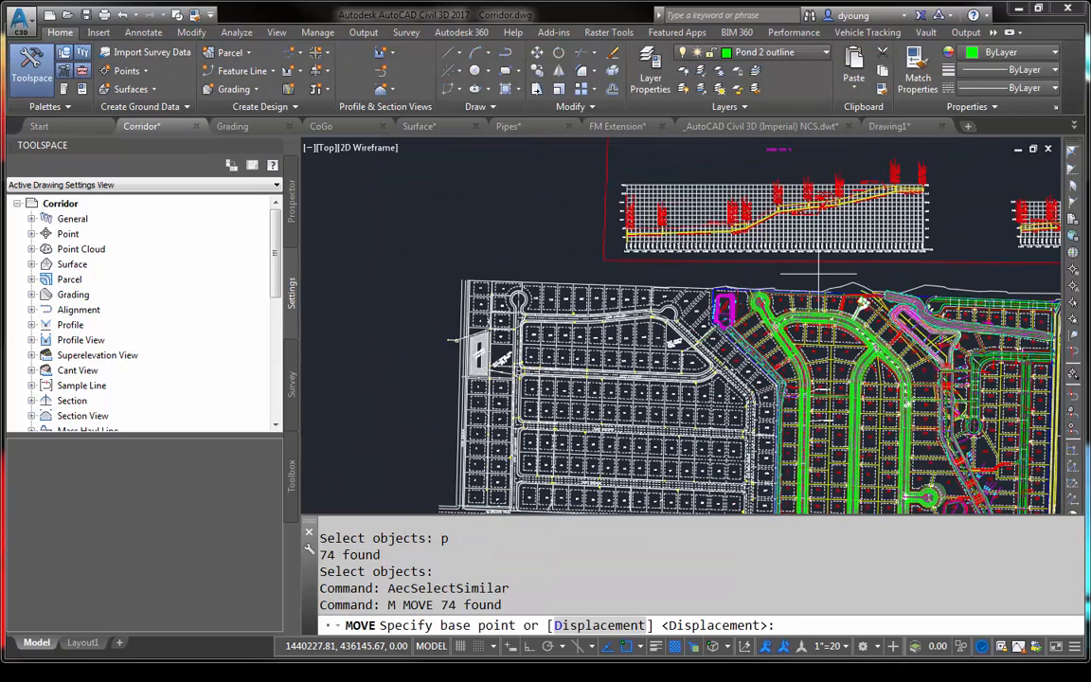
left_click(818, 275)
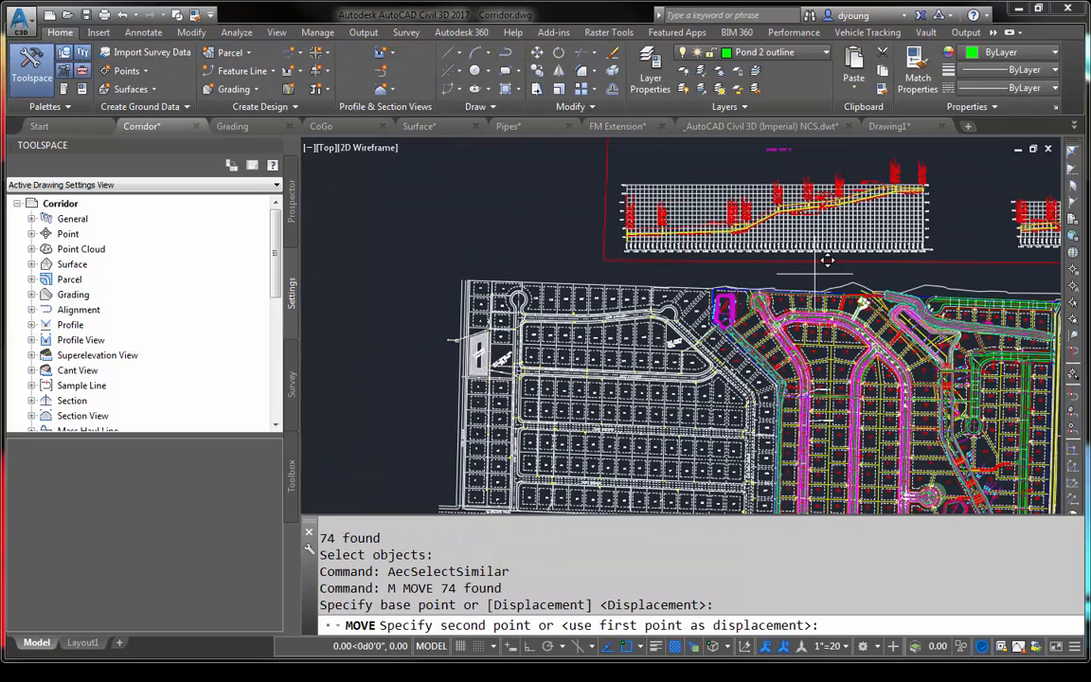
left_click(336, 221)
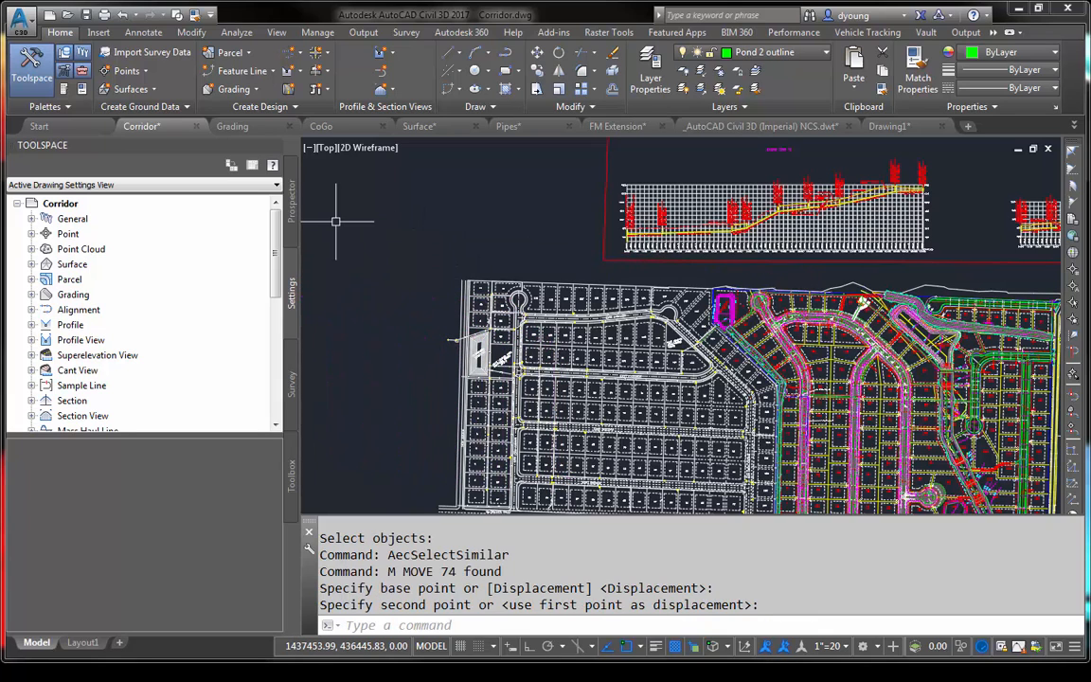
- Gather the auto corridor feature lines with Select Similar and copy them to the empty area west of the white lot layout
scroll(367, 228, "down", 4)
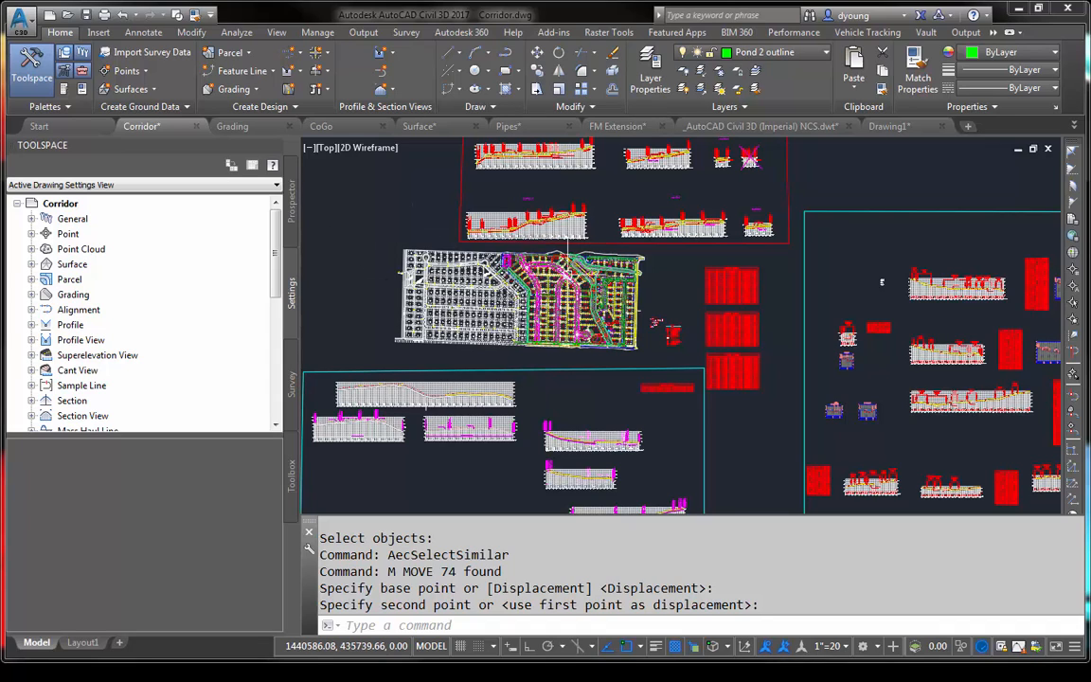
left_click(579, 301)
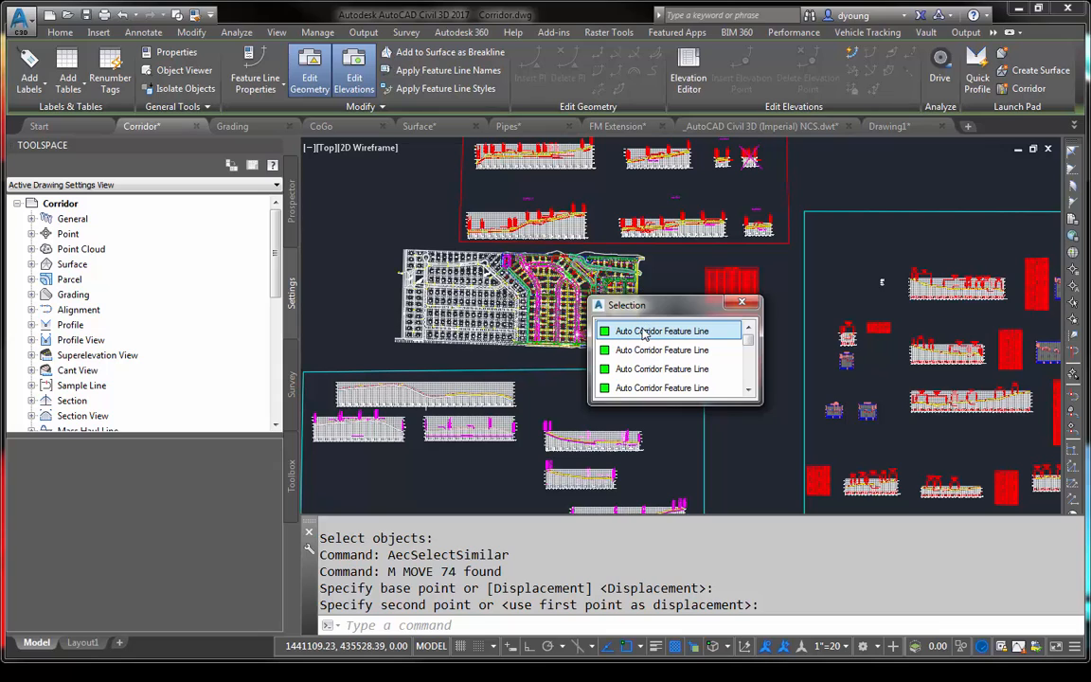
right_click(663, 288)
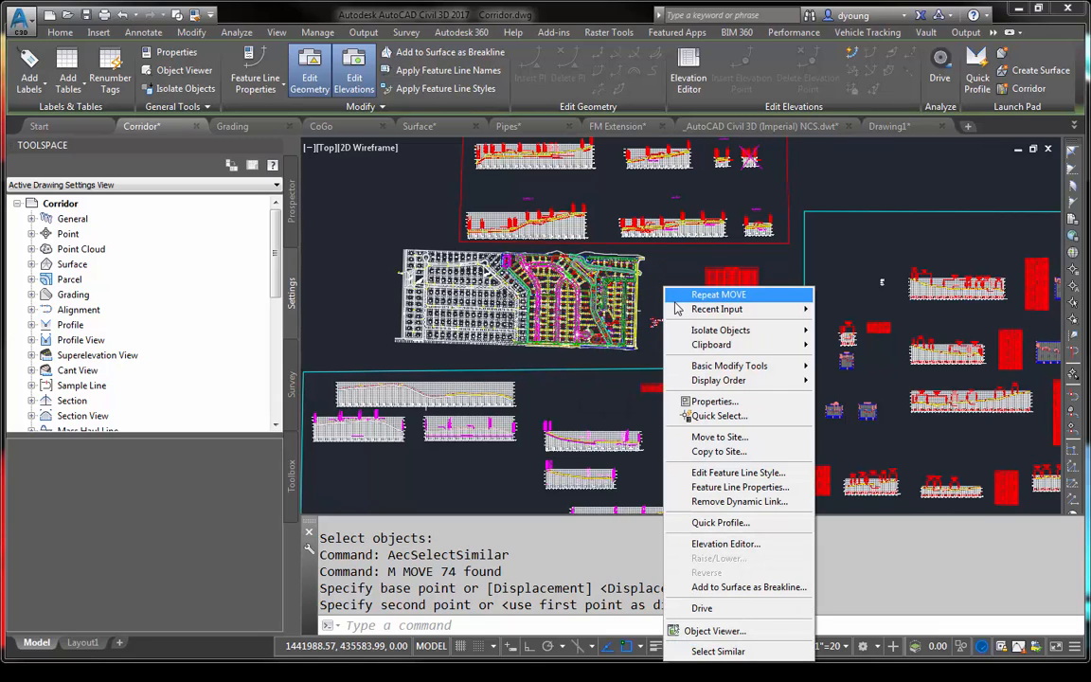
left_click(706, 652)
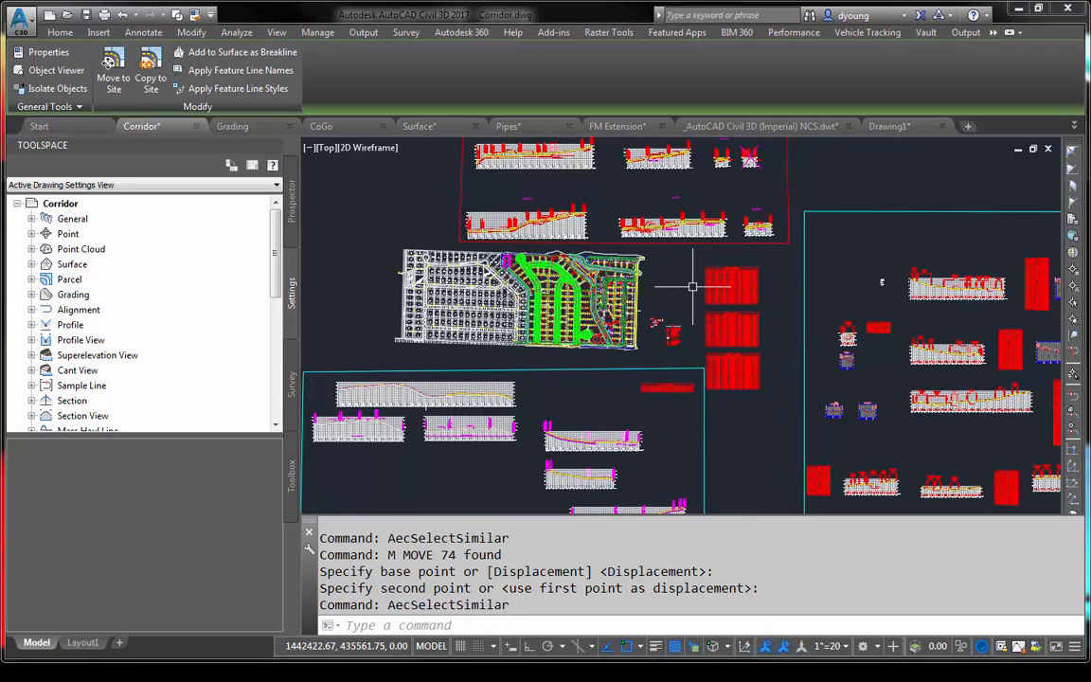
type("c")
key("Return")
left_click(675, 277)
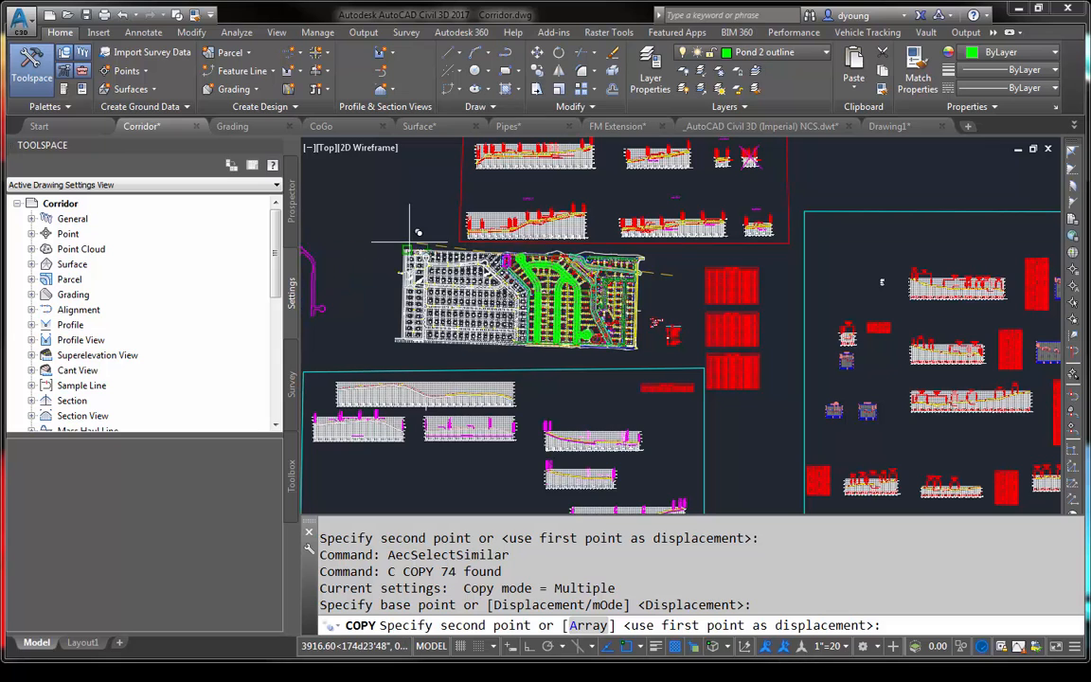
left_click(419, 228)
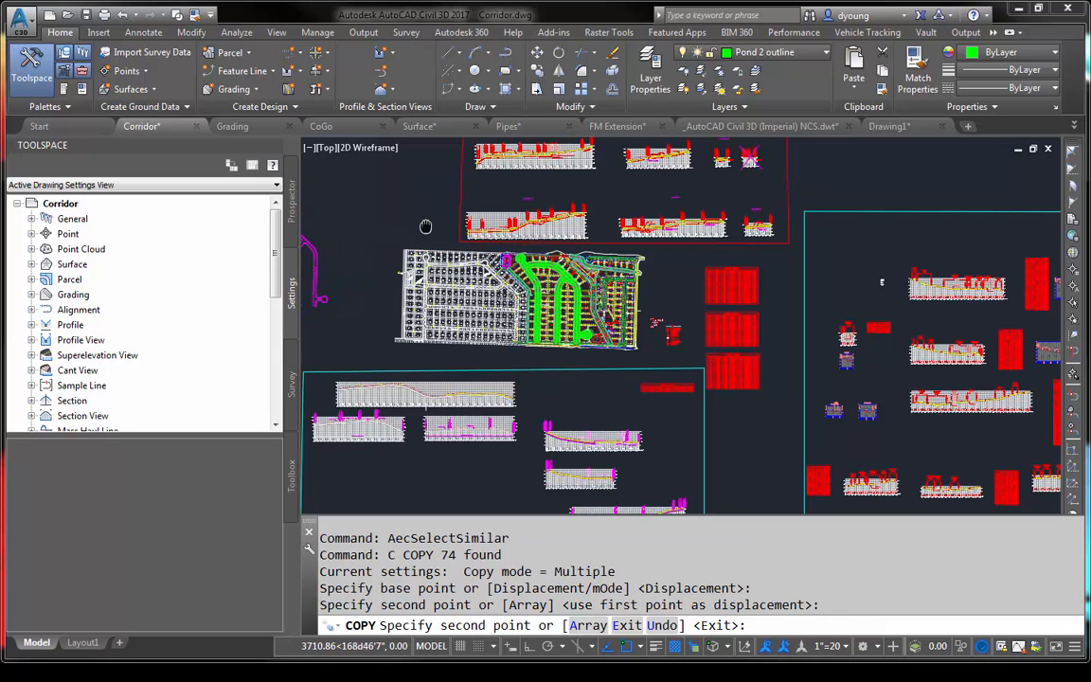
middle_click_drag(425, 226, 687, 234)
key("Escape")
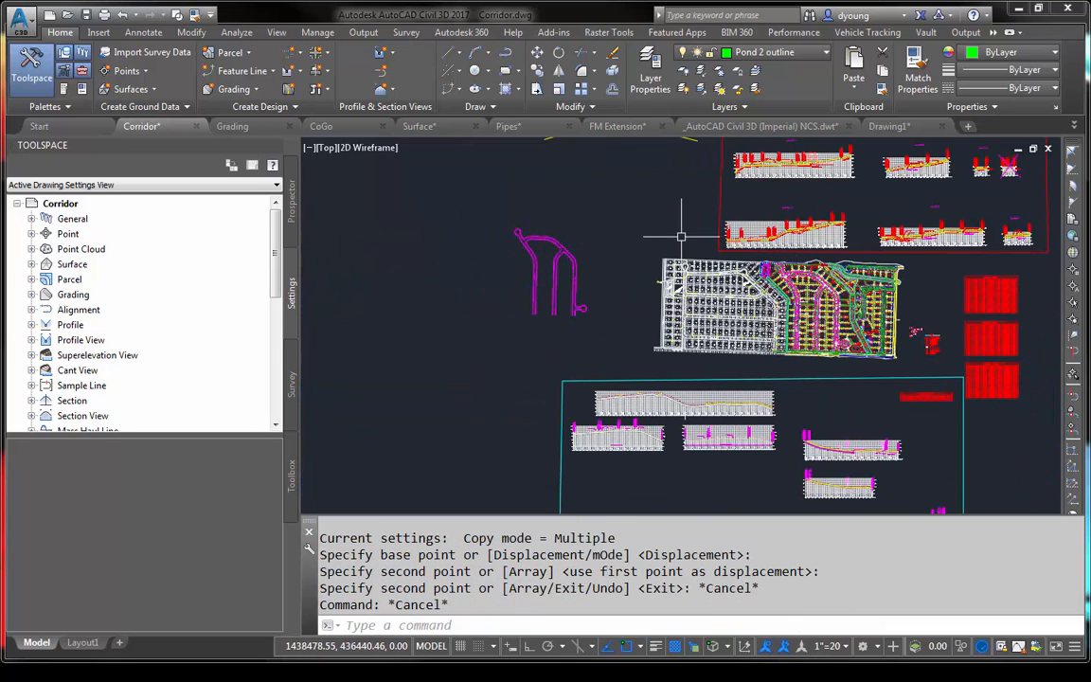
- Zoom to a window around the copied sidewalk feature lines and examine them up close
type("z")
key("Return")
left_click(511, 224)
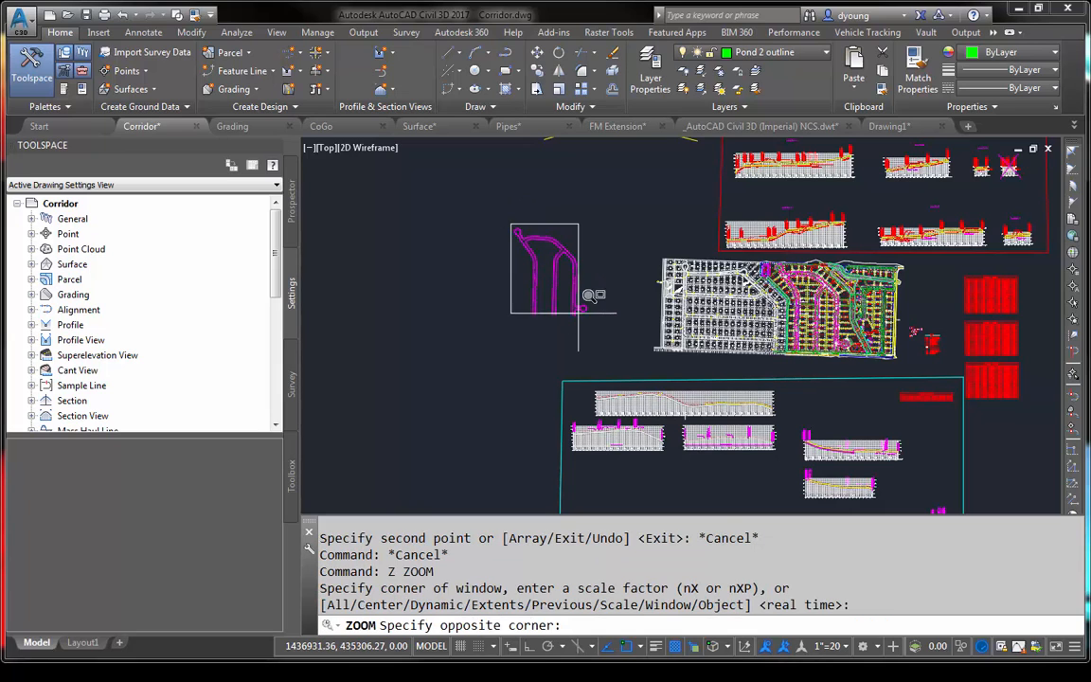
left_click(579, 314)
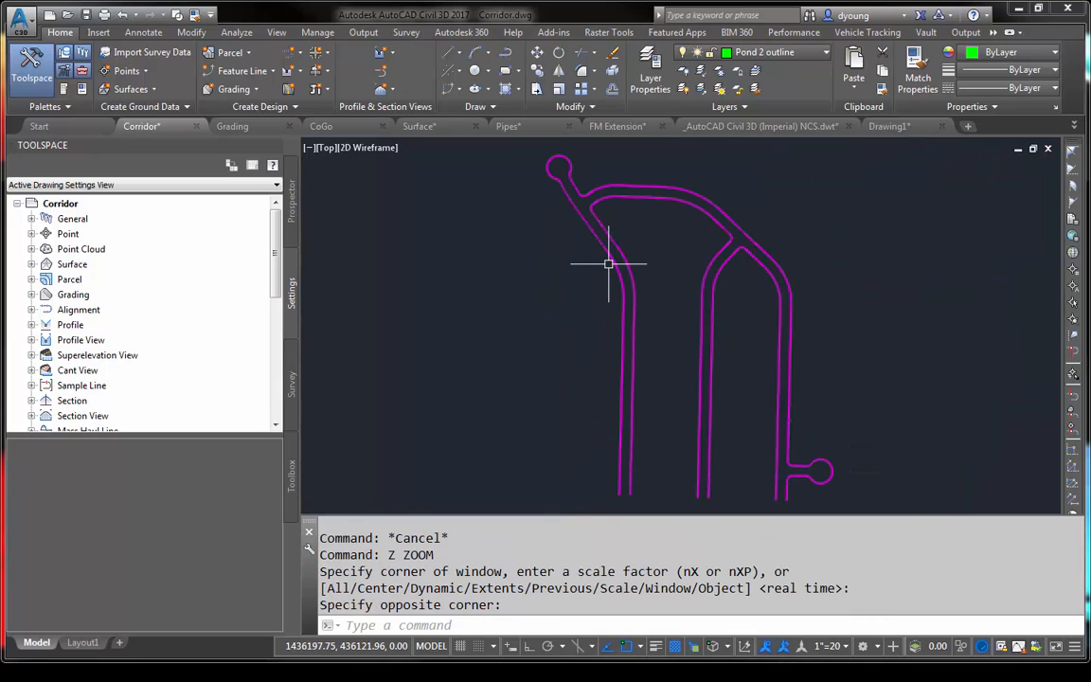
scroll(609, 264, "up", 3)
mouse_move(609, 262)
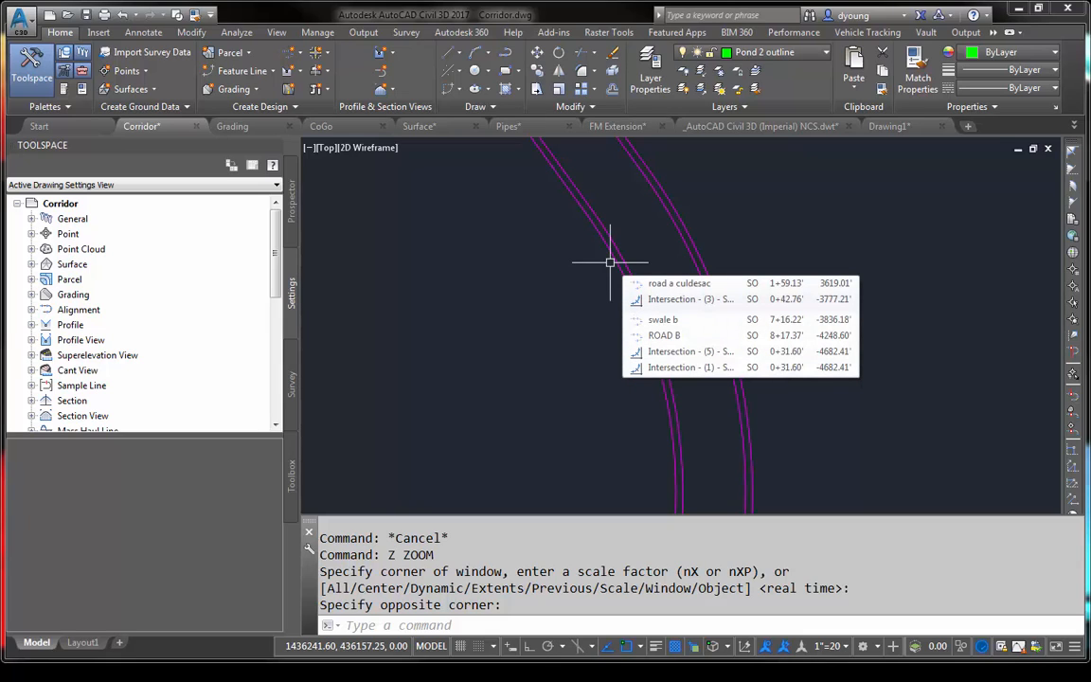
- Switch to the Pipes drawing and look over the Sanitary Line A and Alignment - (STORM) - (1) PROFILE profile views
left_click(509, 126)
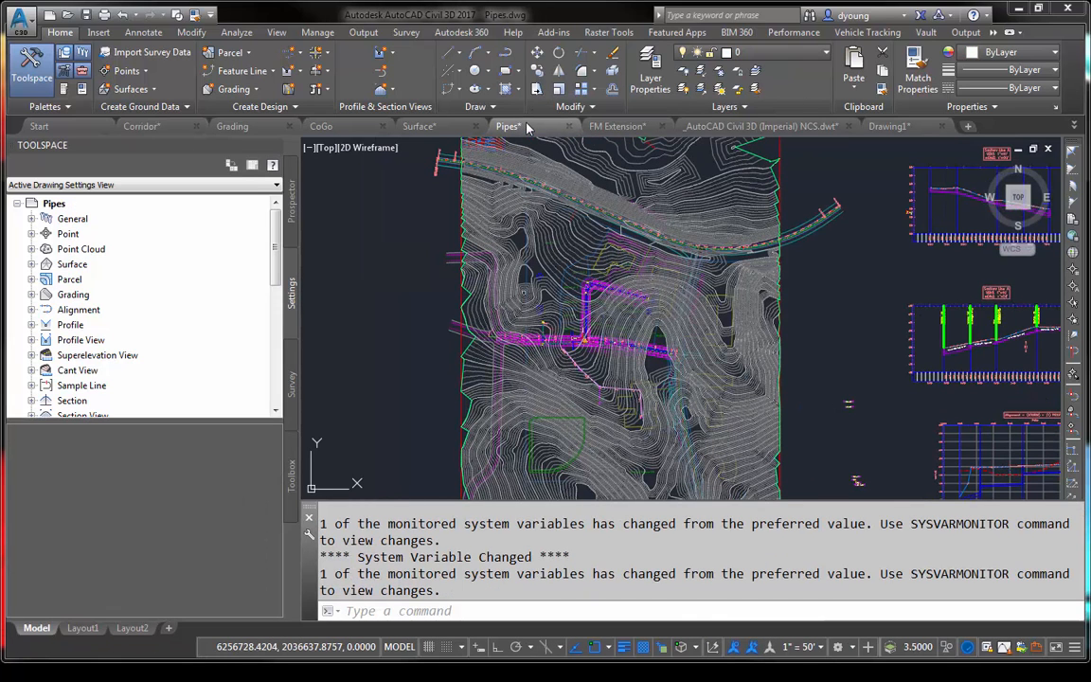
mouse_move(900, 384)
middle_mouse_down()
mouse_move(606, 365)
mouse_move(569, 348)
middle_mouse_up()
scroll(644, 322, "up", 5)
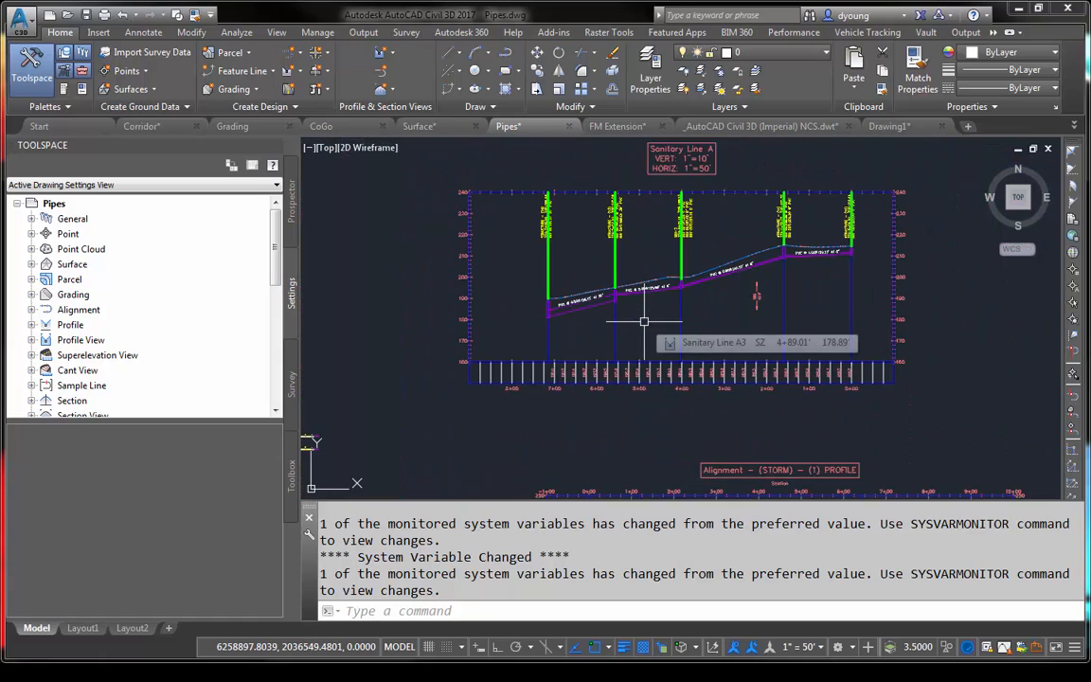
scroll(587, 292, "up", 2)
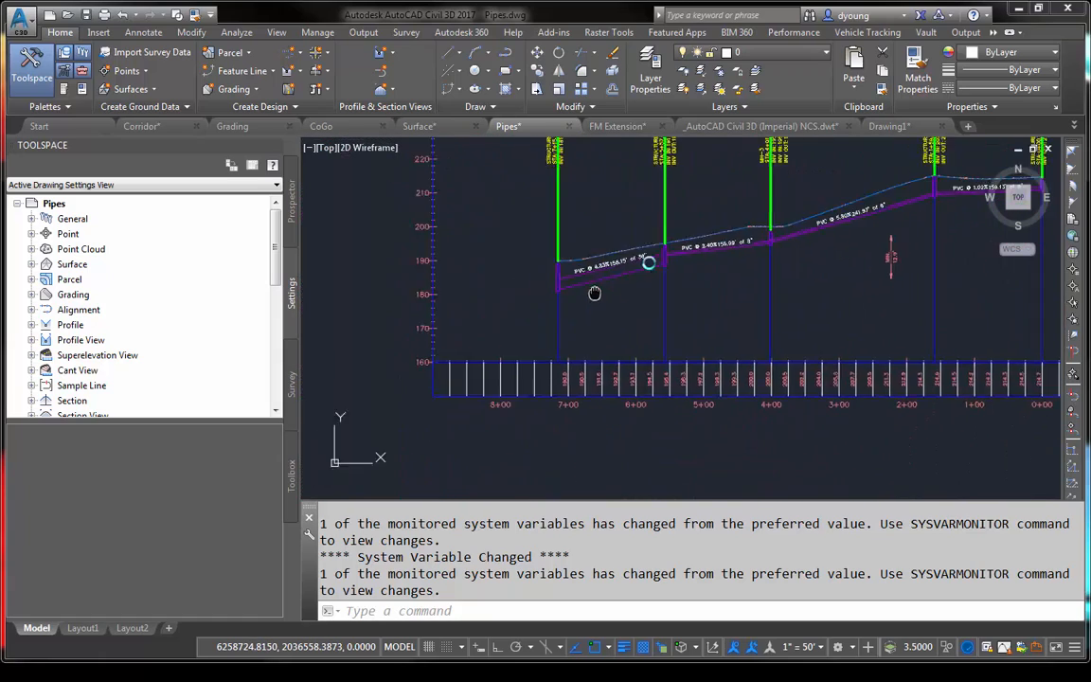
middle_click_drag(587, 293, 799, 370)
scroll(798, 370, "down", 6)
scroll(745, 434, "up", 2)
middle_click_drag(744, 435, 644, 129)
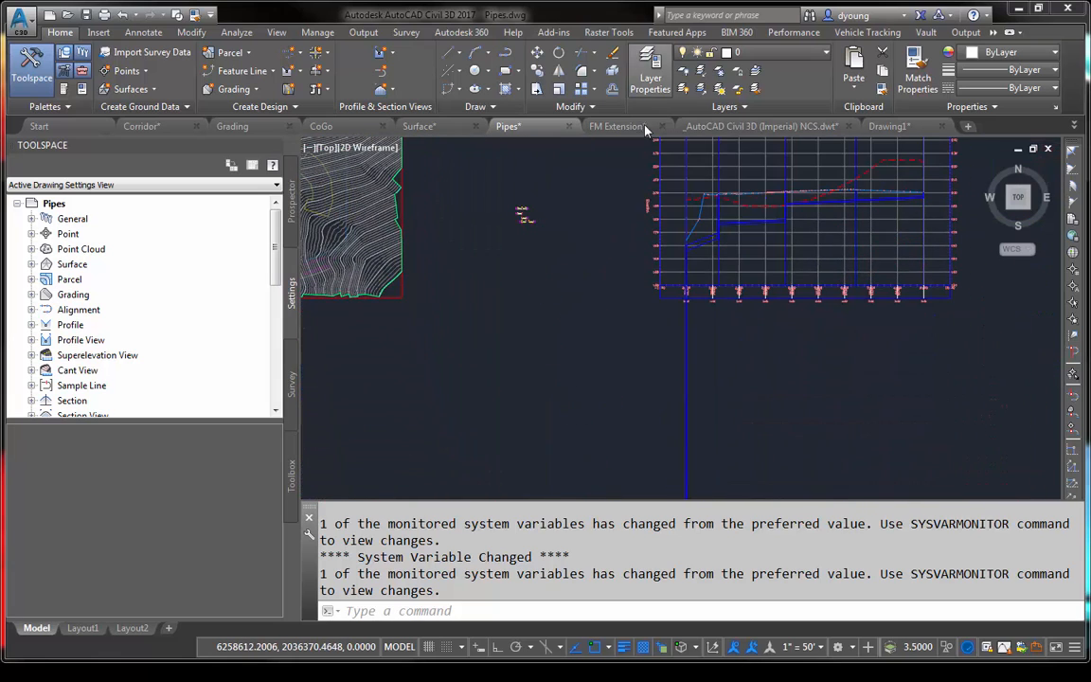
scroll(655, 224, "down", 6)
scroll(657, 229, "down", 3)
scroll(662, 307, "up", 7)
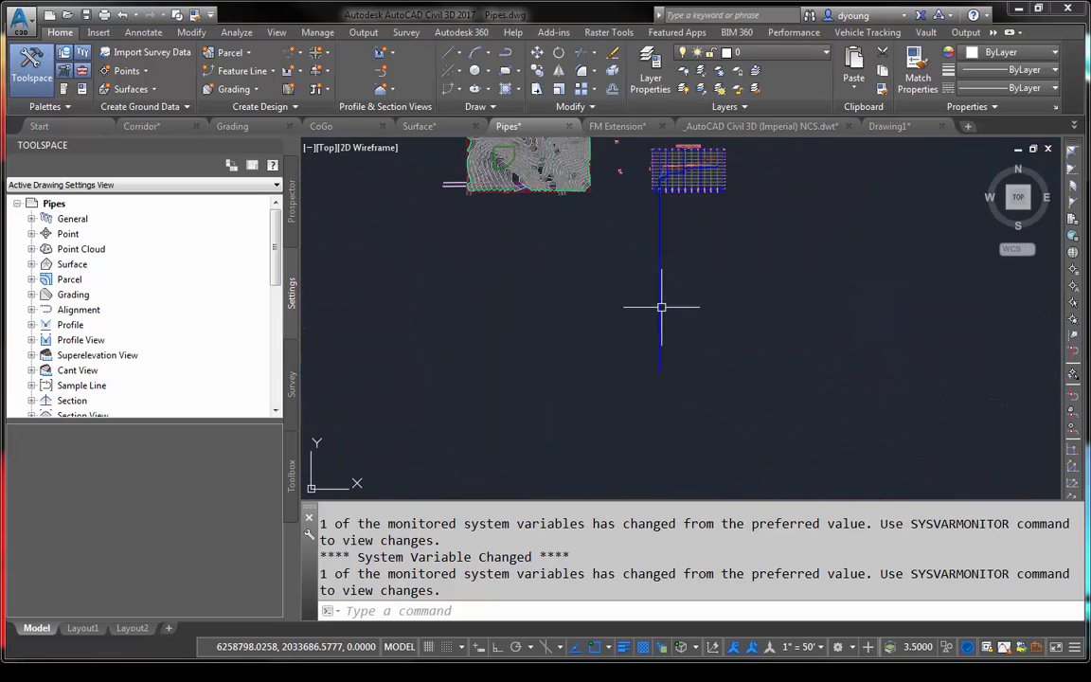
mouse_move(691, 315)
middle_mouse_down()
mouse_move(690, 231)
mouse_move(661, 469)
middle_mouse_up()
middle_click_drag(727, 186, 628, 398)
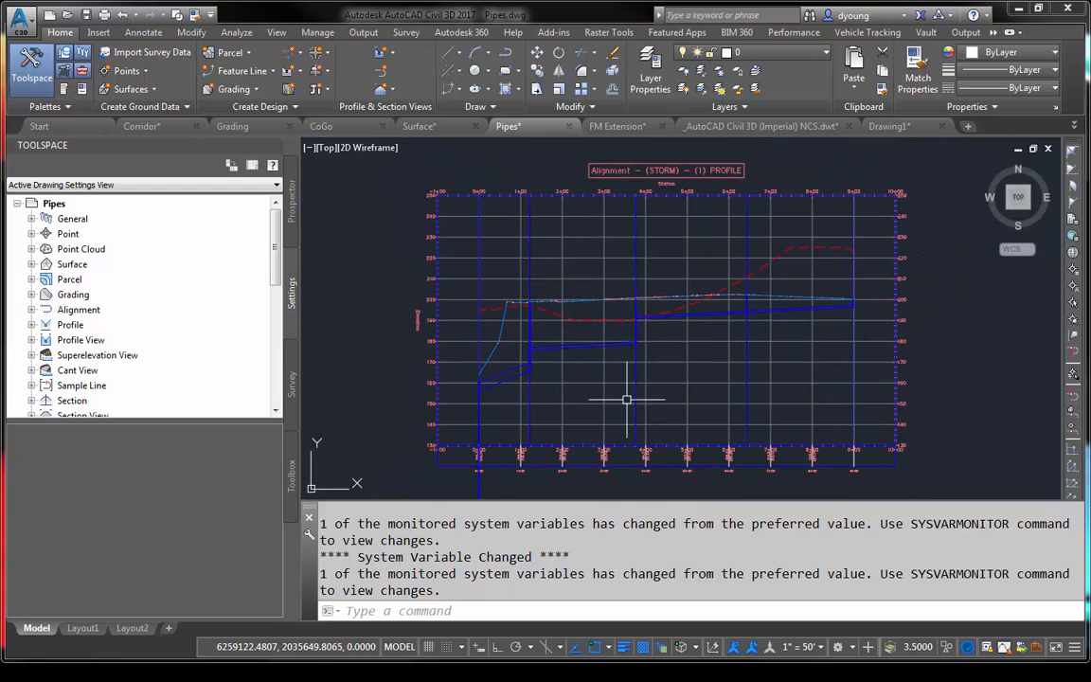
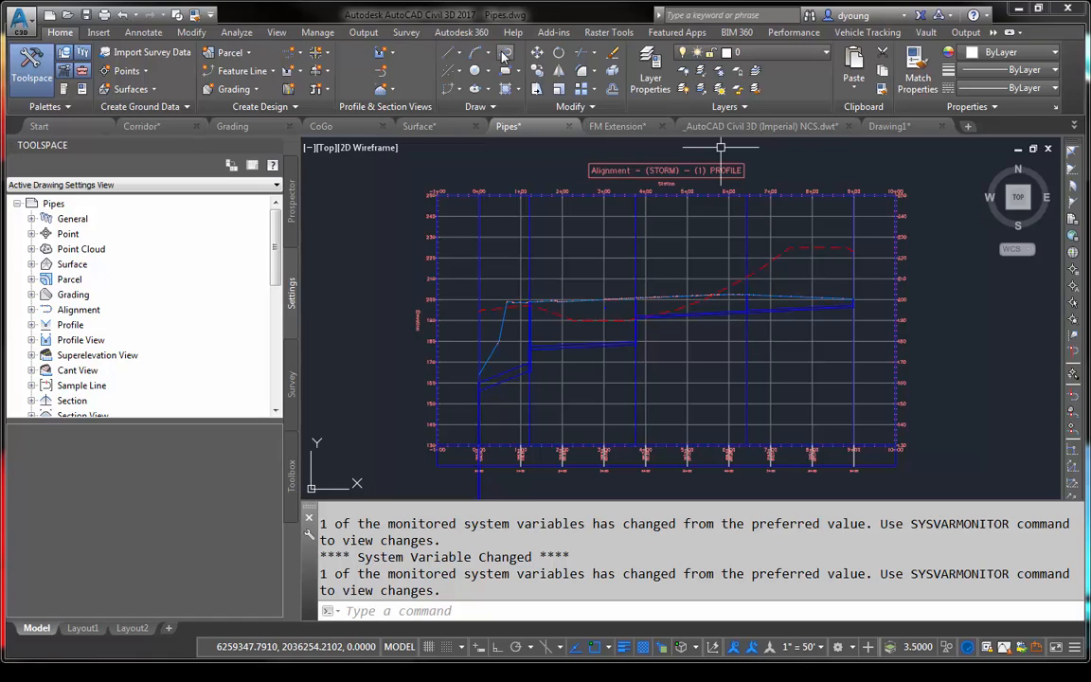
- Attach Corridor Template.dwt from the Tips and Tricks folder as a referenced template and update the Pipes drawing with it
left_click(318, 32)
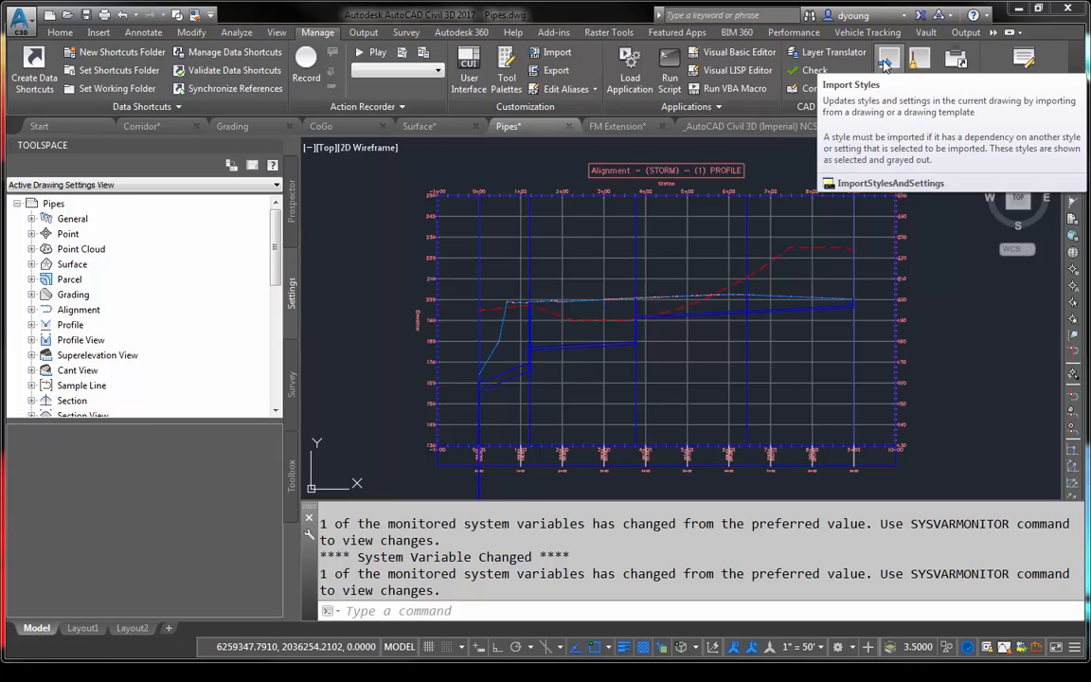
left_click(957, 69)
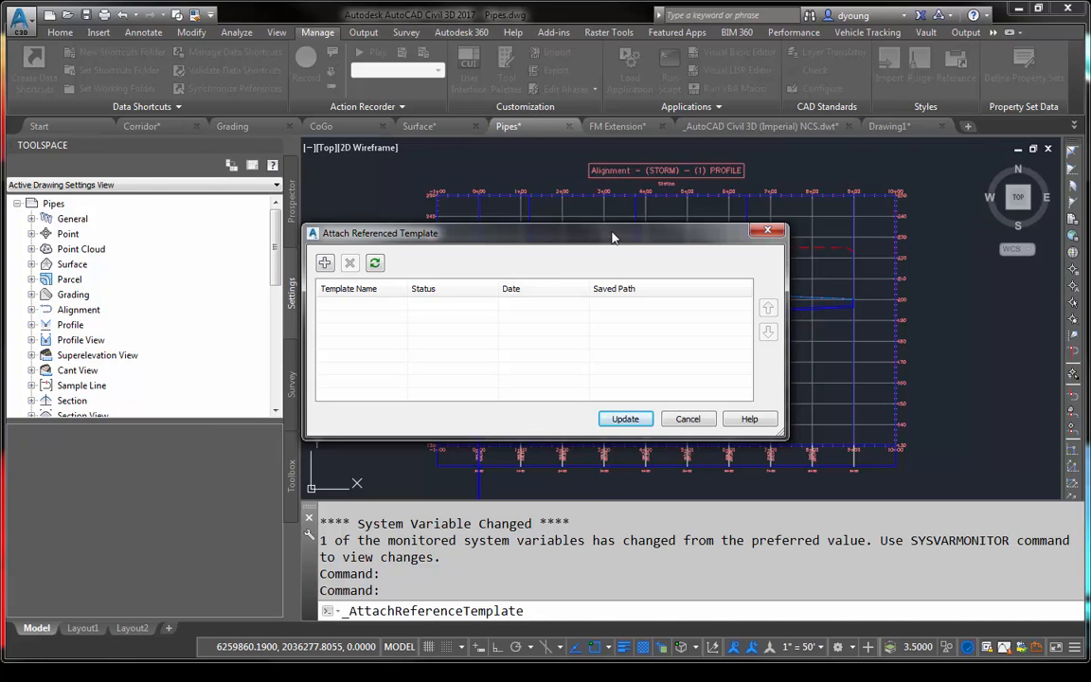
left_click(324, 263)
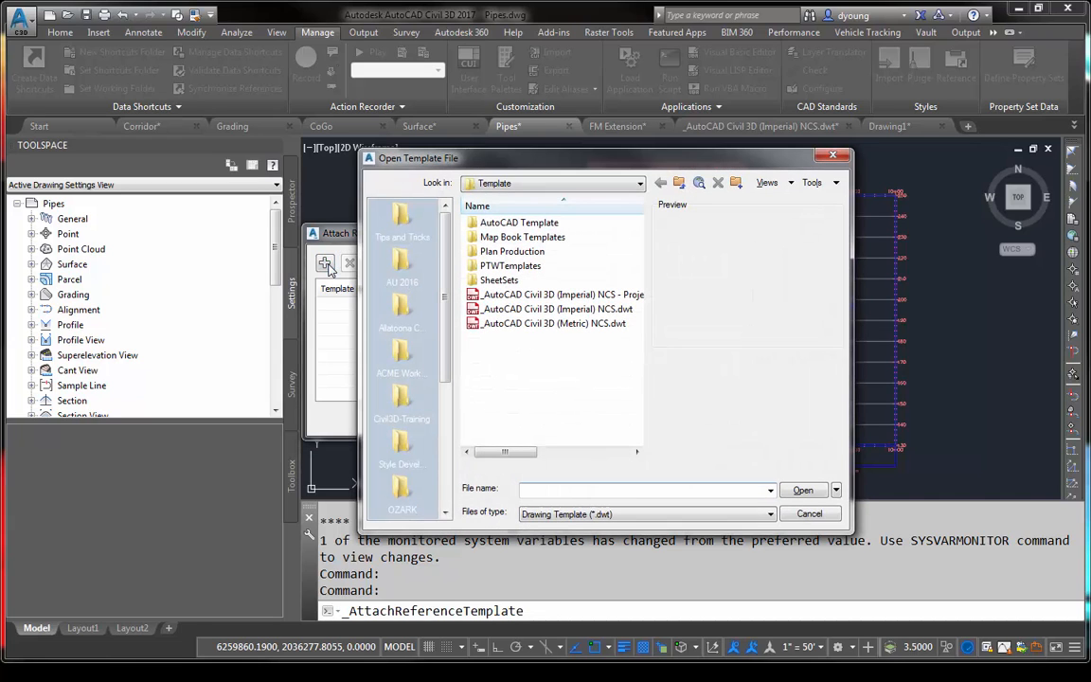
left_click(402, 218)
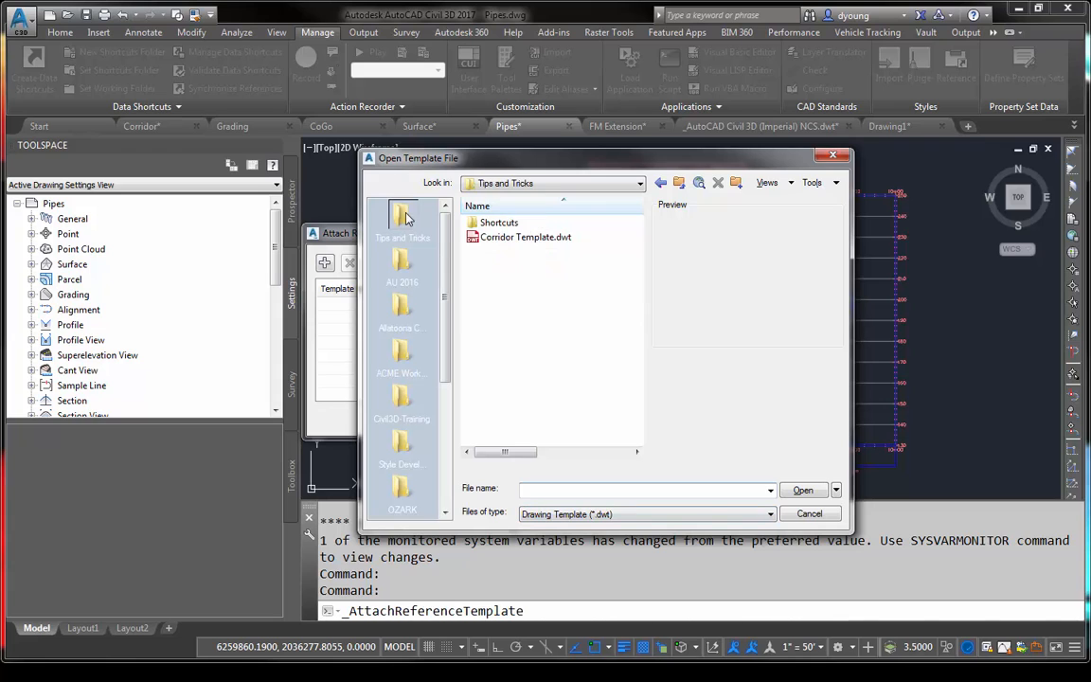
left_click(526, 237)
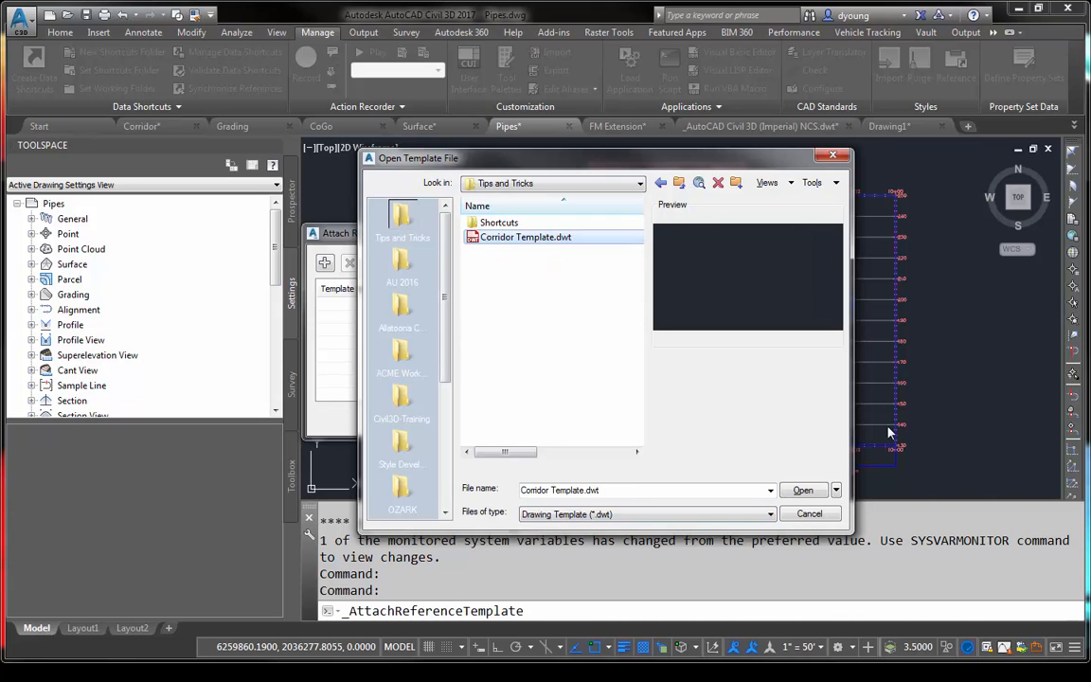
left_click(802, 490)
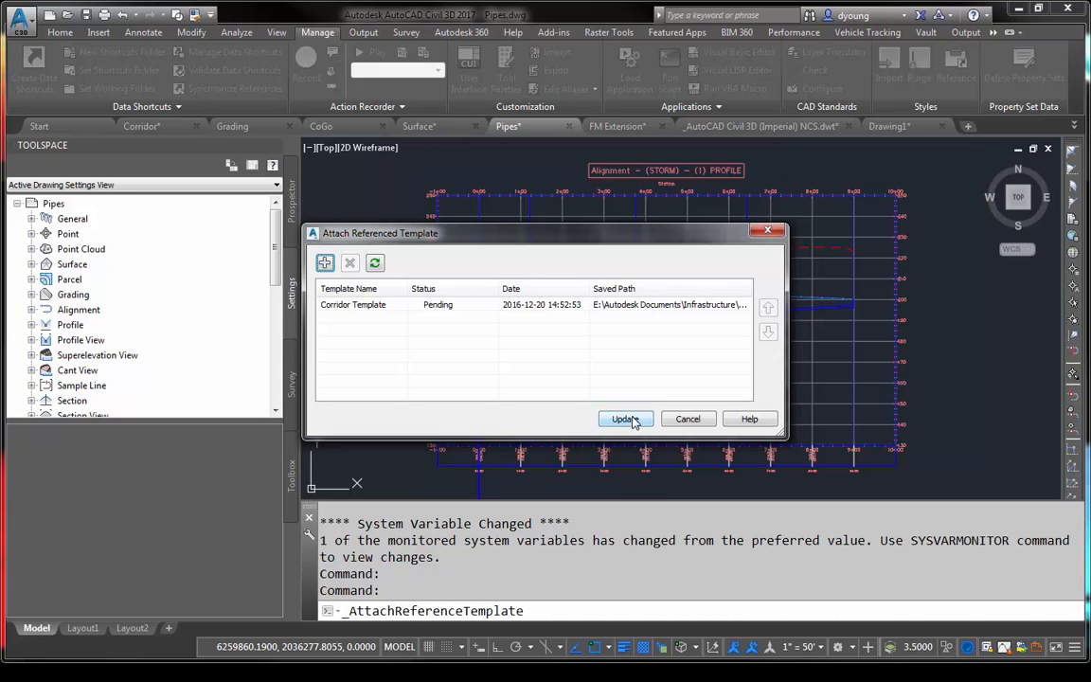
left_click(625, 419)
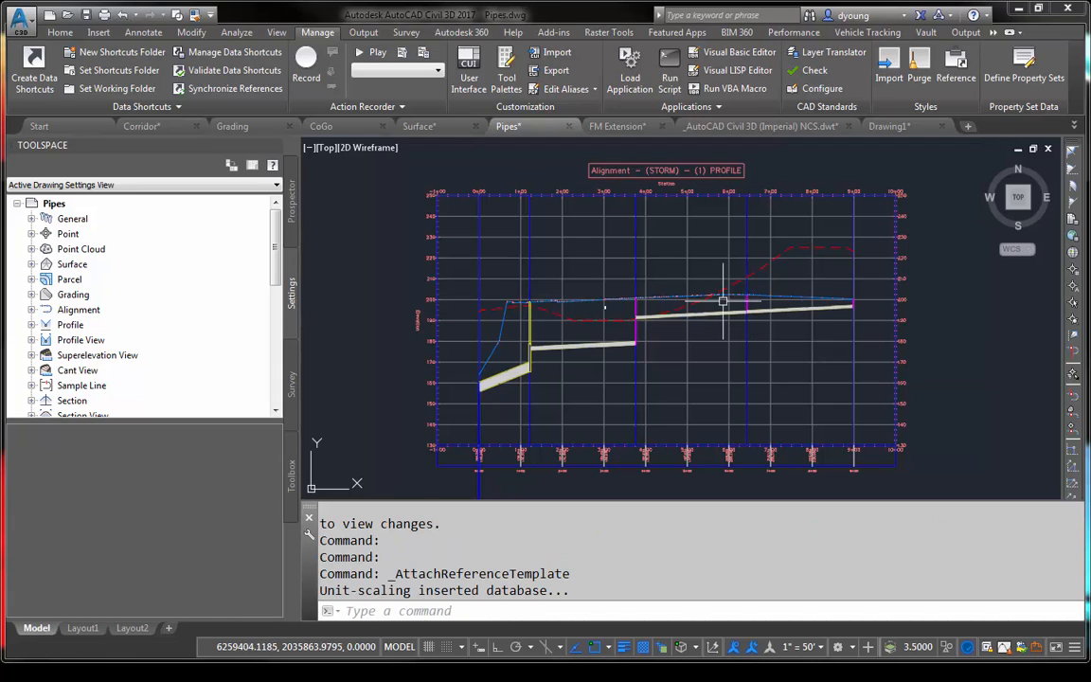
- Examine the storm structures and pipes in the Alignment - (STORM) - (1) PROFILE view up close
scroll(532, 325, "up", 6)
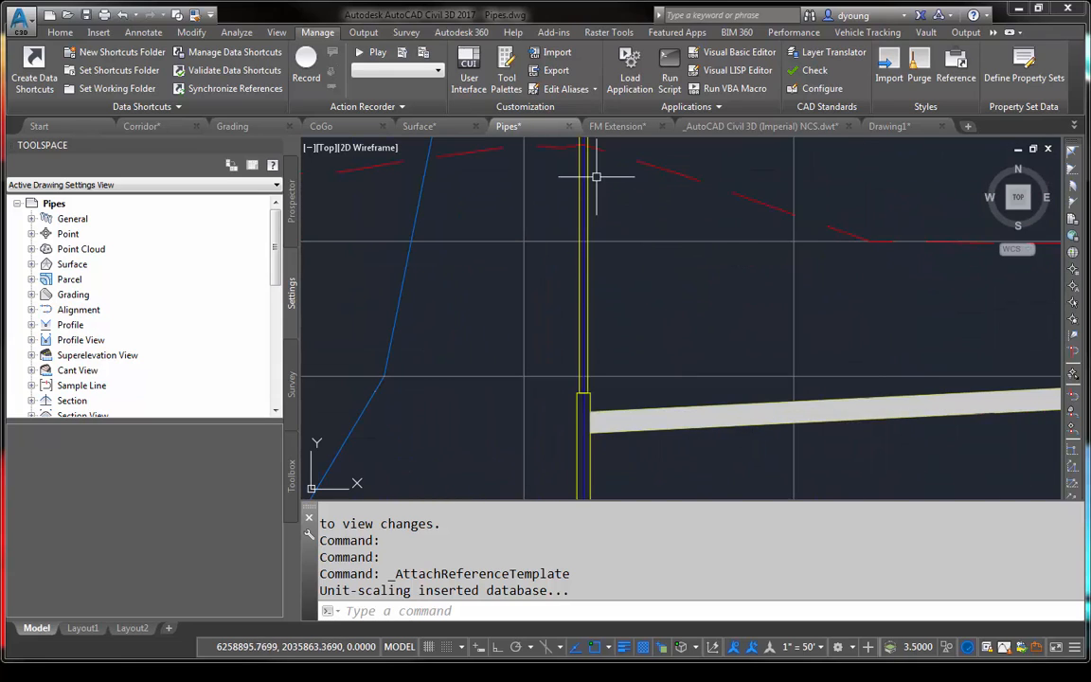
scroll(593, 175, "down", 2)
middle_click_drag(594, 166, 480, 195)
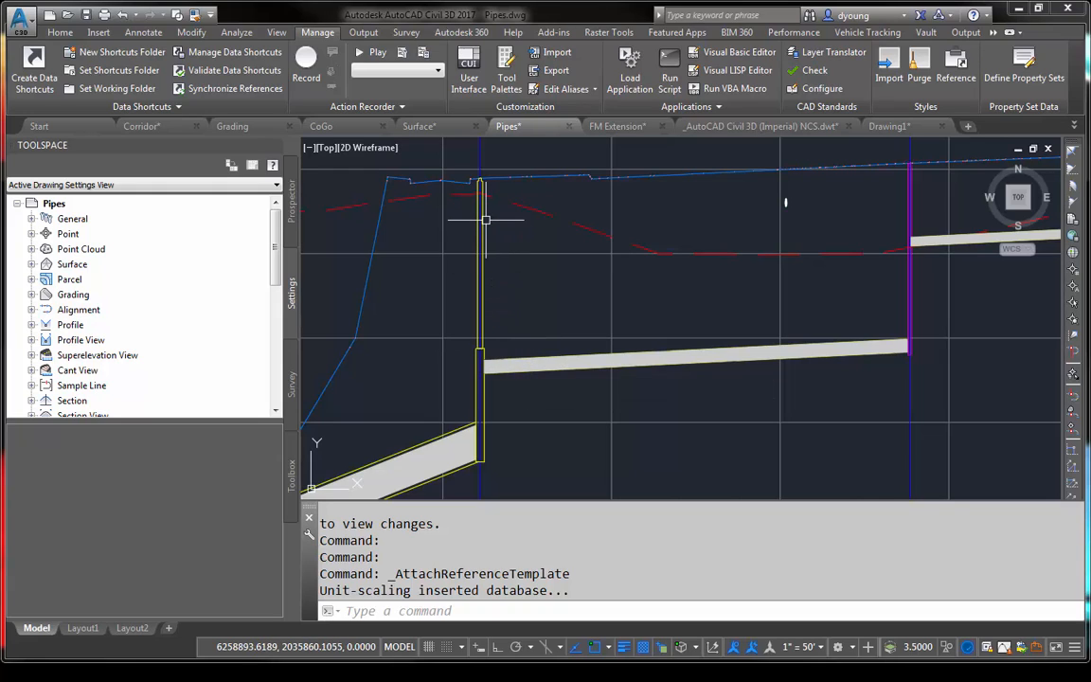
mouse_move(485, 219)
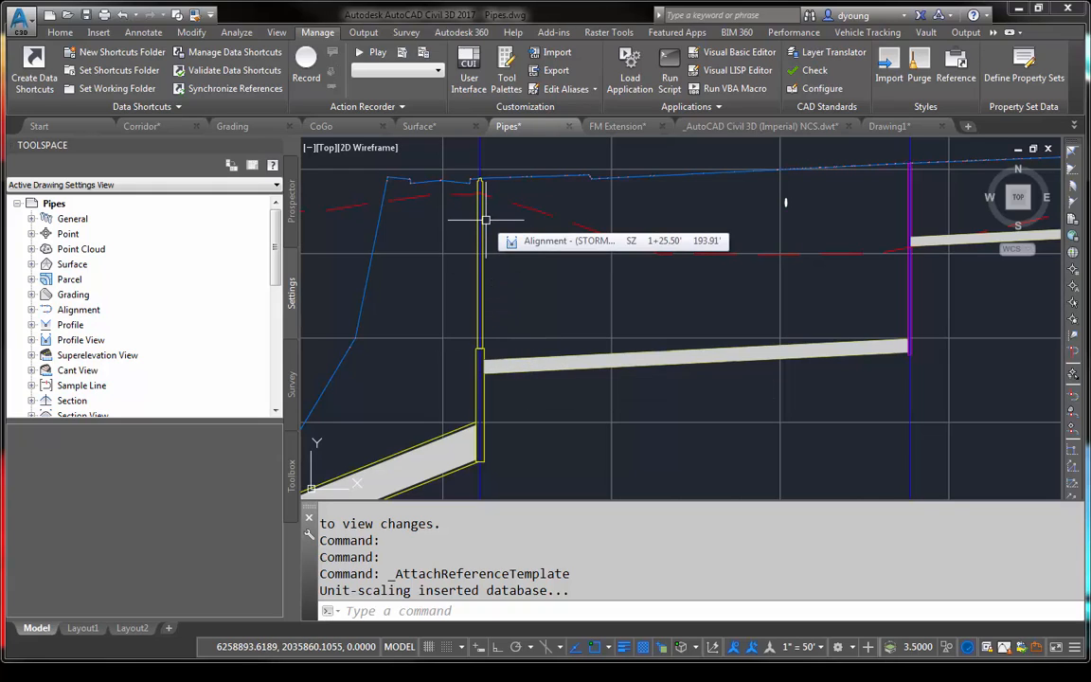
scroll(916, 200, "up", 4)
middle_click_drag(933, 192, 734, 286)
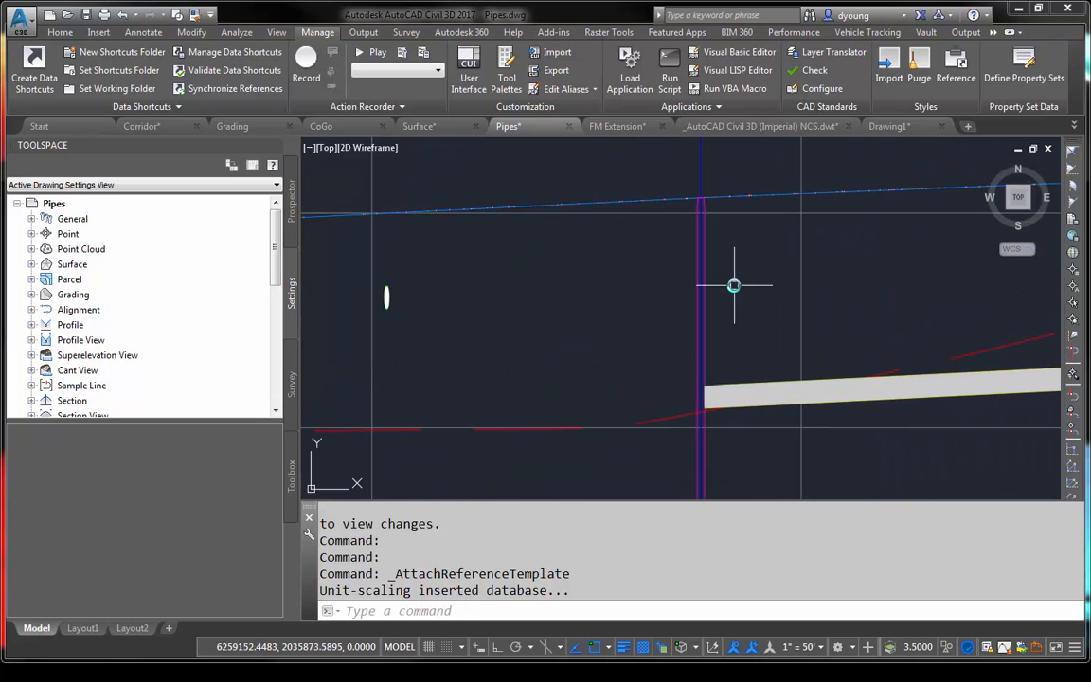
scroll(734, 286, "down", 4)
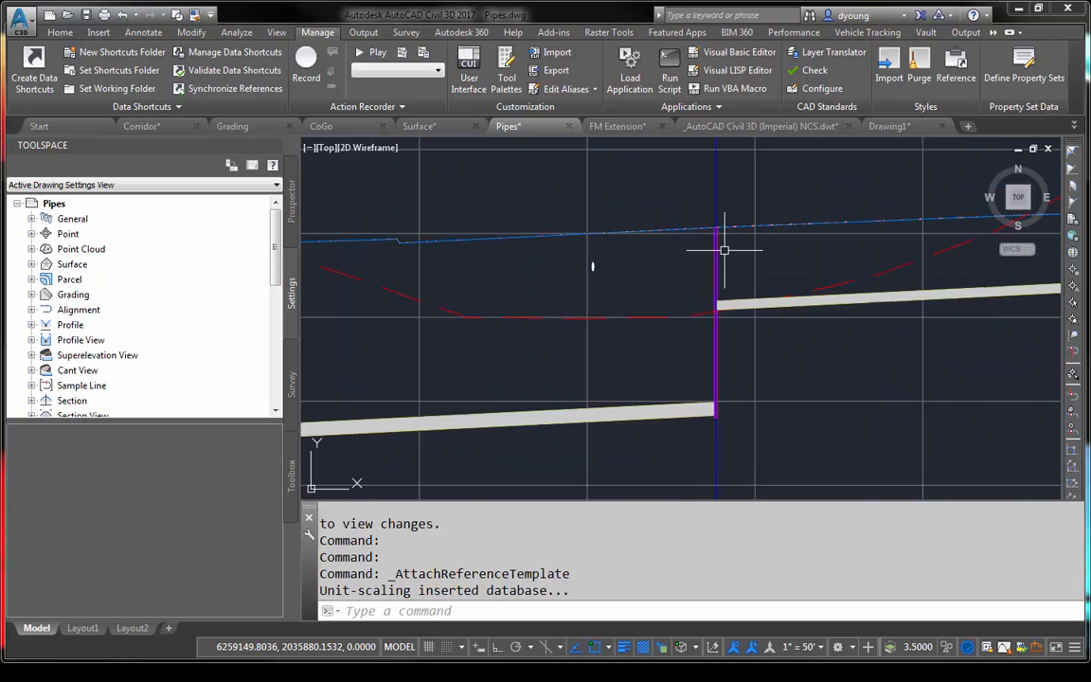
mouse_move(723, 250)
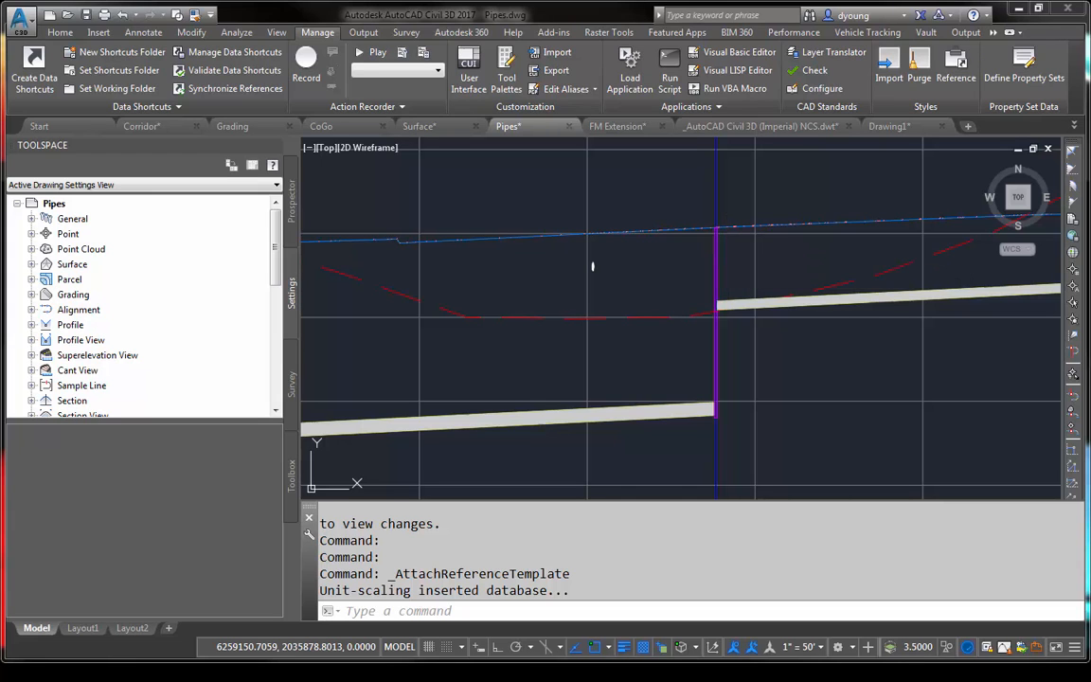
- Open the drawing template Corridor Template.dwt from the Tips and Tricks folder
key("ctrl+o")
left_click(371, 606)
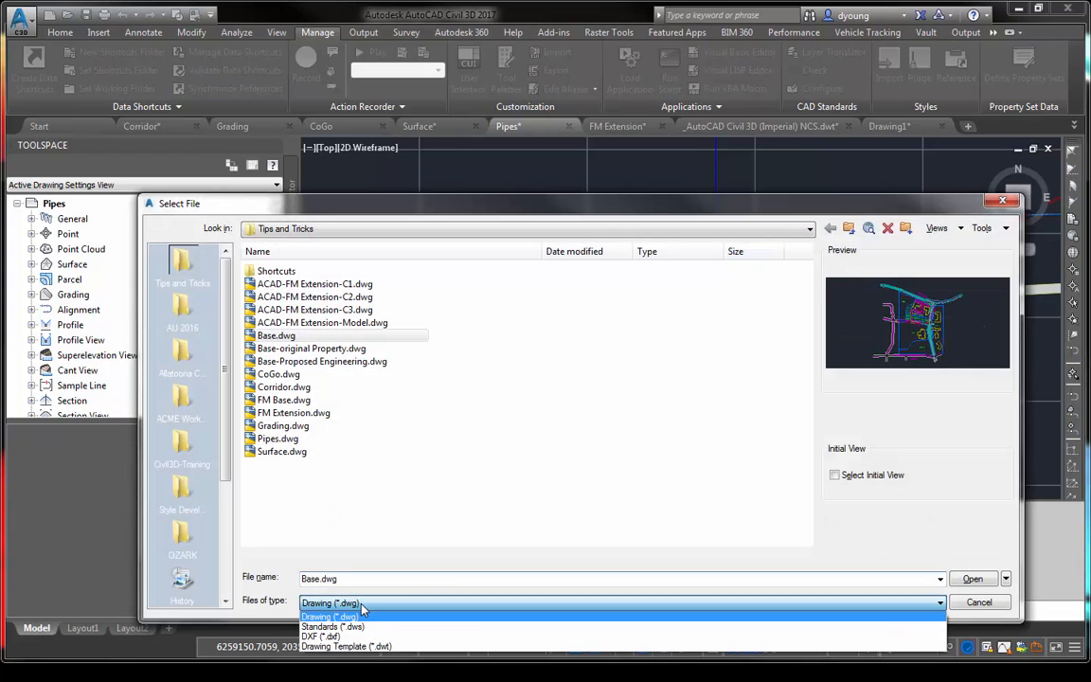
left_click(353, 649)
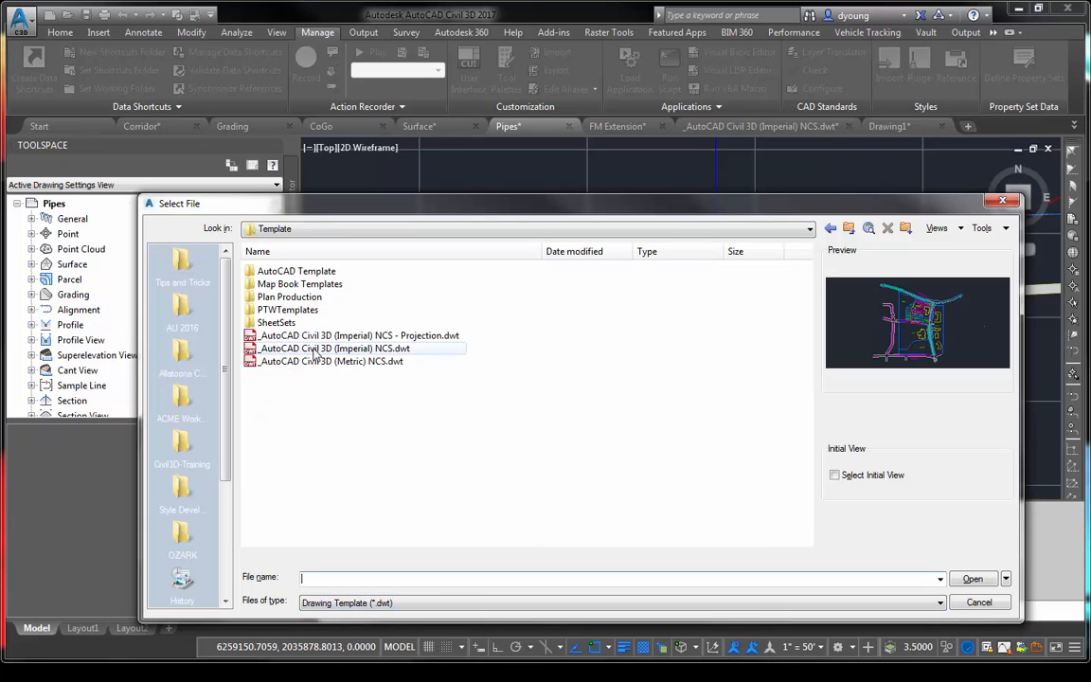
left_click(182, 270)
left_click(291, 285)
double_click(291, 285)
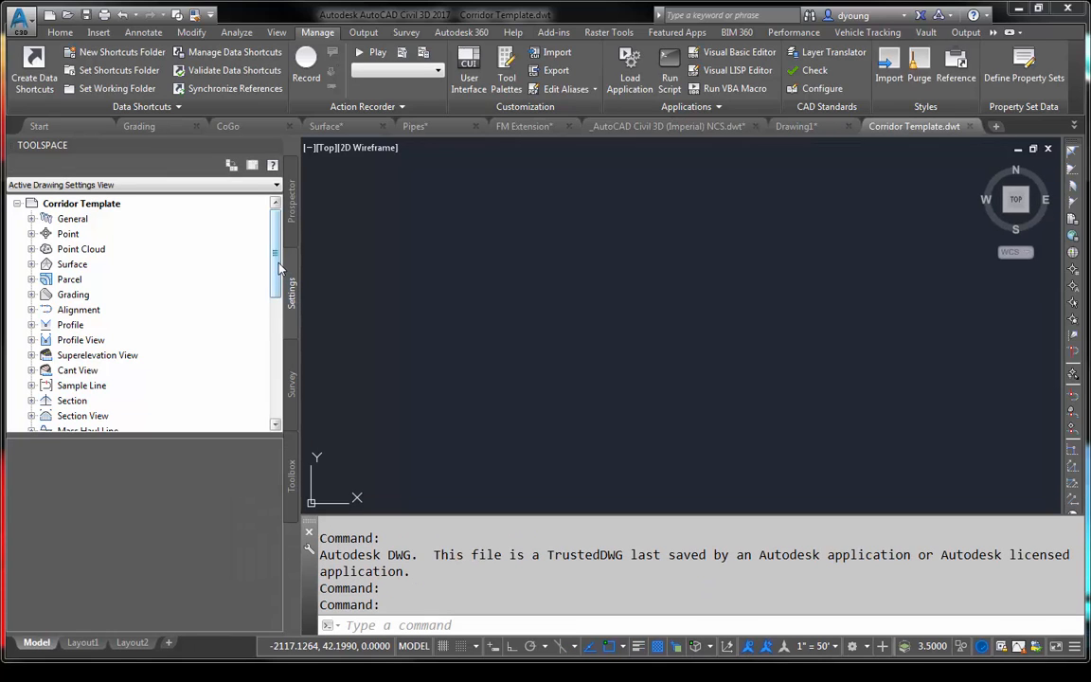
- Set the Structure component's colour to cyan for the Profile view direction in the Storm Sewer Manhole structure style
left_click_drag(280, 268, 170, 347)
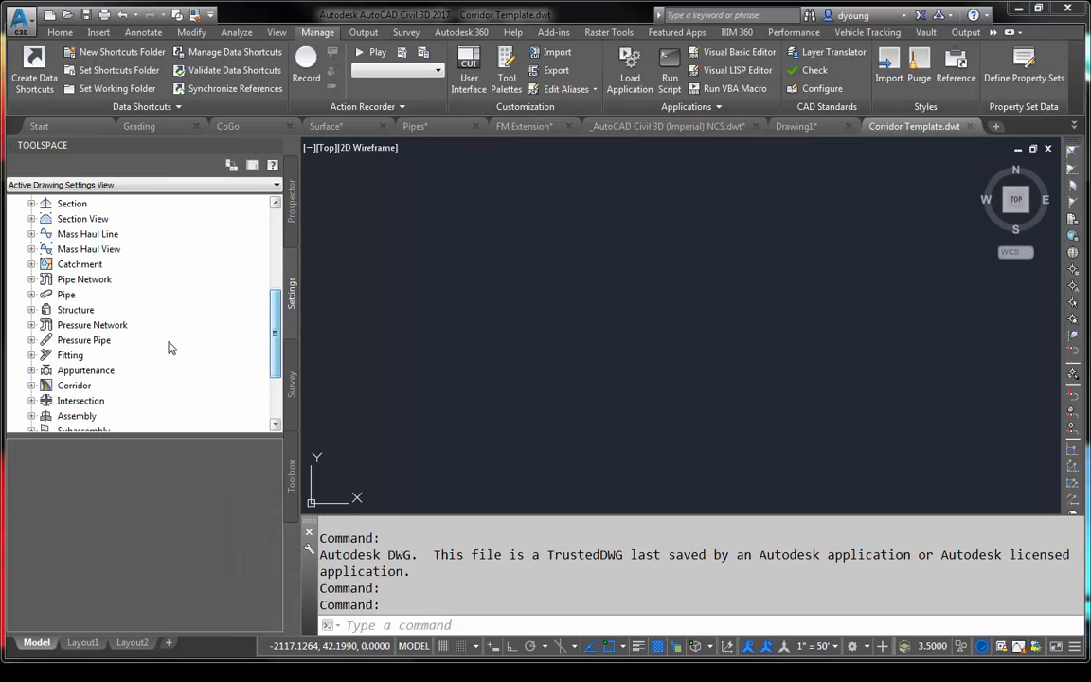
left_click(31, 309)
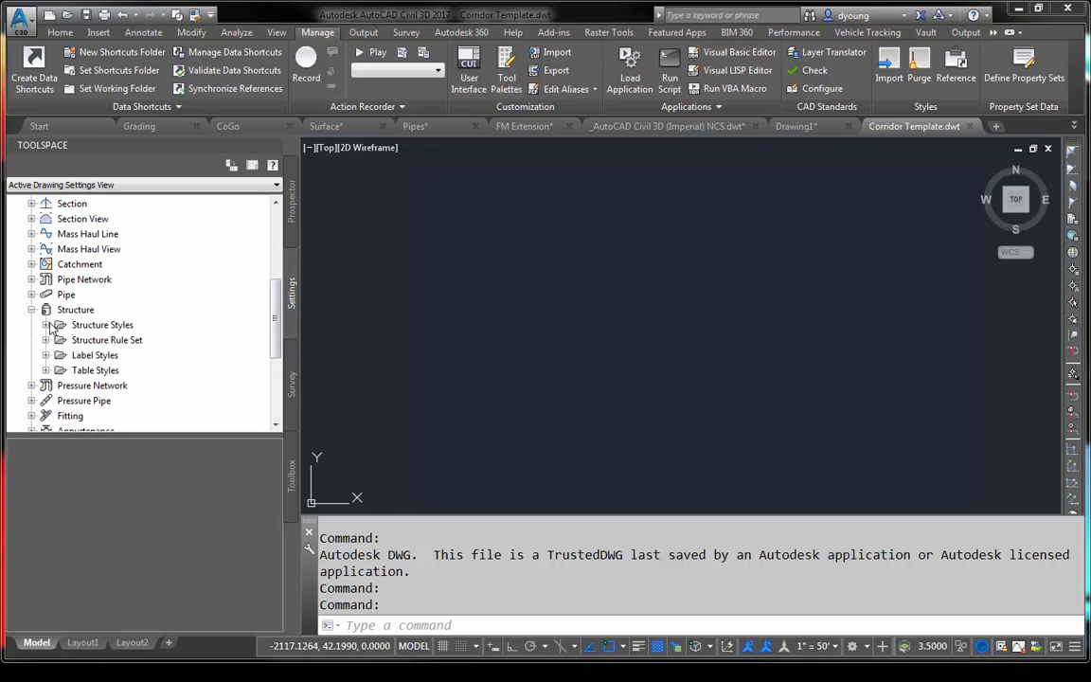
left_click(47, 324)
left_click(134, 418)
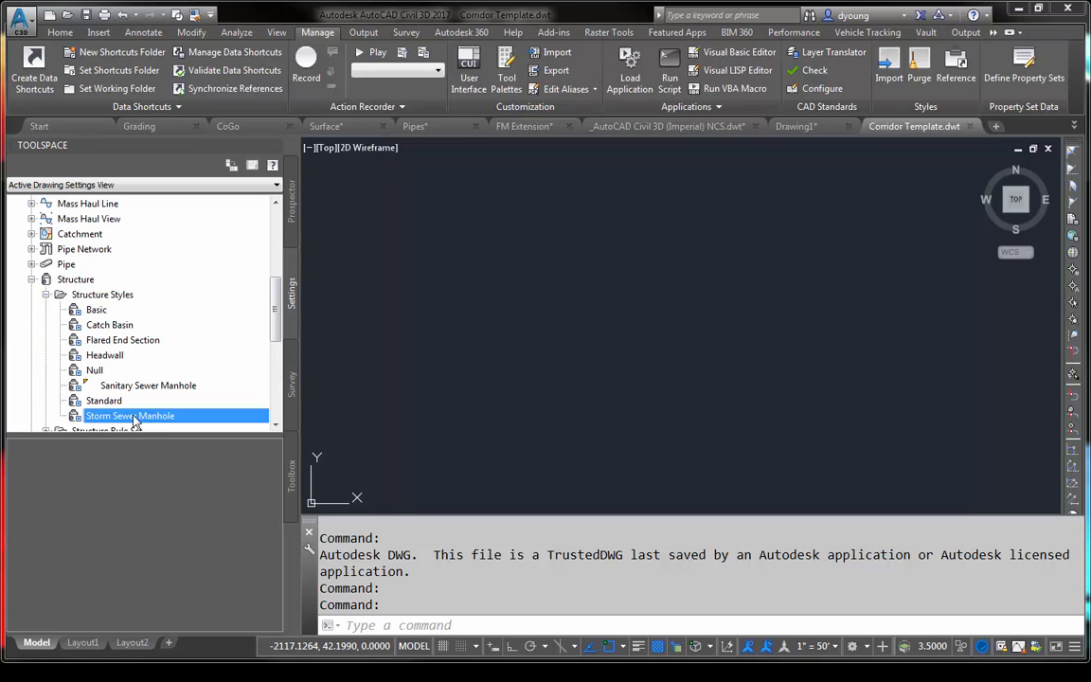
double_click(135, 418)
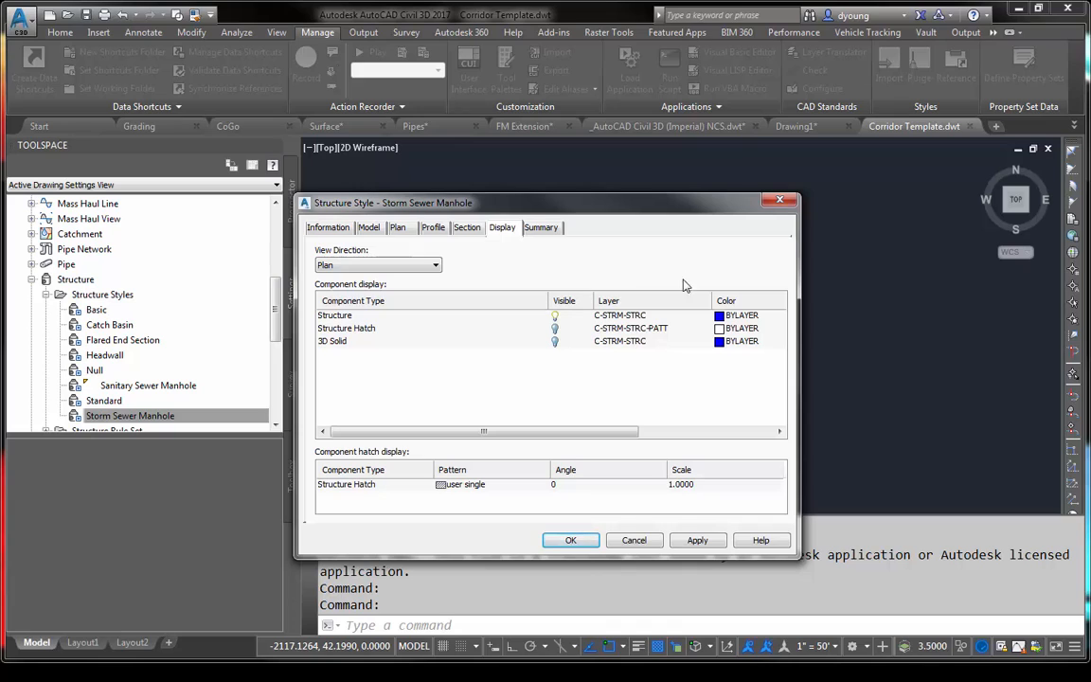
left_click(358, 266)
left_click(333, 299)
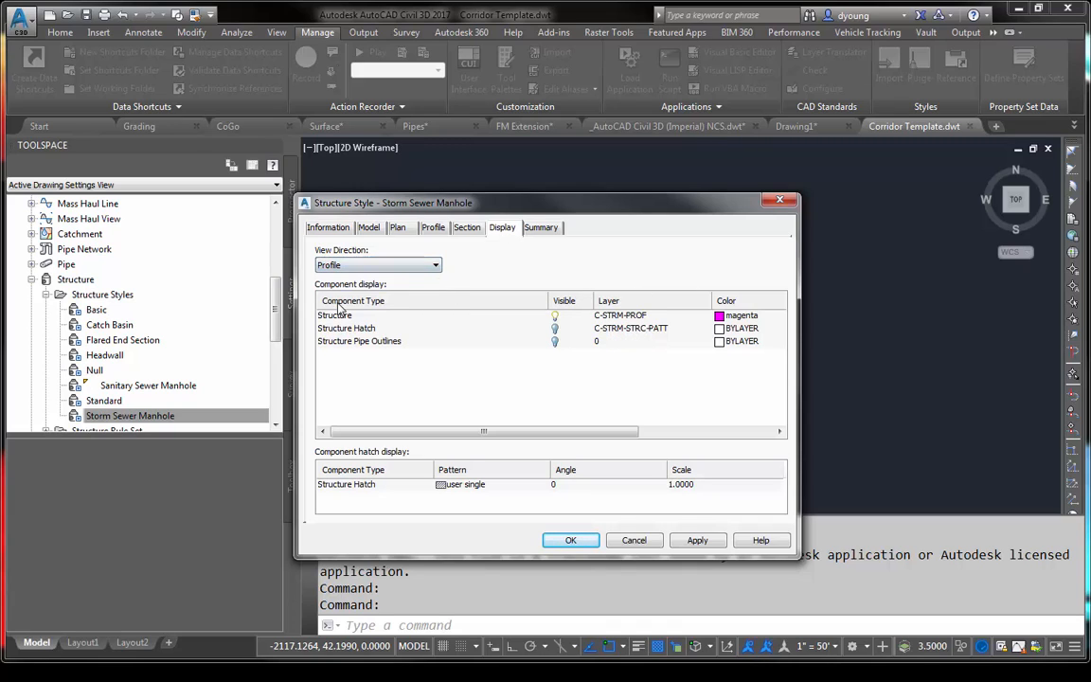
left_click(740, 315)
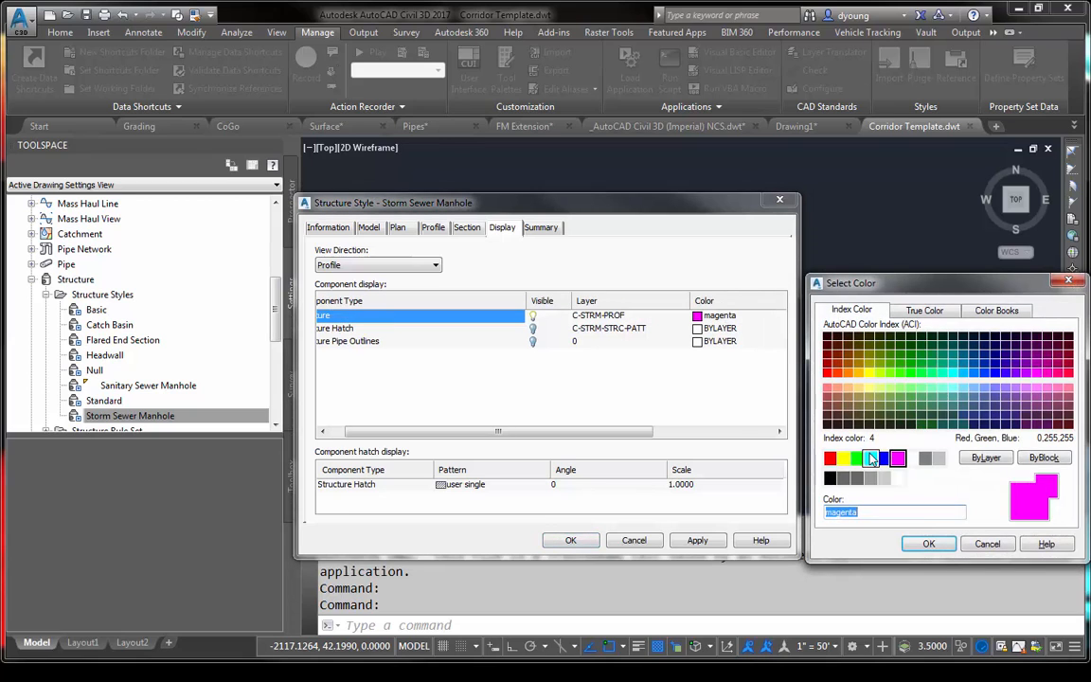
left_click(871, 458)
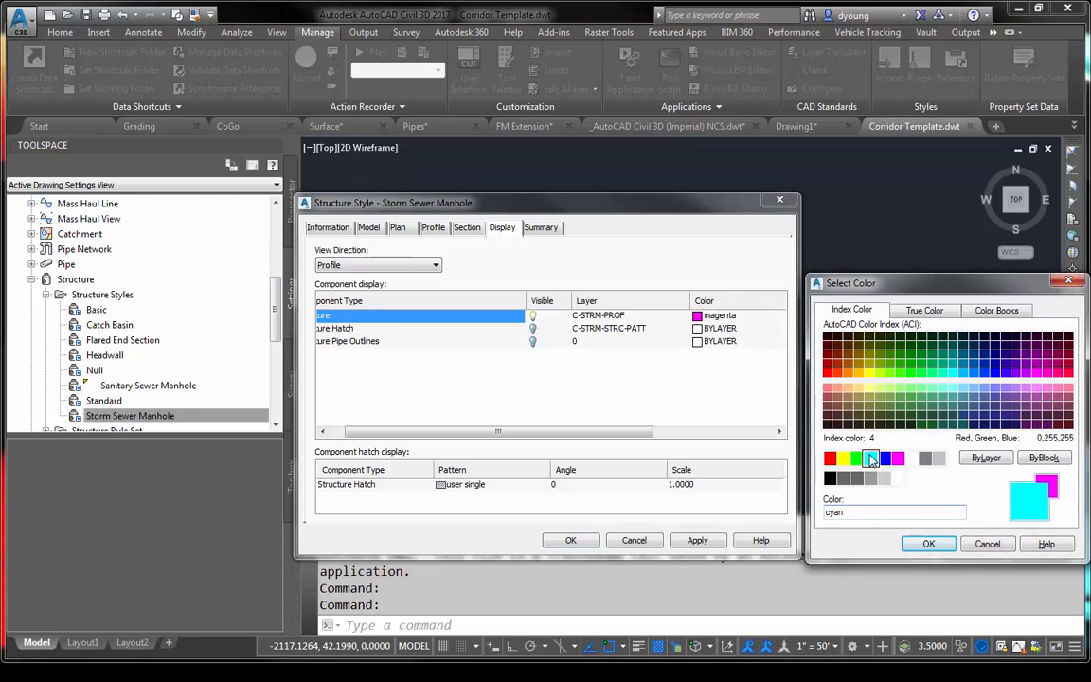
left_click(928, 544)
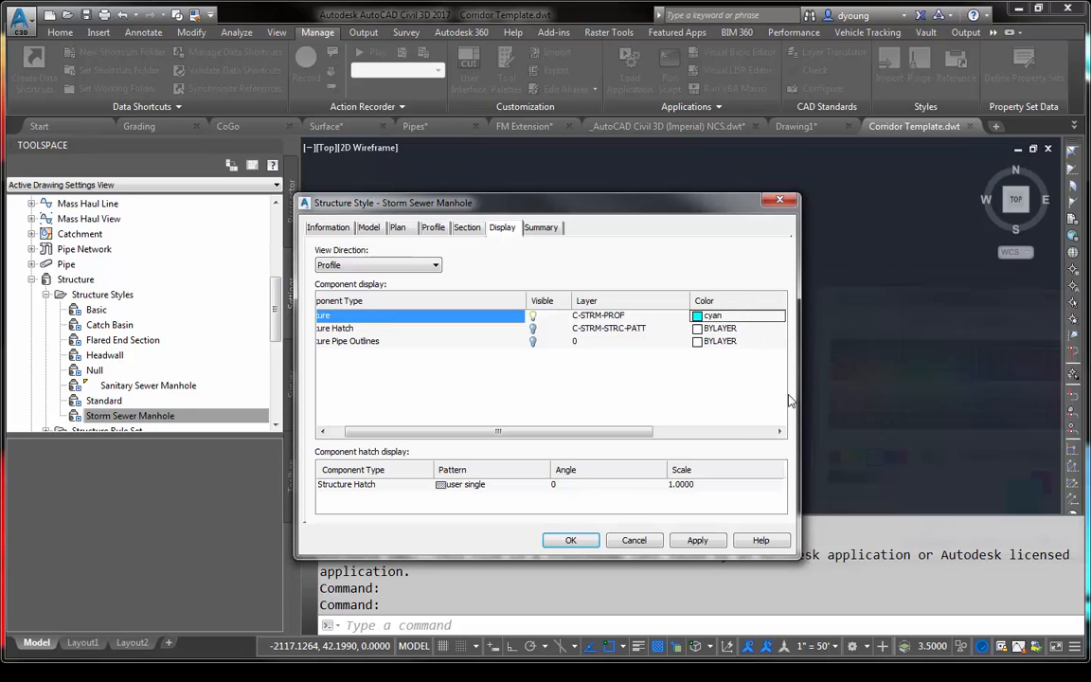
left_click(571, 540)
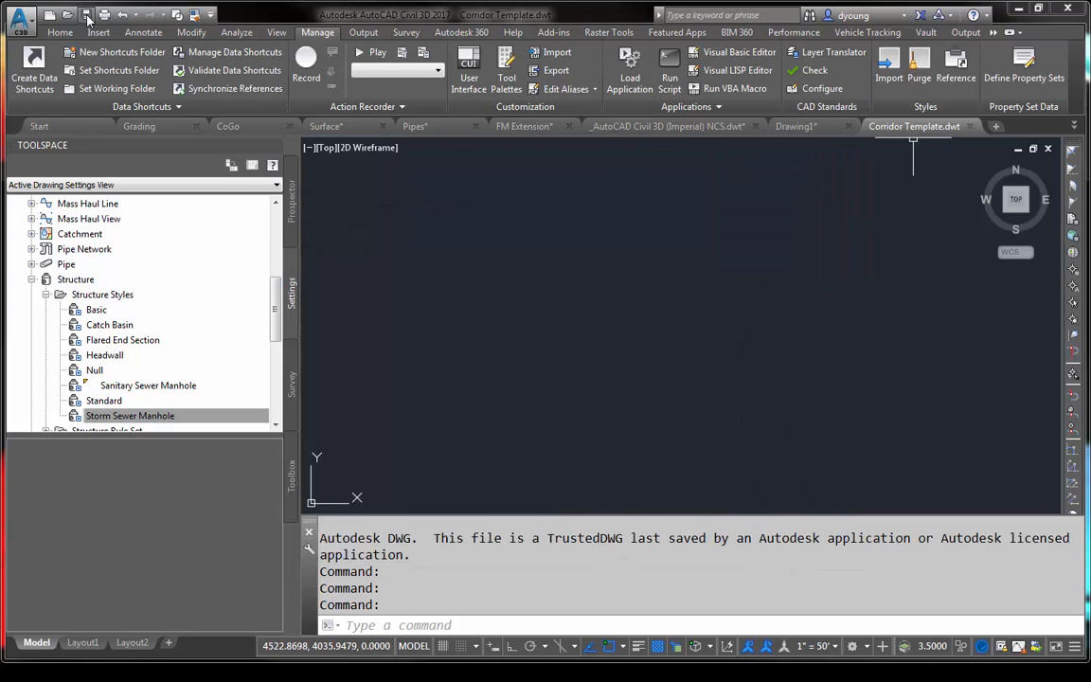
- Close Corridor Template.dwt with its changes saved and update the template reference in the Pipes drawing
left_click(970, 127)
left_click(525, 371)
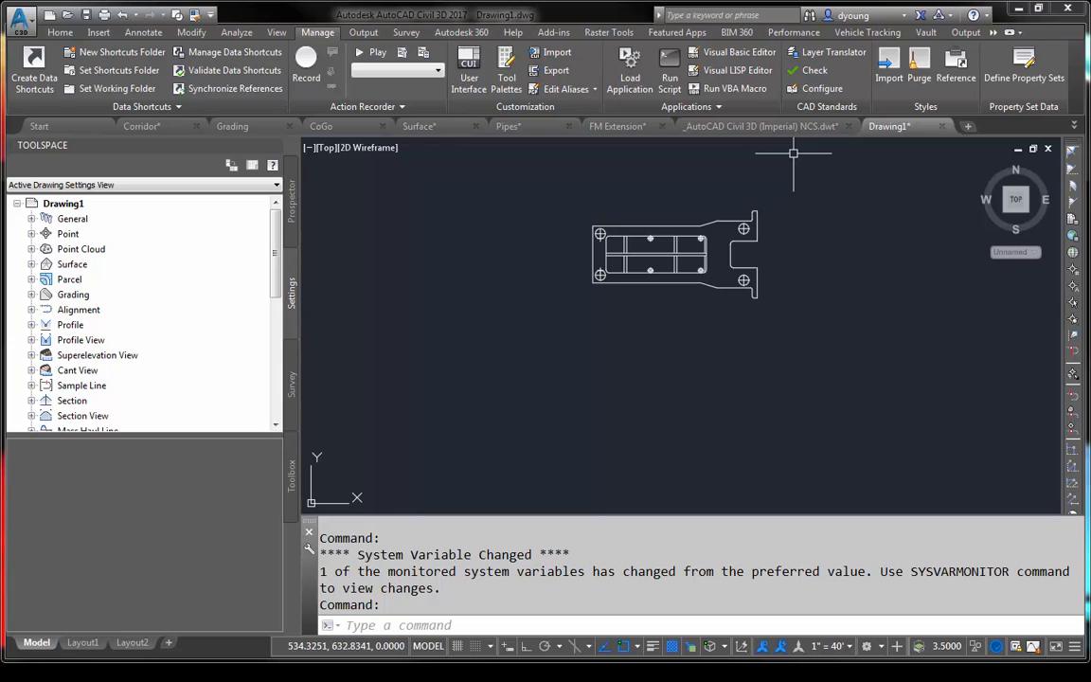
left_click(501, 126)
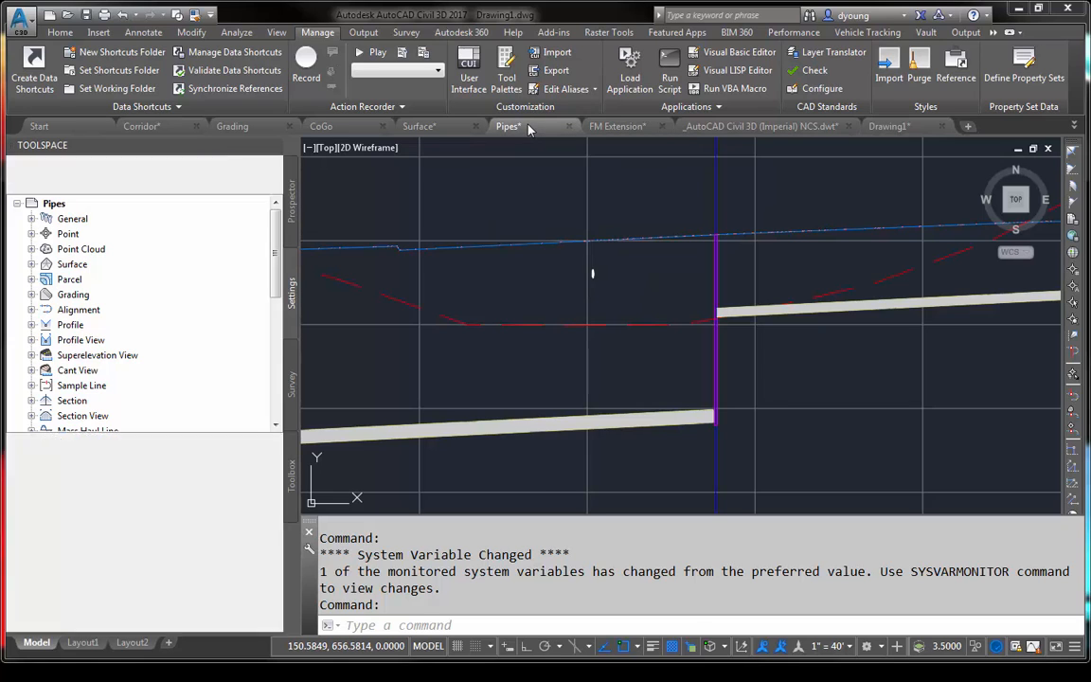
scroll(728, 255, "up", 2)
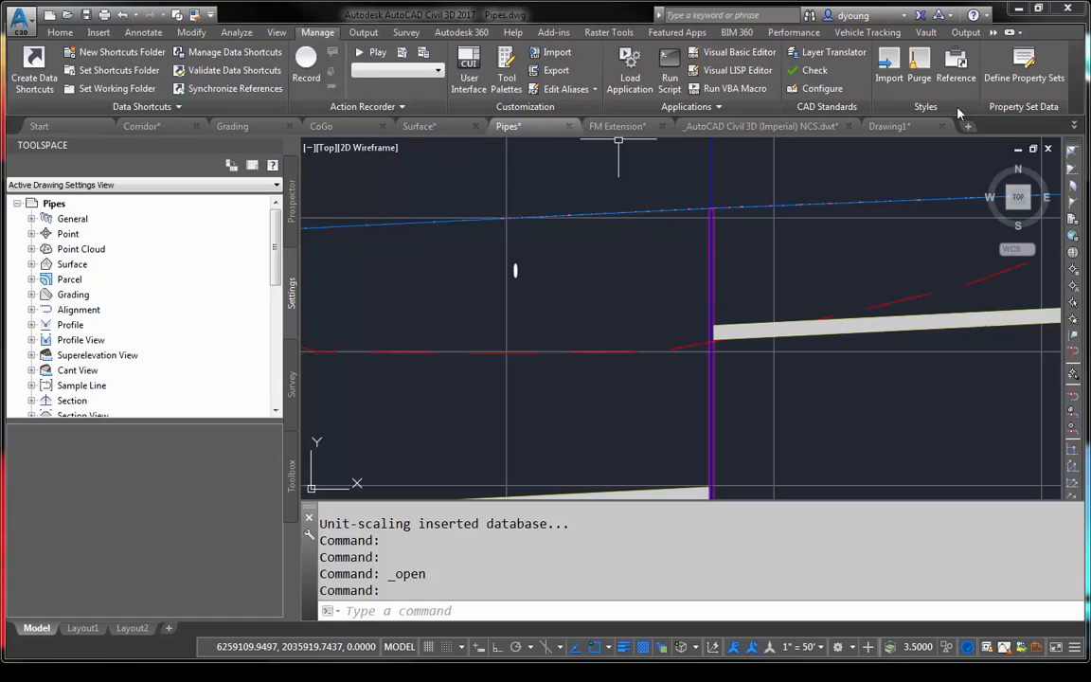
left_click(958, 70)
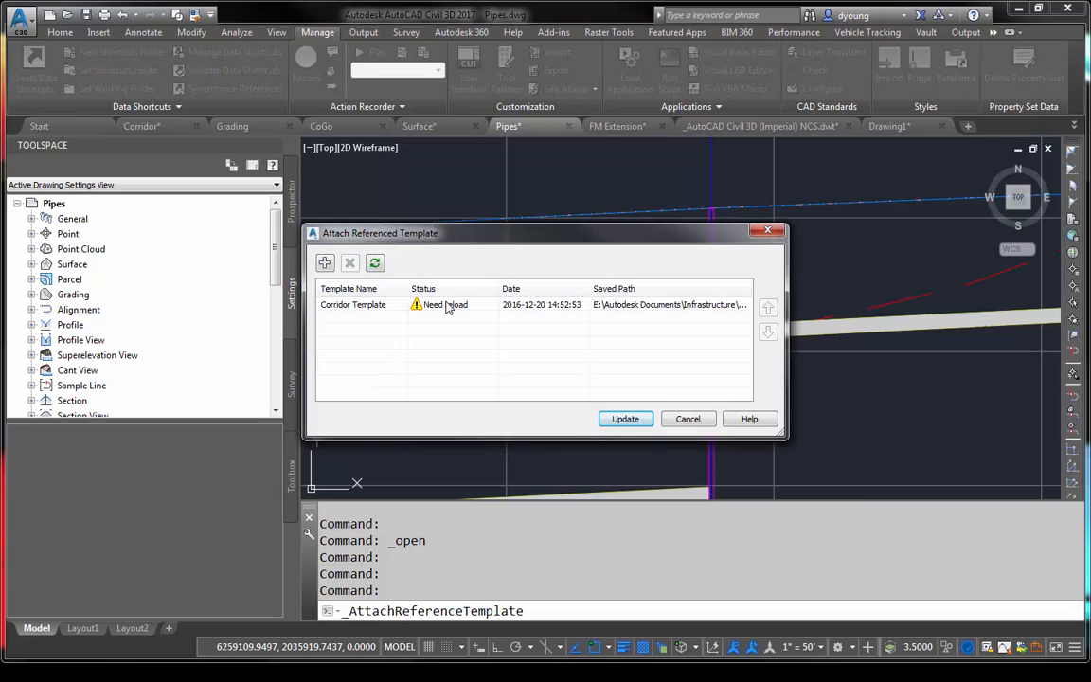
left_click(624, 420)
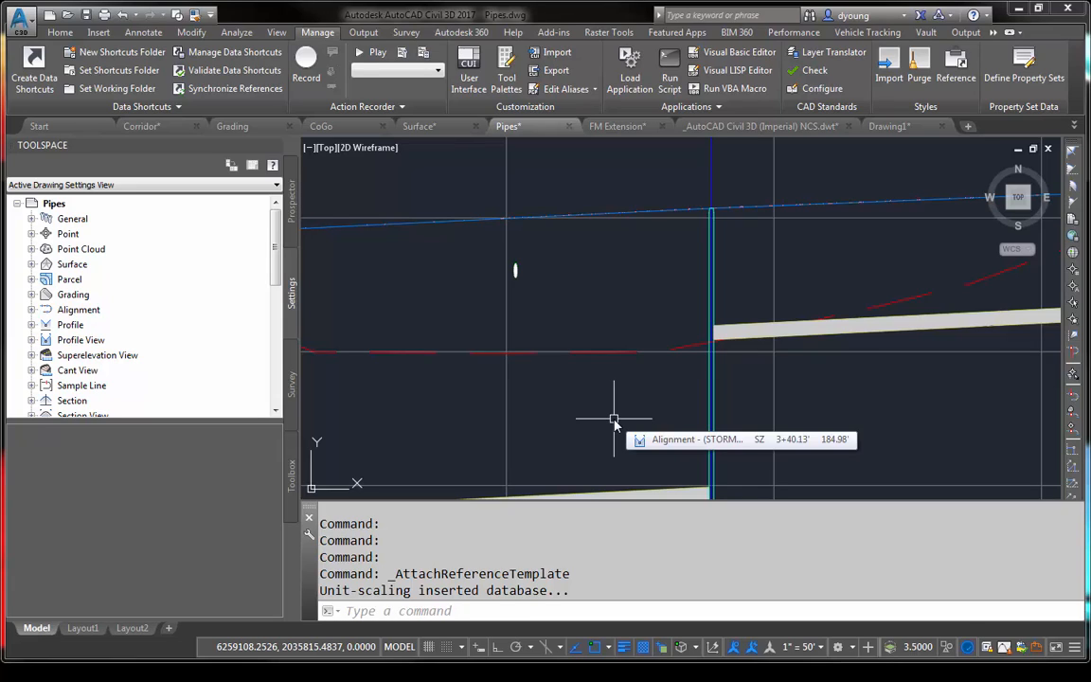
- Look through the Pipes drawing's layer list for the layers named by discipline, such as the C-ROAD, C-STRM and C-TOPO layers
left_click(57, 33)
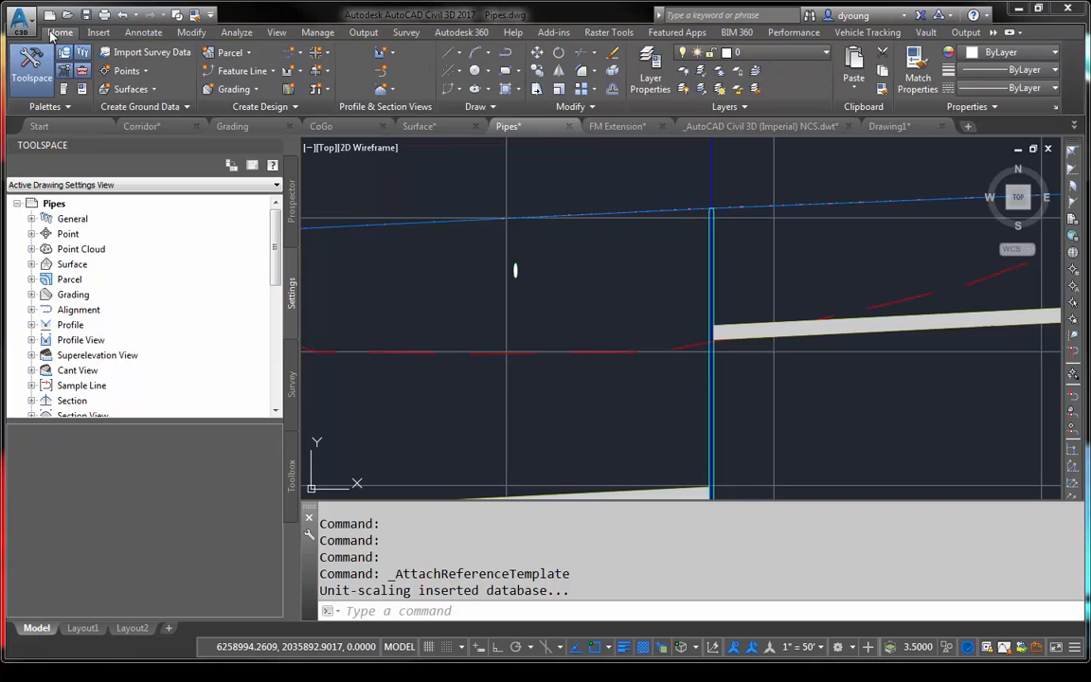
left_click(781, 52)
scroll(847, 313, "down", 10)
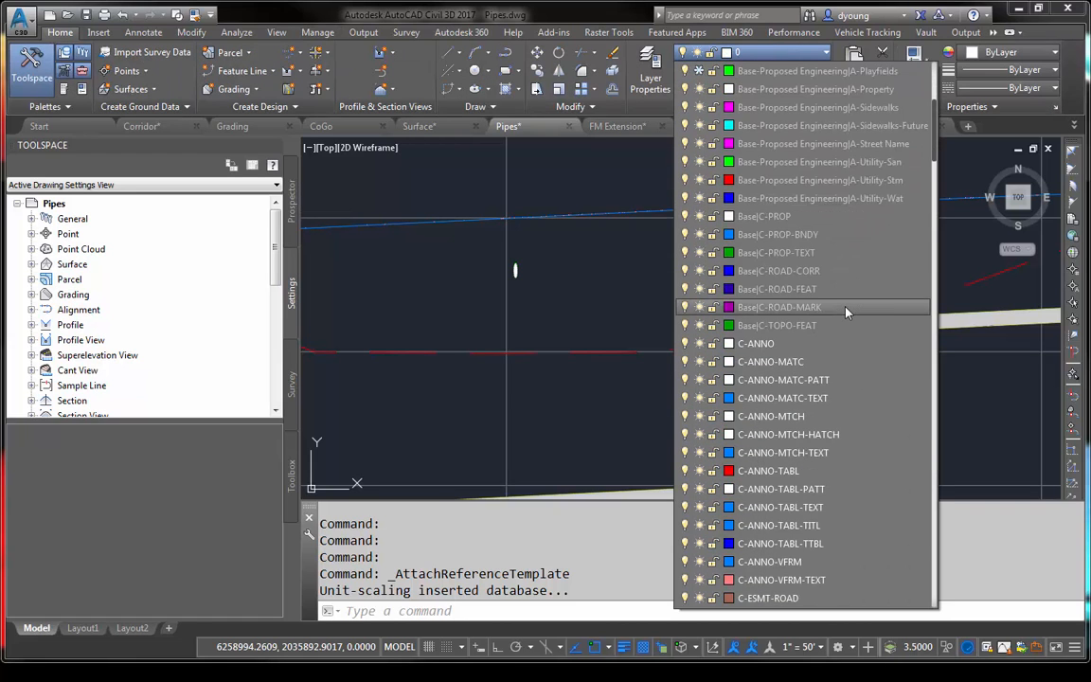
scroll(847, 312, "down", 20)
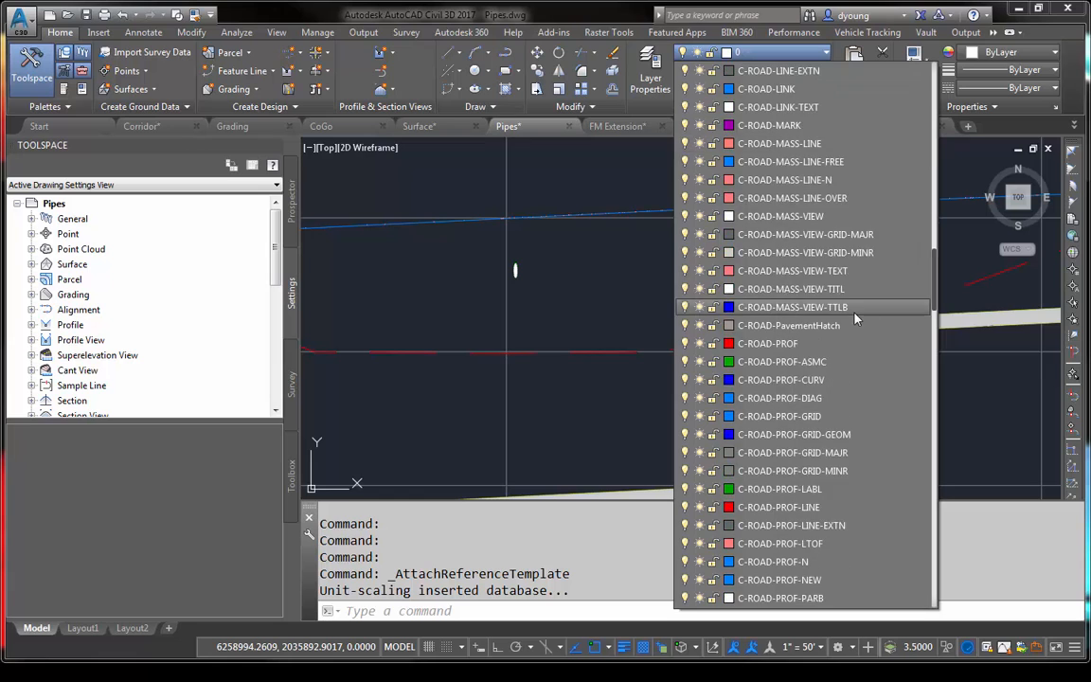
scroll(856, 324, "down", 20)
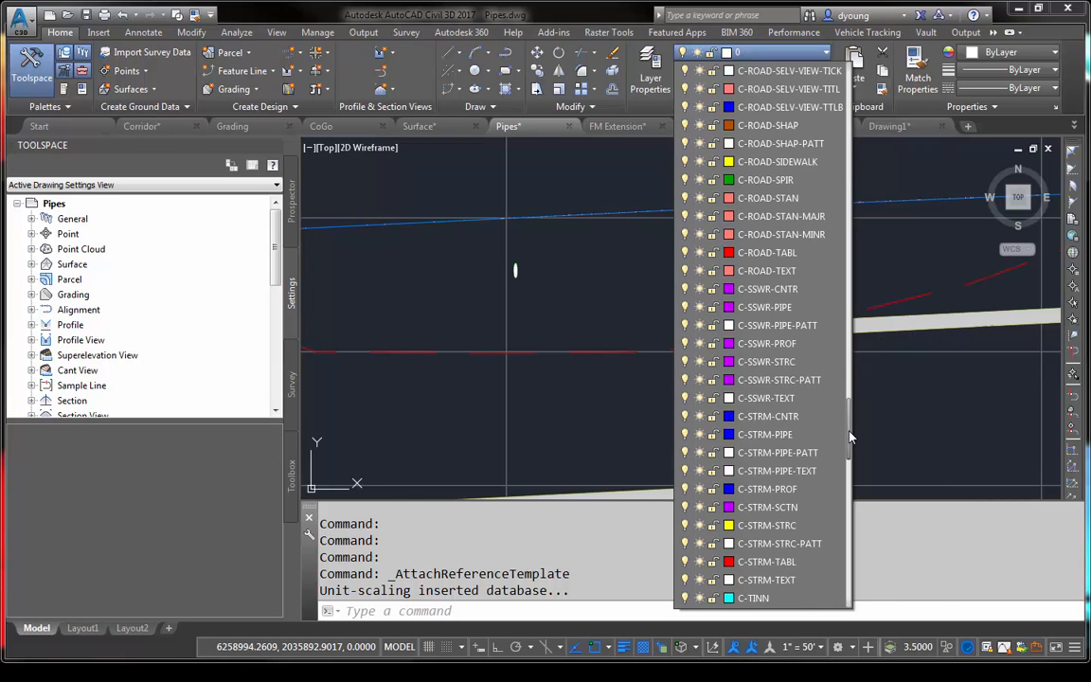
scroll(850, 437, "down", 14)
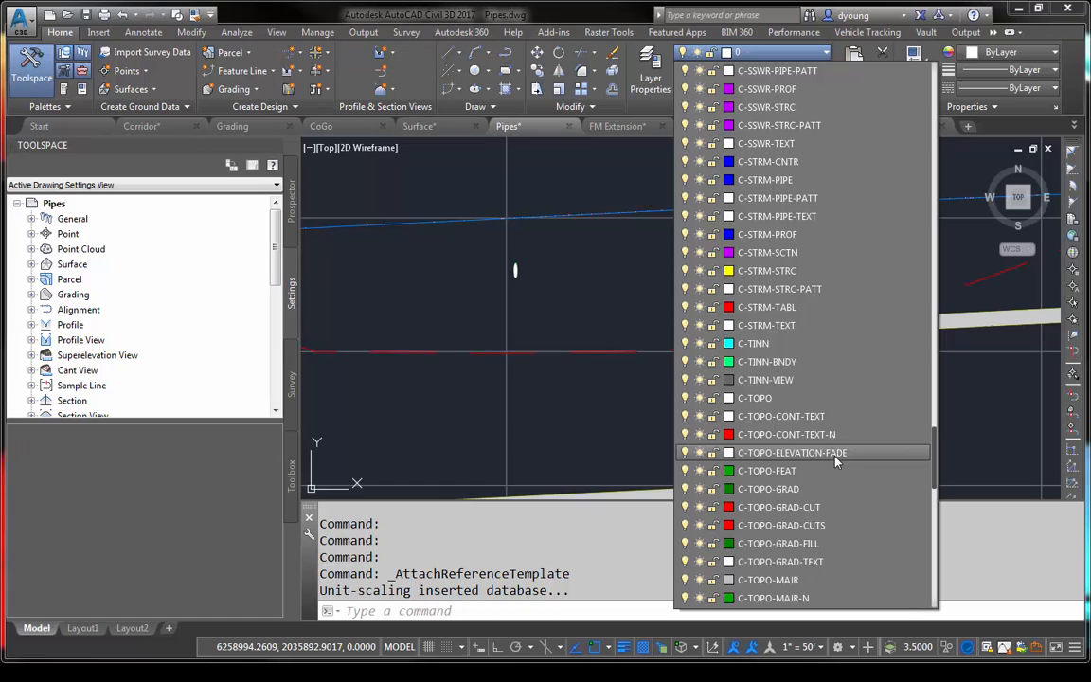
left_click(640, 349)
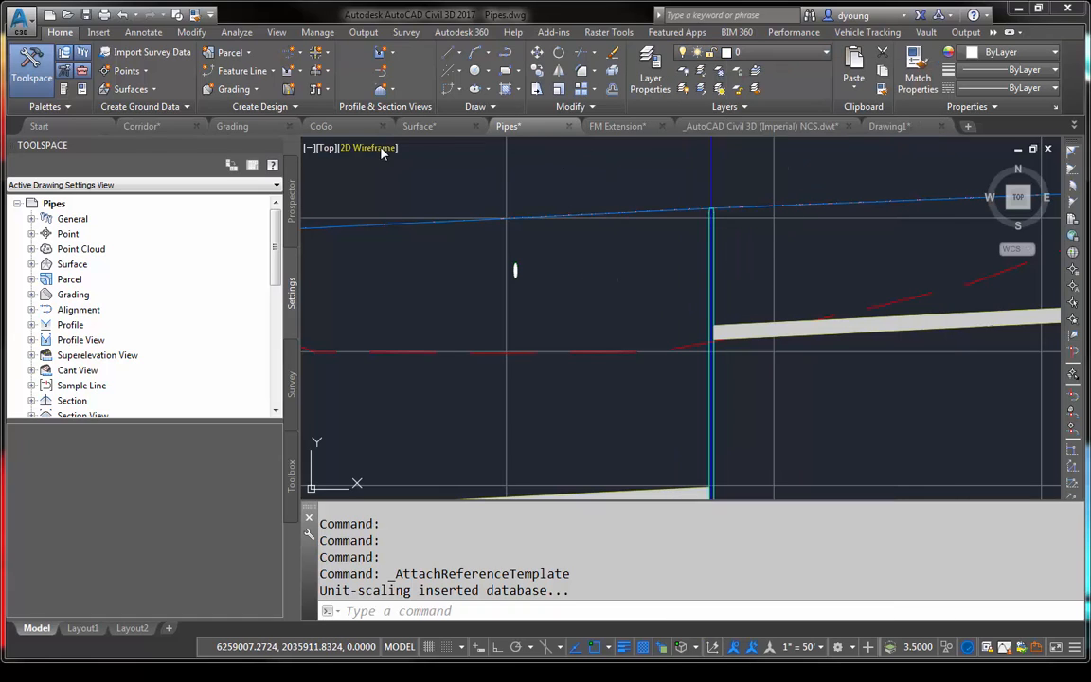
- In the Surface drawing, draw a square in the empty area beside the surface and a long thin horizontal rectangle crossing its middle
left_click(430, 128)
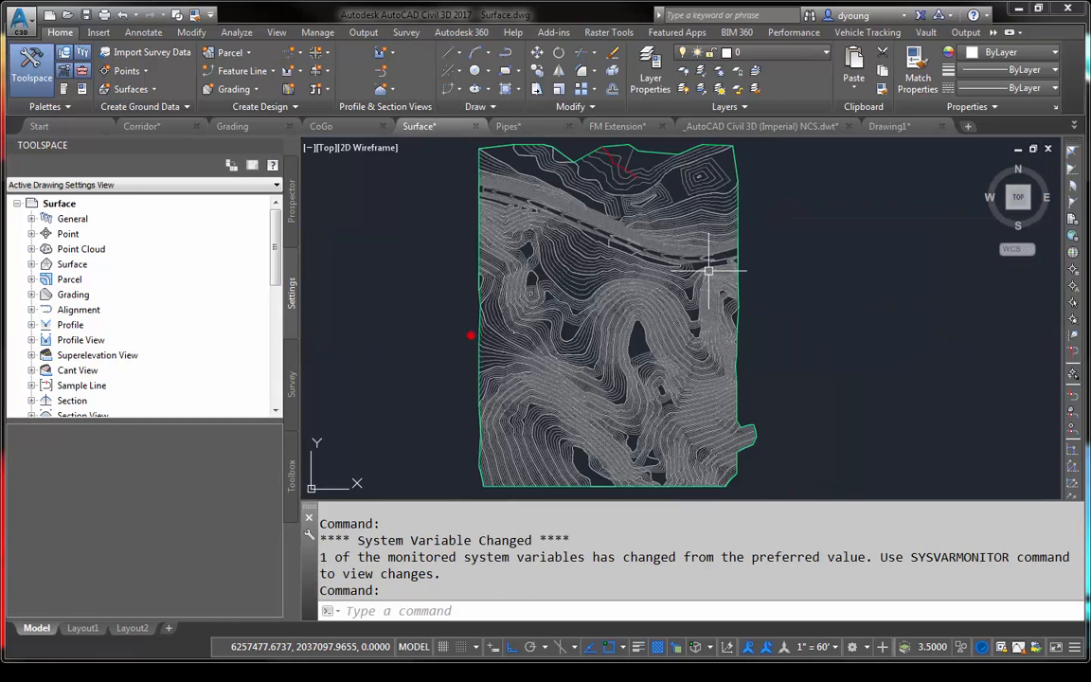
middle_click_drag(879, 307, 583, 317)
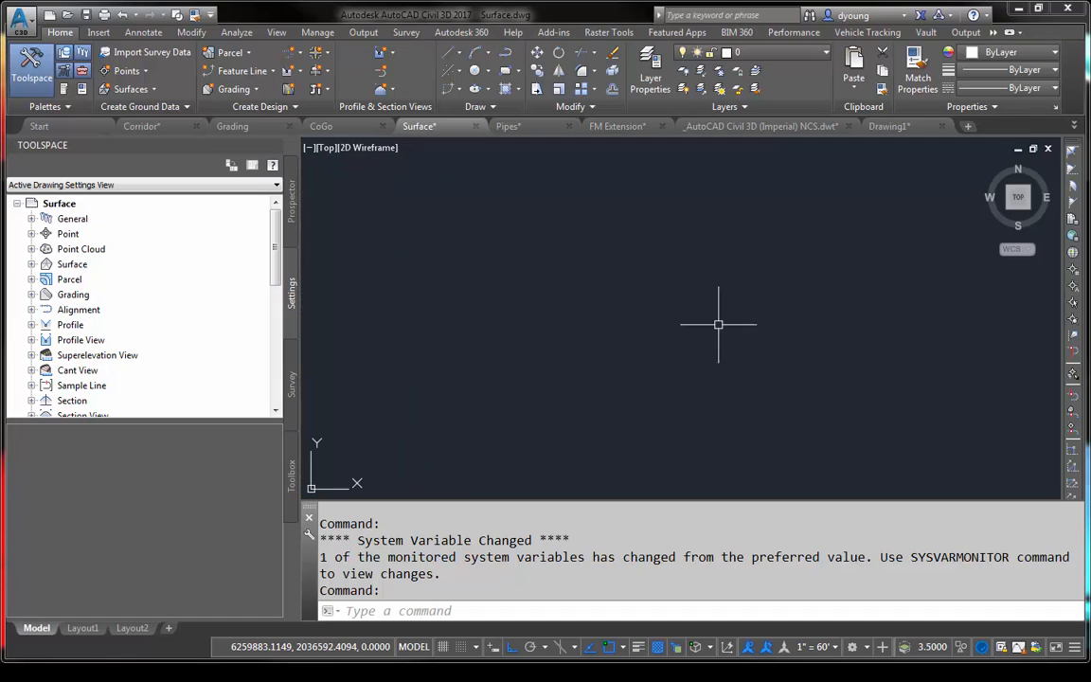
type("rec")
key("Return")
left_click(653, 282)
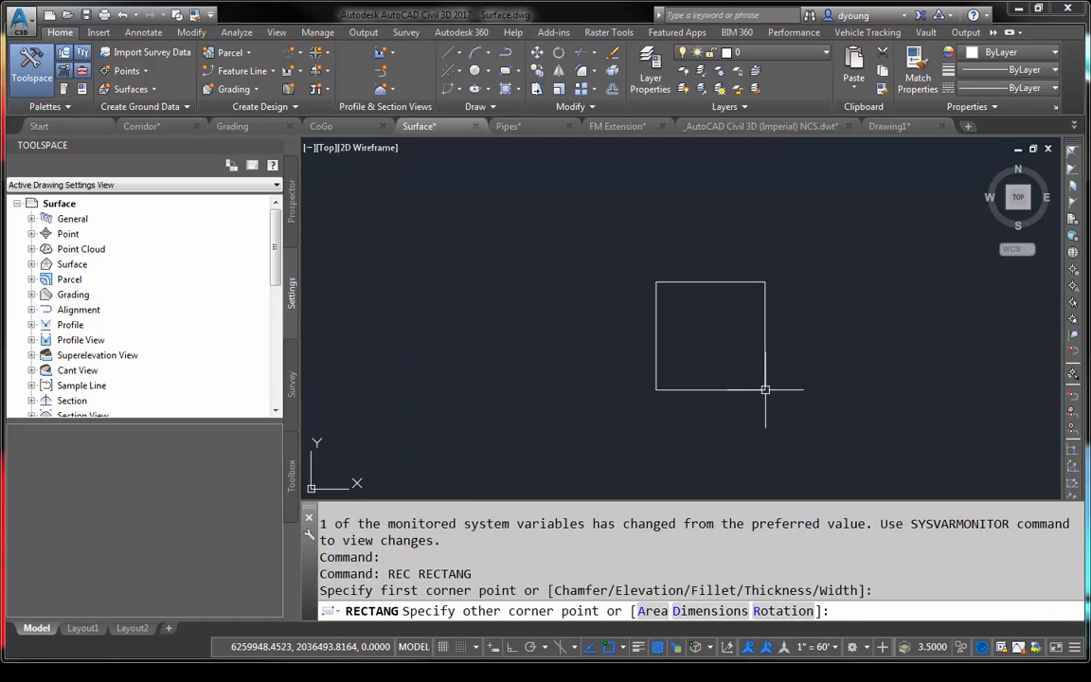
left_click(765, 389)
key("Return")
left_click(597, 324)
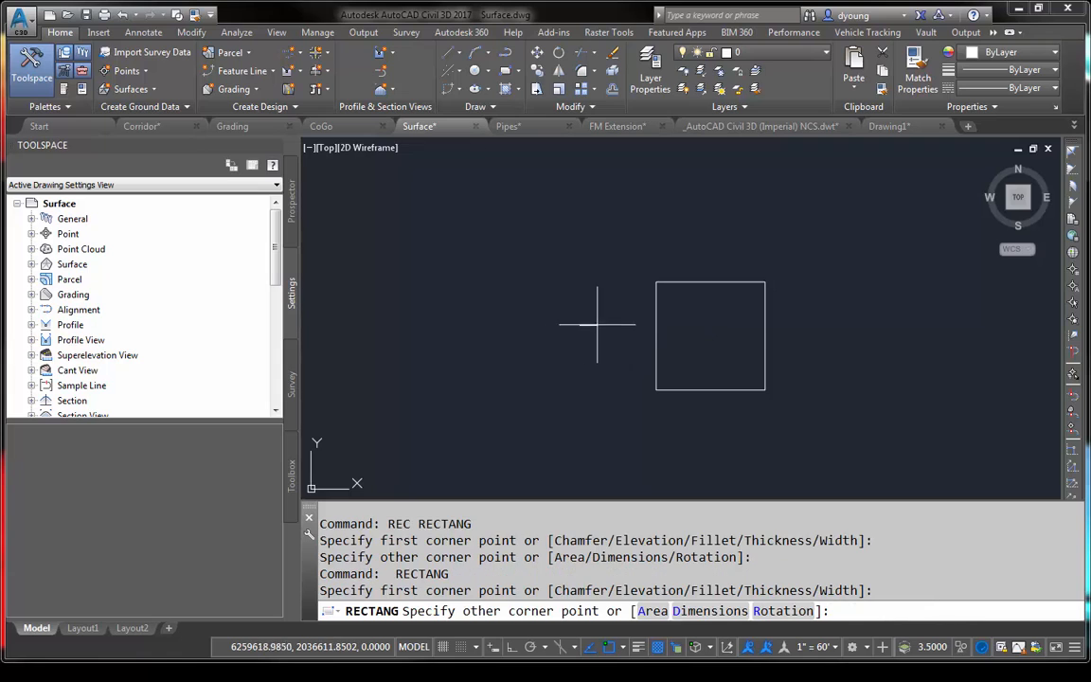
left_click(824, 338)
type("c")
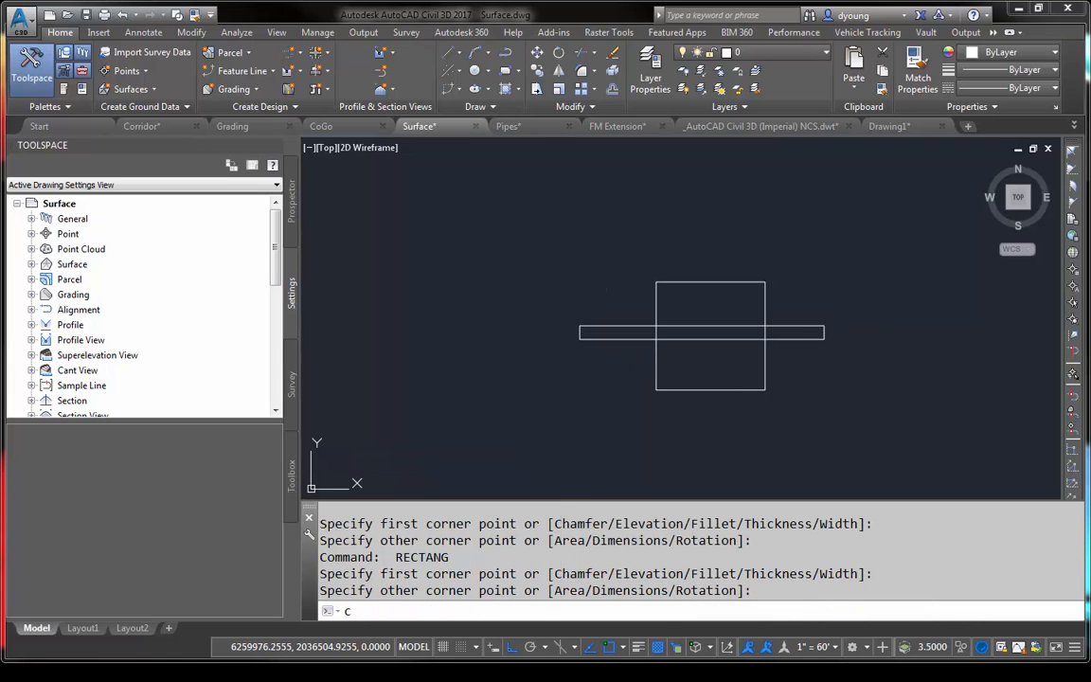
key("Return")
key("Escape")
key("Escape")
key("Escape")
- With object snap off, draw a circle of radius about 60 over the thin rectangle's right end, beside the square
type("ci")
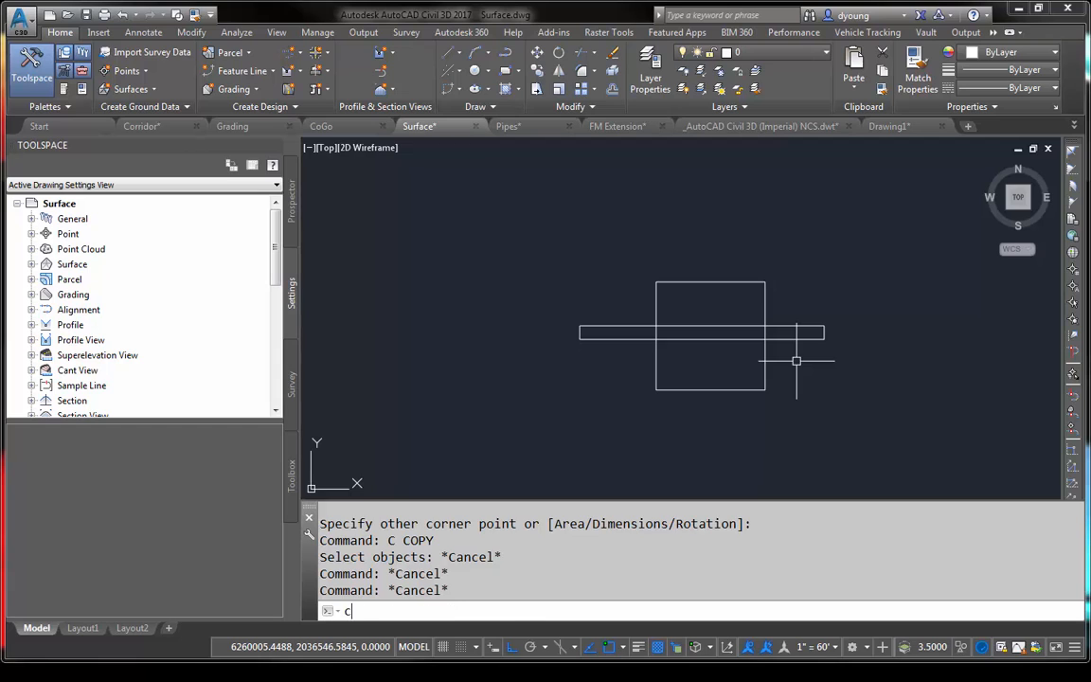
key("Return")
key("F3")
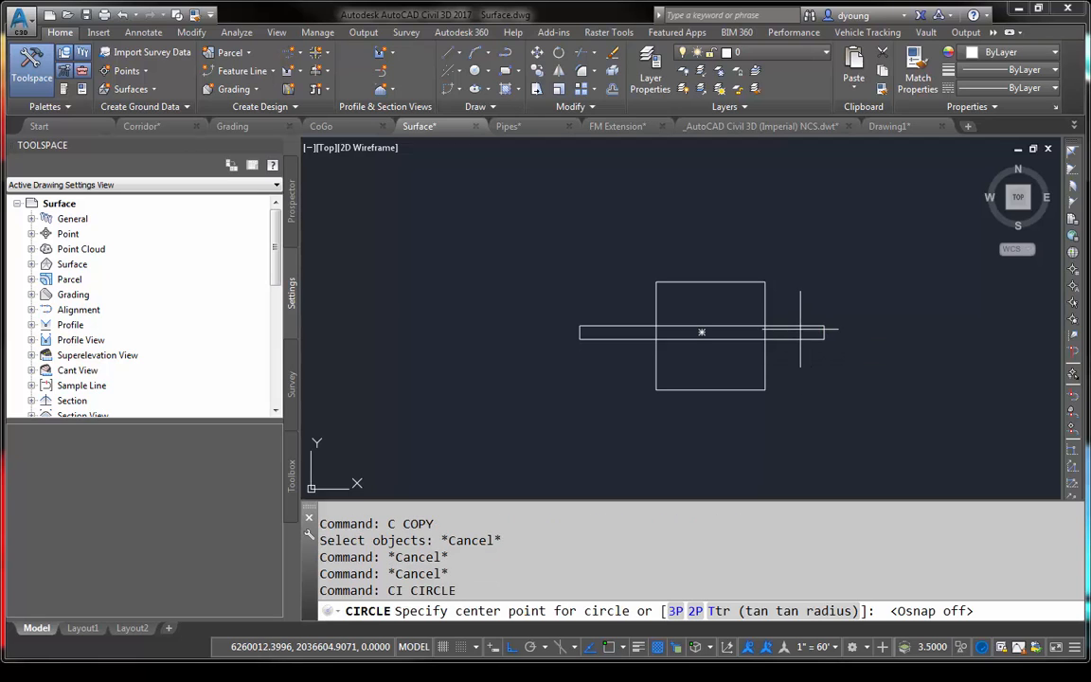
left_click(799, 331)
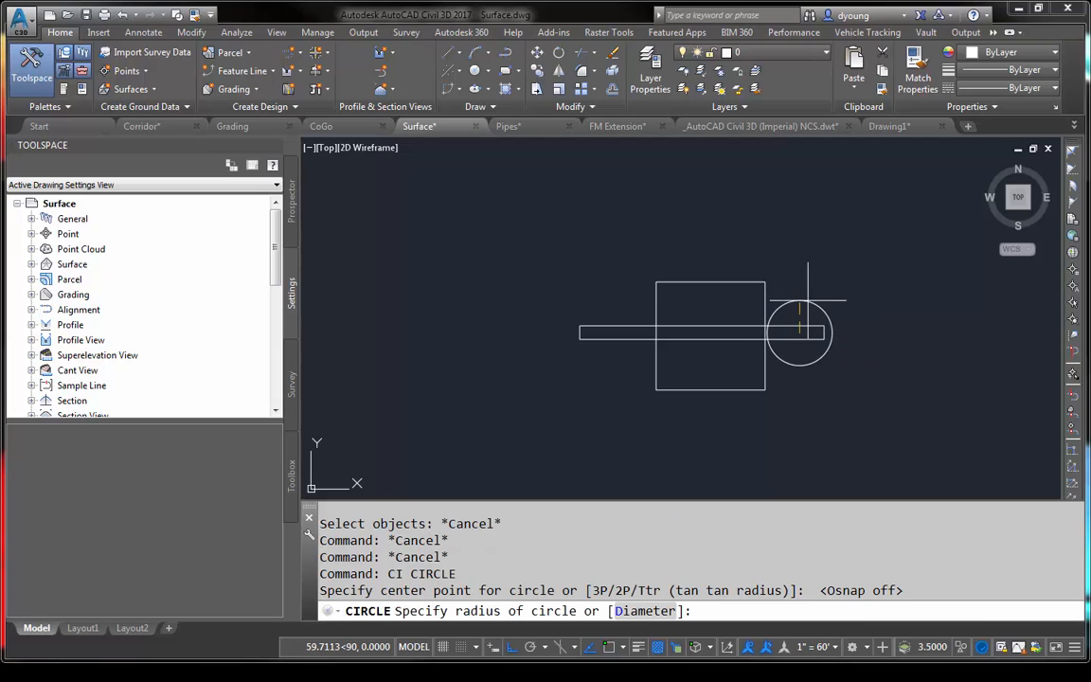
left_click(826, 300)
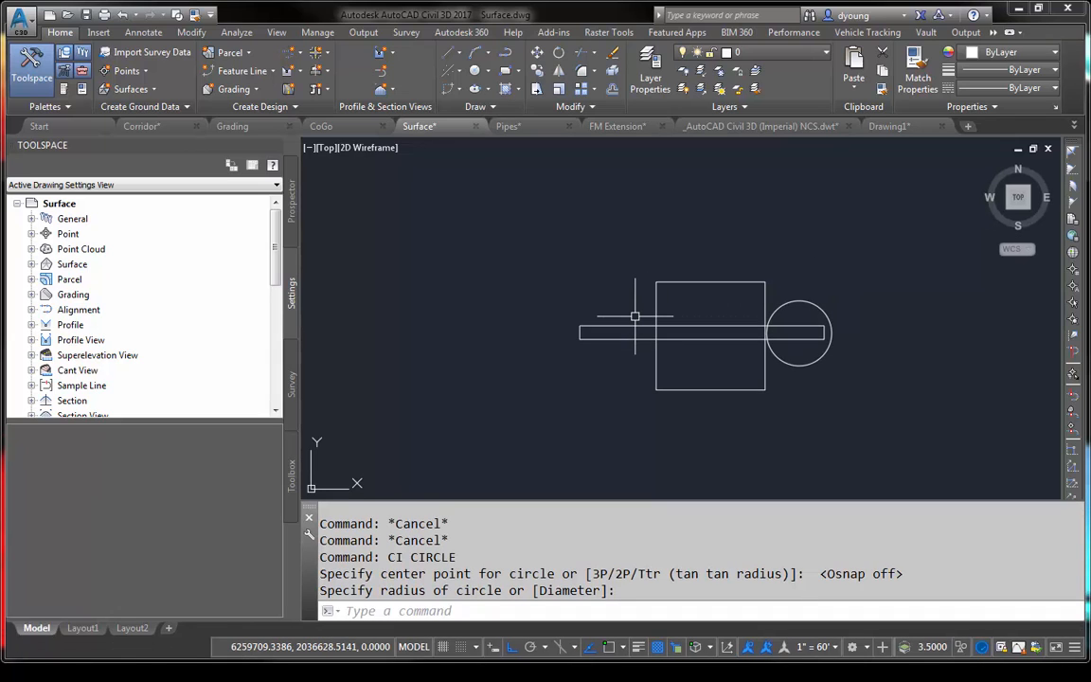
- Draw a closed triangular polyline with ortho off, overlapping the thin rectangle's left end
type("poine")
key("BackSpace")
key("BackSpace")
key("BackSpace")
key("BackSpace")
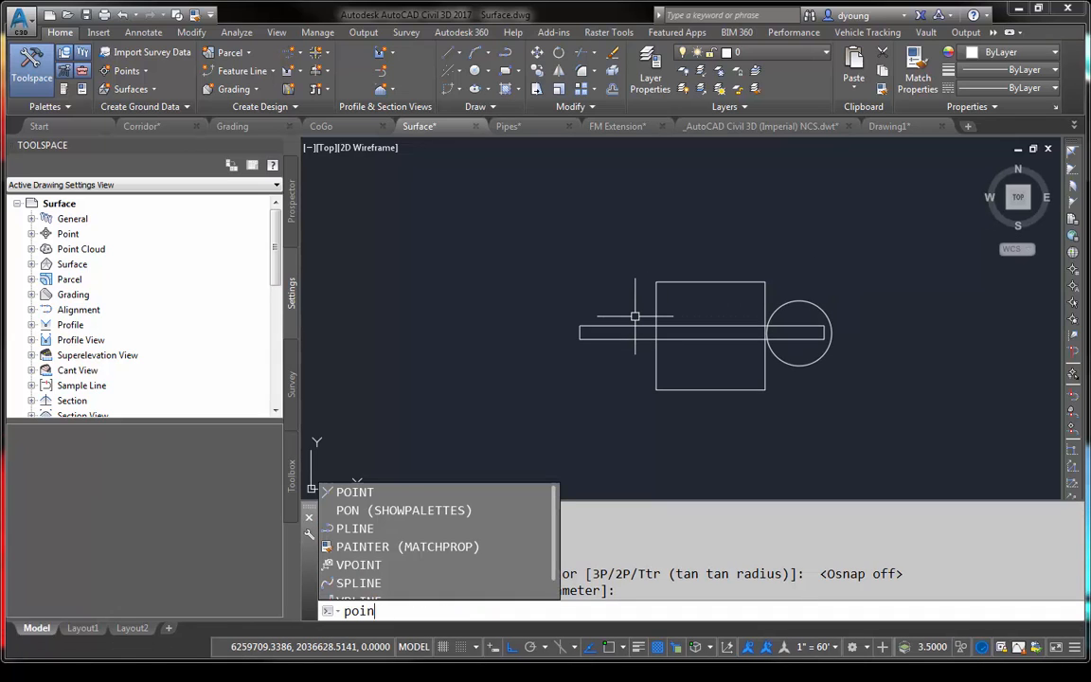
type("l")
key("Return")
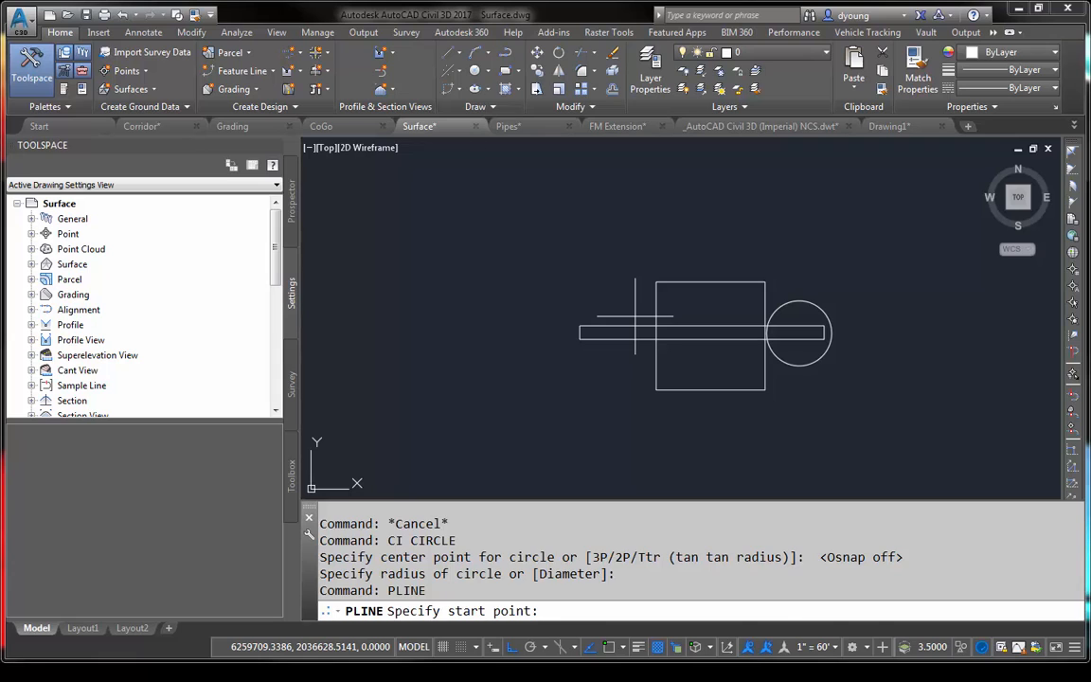
left_click(633, 315)
key("F8")
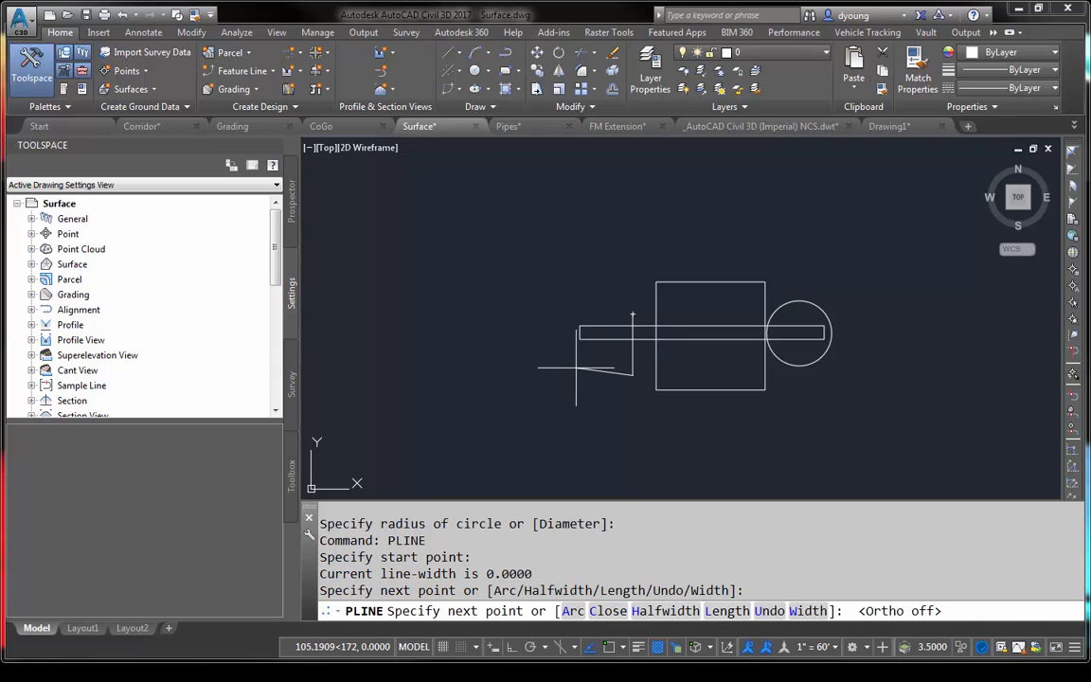
left_click(576, 367)
type("c")
key("Return")
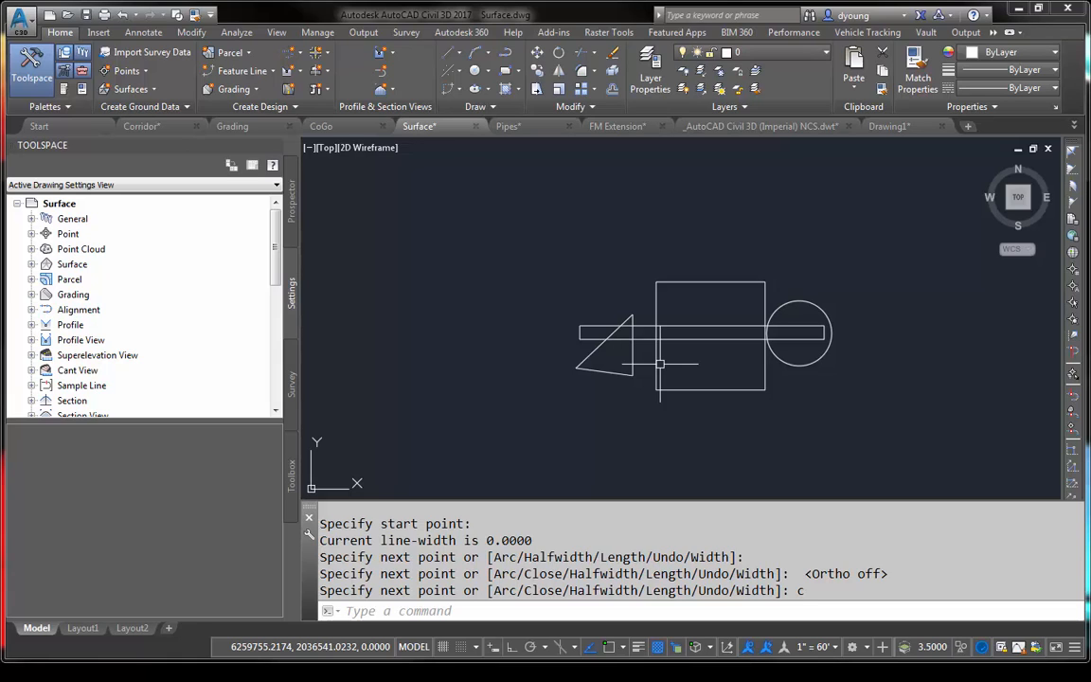
- Generate a combined outline of the two rectangles, circle and triangle with LINEWORKSHRINKWRAP
type("linew")
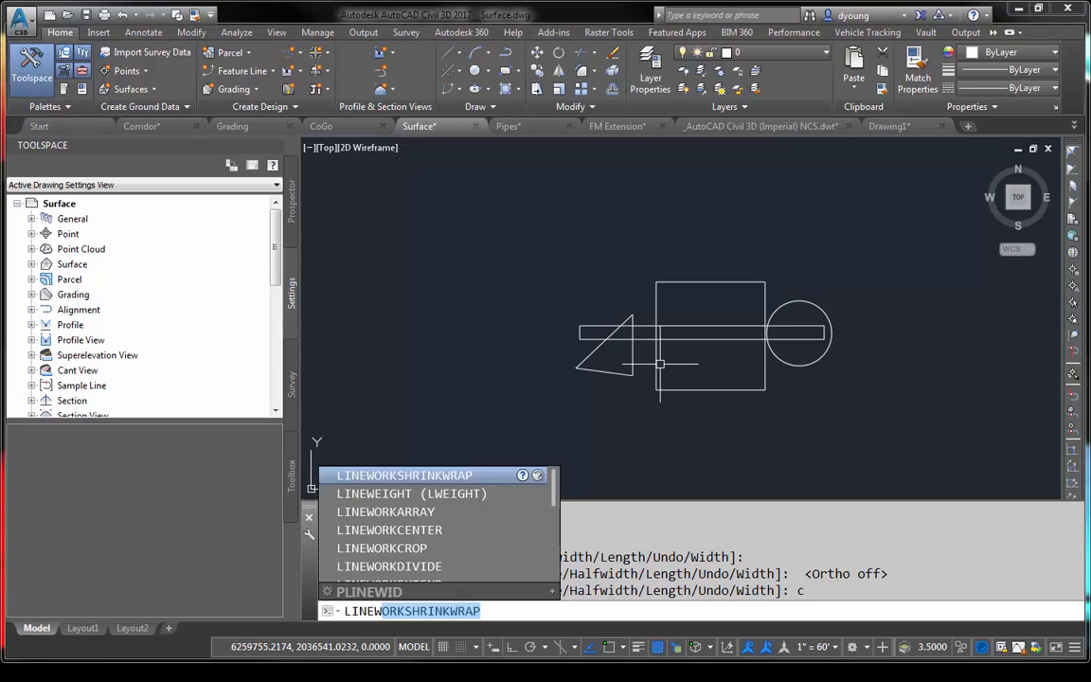
type("ork")
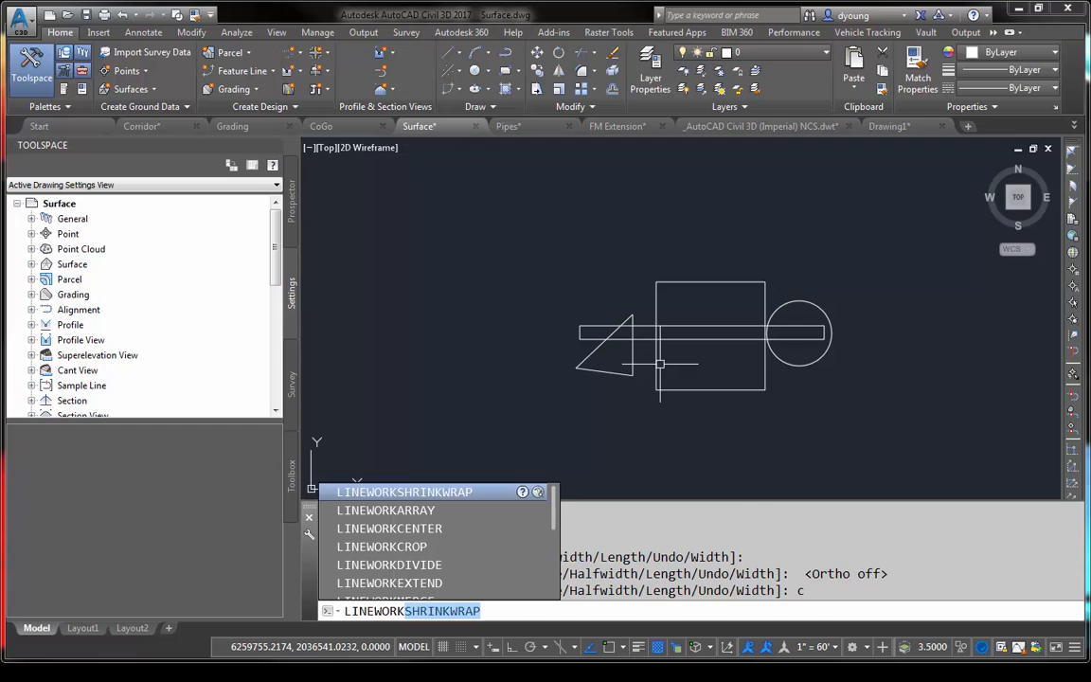
key("Return")
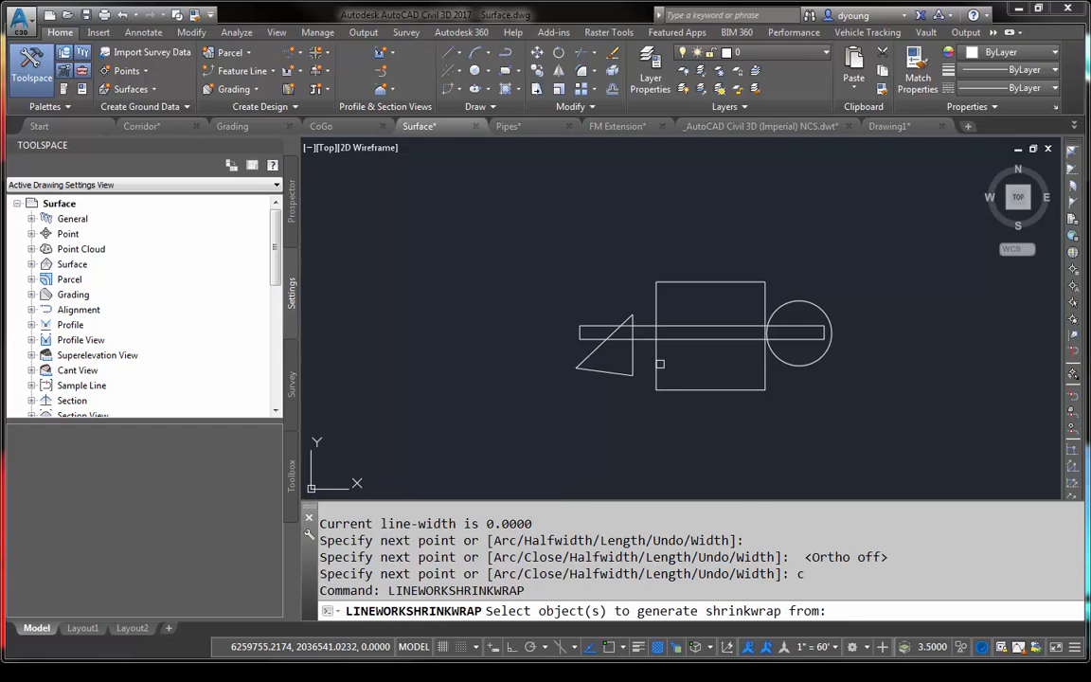
left_click(529, 244)
left_click(901, 448)
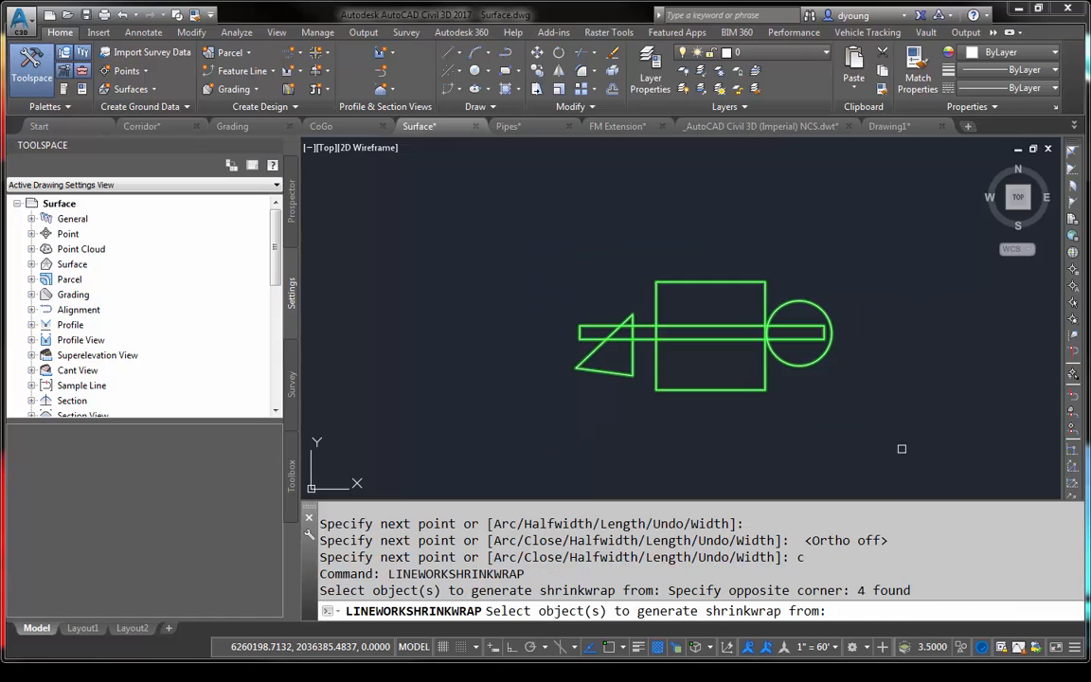
key("Return")
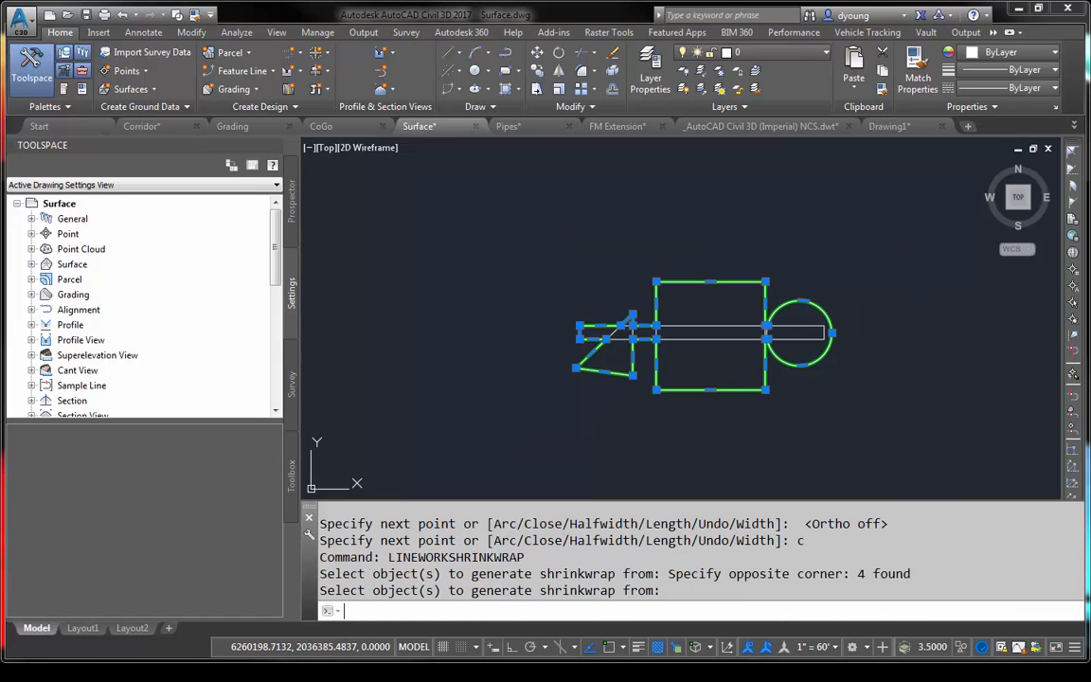
- Move the shrinkwrap outline up and to the left, clear of the original shapes, and deselect it
type("m")
key("Return")
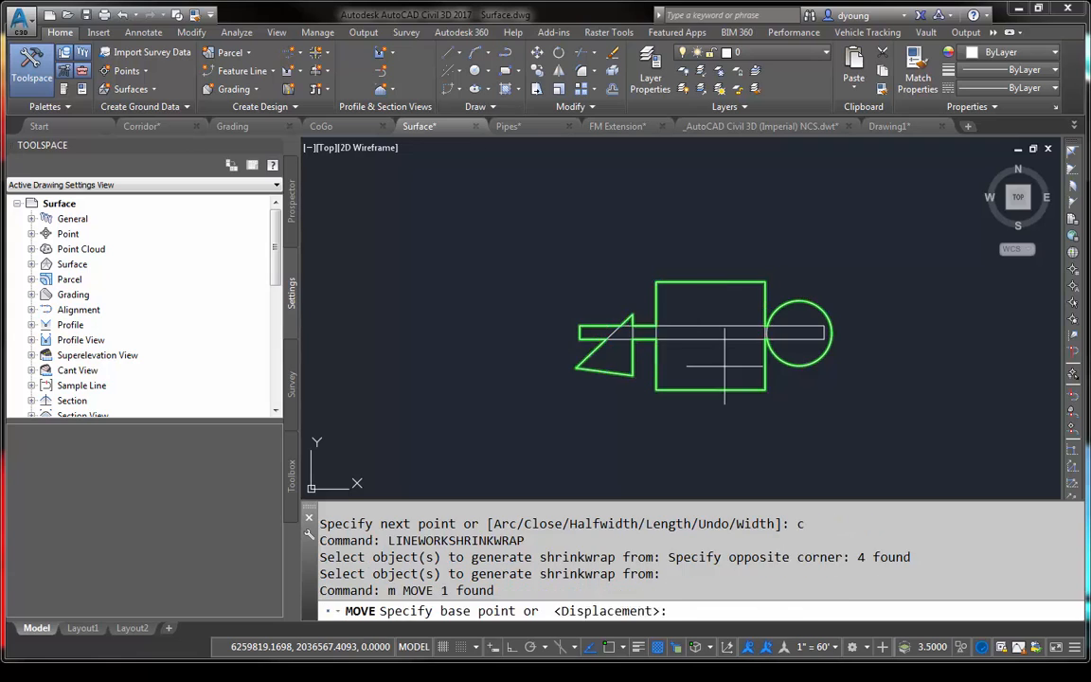
left_click(725, 365)
key("Escape")
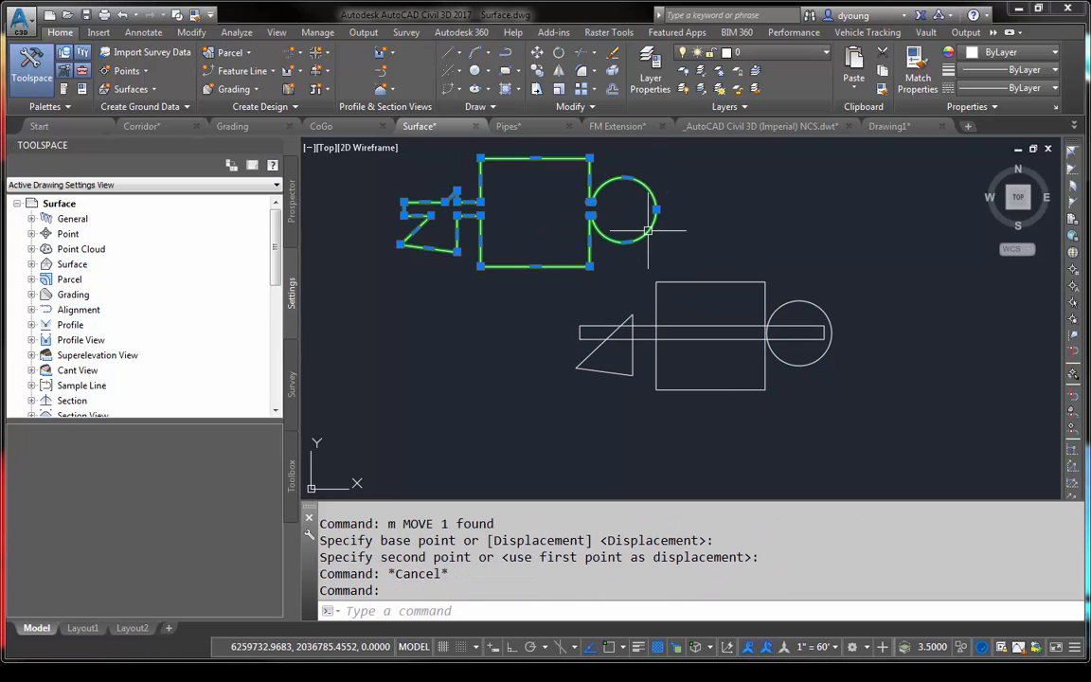
key("Escape")
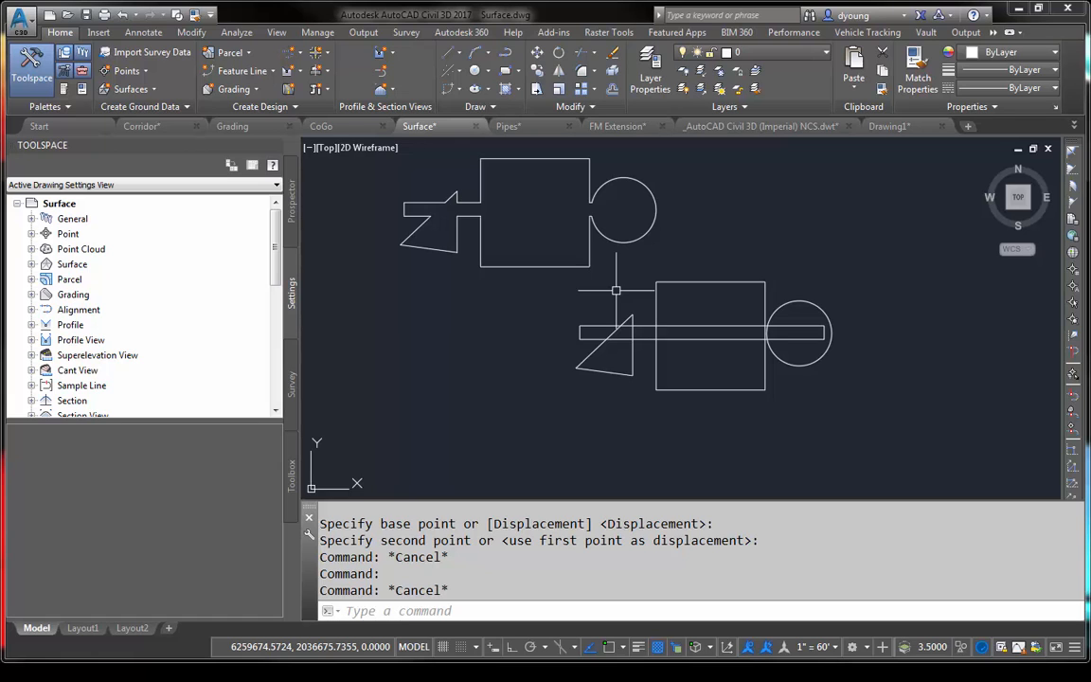
- Erase the shrinkwrap outline together with the four original shapes
left_click(812, 398)
left_click(360, 187)
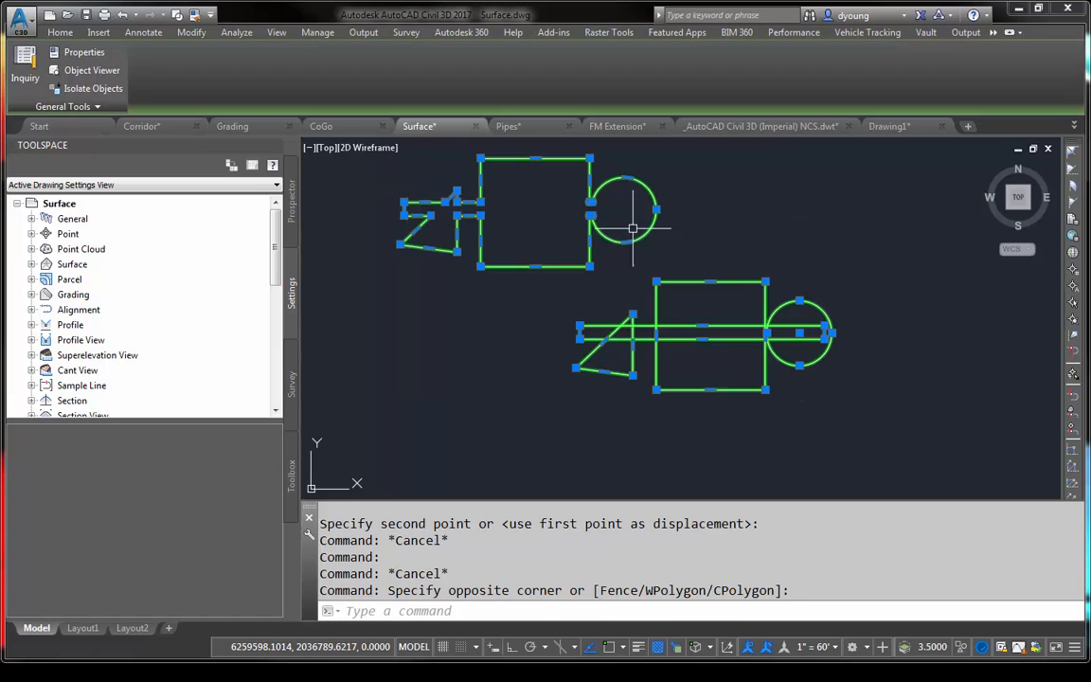
type("e")
key("Return")
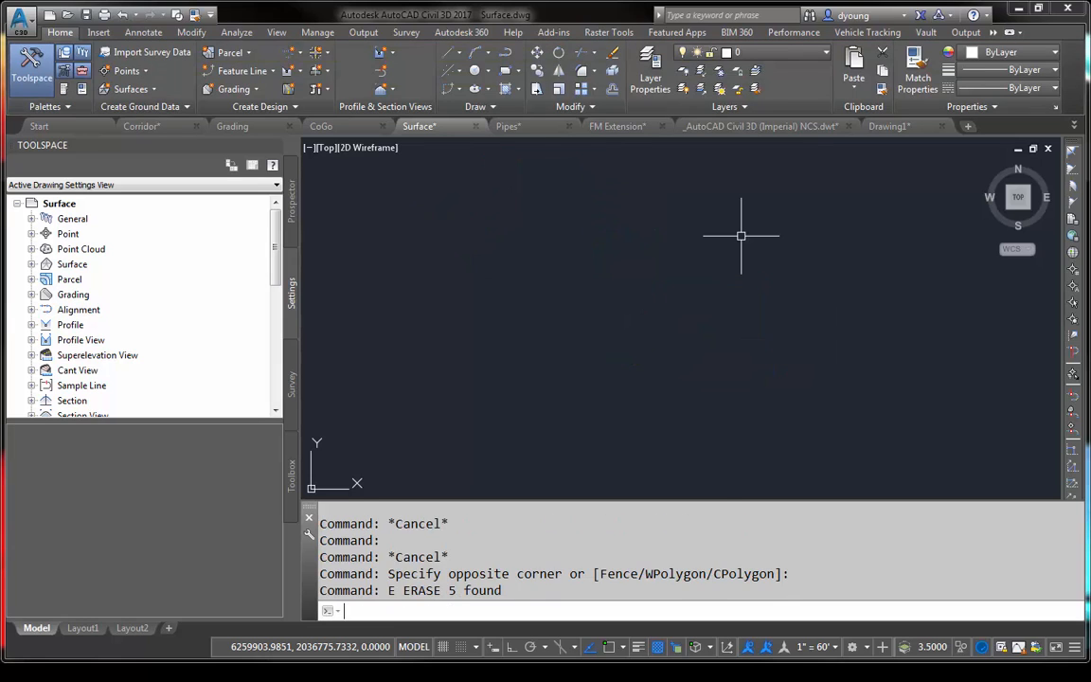
- Copy the contour surface about 4200 units to the right, into the empty space beside the original
type("z")
key("Return")
type("e")
key("Return")
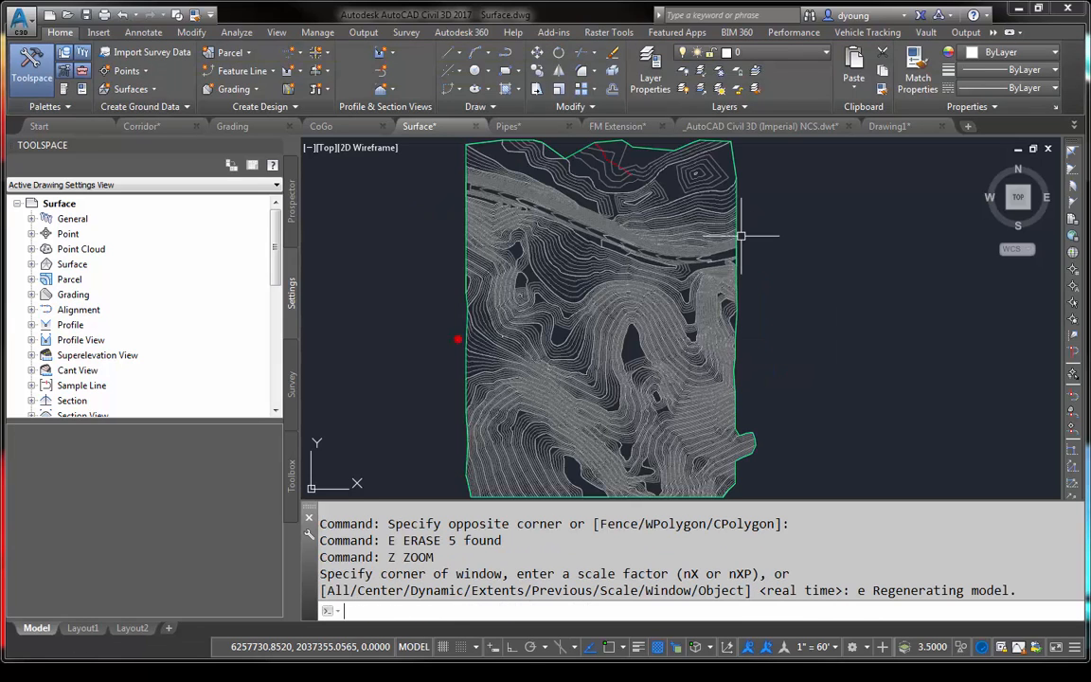
left_click(682, 245)
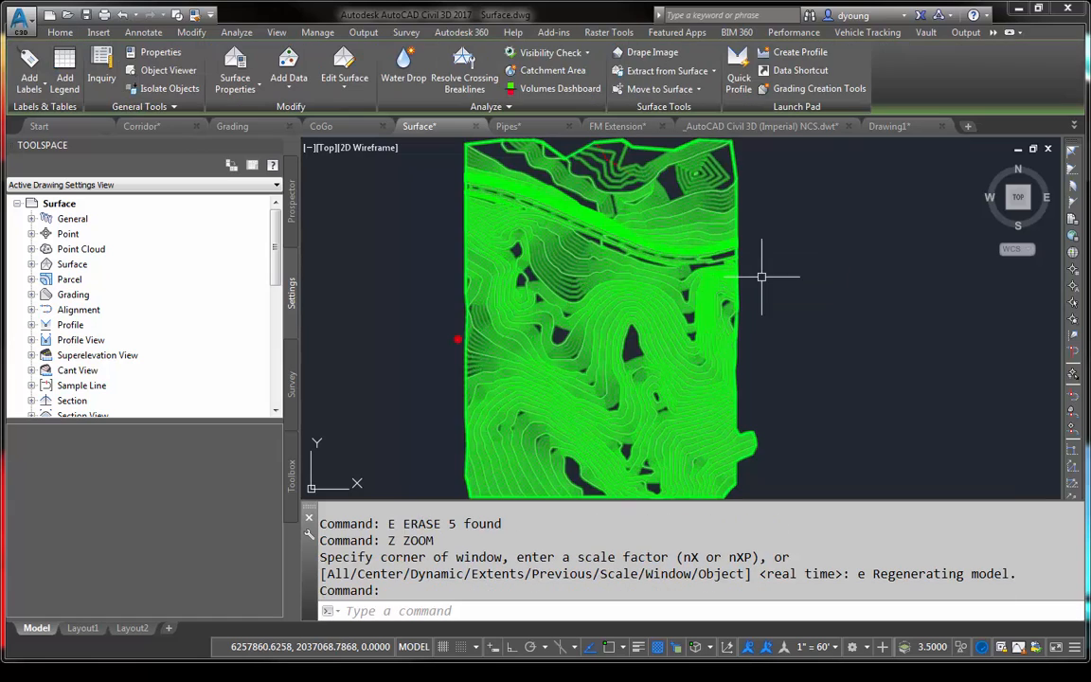
scroll(798, 298, "down", 2)
middle_click_drag(840, 277, 599, 305)
type("c")
key("Return")
left_click(566, 320)
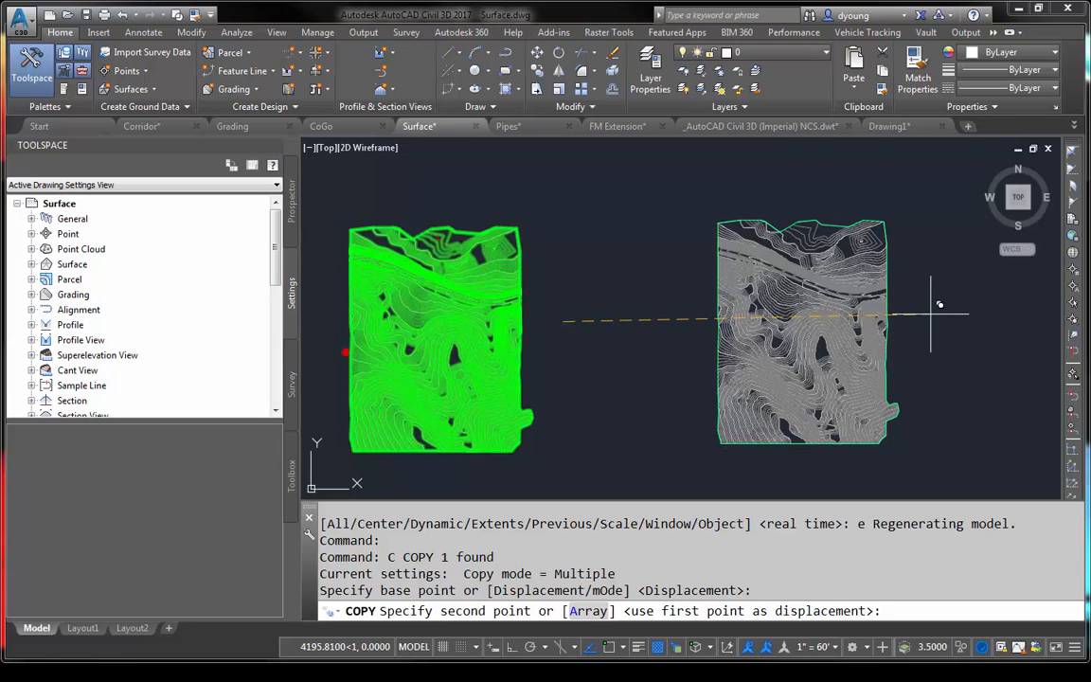
left_click(933, 314)
key("Escape")
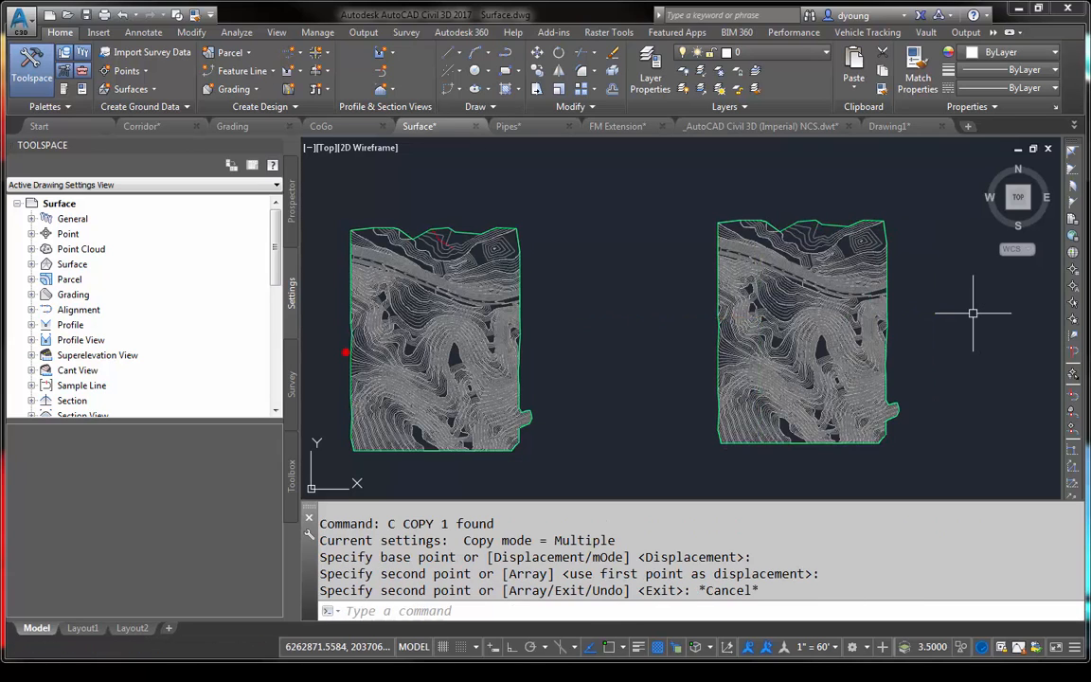
- Assign the Watersheds Only style to the copied surface and review the style's component display settings
left_click(792, 320)
right_click(792, 326)
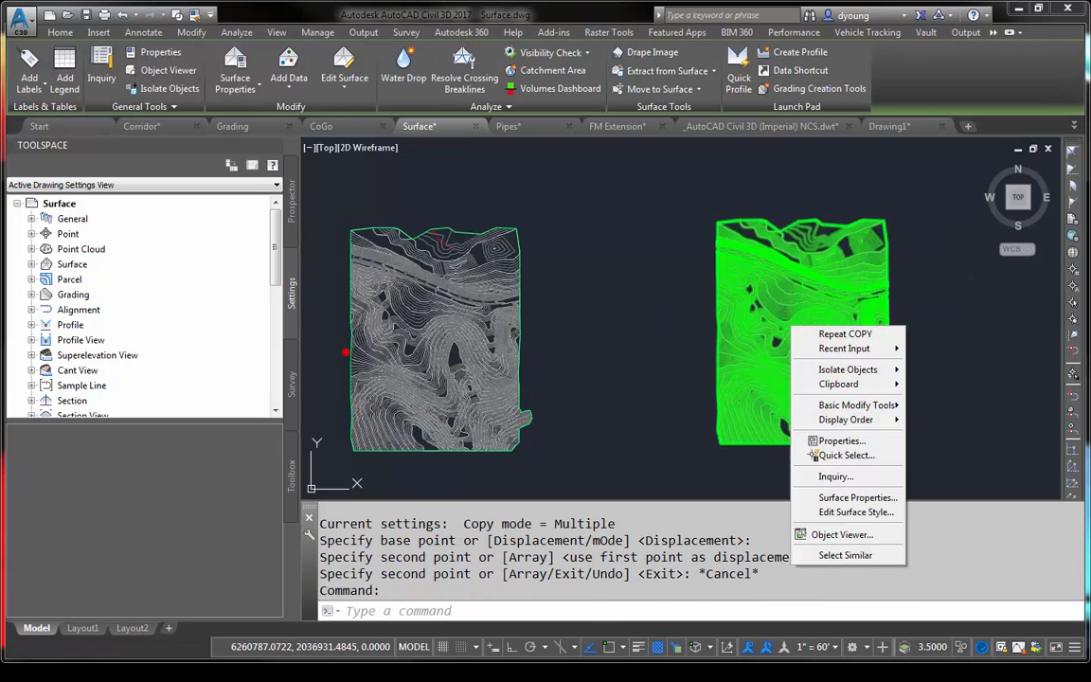
left_click(833, 498)
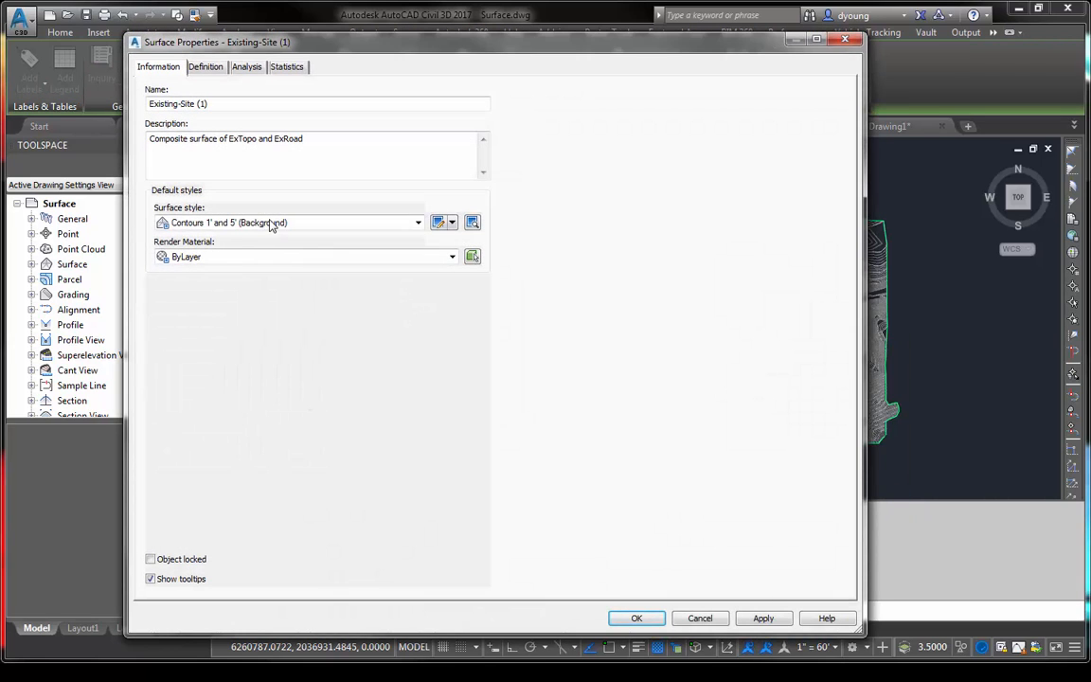
left_click(316, 224)
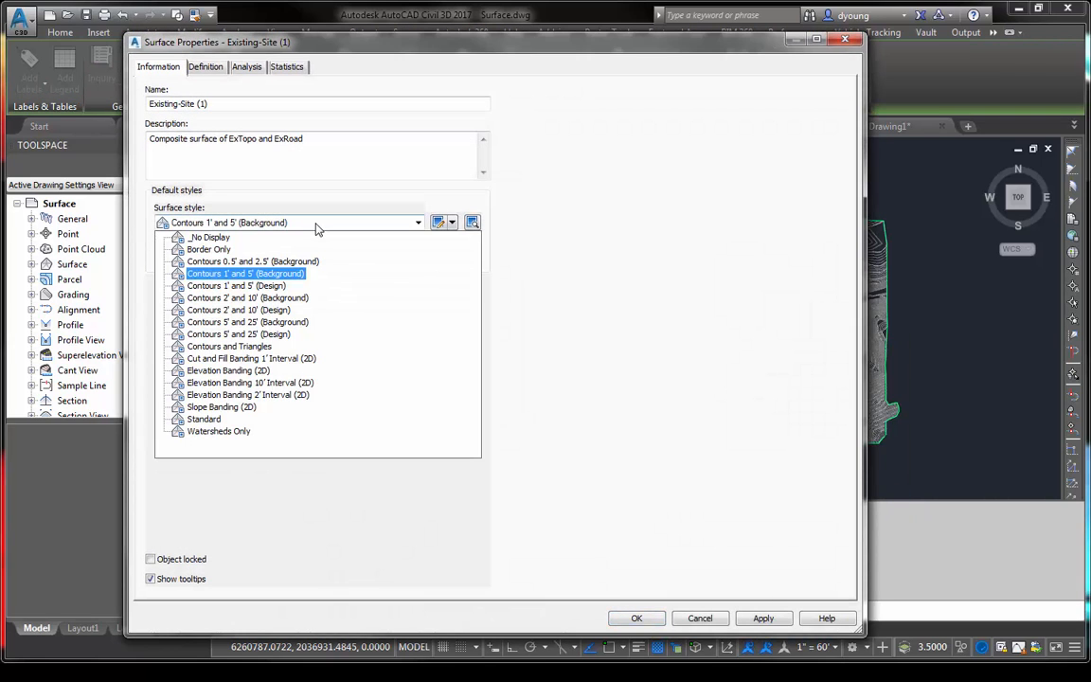
left_click(229, 433)
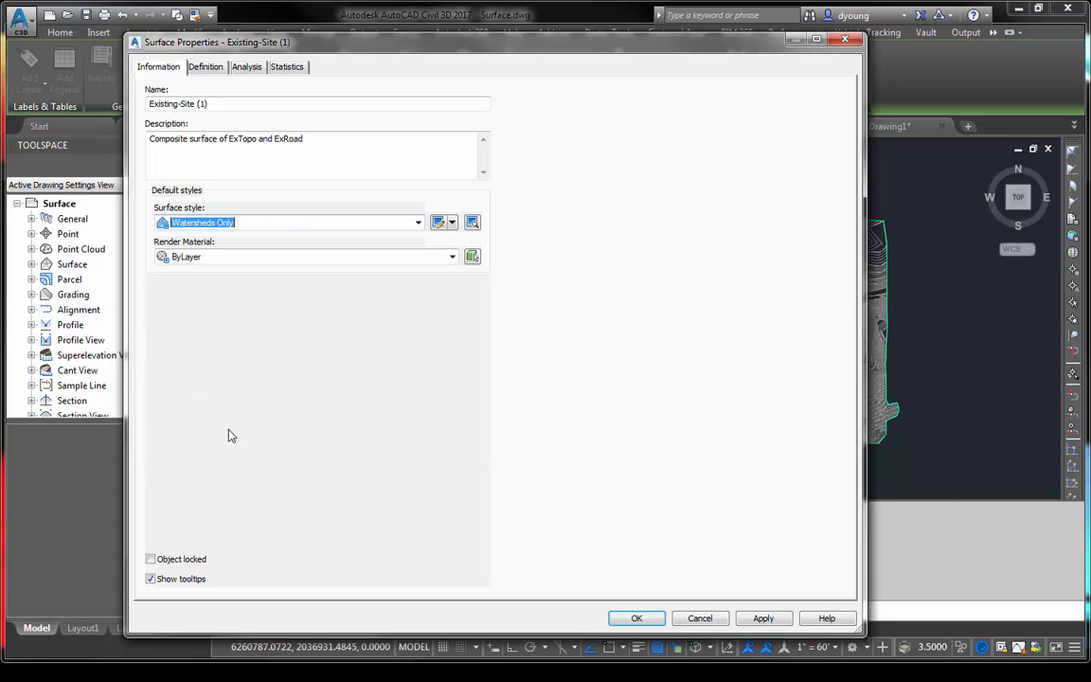
left_click(438, 222)
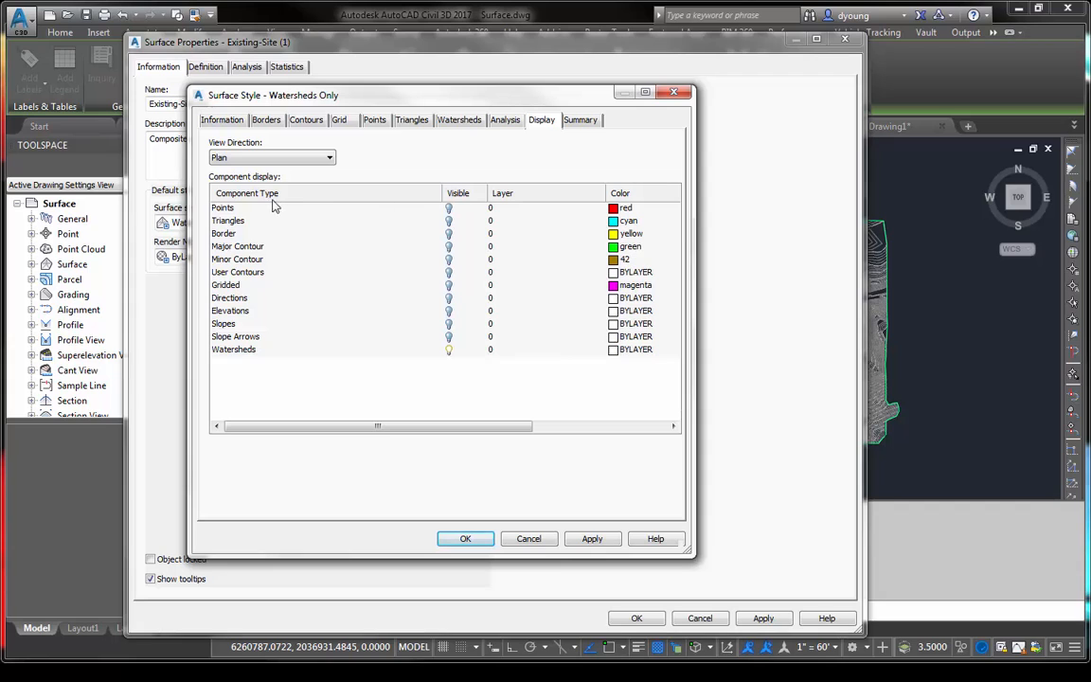
left_click(463, 540)
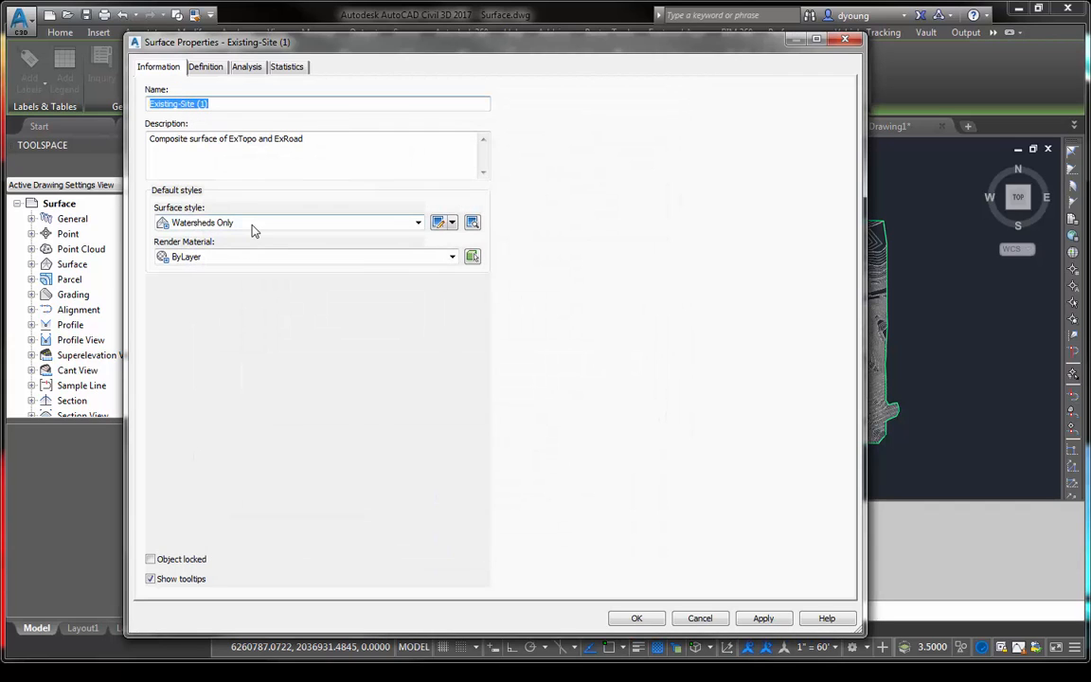
- Run a Watersheds analysis on the copied surface, apply it with the Standard legend, and deselect the surface
left_click(246, 67)
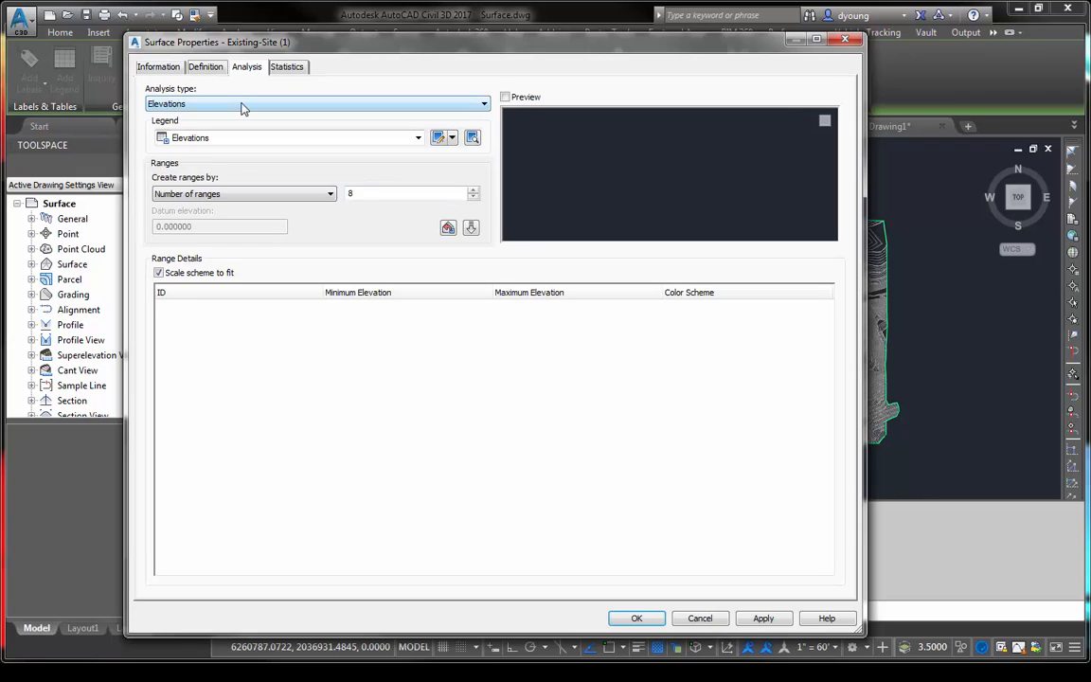
left_click(242, 104)
left_click(227, 178)
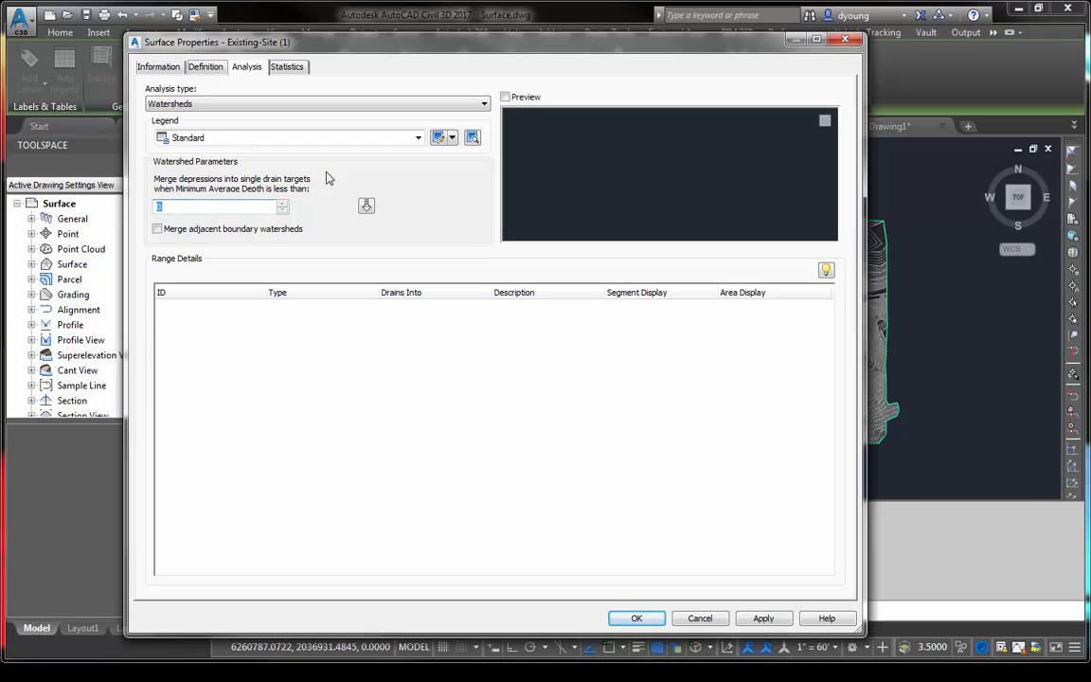
left_click(367, 208)
left_click_drag(830, 308, 834, 513)
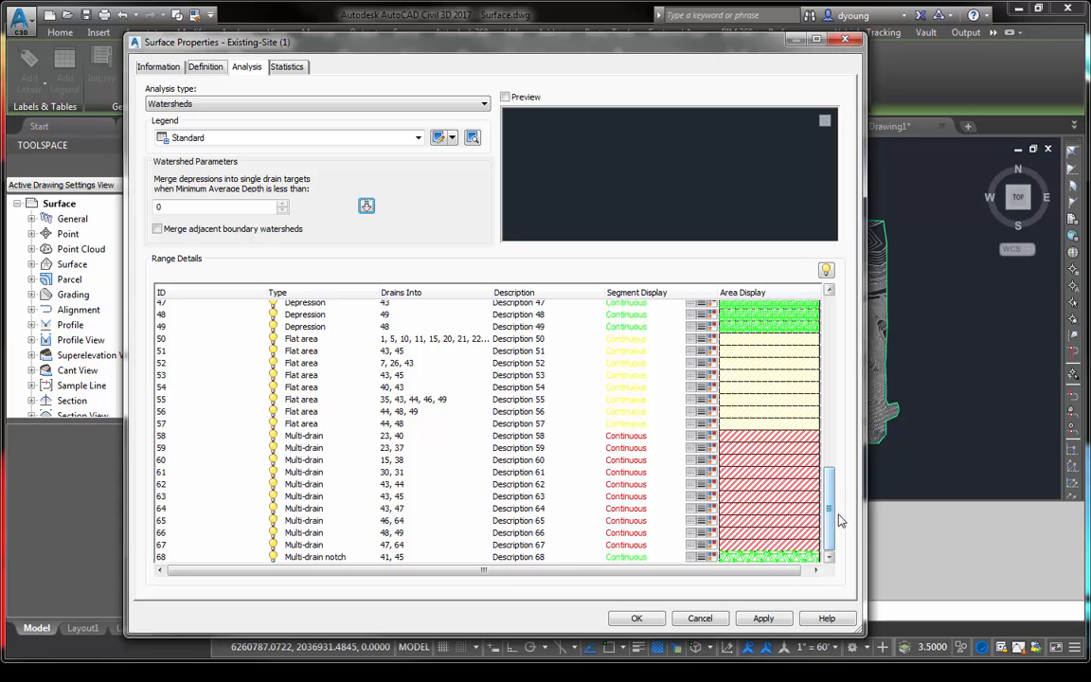
left_click(635, 619)
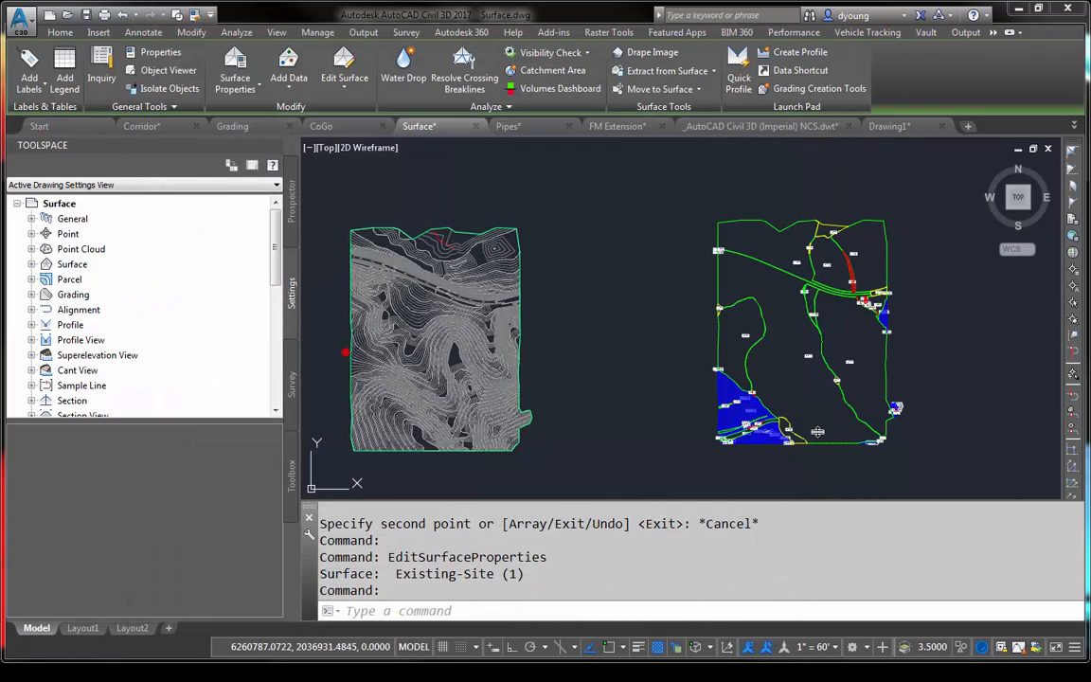
key("Escape")
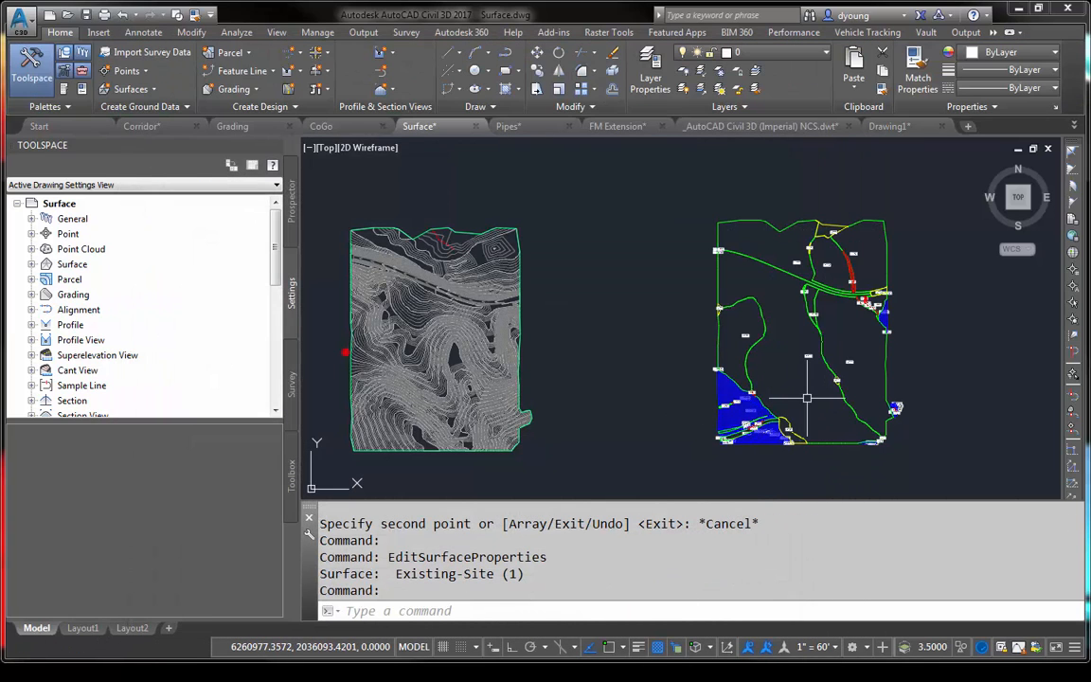
- Inspect the watershed labels and hatches in the surface's southwest corner, and explode the copied surface twice into basic linework
scroll(737, 442, "up", 5)
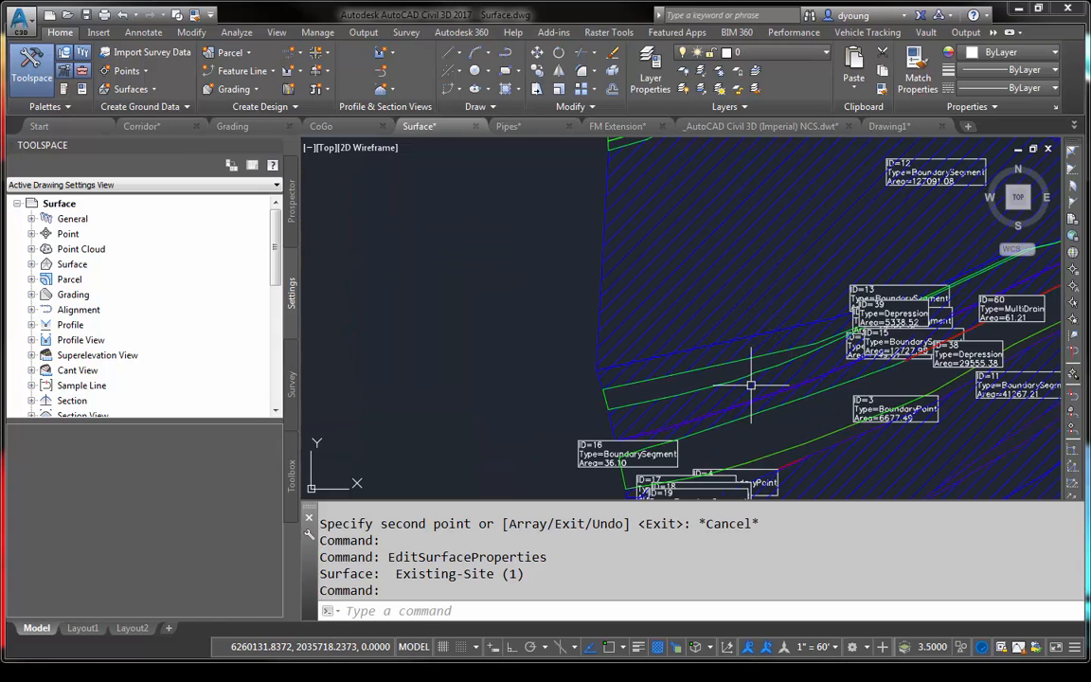
middle_click_drag(722, 293, 417, 209)
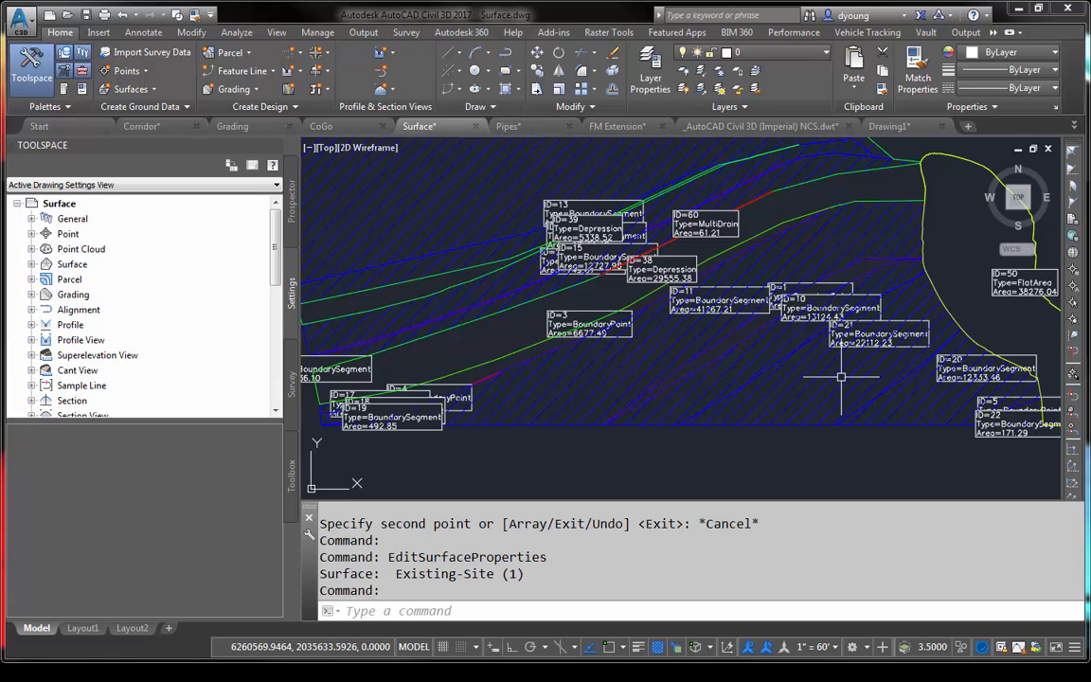
scroll(841, 377, "down", 6)
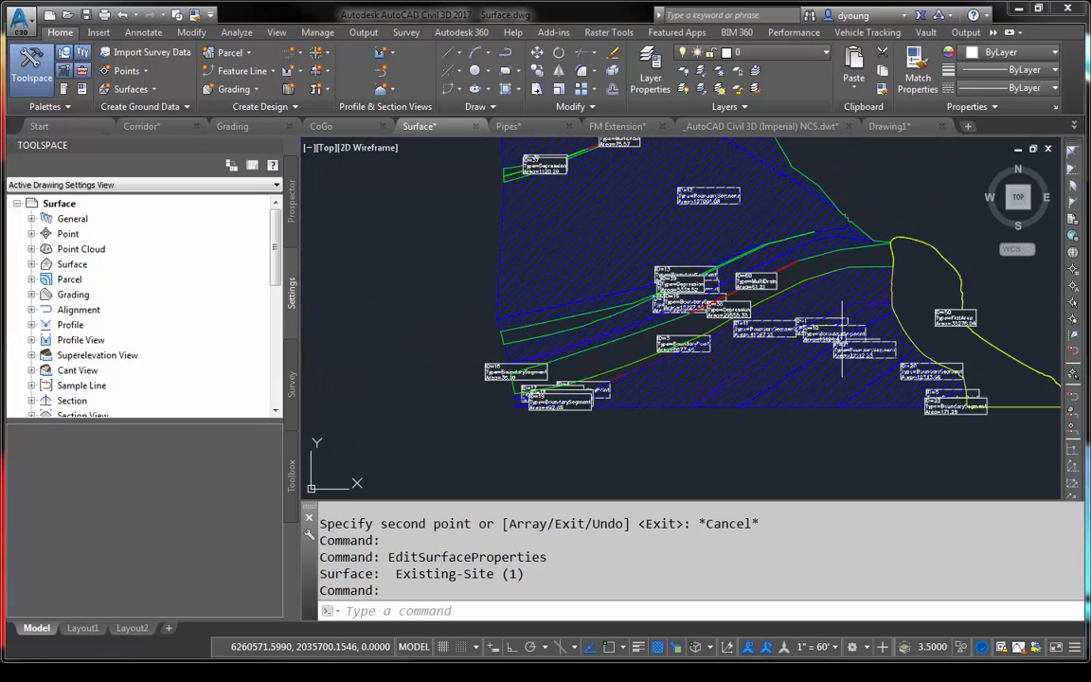
scroll(685, 354, "down", 2)
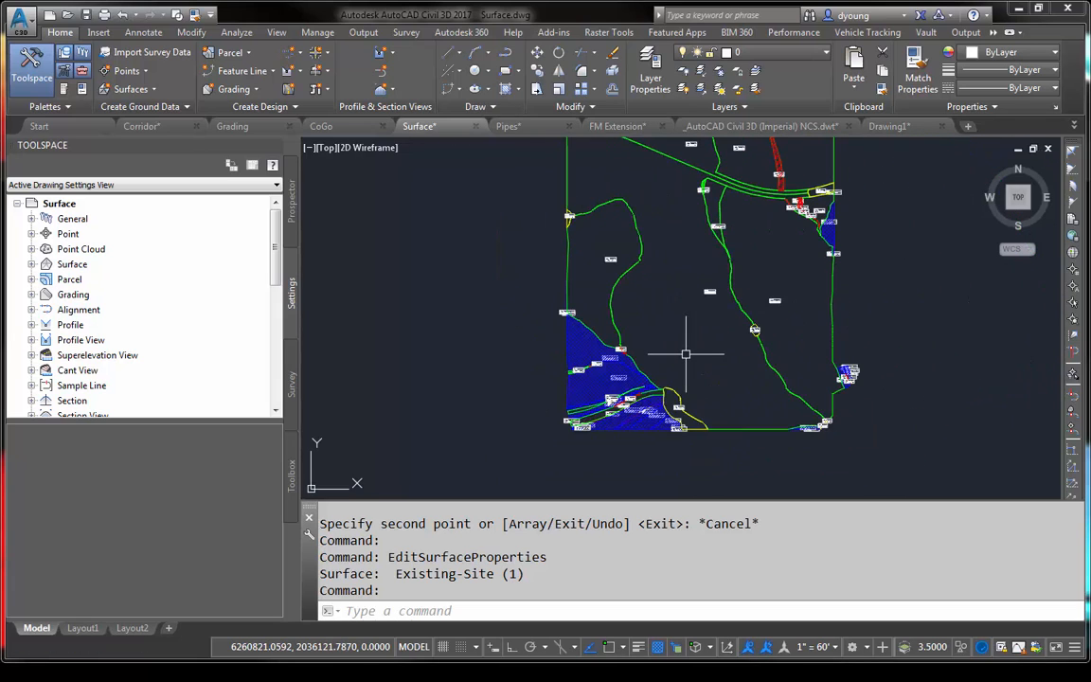
scroll(682, 279, "down", 2)
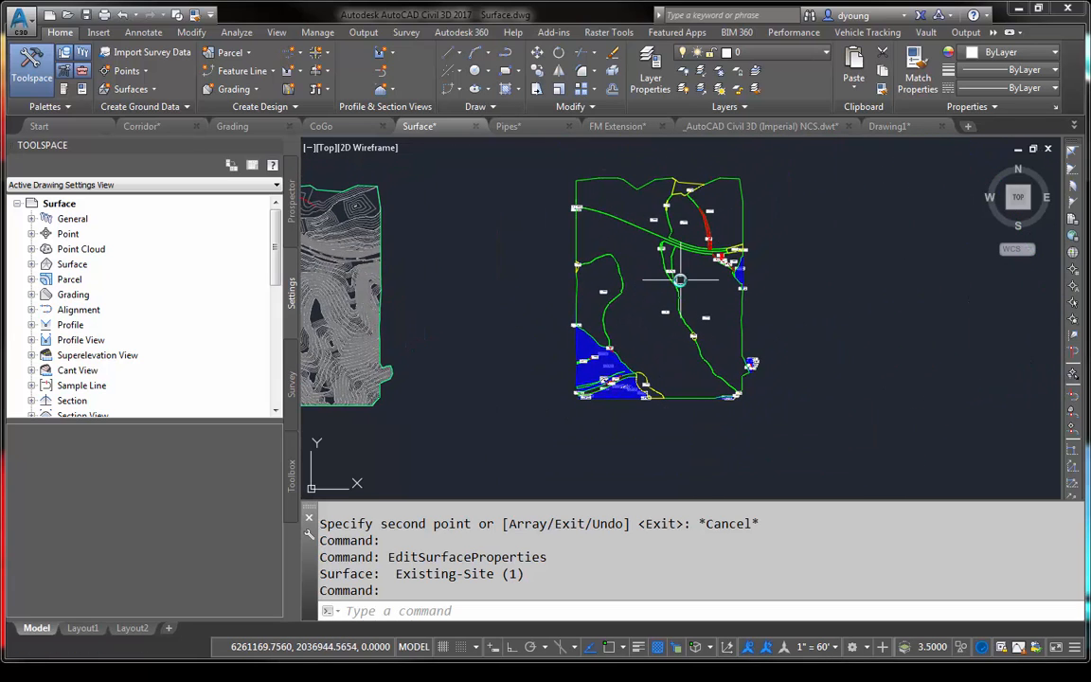
left_click(586, 344)
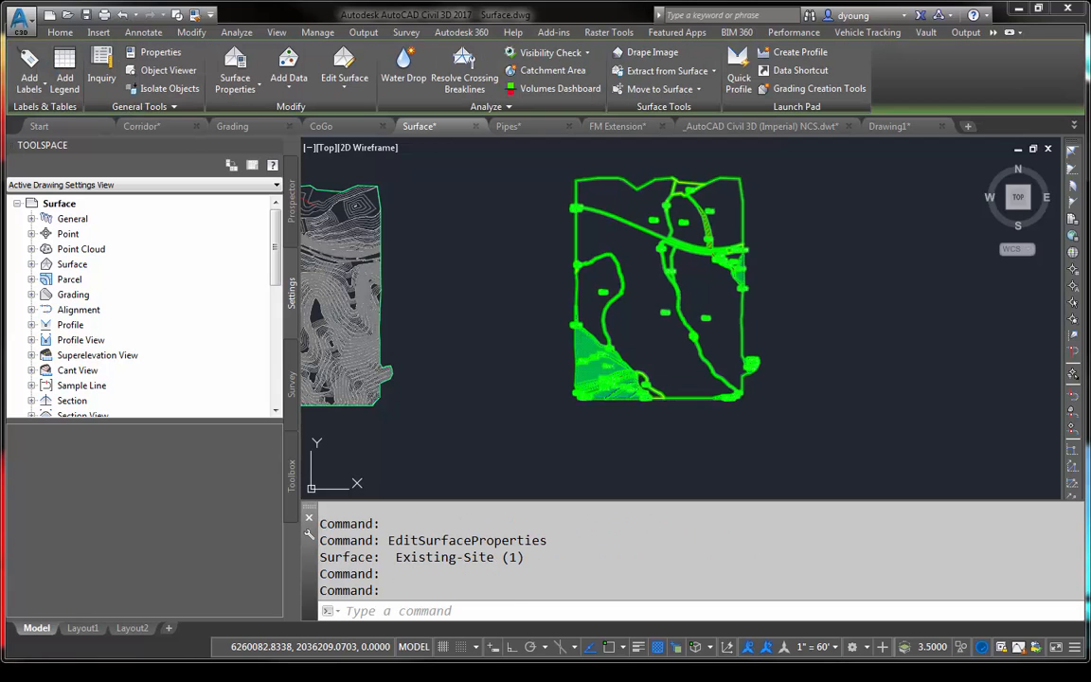
type("X")
key("Return")
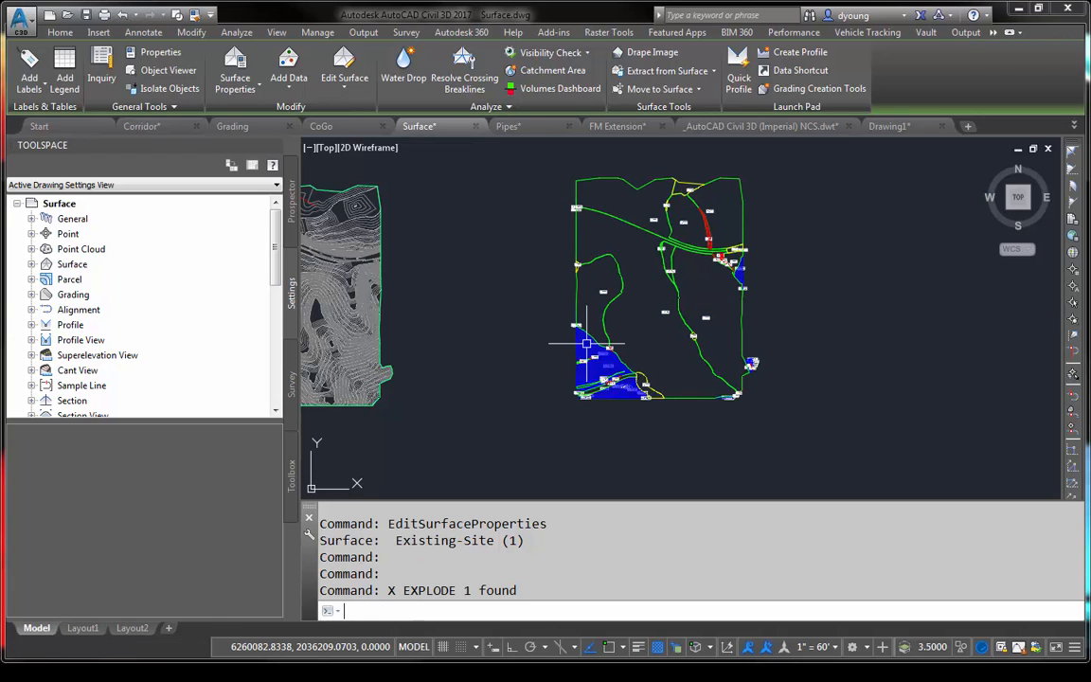
left_click(602, 369)
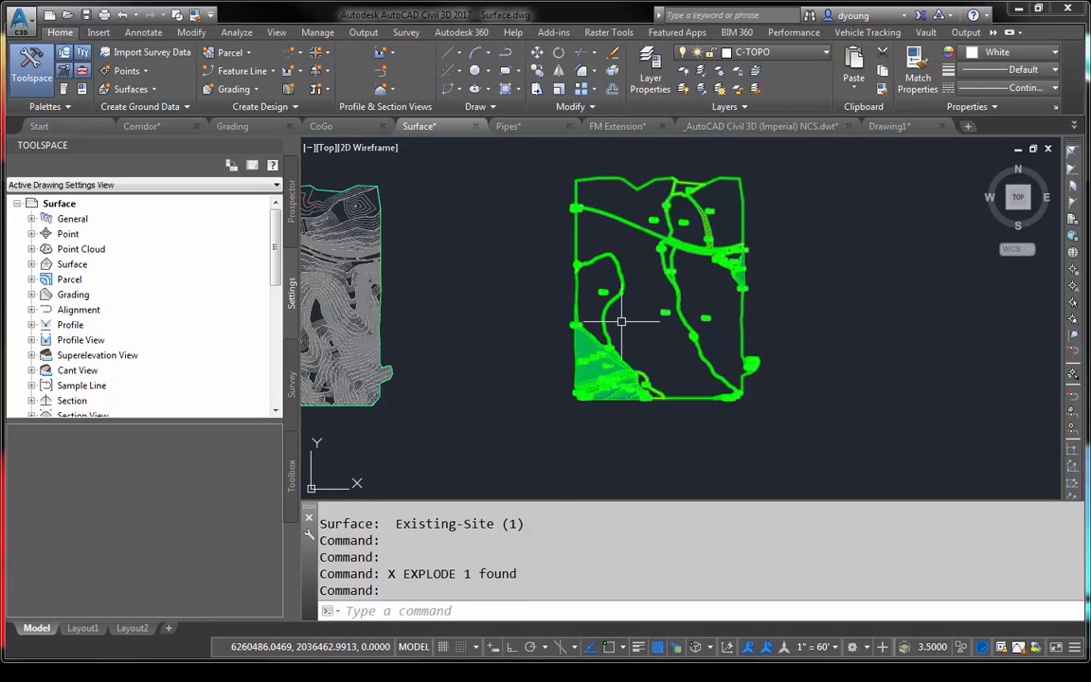
type("X")
key("Return")
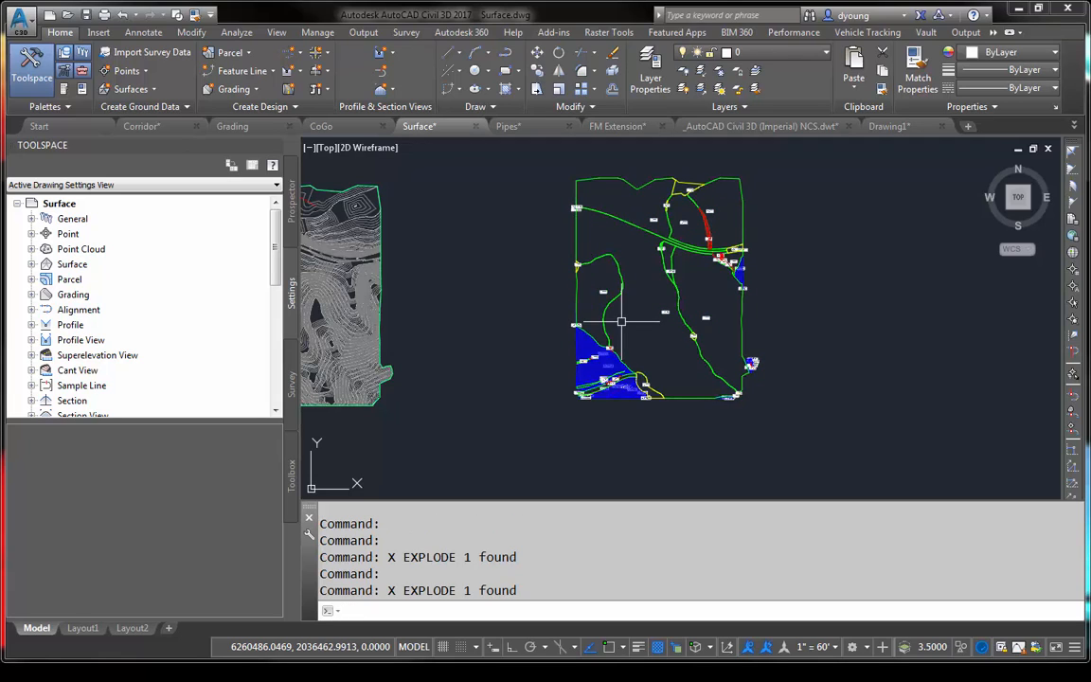
- Erase all exploded watershed labels and hatches by selecting one label and one hatch together with all similar objects
left_click(590, 284)
left_click(618, 335)
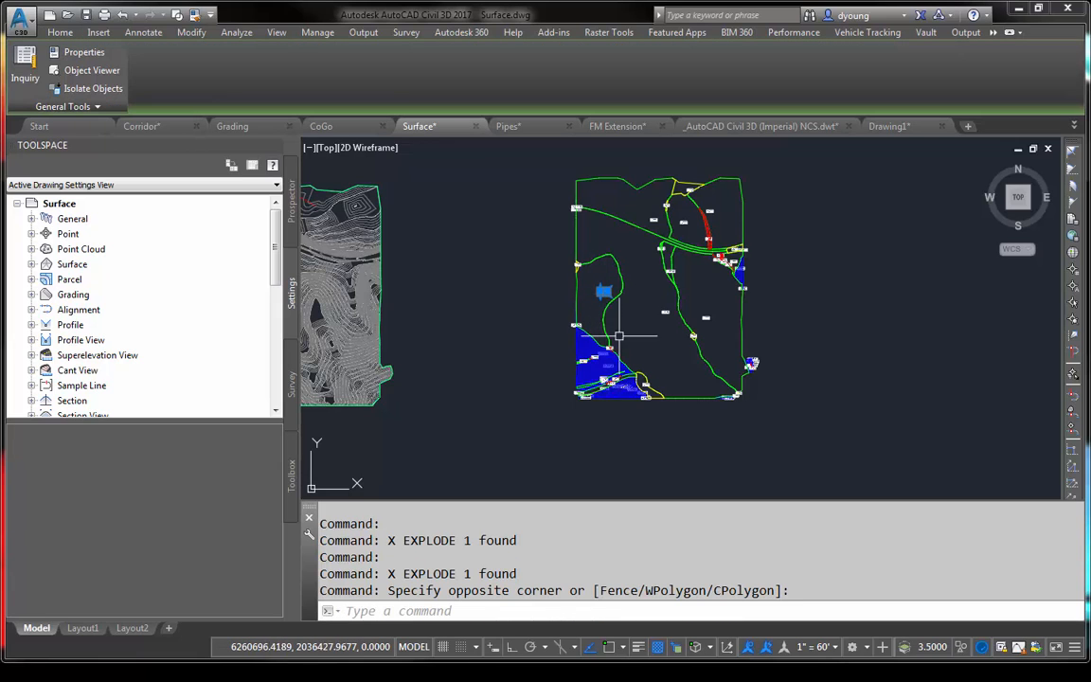
scroll(602, 291, "up", 2)
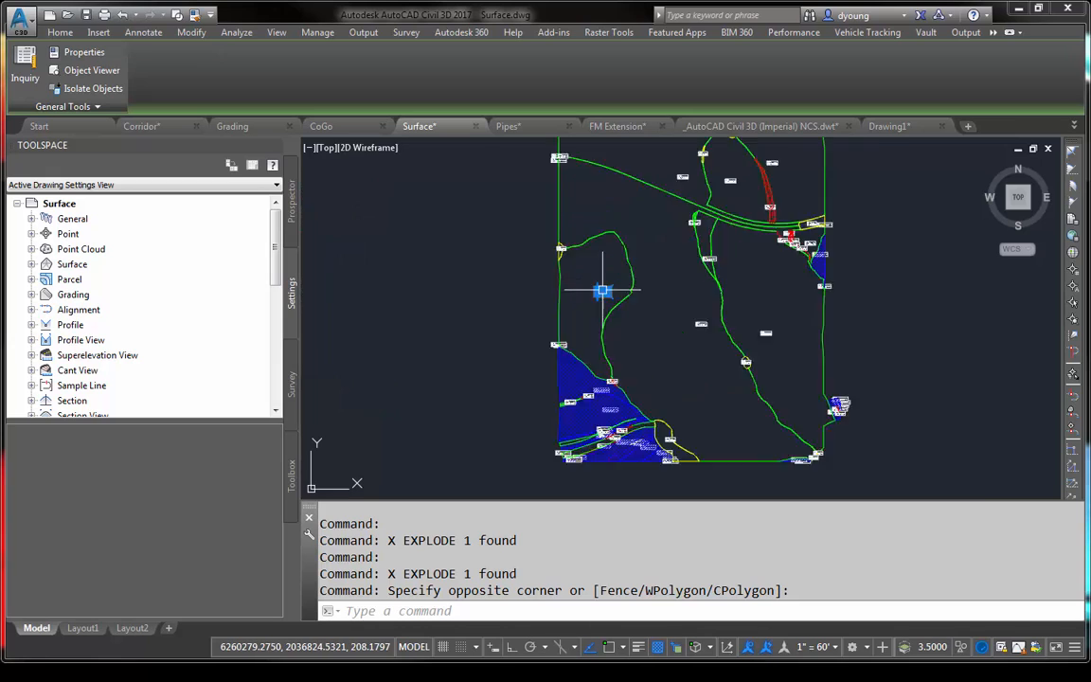
scroll(602, 291, "up", 2)
left_click(569, 269)
left_click(637, 311)
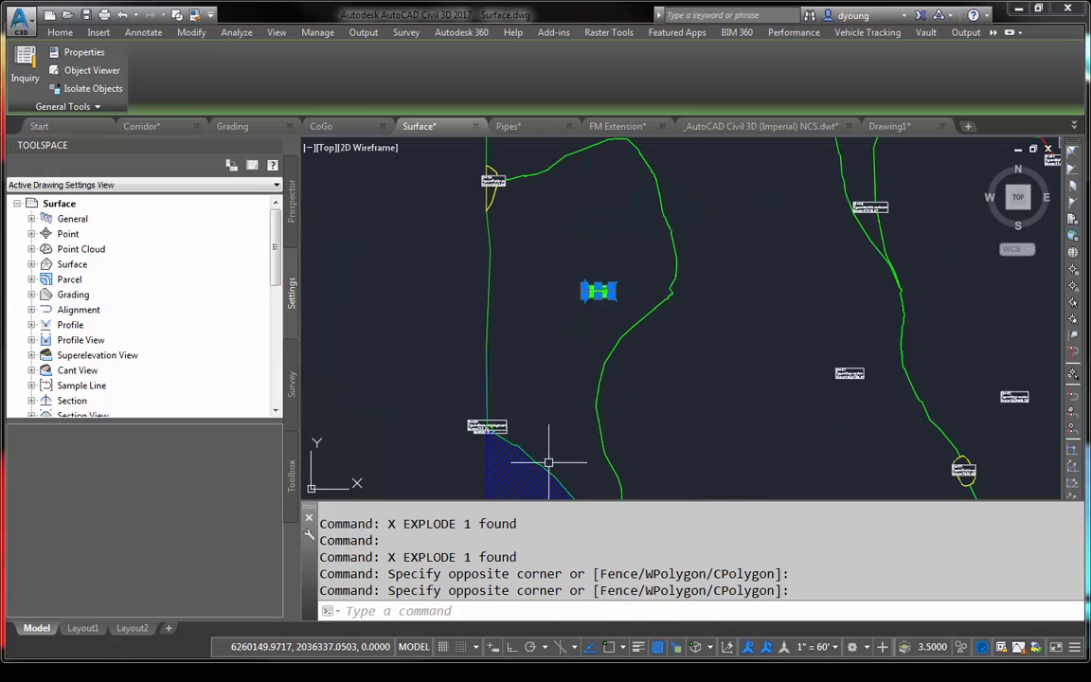
left_click(549, 462)
right_click(711, 398)
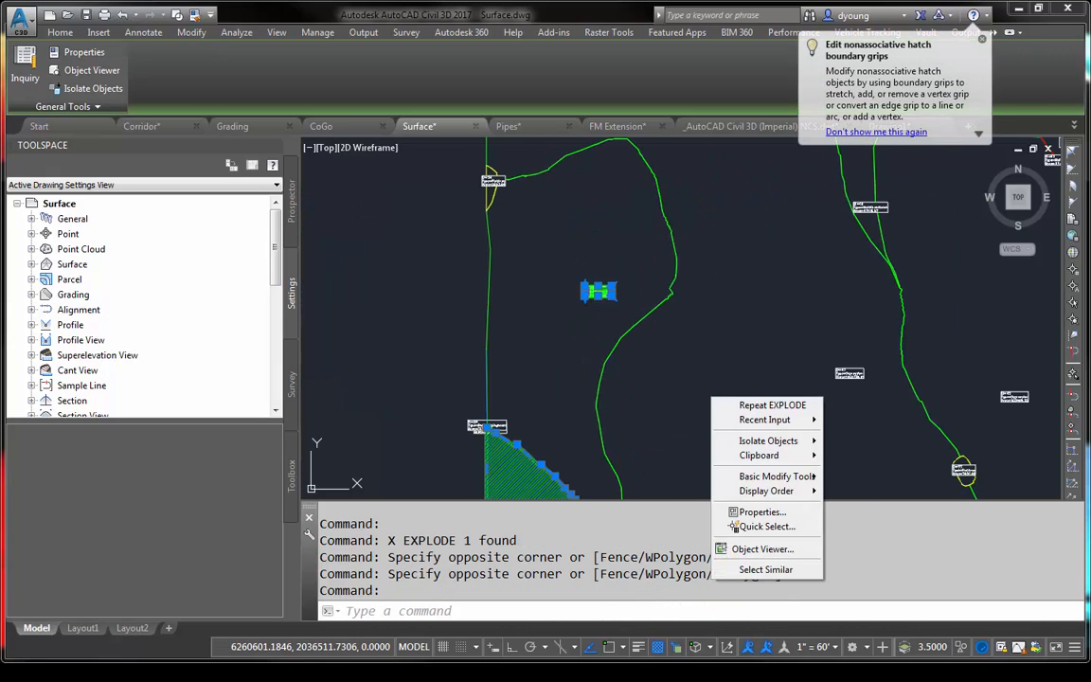
left_click(763, 570)
key("Delete")
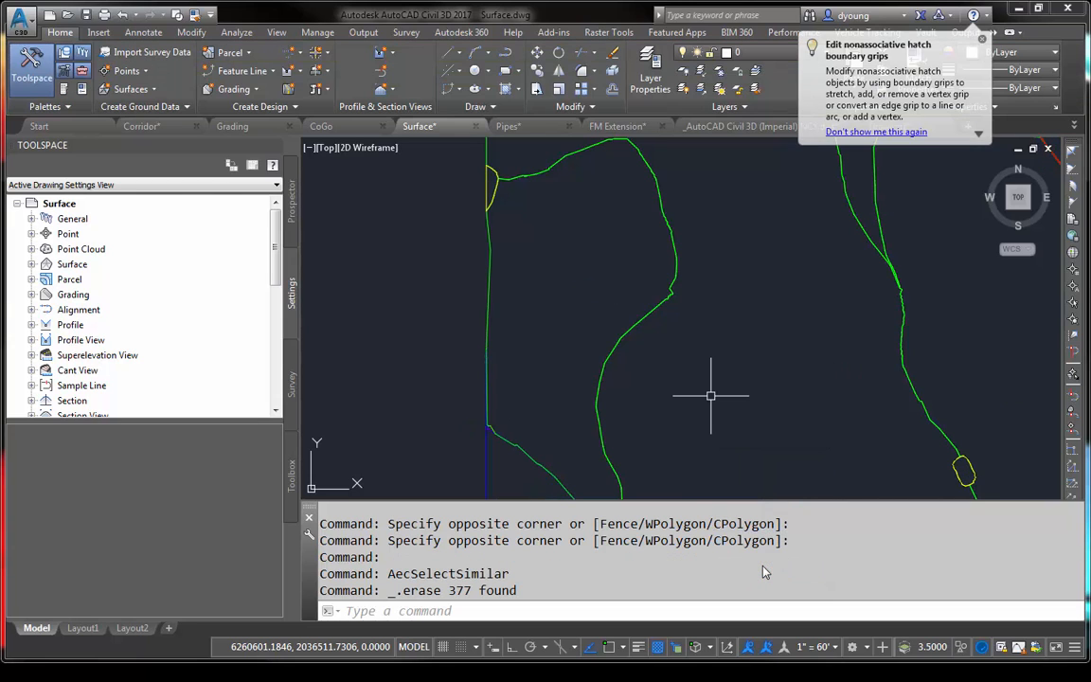
- Generate a LINEWORKSHRINKWRAP outline from the watershed boundaries north of and along the road, including the small yellow area at the east edge
middle_click_drag(759, 462, 690, 378)
scroll(690, 378, "down", 2)
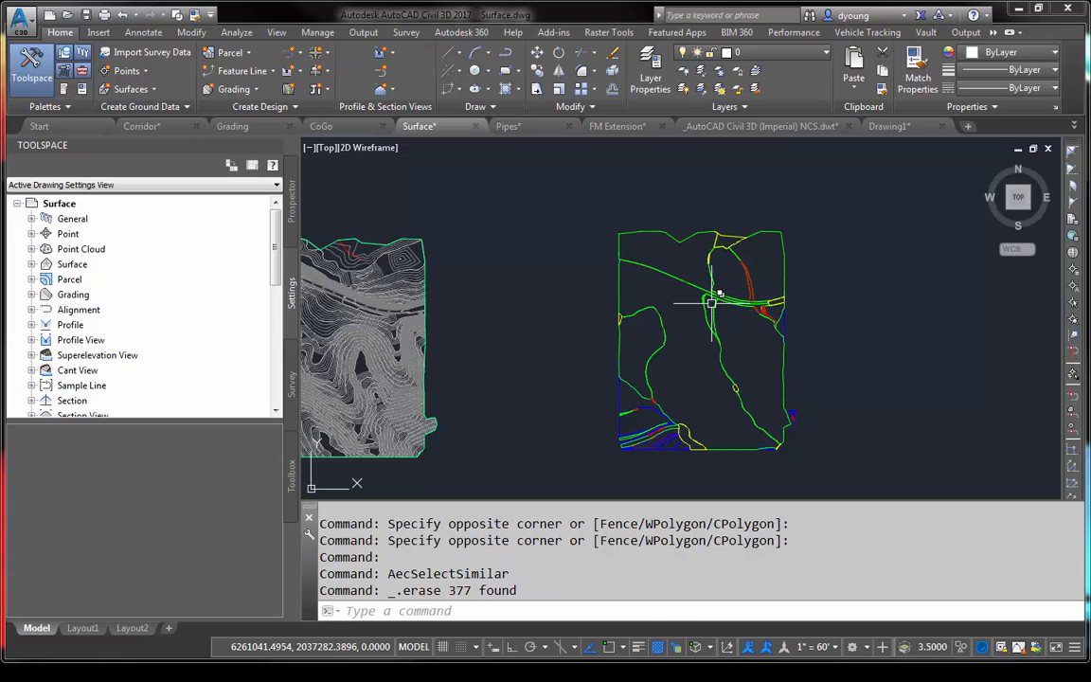
type("link")
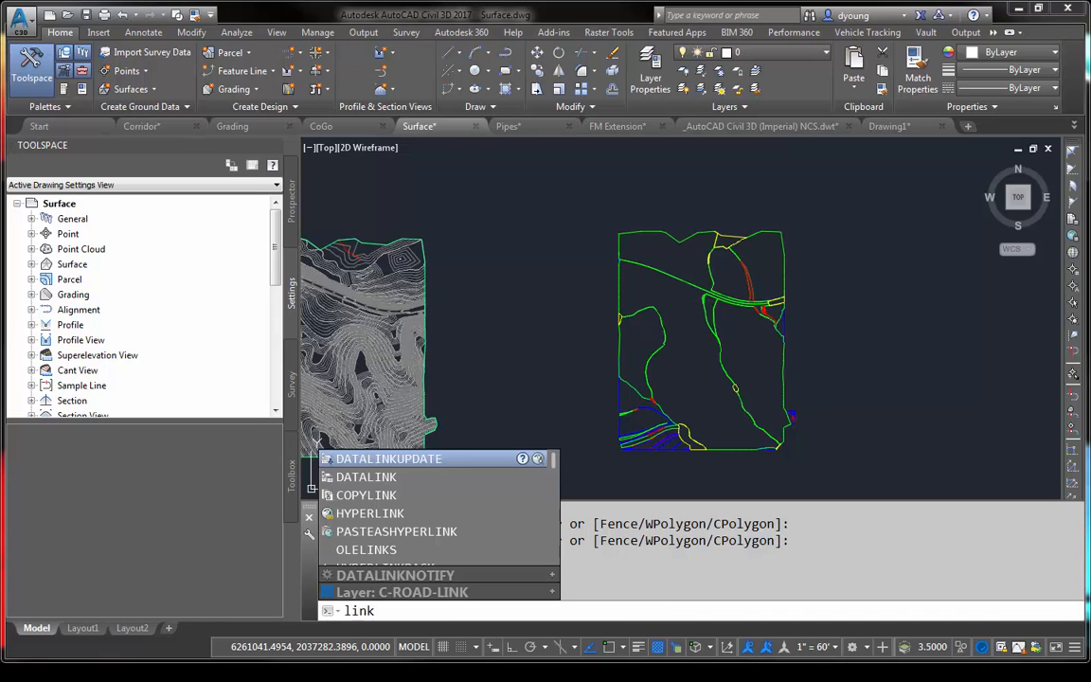
key("BackSpace")
key("BackSpace")
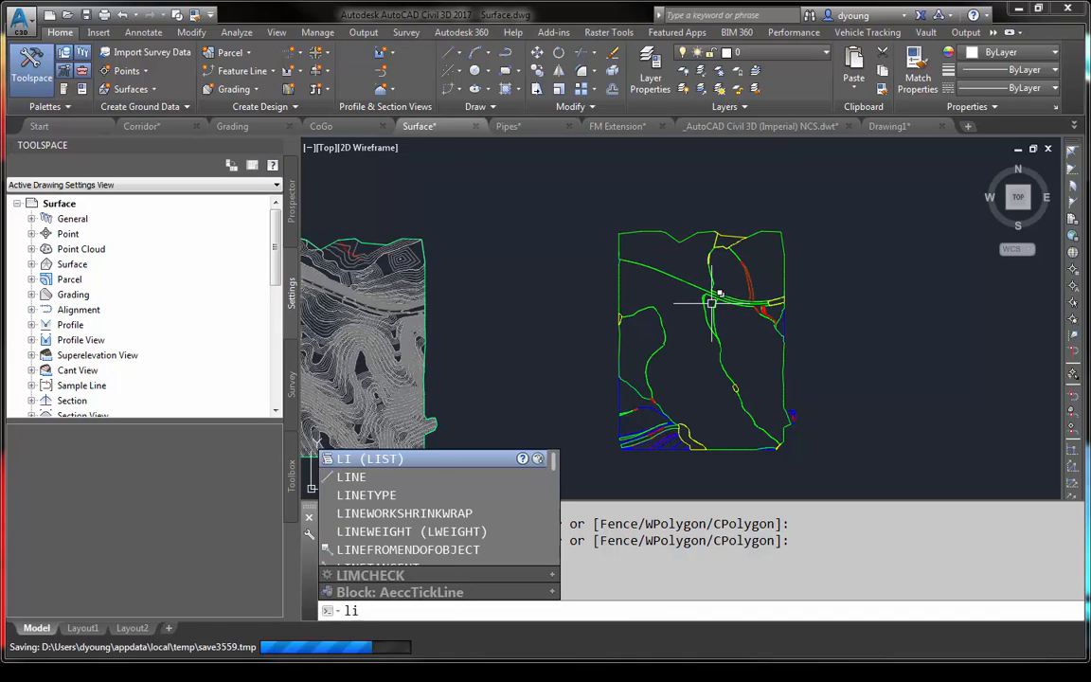
type("new")
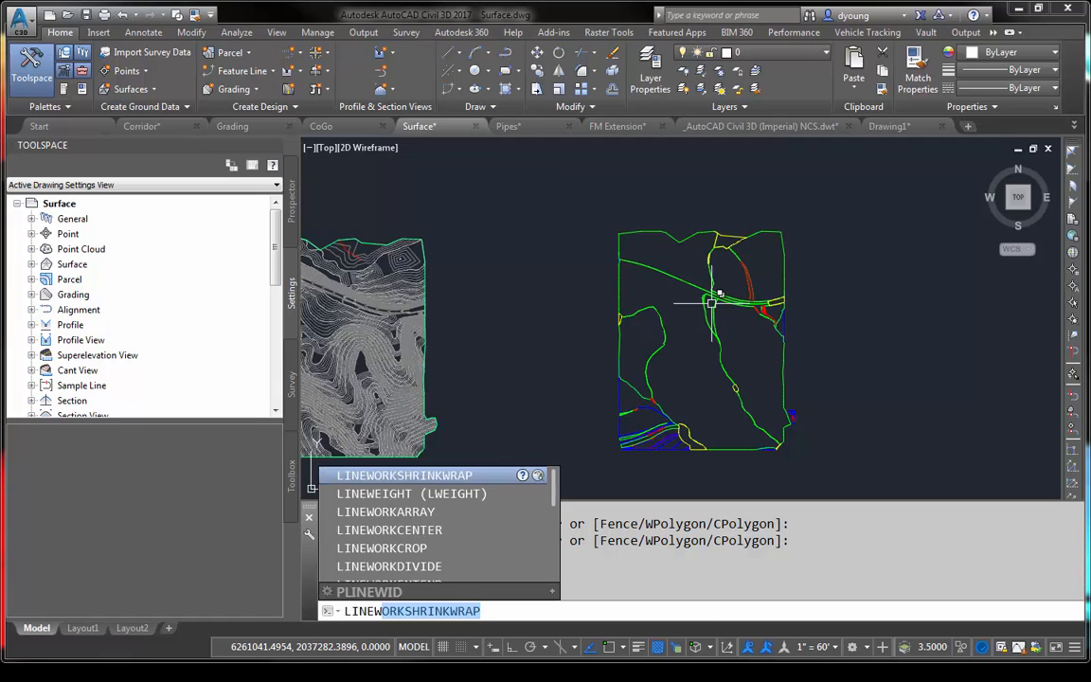
key("Return")
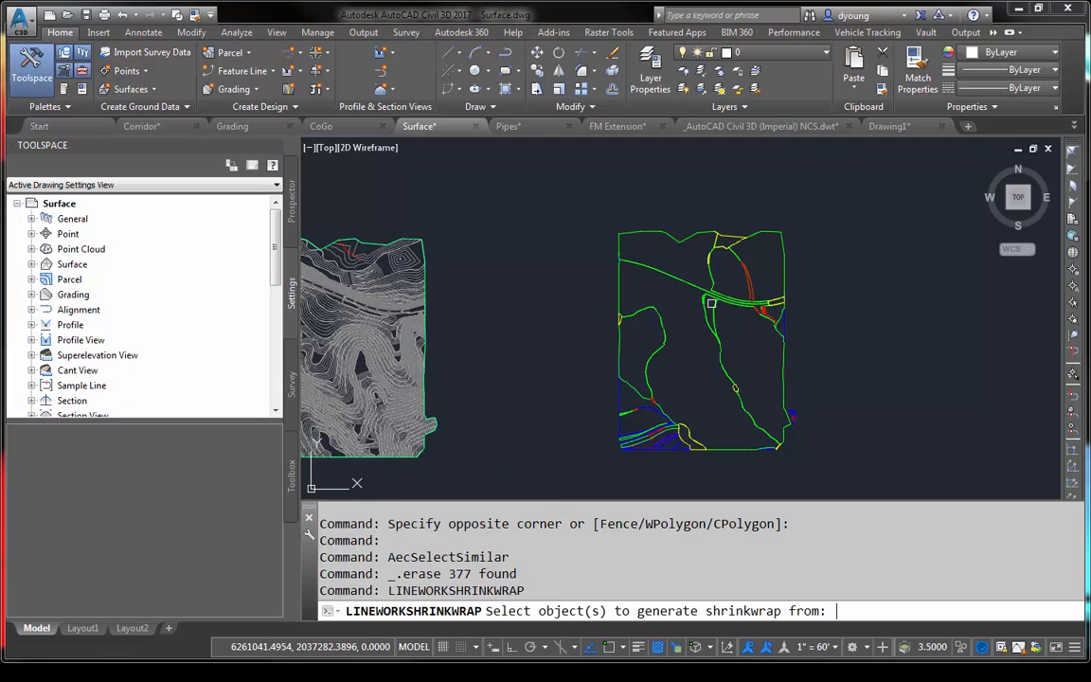
left_click(592, 193)
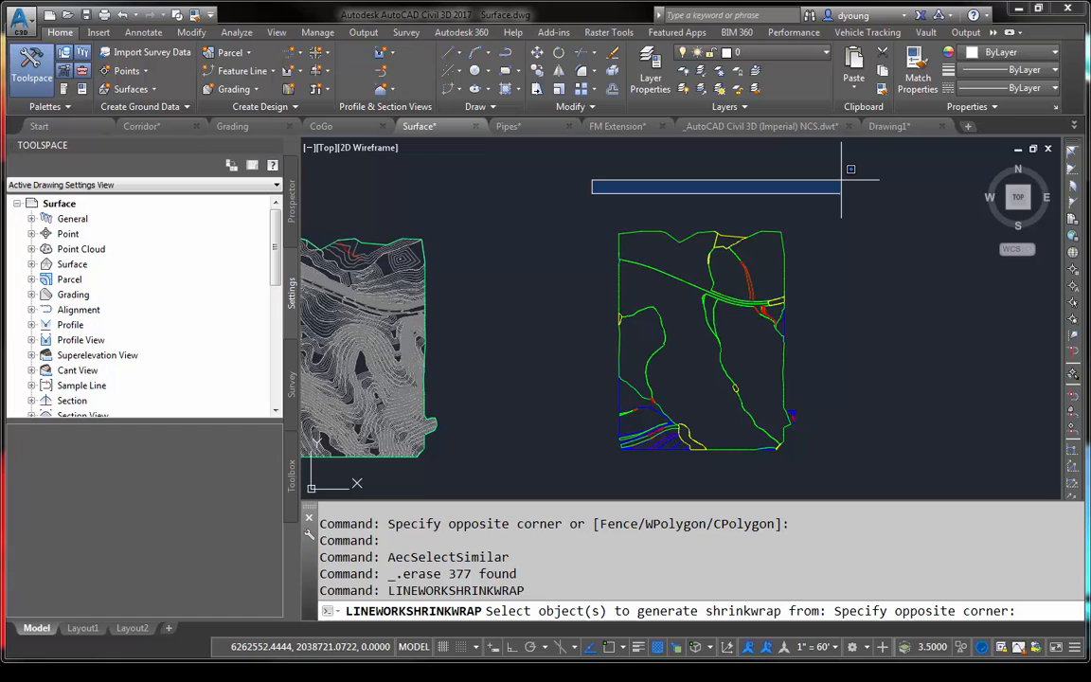
left_click(837, 275)
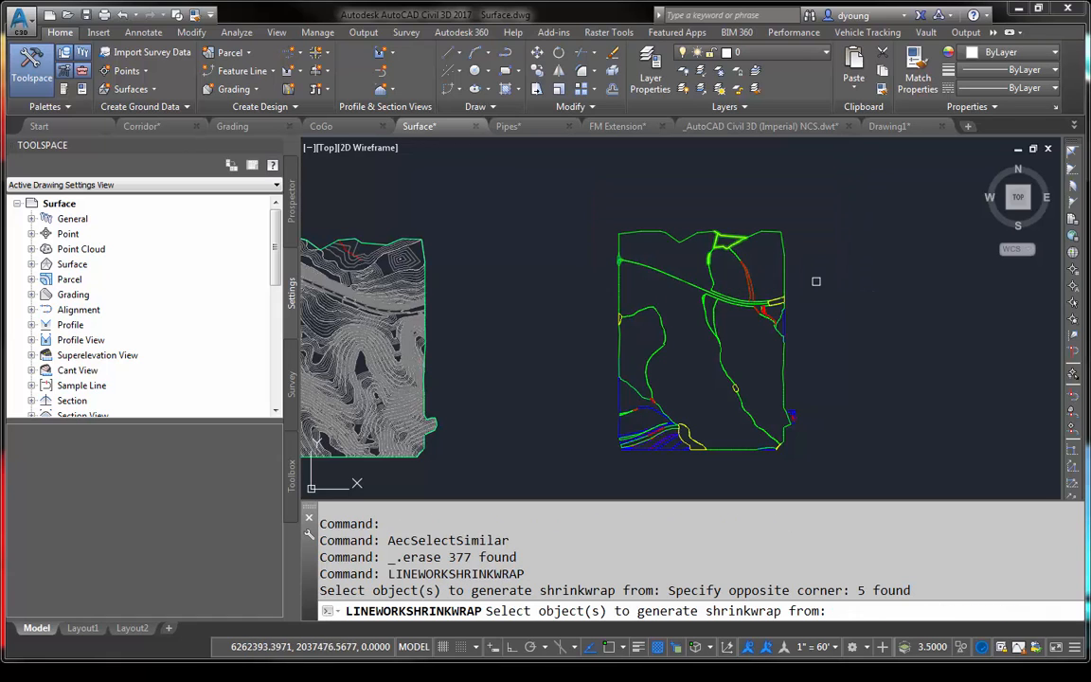
left_click(815, 262)
left_click(703, 260)
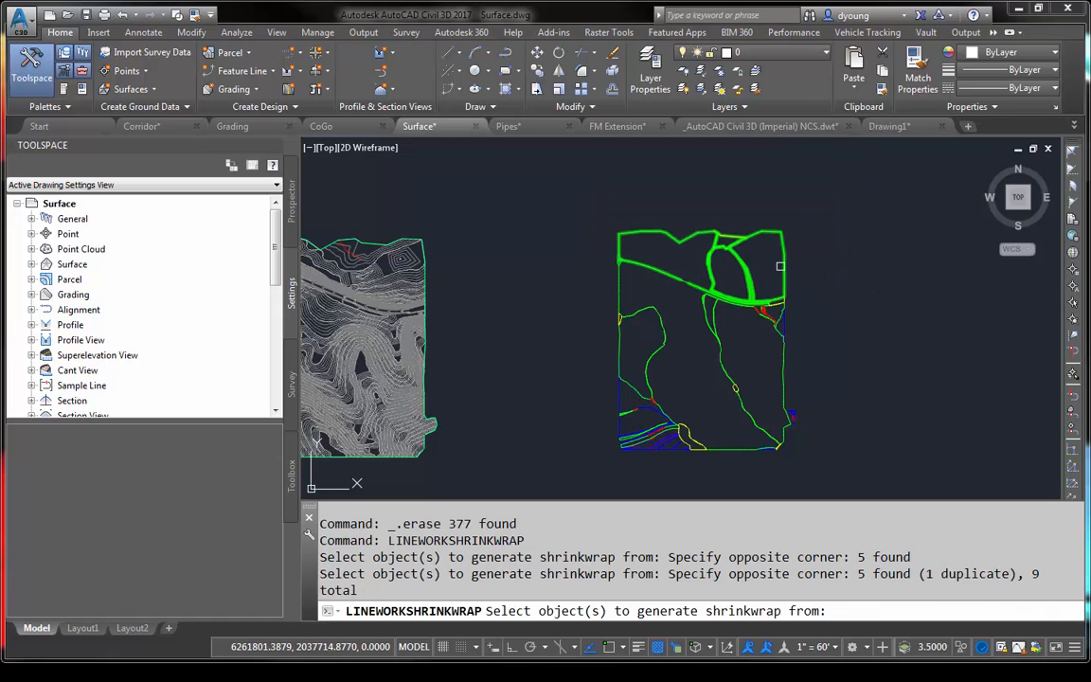
scroll(792, 300, "up", 4)
scroll(750, 307, "up", 2)
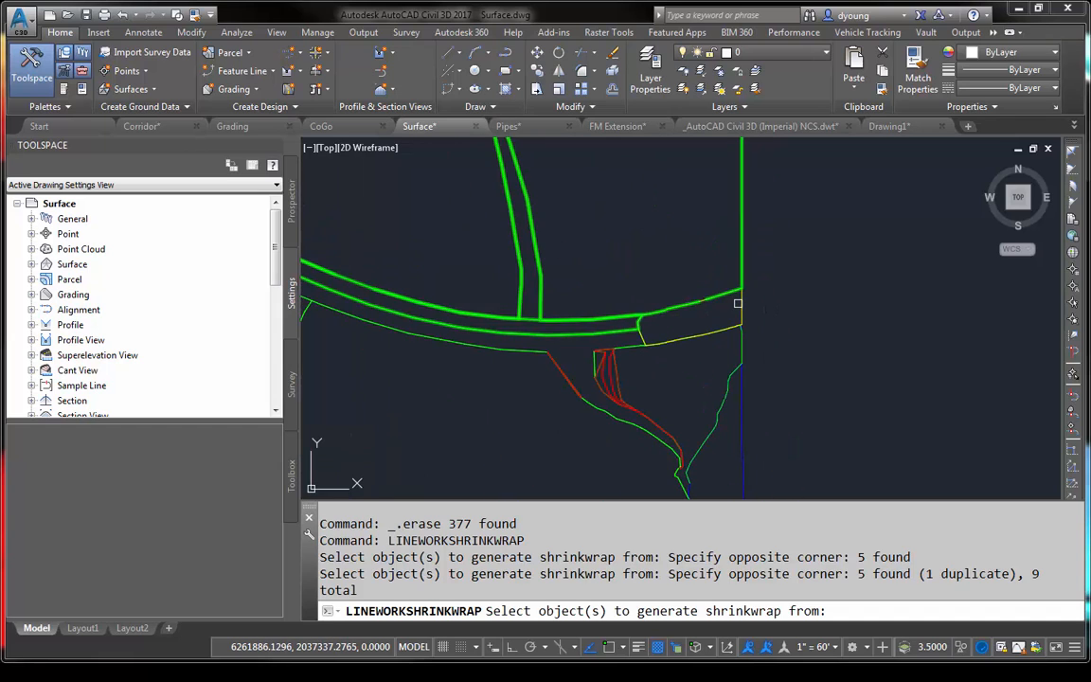
left_click(746, 305)
key("Return")
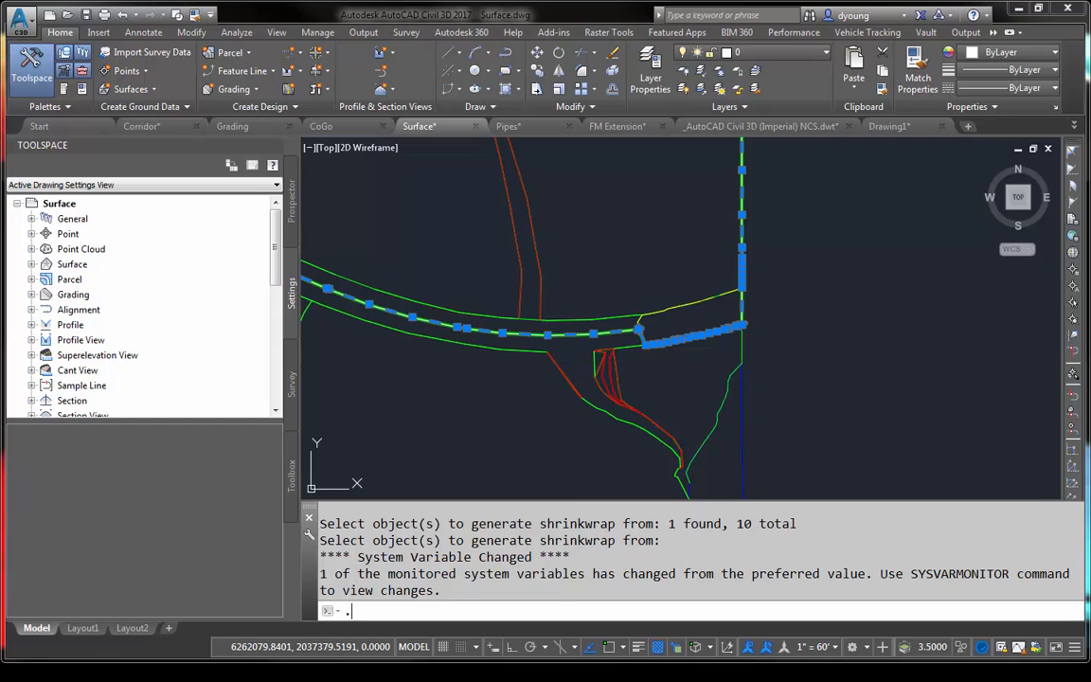
- Clear the stray command entry and deselect the shrinkwrap outline north of the road
scroll(811, 227, "down", 3)
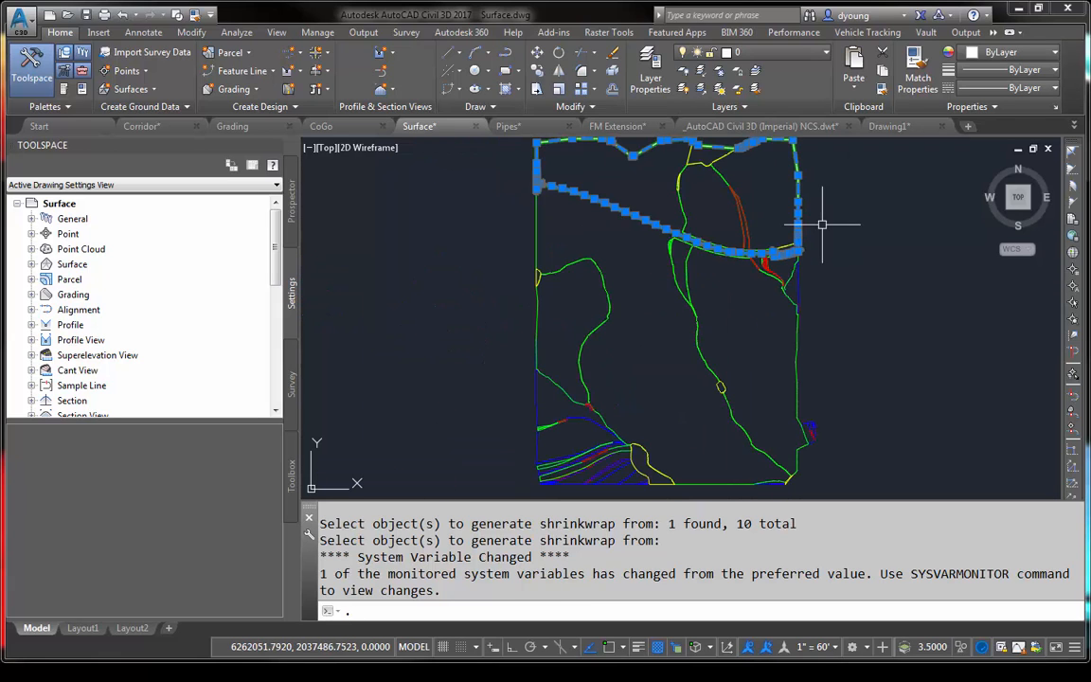
middle_click_drag(823, 224, 823, 290)
key("Escape")
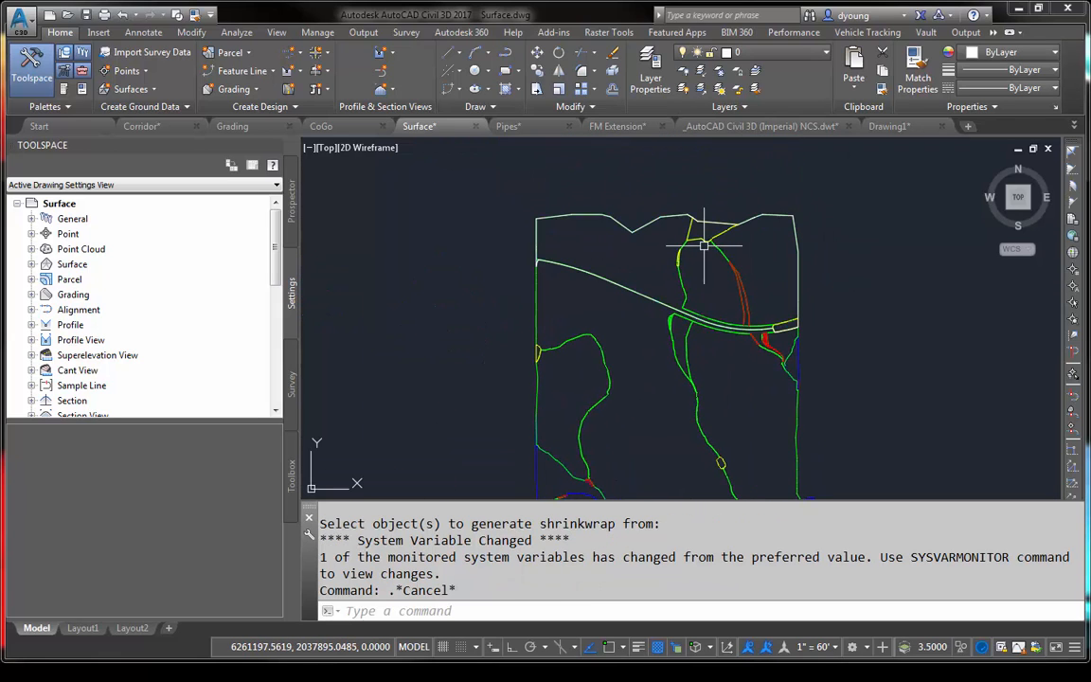
- Generate LINEWORKSHRINKWRAP outlines from the watershed boundaries south of the road with a window-polygon selection excluding the southwest corner, and clear the selection
key("Return")
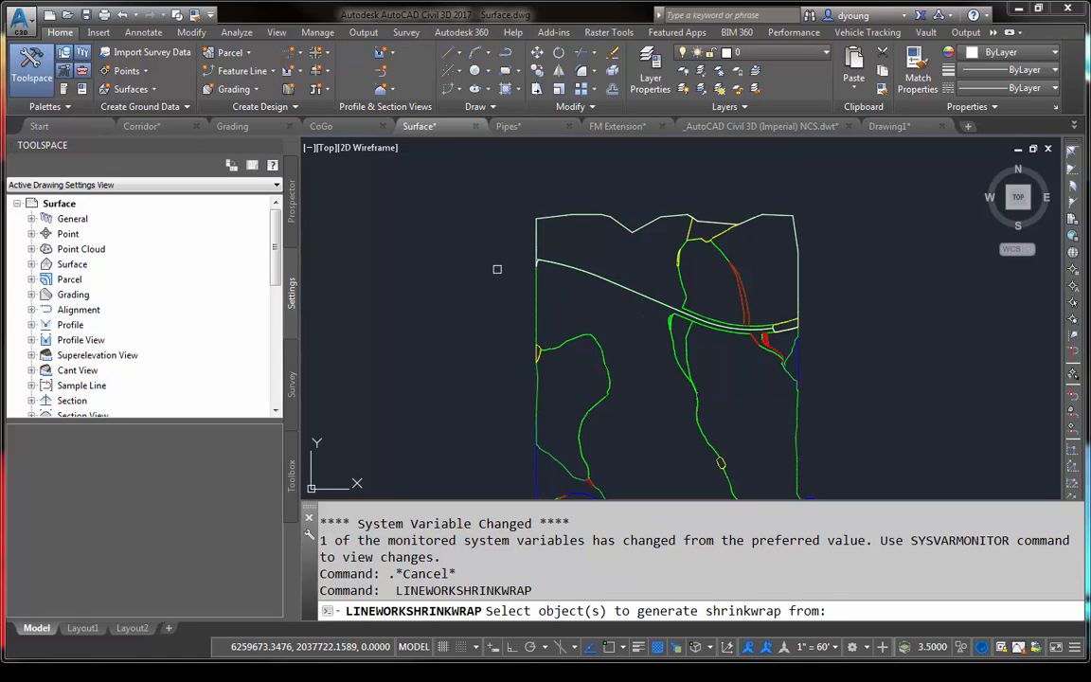
type("wp")
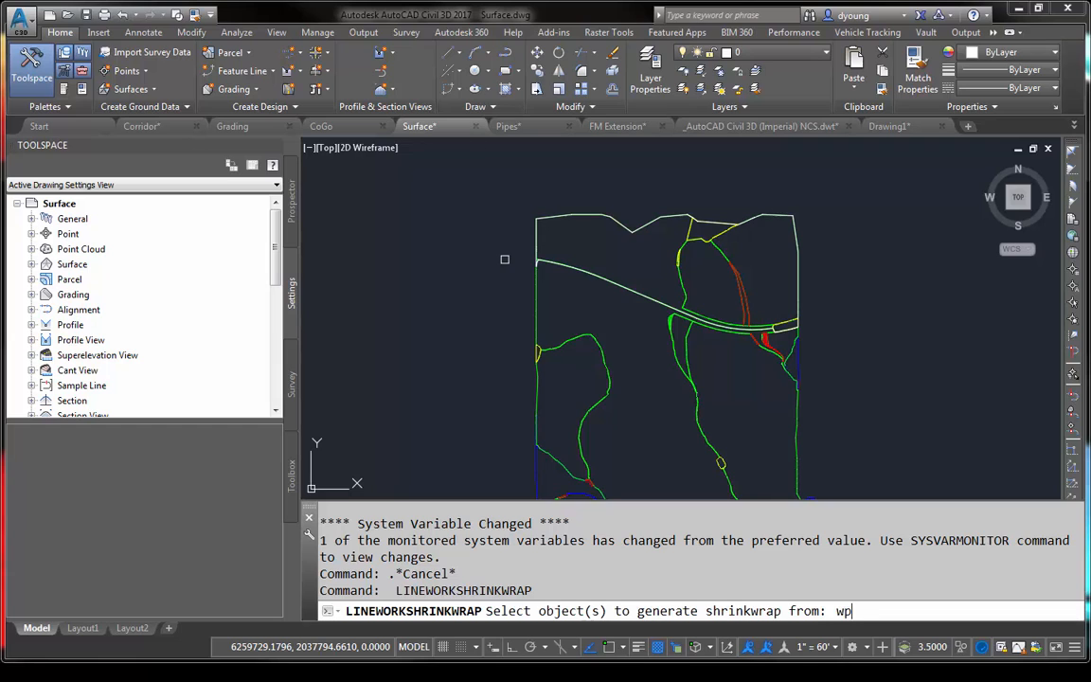
key("Return")
left_click(507, 254)
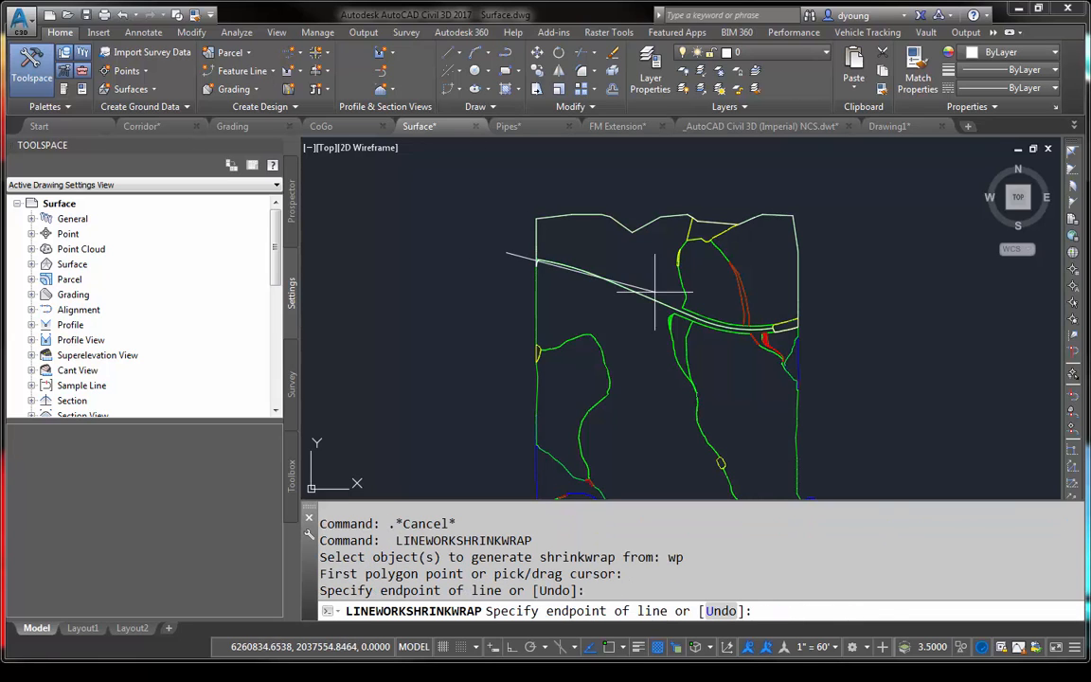
left_click(590, 264)
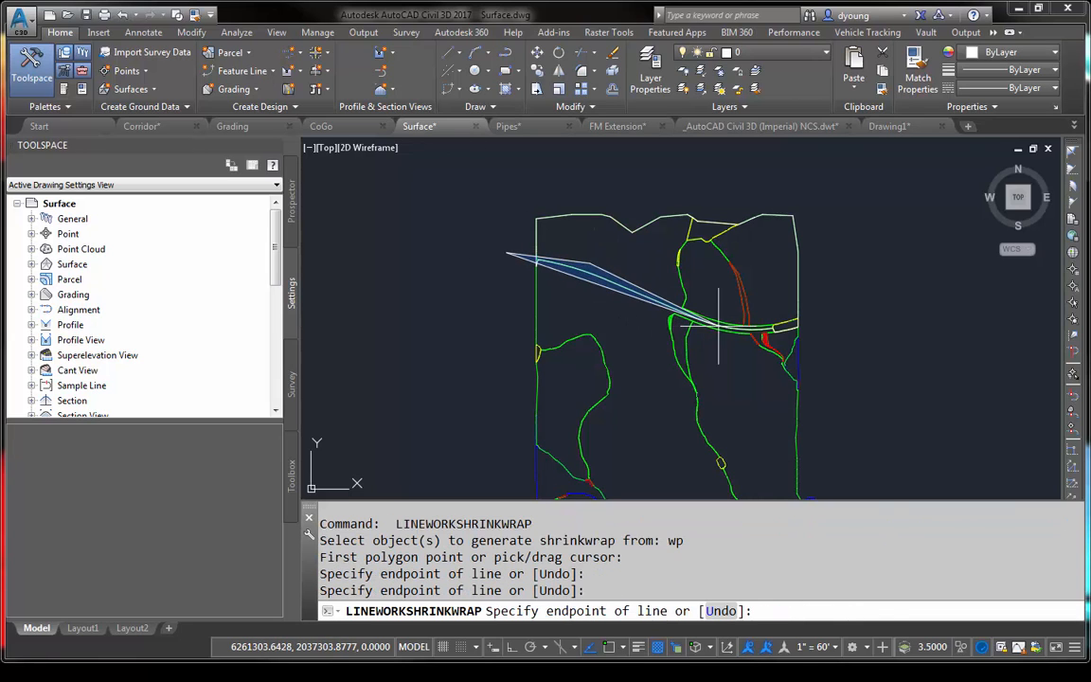
left_click(728, 315)
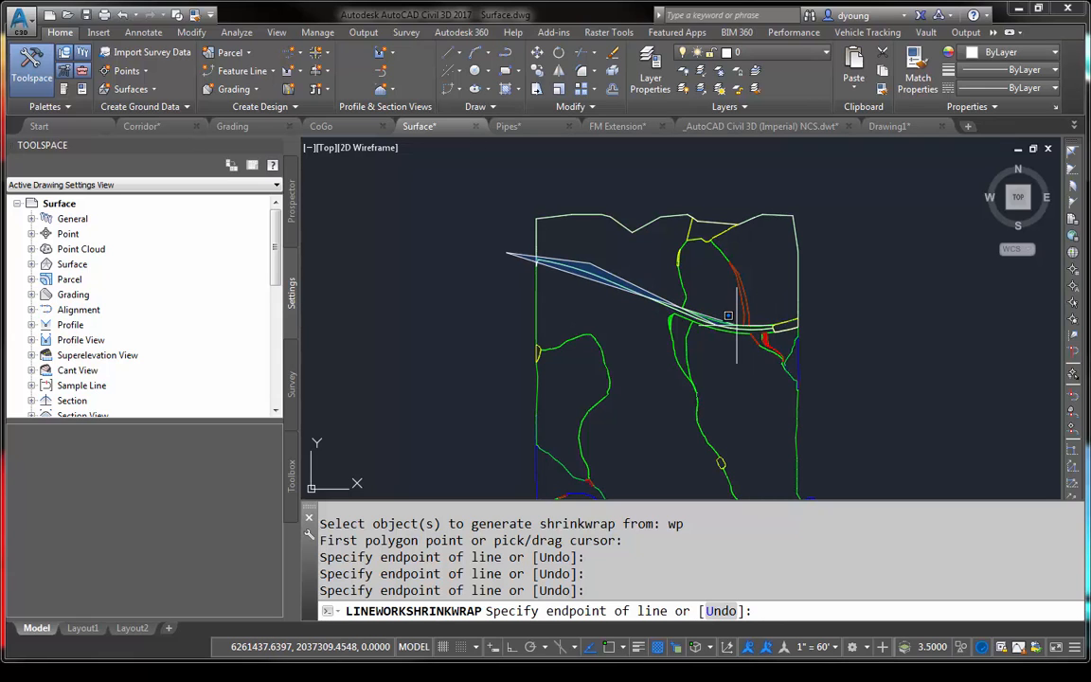
left_click(769, 329)
left_click(807, 321)
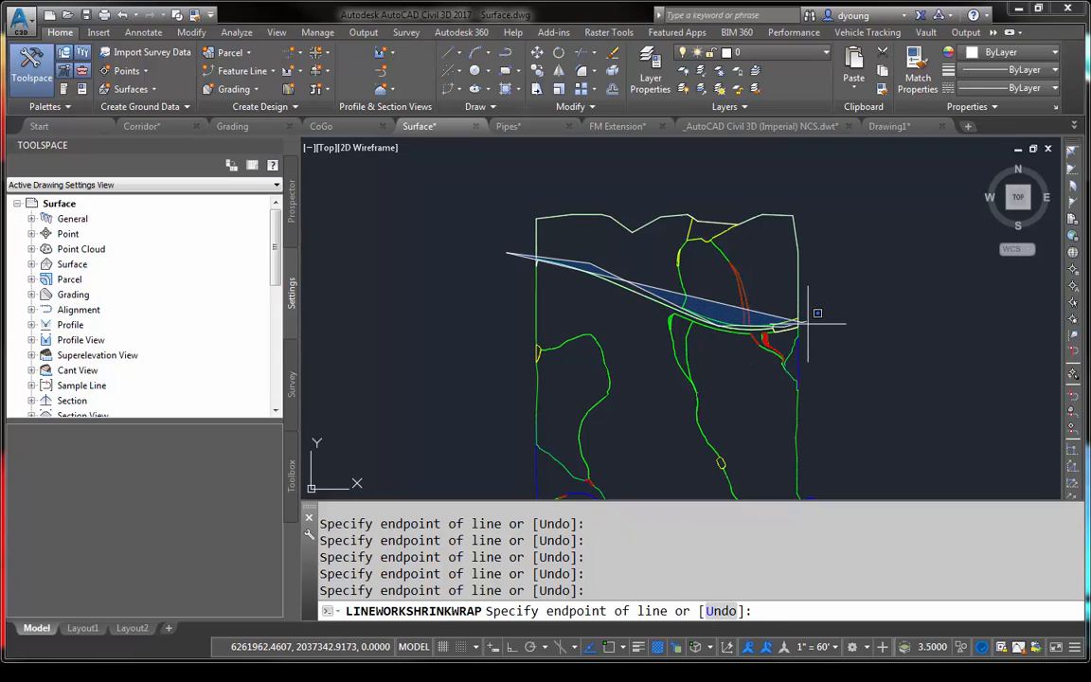
middle_click_drag(822, 425, 846, 277)
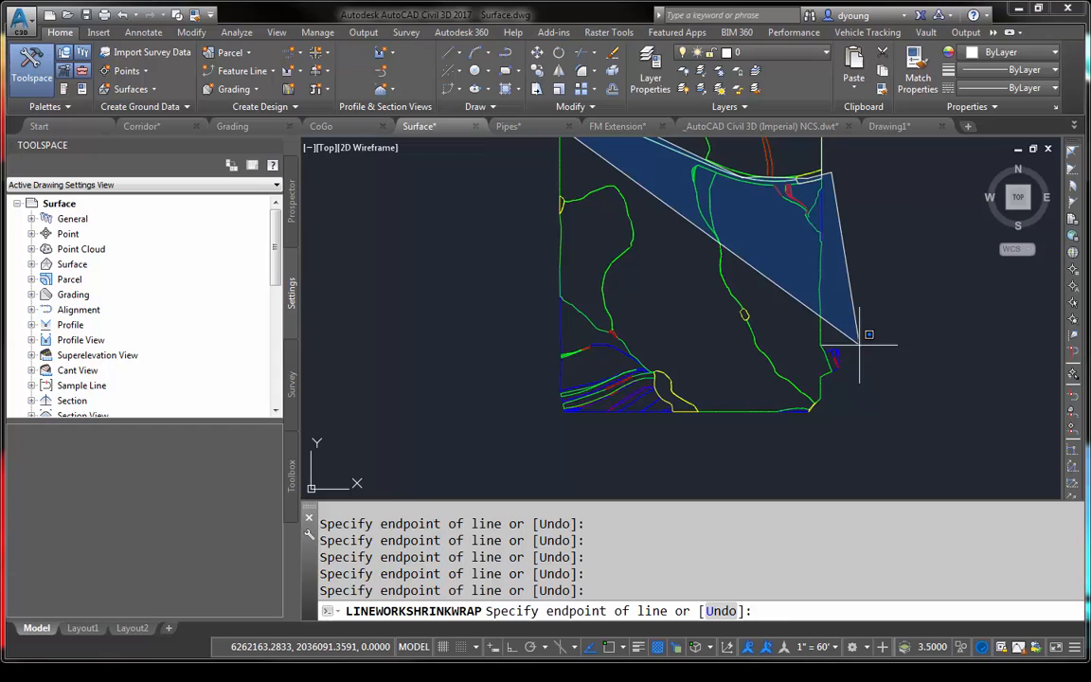
left_click(879, 402)
left_click(755, 456)
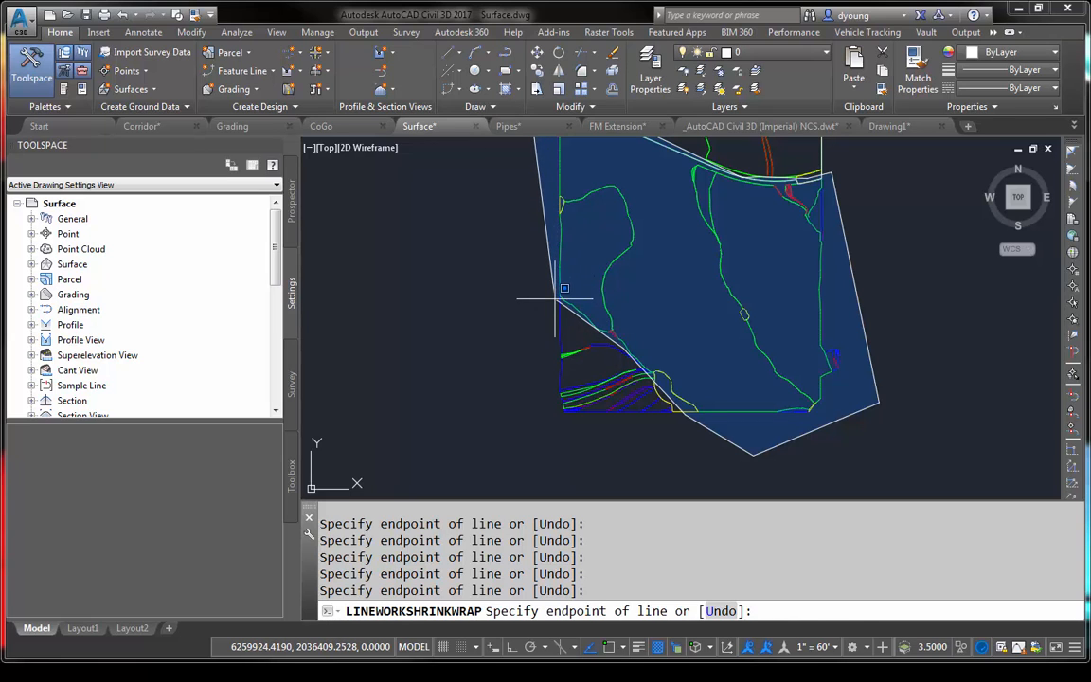
key("Return")
key("Return")
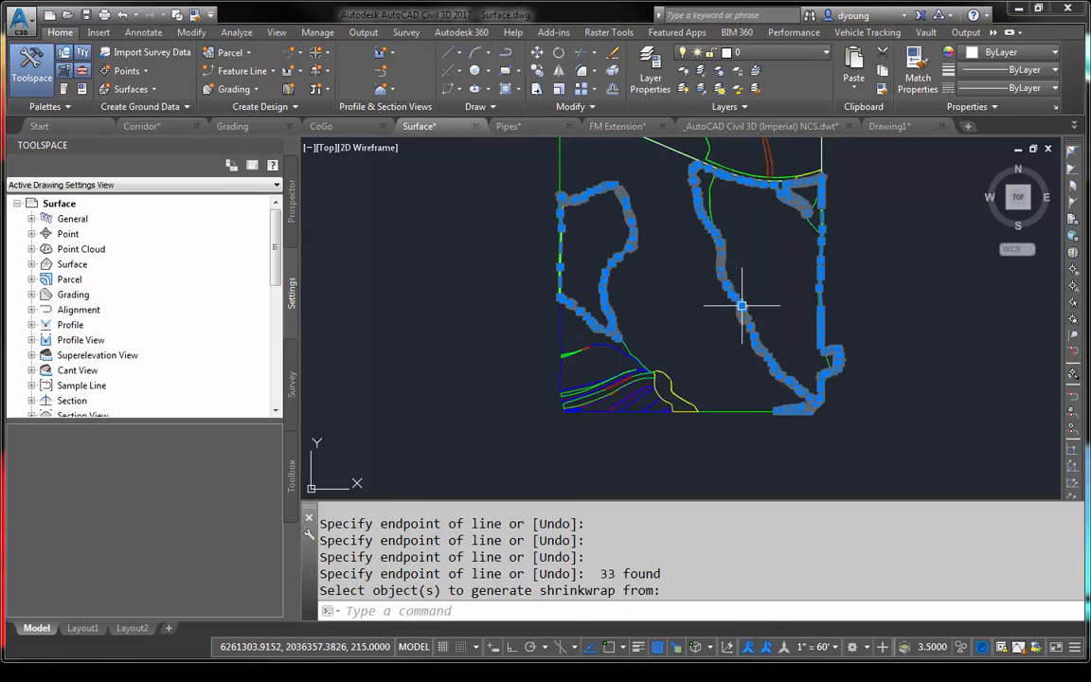
middle_click_drag(718, 269, 718, 348)
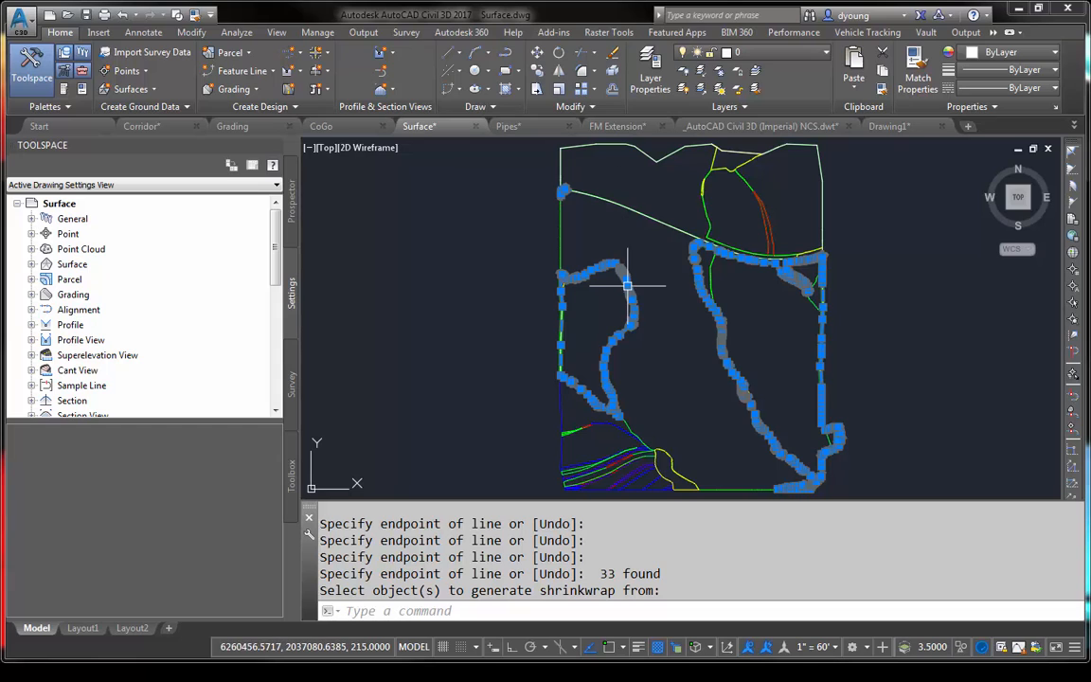
key("Escape")
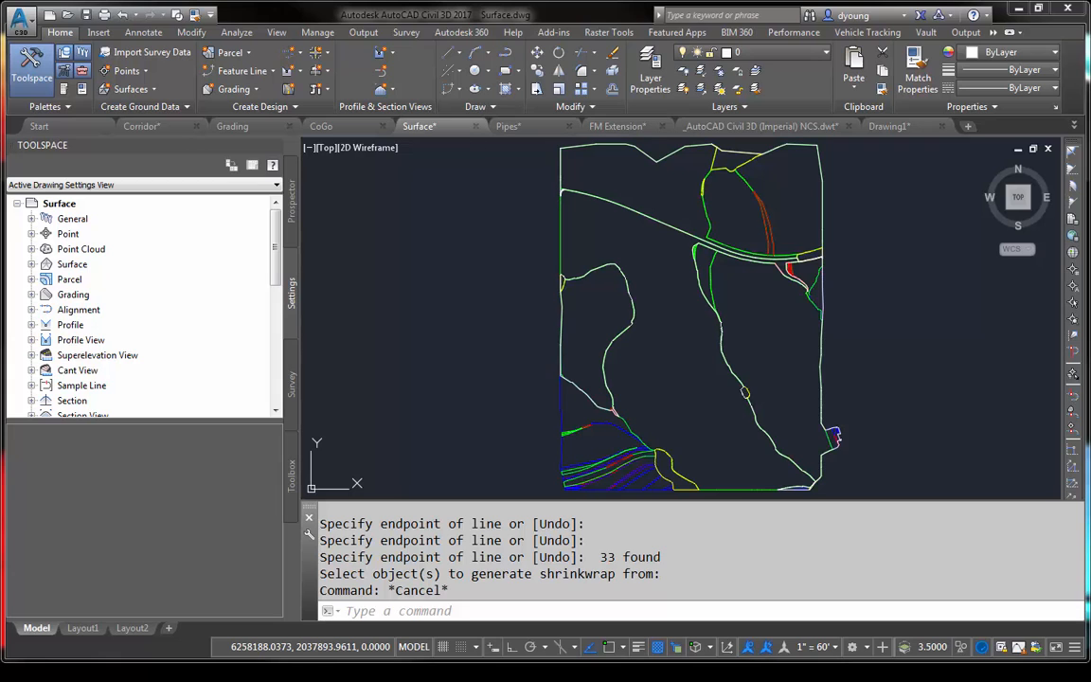
- Switch to the FM Extension drawing, review the Export Civil 3D Drawing options for AutoCAD DWG, and close them without exporting
left_click(417, 360)
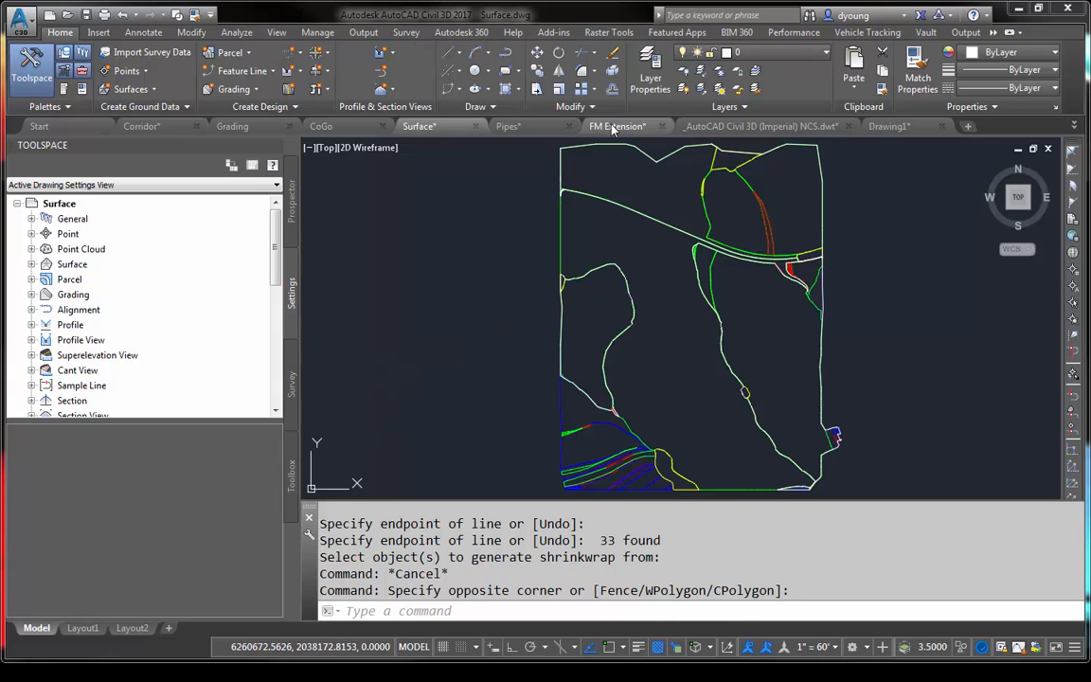
left_click(565, 118)
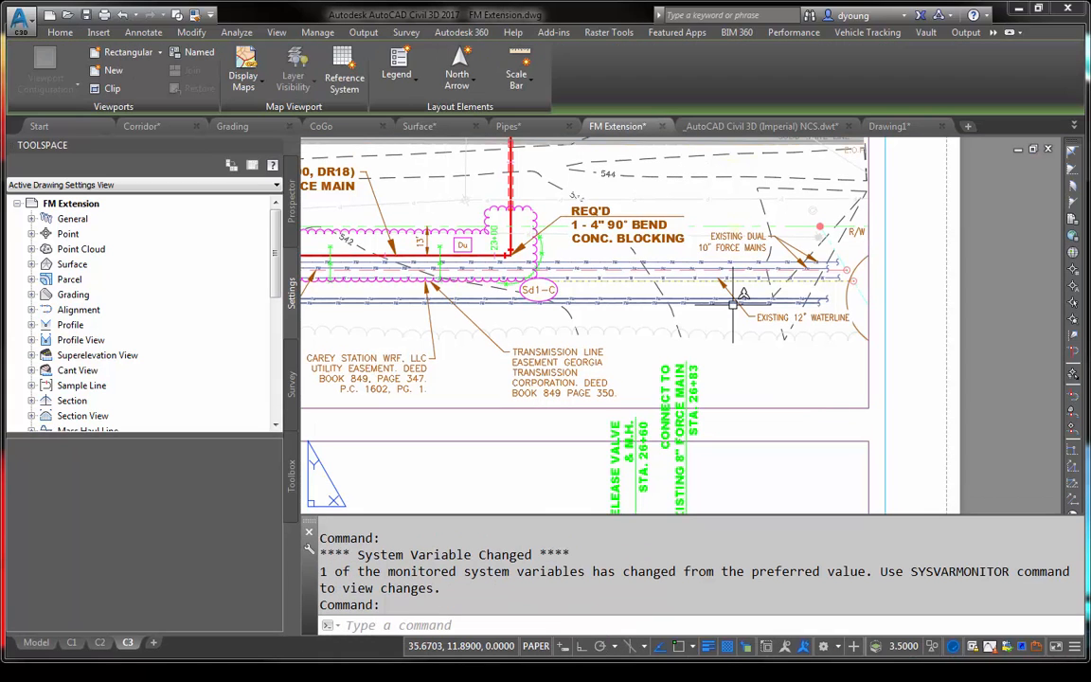
scroll(959, 292, "down", 8)
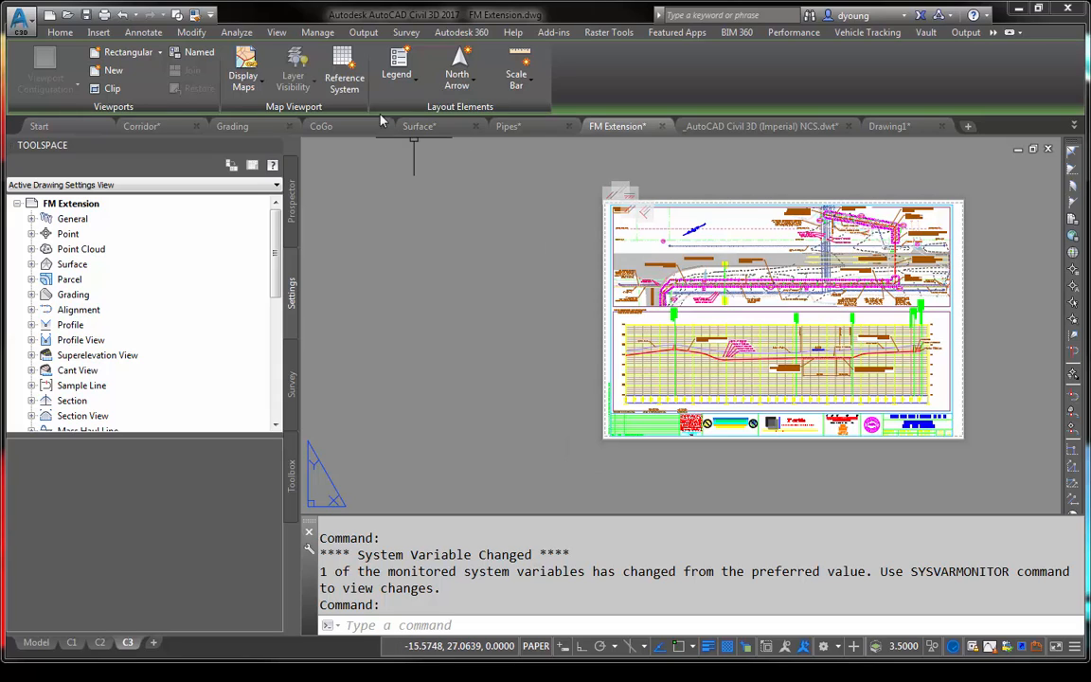
left_click(369, 35)
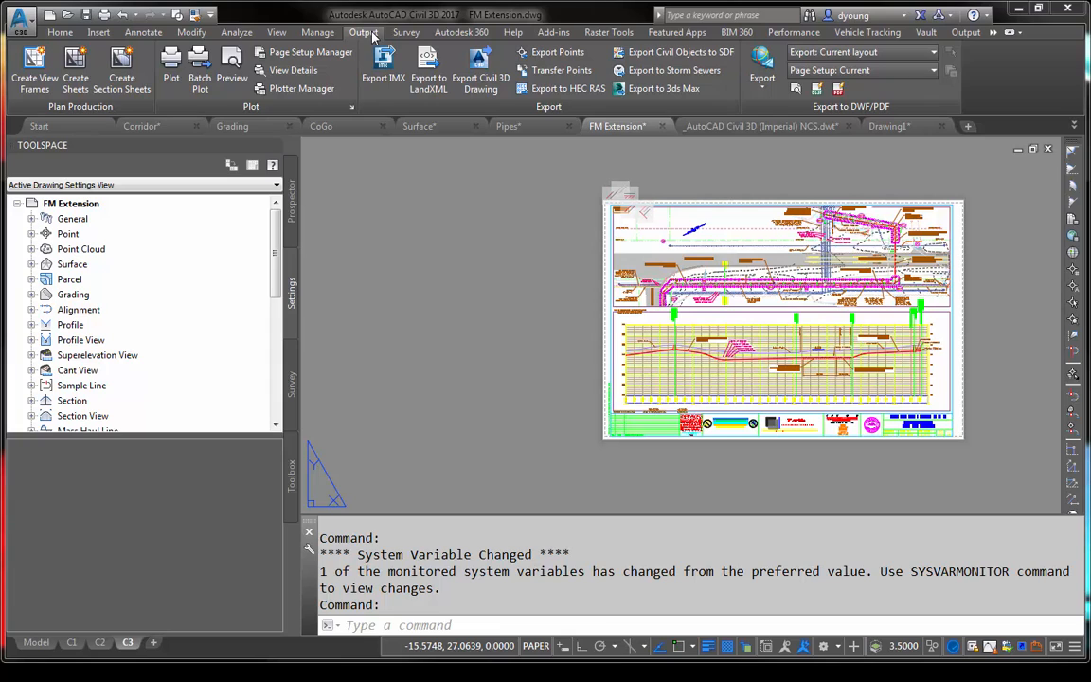
left_click(495, 87)
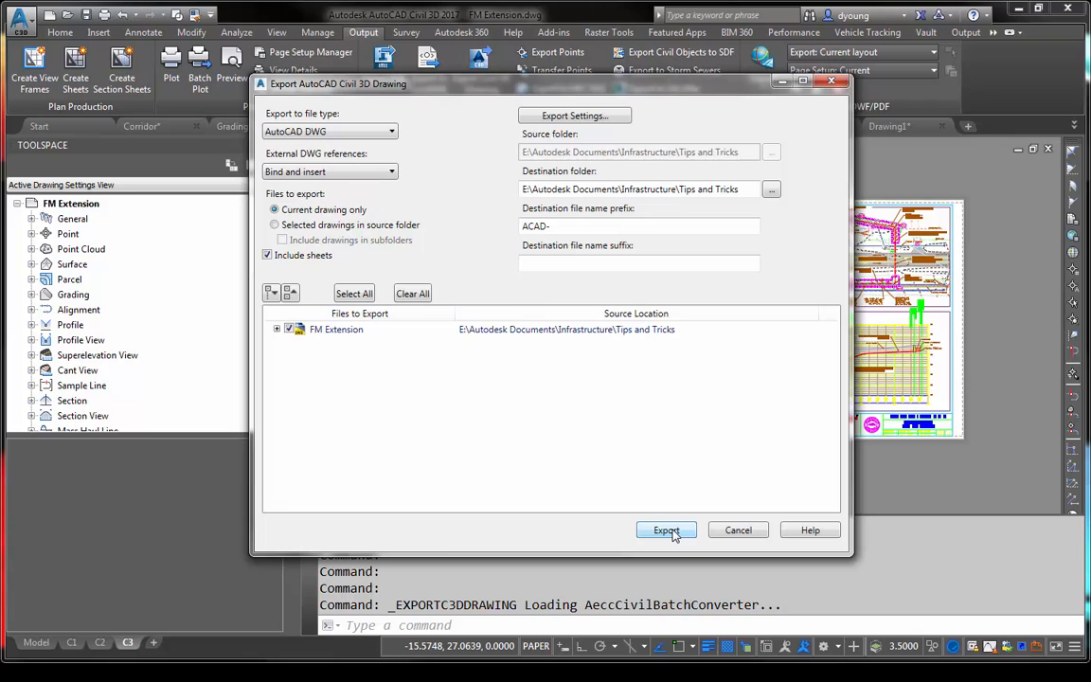
left_click(740, 530)
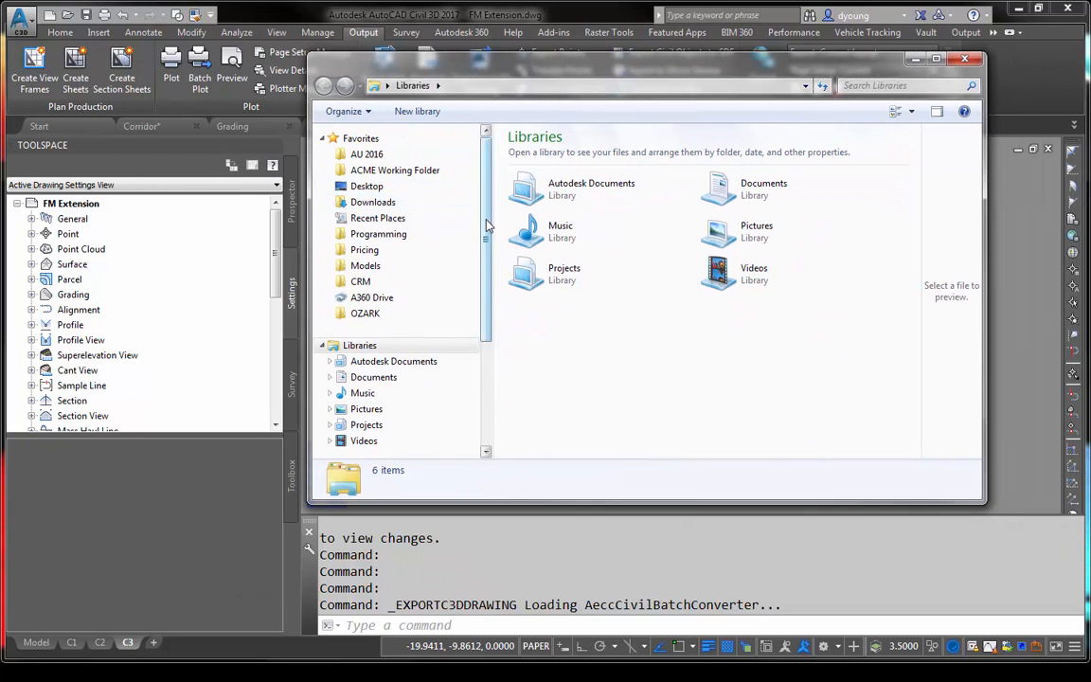
- Browse in Windows Explorer to E:\Autodesk Documents\Infrastructure\Tips and Tricks
scroll(488, 226, "down", 4)
left_click(365, 352)
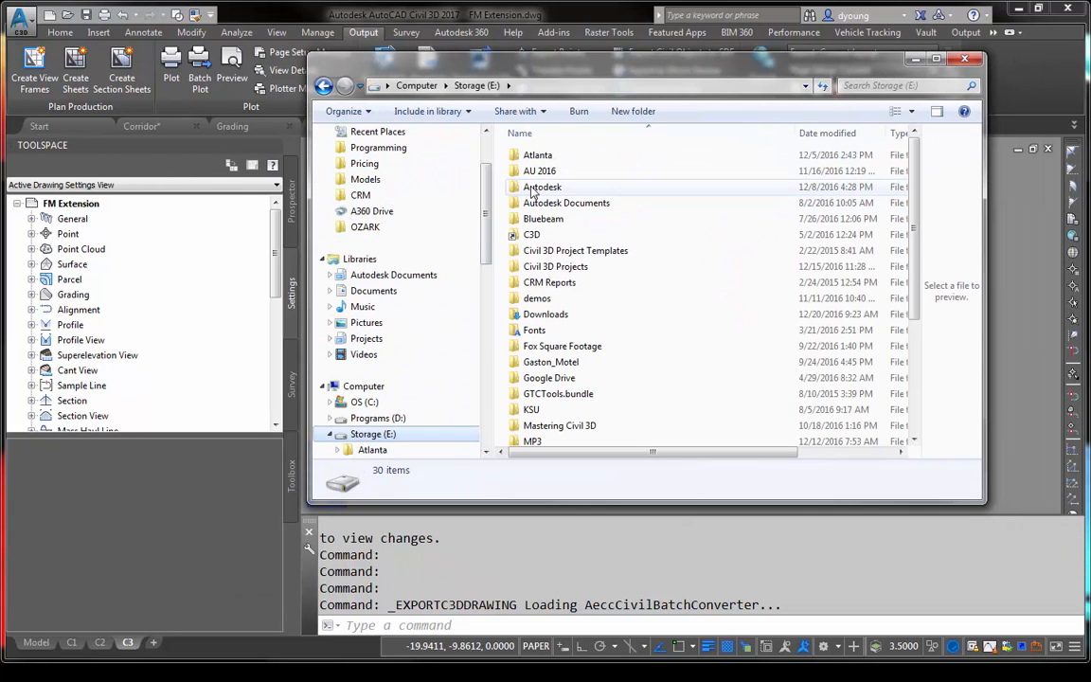
double_click(564, 202)
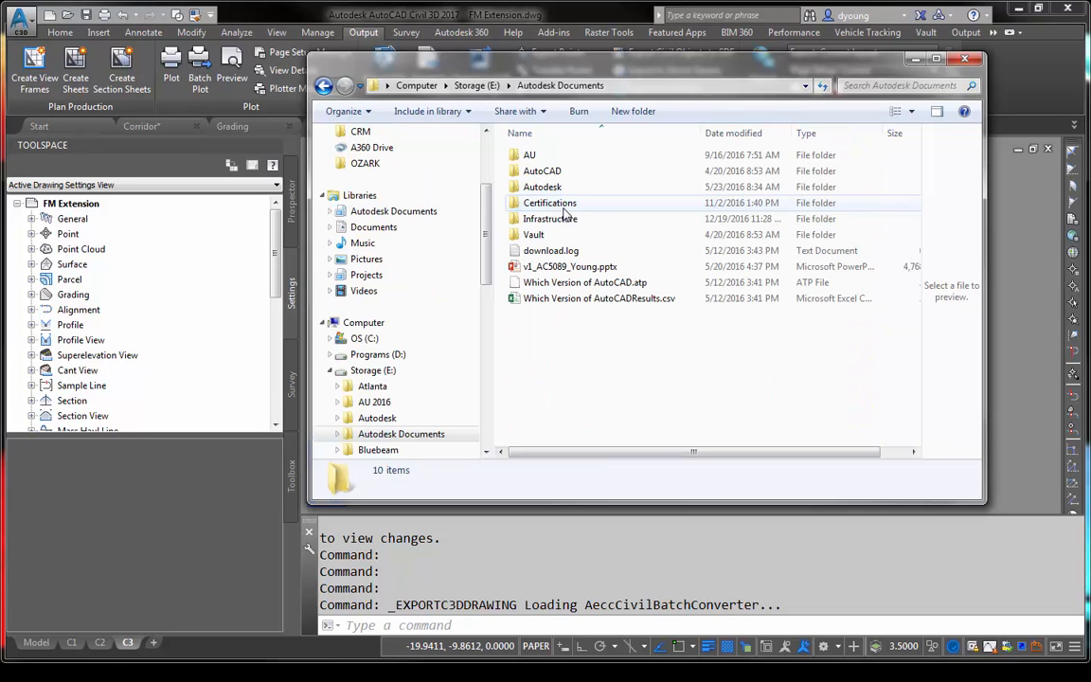
double_click(531, 159)
key("alt+Left")
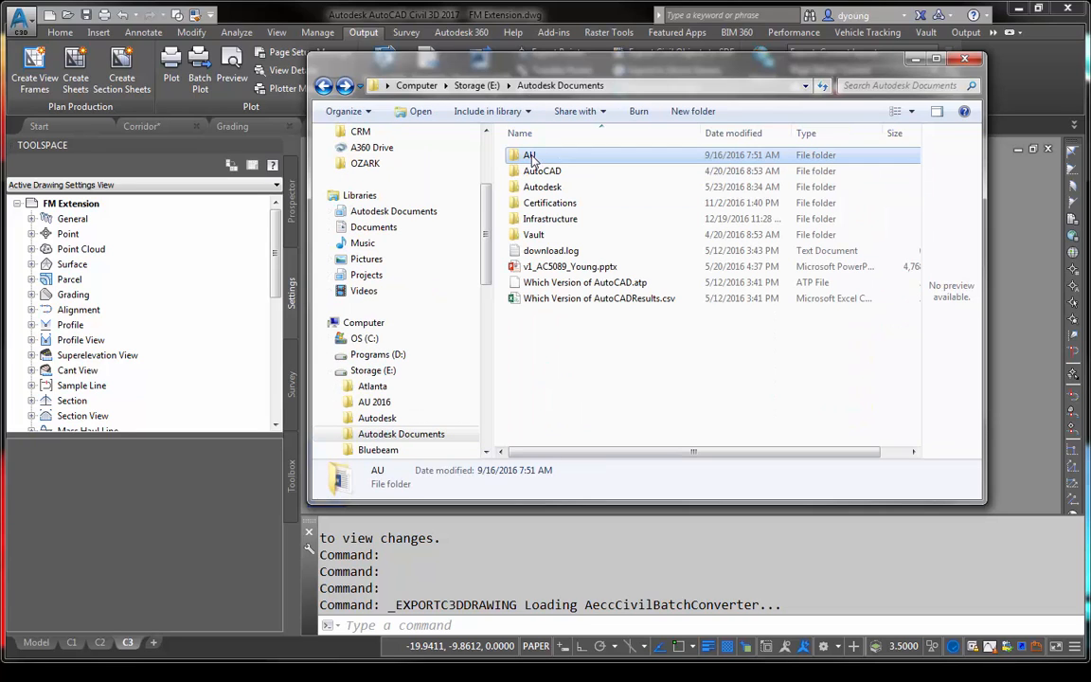
double_click(549, 217)
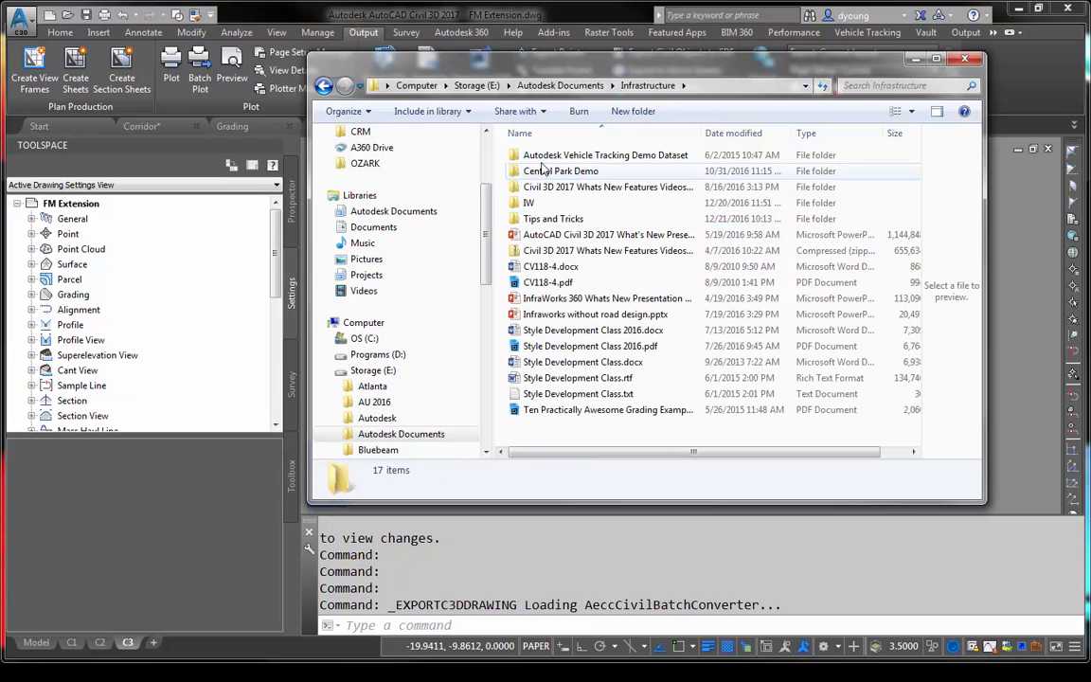
double_click(553, 219)
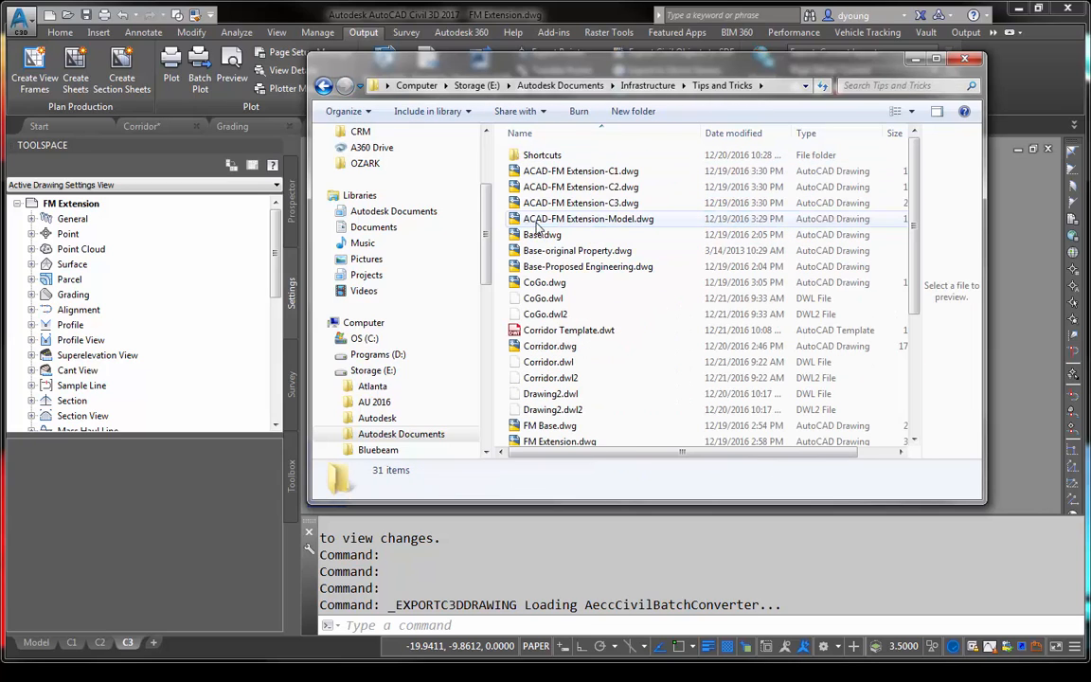
- Highlight the four exported ACAD-FM Extension drawings, C1 through C3 and Model, and return to the FM Extension drawing
left_click(555, 174)
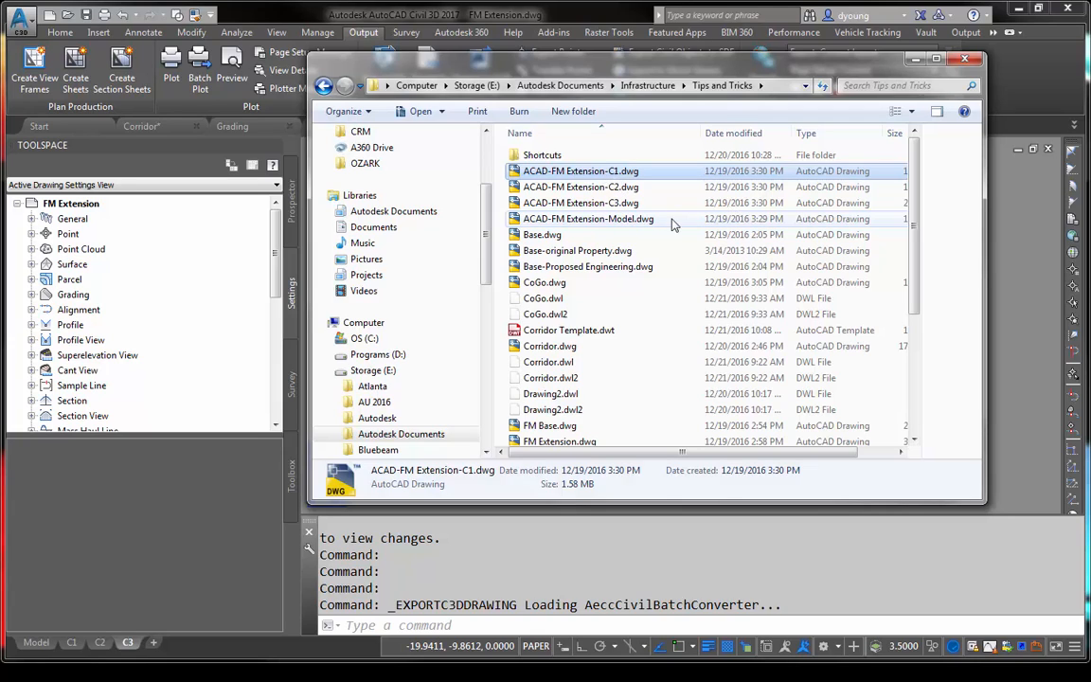
left_click(615, 219, "shift")
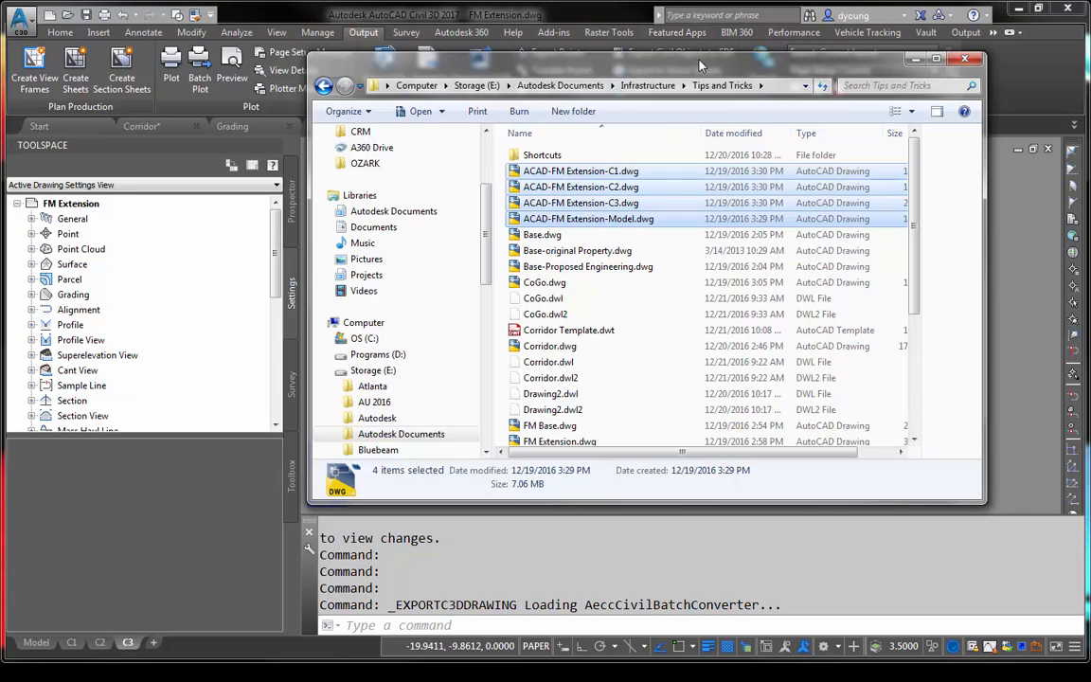
left_click(1009, 205)
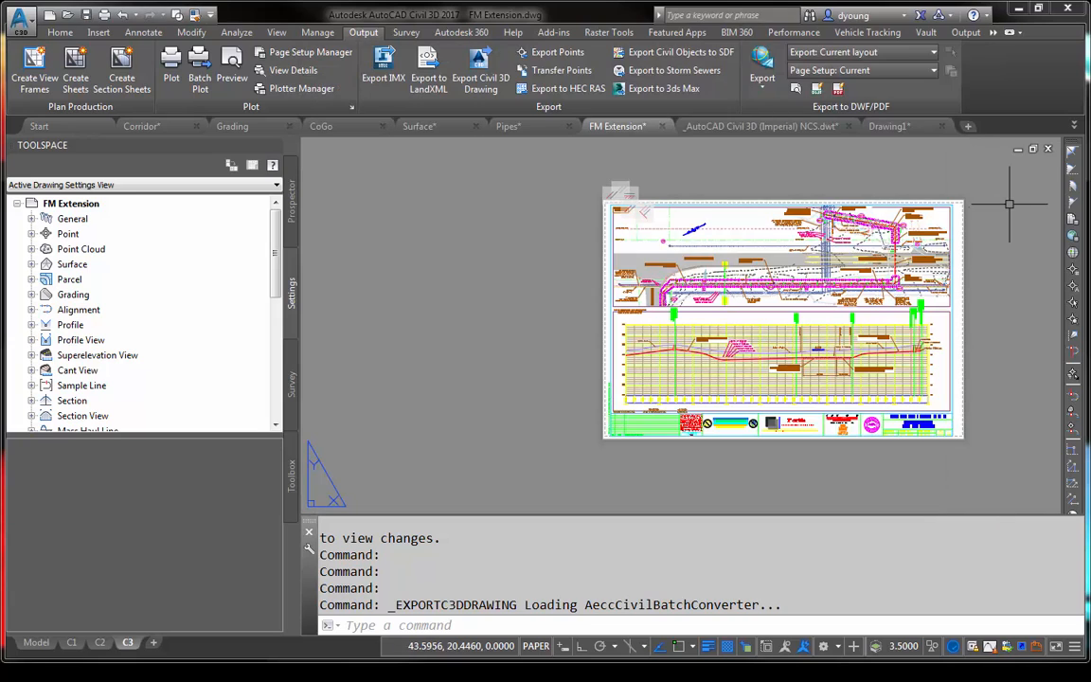
left_click(465, 335)
left_click(599, 227)
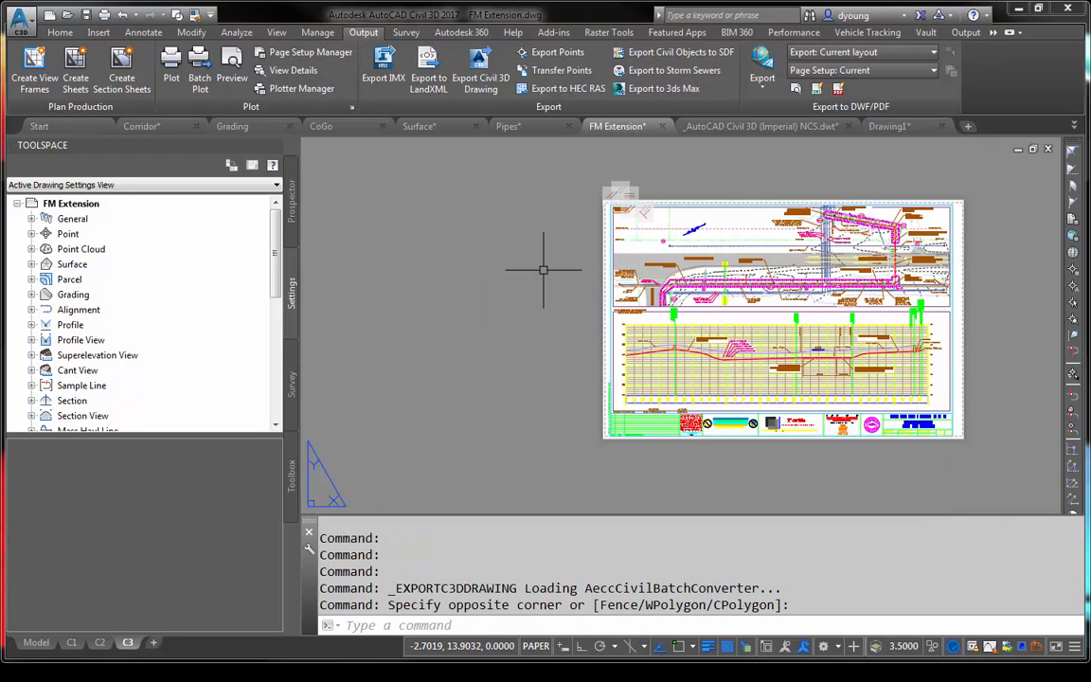
key("Escape")
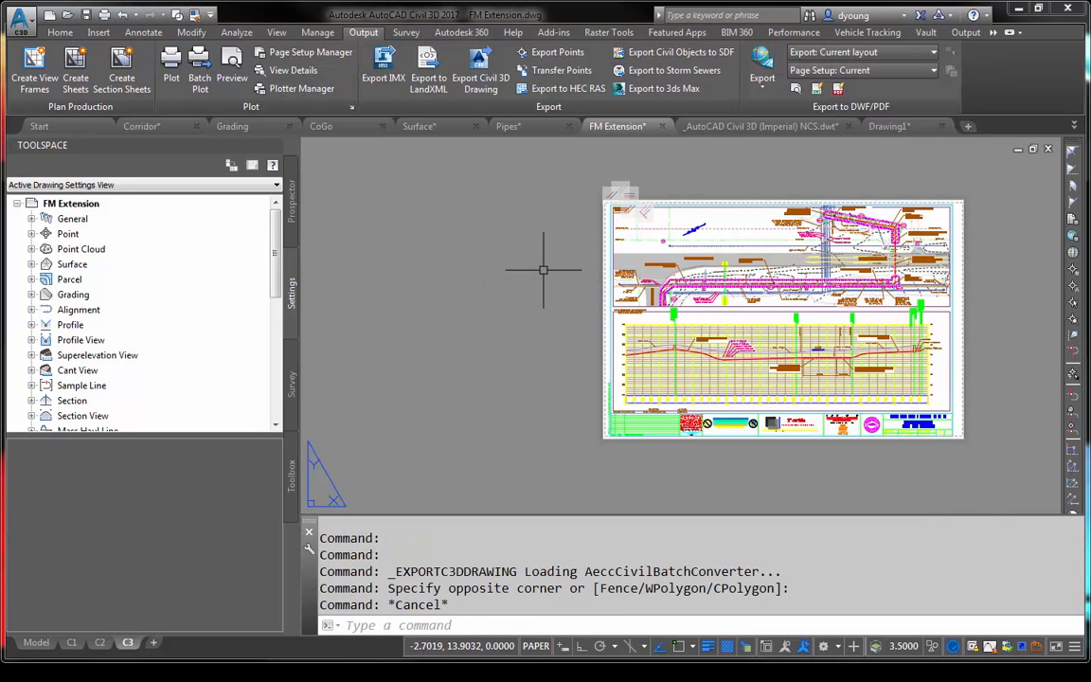
- Open ACAD-FM Extension-Model.dwg from the Tips and Tricks folder, with the file type set to Drawing (*.dwg)
key("ctrl+n")
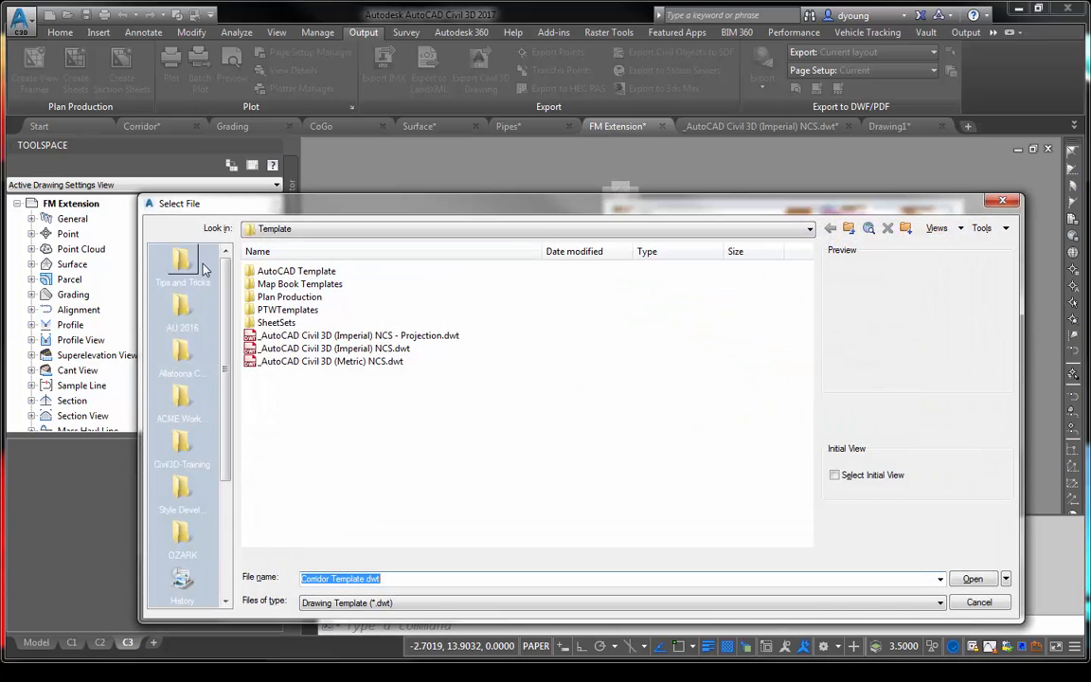
left_click(379, 602)
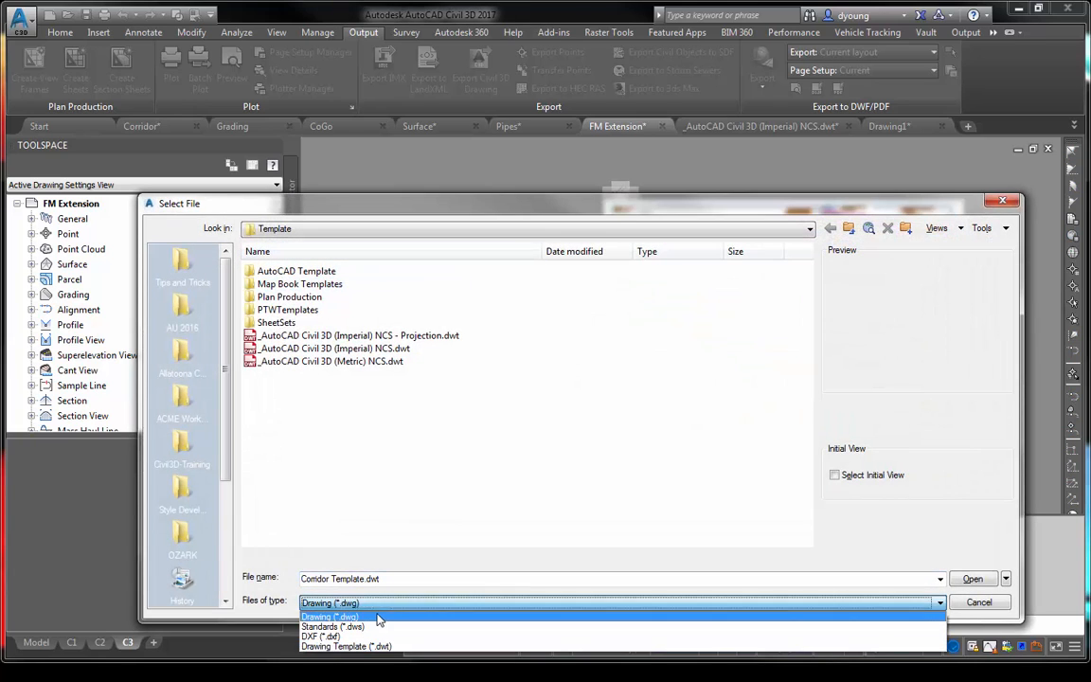
left_click(379, 616)
left_click(182, 266)
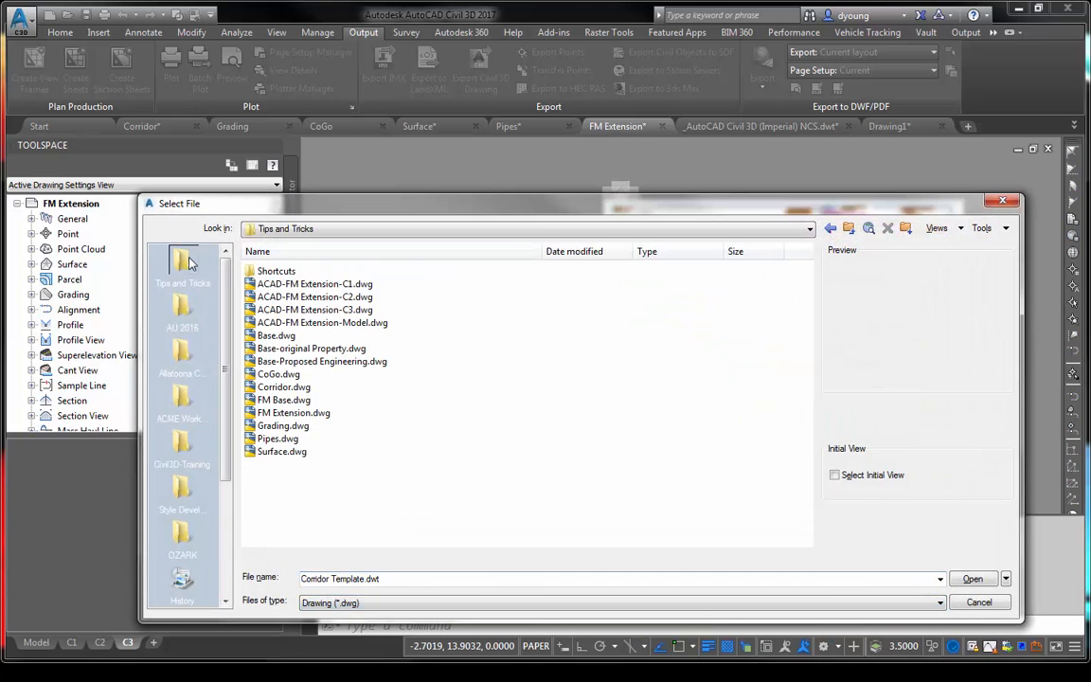
left_click(335, 311)
double_click(431, 323)
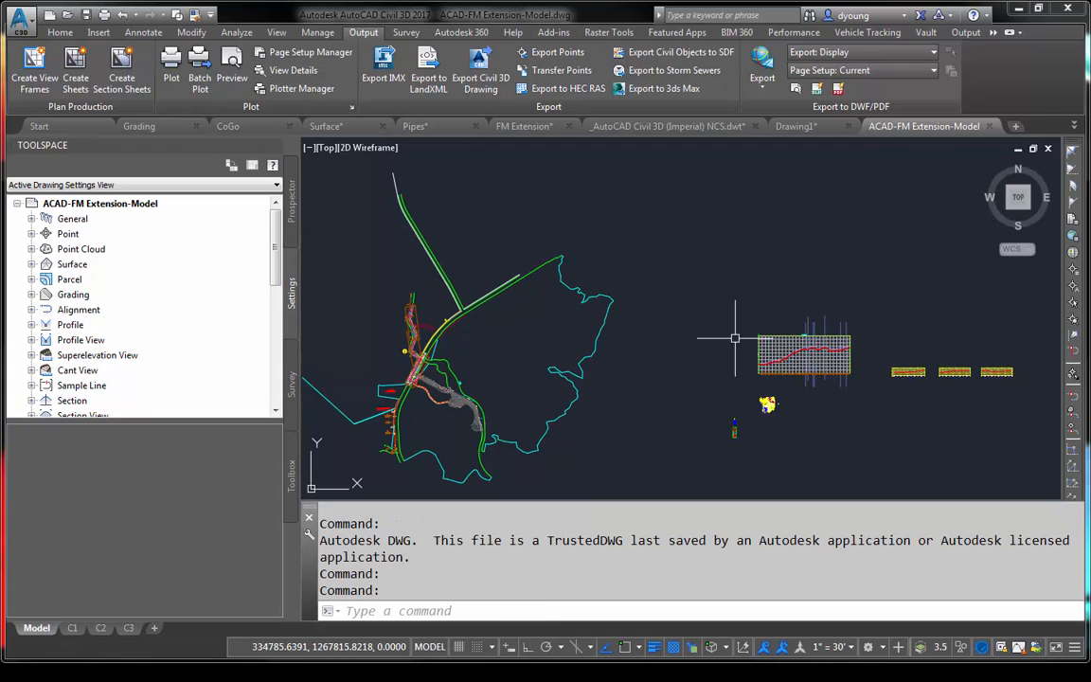
- Inspect the exported profile polyline in the ACAD-FM Extension-Model drawing and close the drawing without saving changes
scroll(811, 342, "up", 10)
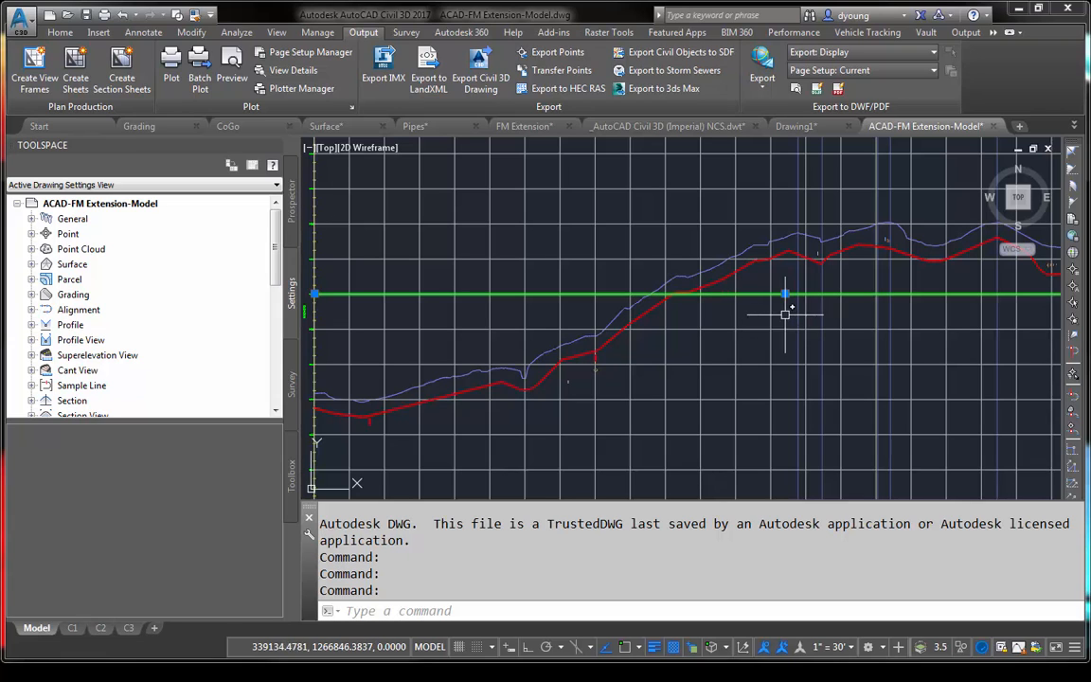
left_click(756, 267)
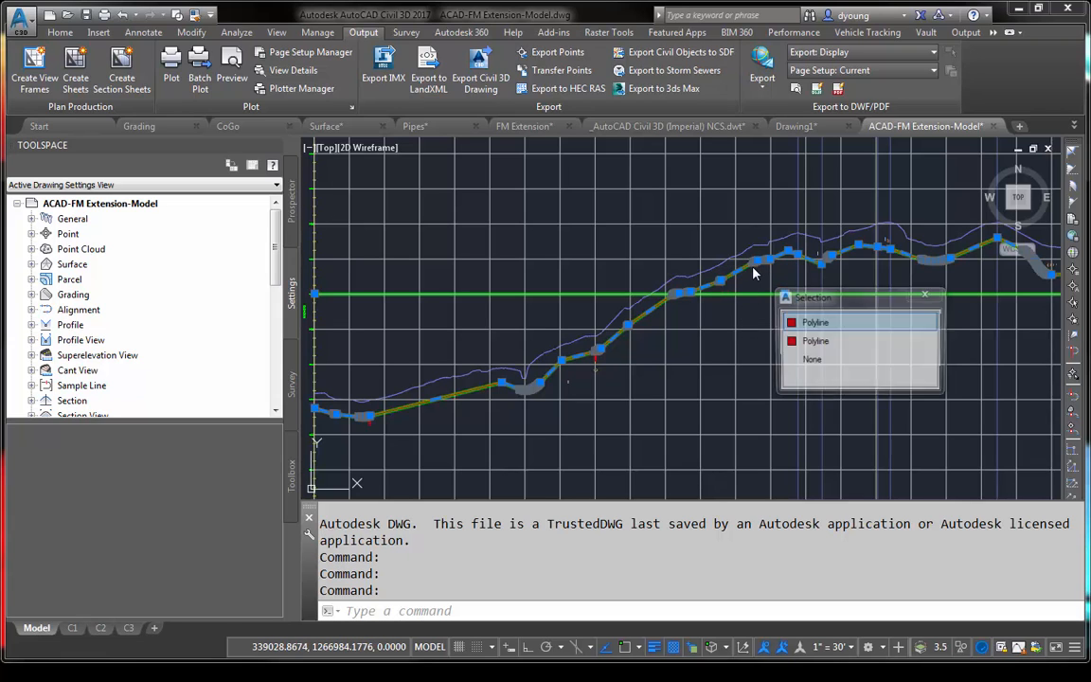
scroll(677, 231, "down", 5)
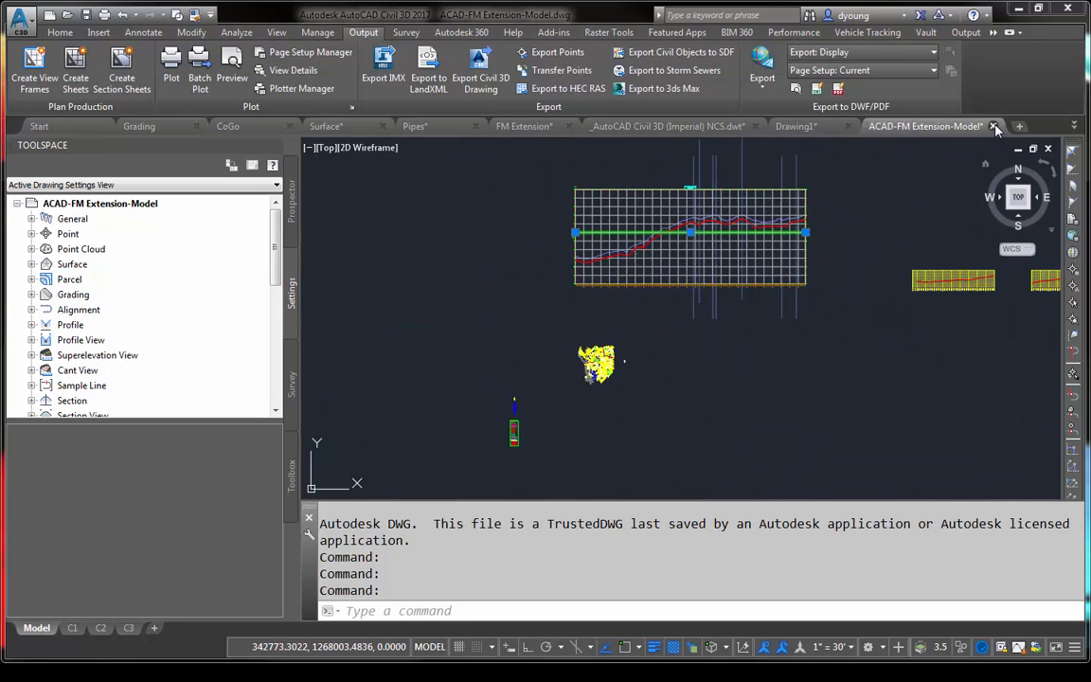
left_click(993, 126)
left_click(616, 375)
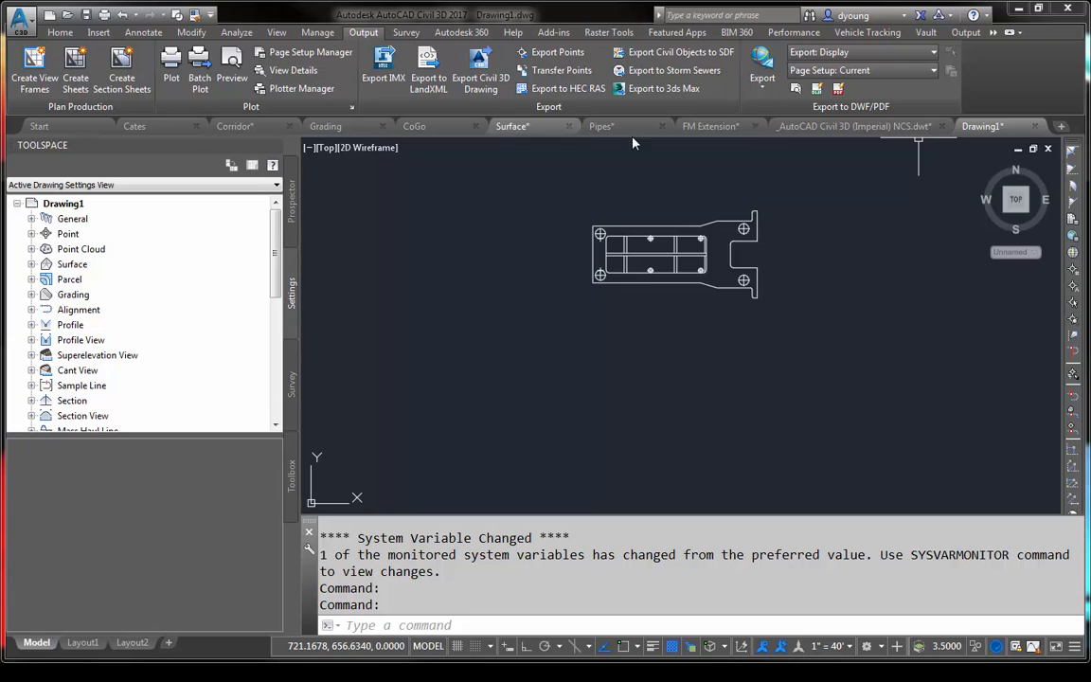
- Export the C3 layout of the FM Extension drawing to model space as FM Extension_C3.dwg with EXPORTLAYOUT, and open the new file
left_click(708, 126)
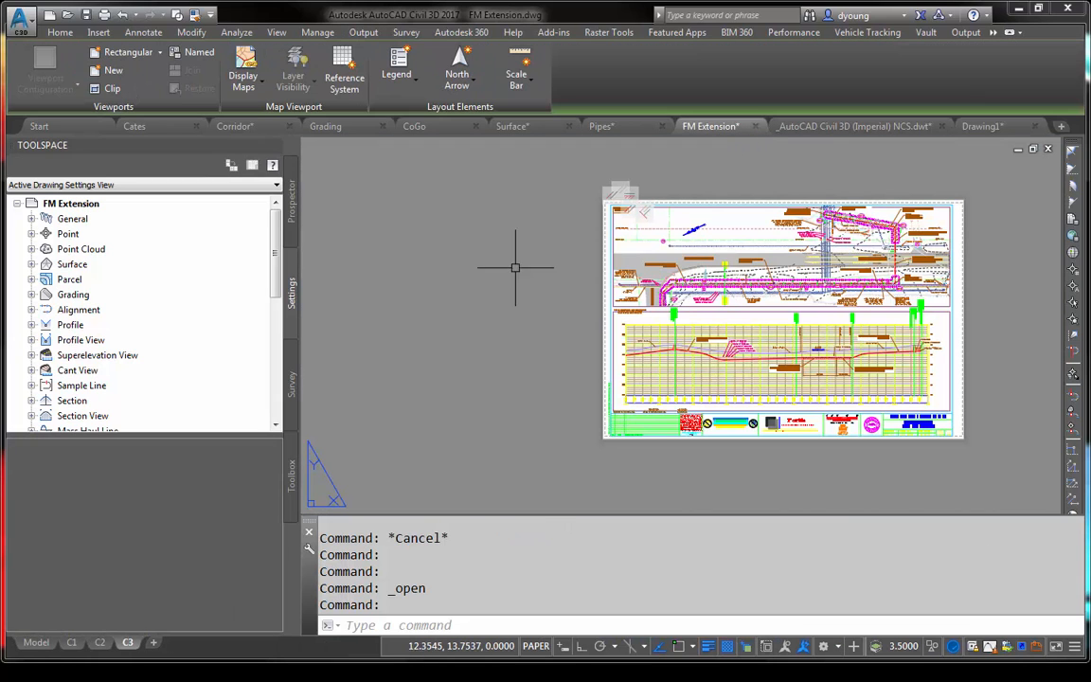
middle_click_drag(515, 274, 440, 310)
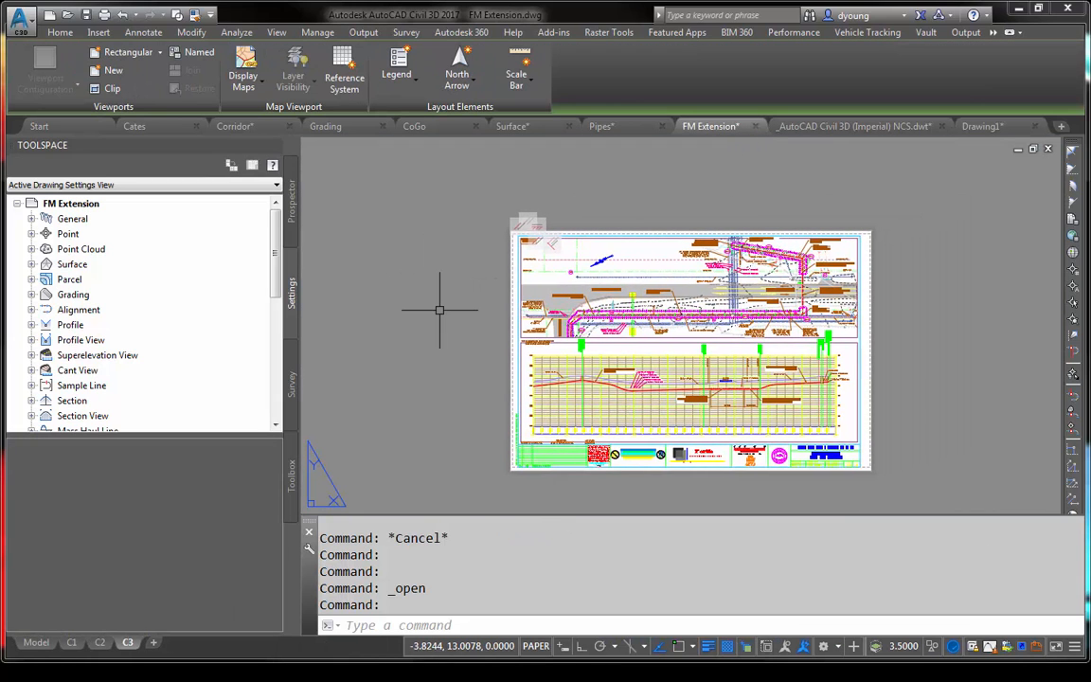
type("EXPORTLAYOUT")
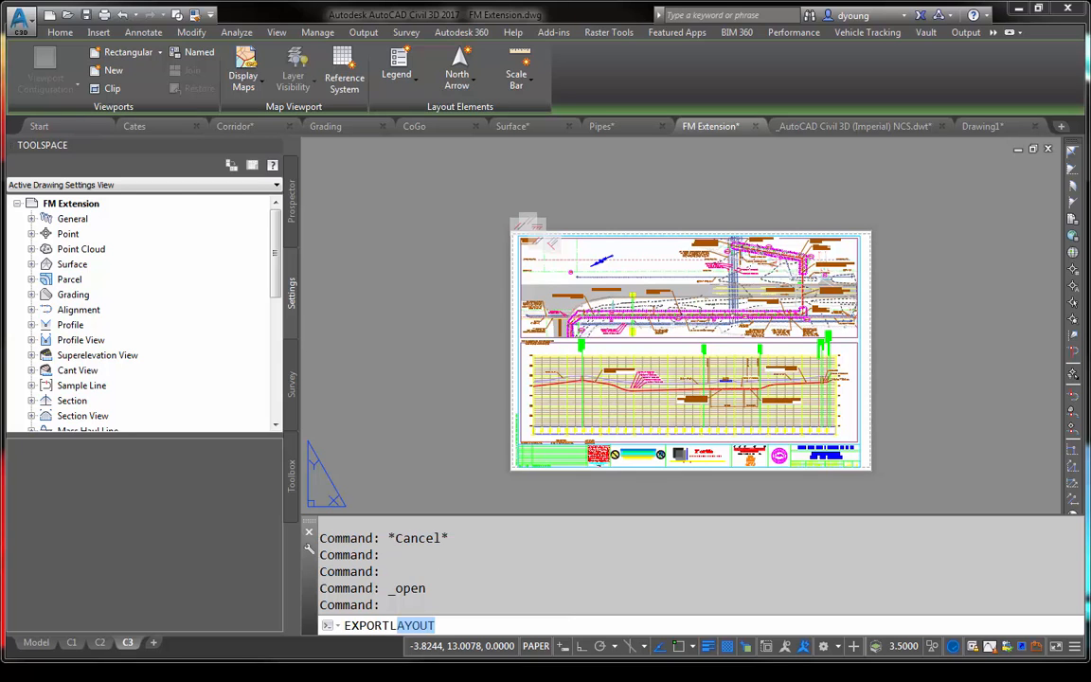
key("Return")
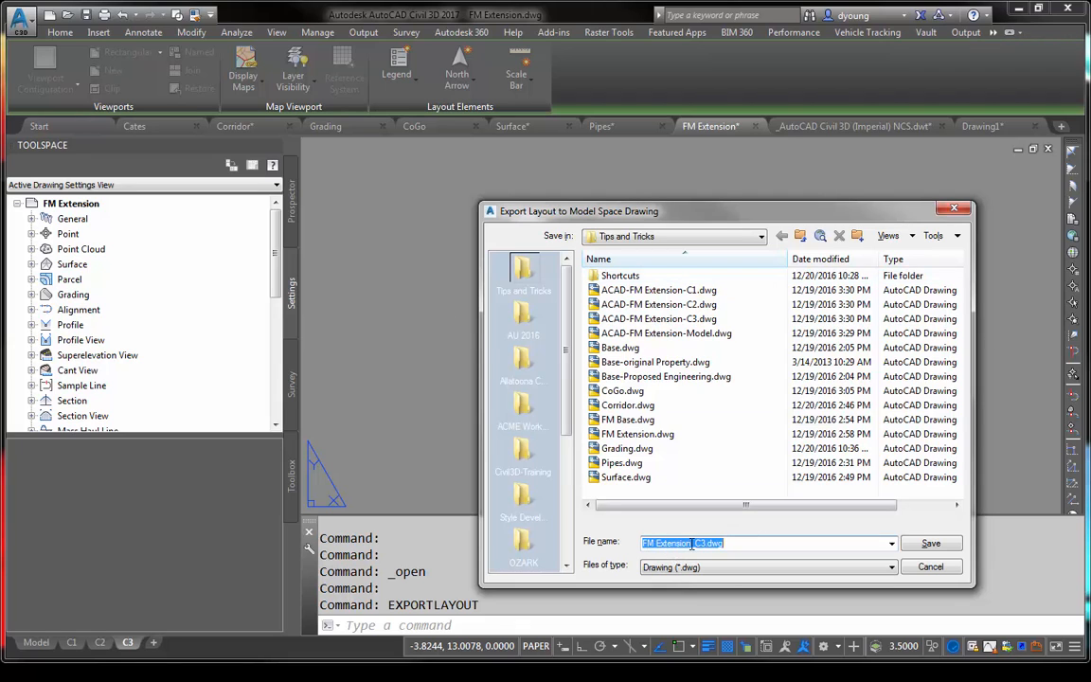
left_click(931, 542)
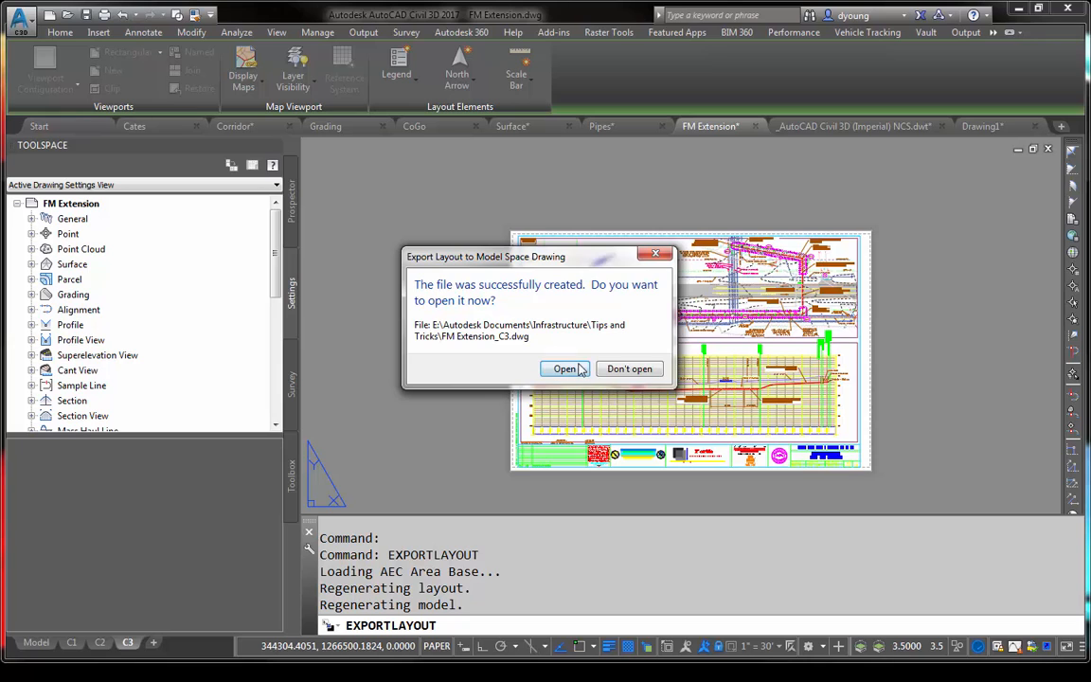
left_click(554, 368)
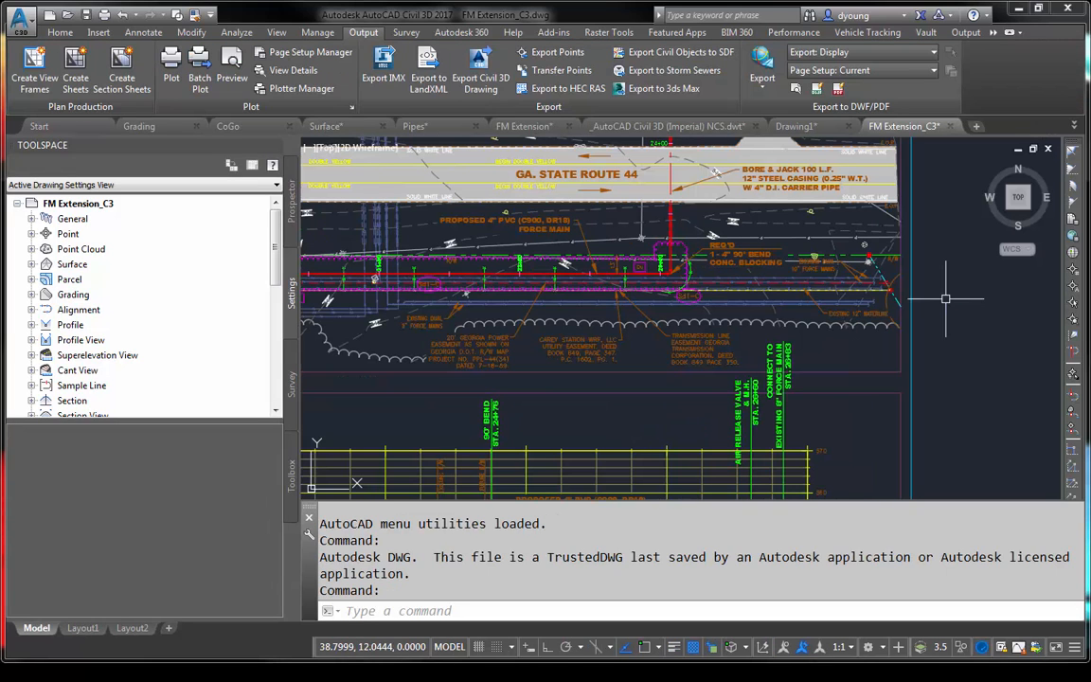
- List the object data of the red force main polyline below GA. State Route 44, close the listing, and clear the selection
scroll(841, 301, "down", 4)
mouse_move(524, 297)
middle_mouse_down()
mouse_move(671, 287)
mouse_move(596, 279)
middle_mouse_up()
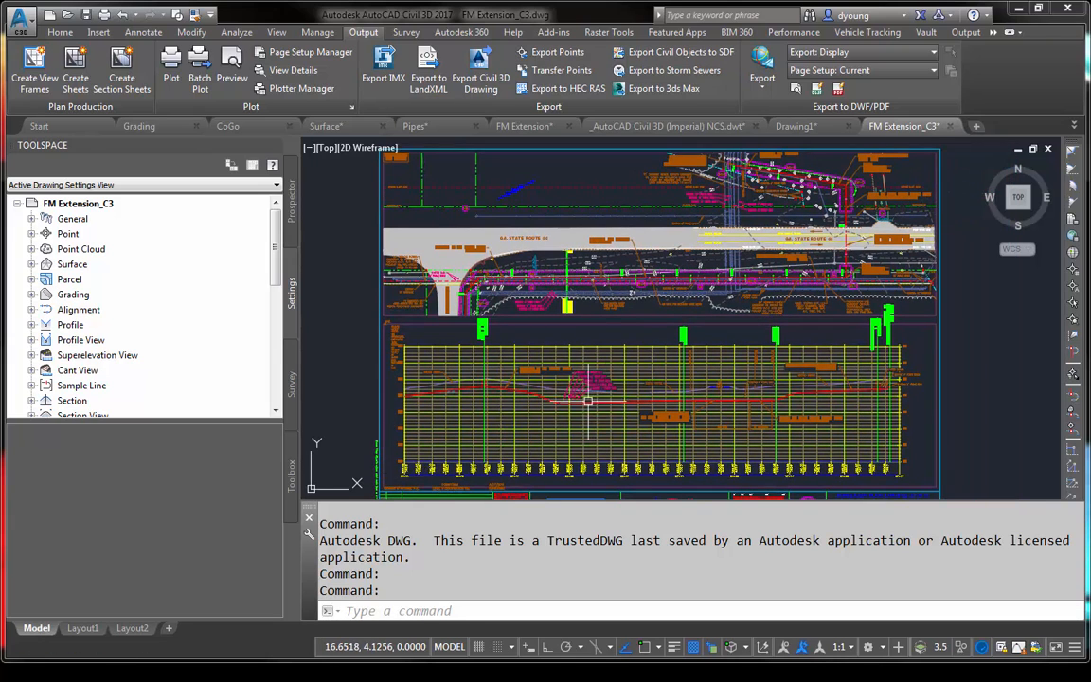
scroll(549, 209, "up", 3)
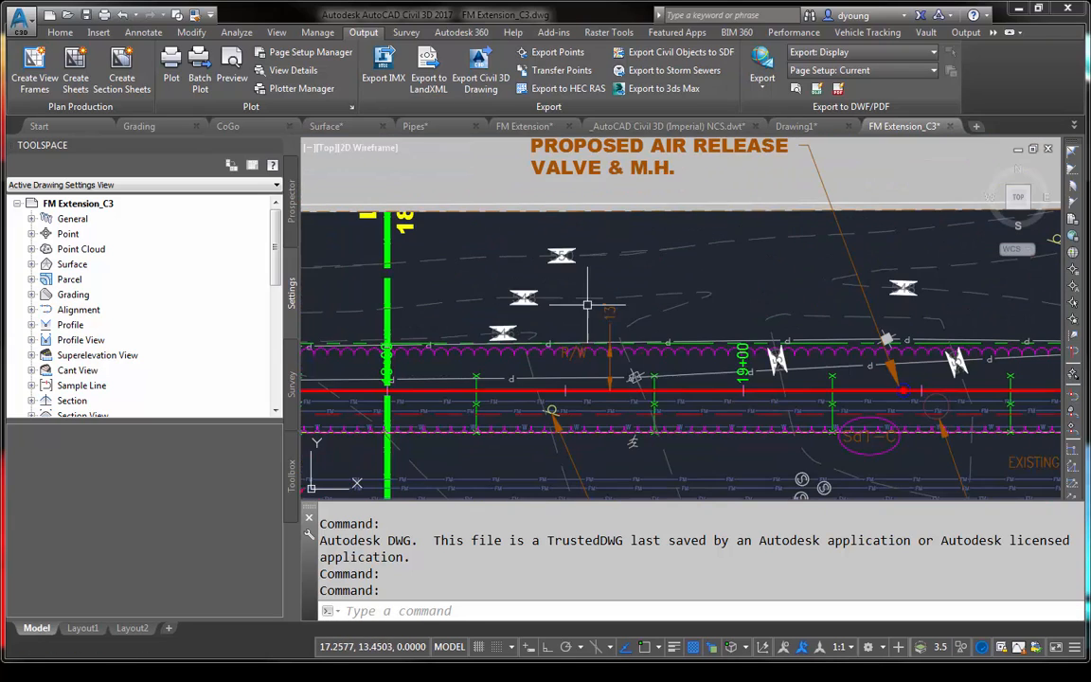
left_click(727, 391)
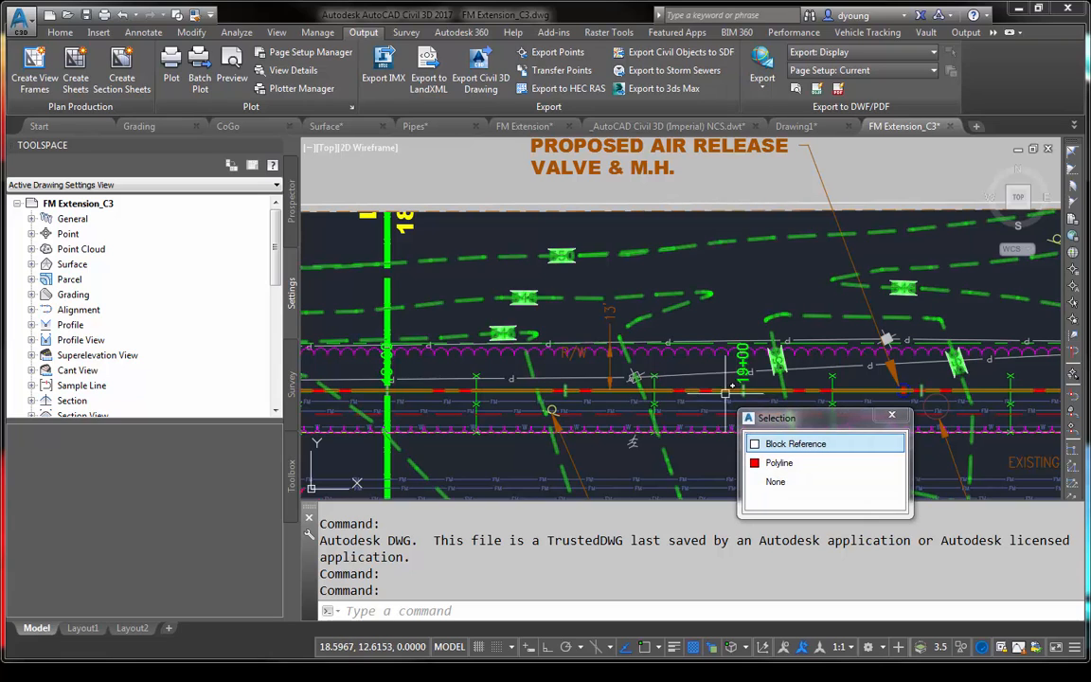
left_click(714, 392)
left_click(713, 392)
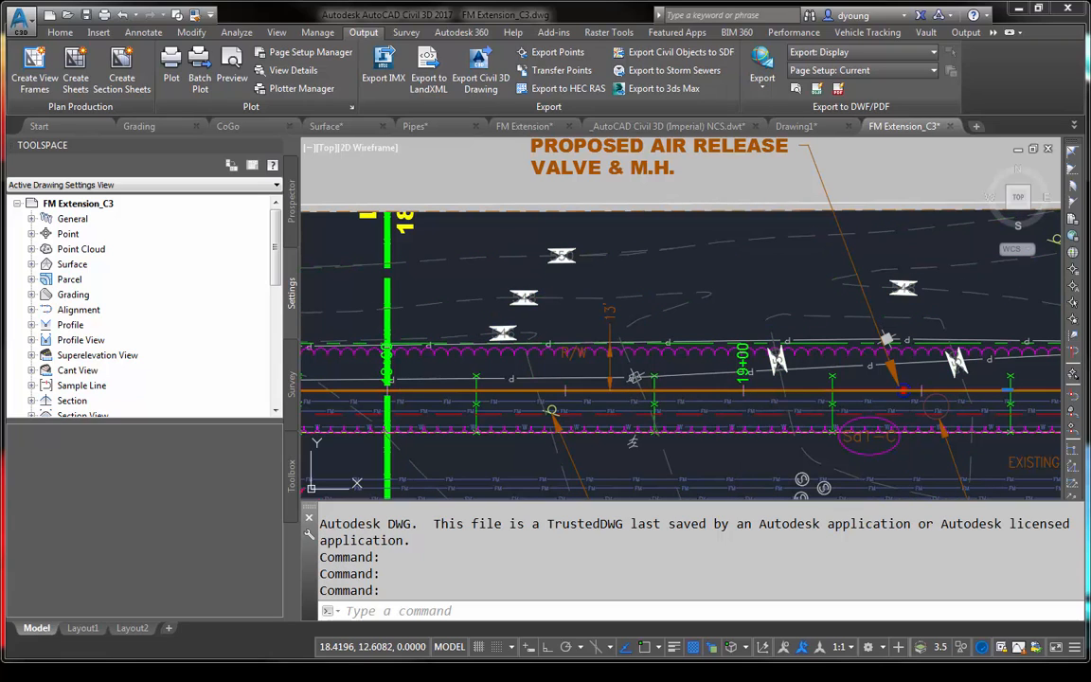
scroll(670, 388, "down", 3)
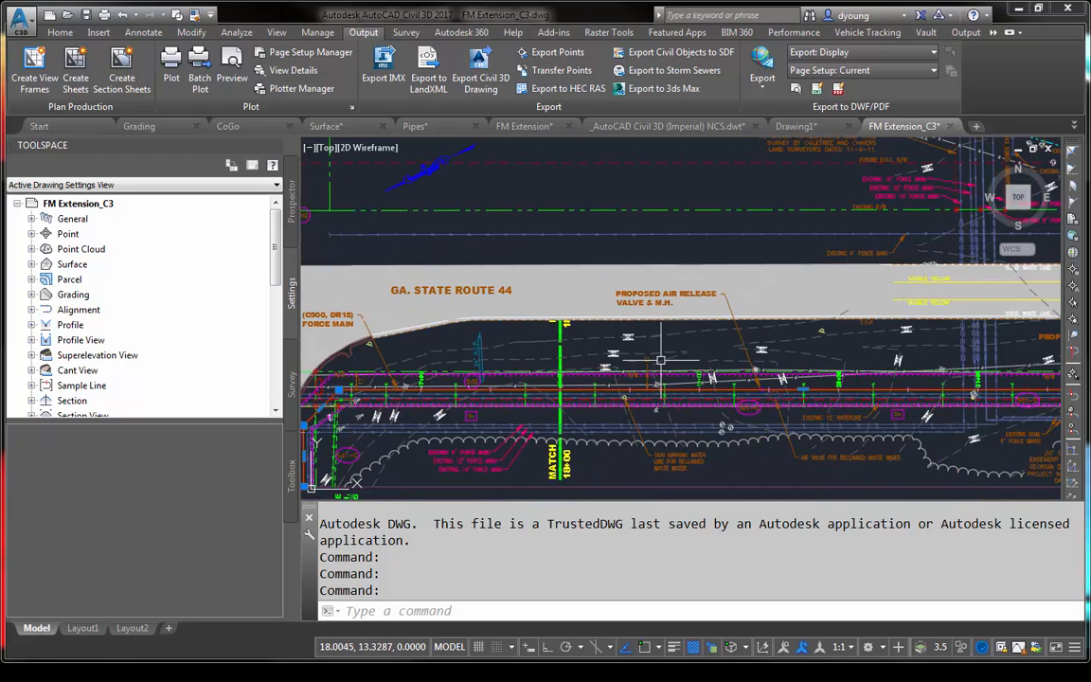
mouse_move(651, 360)
middle_mouse_down()
mouse_move(674, 348)
mouse_move(694, 286)
middle_mouse_up()
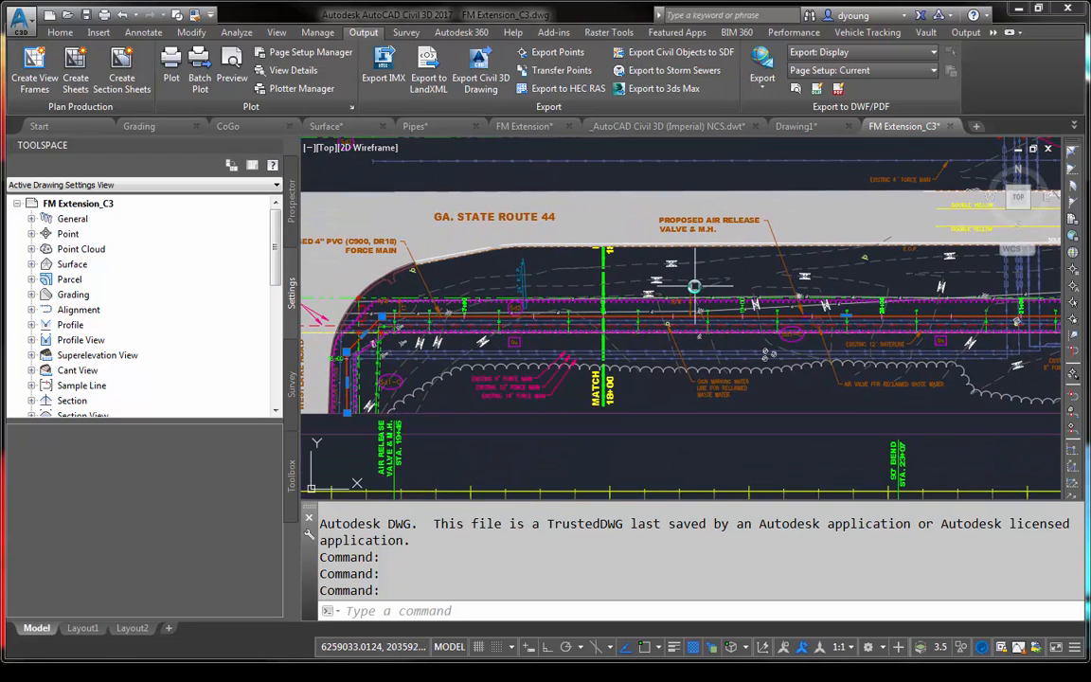
type("li")
key("Return")
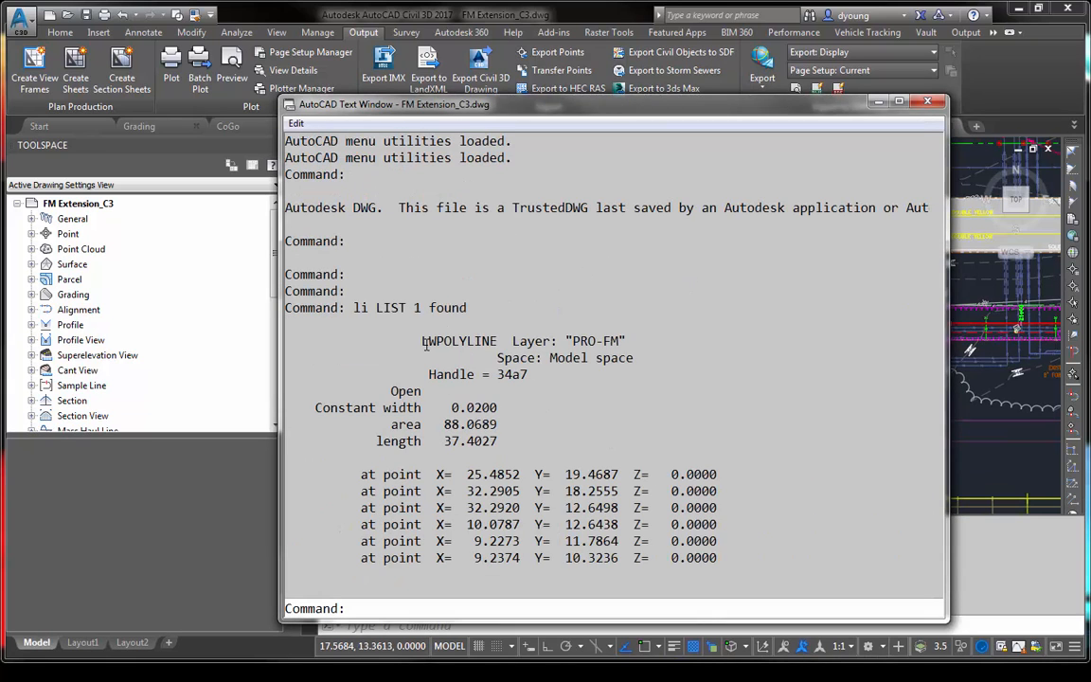
left_click(926, 102)
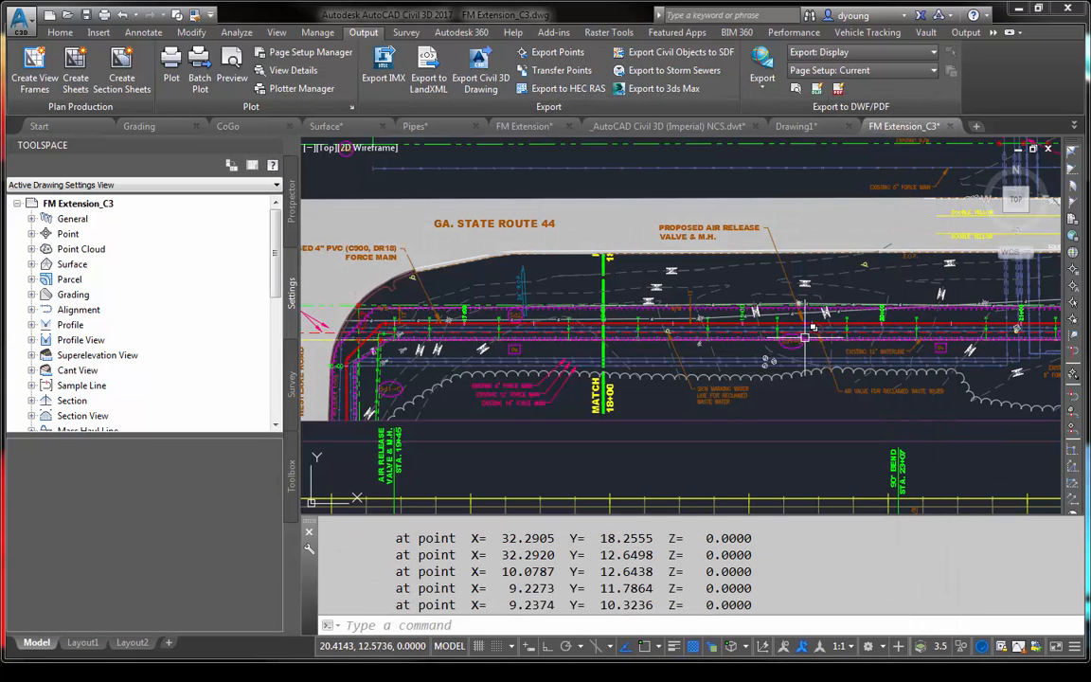
key("Escape")
key("Escape")
key("Escape")
- Close the FM Extension_C3 and Drawing1 drawings without saving changes to either
scroll(691, 425, "down", 4)
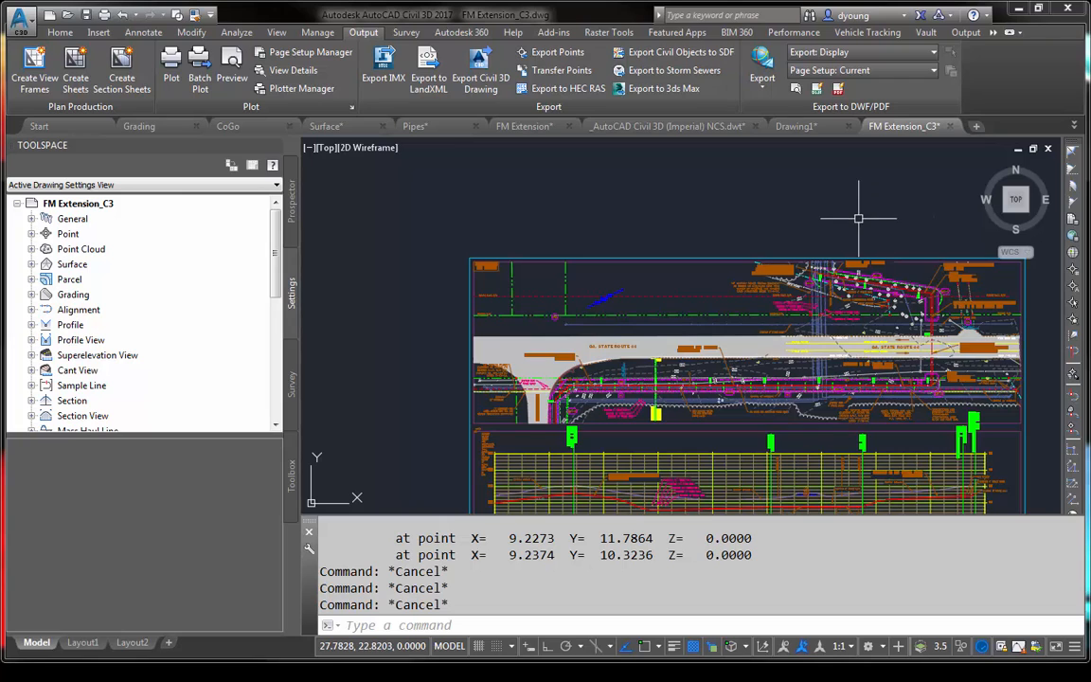
mouse_move(859, 218)
middle_mouse_down()
mouse_move(790, 166)
mouse_move(744, 176)
middle_mouse_up()
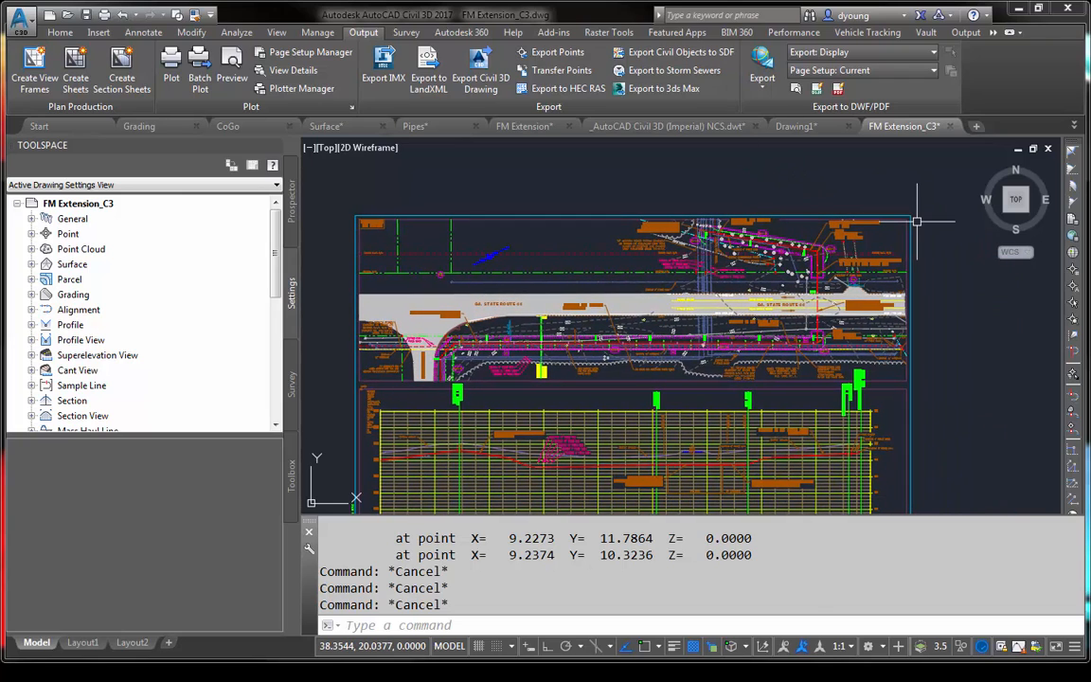
left_click(950, 126)
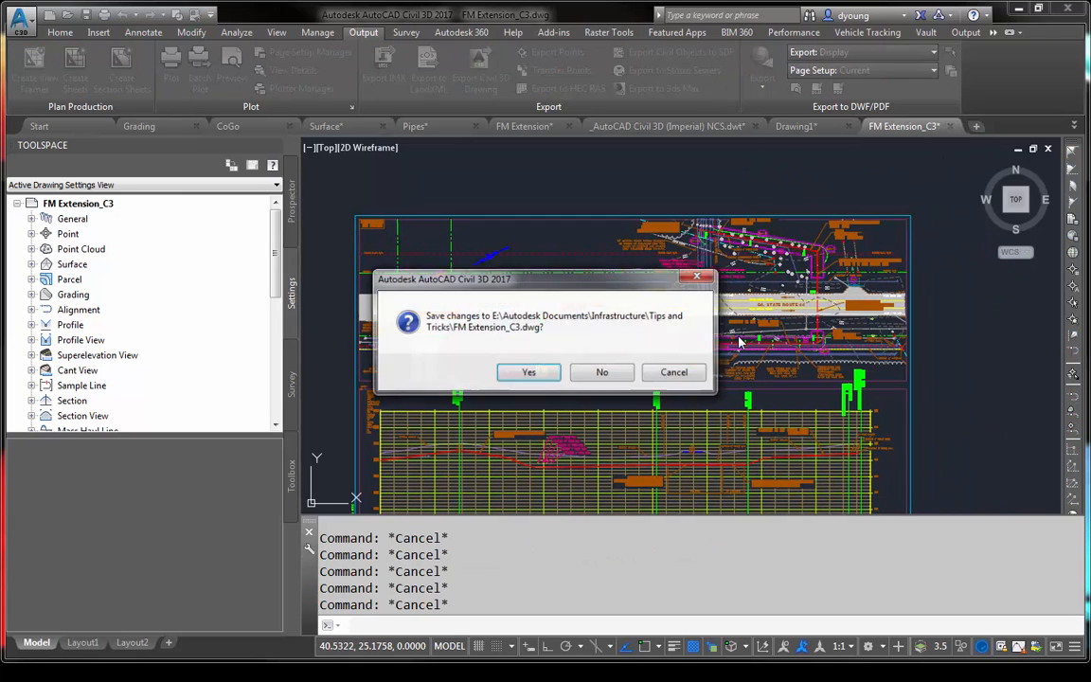
left_click(601, 372)
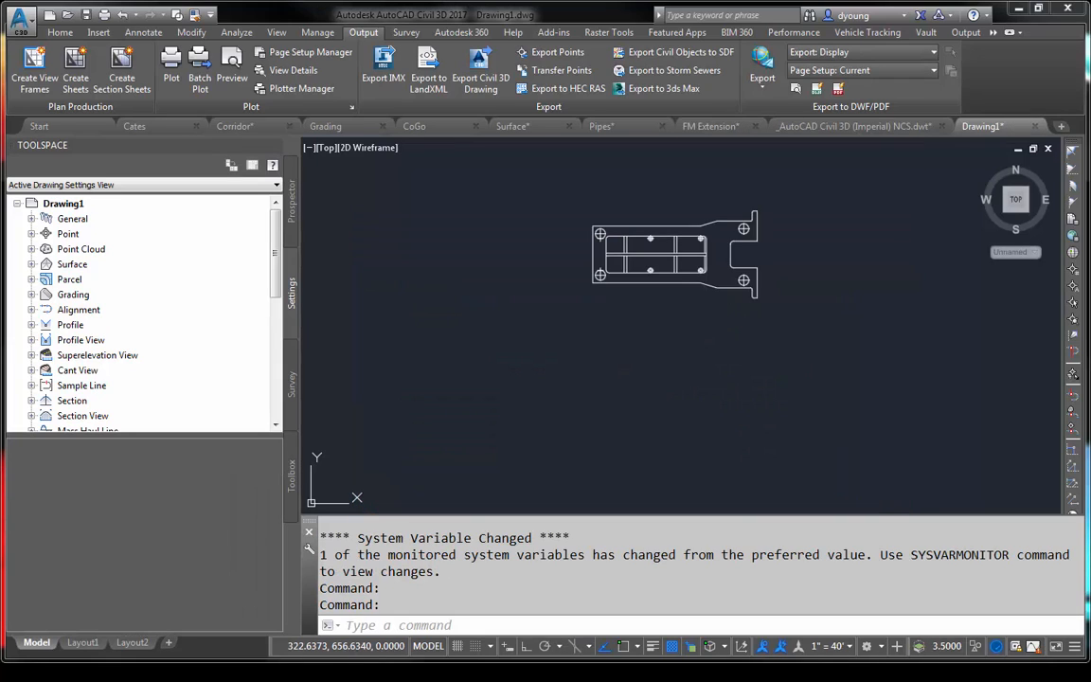
left_click(1036, 127)
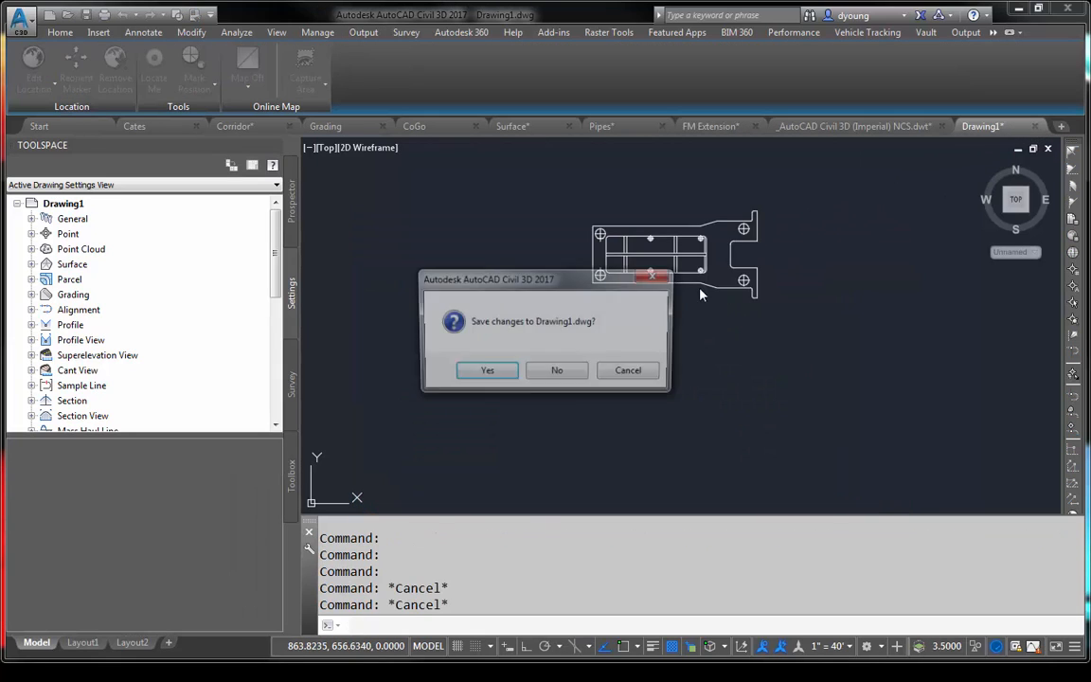
left_click(556, 372)
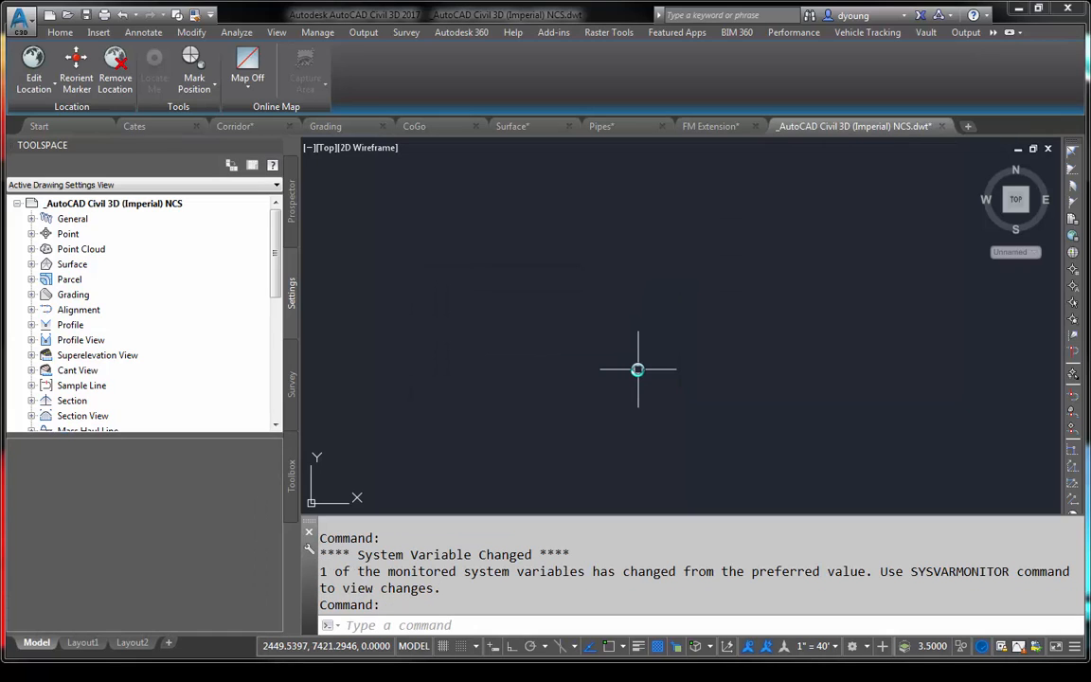
- Browse the command suggestions for EXP, from EXPORTTOAUTOCAD to EXPORTLAYOUT, and clear the entry without running a command
type("EXPORTPDF")
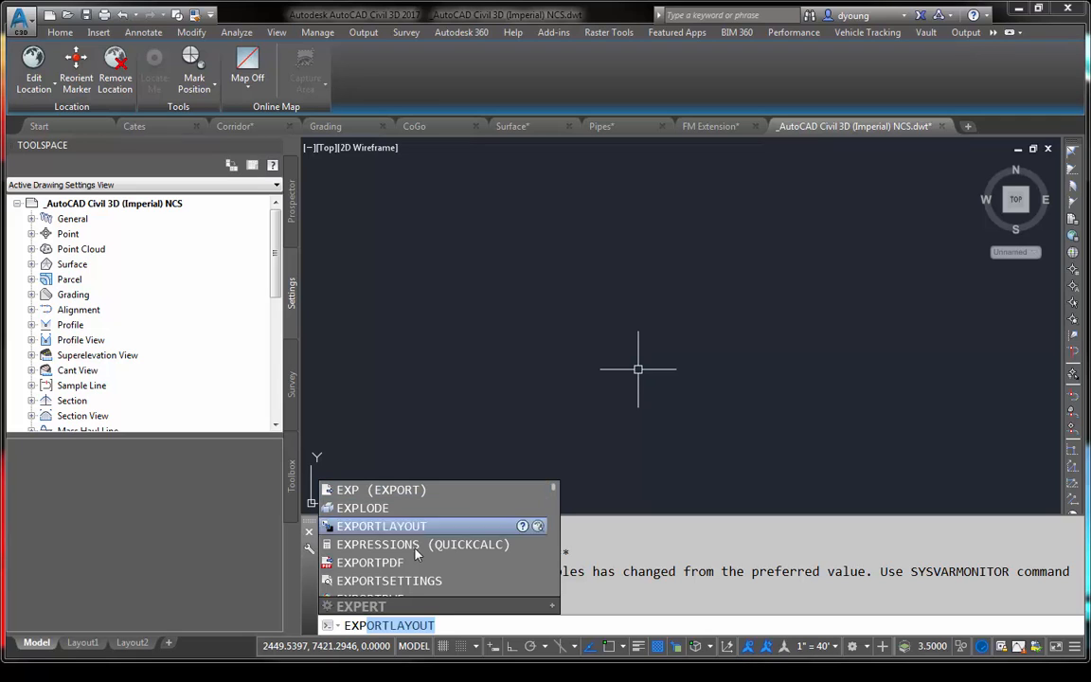
scroll(424, 524, "down", 2)
scroll(424, 524, "down", 6)
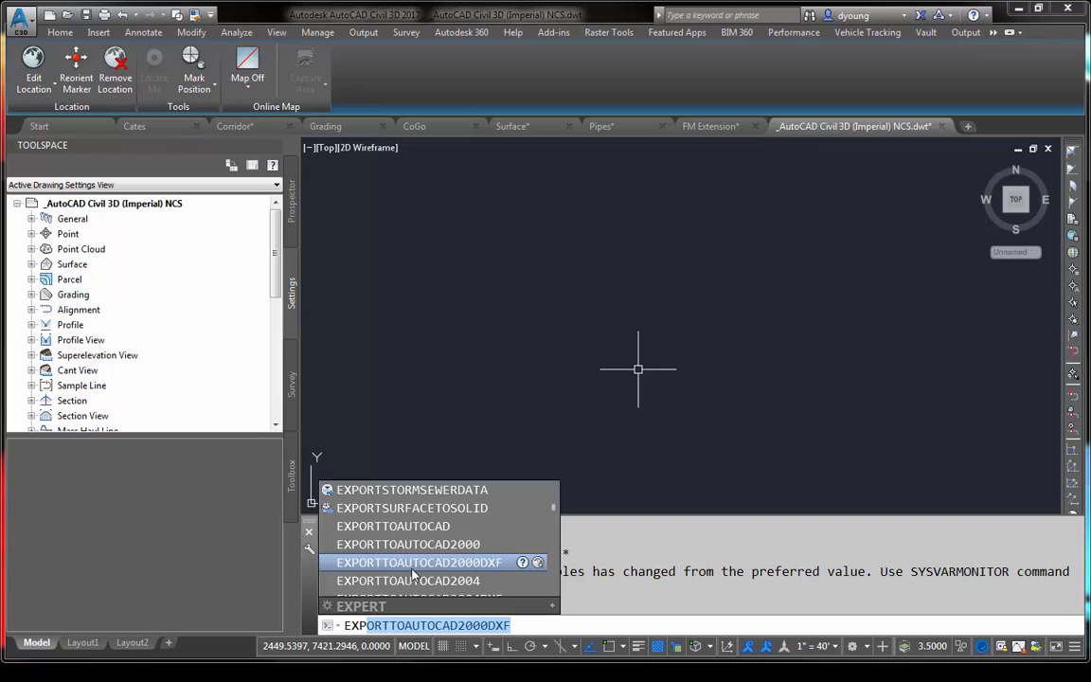
scroll(435, 550, "up", 1)
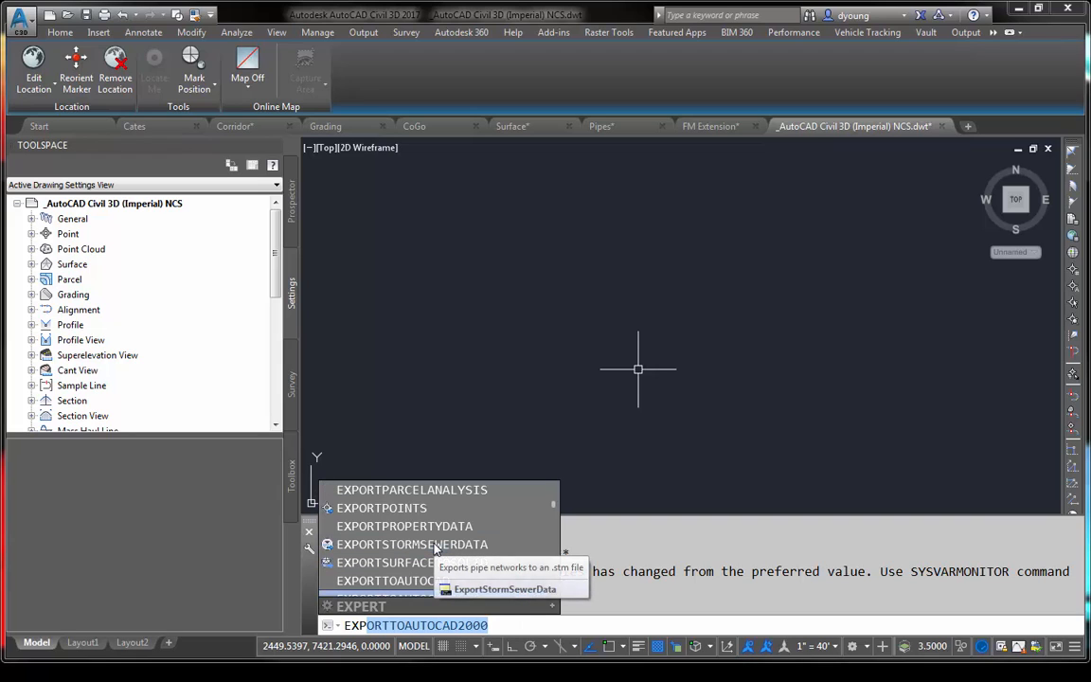
scroll(435, 549, "up", 1)
scroll(435, 549, "up", 1)
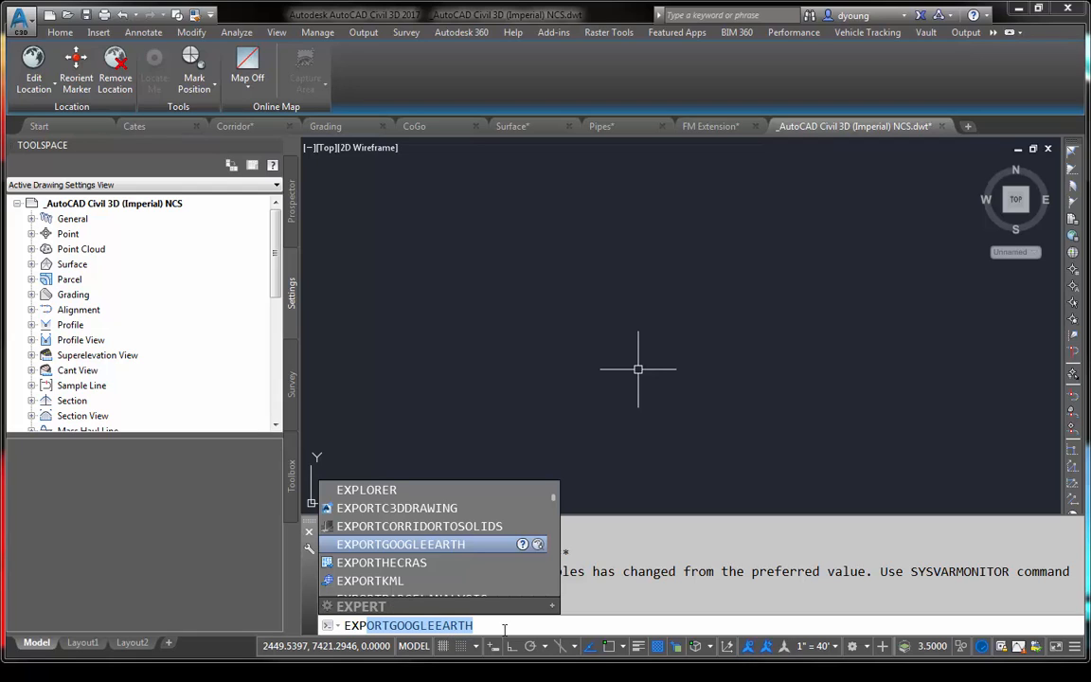
type("ORTL")
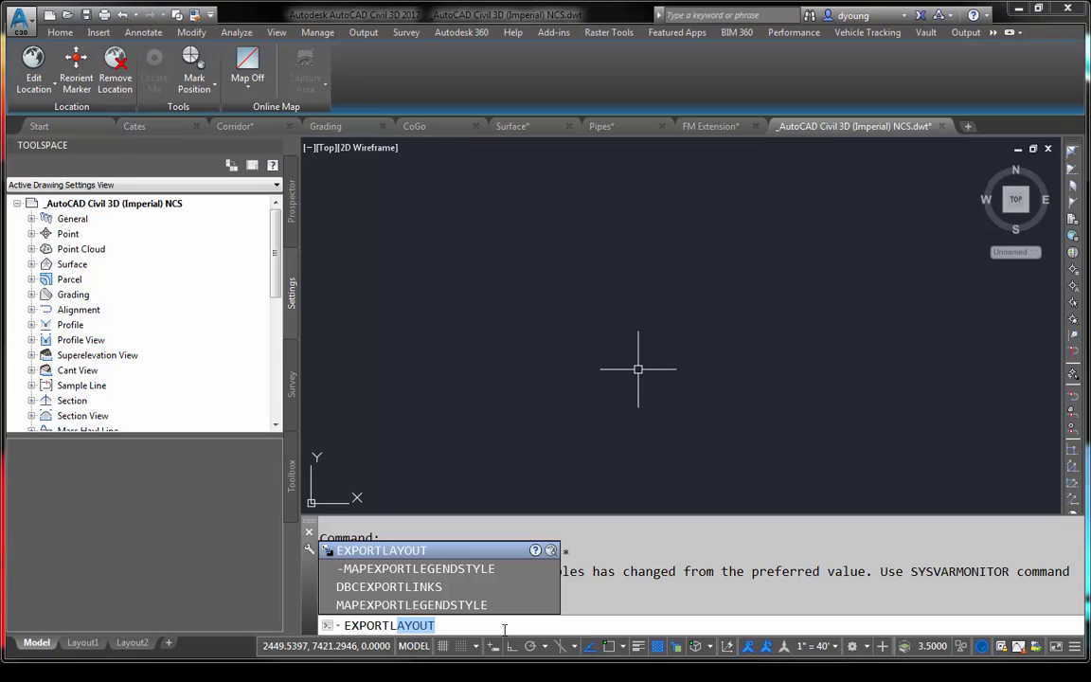
key("BackSpace")
key("BackSpace")
key("BackSpace")
key("BackSpace")
key("BackSpace")
key("BackSpace")
key("BackSpace")
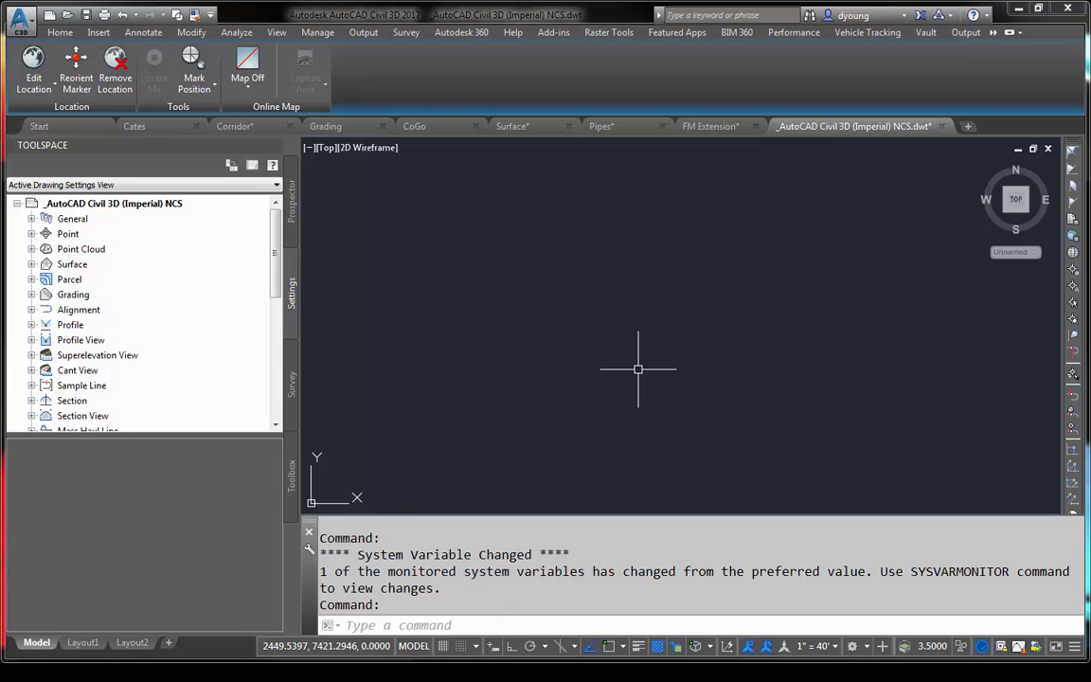
- Look through the command suggestions for XRE and request help for XREFRELOAD
type("x")
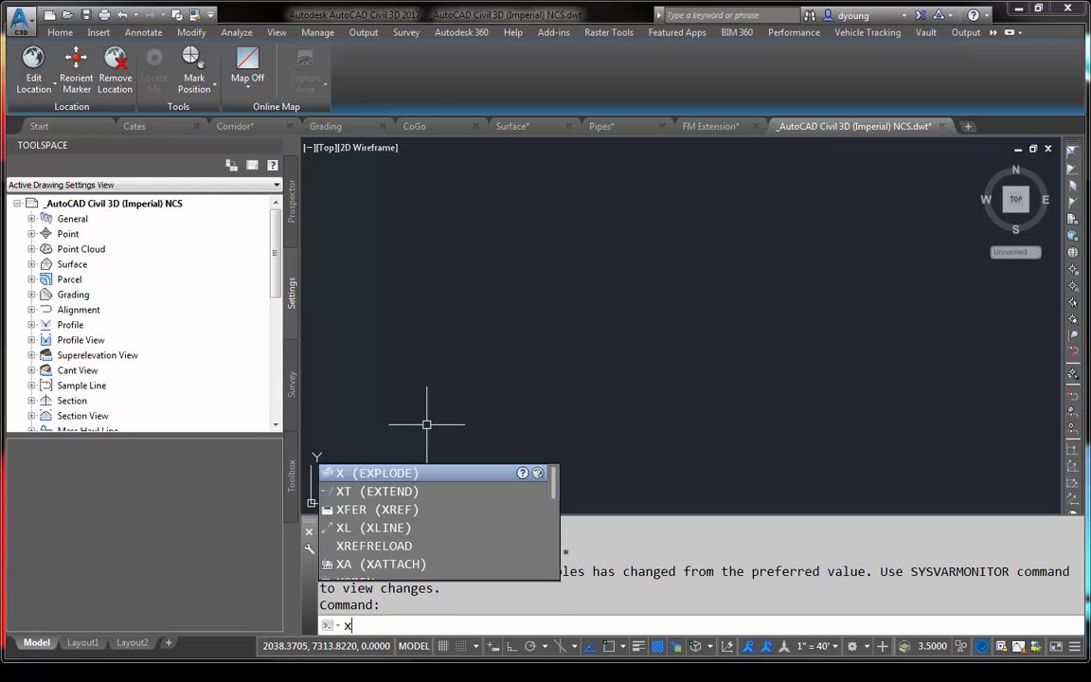
type("rex")
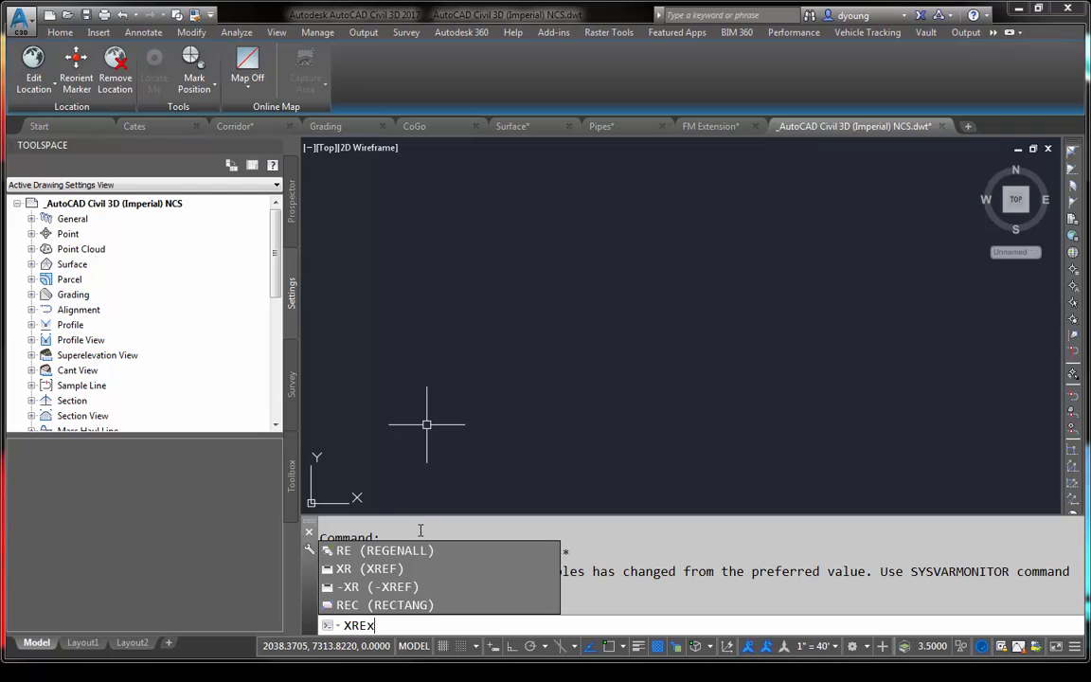
key("BackSpace")
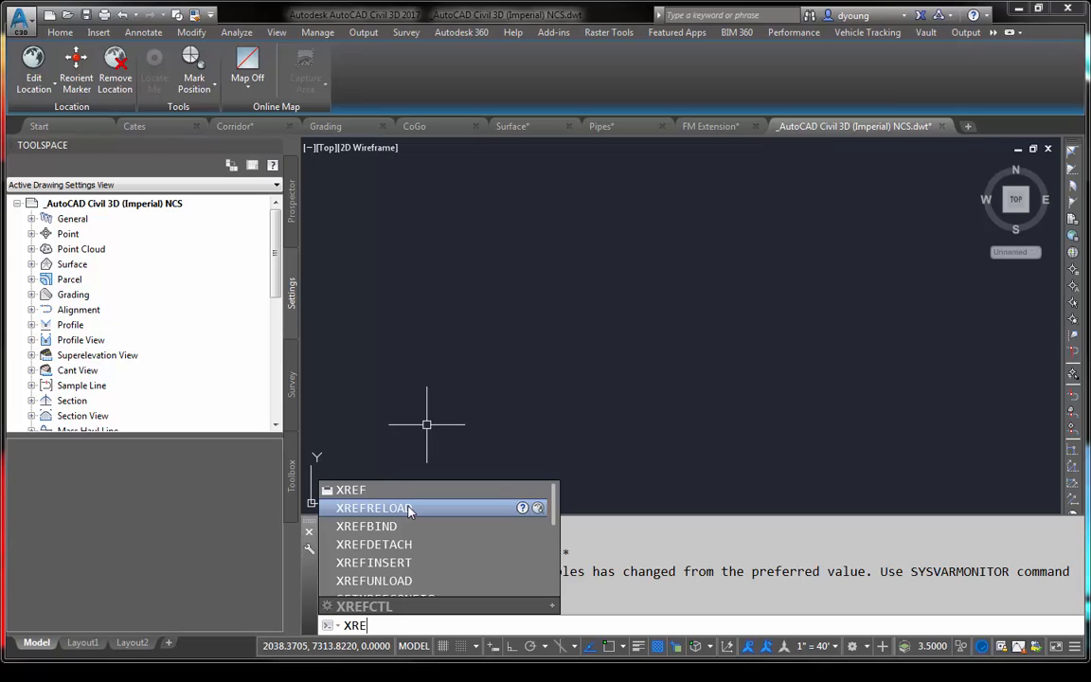
left_click(523, 509)
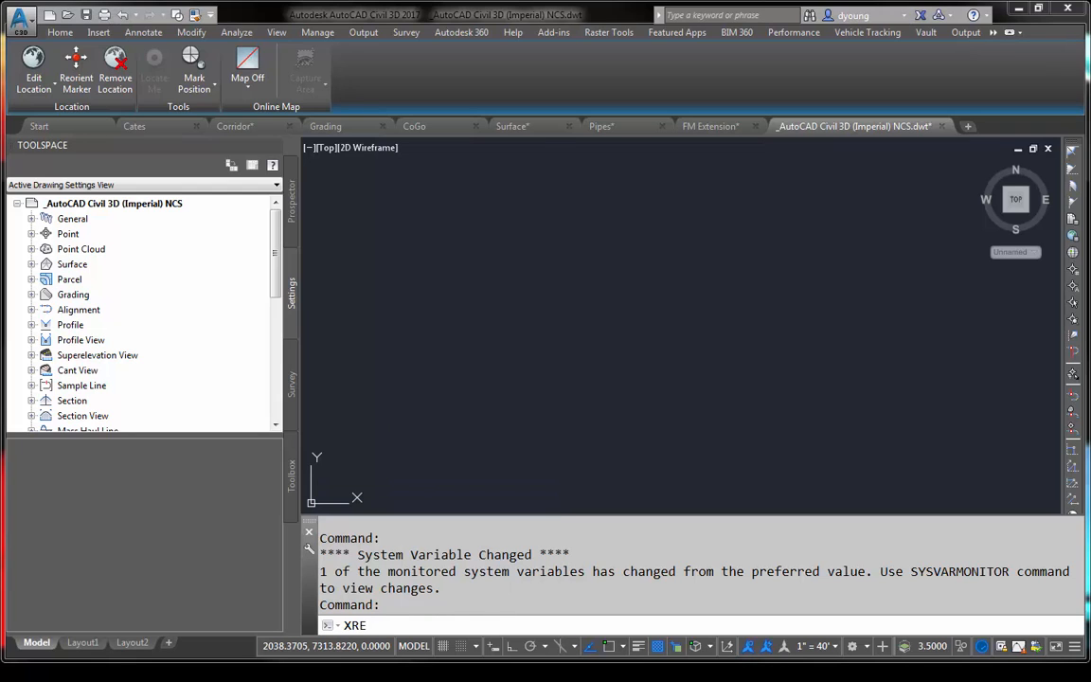
- Switch to the CoGo drawing and start the CGLIST command
left_click(413, 126)
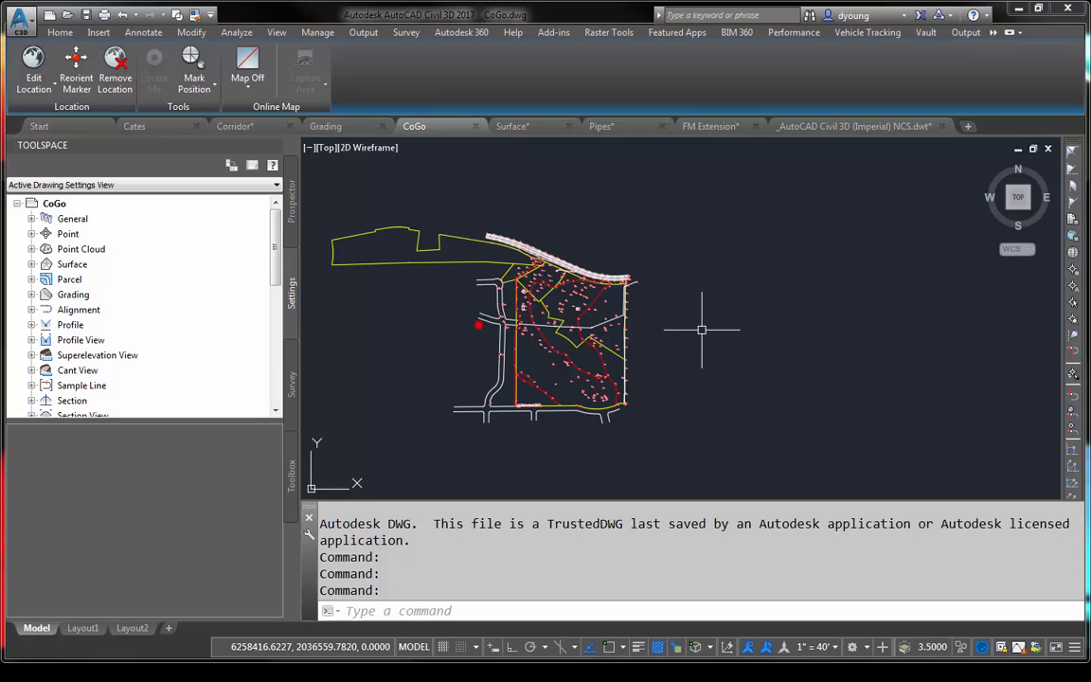
type("CGADIST")
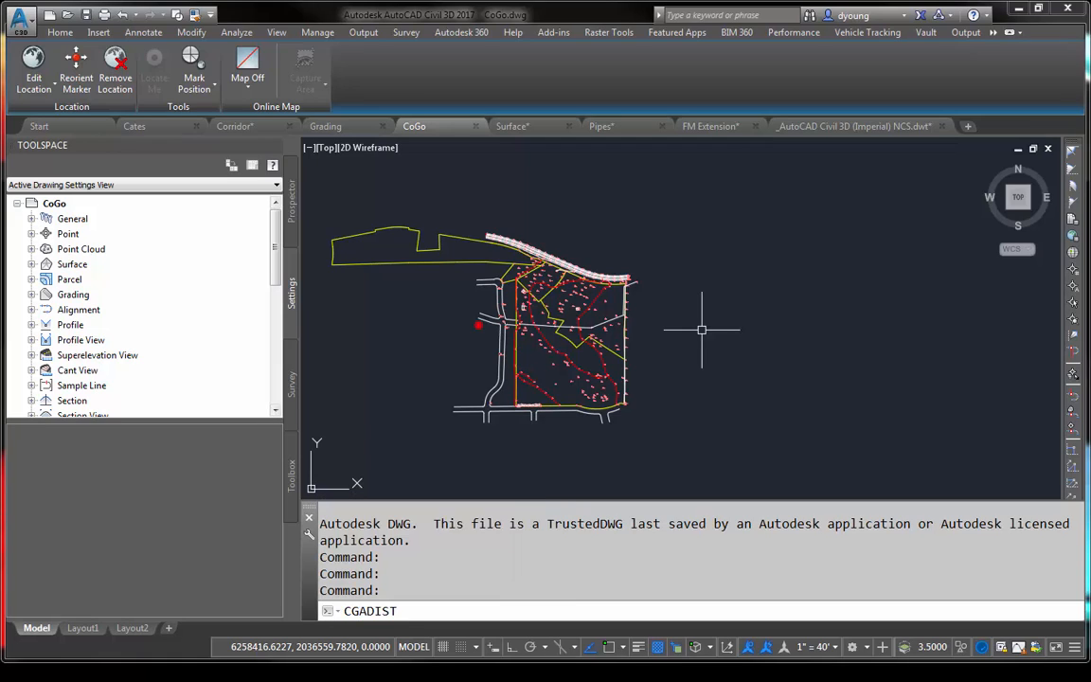
left_click(408, 609)
type("c")
key("BackSpace")
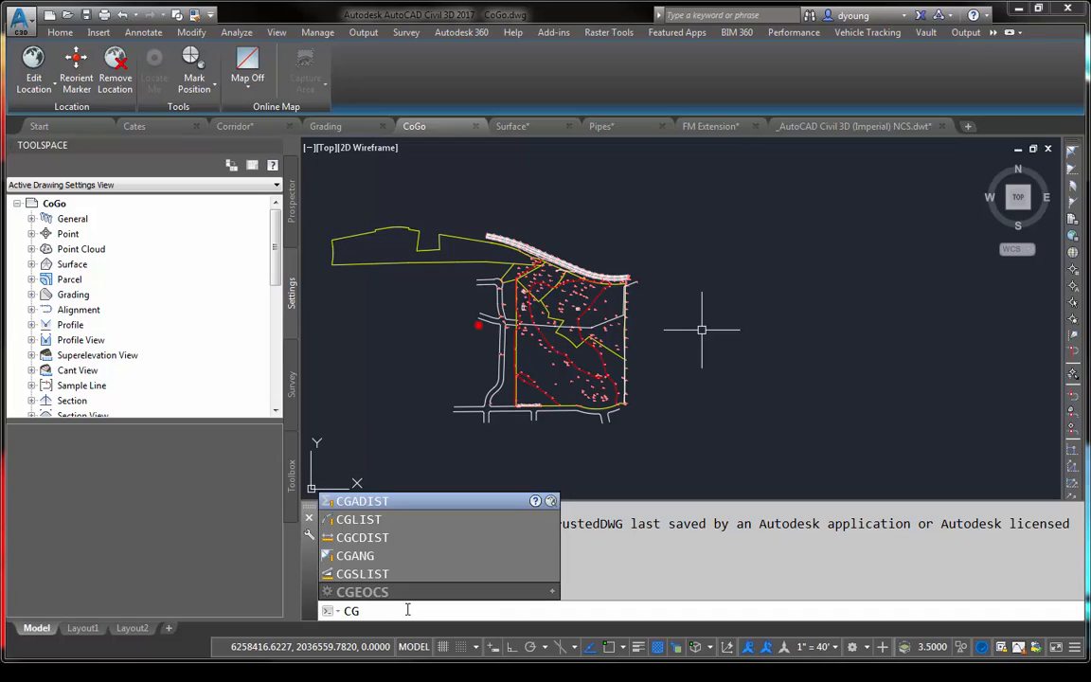
type("LIST")
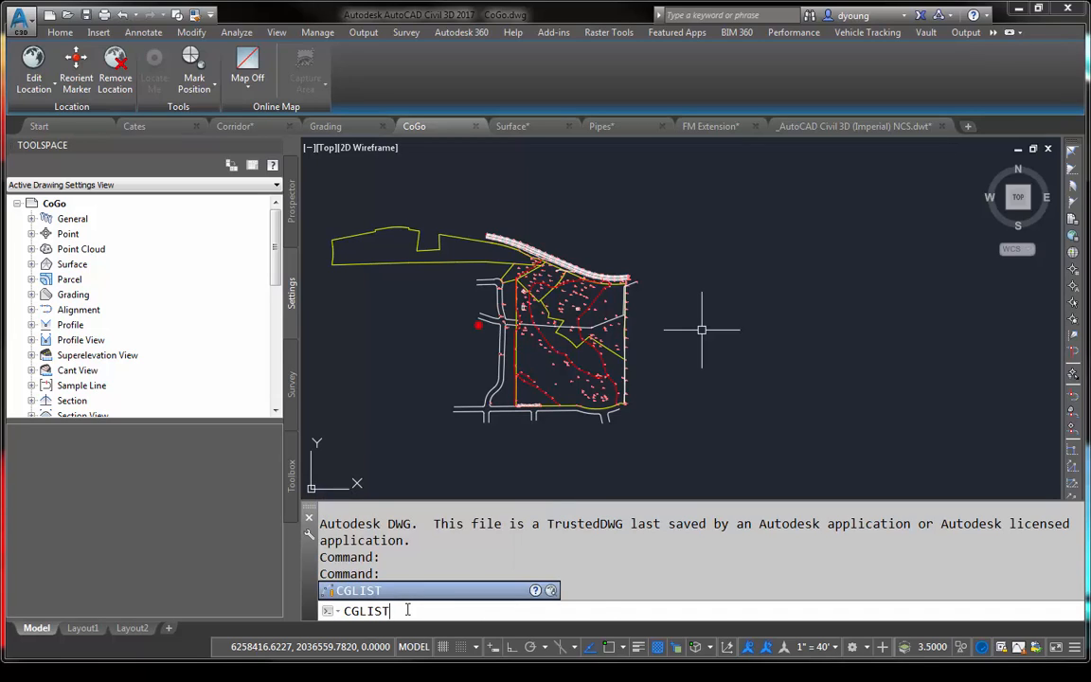
key("Return")
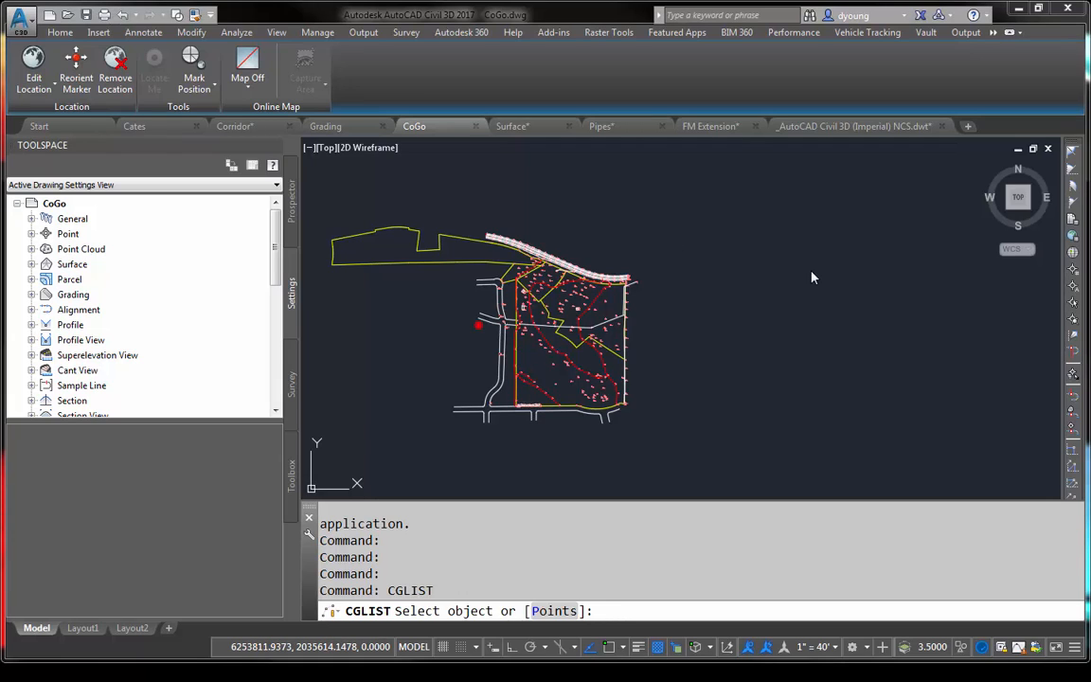
- Try to list the line between points 414 and 415 by point number, cancel CGLIST, and check the command history
left_click(1072, 274)
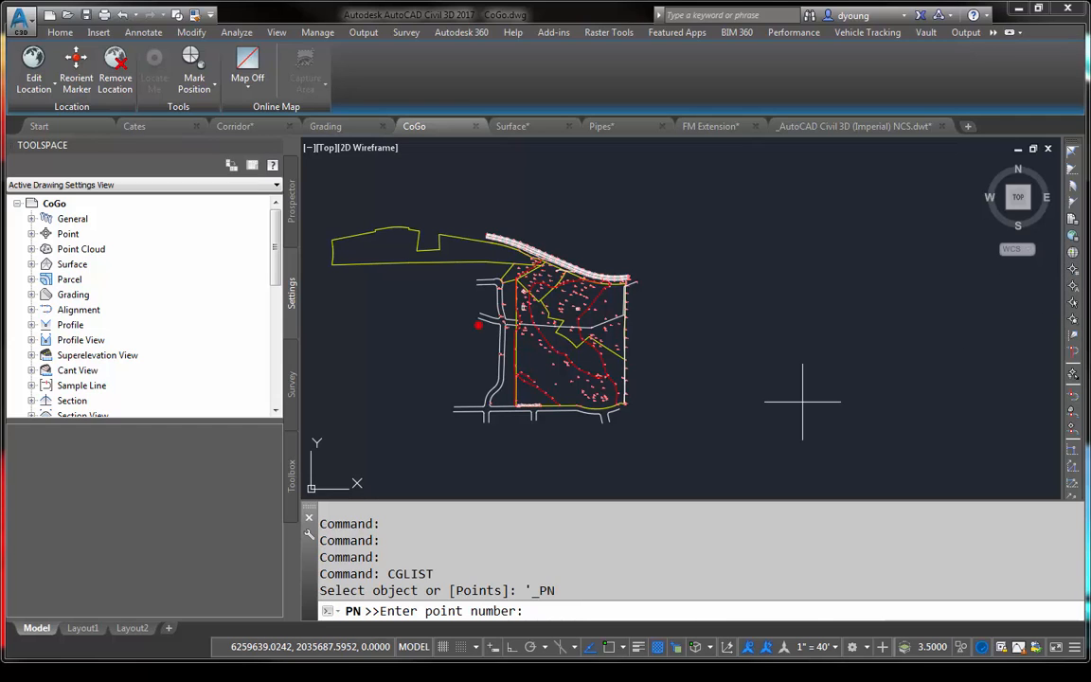
scroll(578, 379, "up", 6)
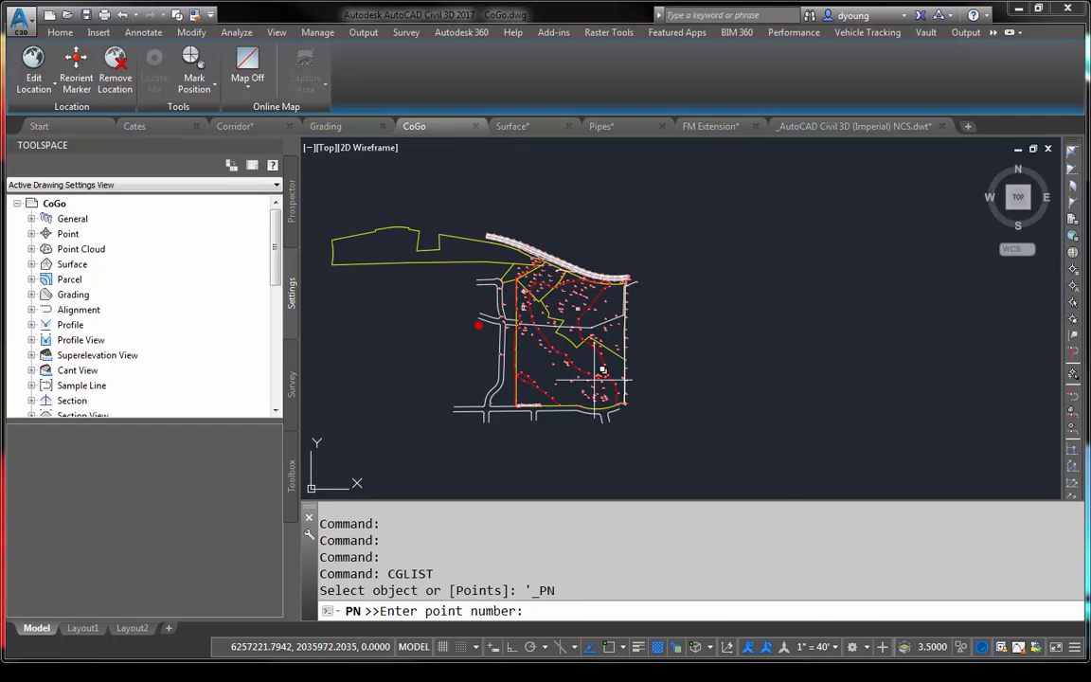
middle_click_drag(632, 338, 603, 214)
scroll(603, 214, "down", 2)
scroll(596, 214, "up", 2)
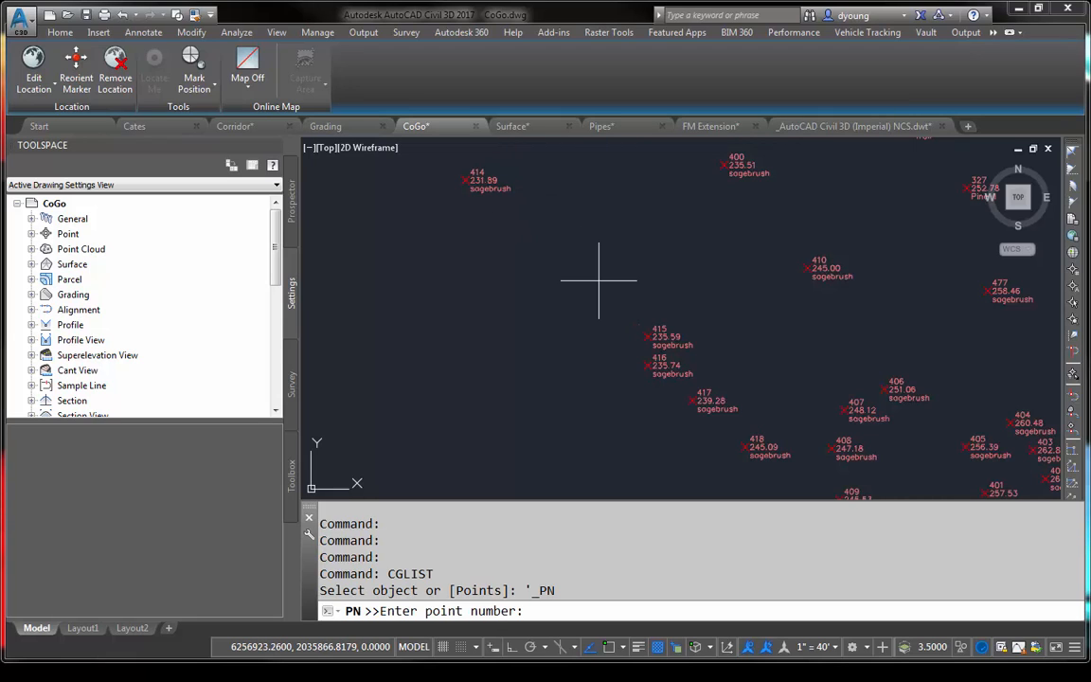
type("14")
key("Return")
type("415")
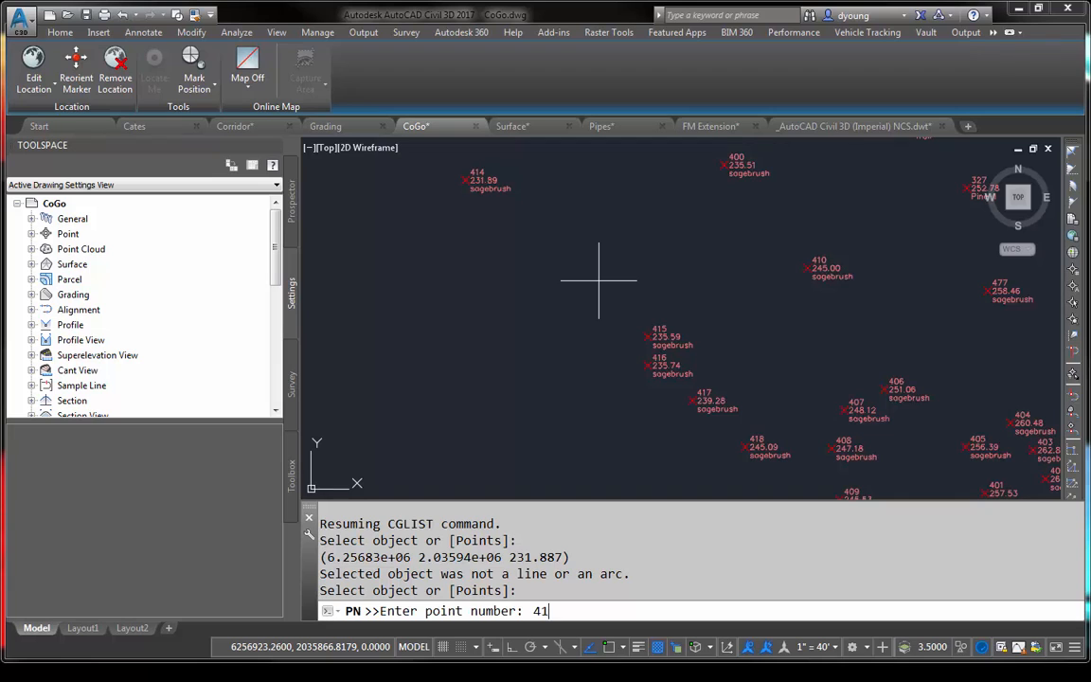
key("Return")
key("Escape")
key("Escape")
key("Escape")
key("F2")
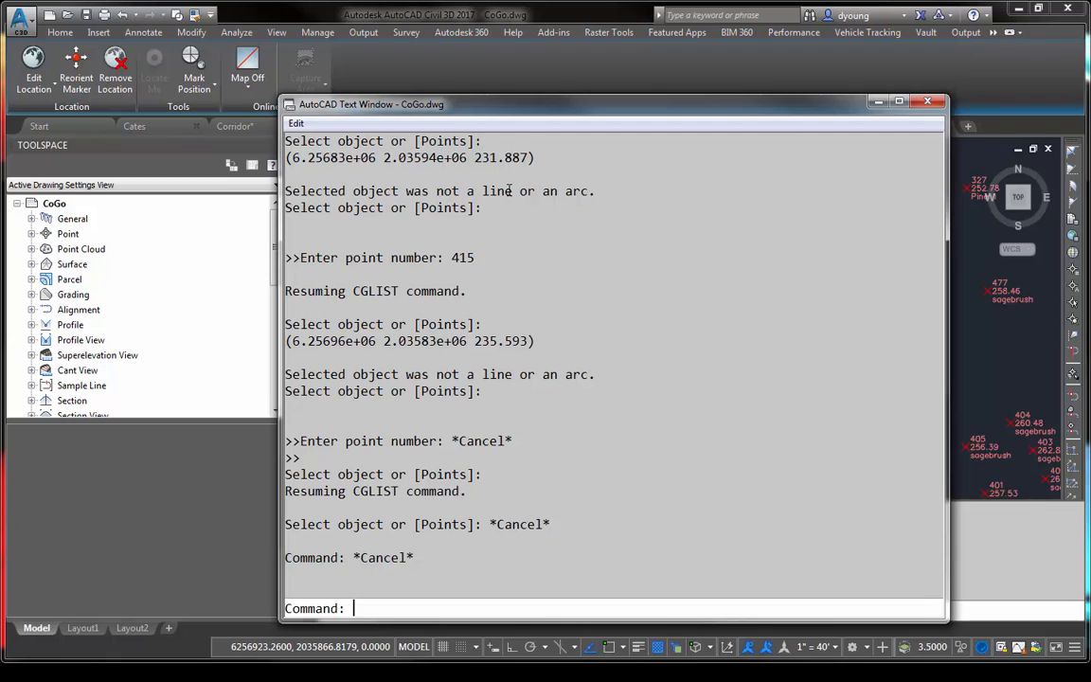
left_click(938, 101)
- Run CGLIST with the Points option from a location beside point 415 to point number 414, and enter 526 for the following point number
type("cglist")
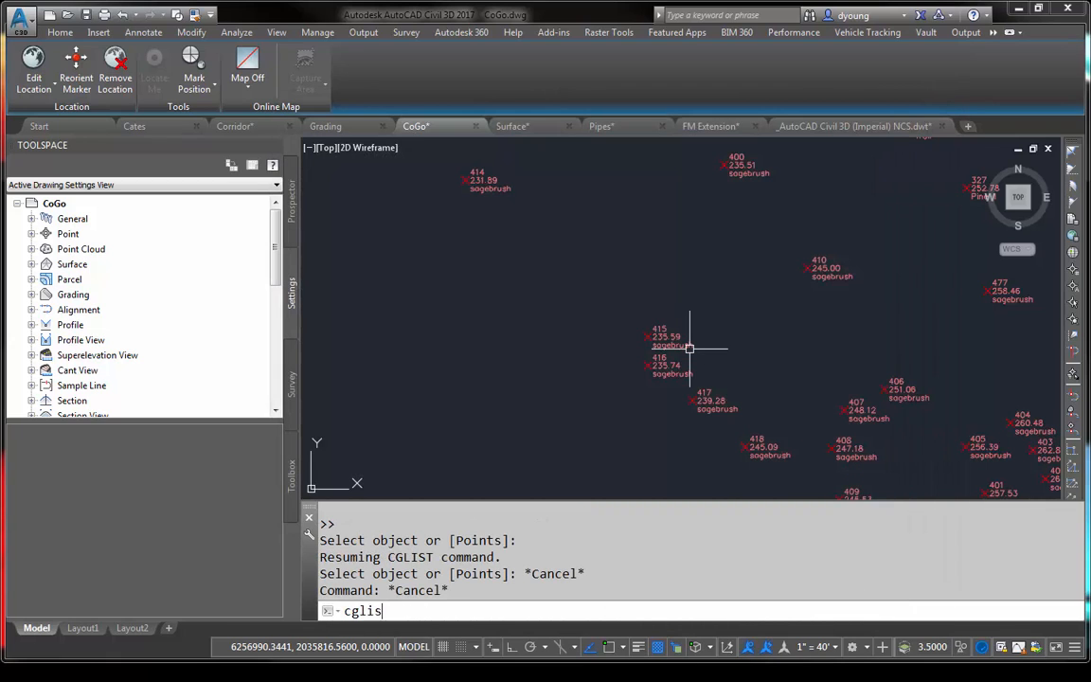
key("Return")
type("p")
key("Return")
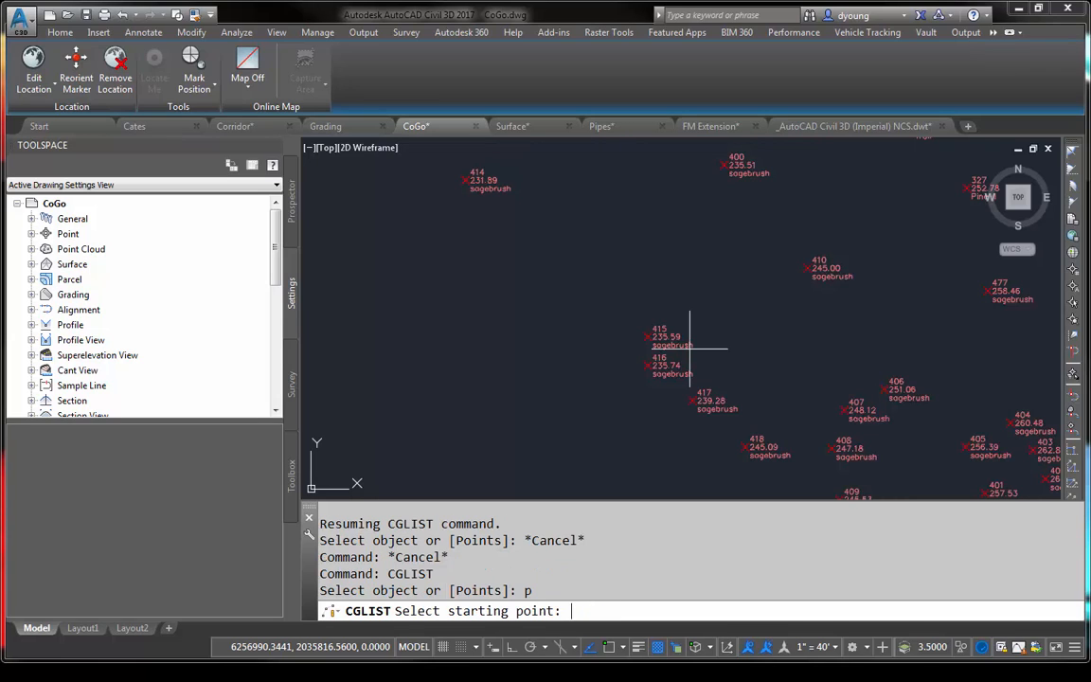
left_click(690, 348)
type("'")
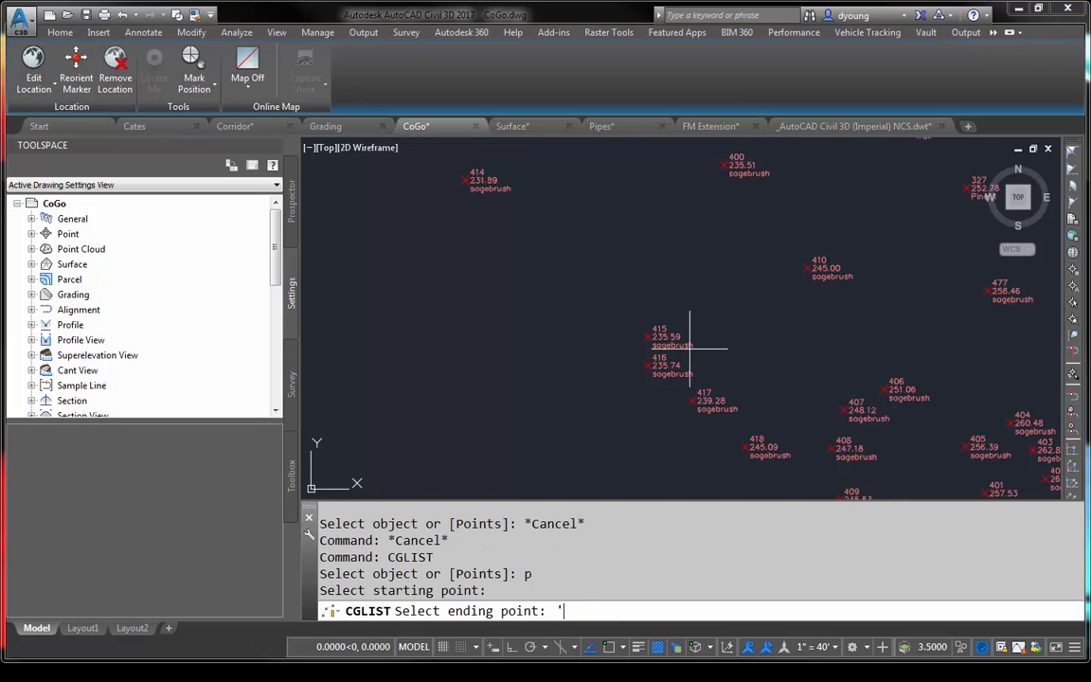
type("pn")
key("Return")
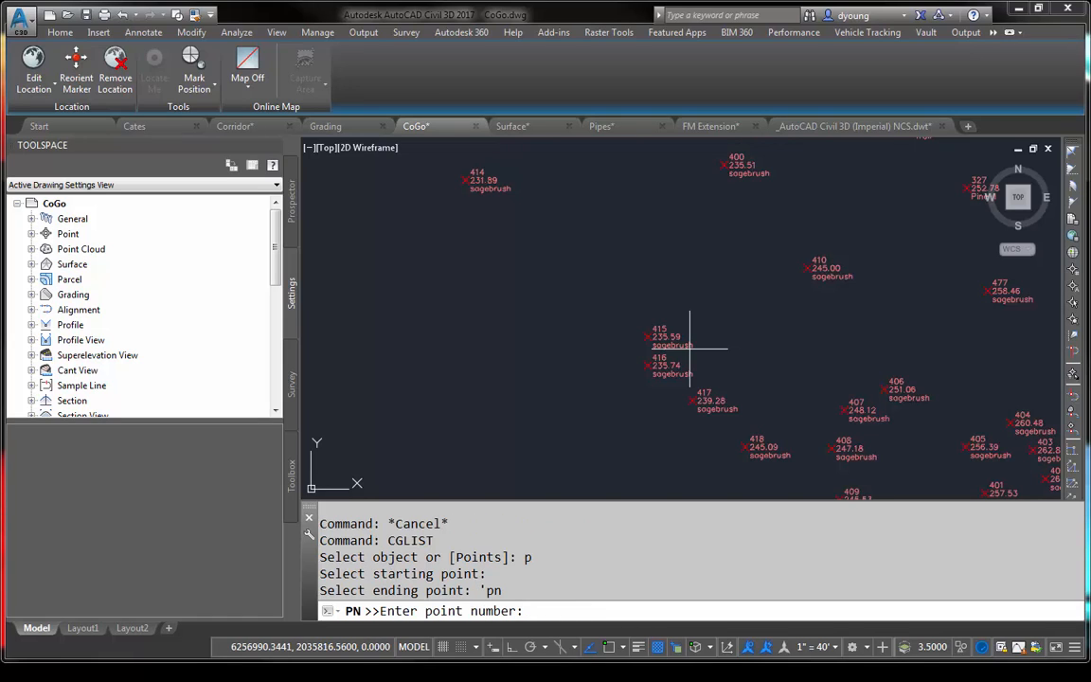
type("414")
key("Return")
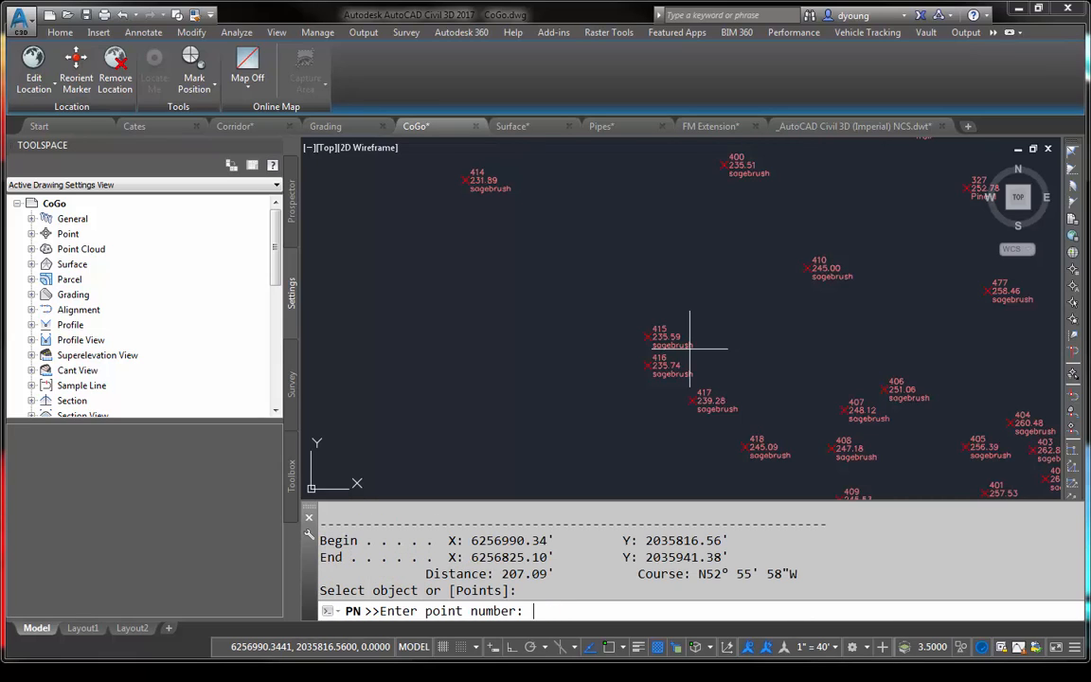
type("526")
key("Return")
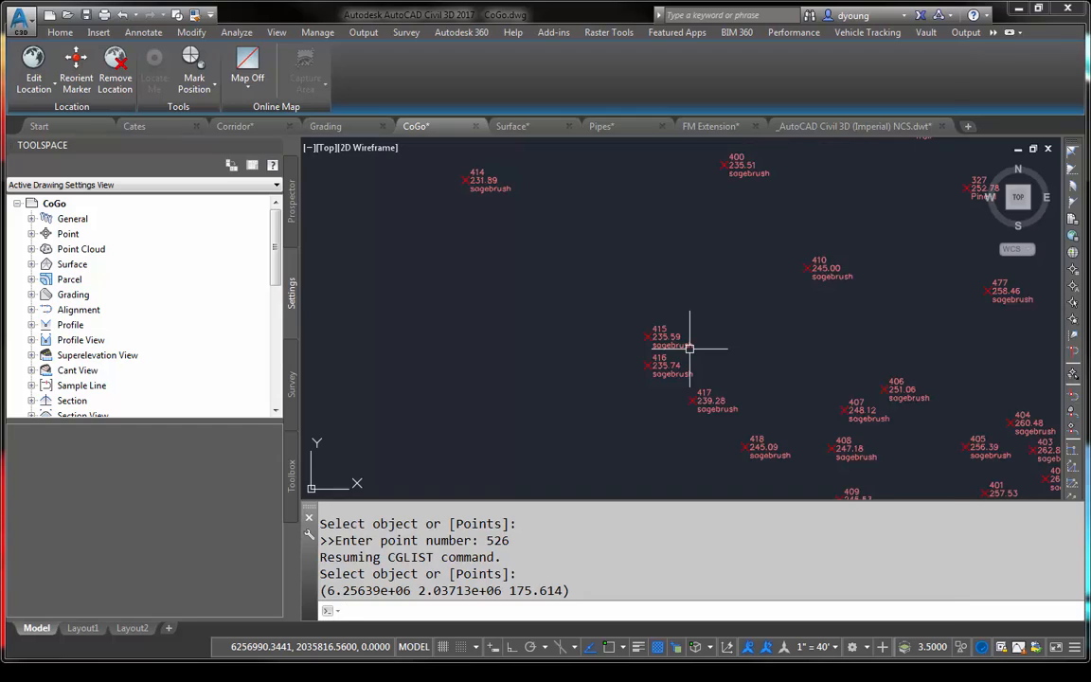
- Review the line data's distance, course, and entered point number in the command history, and close the history window
key("F2")
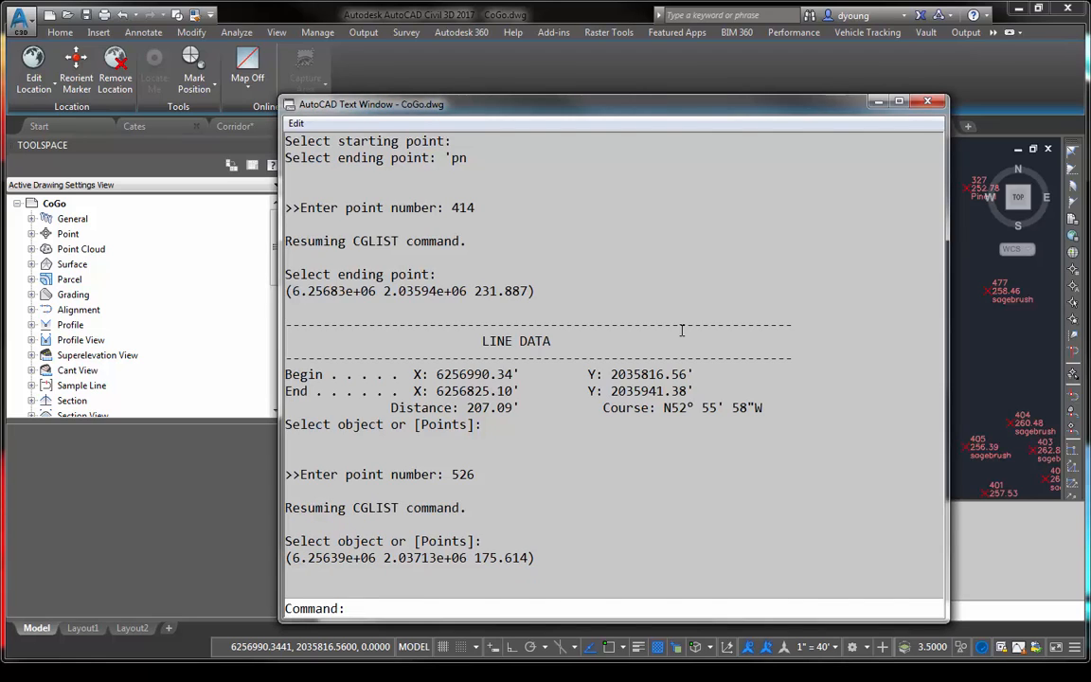
left_click_drag(544, 408, 391, 407)
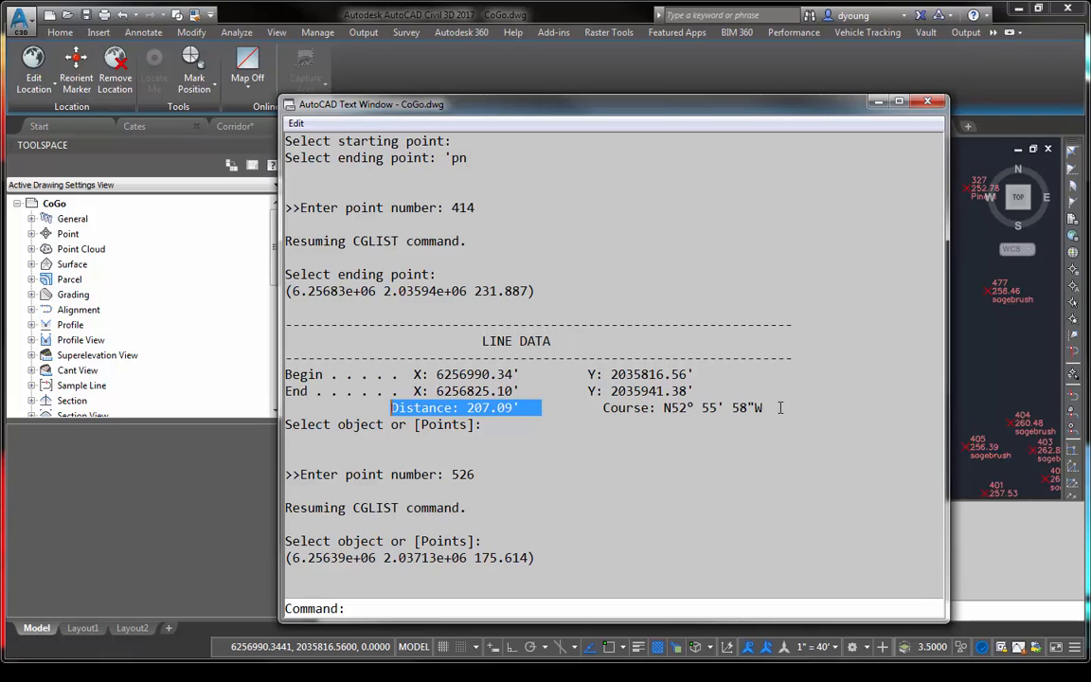
left_click_drag(772, 407, 639, 414)
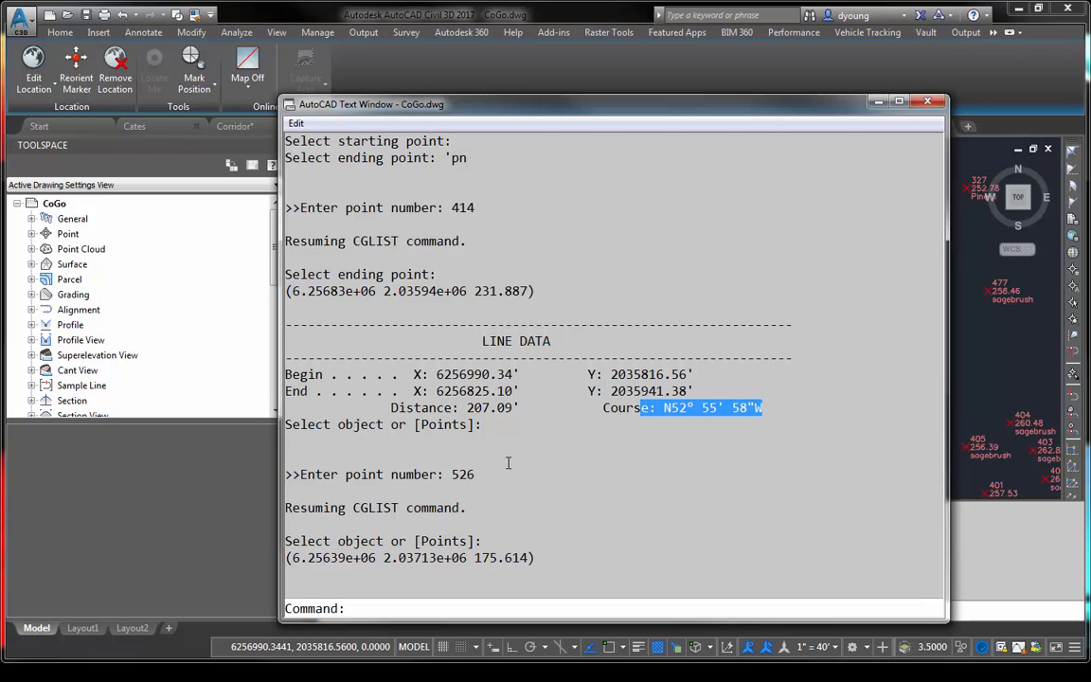
left_click_drag(476, 474, 463, 475)
left_click_drag(454, 474, 450, 473)
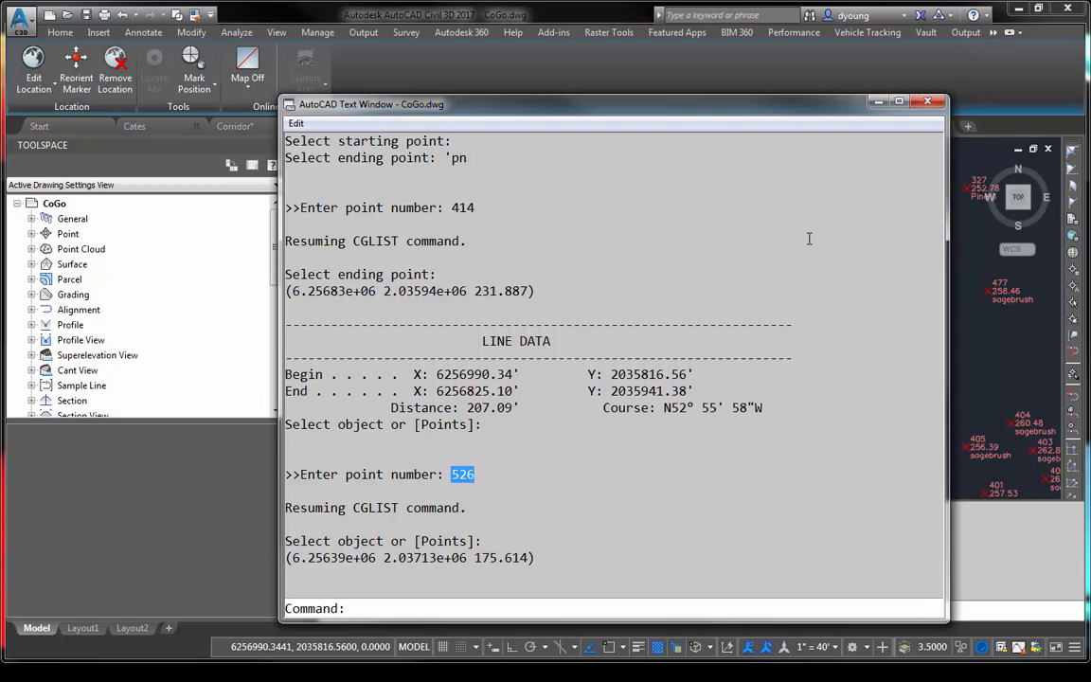
left_click(927, 100)
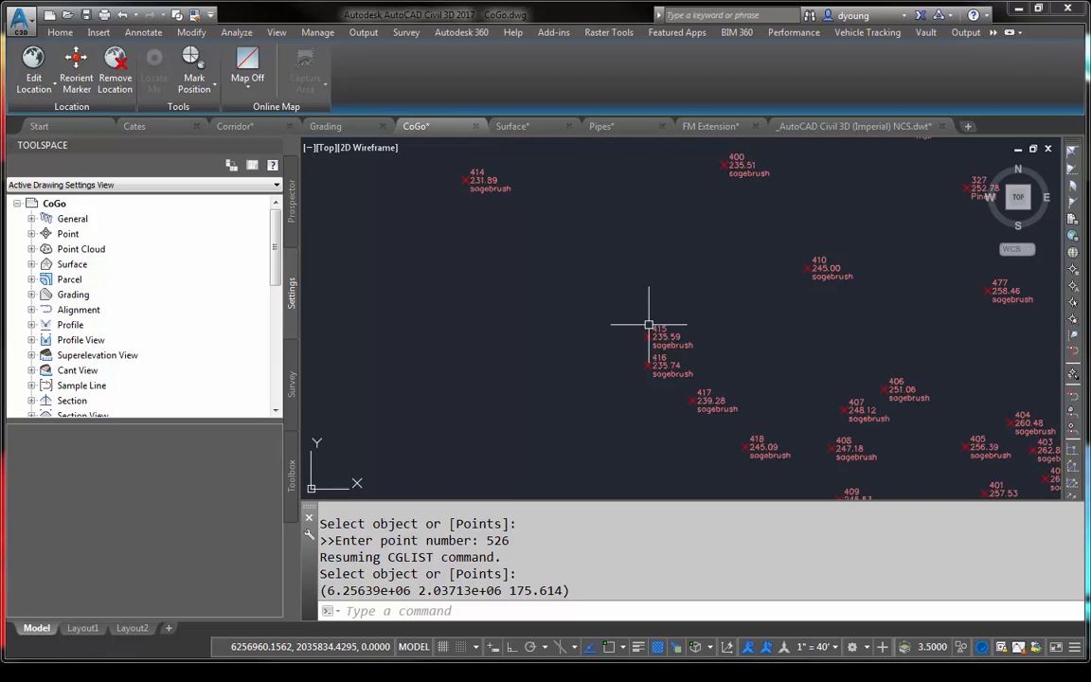
type("CGAdist")
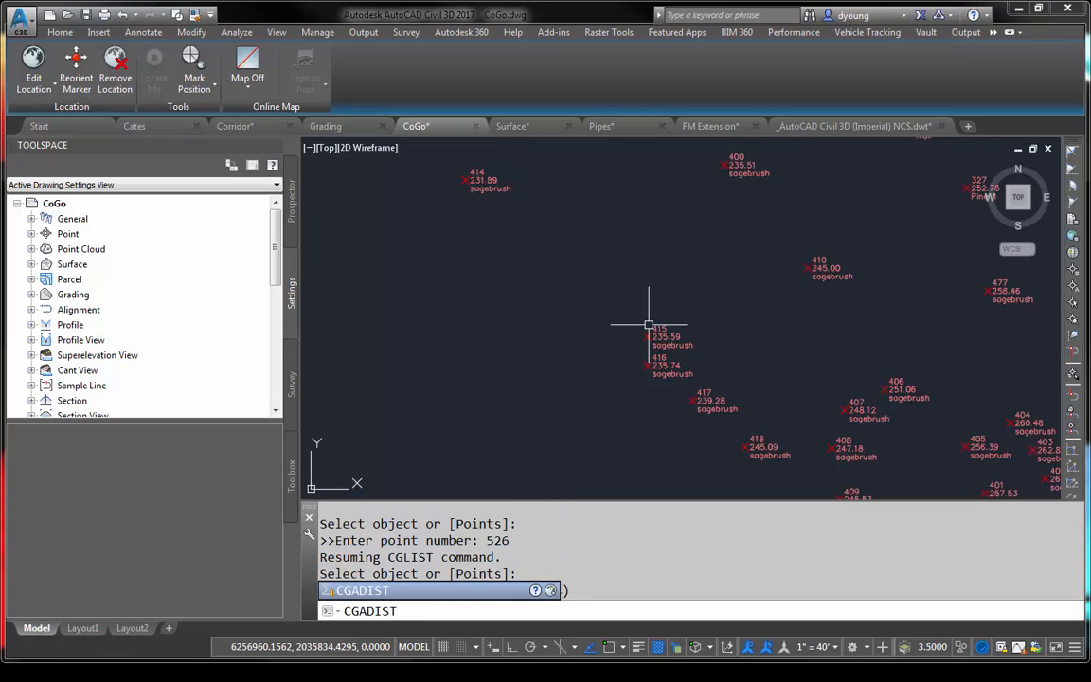
key("Return")
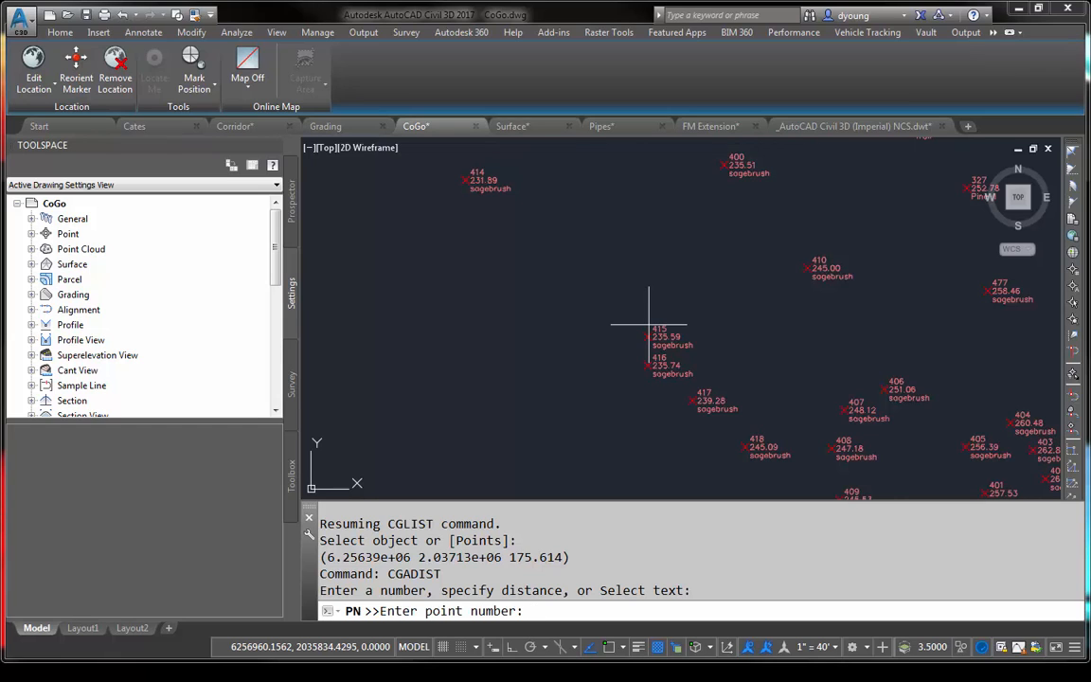
key("Escape")
key("Escape")
key("Escape")
key("Escape")
key("Escape")
key("Escape")
key("Escape")
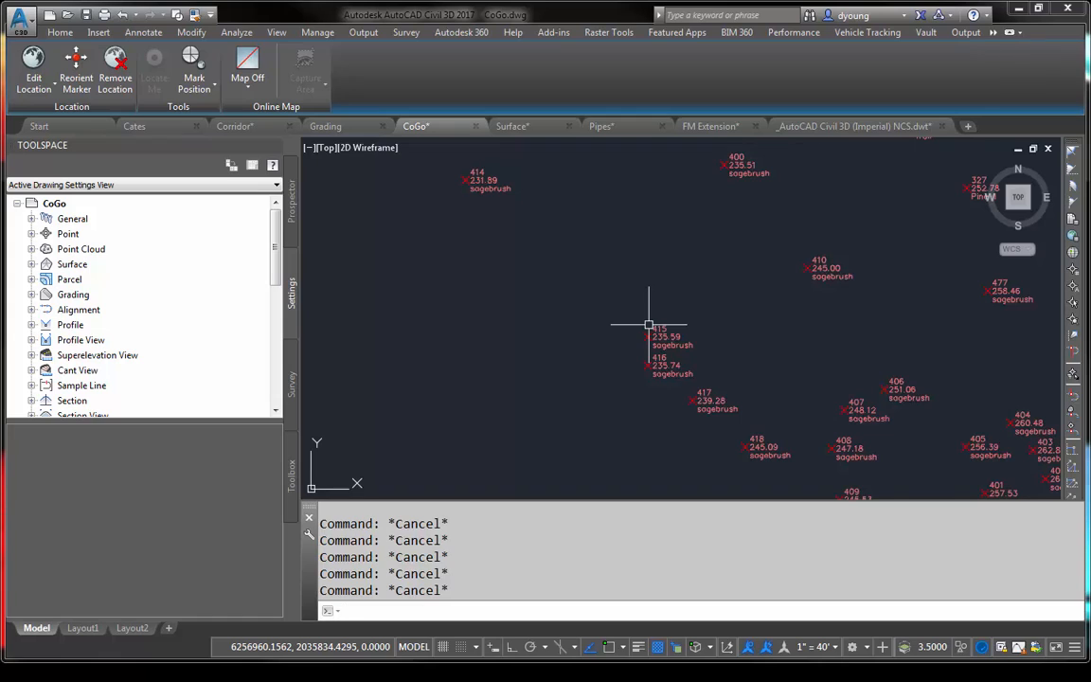
- Measure the distance from point 414 to point 415 by point number with CGADIST, and cancel the point number entry
type("CGAdi")
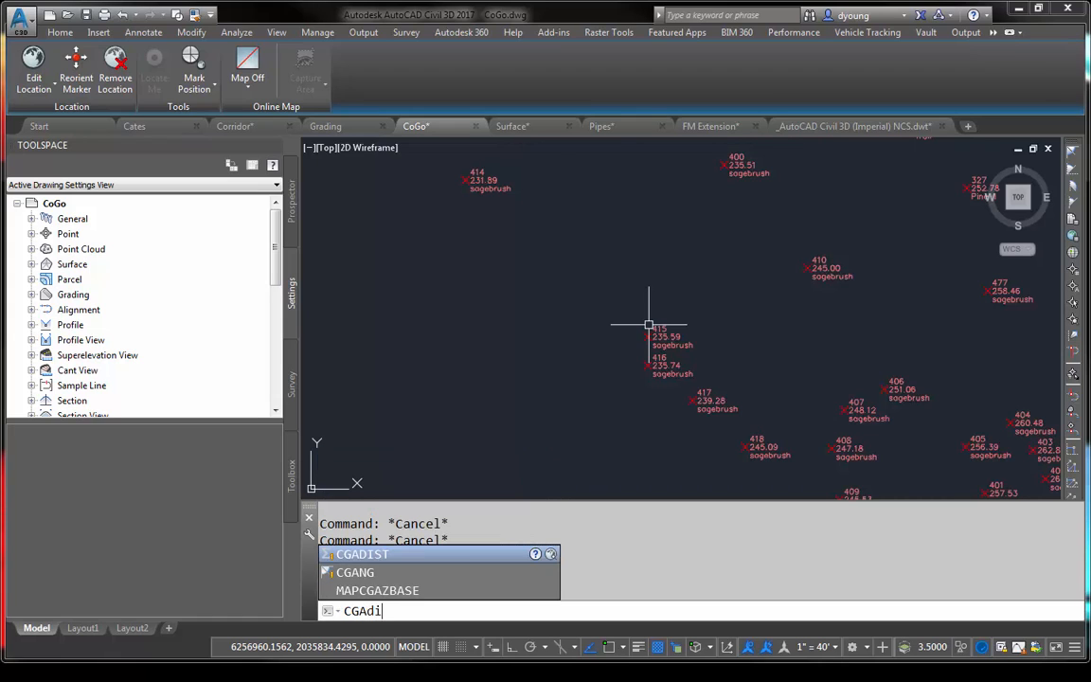
type("st")
key("Return")
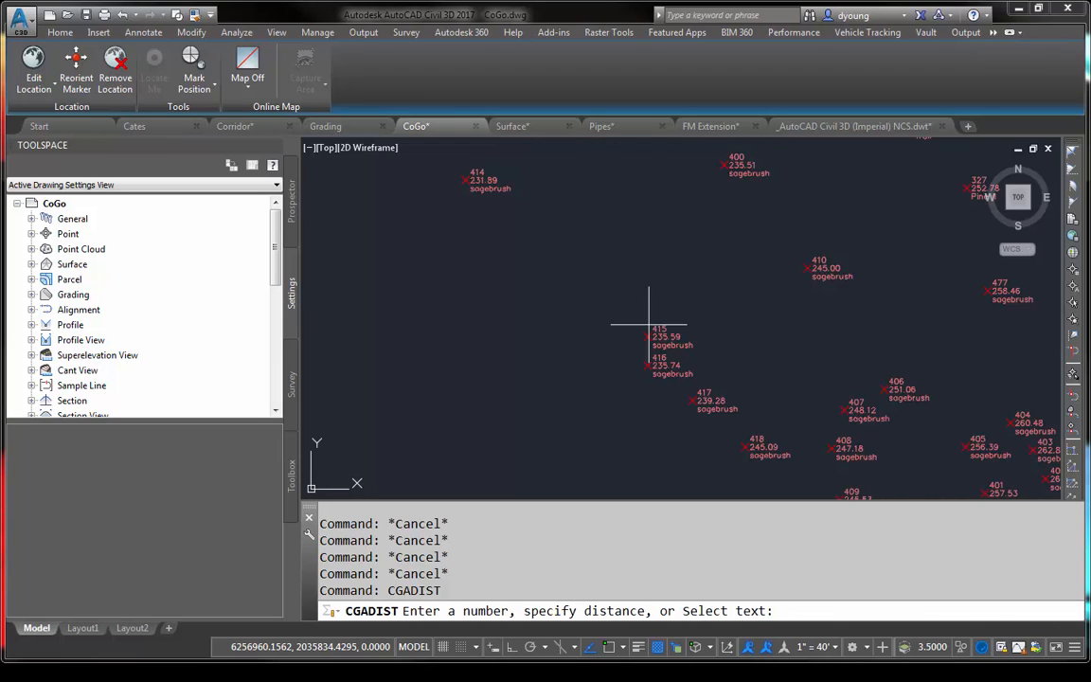
type("'pm")
key("BackSpace")
type("n")
key("Return")
type("414")
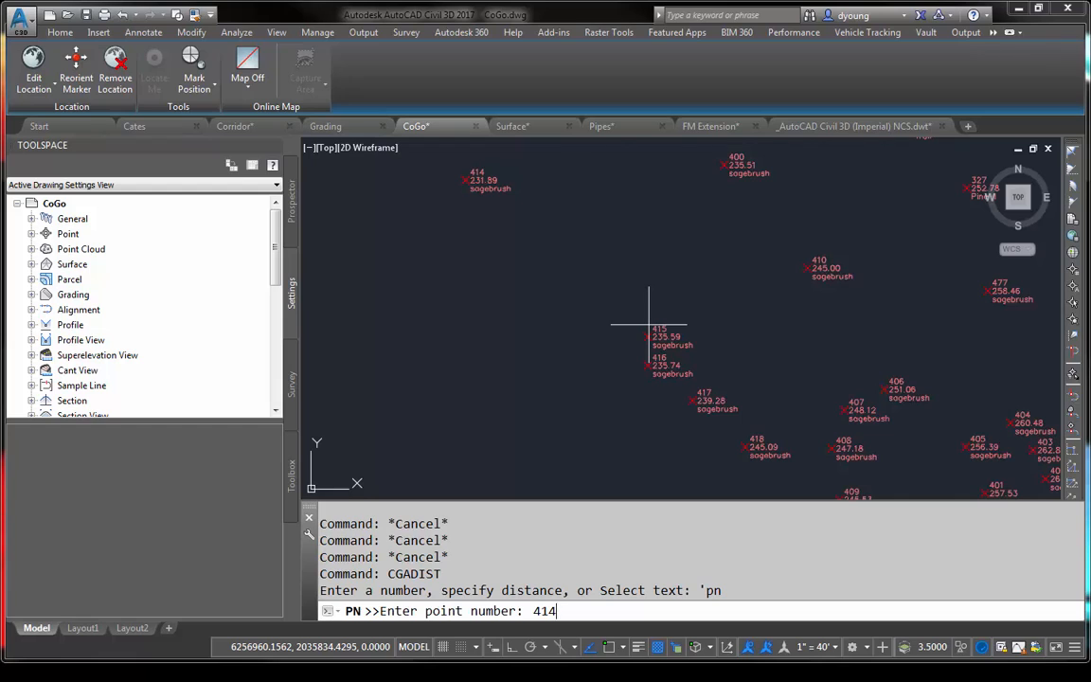
key("Return")
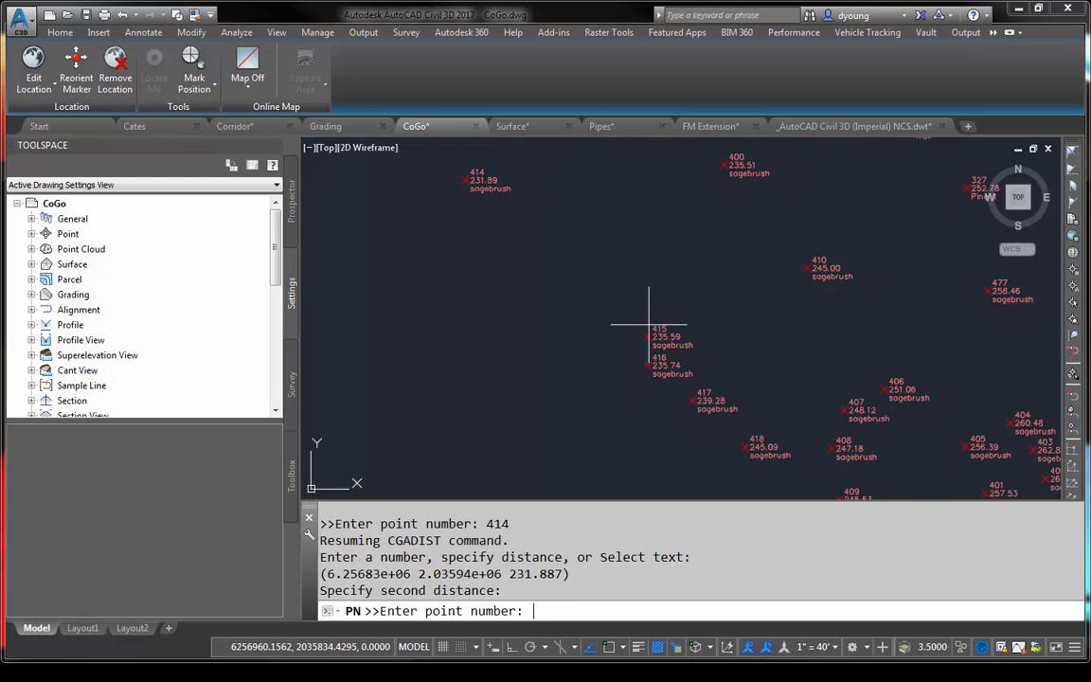
type("415")
key("Return")
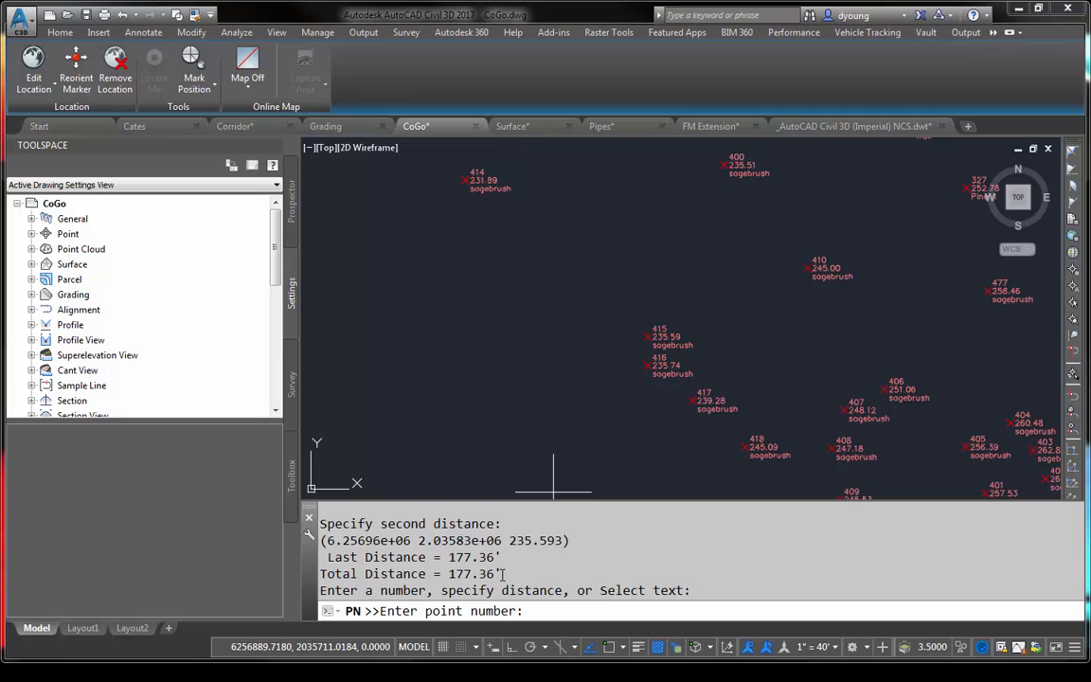
key("Escape")
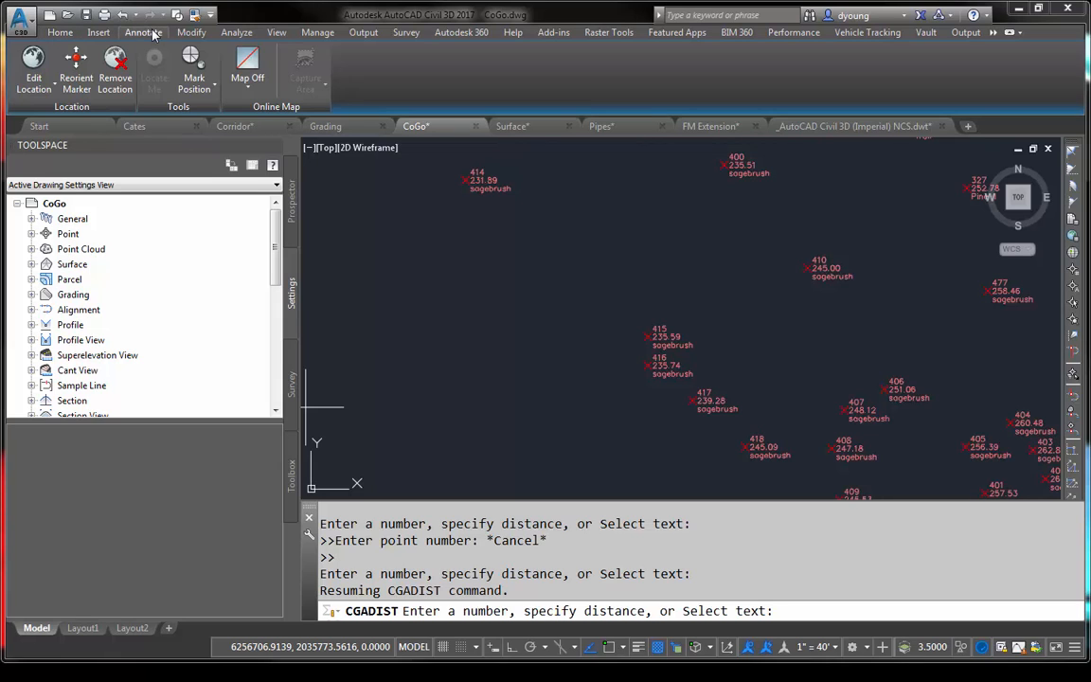
- Open the Inquiry Tool, ending CGADIST, and choose the Point Inverse inquiry type under Point
left_click(238, 33)
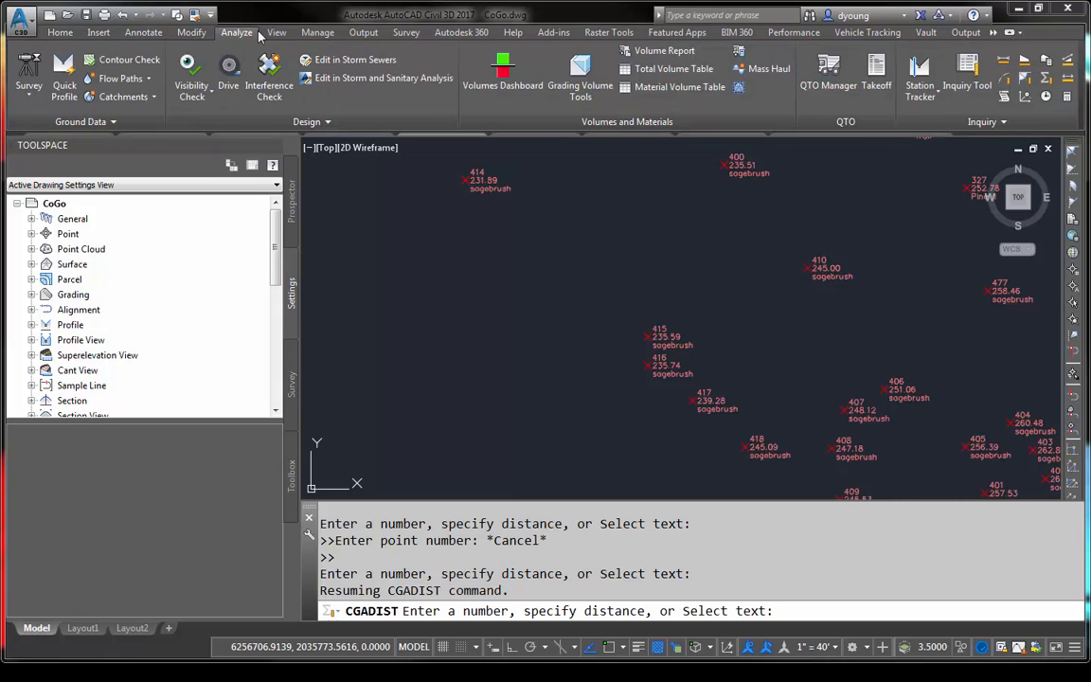
left_click(968, 76)
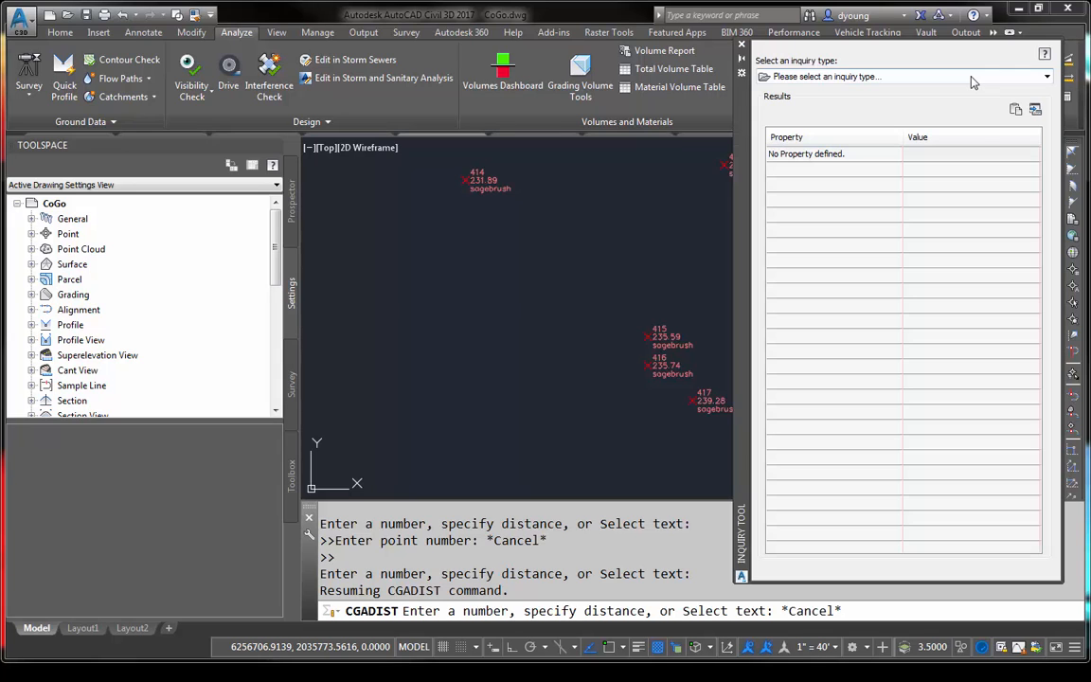
left_click(972, 77)
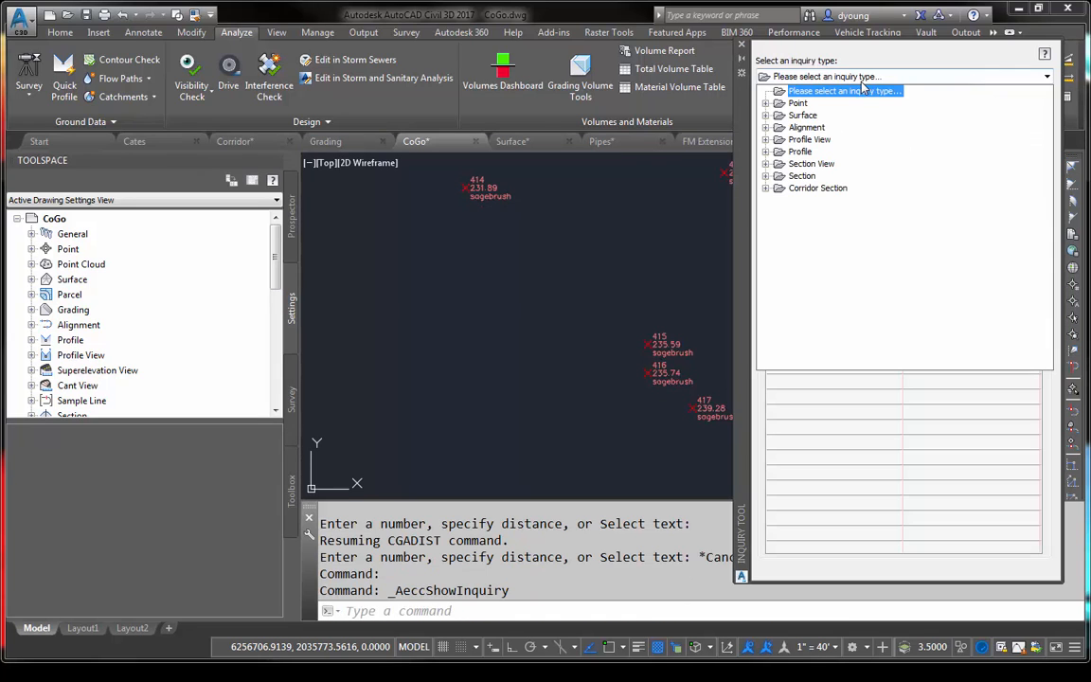
left_click(765, 103)
left_click(827, 115)
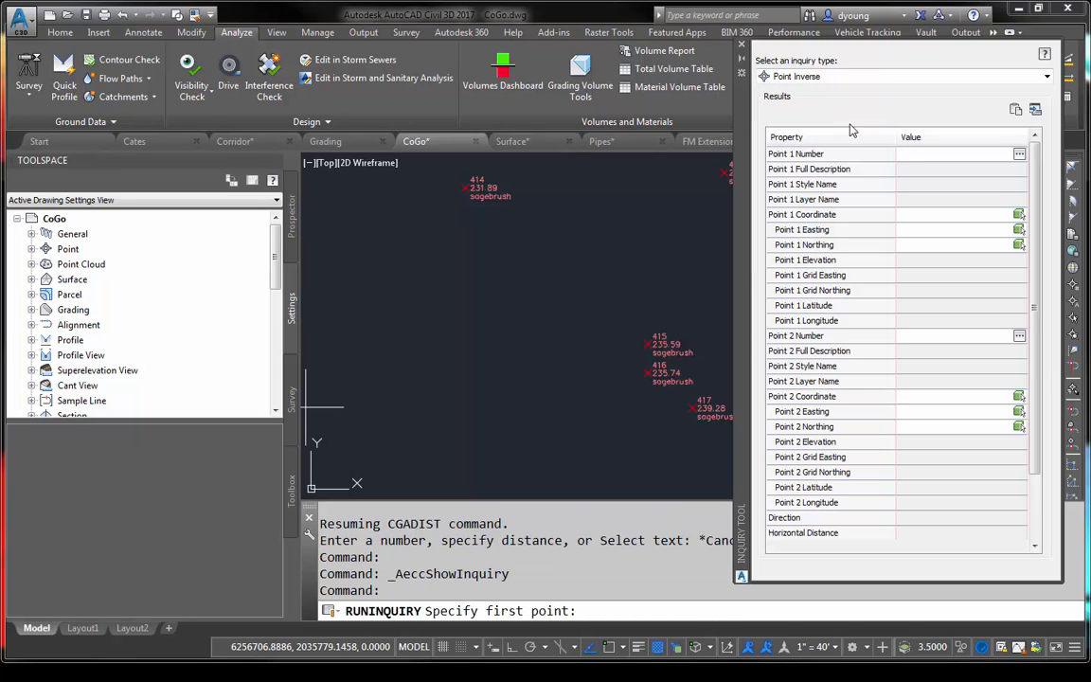
- Run the point inverse inquiry from point number 414 to point number 415, and exit the Inquiry Tool
left_click(917, 154)
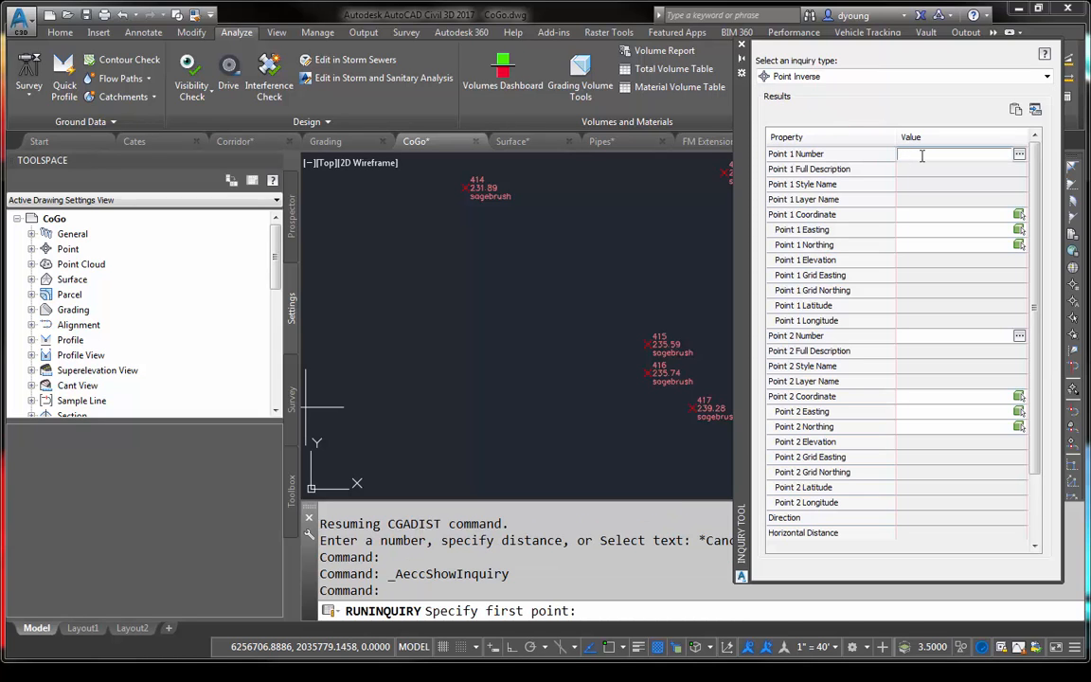
type("414")
key("Return")
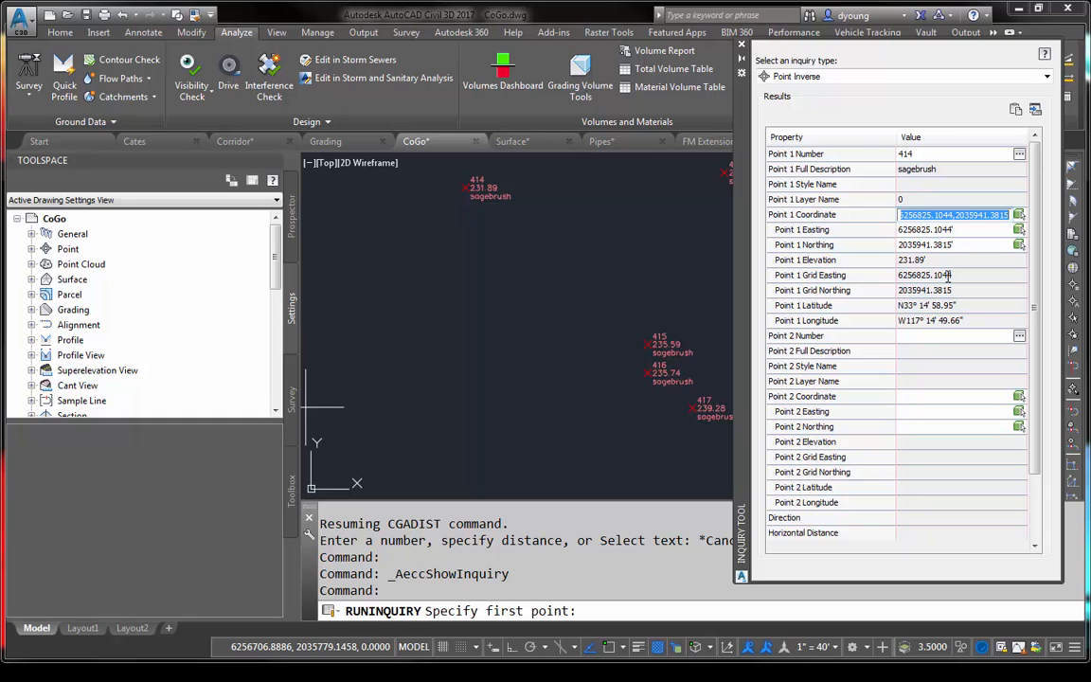
left_click(929, 336)
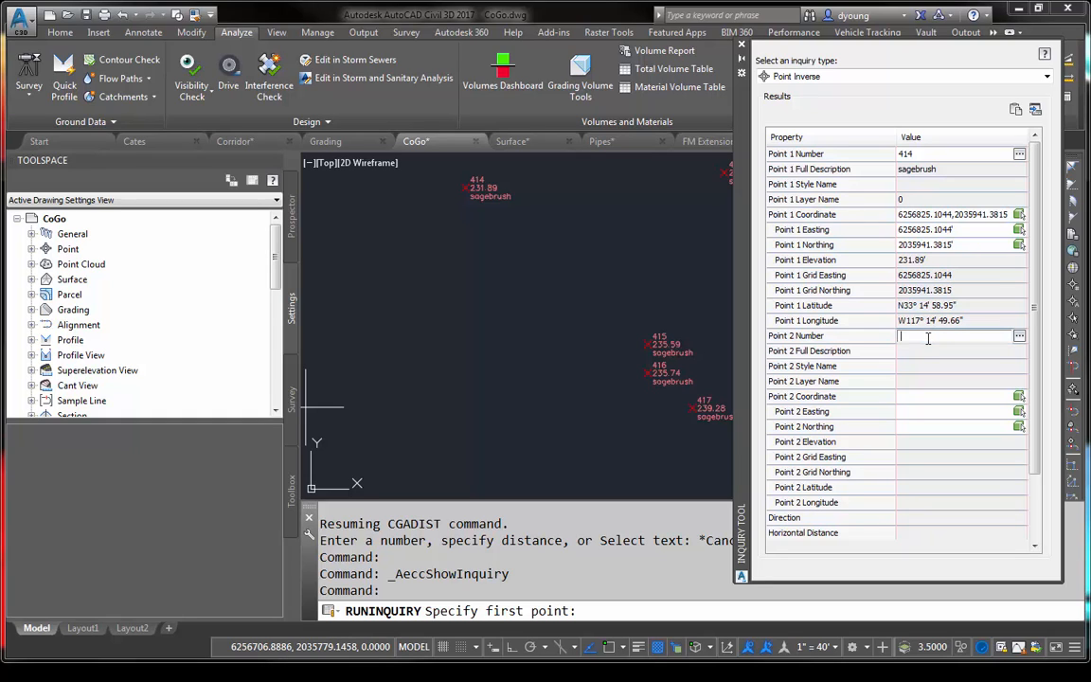
type("415")
key("Return")
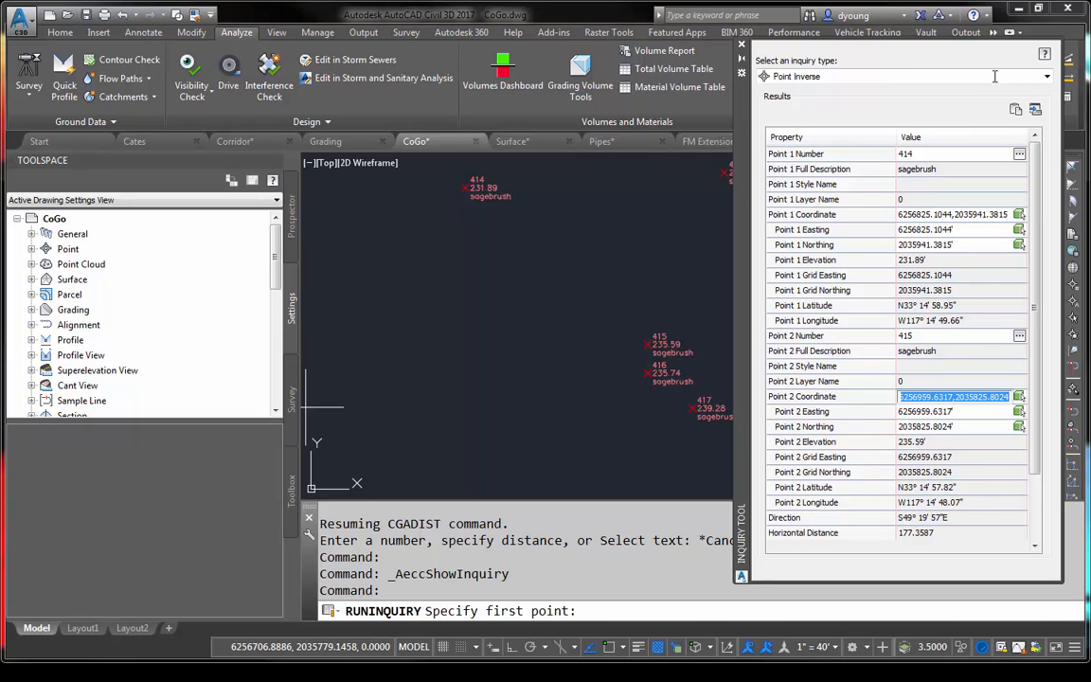
key("Escape")
key("Escape")
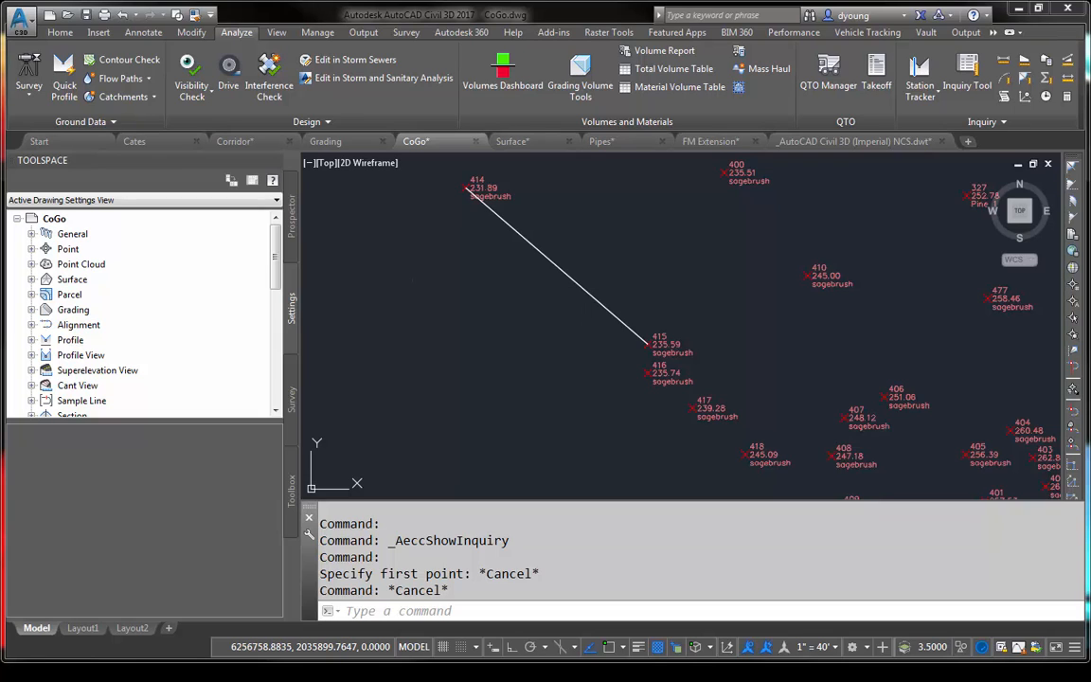
left_click(609, 225)
key("Escape")
key("Escape")
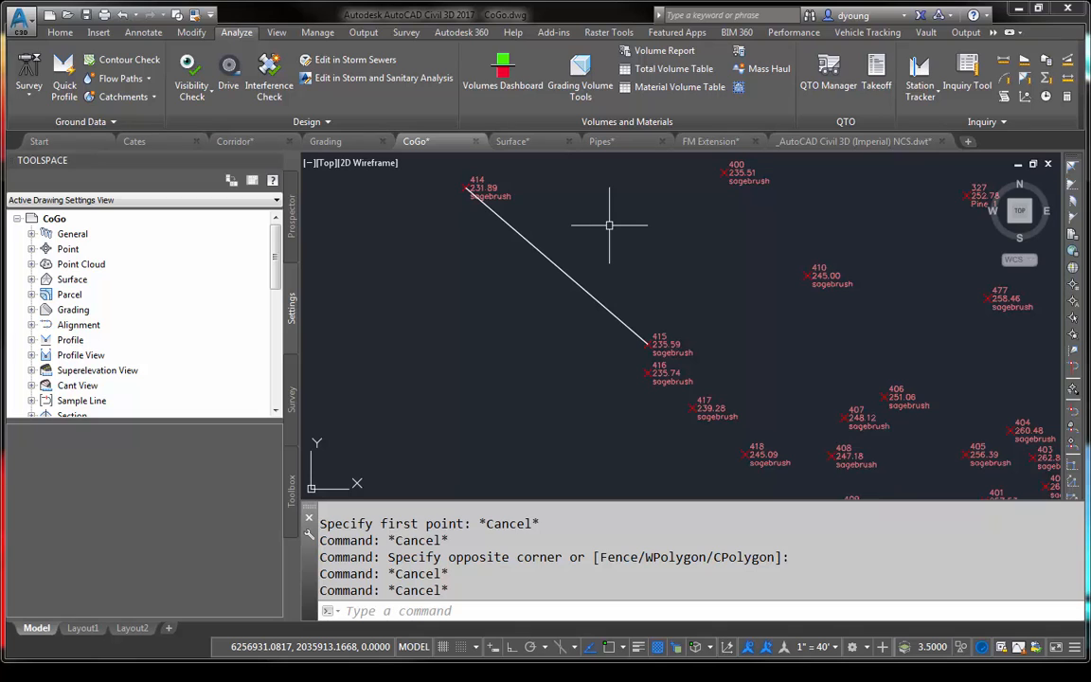
- Switch to the Cates drawing and inspect the Cates Avenue lot and its corner point 5
left_click(154, 143)
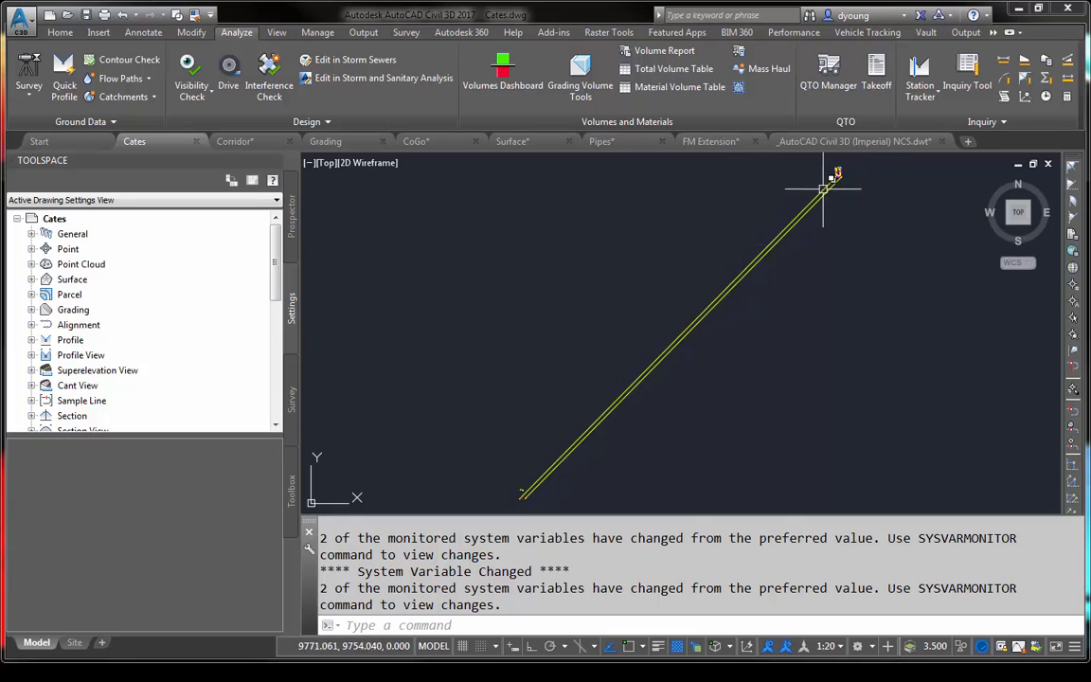
scroll(848, 164, "down", 5)
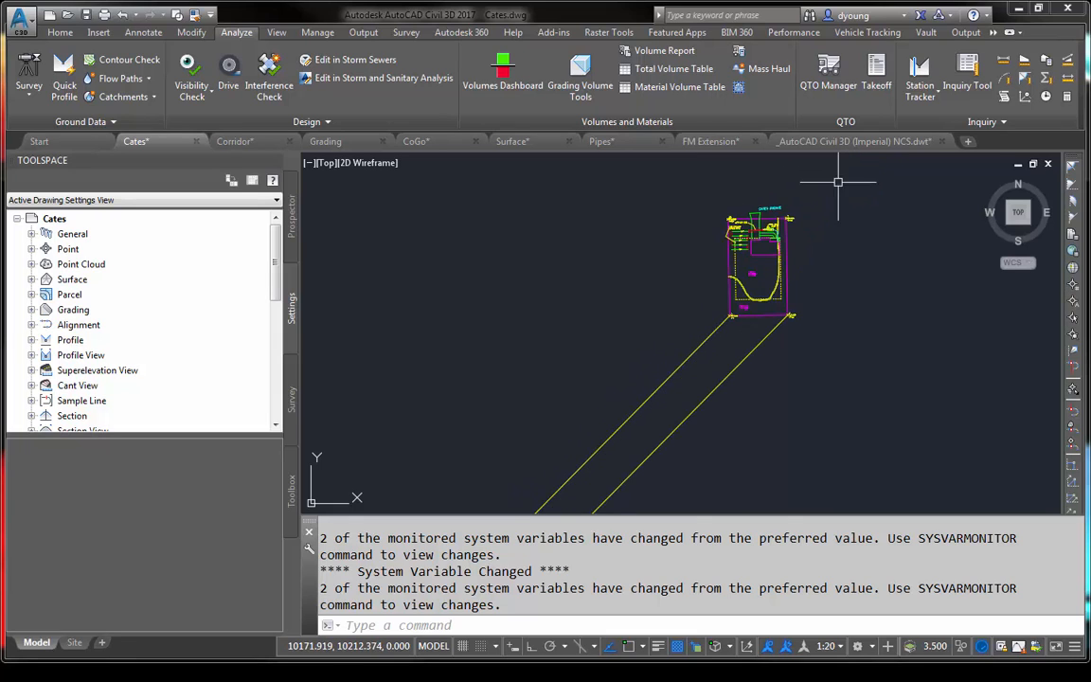
scroll(840, 188, "up", 3)
middle_click_drag(777, 353, 786, 304)
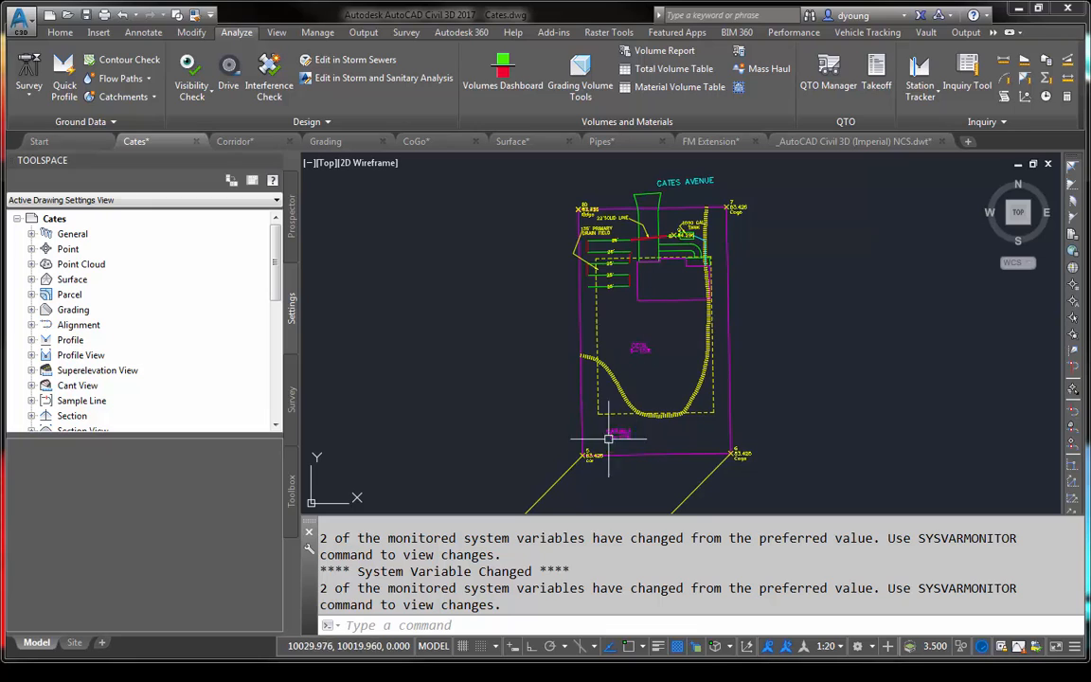
scroll(609, 438, "up", 5)
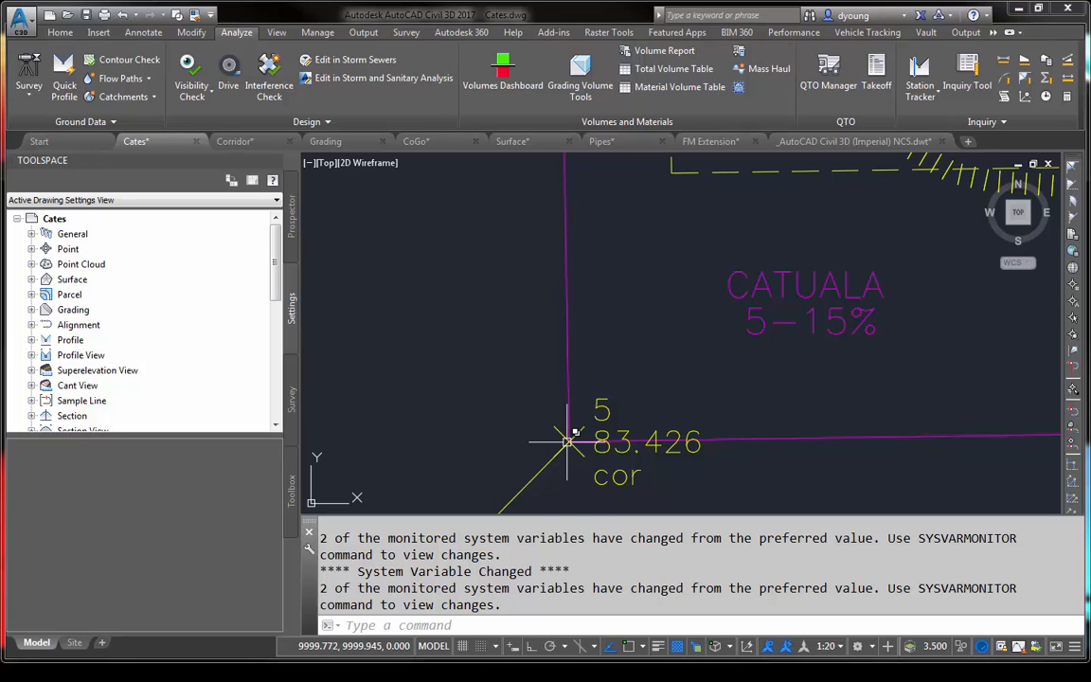
- Examine points 1 to 4 at the far end of the two long lines, and return to the lot
scroll(640, 363, "down", 14)
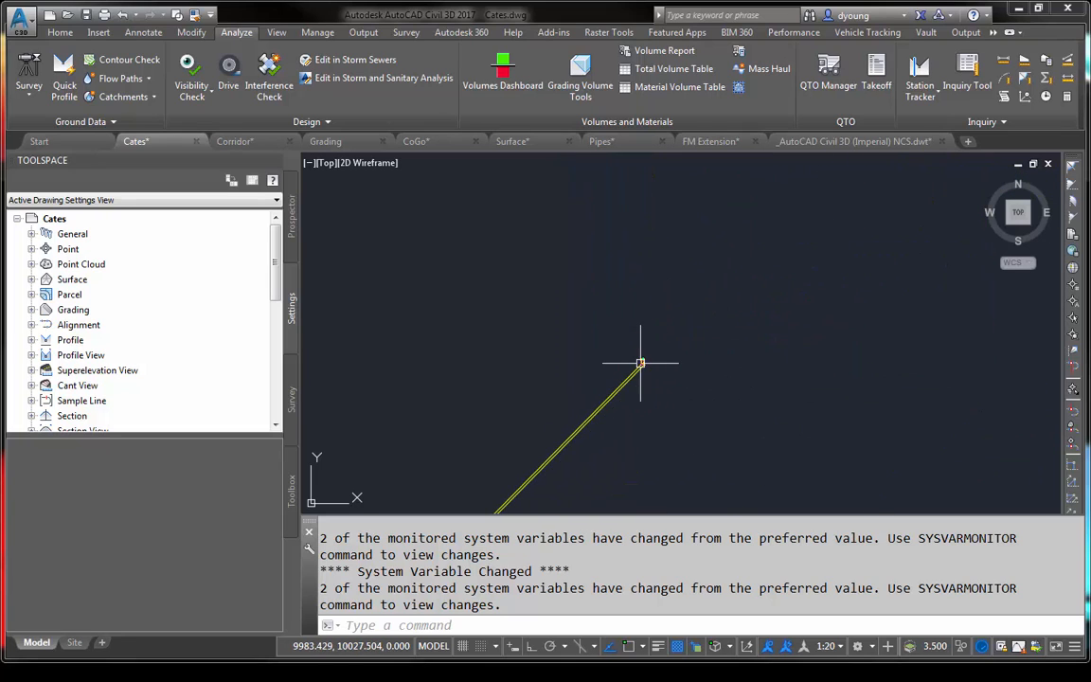
middle_click_drag(641, 362, 812, 227)
scroll(652, 392, "up", 2)
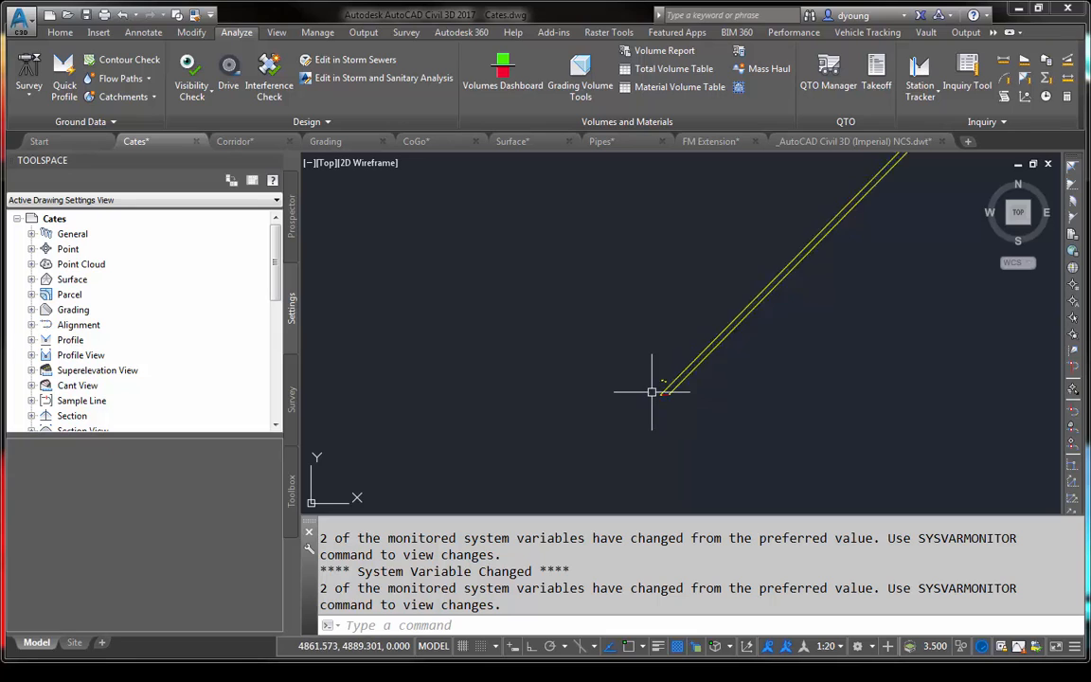
scroll(652, 391, "up", 5)
mouse_move(585, 441)
middle_mouse_down()
mouse_move(830, 304)
mouse_move(667, 349)
middle_mouse_up()
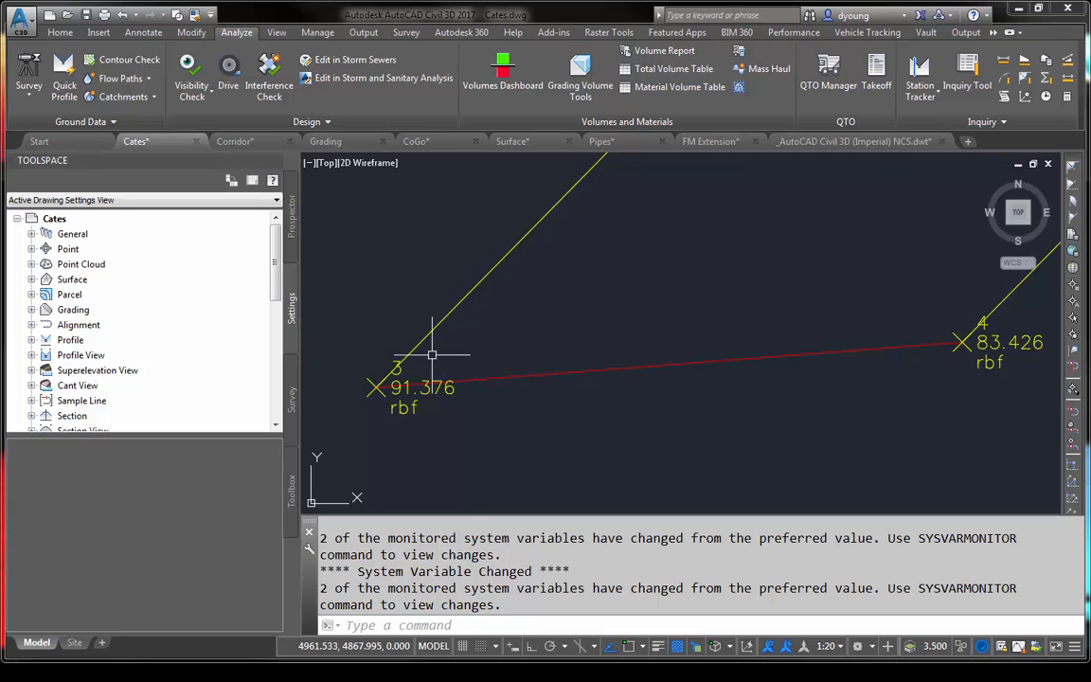
scroll(431, 354, "down", 7)
scroll(482, 401, "up", 5)
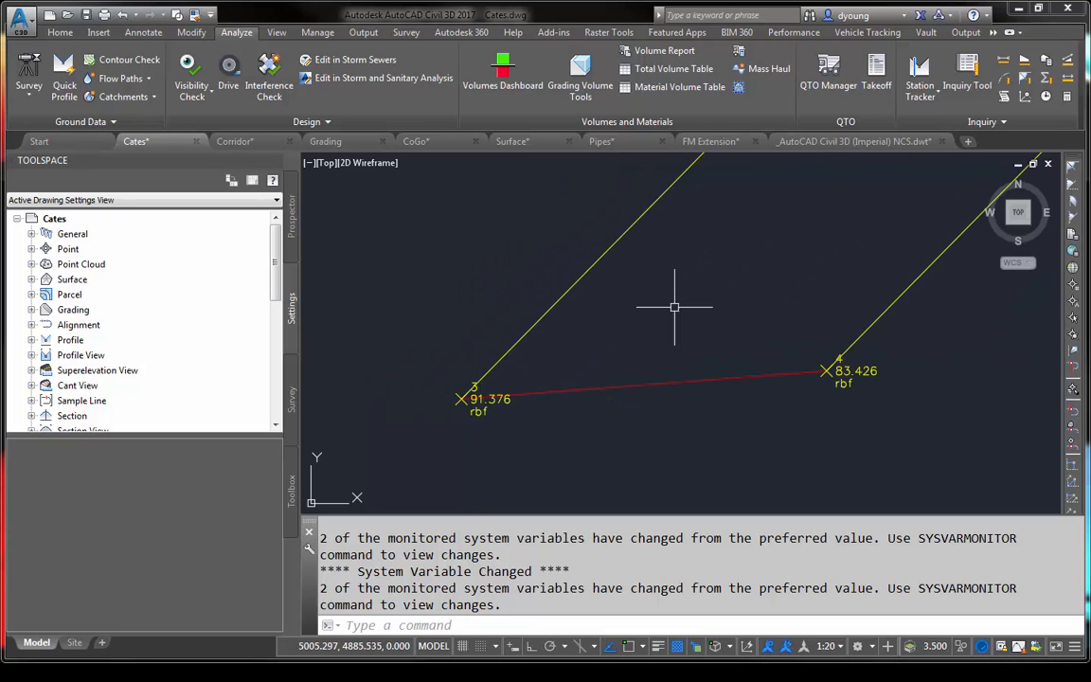
middle_click_drag(672, 304, 662, 392)
middle_click_drag(694, 324, 690, 369)
scroll(690, 368, "down", 3)
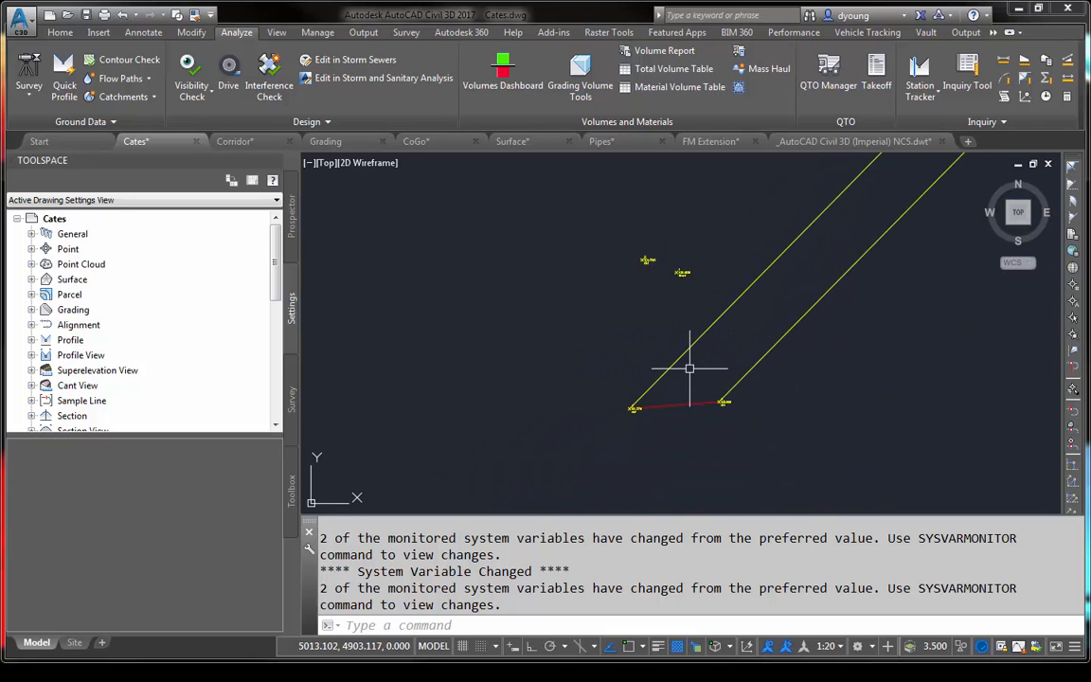
scroll(663, 289, "up", 4)
scroll(660, 310, "down", 4)
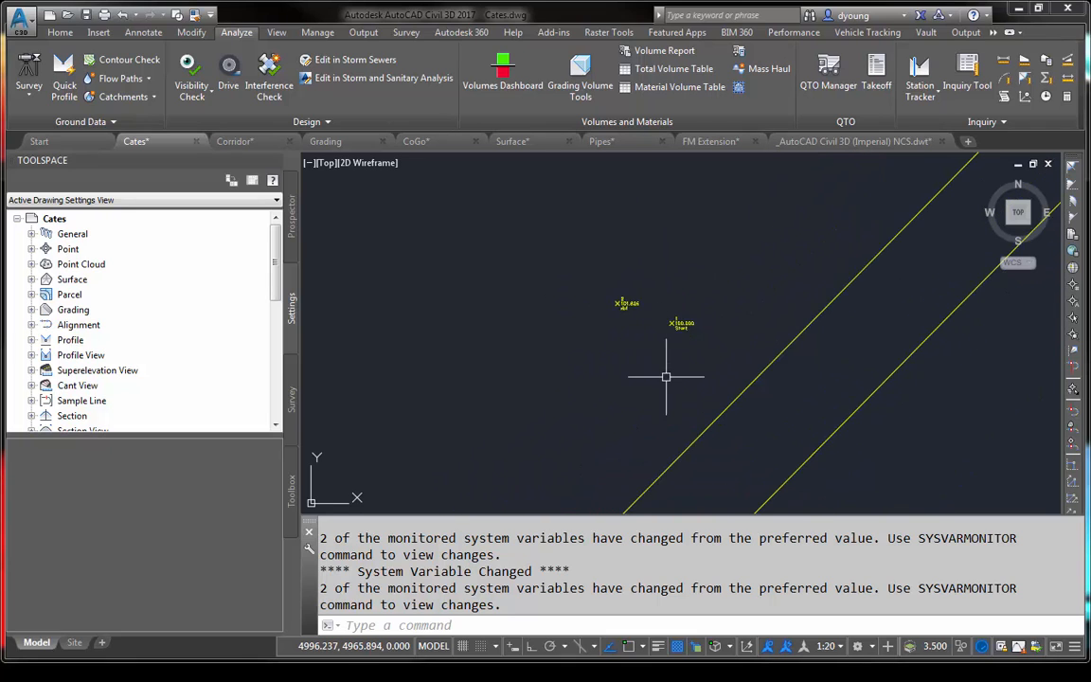
middle_click_drag(662, 385, 609, 309)
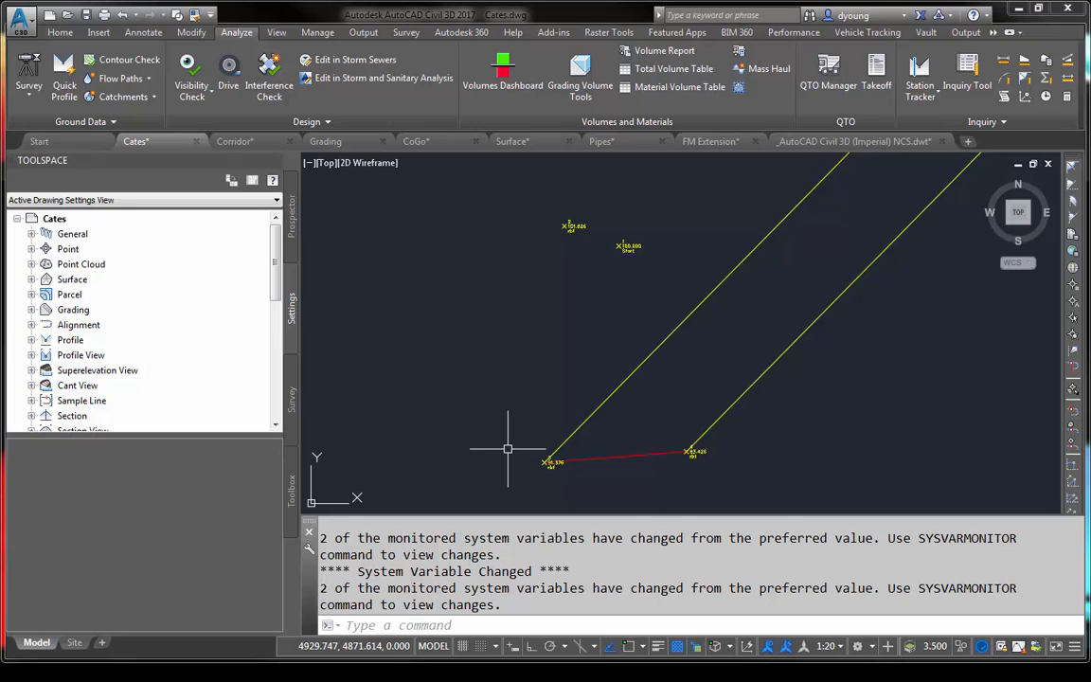
scroll(511, 440, "down", 10)
scroll(710, 228, "up", 5)
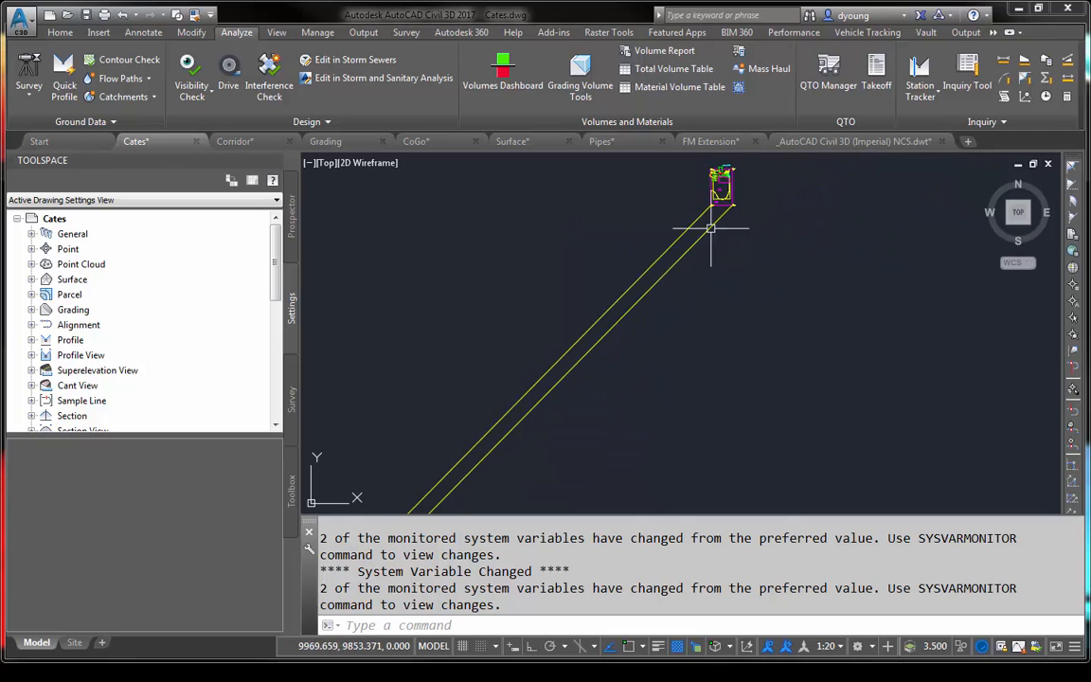
middle_click_drag(748, 185, 703, 289)
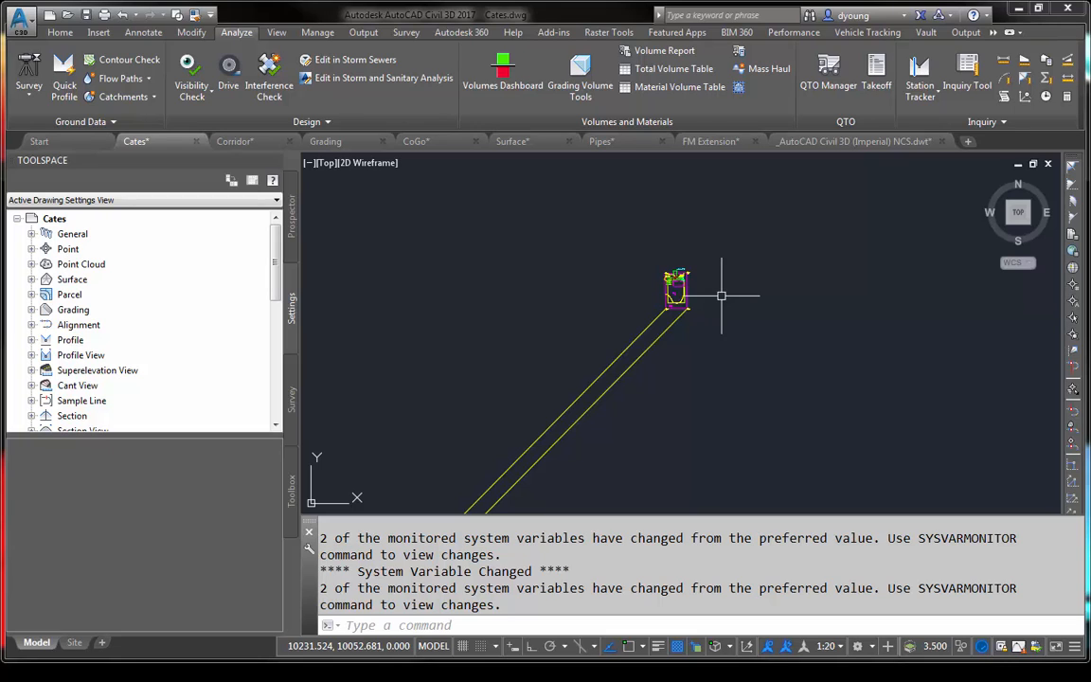
- Split the model view into two vertical viewports, and frame the Cates Avenue lot in one of them
left_click(309, 164)
mouse_move(445, 196)
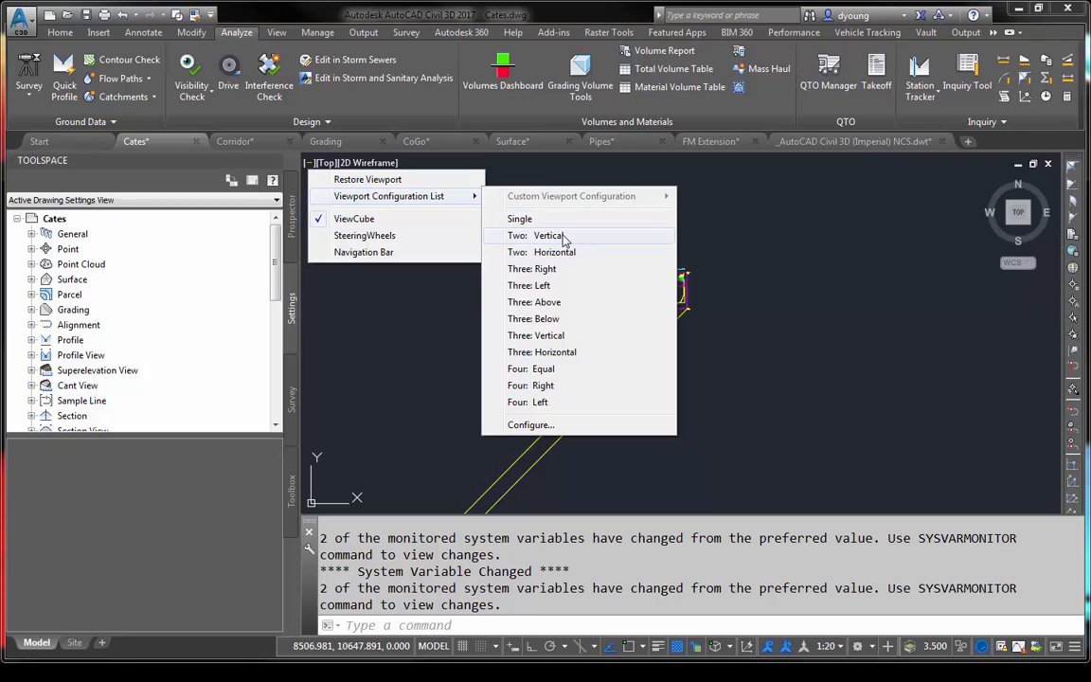
left_click(563, 236)
left_click(869, 384)
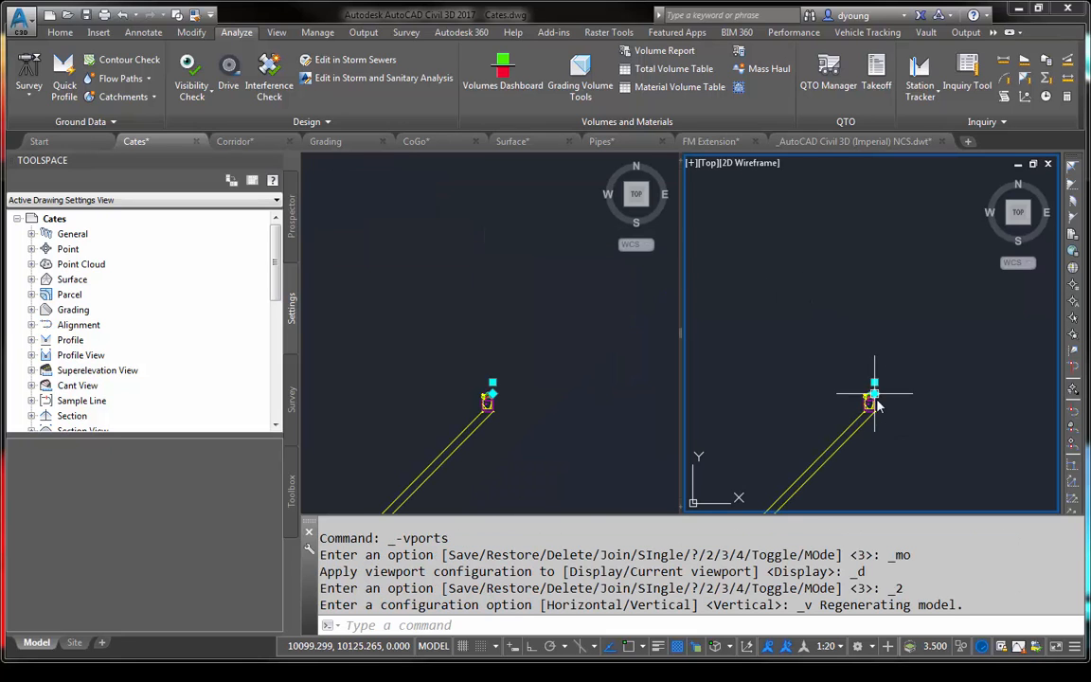
scroll(860, 417, "down", 3)
scroll(829, 263, "up", 2)
middle_click_drag(829, 263, 846, 353)
scroll(846, 352, "down", 2)
- Frame points 1 to 4 at the far end of the lines in the other viewport, and clear the selection
left_click(512, 370)
mouse_move(509, 414)
middle_mouse_down()
mouse_move(687, 207)
mouse_move(623, 290)
mouse_move(701, 243)
middle_mouse_up()
scroll(462, 419, "up", 6)
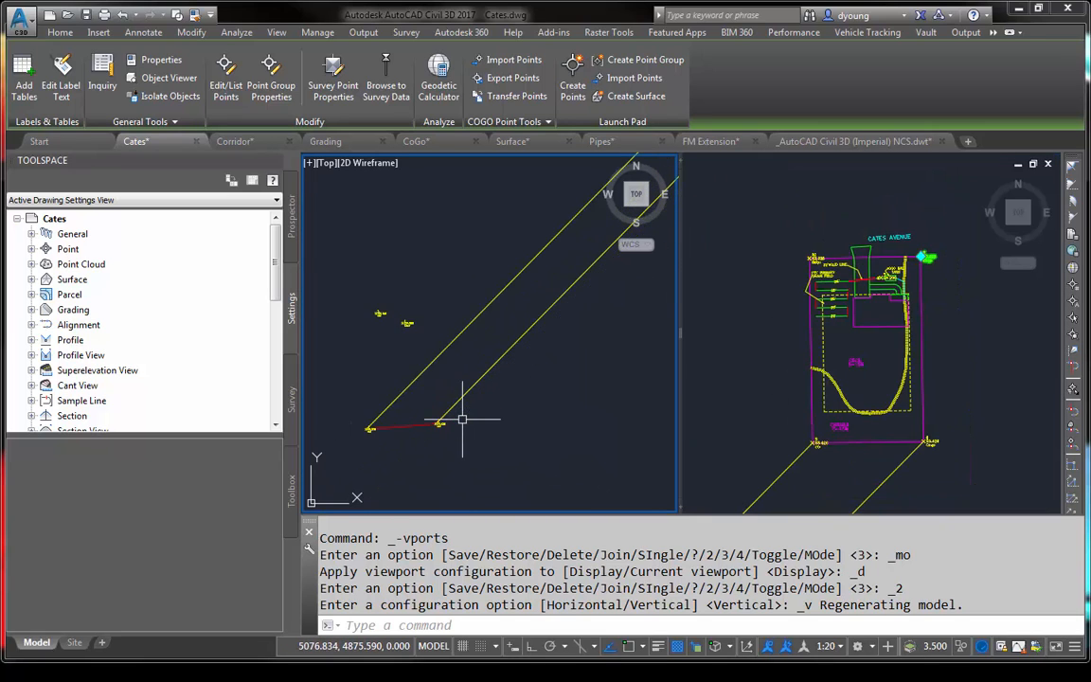
scroll(419, 394, "up", 3)
middle_click_drag(420, 394, 509, 407)
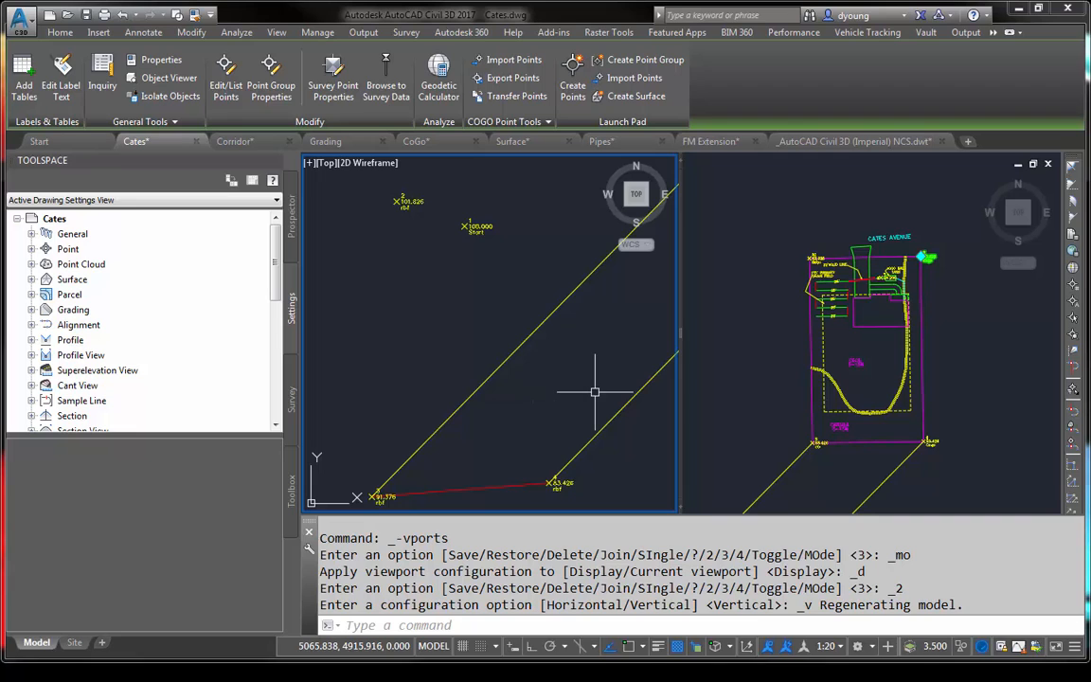
key("Escape")
key("Escape")
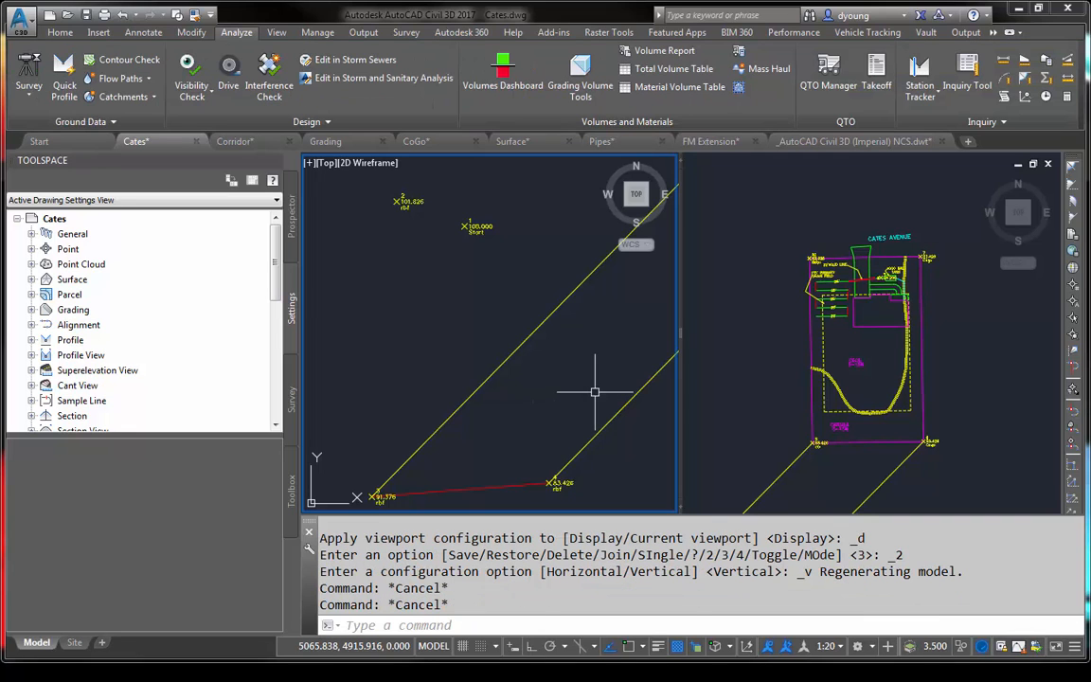
- Try to move points 1, 2, 3 and 4 across viewports to the open area beside the Cates Avenue lot
left_click(494, 249)
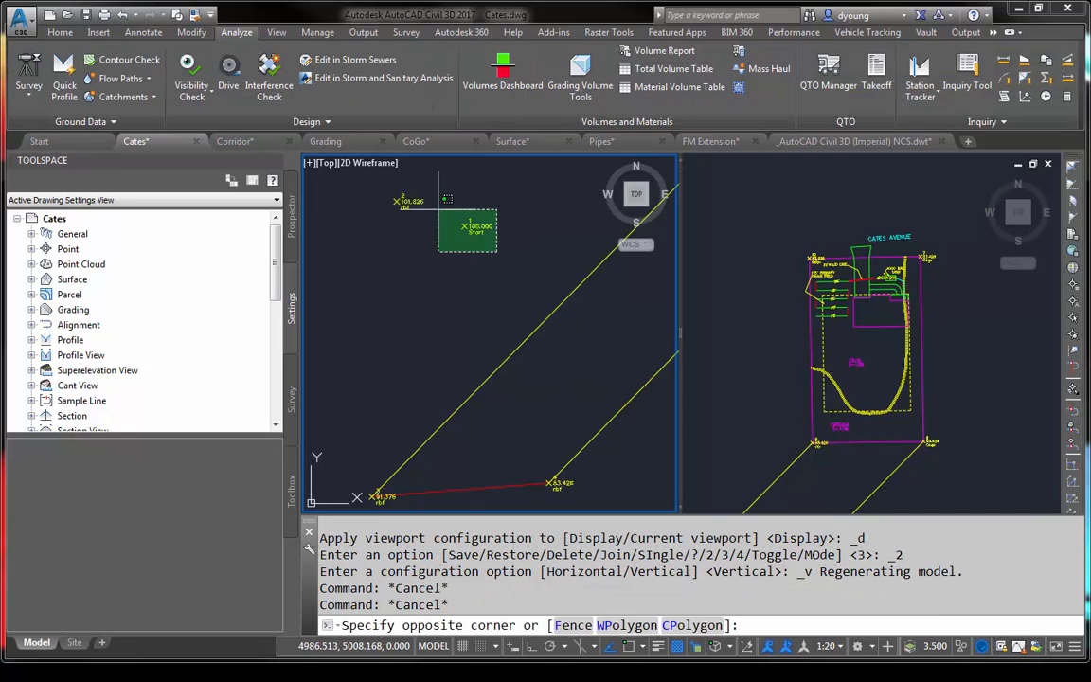
left_click(378, 181)
left_click(378, 492)
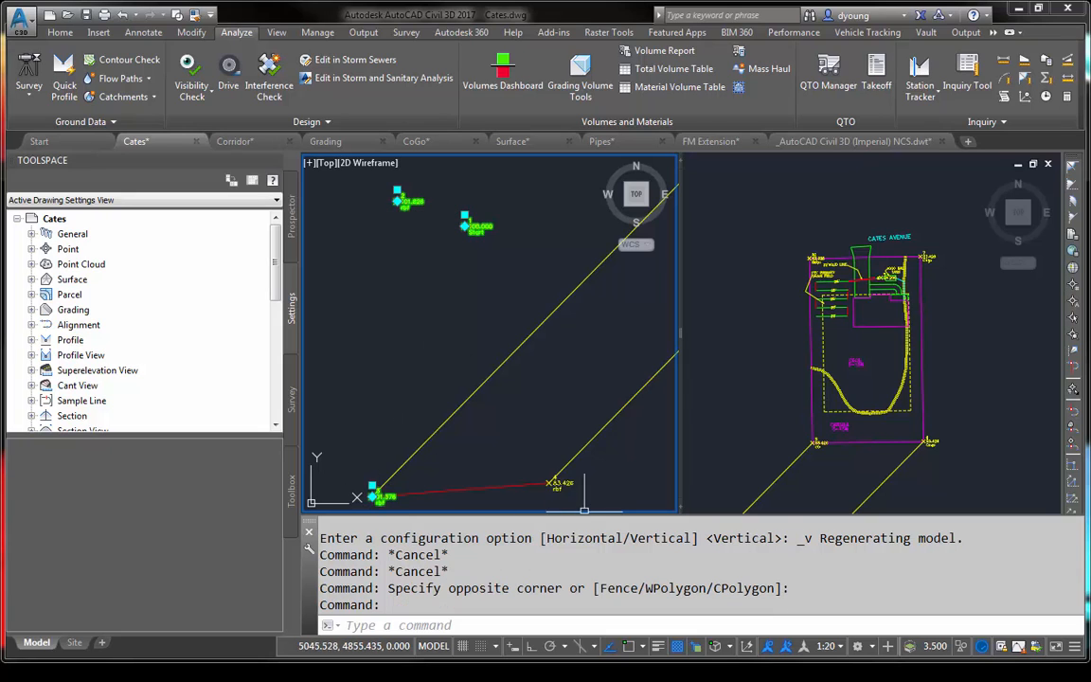
left_click(554, 483)
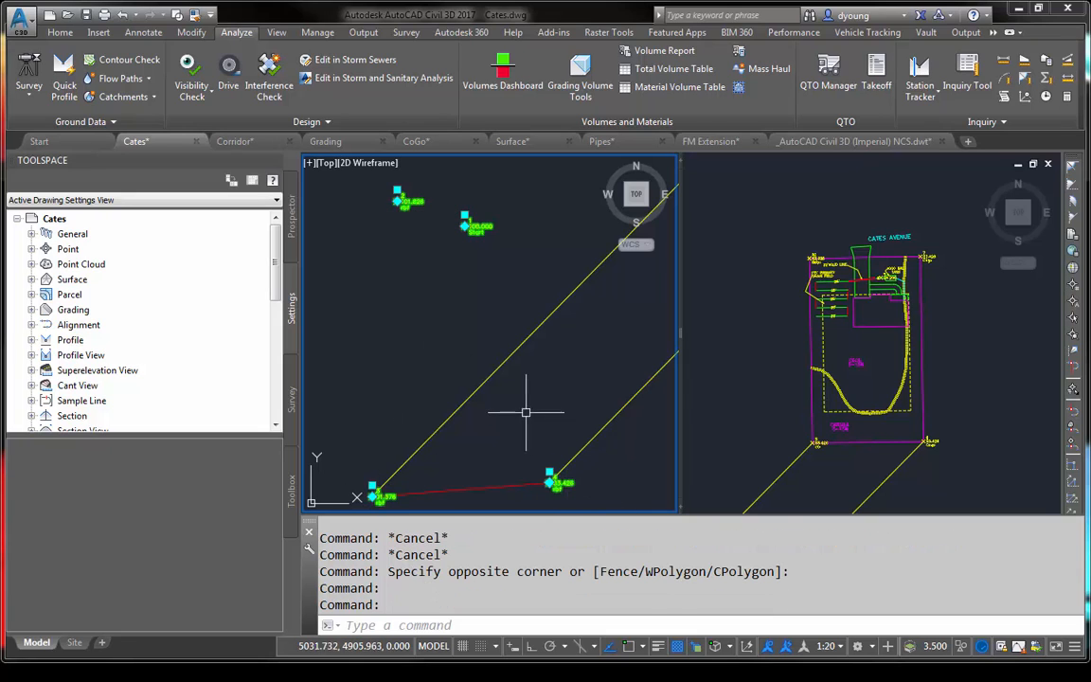
type("m")
key("Return")
left_click(503, 432)
left_click(692, 335)
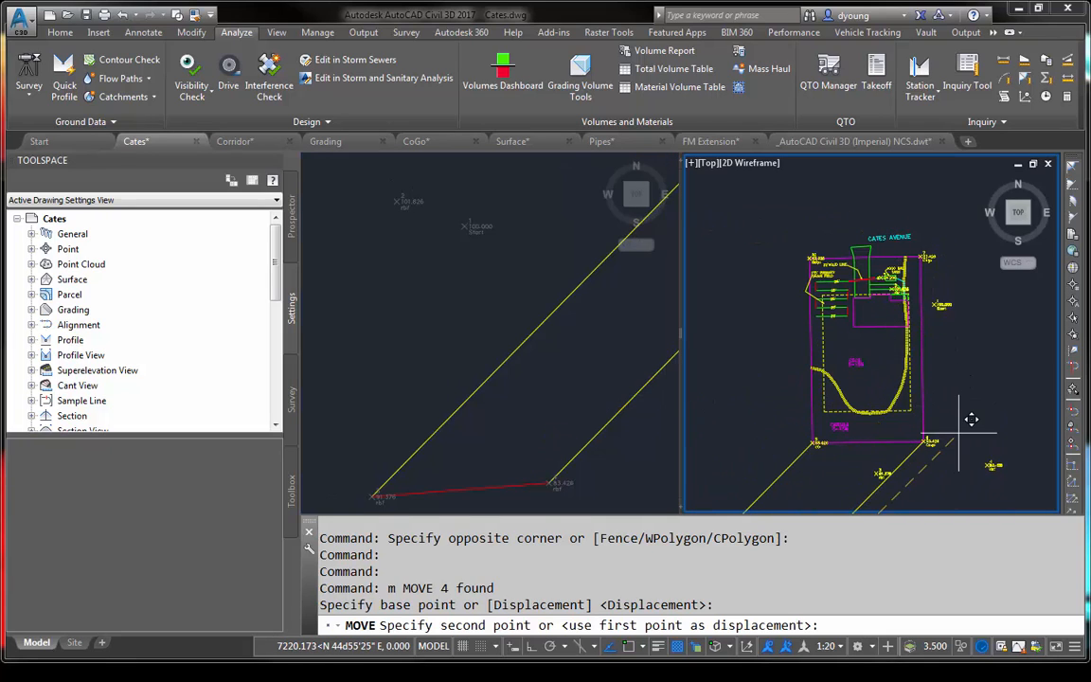
middle_click_drag(860, 362, 994, 417)
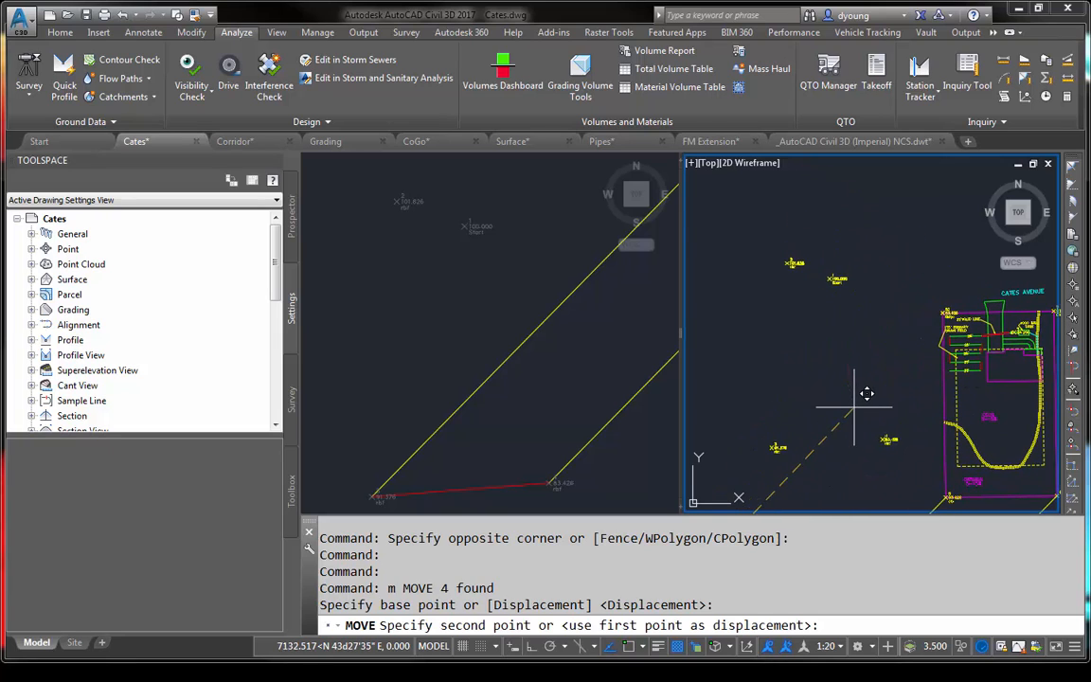
left_click(854, 408)
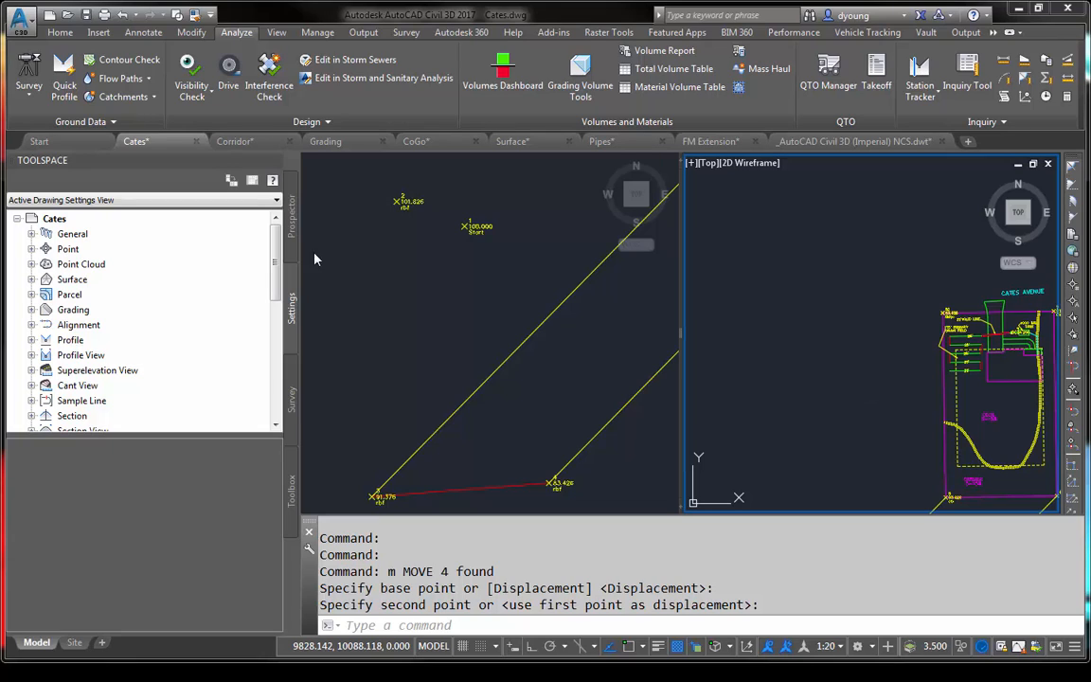
- List the Cates drawing's points with their coordinates in the Prospector, and enlarge the list
left_click(293, 230)
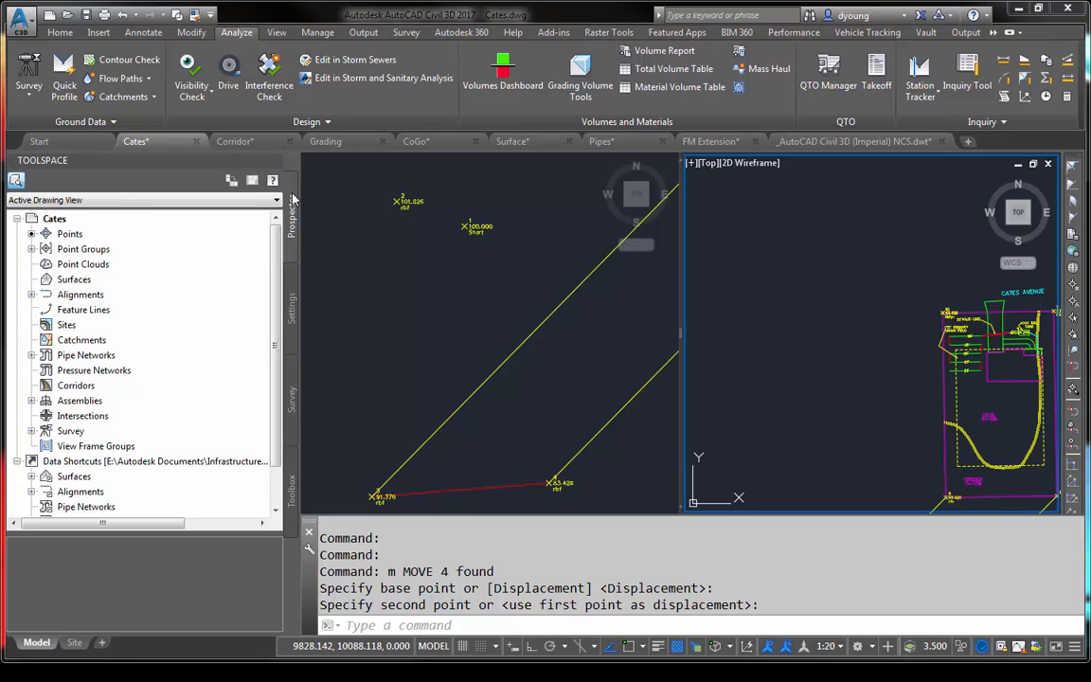
left_click(69, 234)
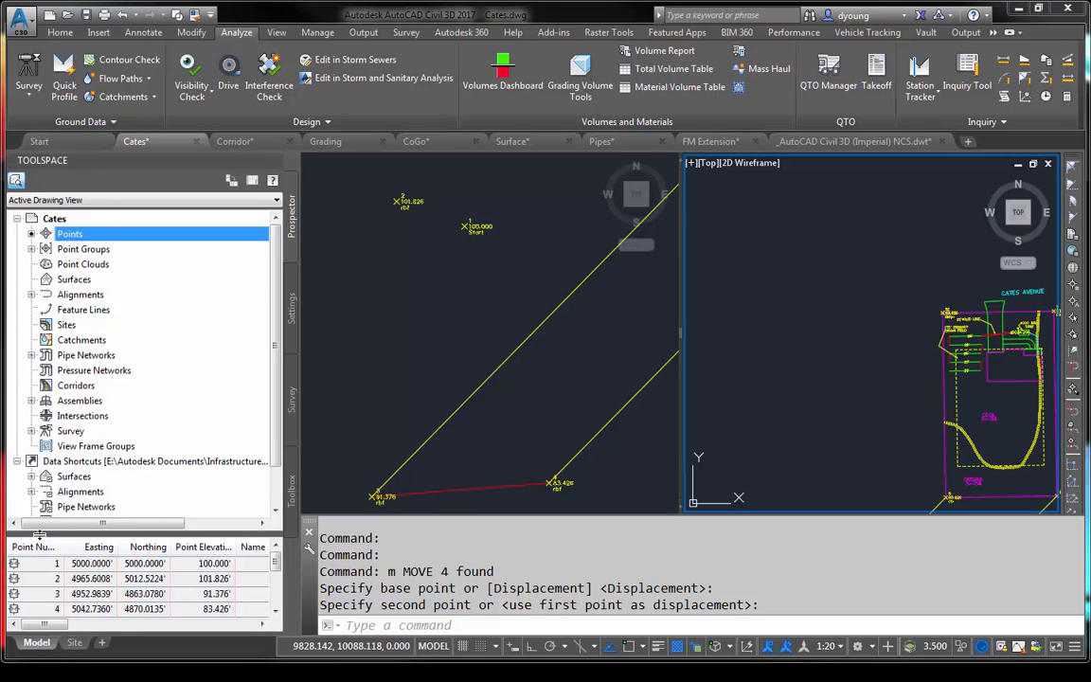
left_click_drag(39, 534, 40, 452)
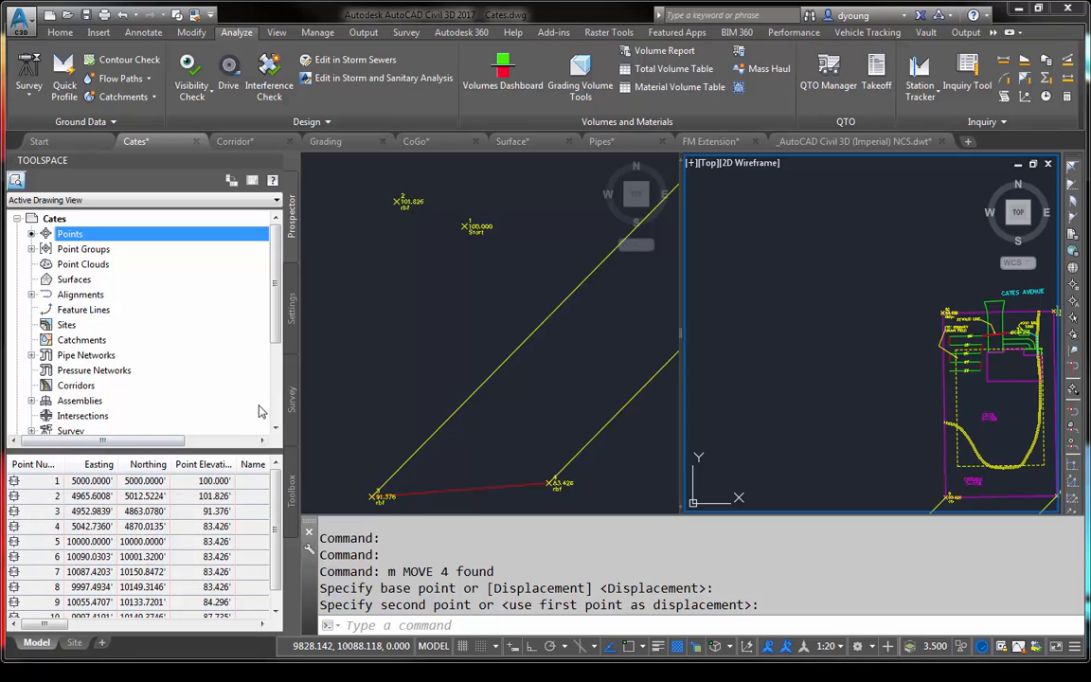
- List the survey points of the Cates survey database, and unlock points 1 to 4 in the drawing
left_click(292, 401)
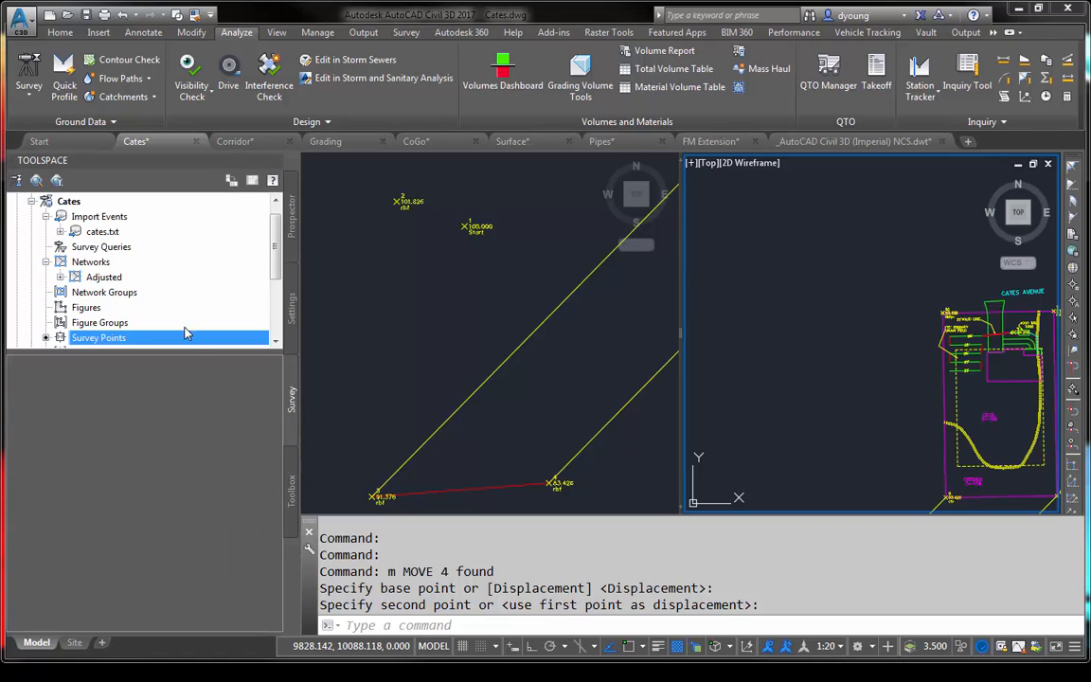
left_click_drag(170, 351, 189, 440)
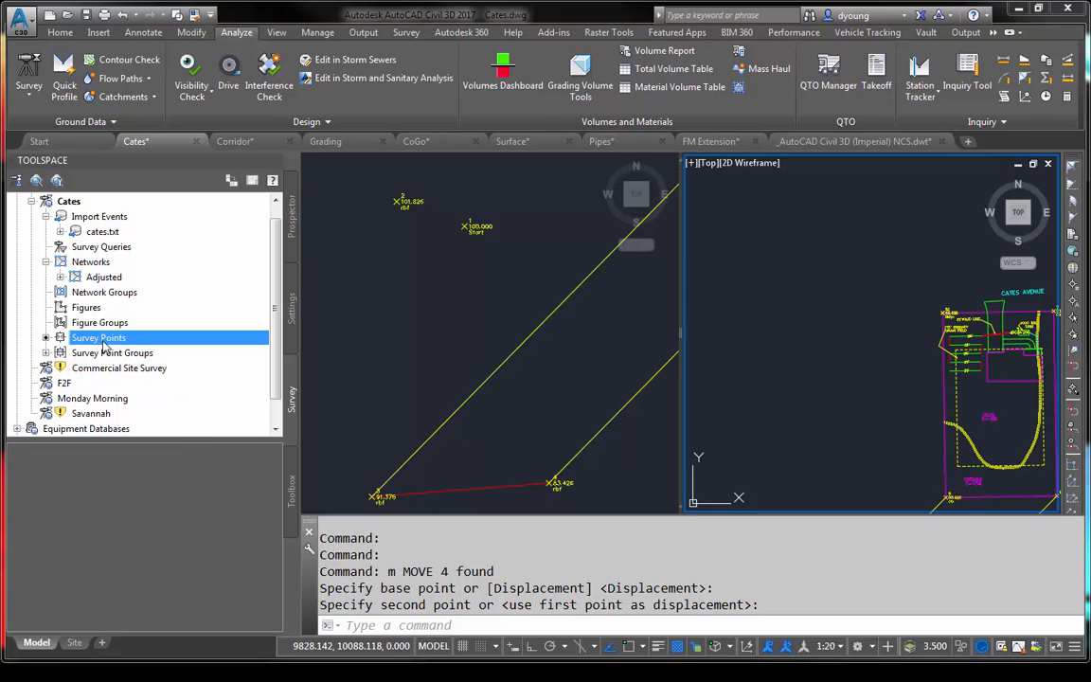
left_click(46, 353)
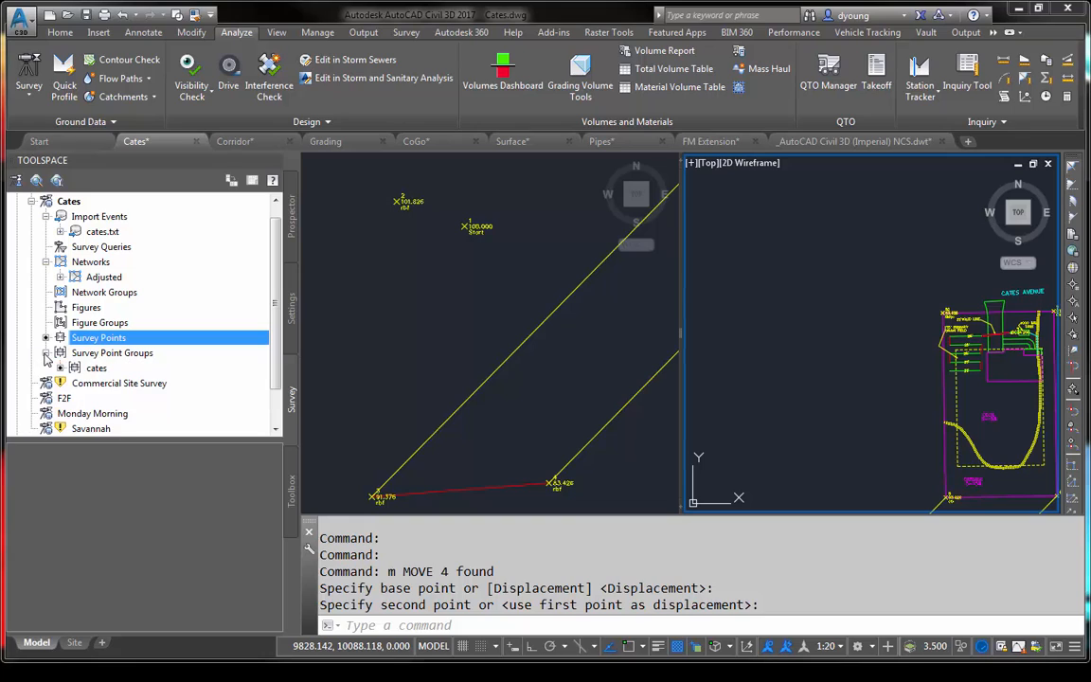
left_click(93, 339)
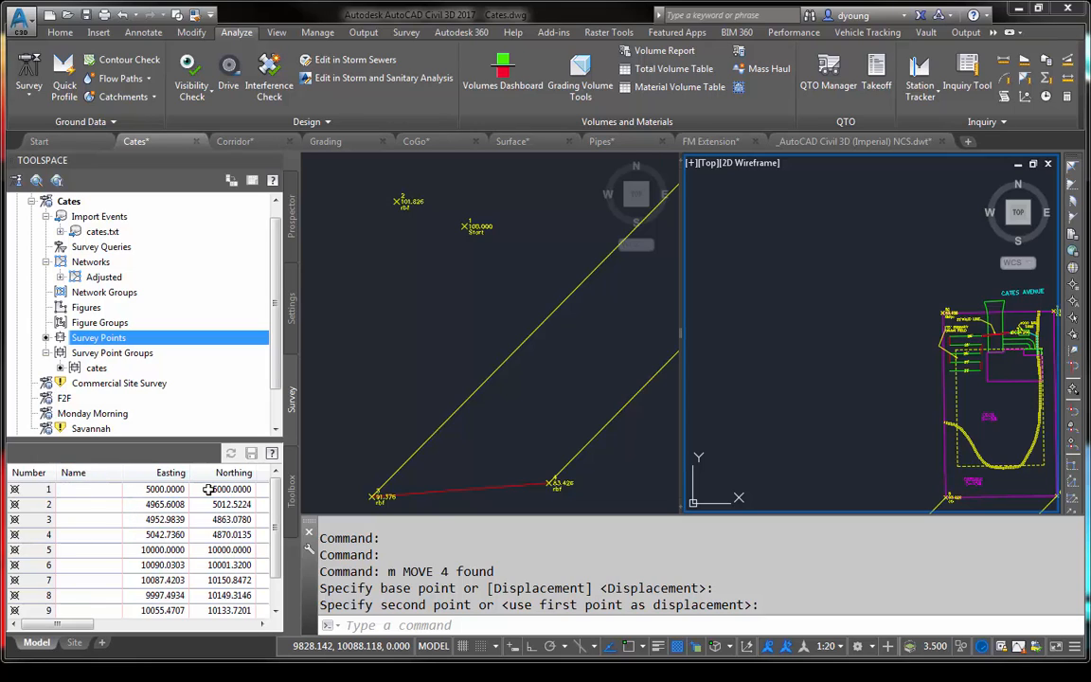
left_click(76, 552)
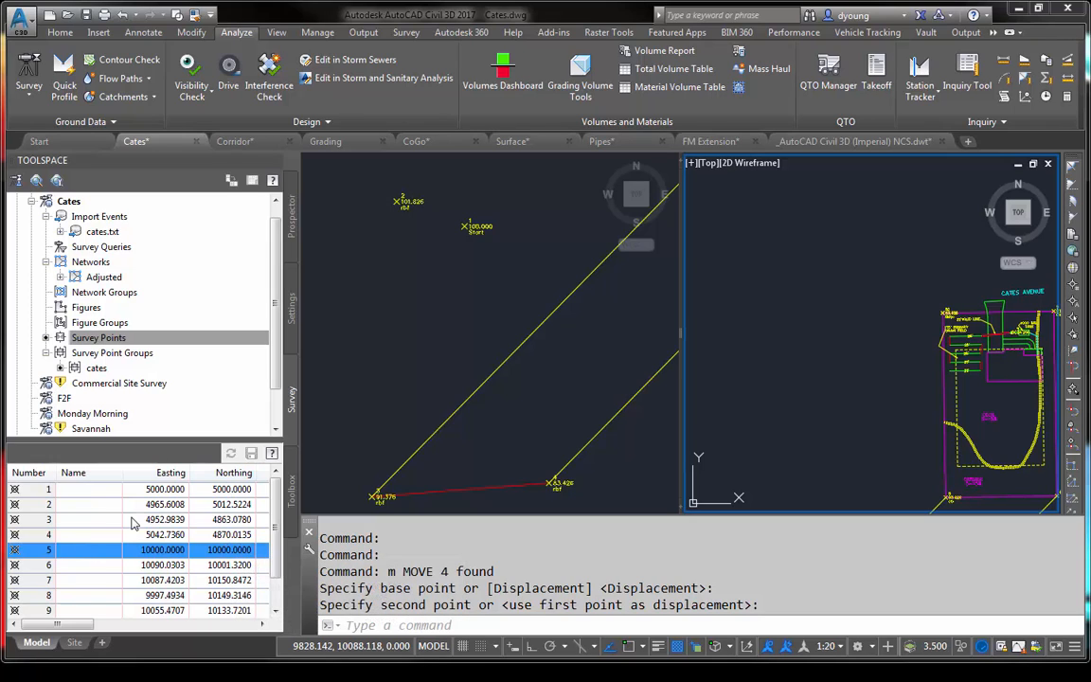
left_click(76, 489)
left_click(70, 534, "shift")
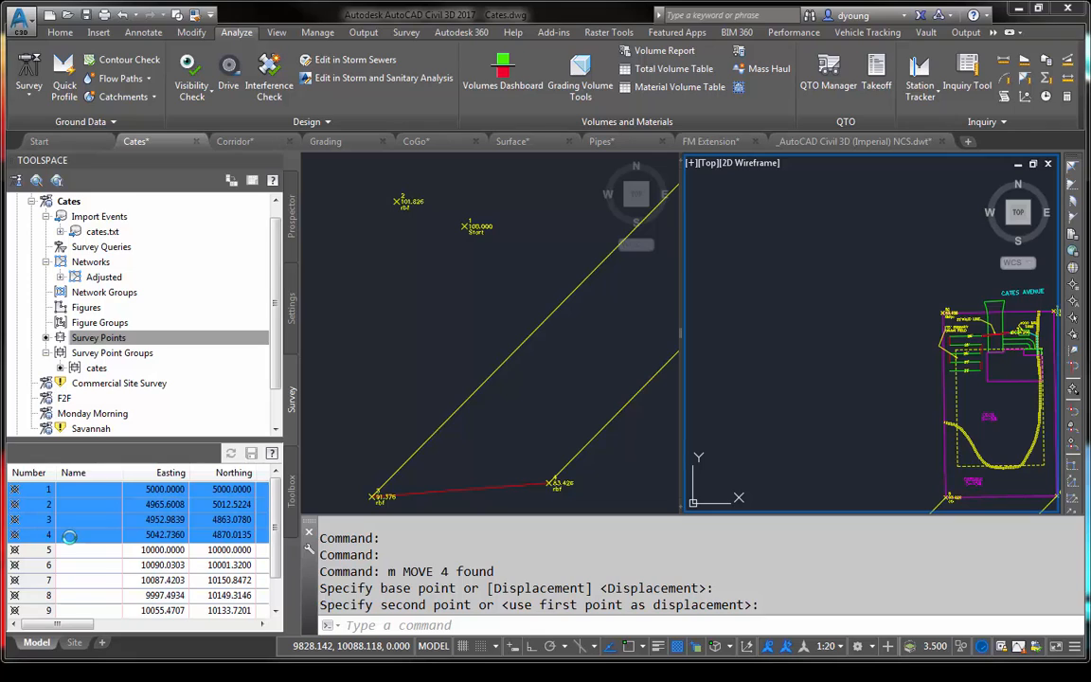
right_click(70, 536)
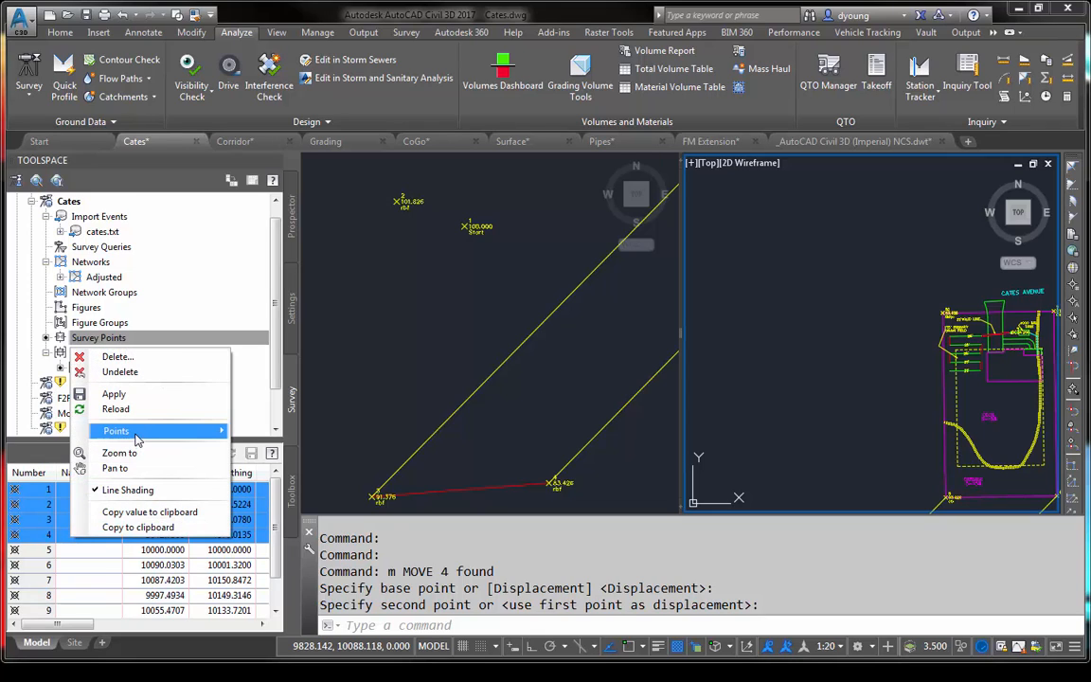
mouse_move(136, 438)
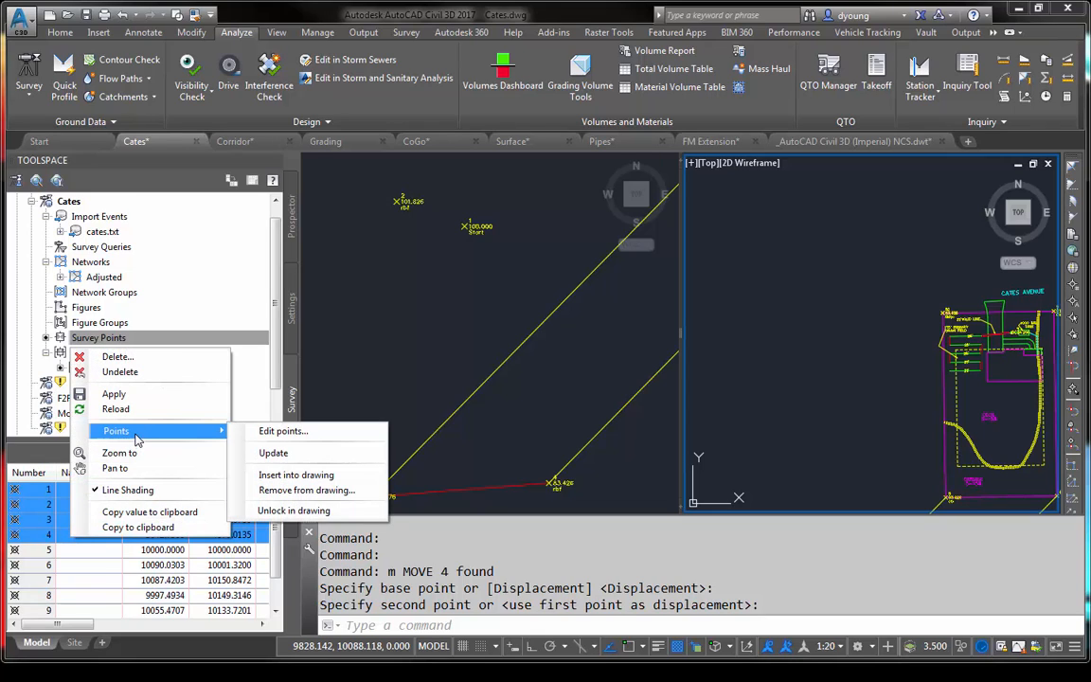
left_click(316, 511)
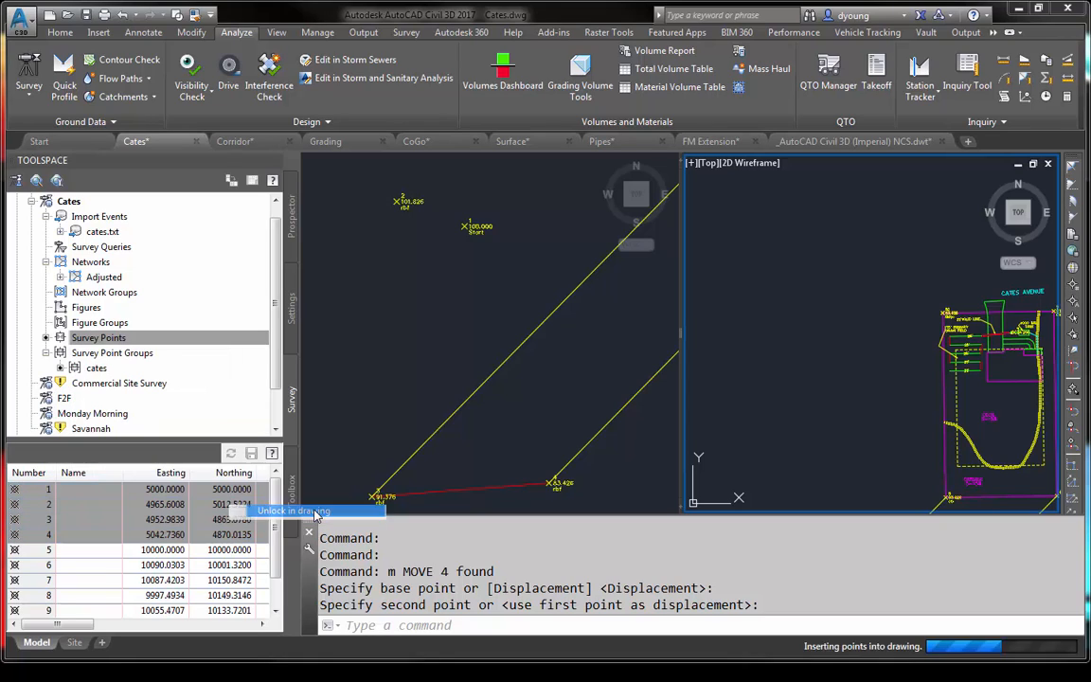
- Select points 1, 2, 3 and 4 in the viewport at the far end of the two long lines
left_click(439, 374)
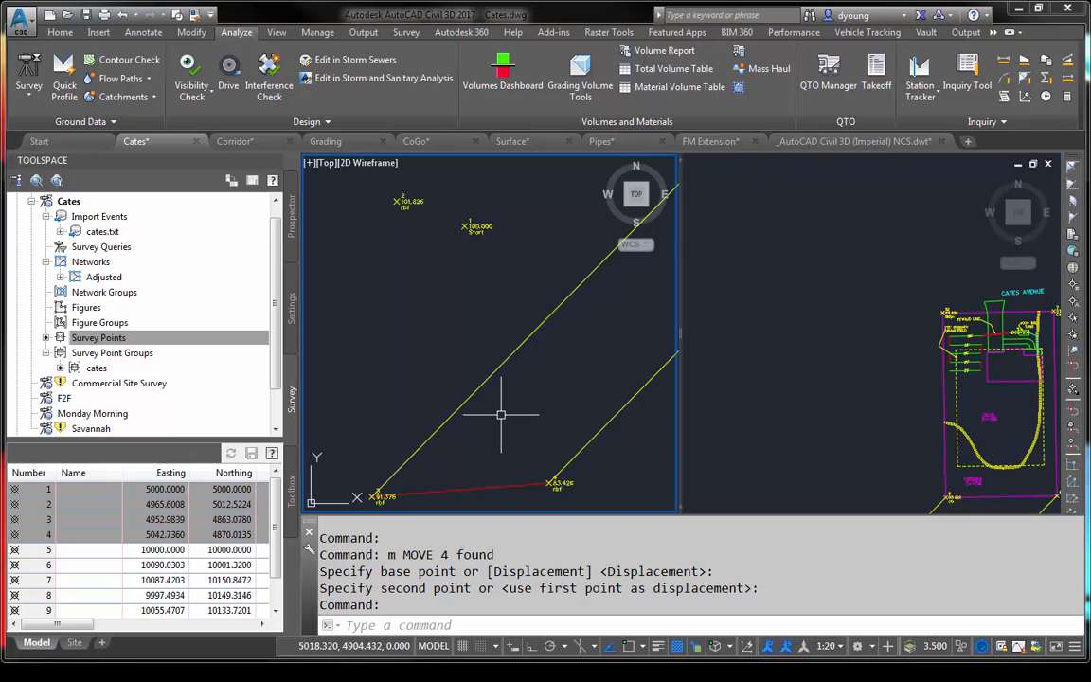
left_click(381, 197)
left_click(504, 251)
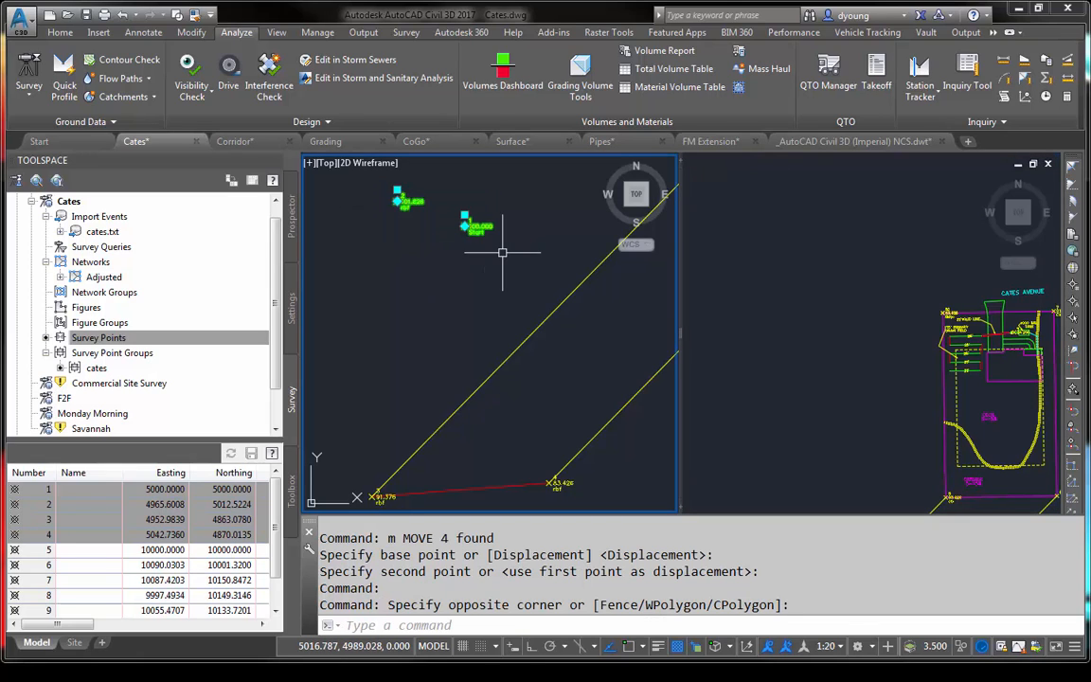
left_click(375, 497)
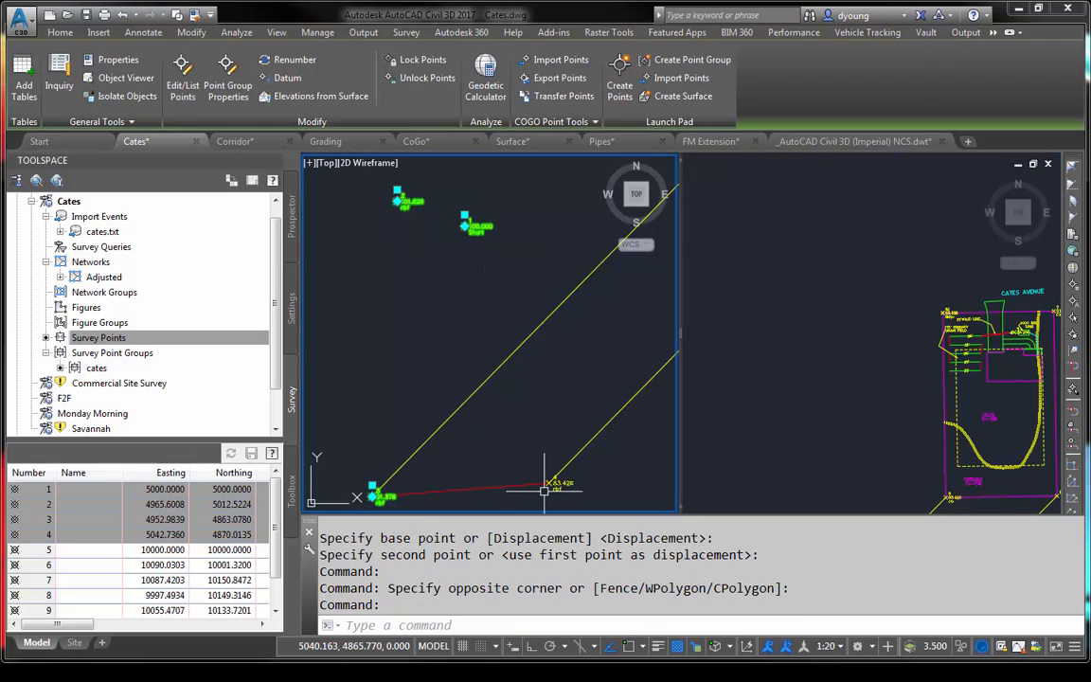
left_click(557, 484)
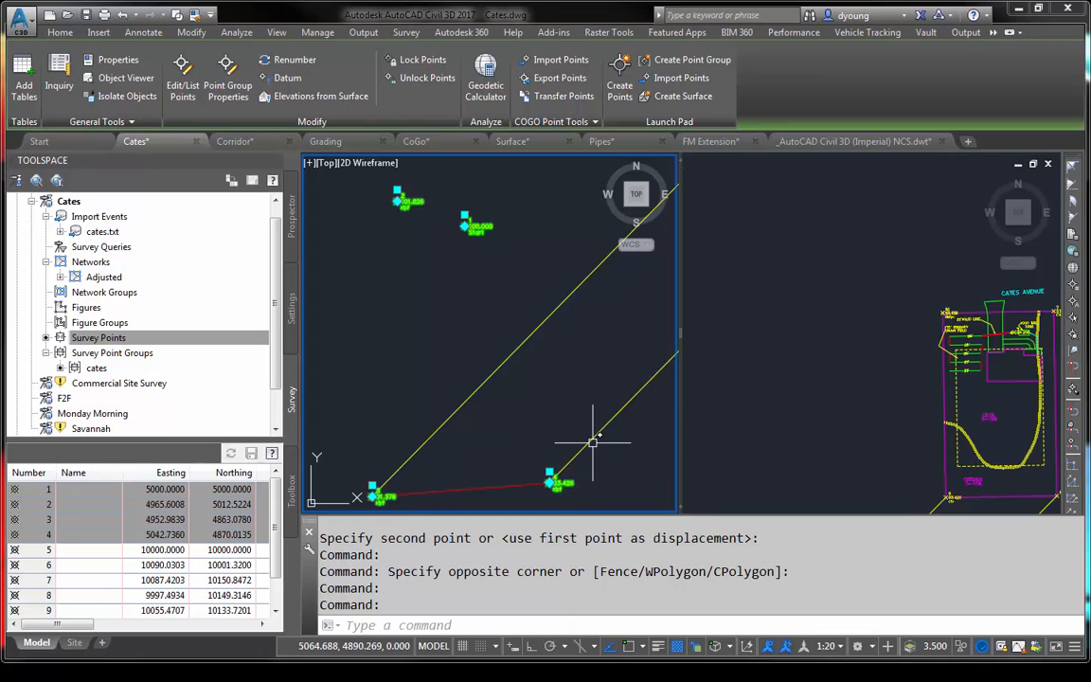
type("ALIGN")
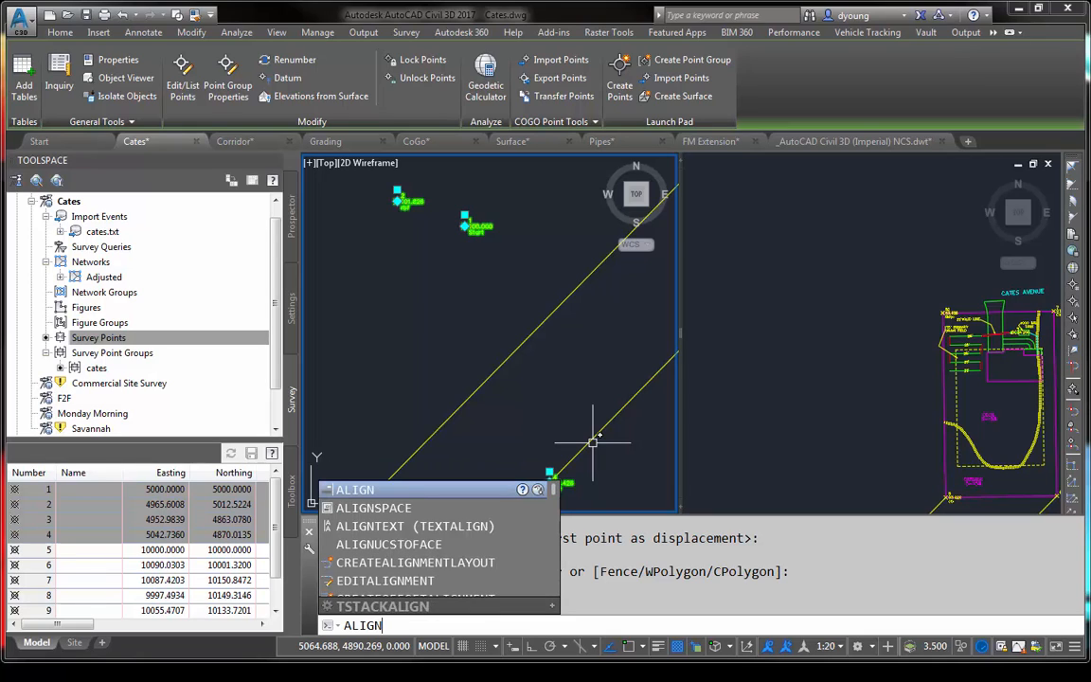
key("Return")
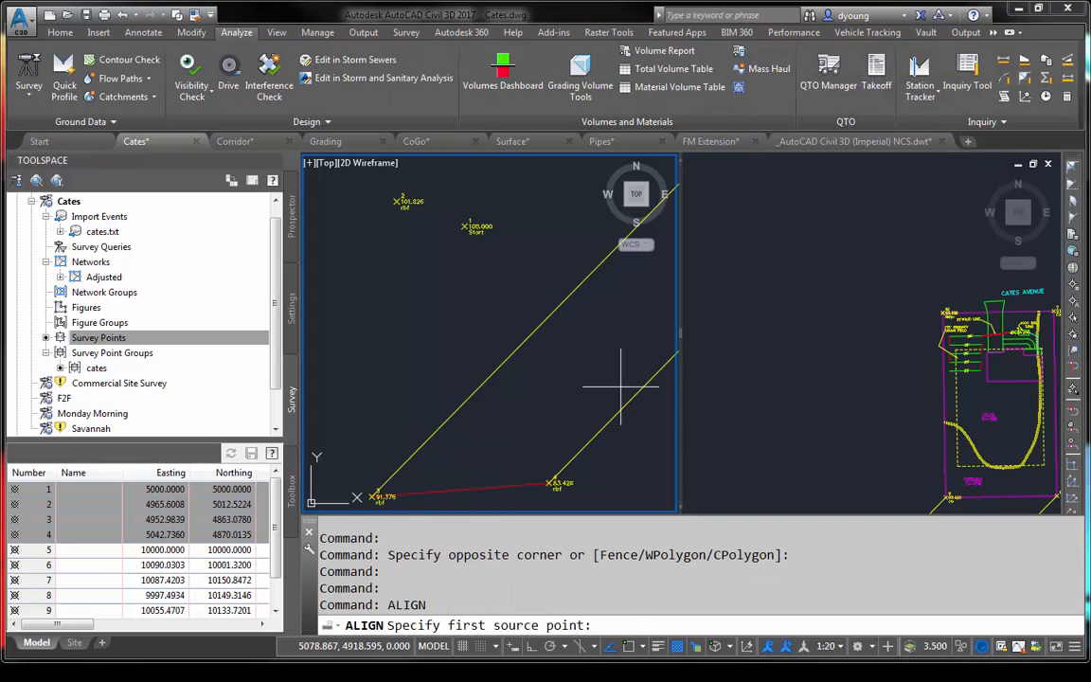
left_click(401, 485)
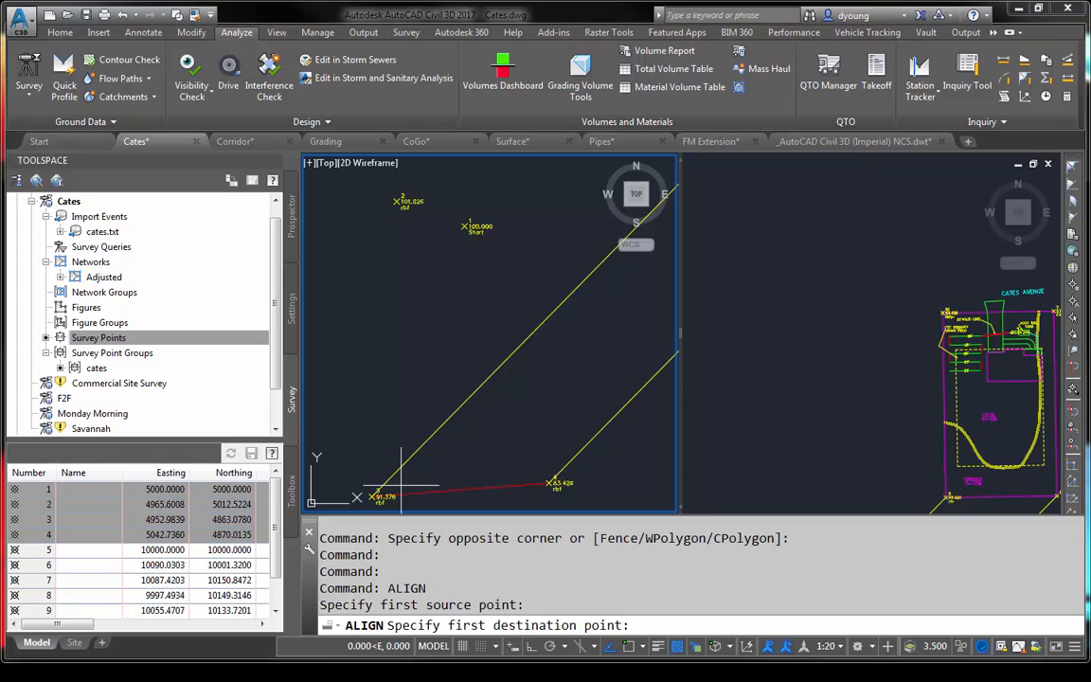
left_click(422, 482)
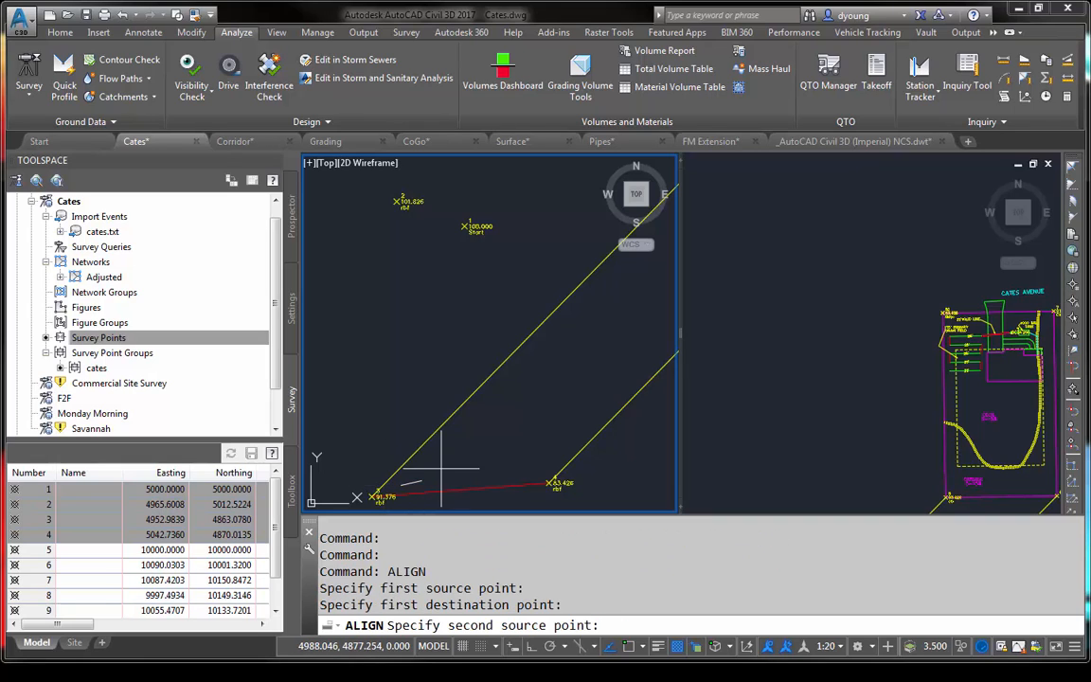
key("Escape")
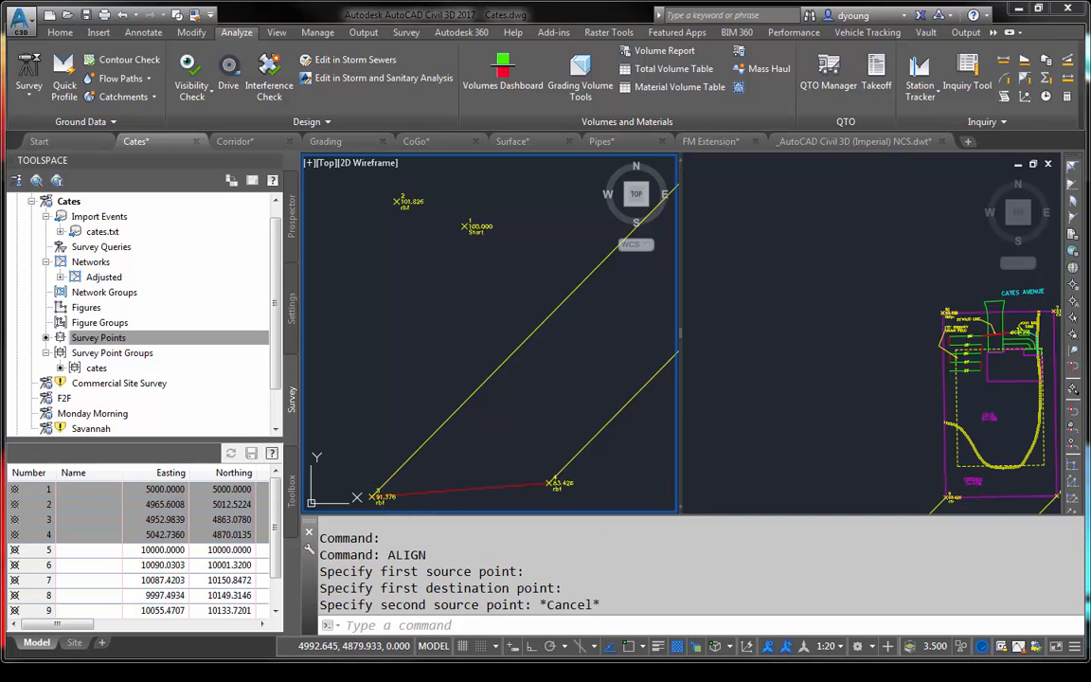
key("Escape")
key("Escape")
key("Escape")
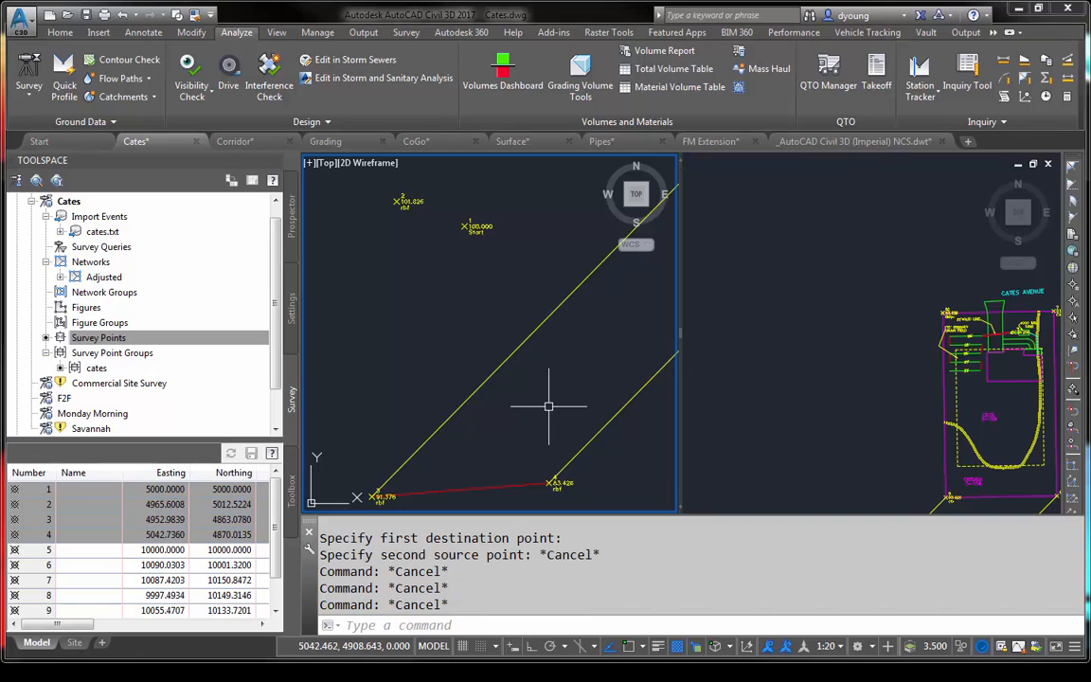
- Align the previously selected four points with object snap on, matching point 3 to the southwest corner of the Cates Avenue lot
type("align")
key("Return")
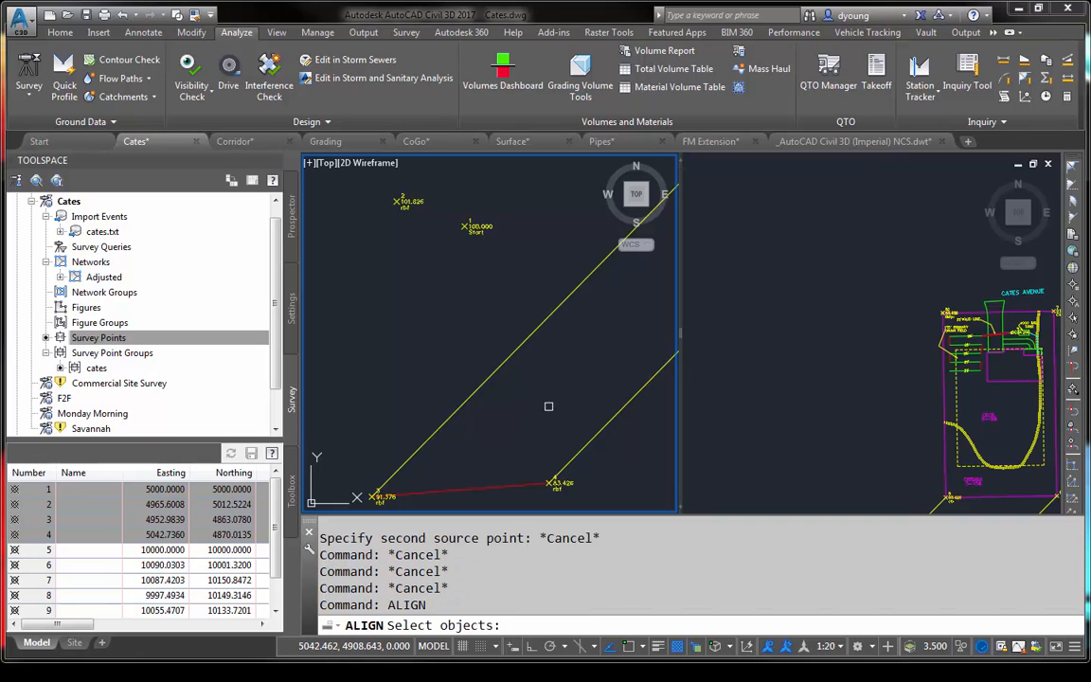
type("p")
key("Return")
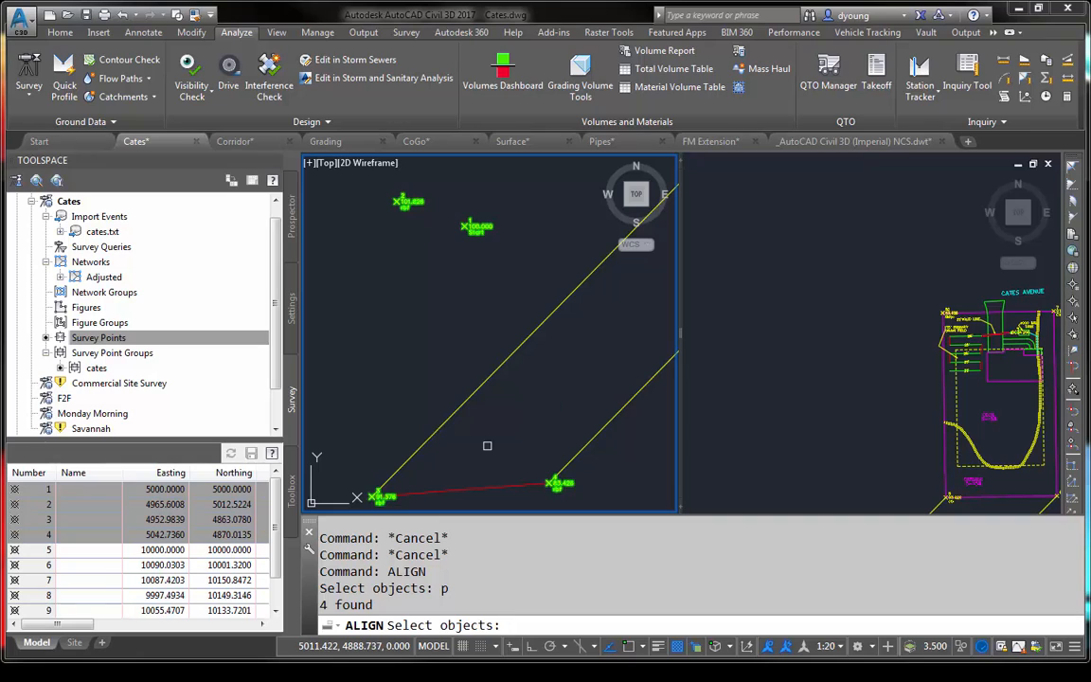
key("Return")
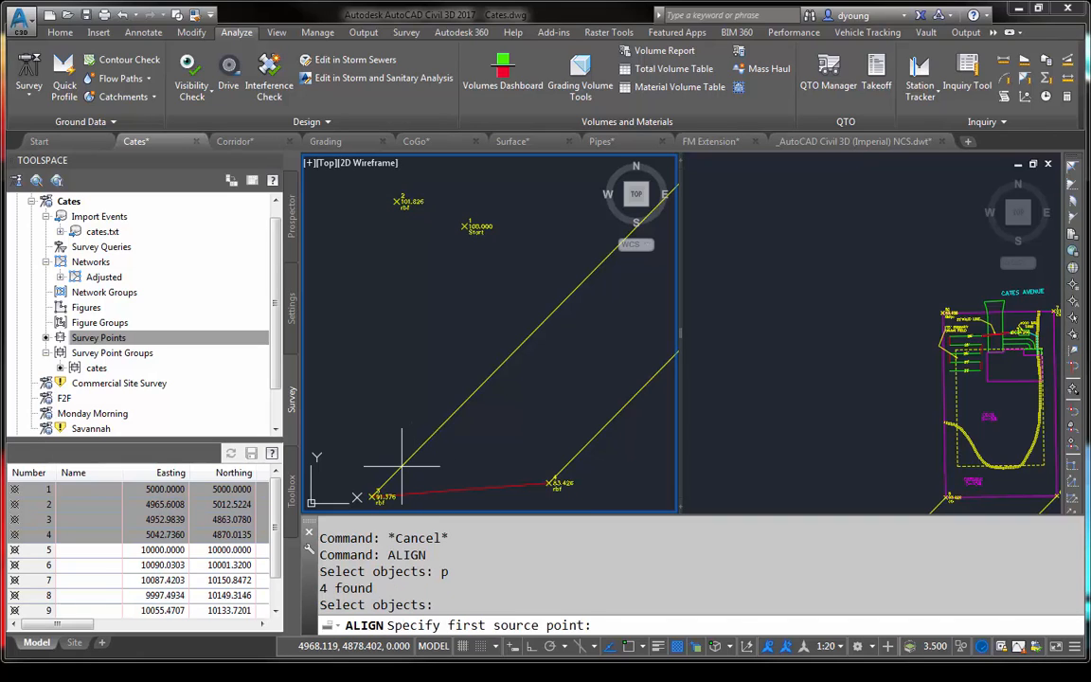
key("F3")
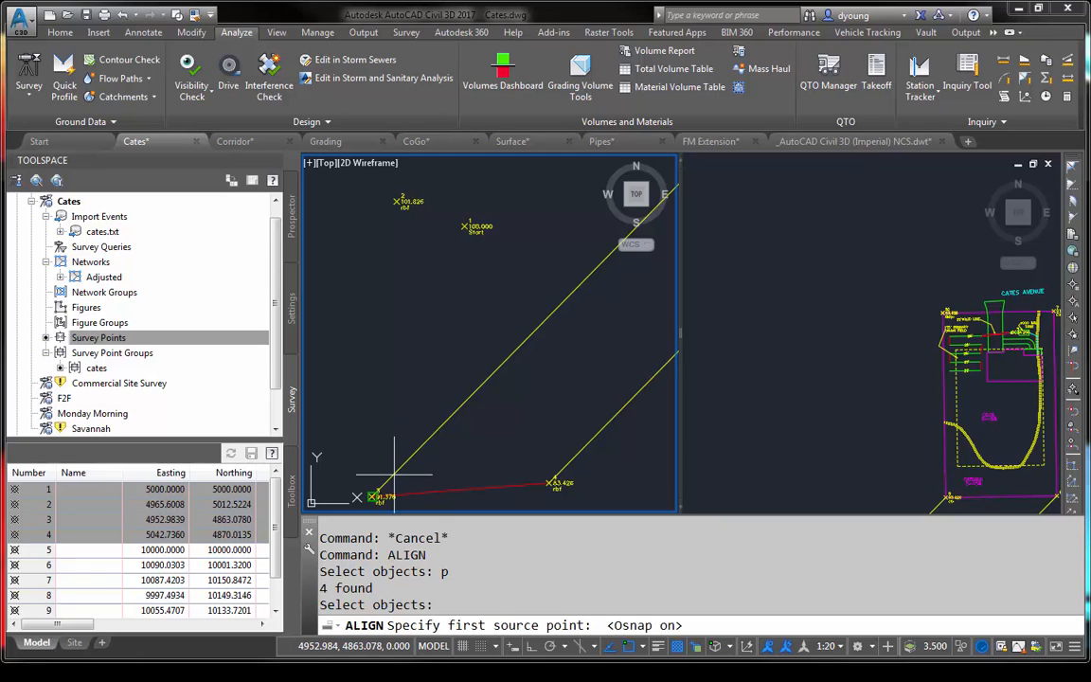
left_click(395, 473)
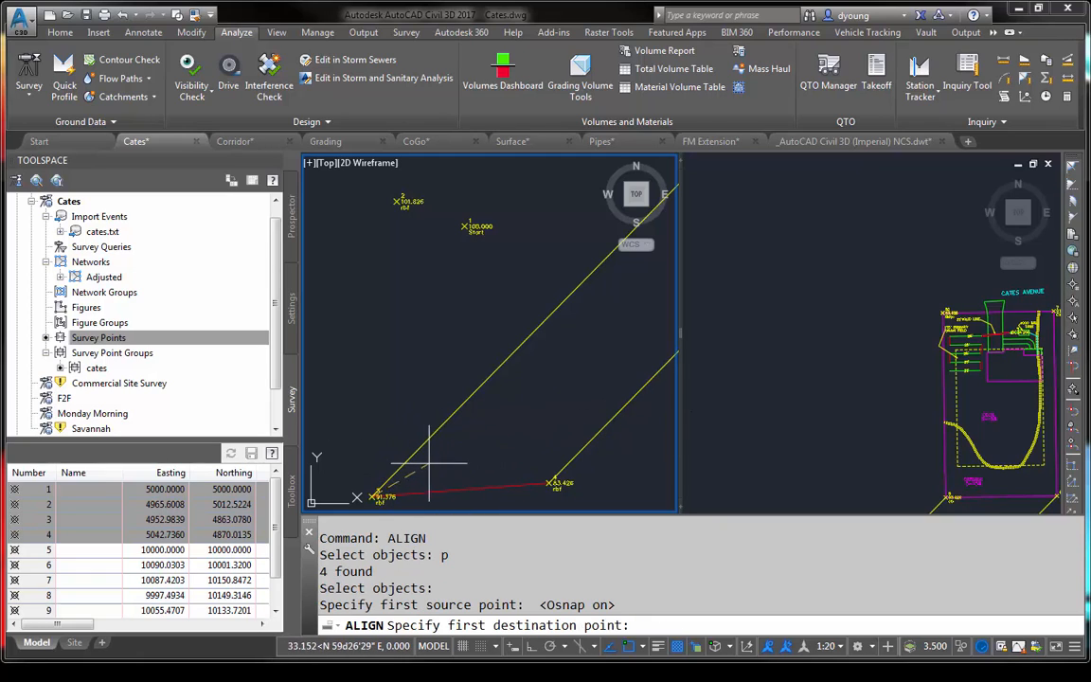
left_click(901, 467)
middle_click_drag(901, 445, 737, 345)
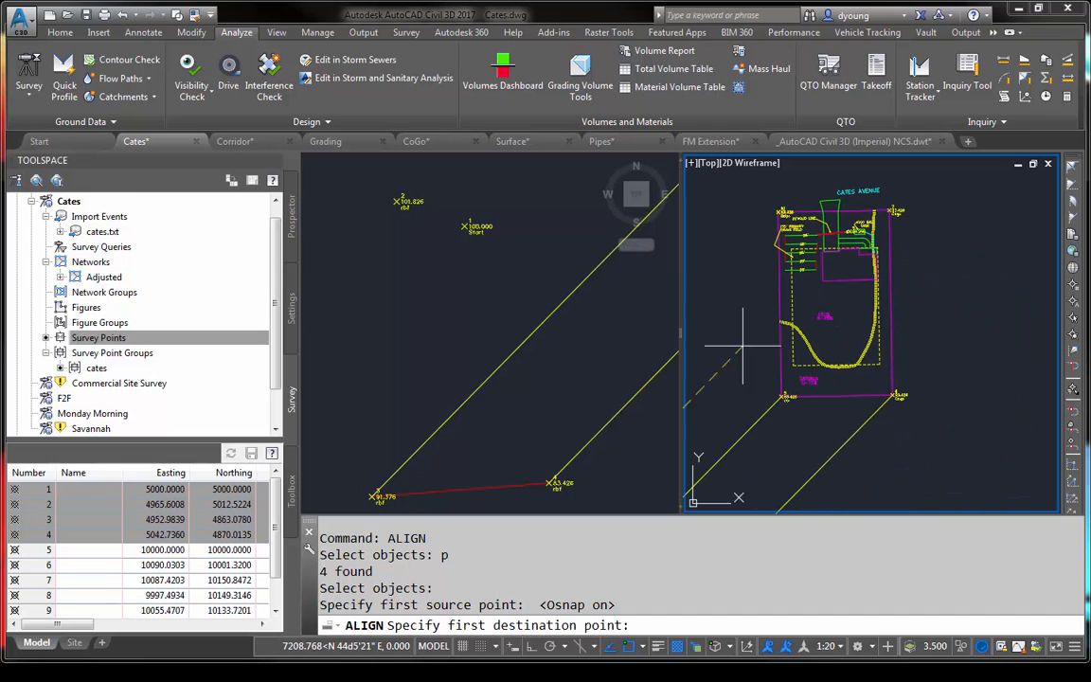
left_click(774, 407)
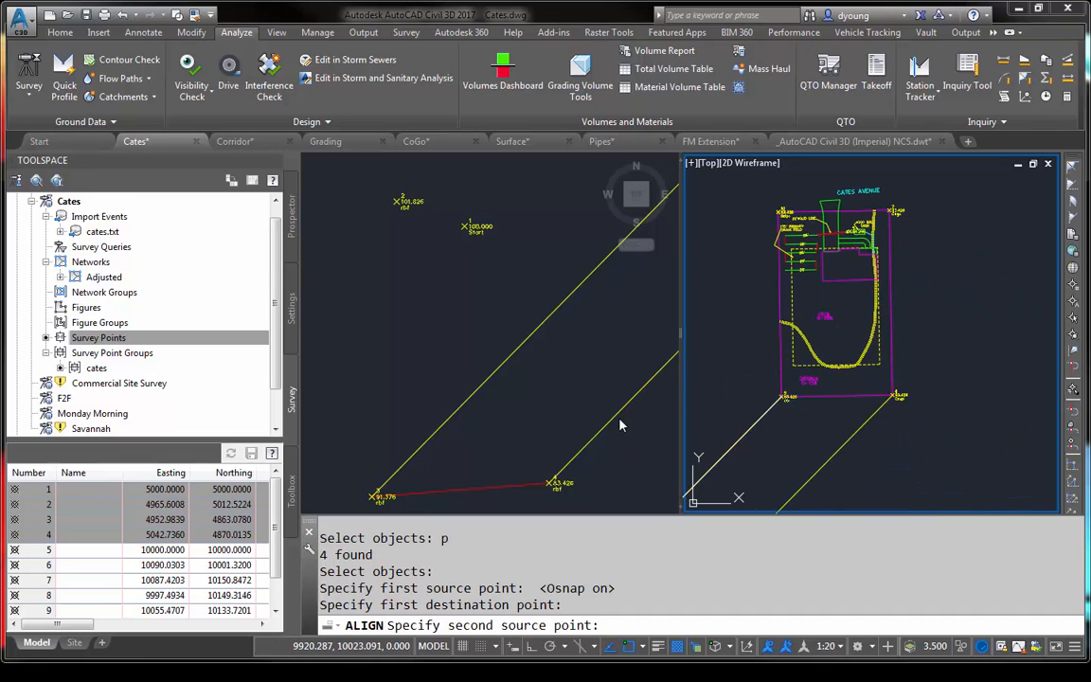
- Match point 4 to the lot's southeast corner as the second alignment pair, and complete the Align without scaling
left_click(573, 452)
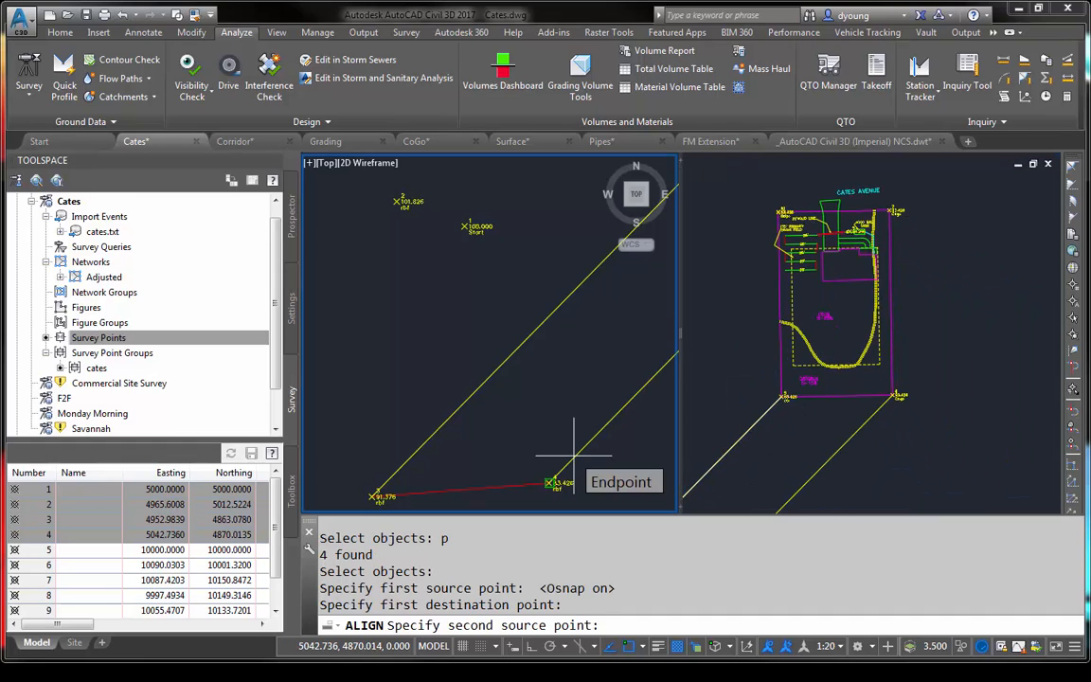
left_click(573, 455)
left_click(873, 414)
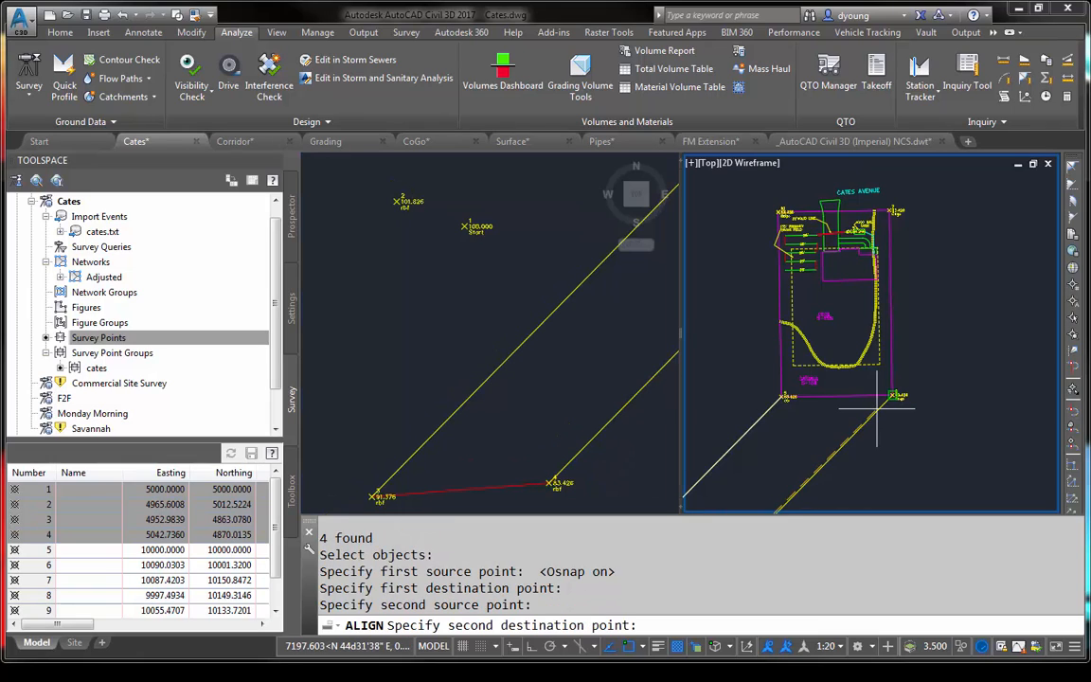
left_click(877, 407)
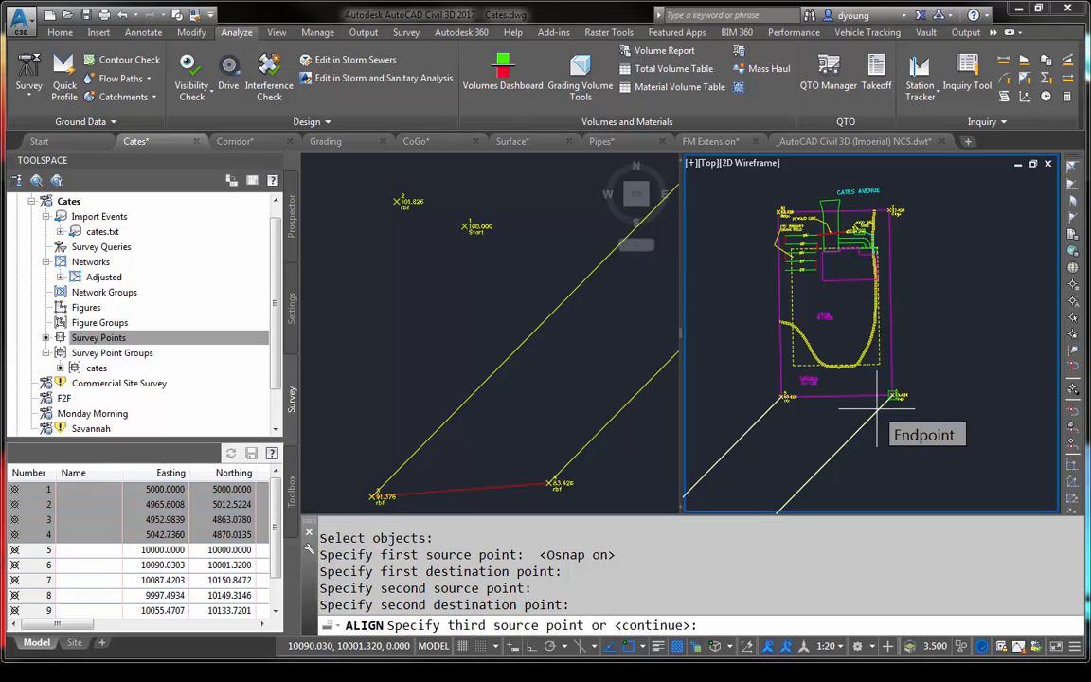
key("Return")
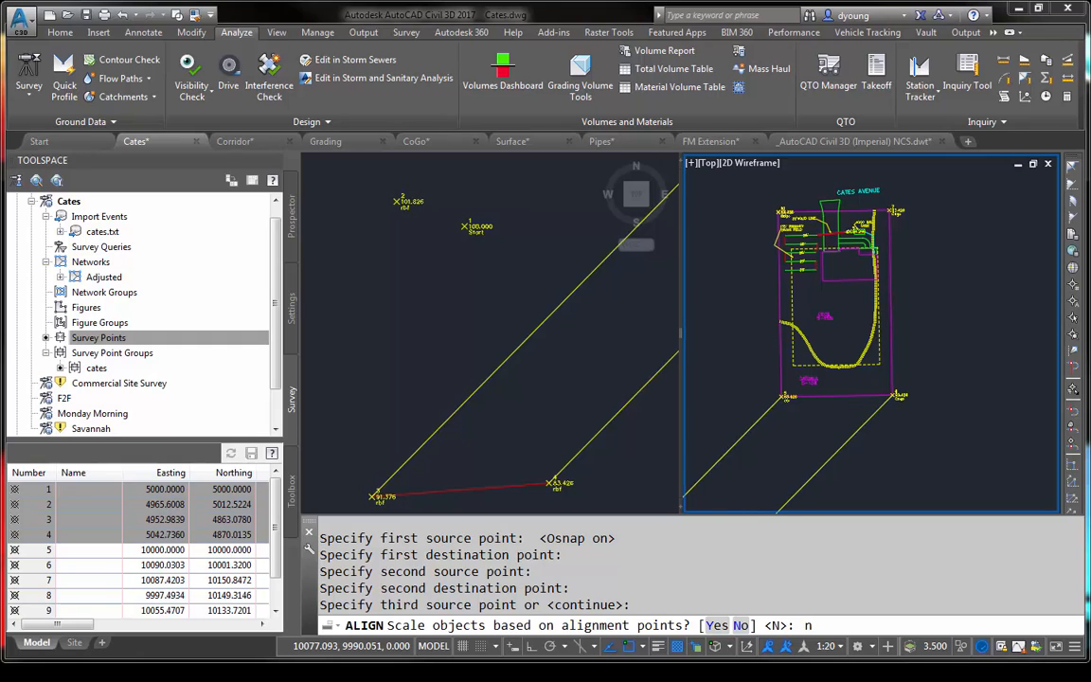
key("Return")
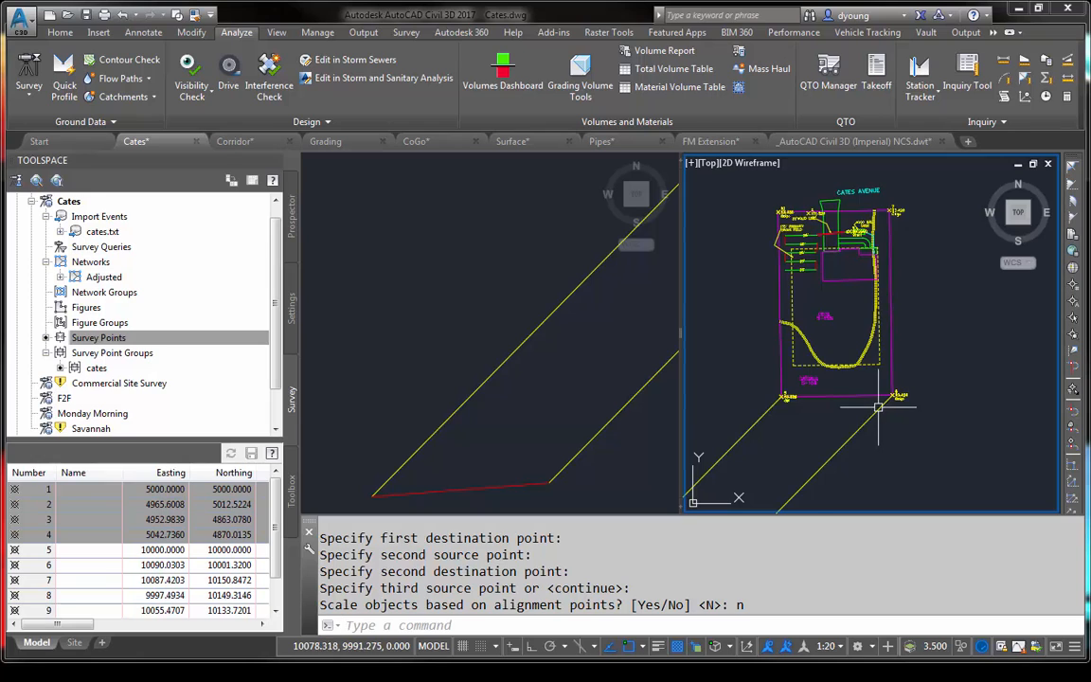
scroll(876, 409, "up", 5)
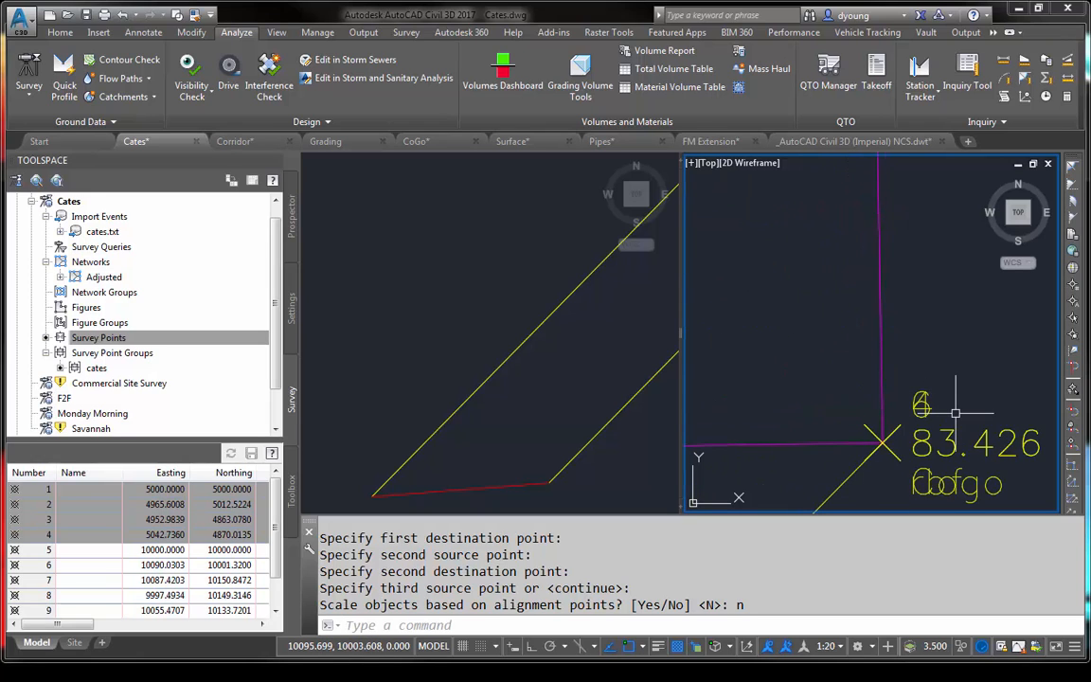
- Examine how the aligned survey points fit the corners and north boundary of the Cates Avenue lot
scroll(954, 412, "down", 6)
scroll(883, 343, "up", 6)
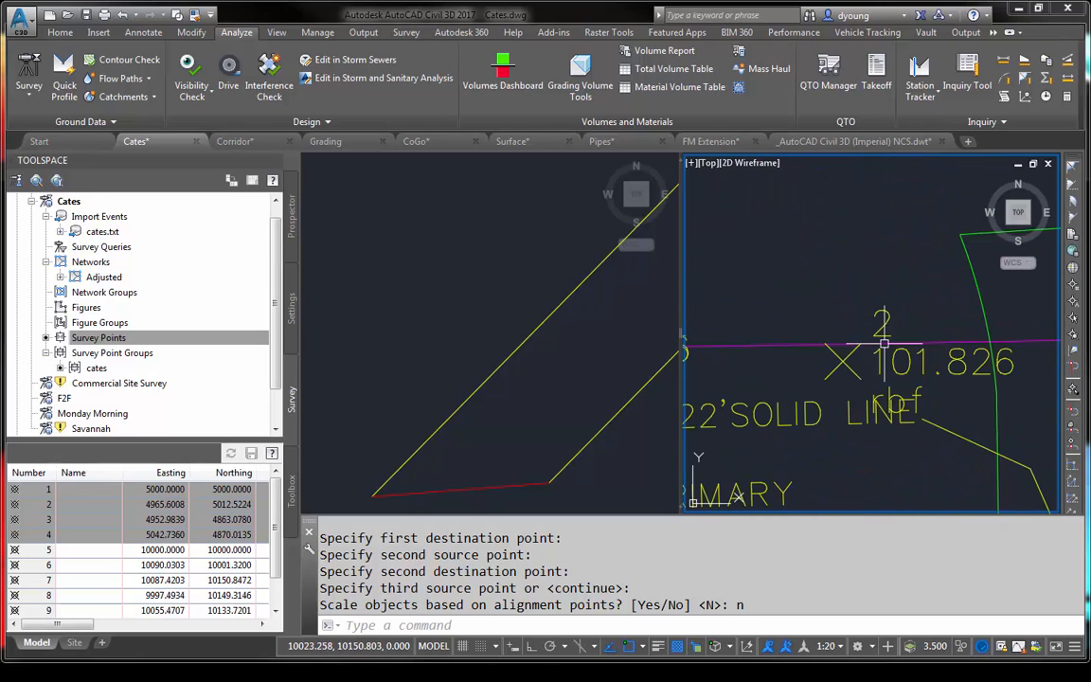
scroll(883, 344, "down", 3)
scroll(843, 333, "up", 5)
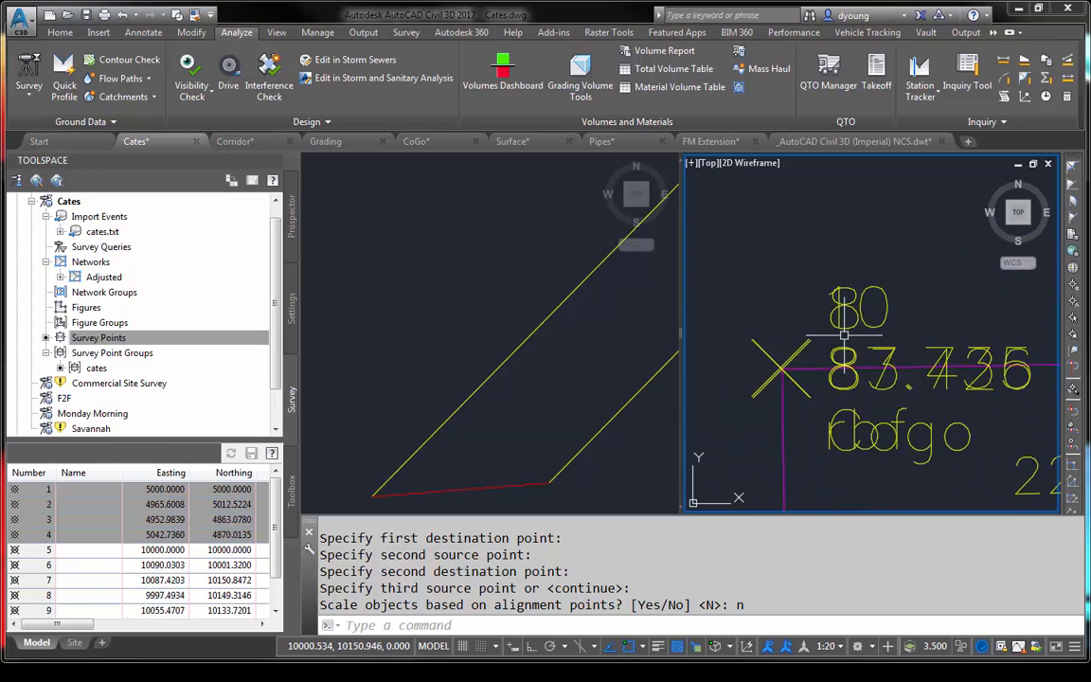
scroll(843, 334, "up", 2)
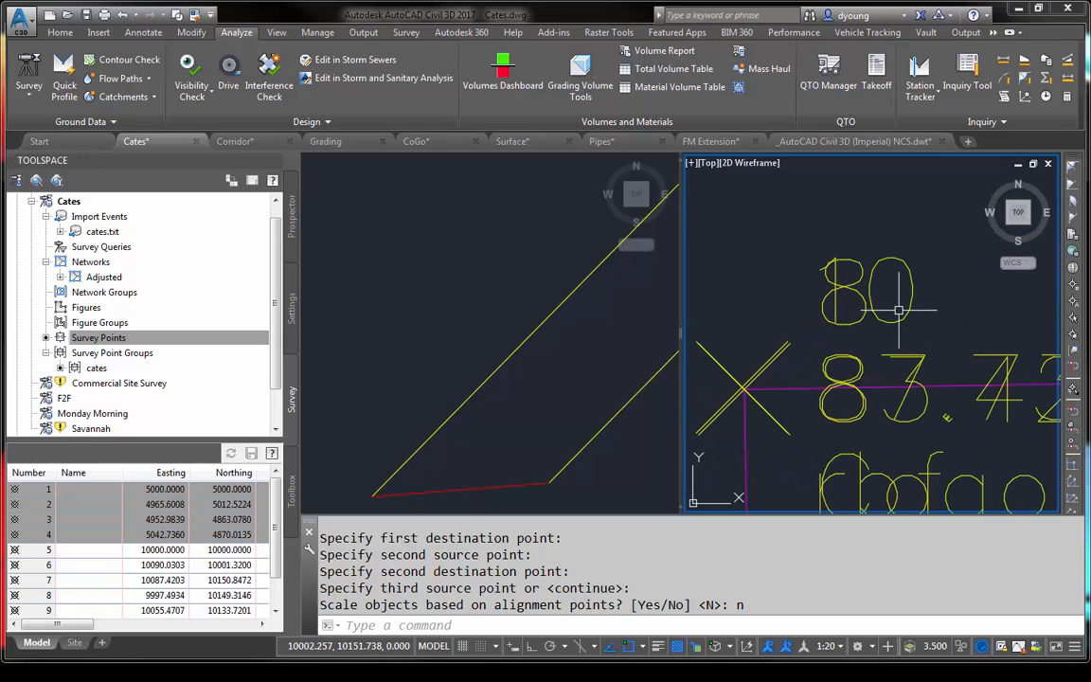
scroll(783, 380, "down", 6)
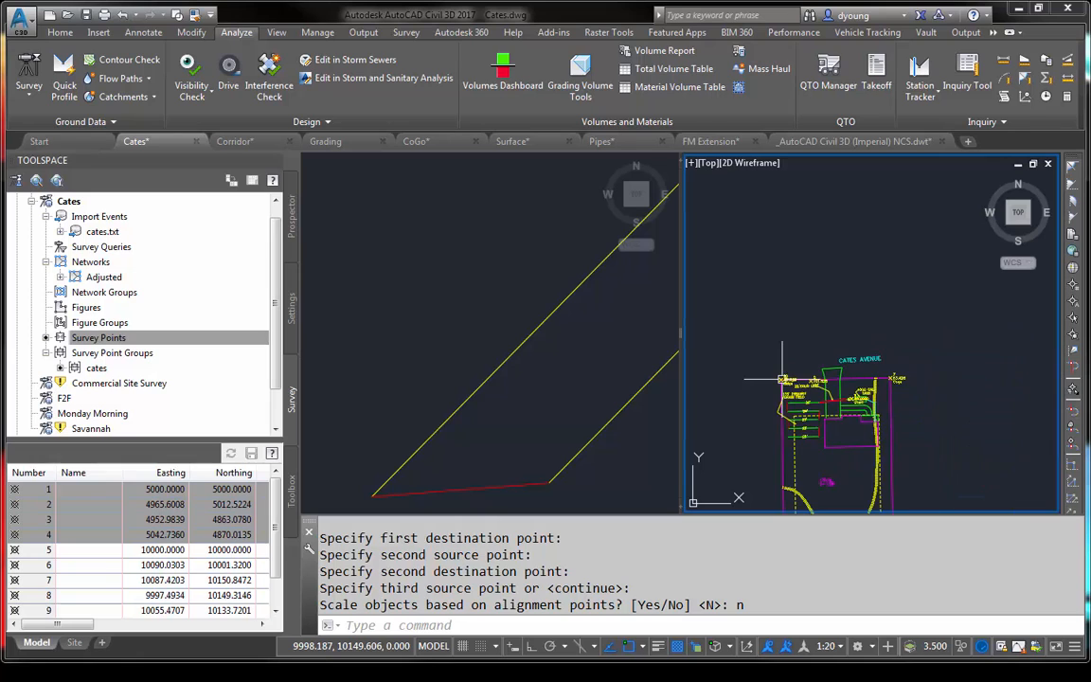
middle_click_drag(866, 362, 876, 211)
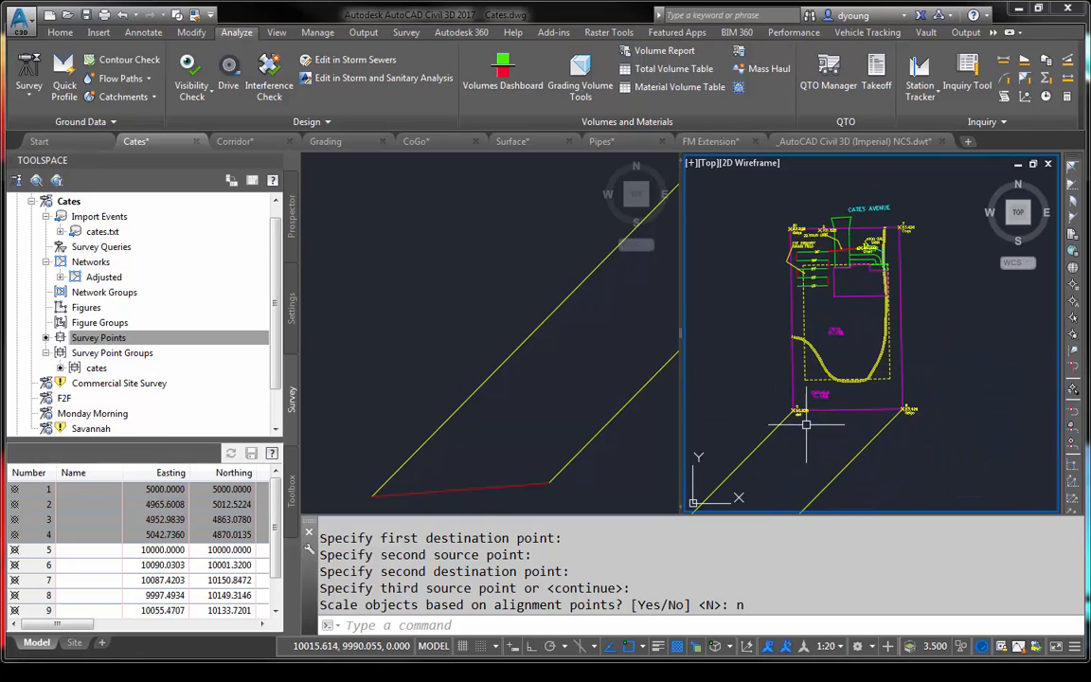
scroll(802, 410, "up", 5)
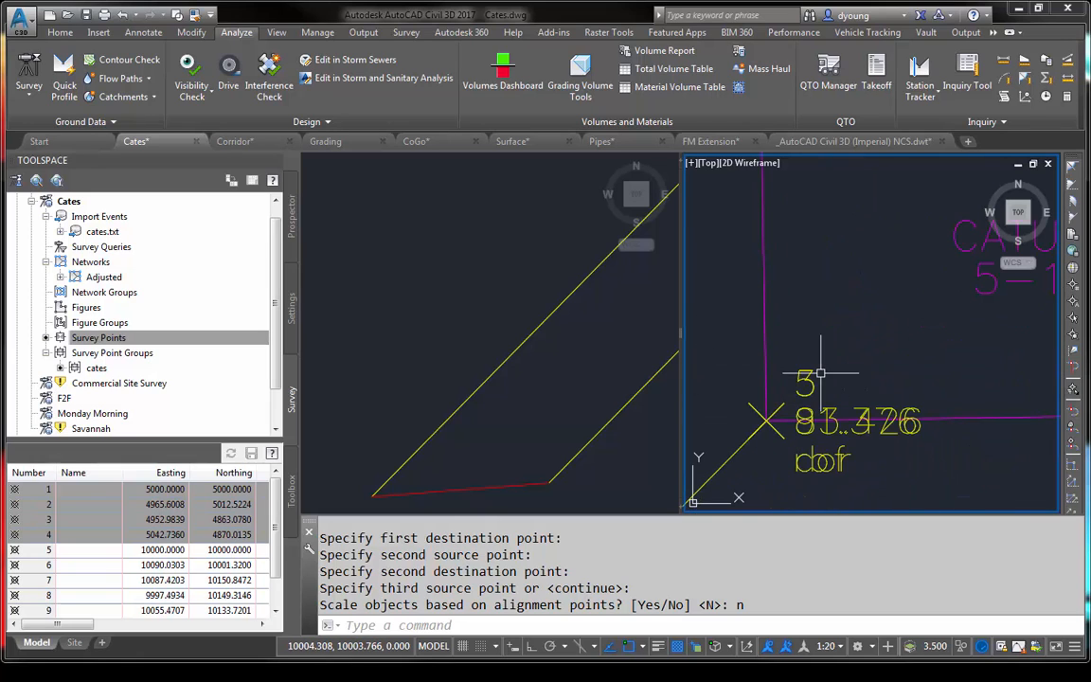
- Compare the drawing coordinates of points 3 and 5 in the Prospector point list
left_click(292, 223)
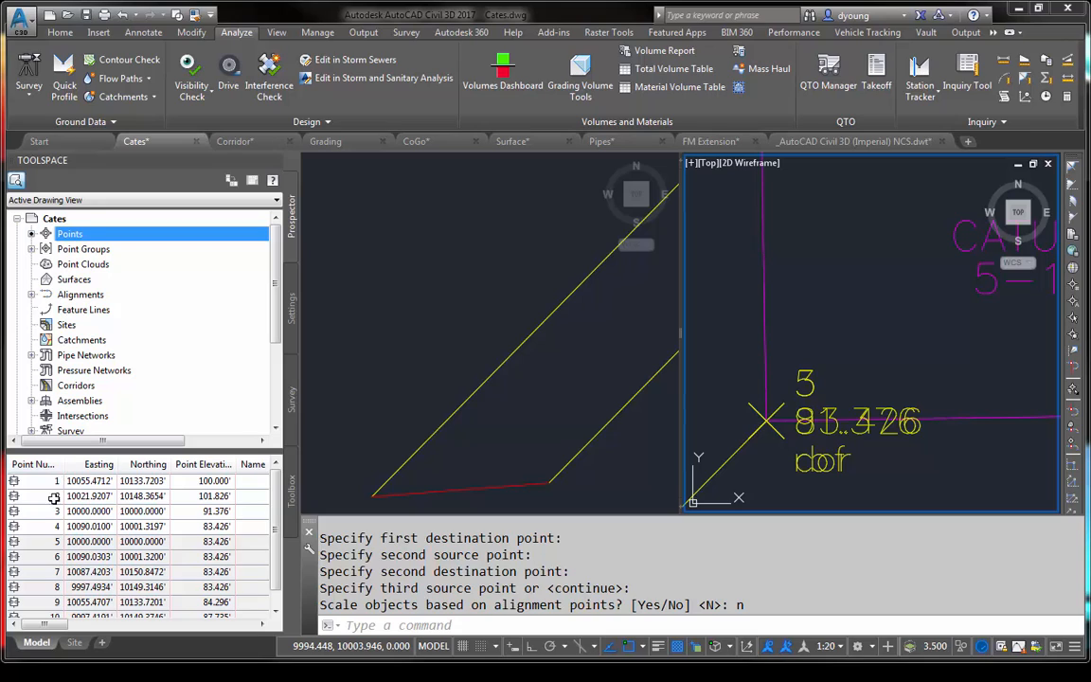
left_click(27, 511)
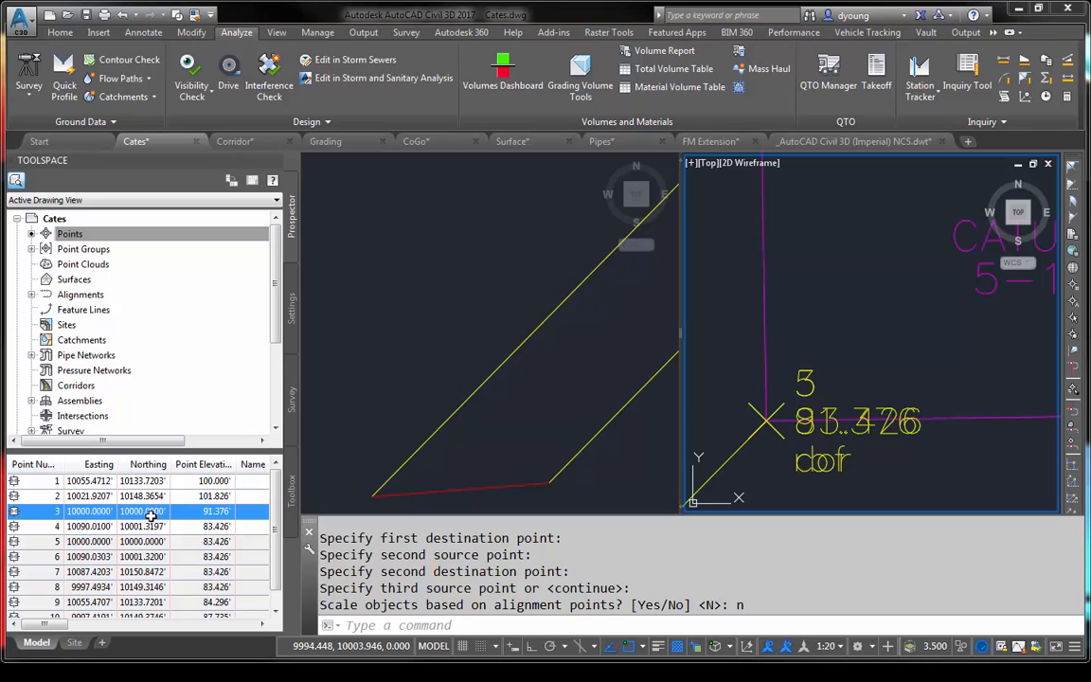
left_click(34, 542)
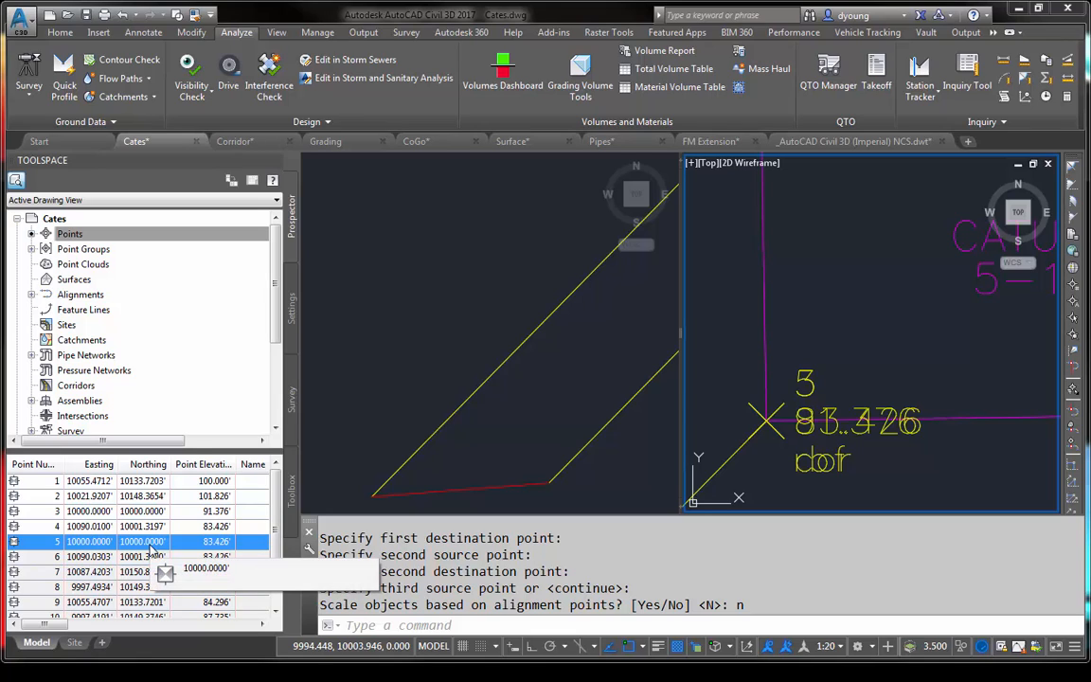
- Check the coordinates stored for points 1 to 4 among the survey points of the Cates survey database
left_click(290, 393)
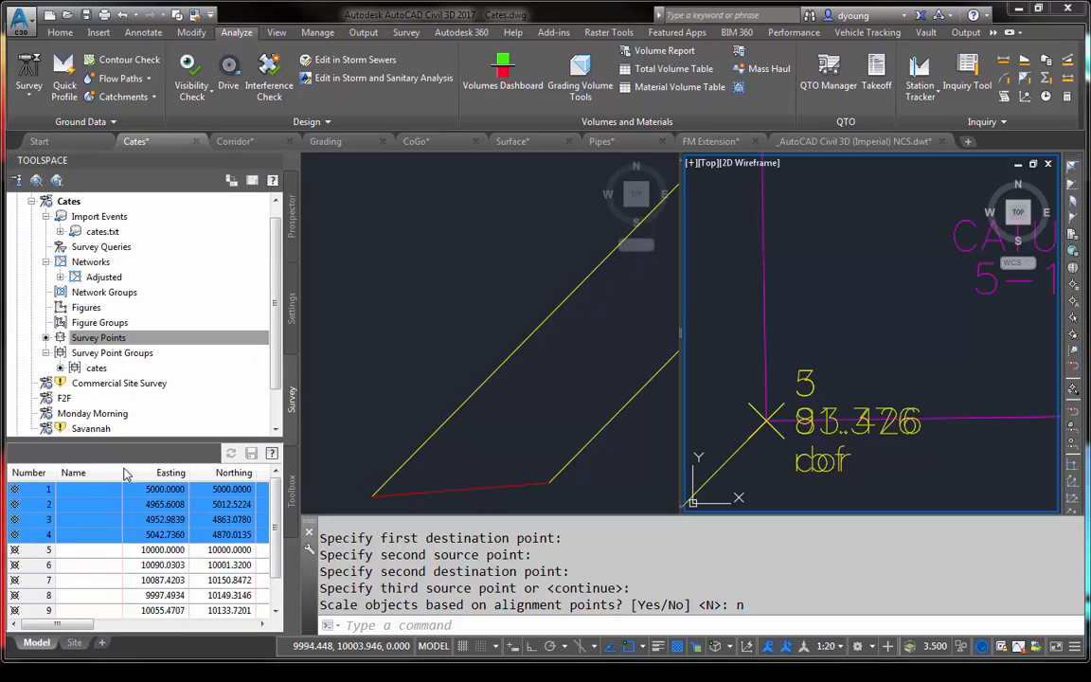
mouse_move(192, 543)
right_click(104, 343)
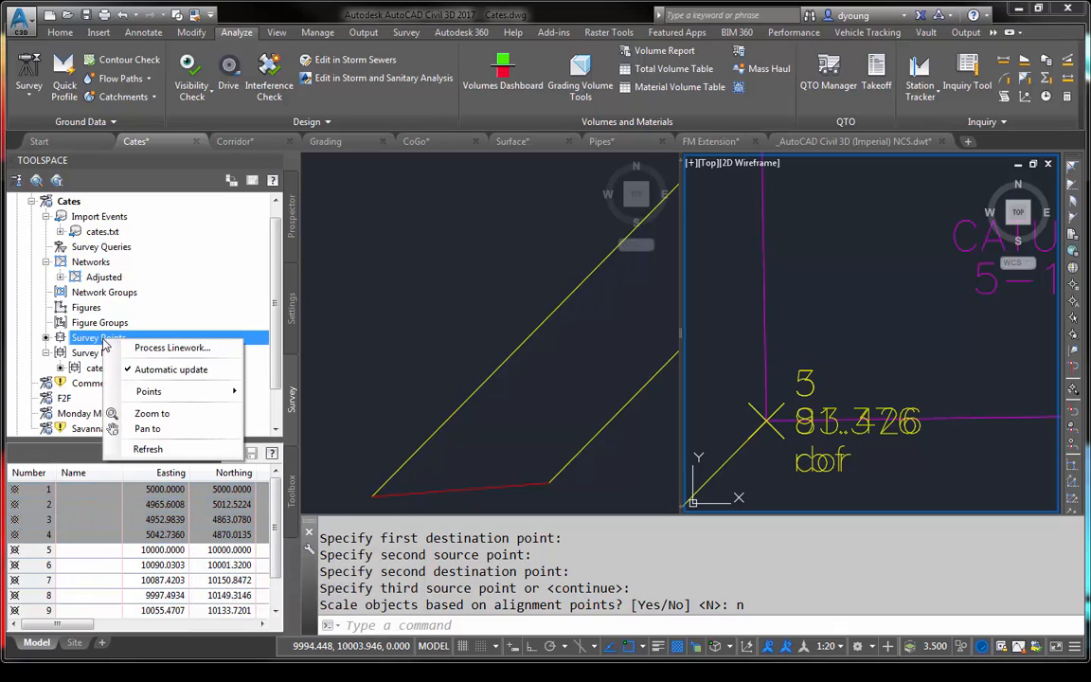
left_click(66, 489)
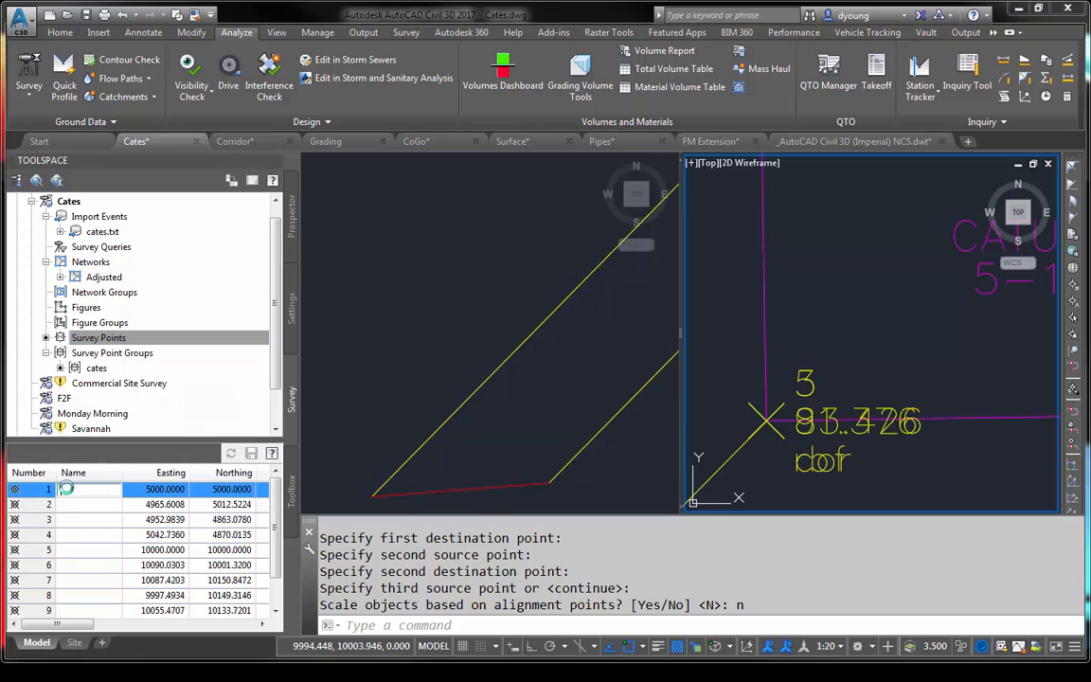
- Delete the cates.txt import event from the Cates survey database
right_click(110, 234)
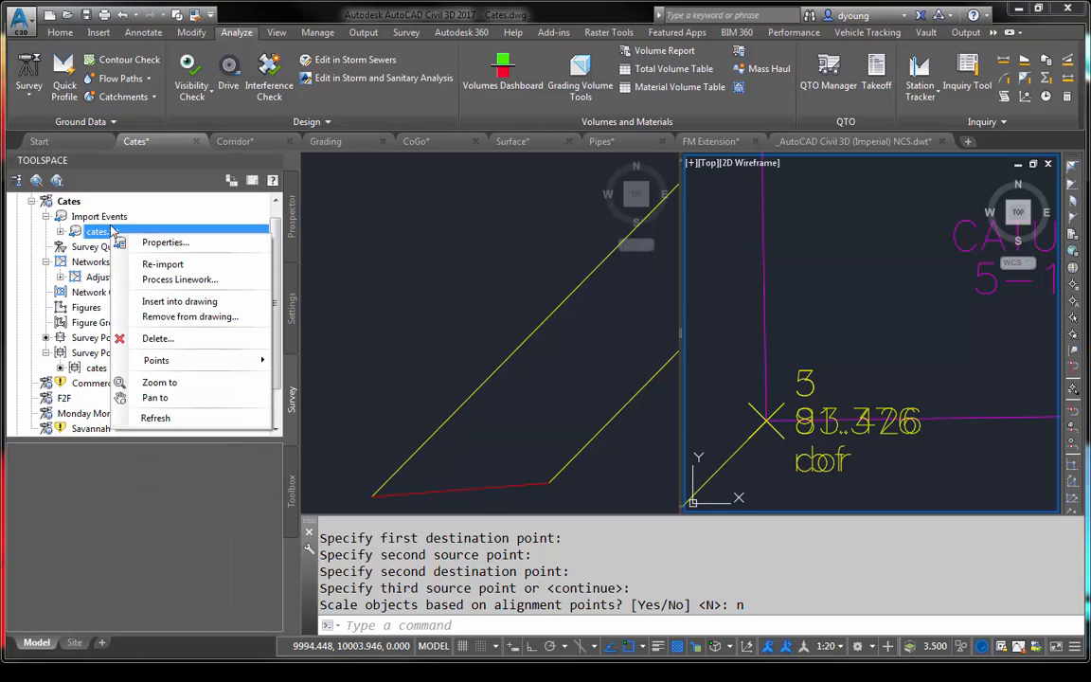
left_click(170, 338)
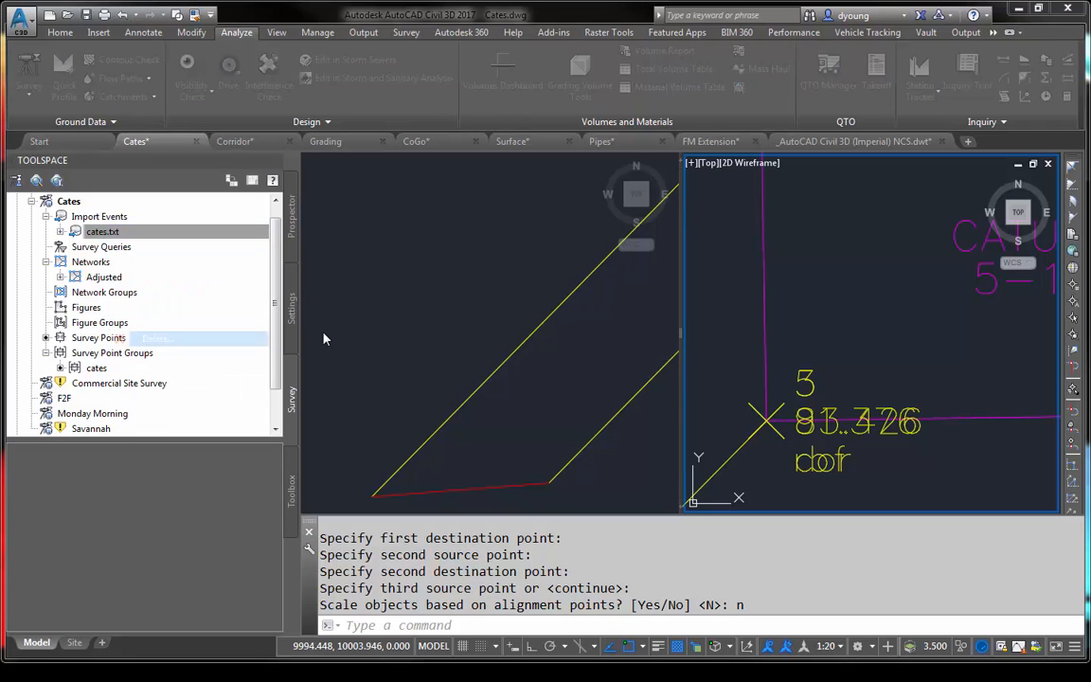
left_click(569, 378)
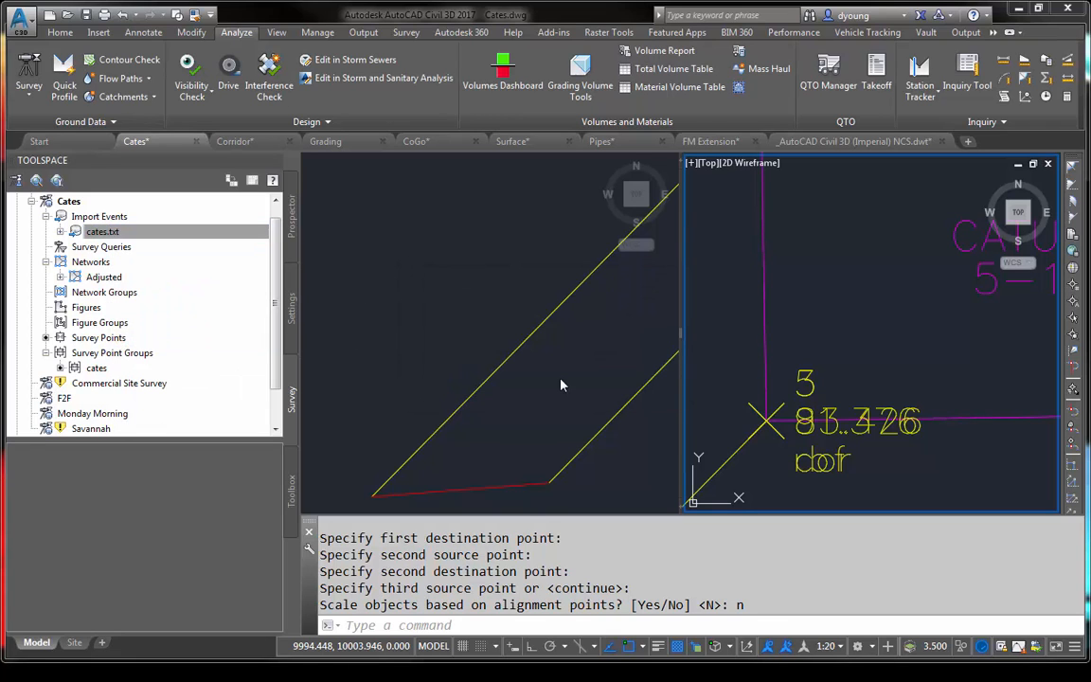
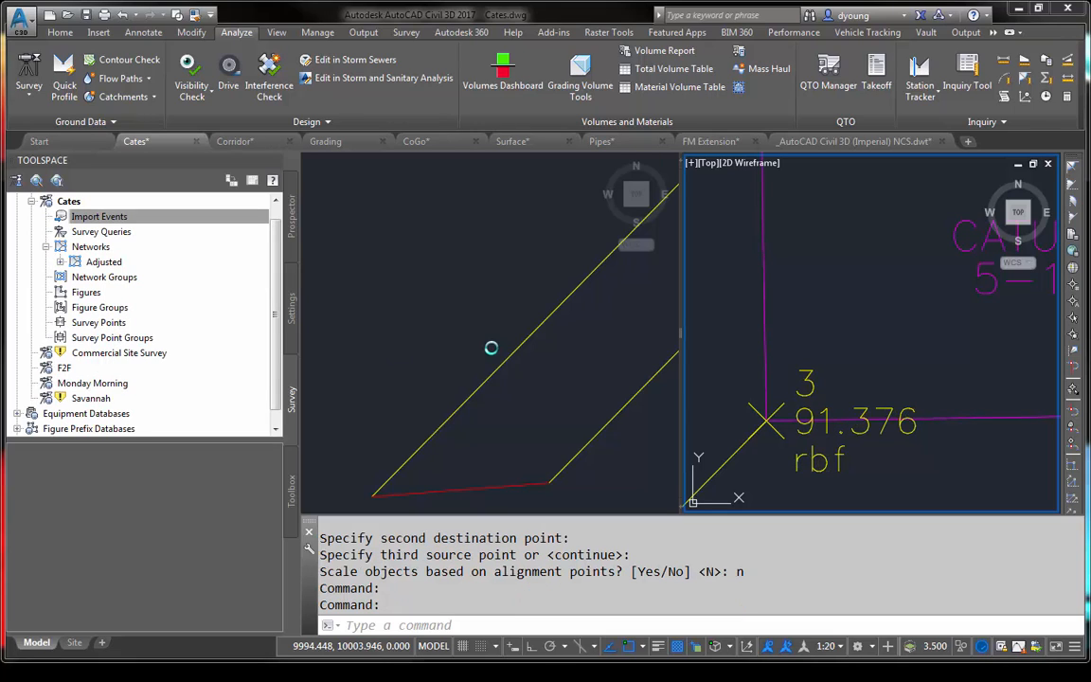
- Check the Cates survey database for remaining survey points and point groups, and expand its Adjusted network
left_click(104, 323)
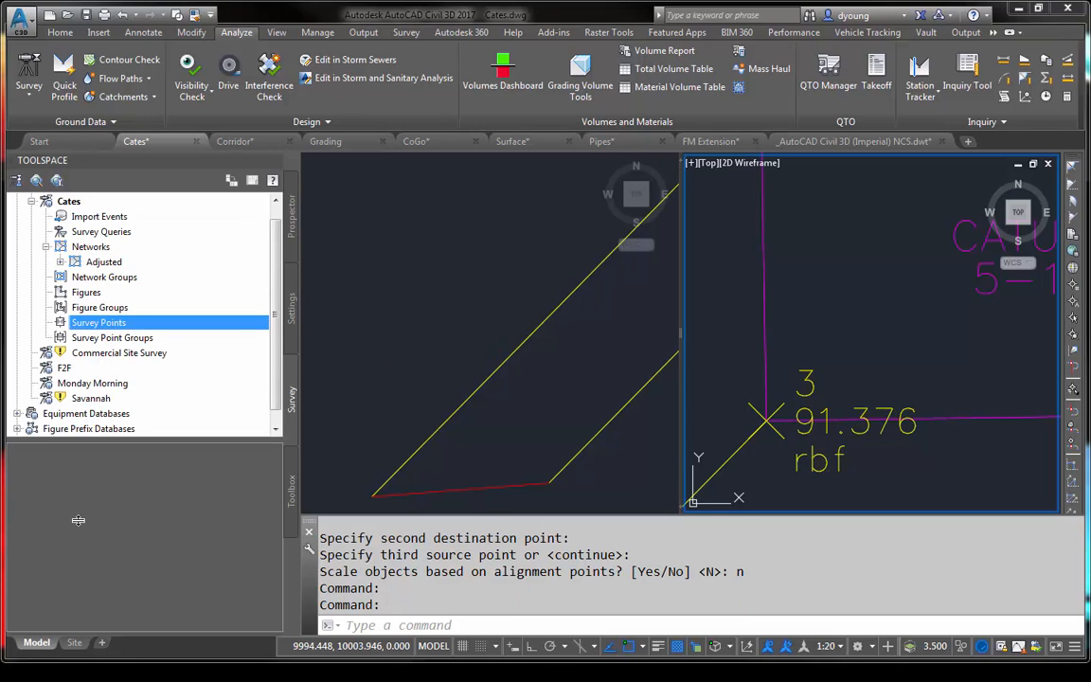
left_click(106, 338)
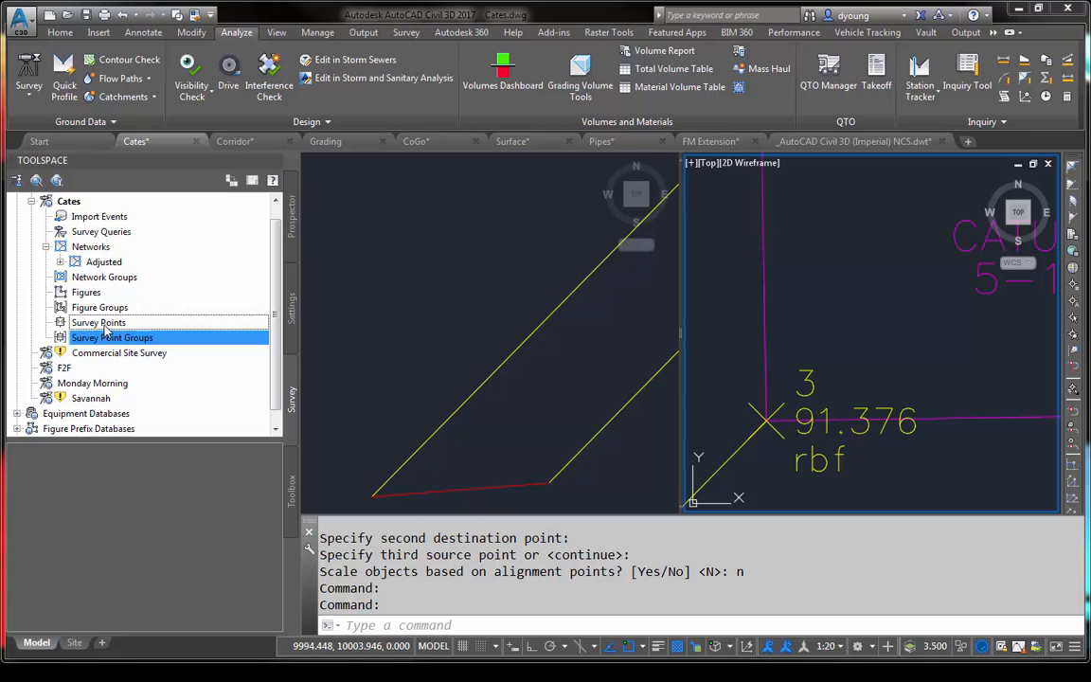
left_click(105, 323)
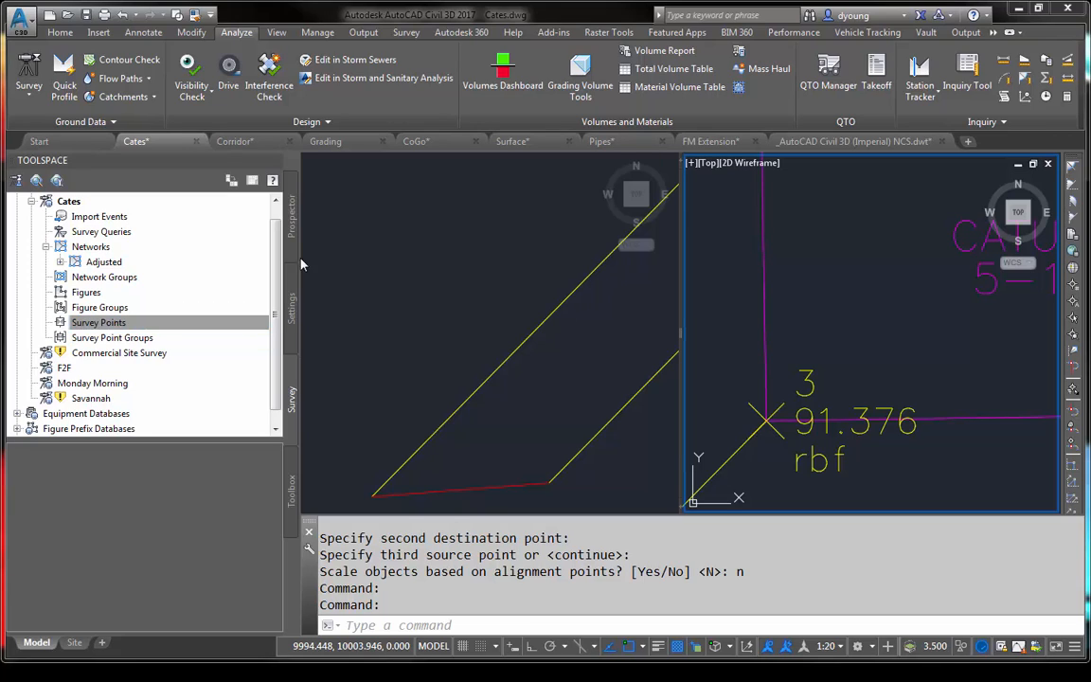
left_click(91, 247)
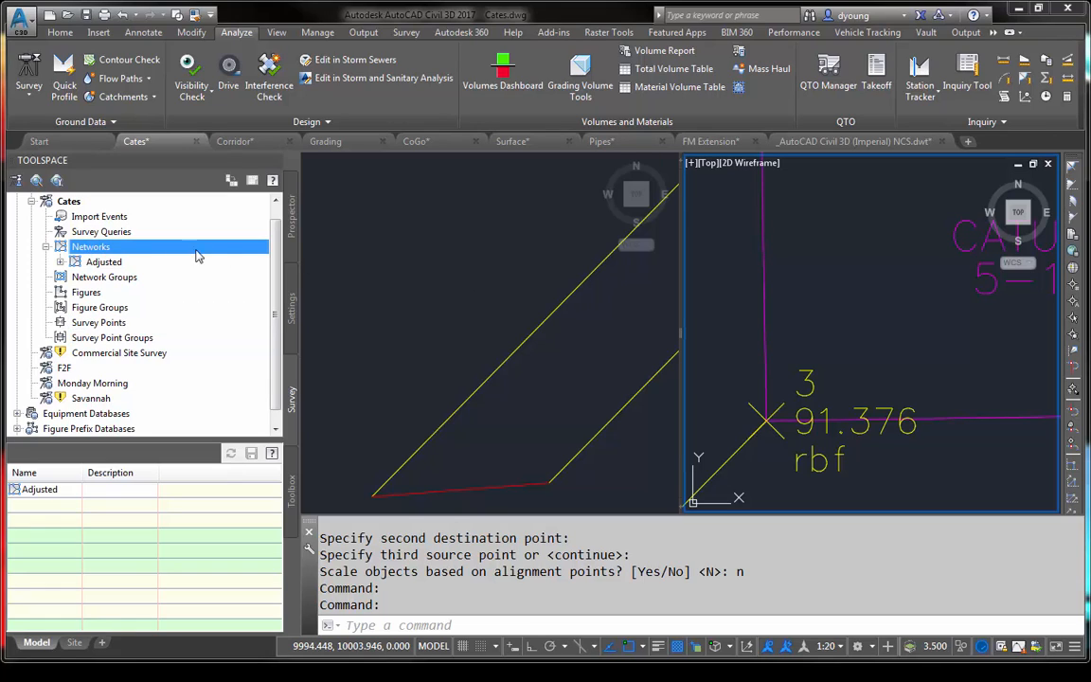
double_click(103, 264)
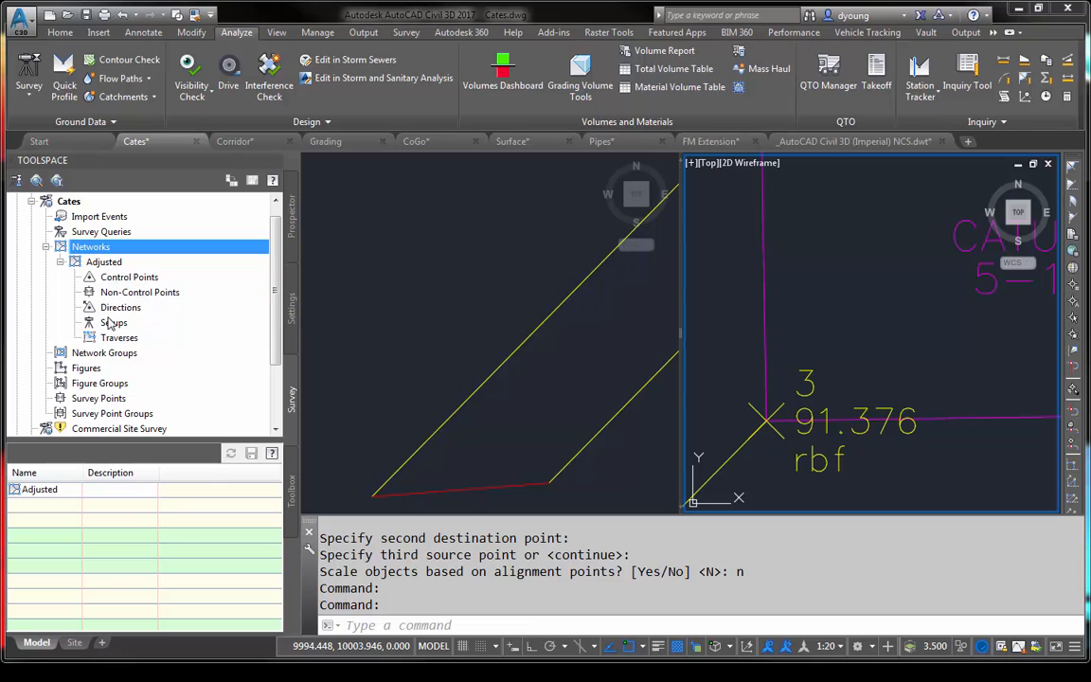
- Look through the commands for the Adjusted network, non-control points, import events and Networks for a way to bring in the drawing's points
right_click(104, 263)
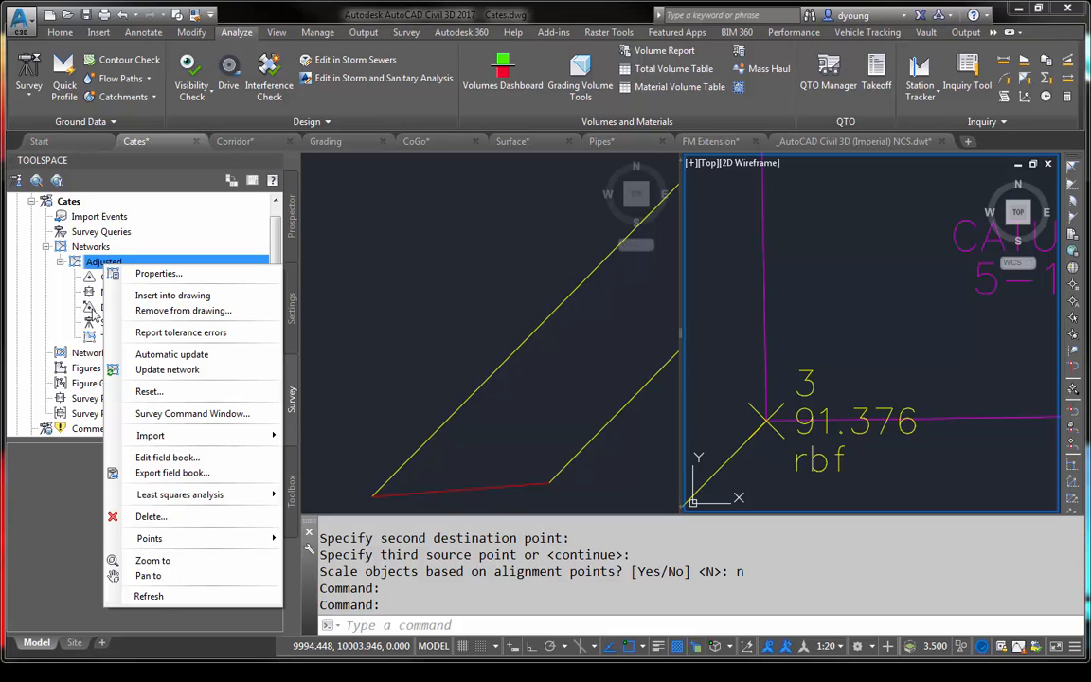
left_click(91, 306)
right_click(141, 293)
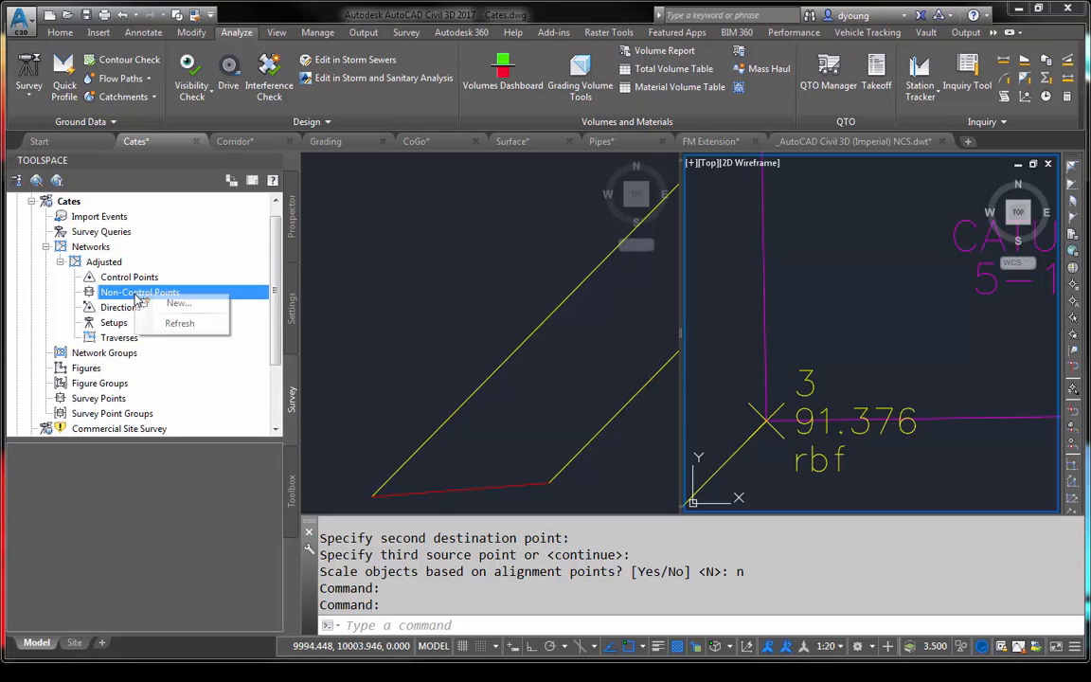
right_click(107, 265)
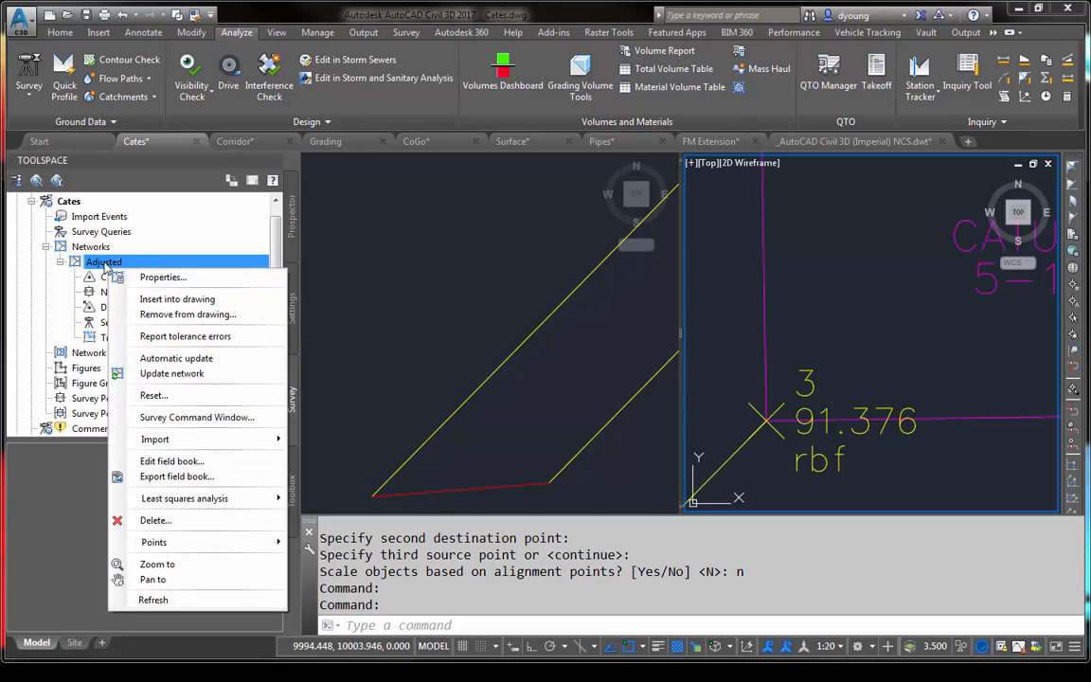
mouse_move(171, 553)
left_click(352, 245)
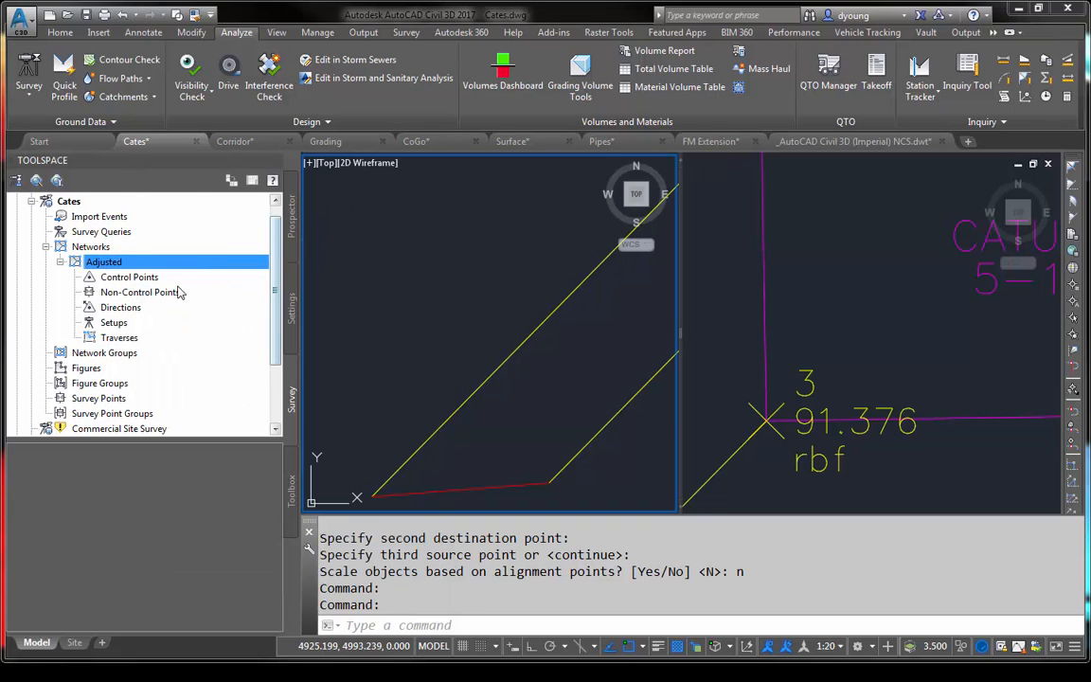
right_click(95, 248)
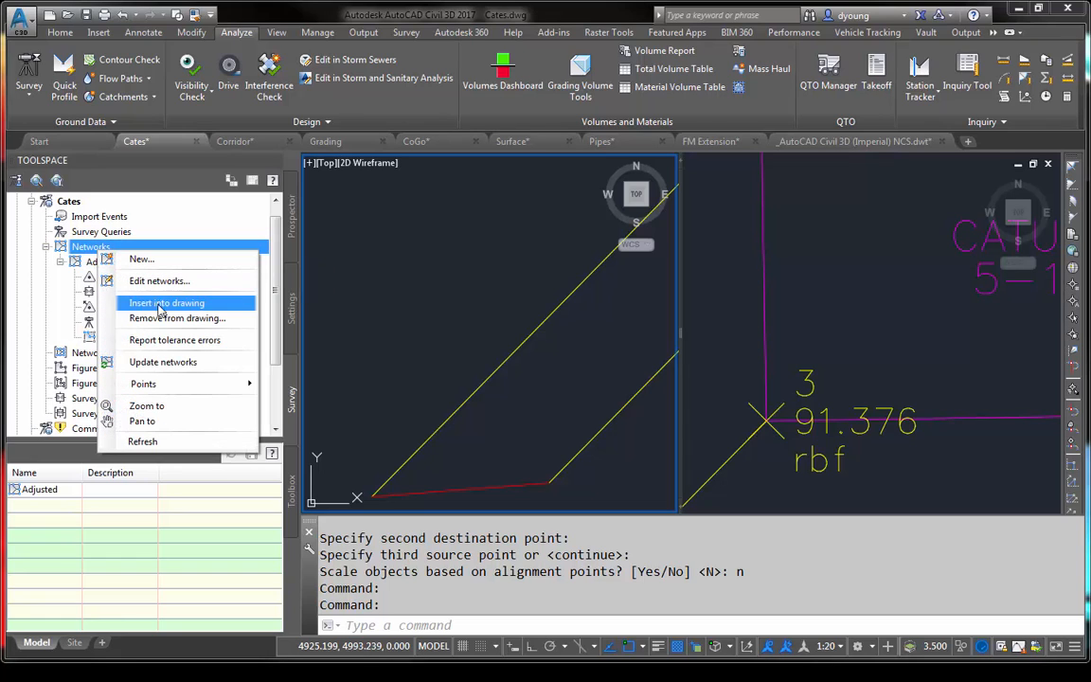
mouse_move(147, 388)
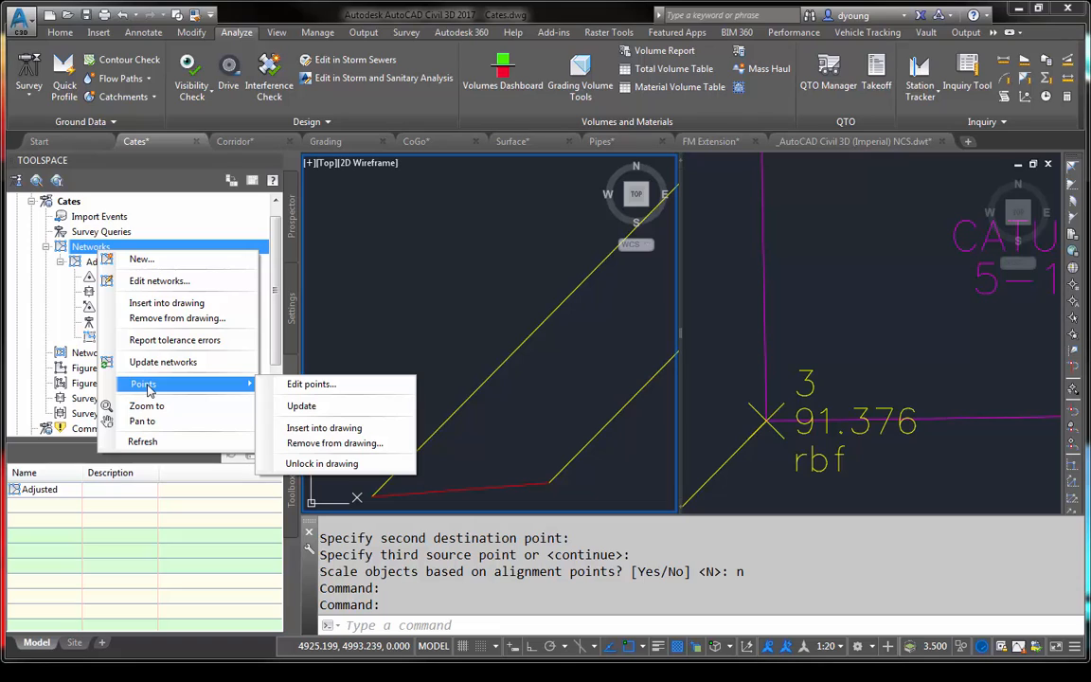
left_click(81, 260)
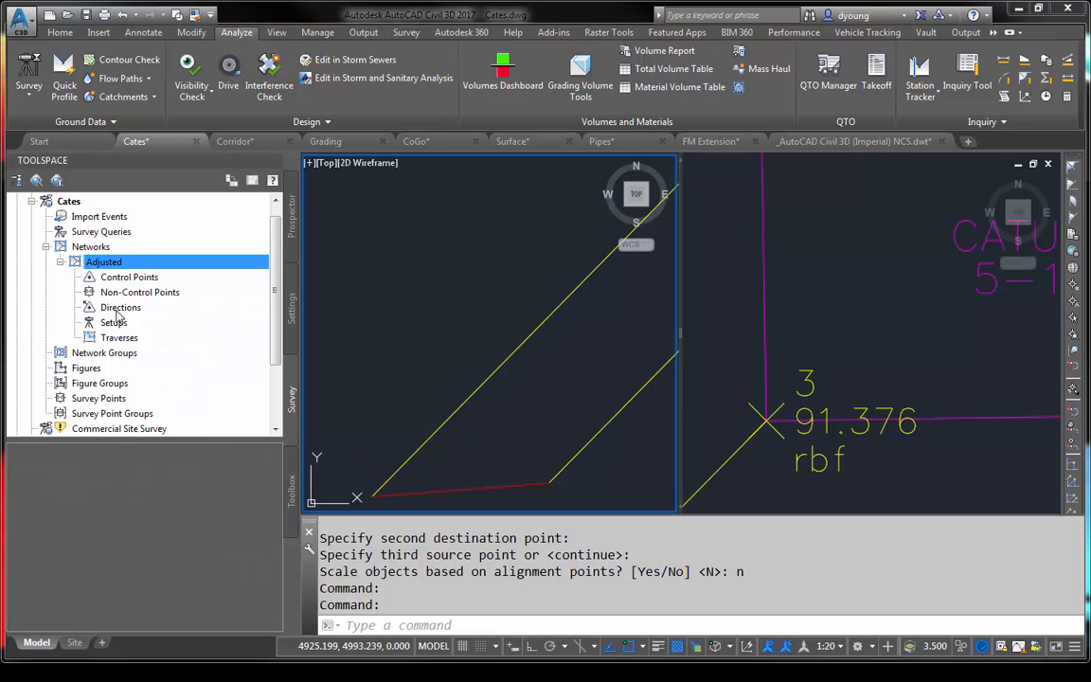
left_click(124, 291)
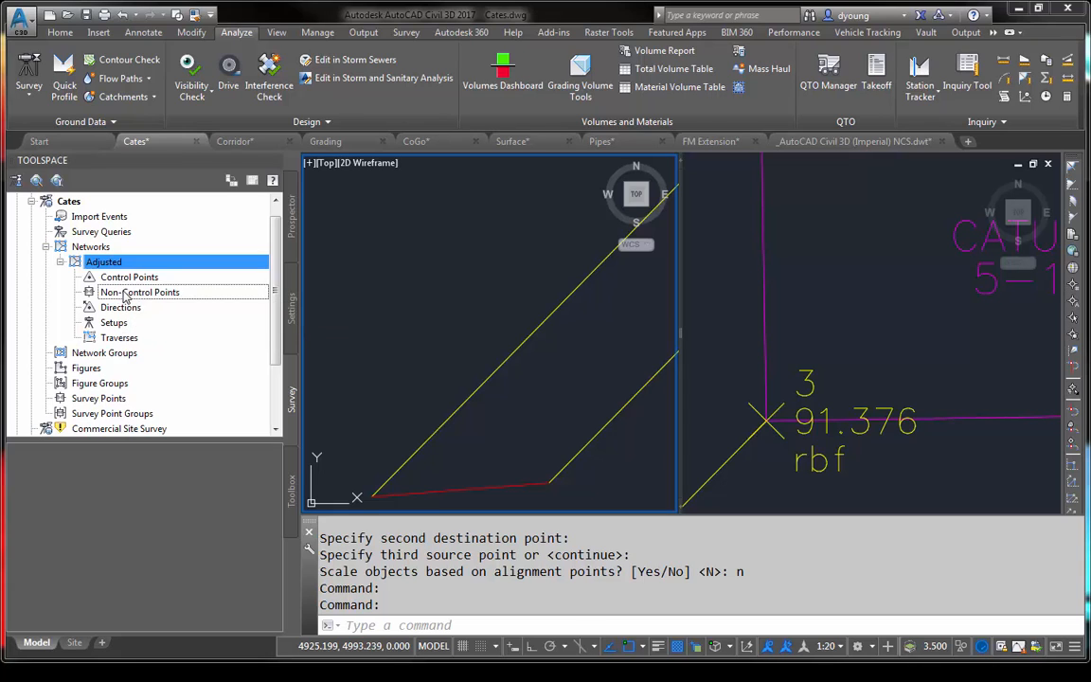
right_click(124, 292)
left_click(109, 265)
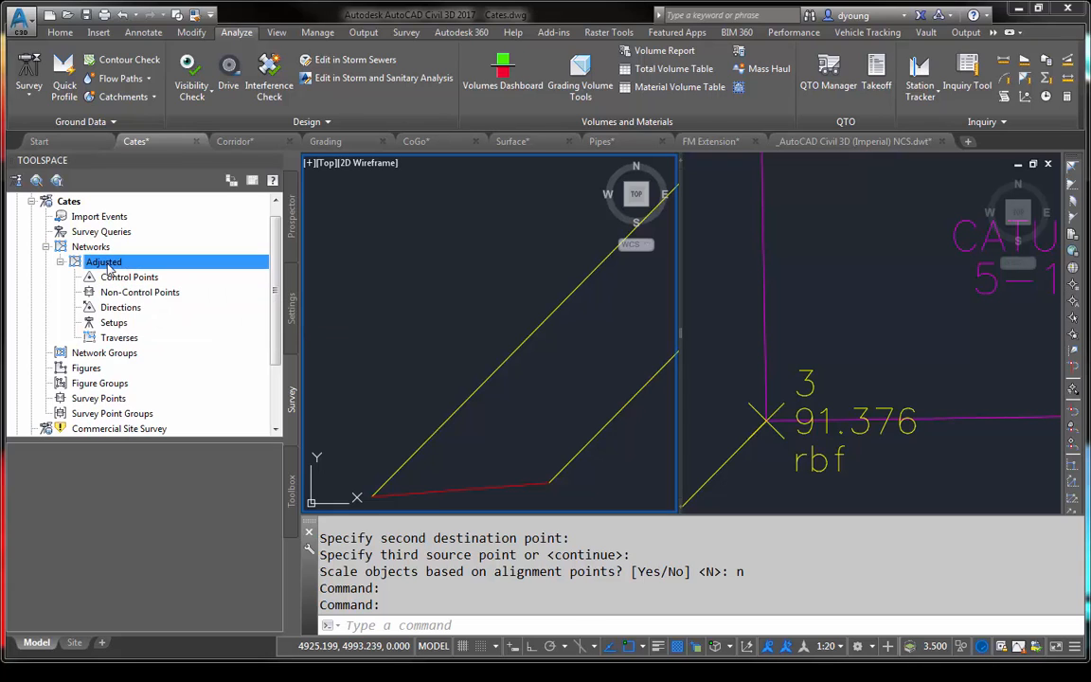
right_click(109, 266)
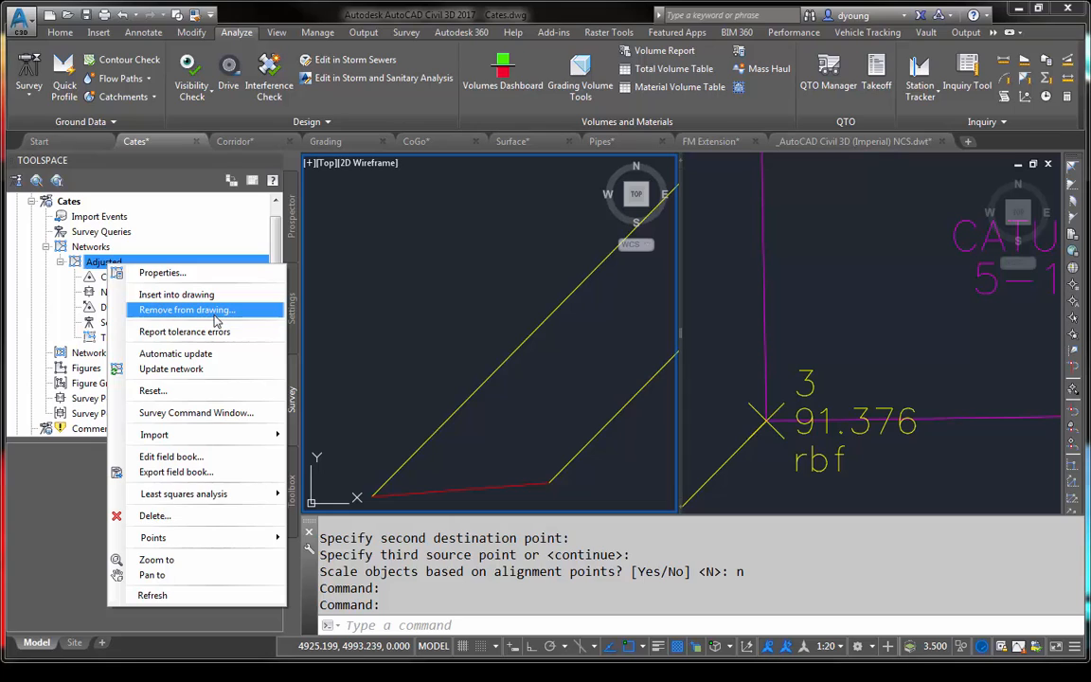
left_click(107, 218)
right_click(107, 218)
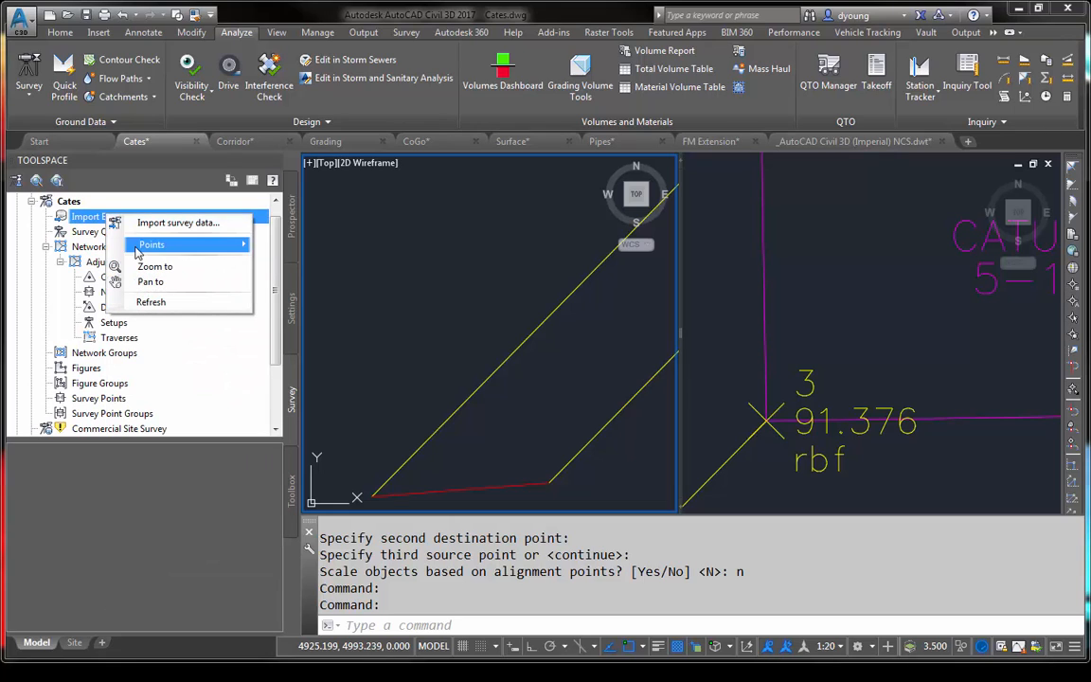
mouse_move(139, 246)
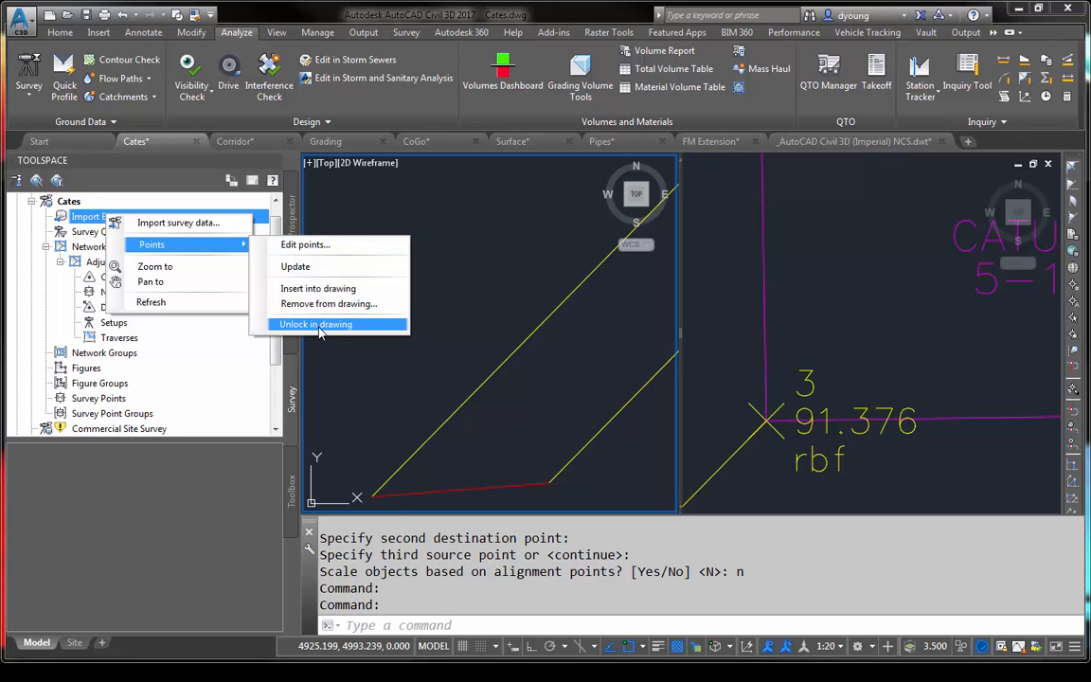
left_click(79, 220)
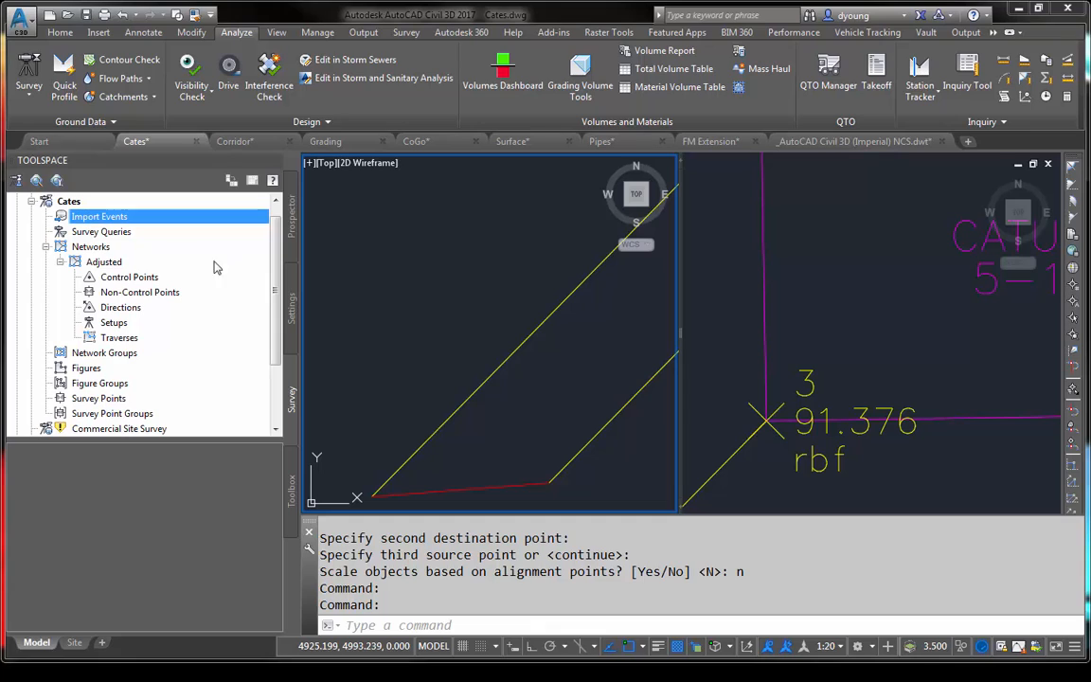
right_click(91, 249)
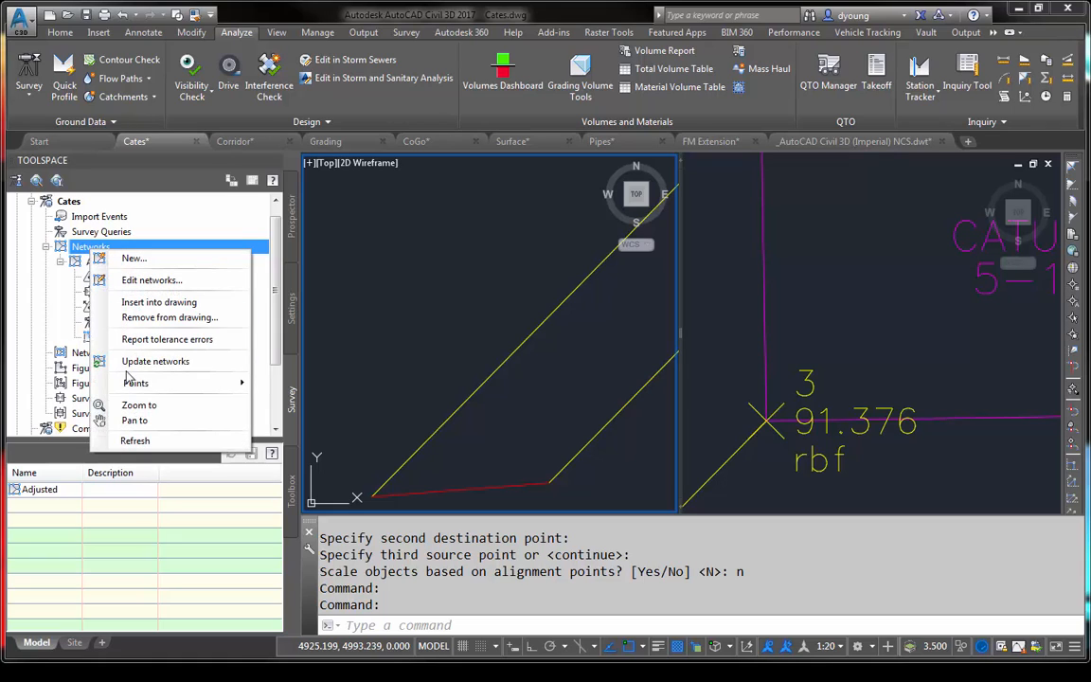
mouse_move(218, 384)
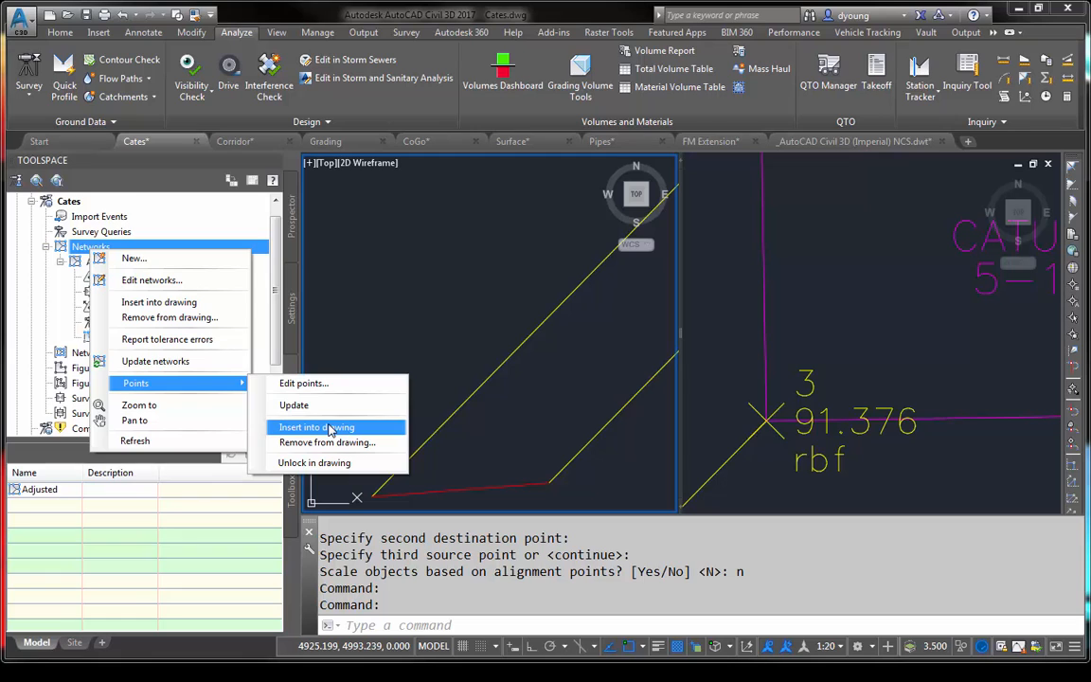
left_click(484, 323)
- Import all points from the drawing into the Adjusted network as non-control points, with Cates.dwg as the import event name
right_click(98, 265)
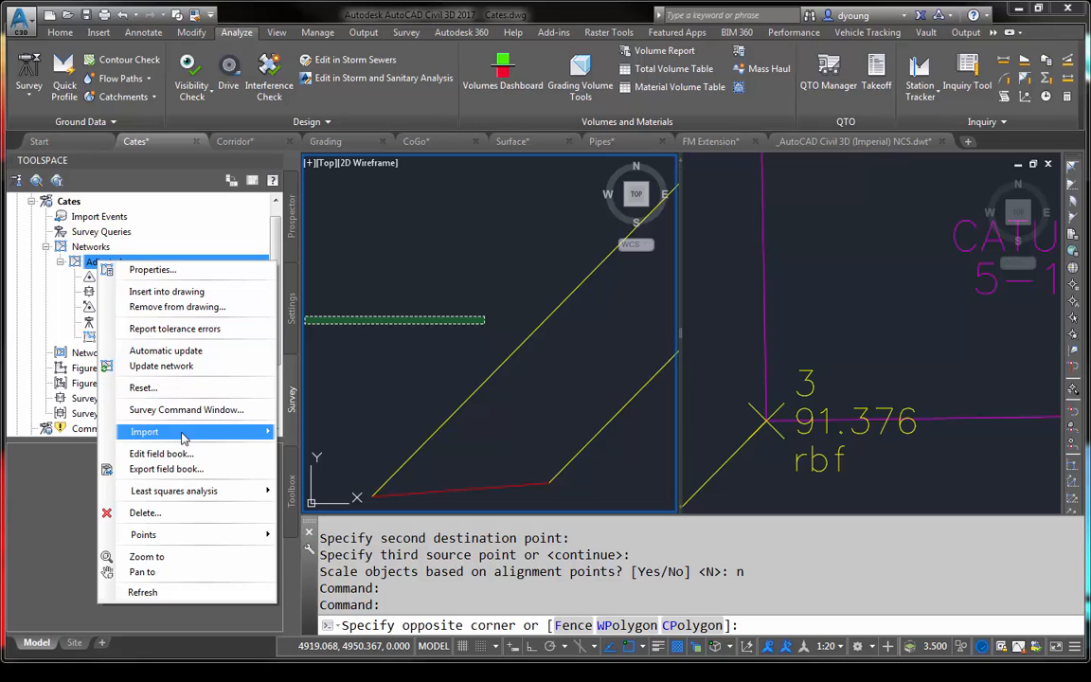
mouse_move(183, 436)
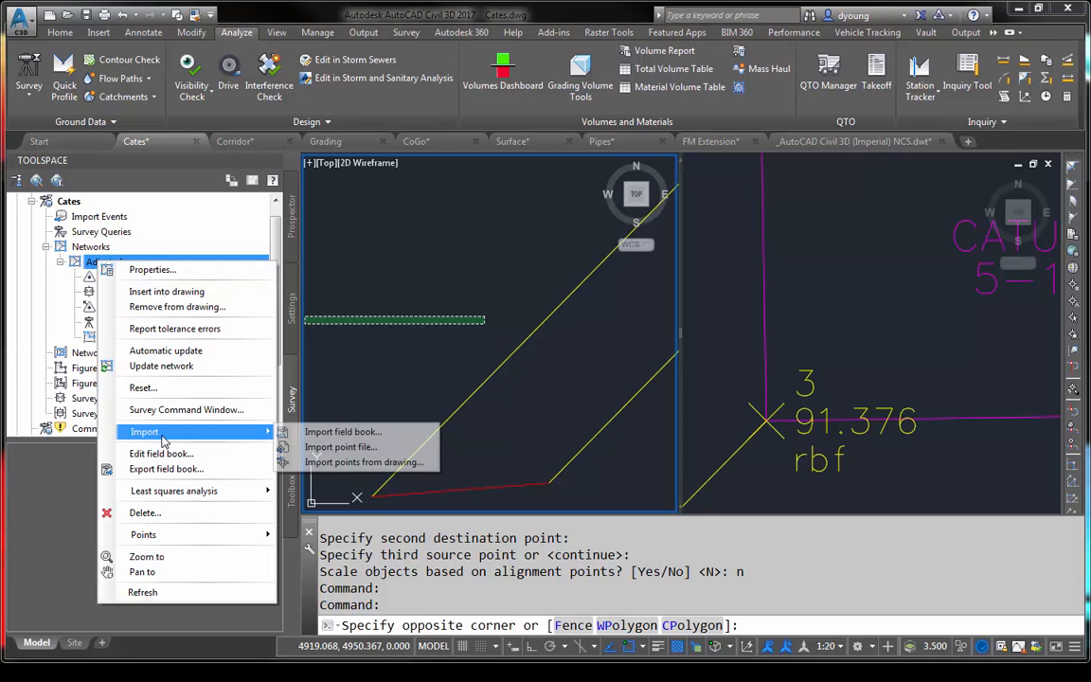
left_click(350, 463)
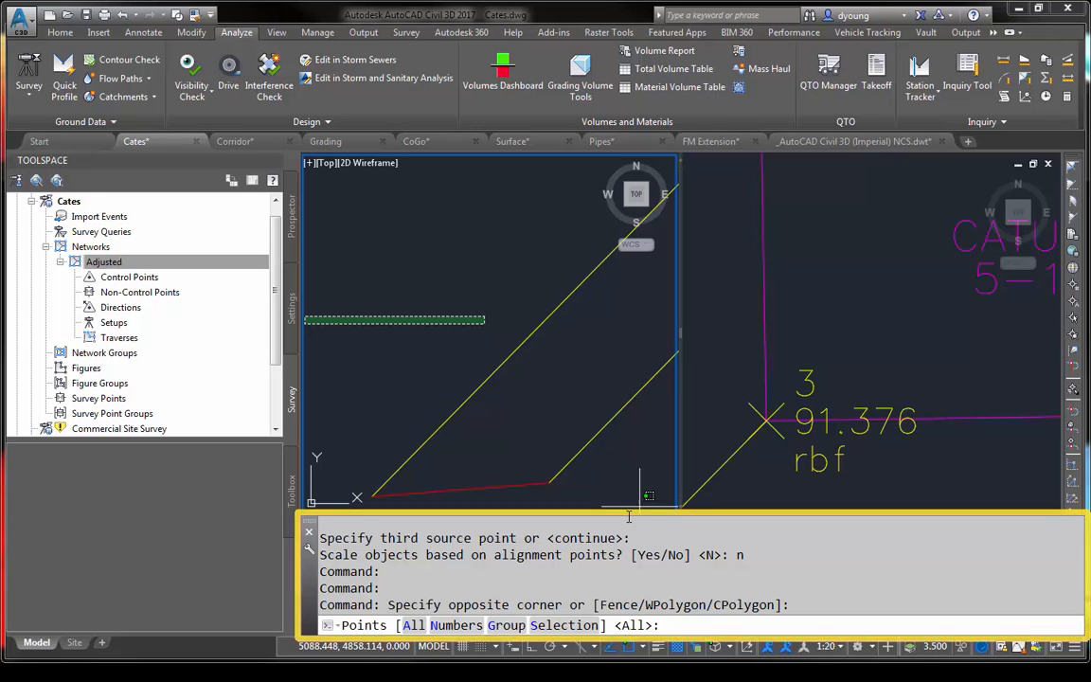
left_click(422, 628)
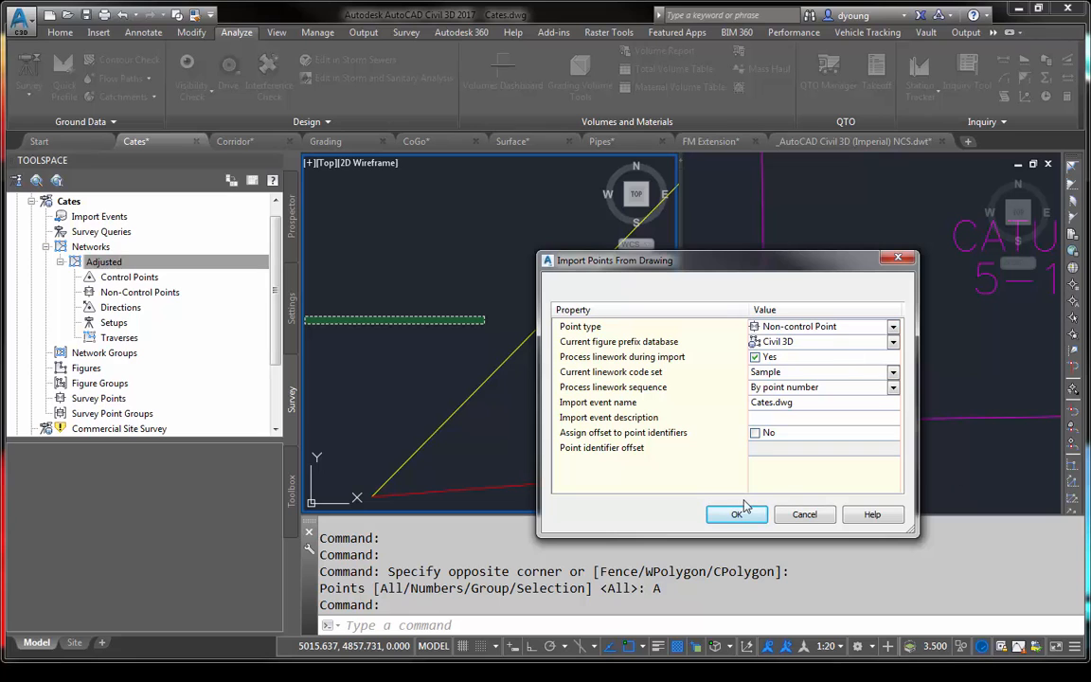
left_click(739, 516)
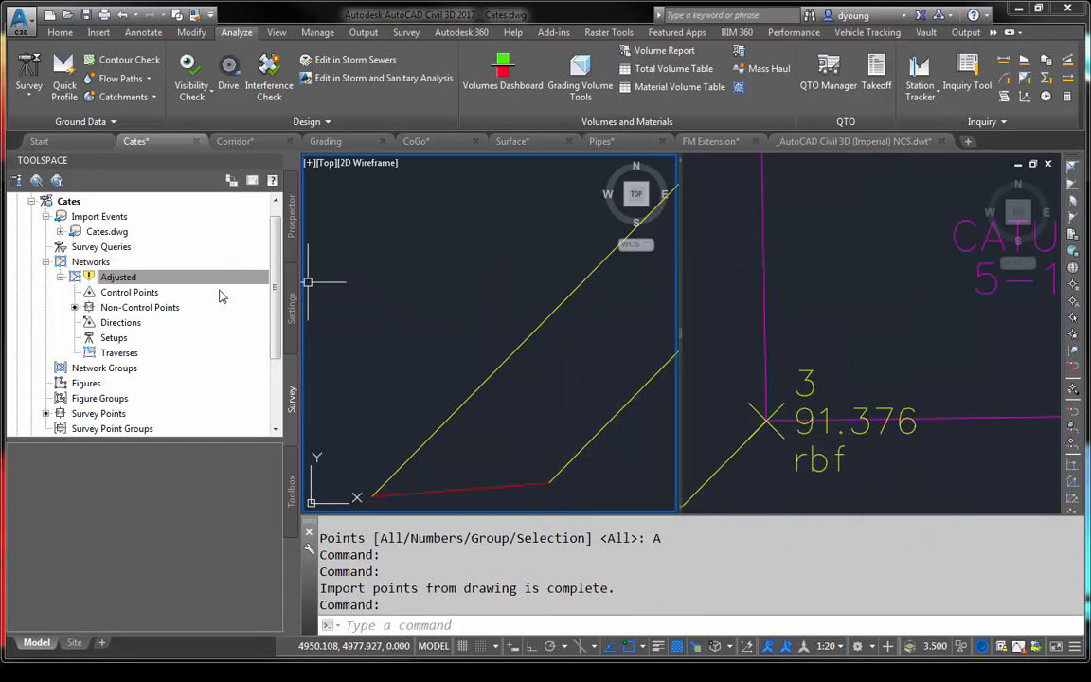
- Review the coordinates of the Adjusted network's non-control points and locate points 4 and 2 in the drawing
left_click(118, 278)
left_click(119, 308)
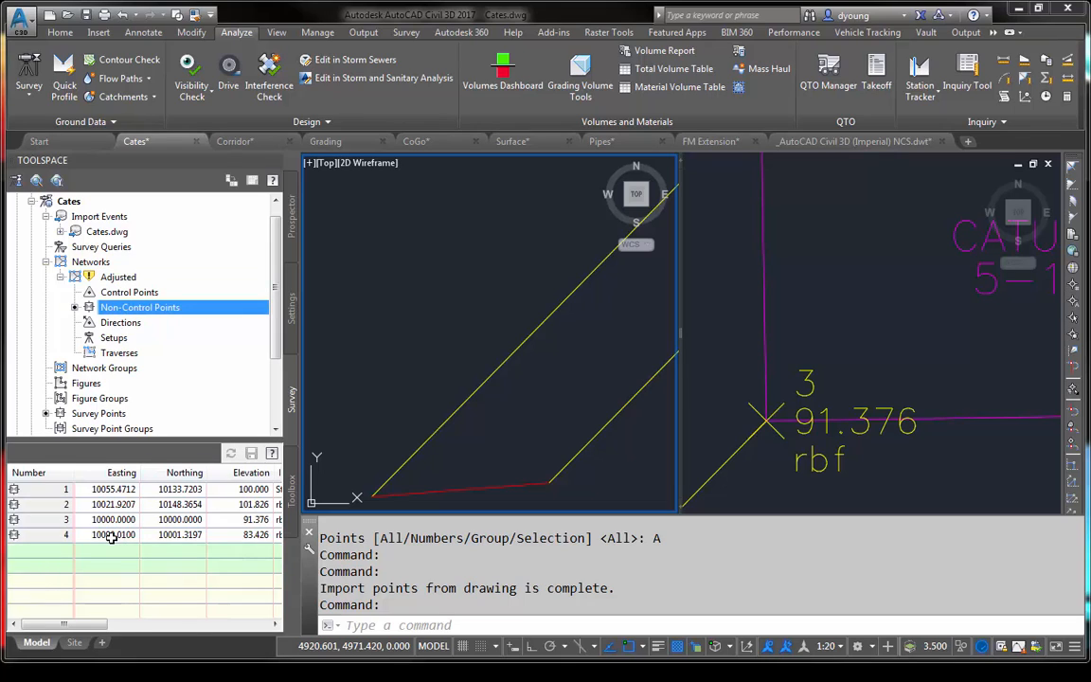
mouse_move(112, 537)
left_click(56, 538)
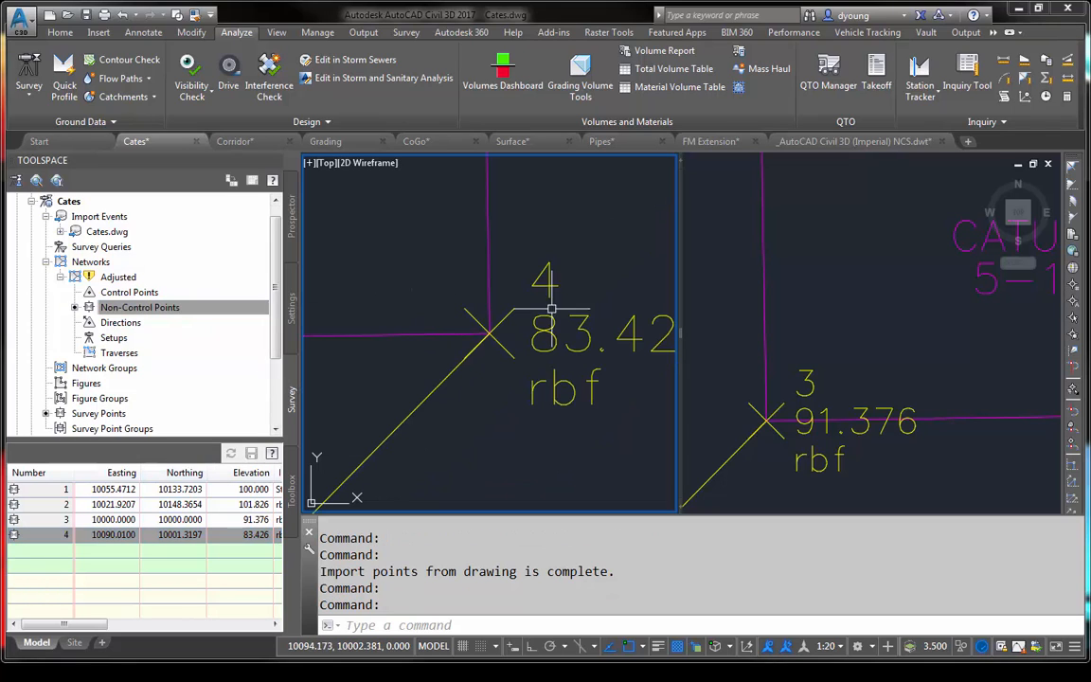
left_click(852, 304)
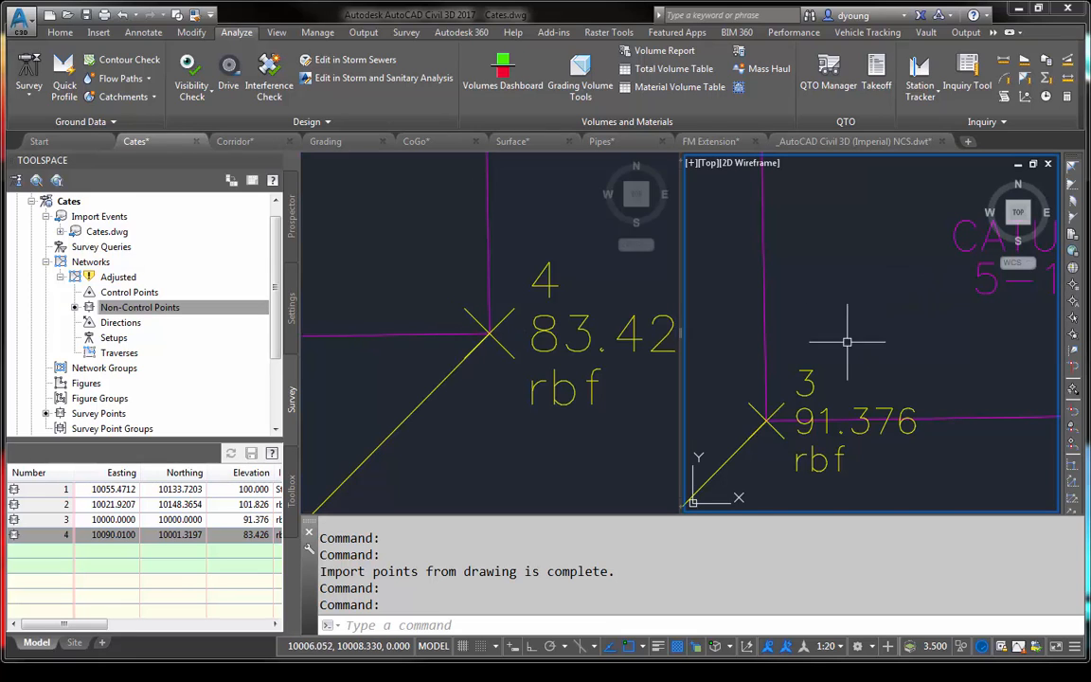
left_click(50, 503)
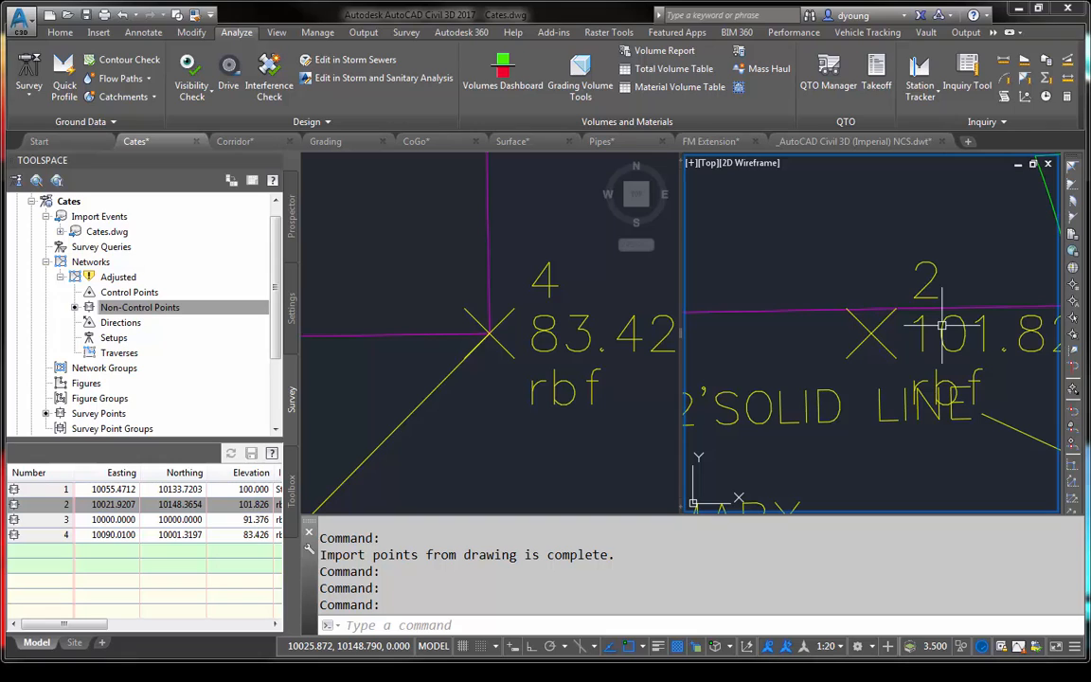
- Check the coordinates of the drawing's points in the Prospector point list and zoom to point 3
left_click(291, 223)
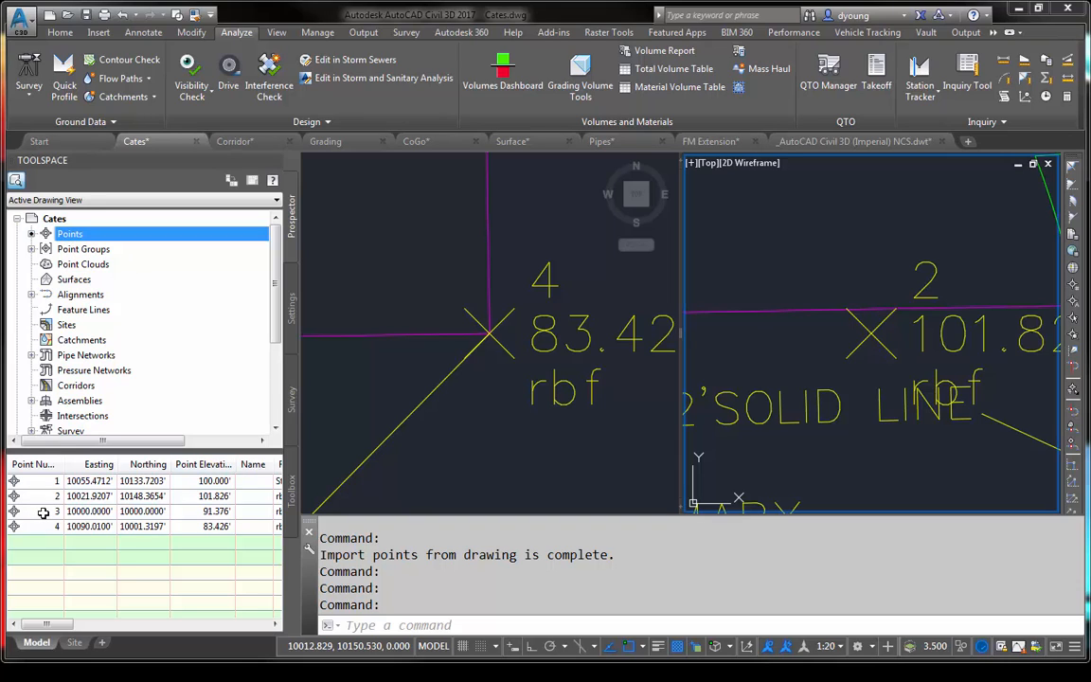
left_click(529, 421)
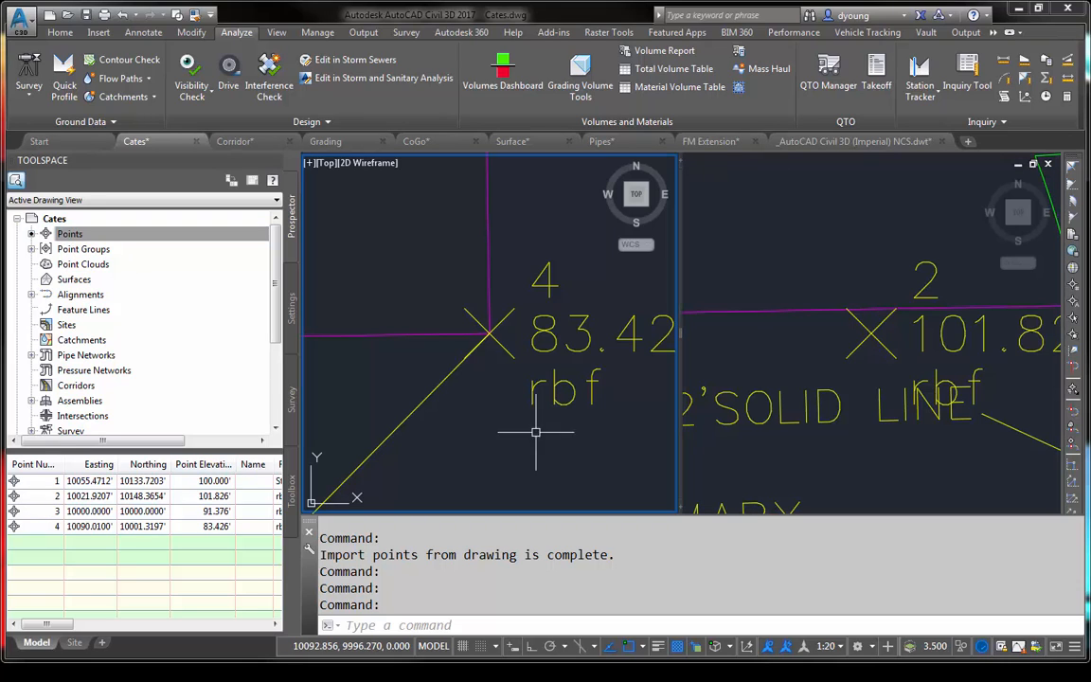
left_click(29, 512)
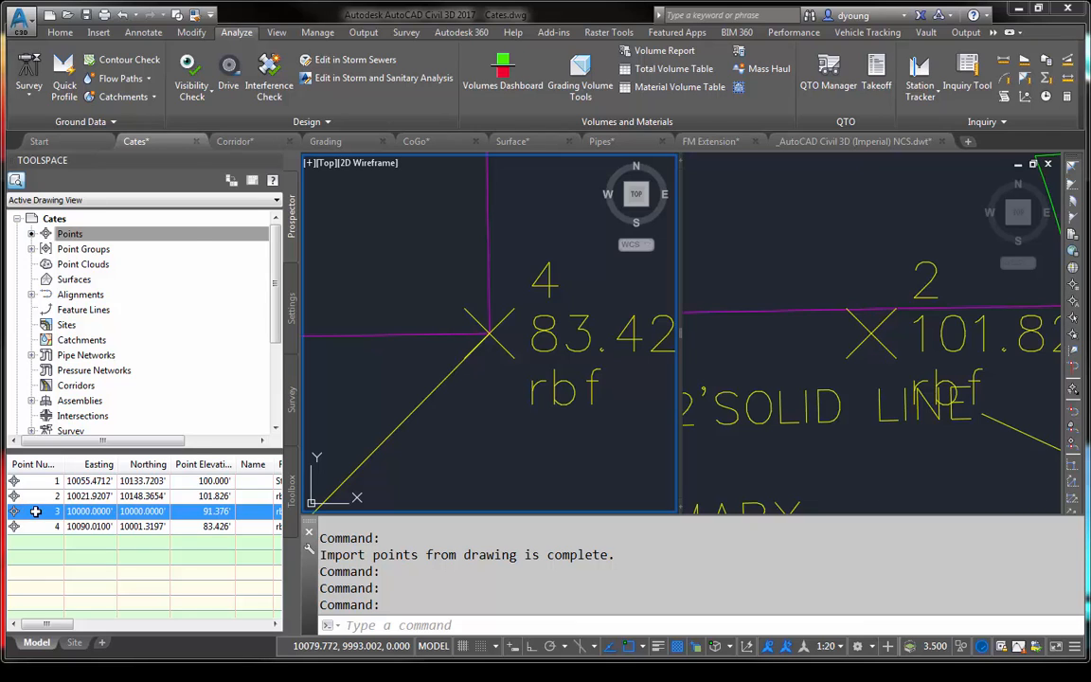
right_click(35, 512)
left_click(97, 349)
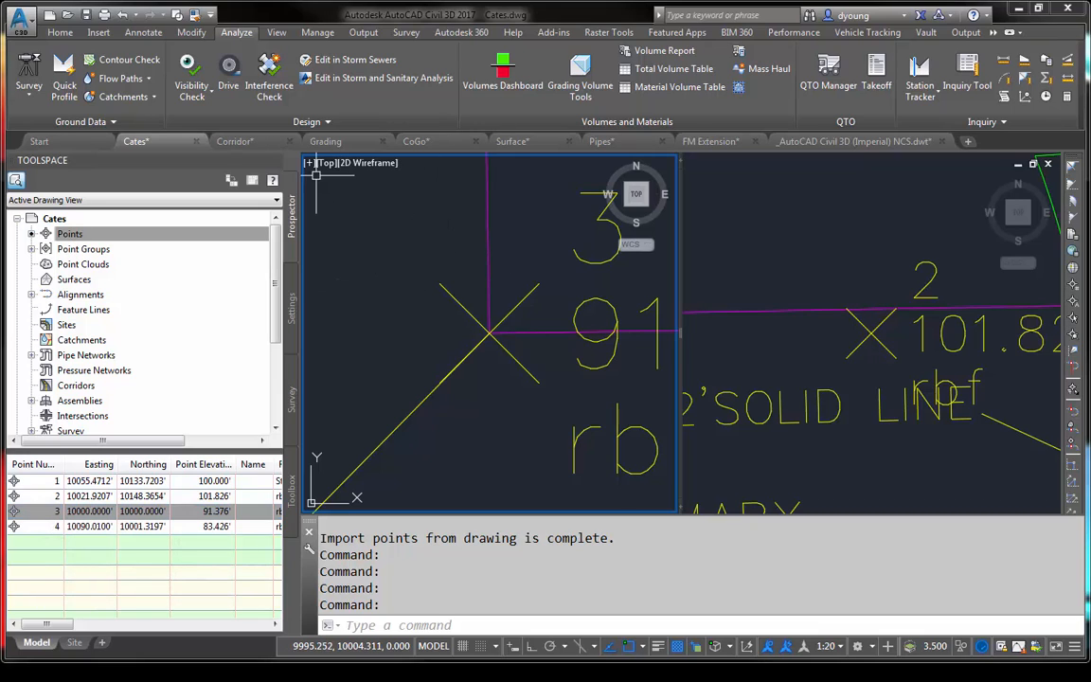
- Switch to the Corridor drawing and zoom to the ROAD B centerline alignment from the Prospector tree
left_click(234, 141)
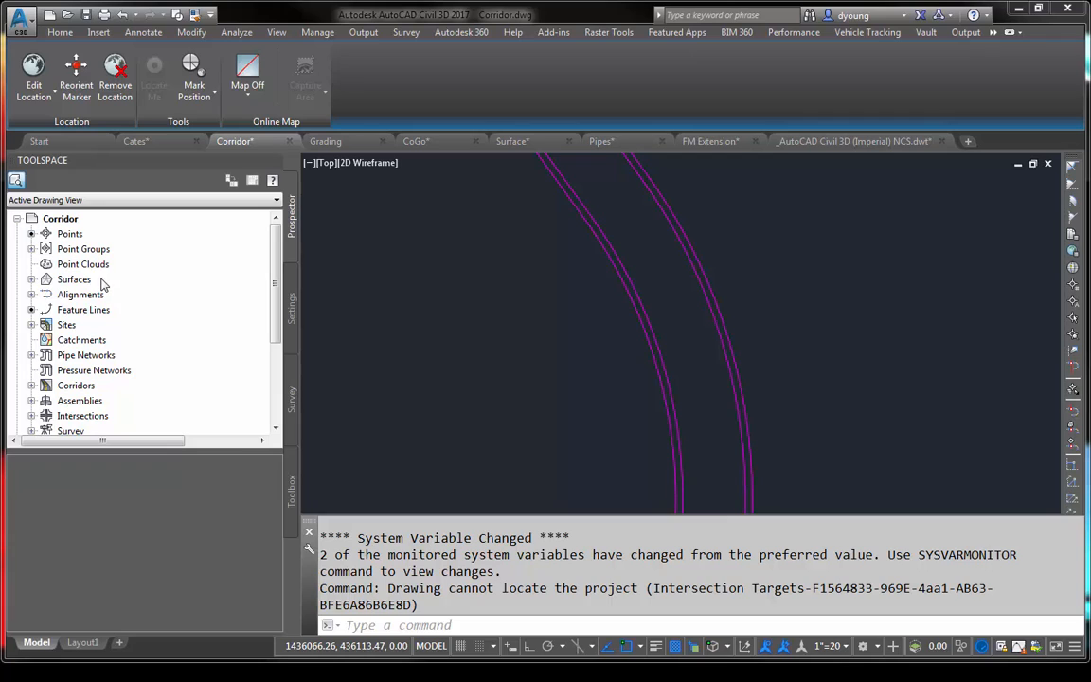
left_click(31, 295)
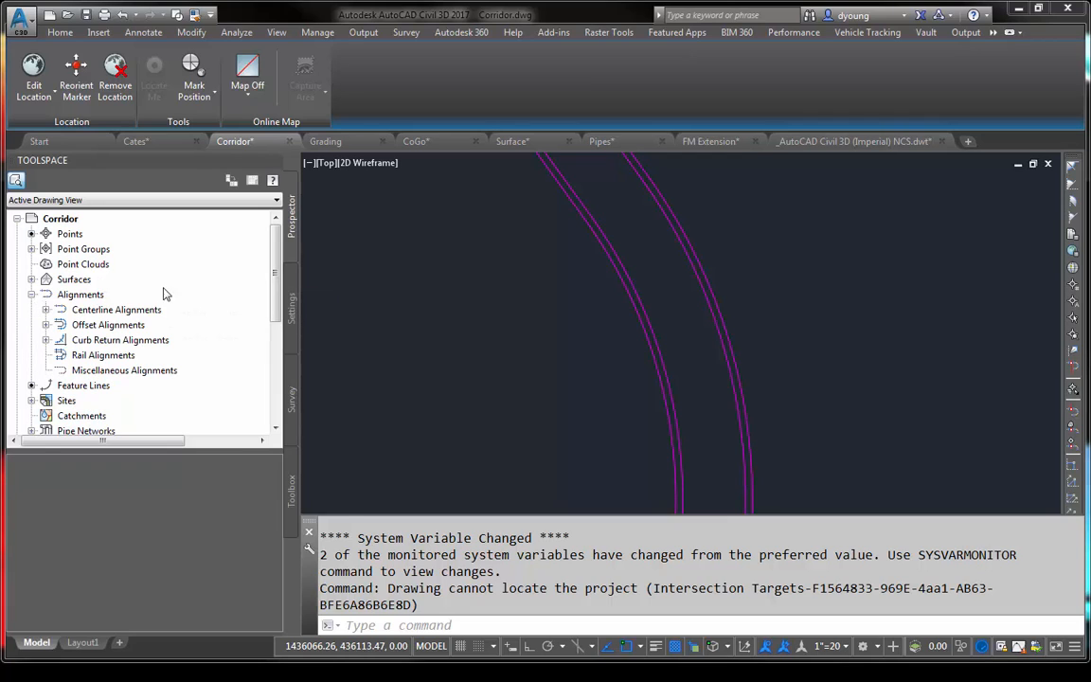
left_click(46, 310)
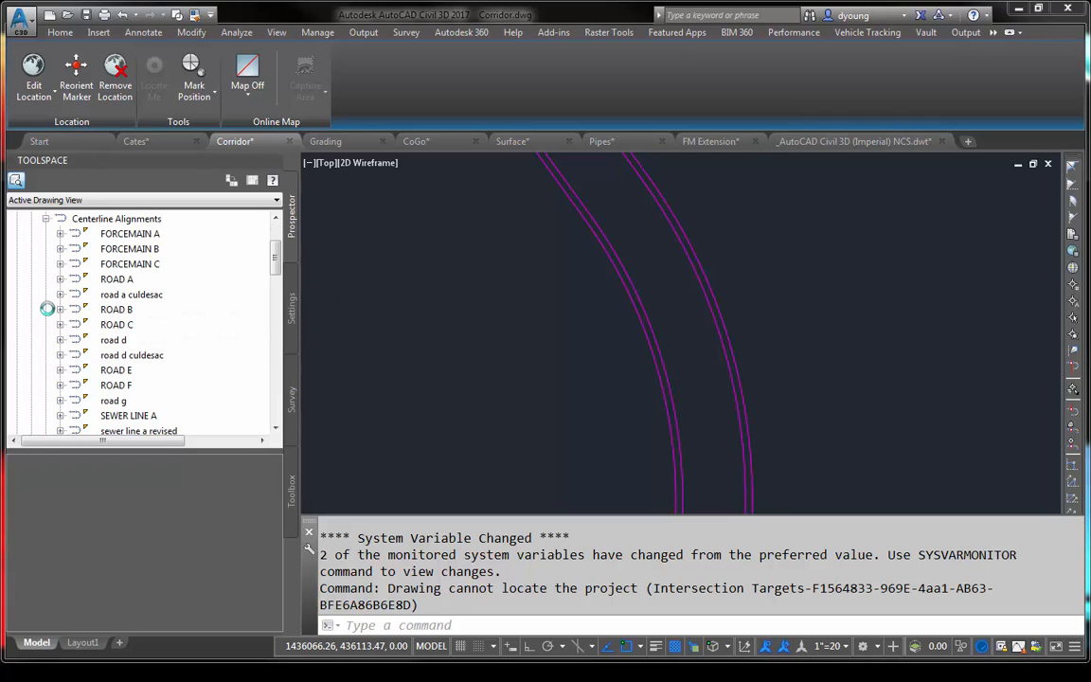
left_click(120, 312)
right_click(120, 309)
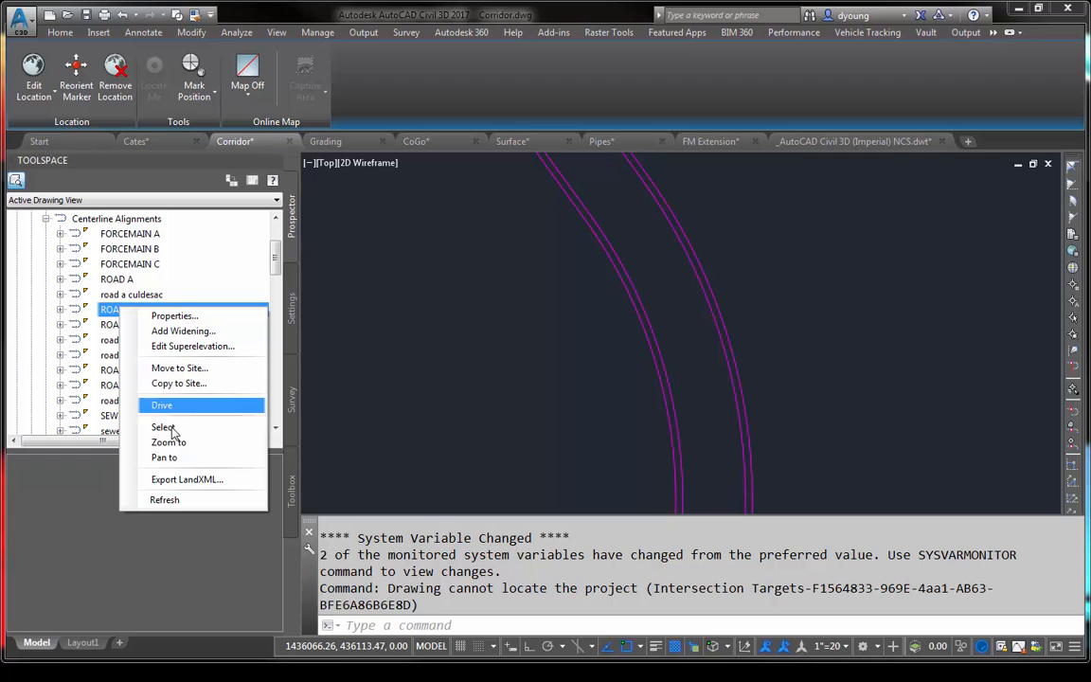
left_click(172, 443)
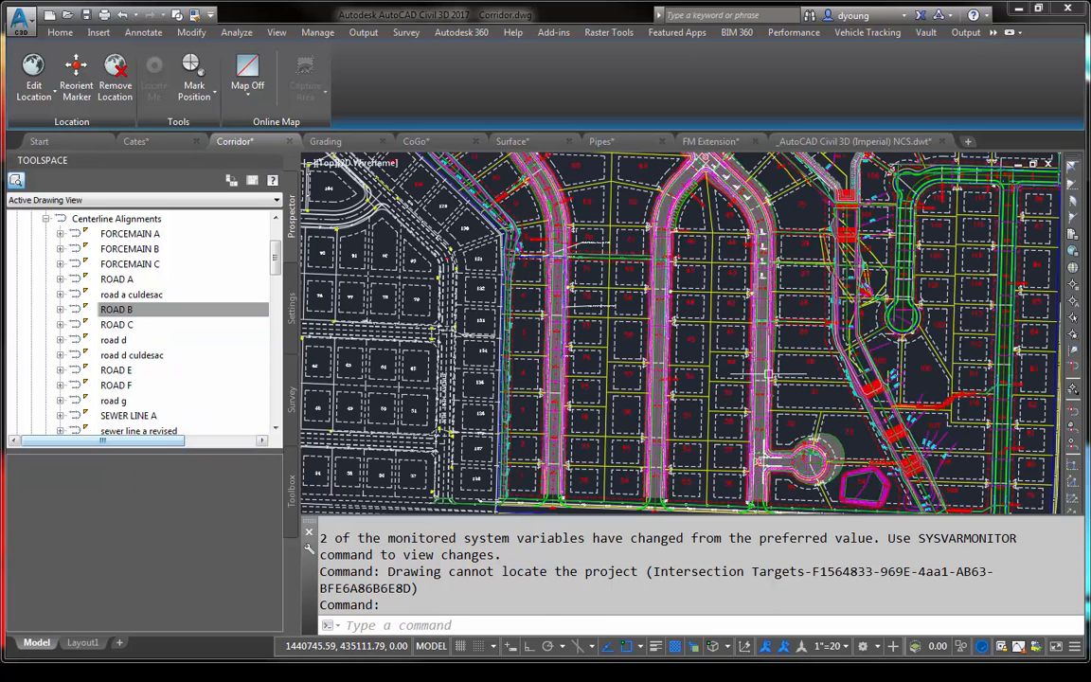
- Select the ROAD B alignment in the drawing through the Prospector, and clear the selection
left_click(121, 311)
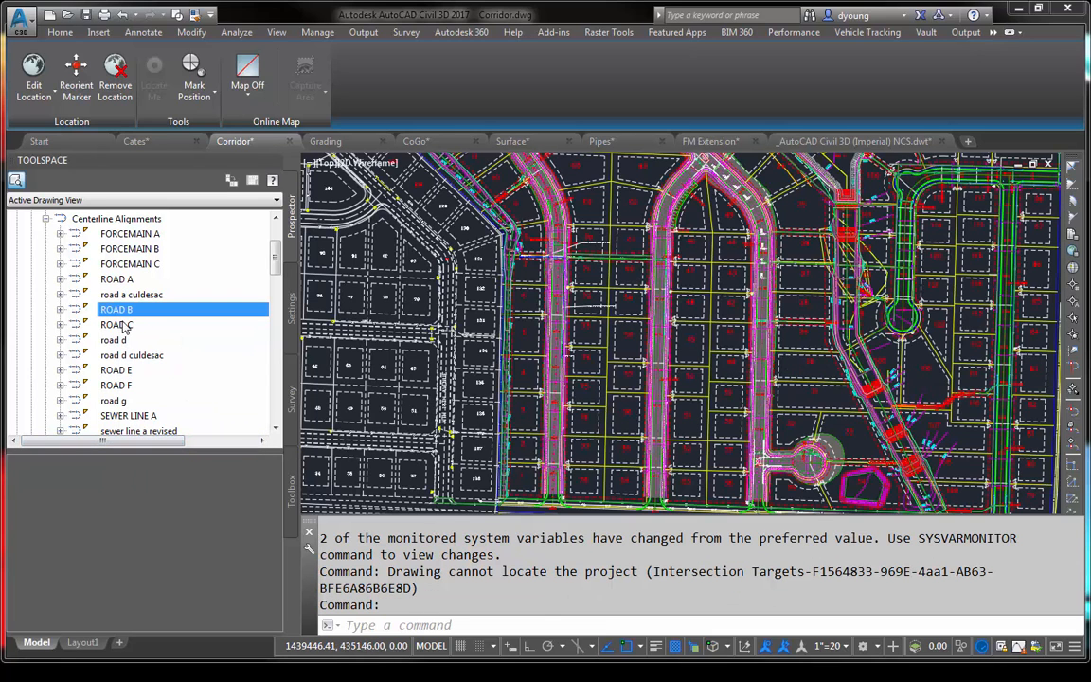
right_click(123, 313)
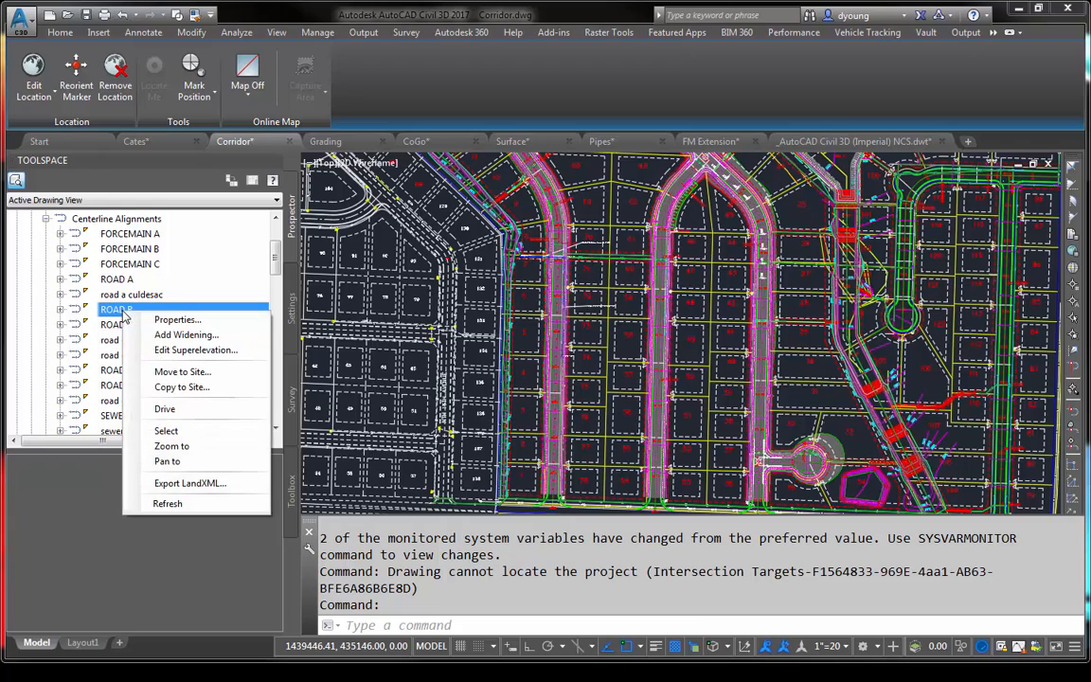
left_click(166, 430)
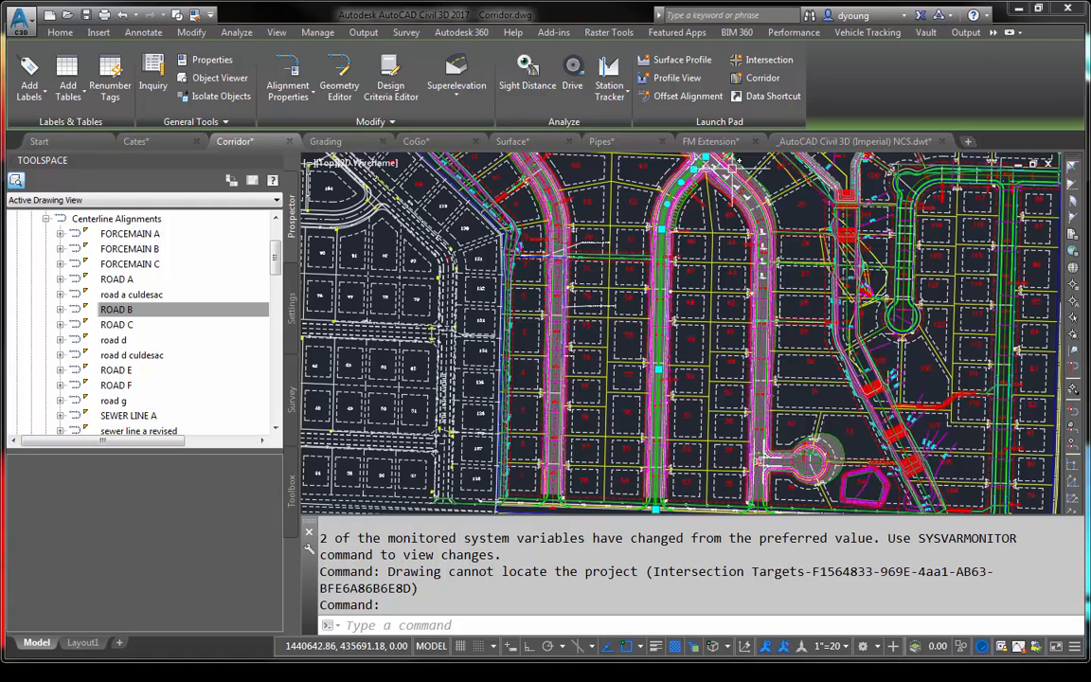
key("Escape")
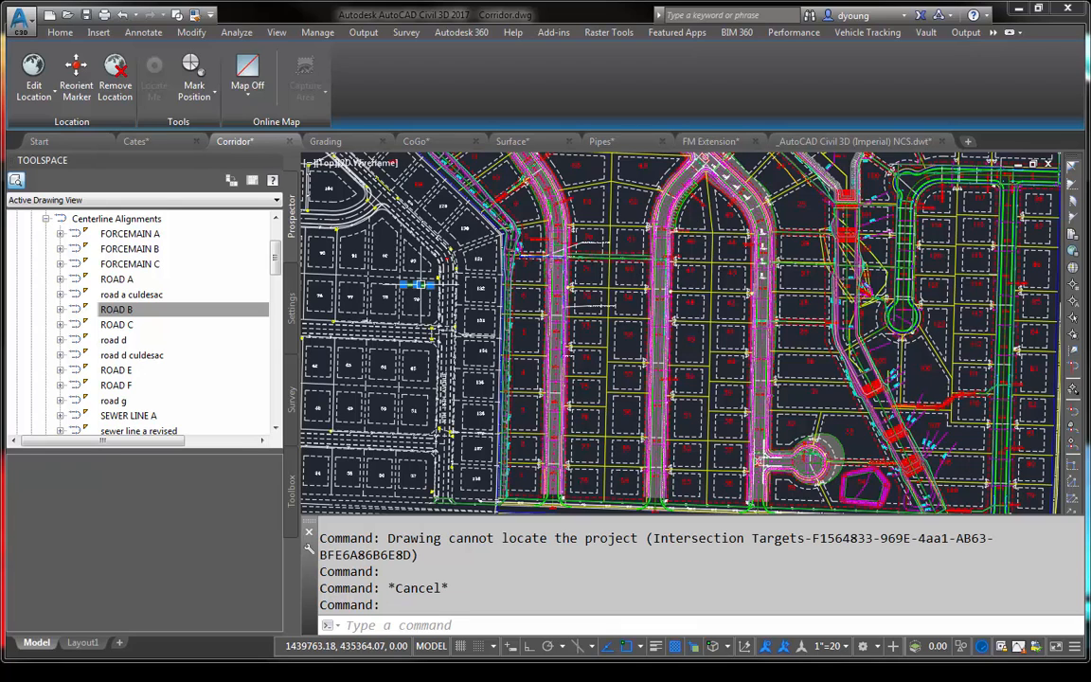
- Set the selection effect color to Green in the drawing options and select lot 132's dashed line to check the highlight
scroll(417, 290, "up", 5)
key("Escape")
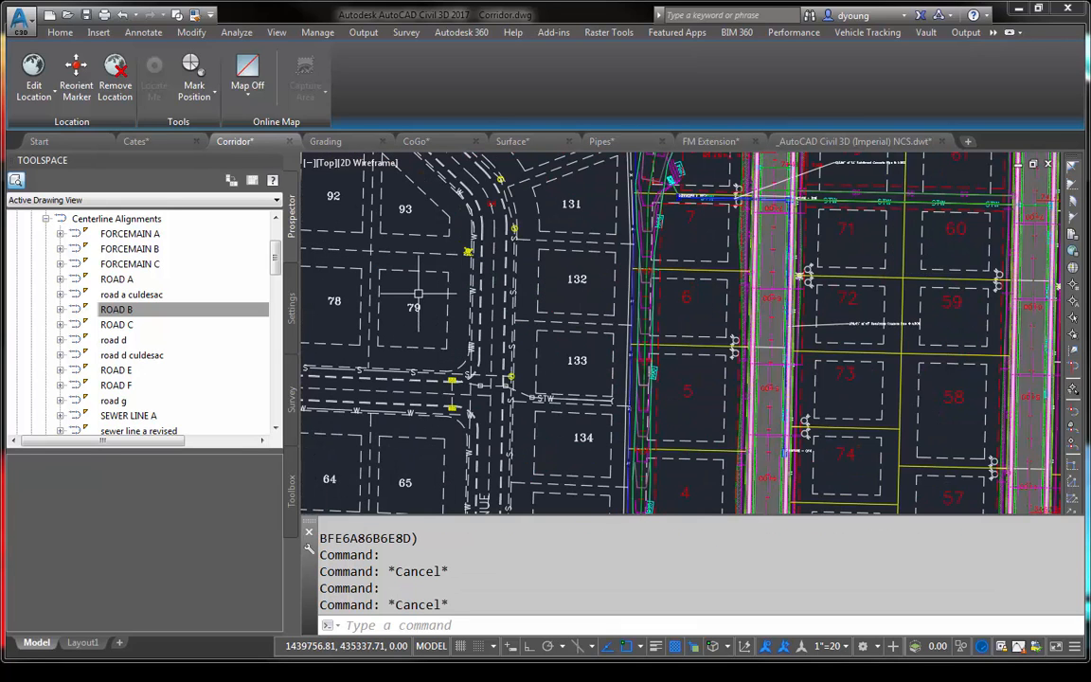
type("config")
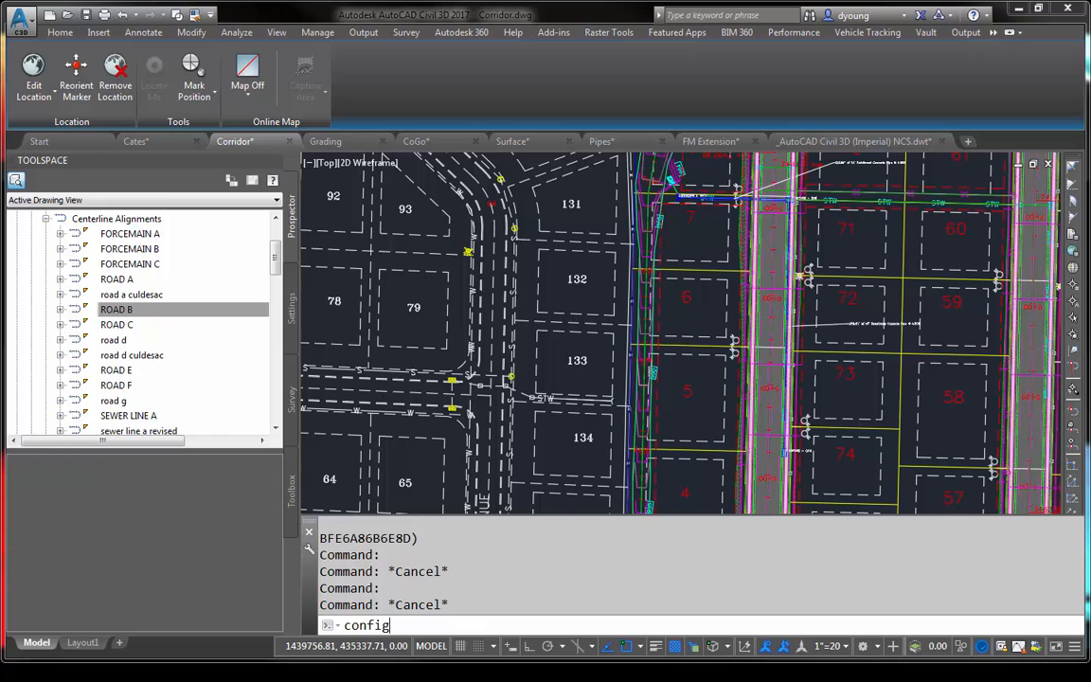
key("Return")
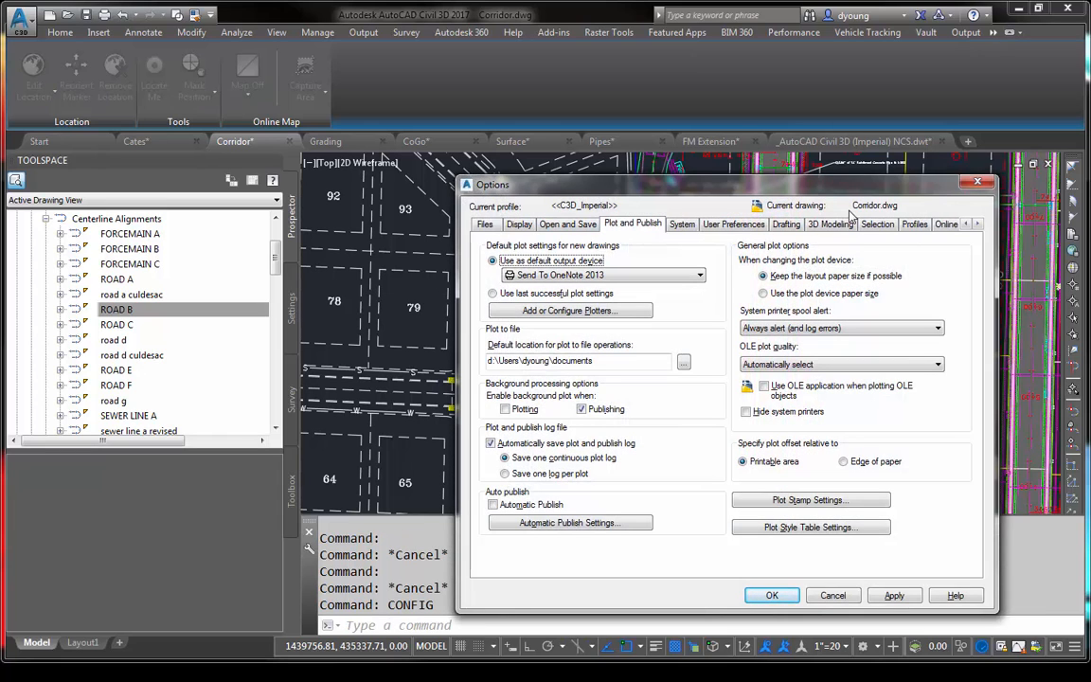
left_click(878, 224)
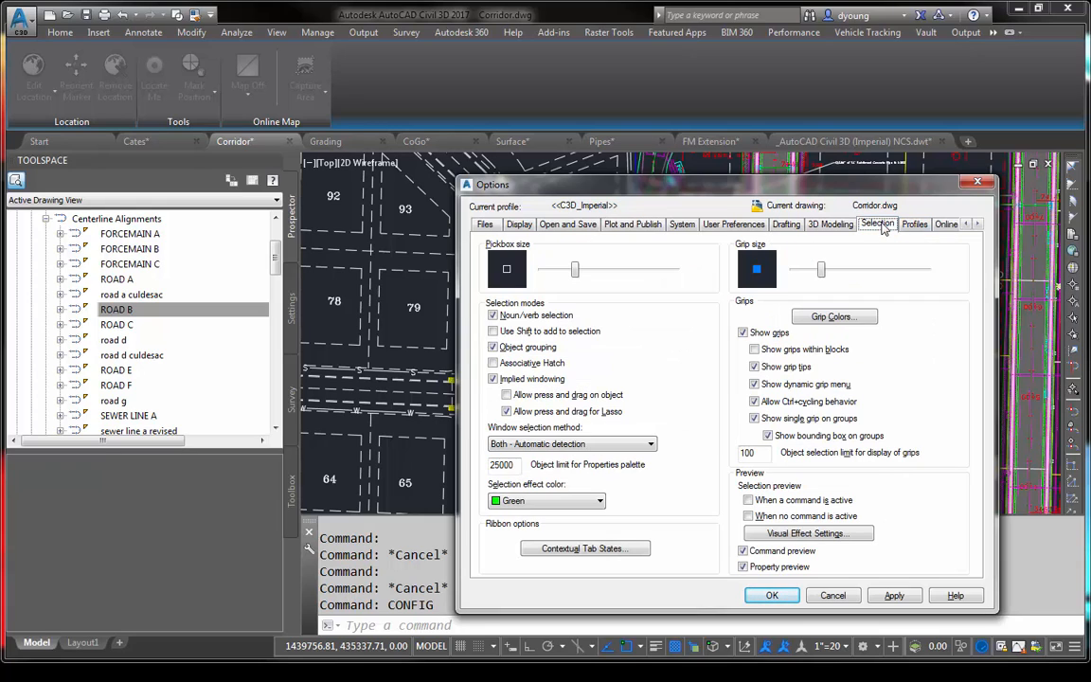
left_click(546, 500)
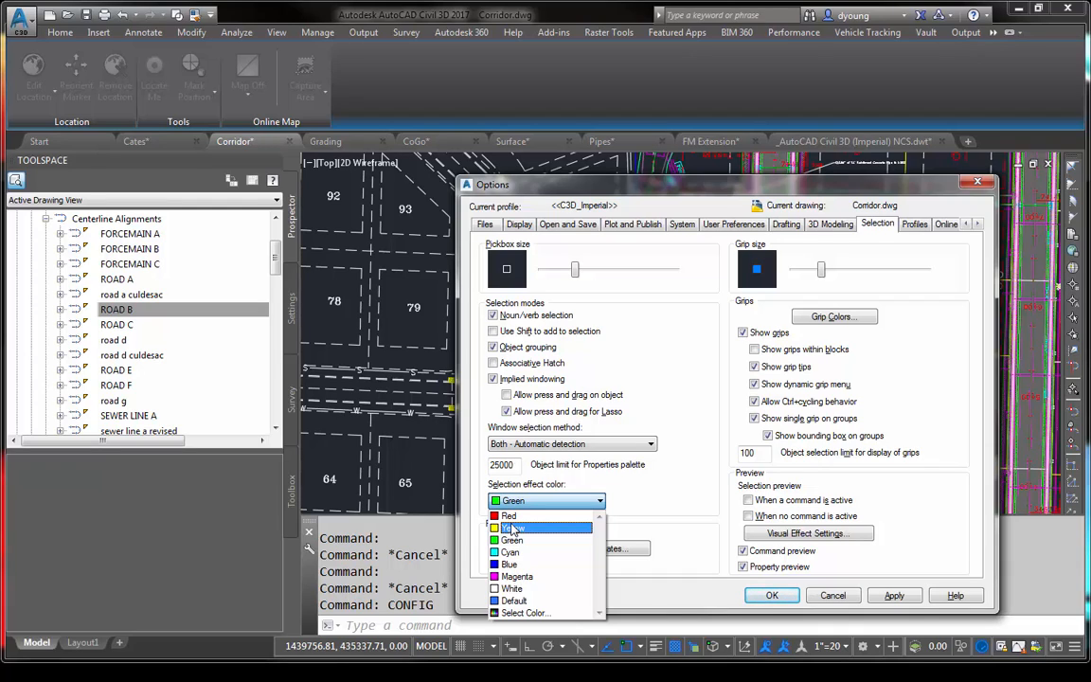
left_click(519, 538)
left_click(527, 501)
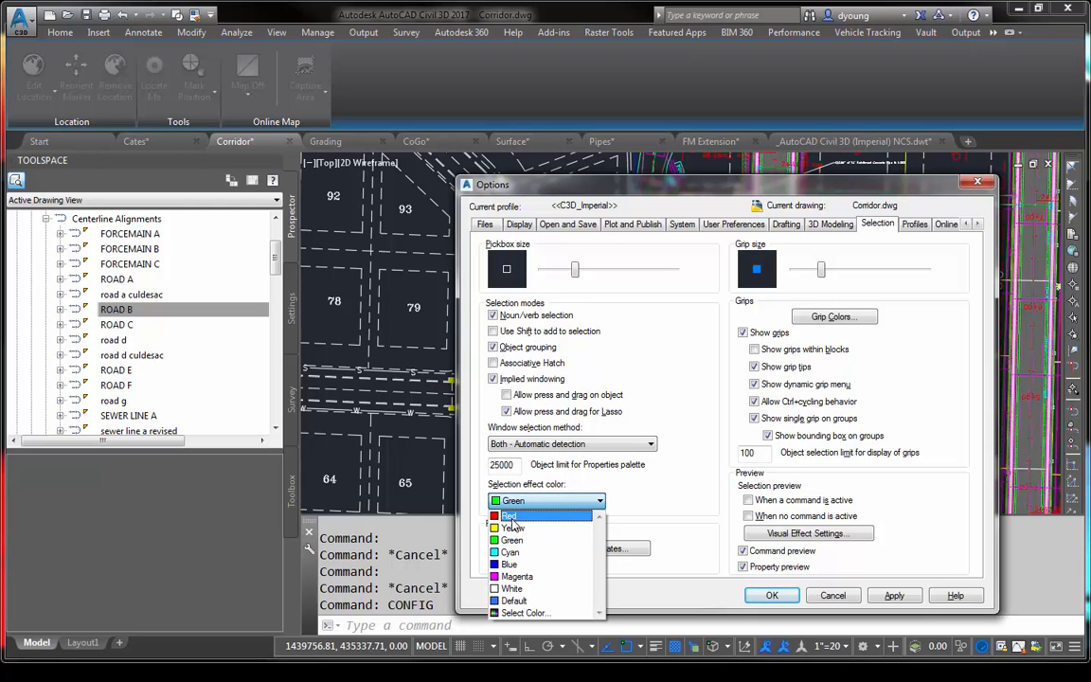
left_click(512, 517)
left_click(771, 594)
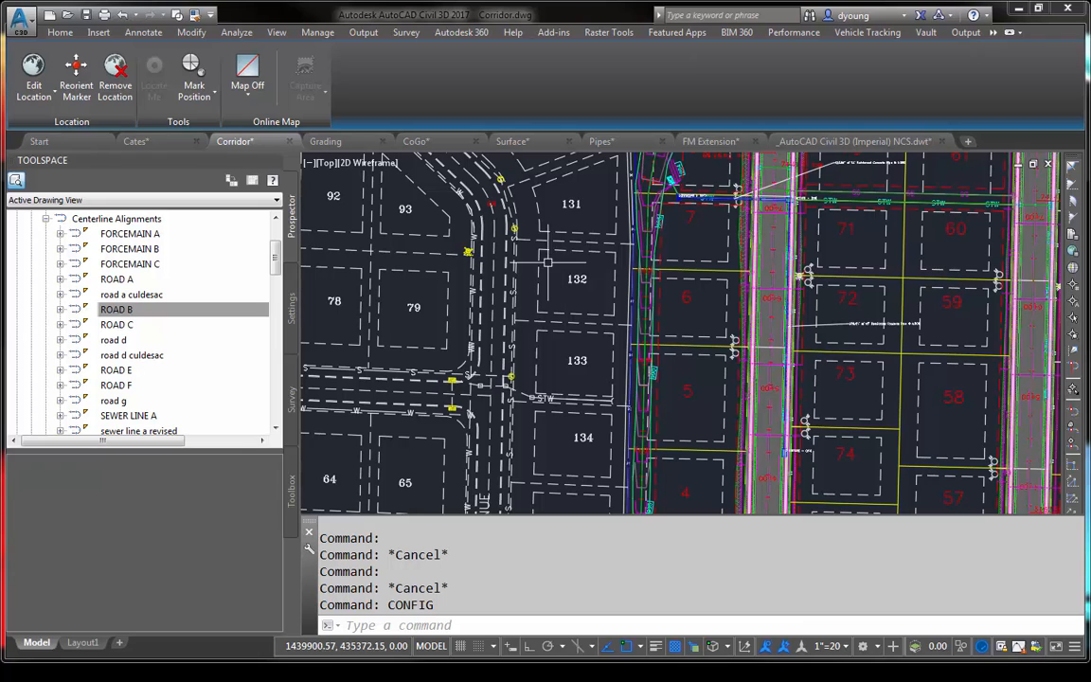
left_click(539, 252)
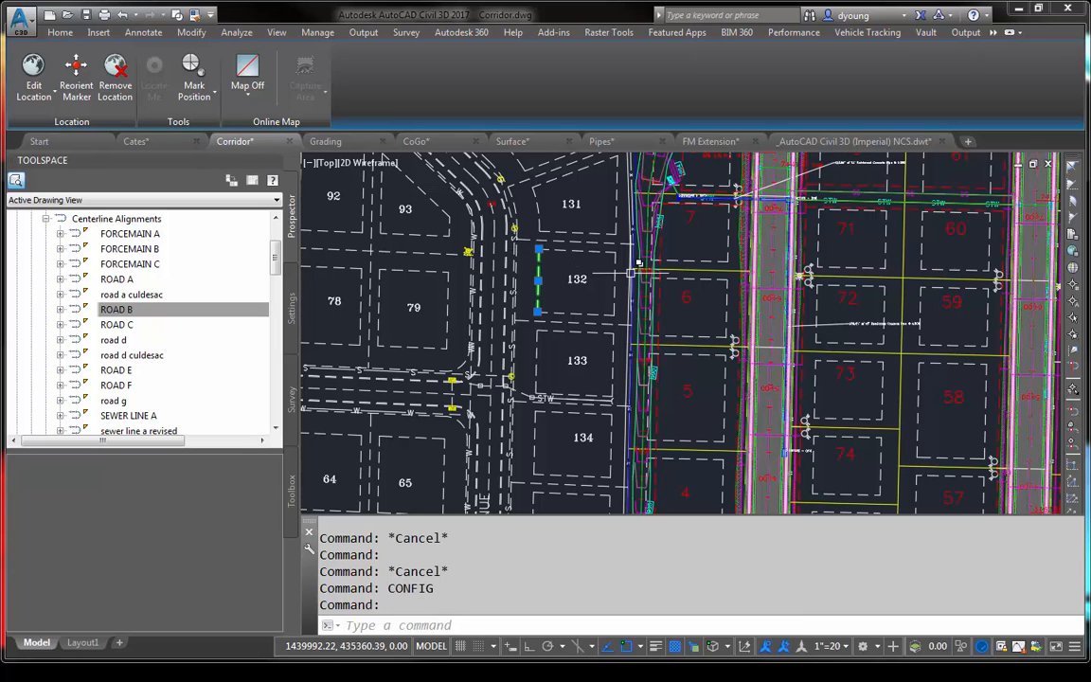
key("Escape")
- Set the selection effect color to Red in the drawing options and test the highlight on lot 132's dashed line
type("conf")
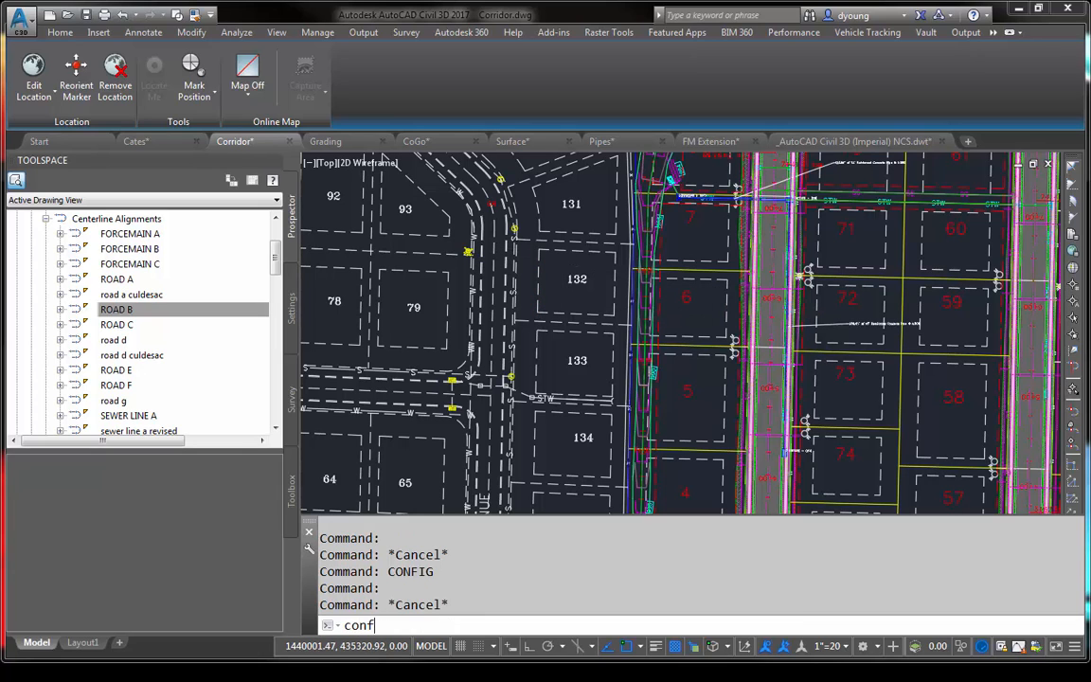
key("Return")
left_click(890, 224)
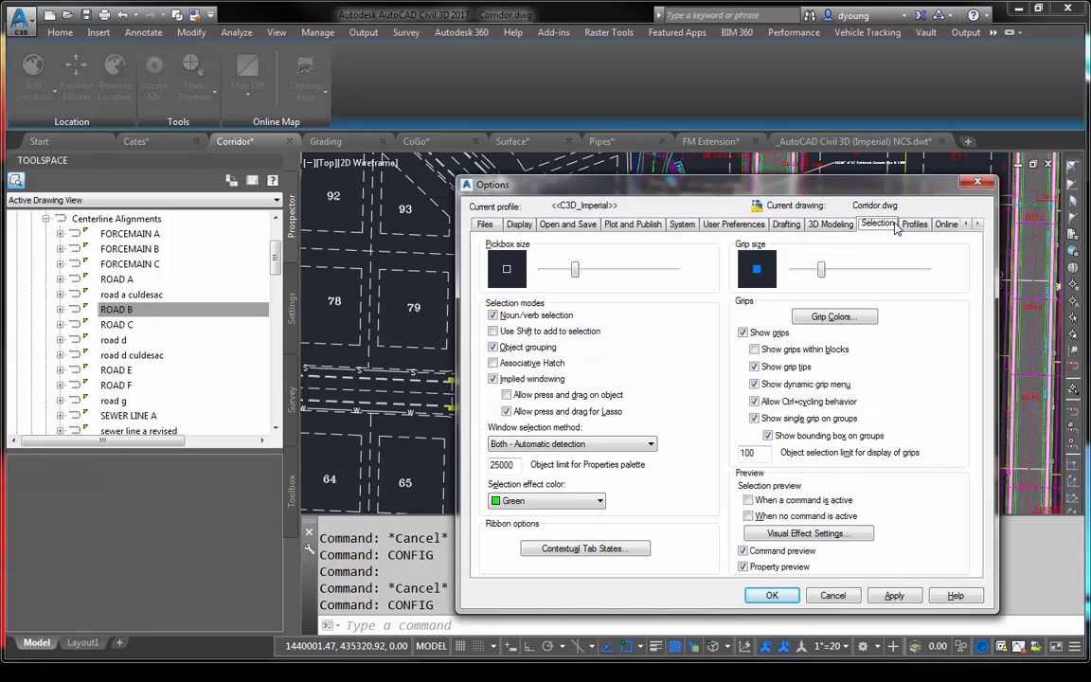
left_click(531, 500)
left_click(502, 452)
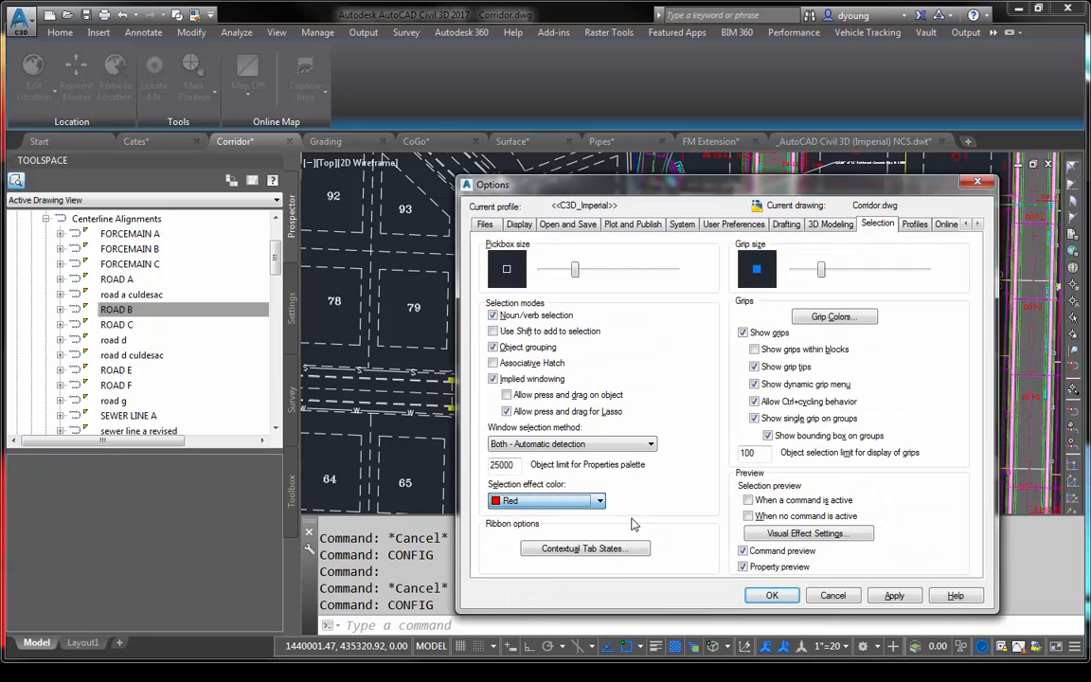
left_click(782, 599)
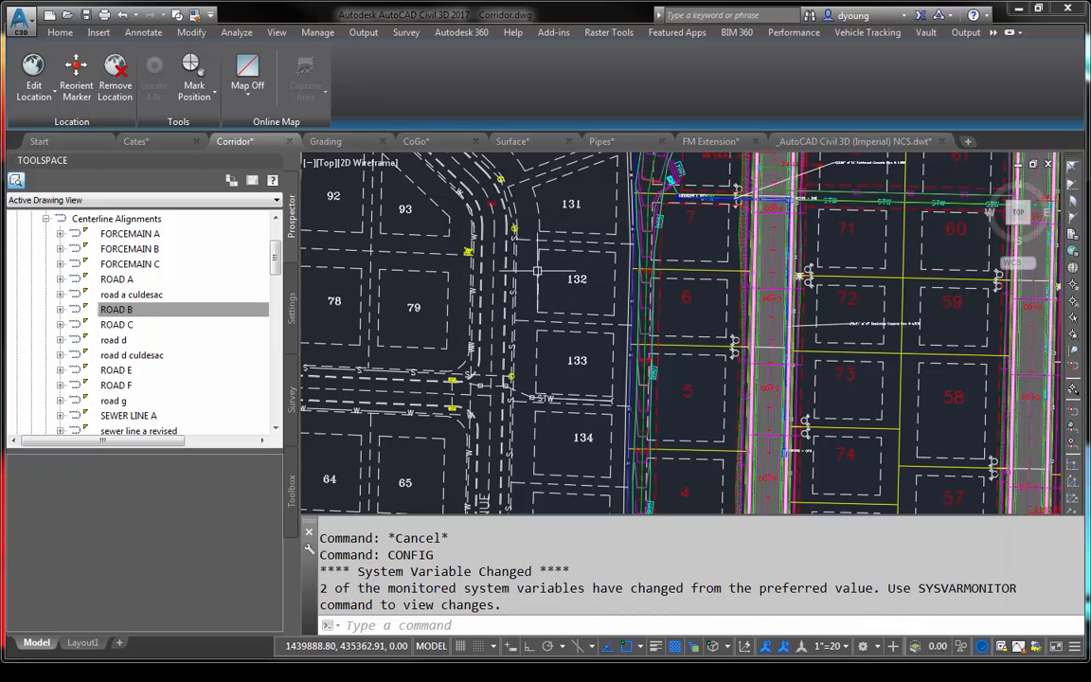
left_click(537, 272)
mouse_move(619, 271)
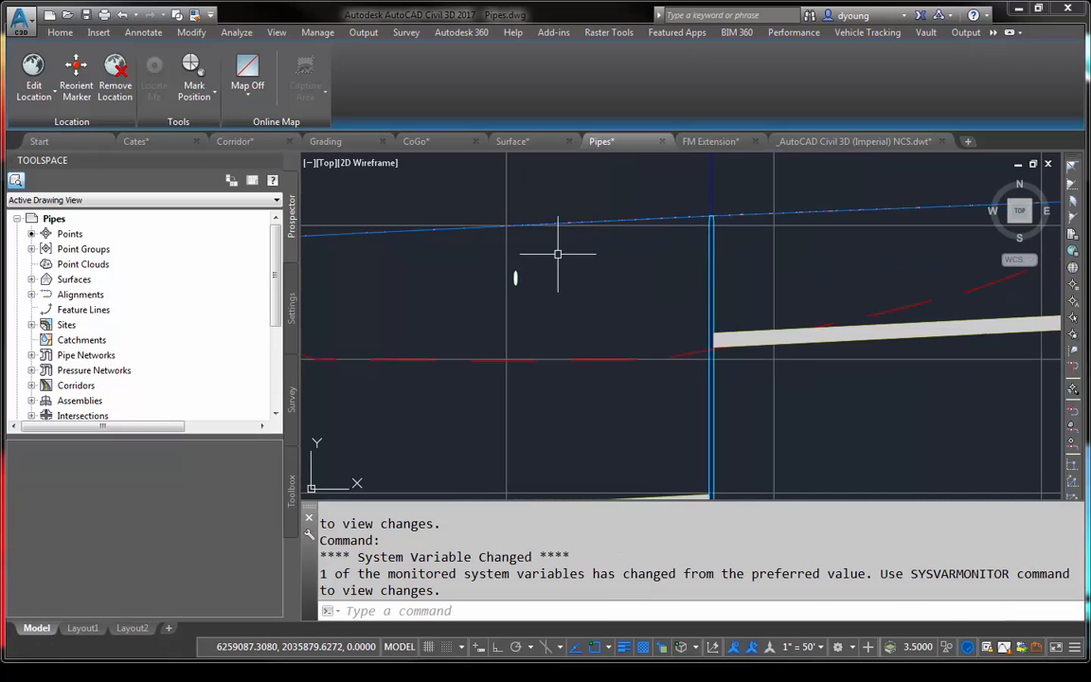
- Draw a closed six-sided polyline beside the crossing pipe's ellipse in the profile view, with its longest vertical side about 2.57 units
scroll(523, 270, "up", 10)
middle_click_drag(507, 341, 689, 309)
scroll(667, 313, "up", 2)
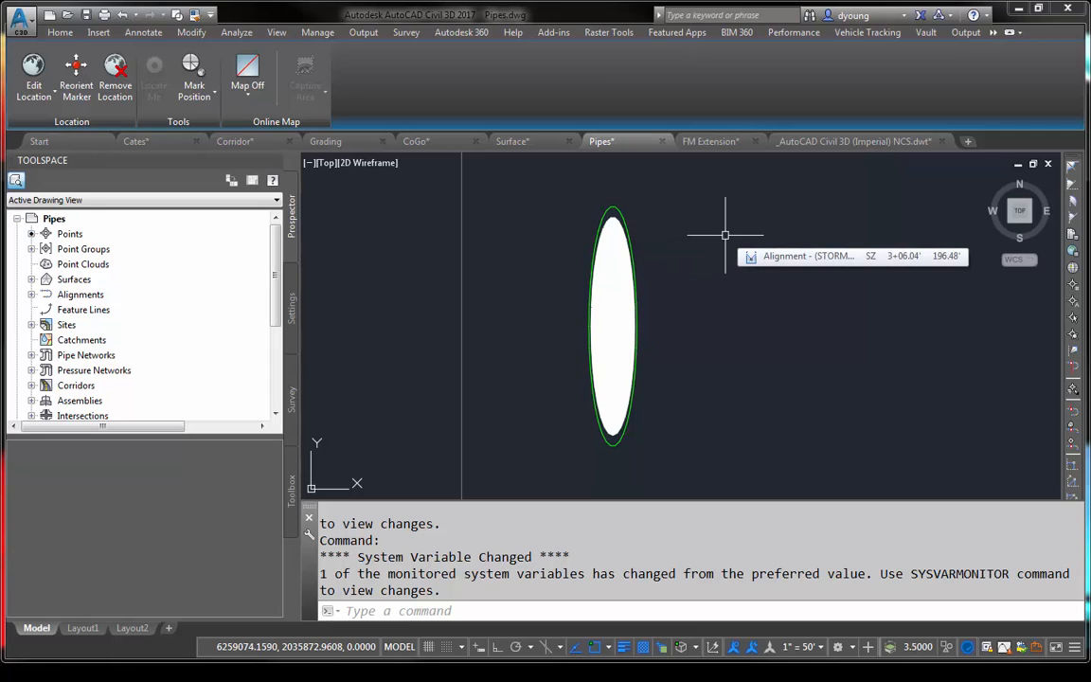
type("plin")
key("Return")
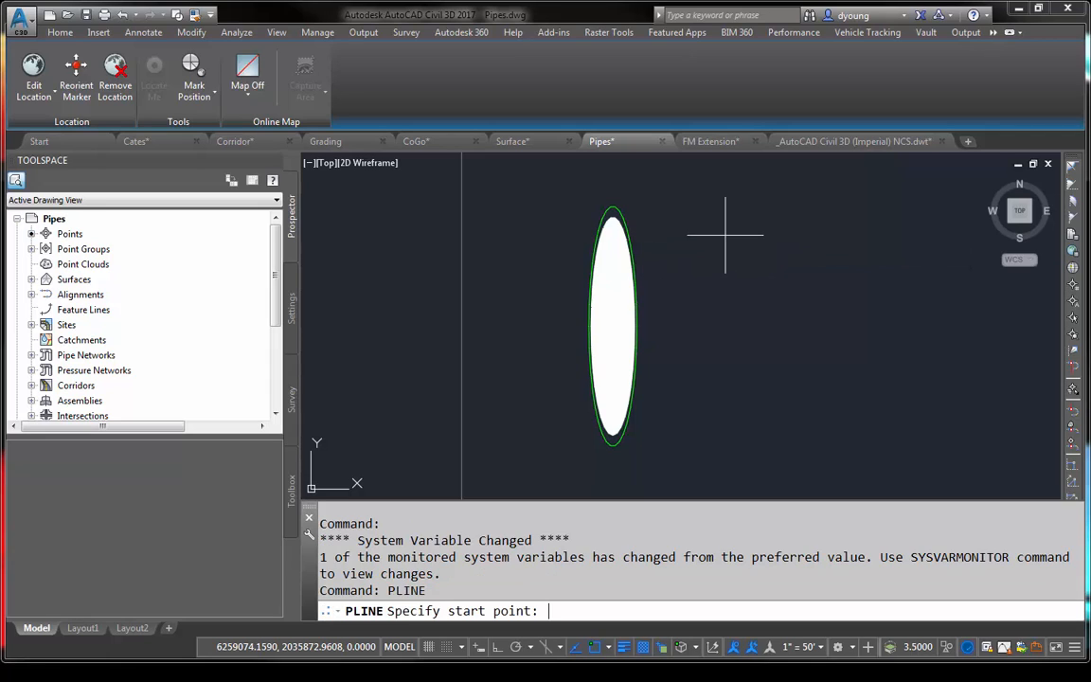
left_click(726, 235)
left_click(710, 272)
left_click(710, 352)
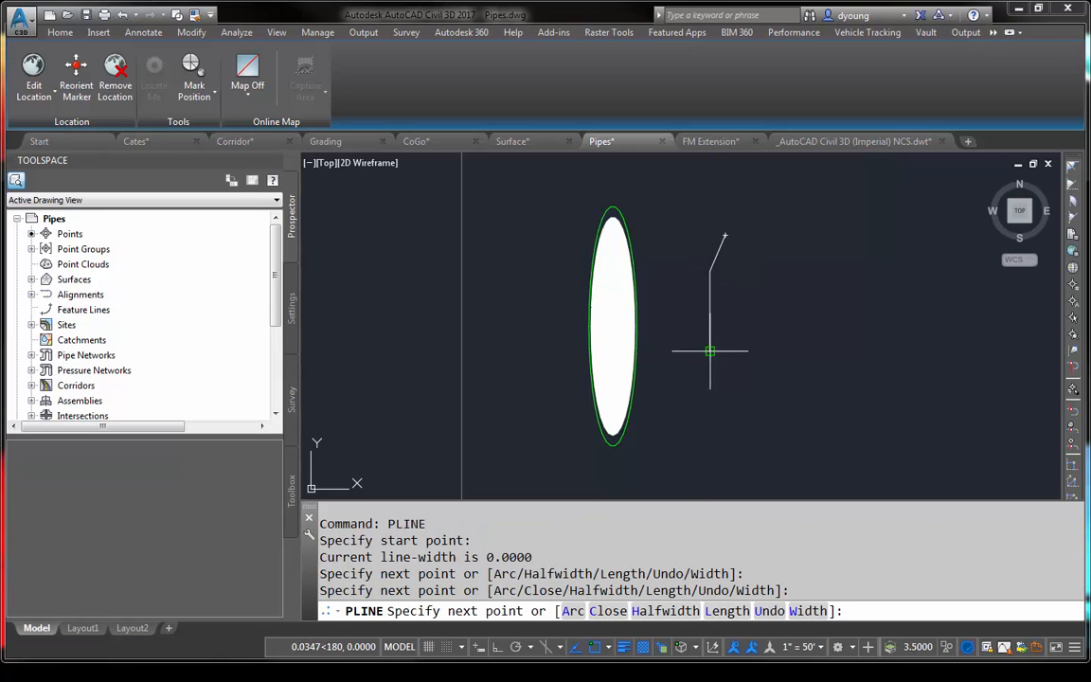
left_click(729, 396)
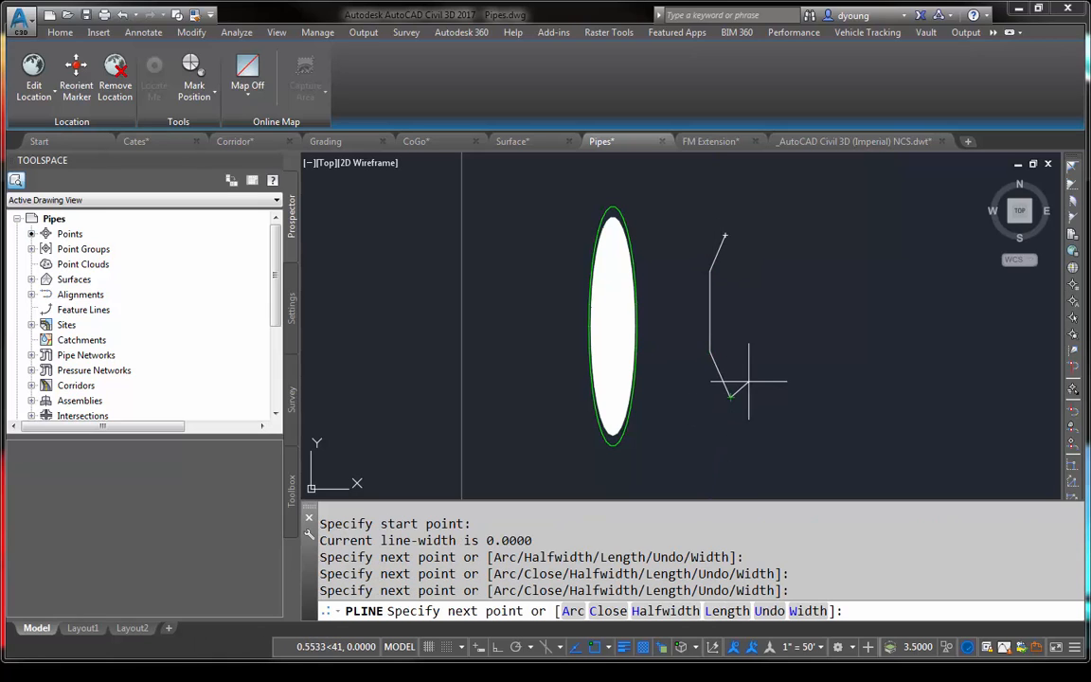
left_click(748, 377)
left_click(749, 263)
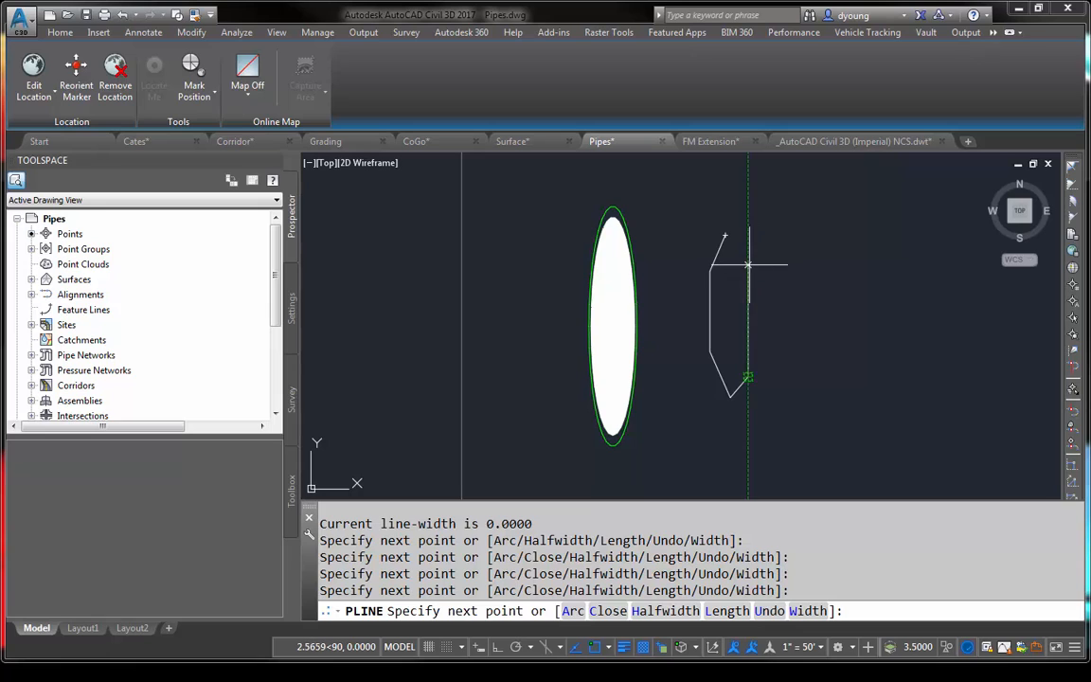
left_click(726, 235)
key("Return")
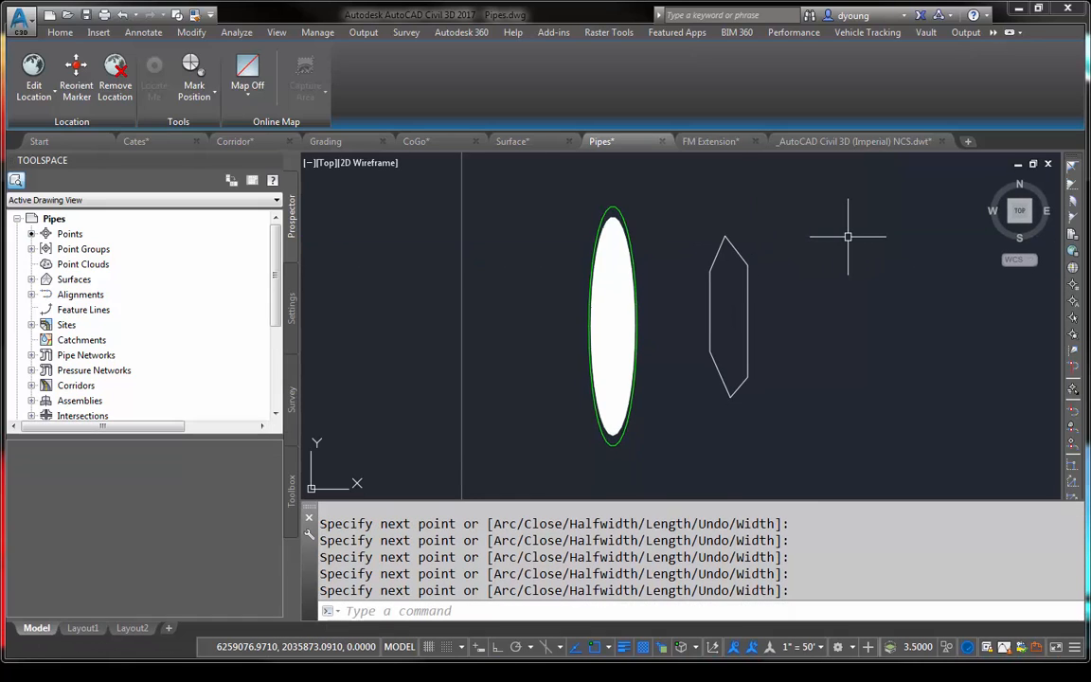
key("Escape")
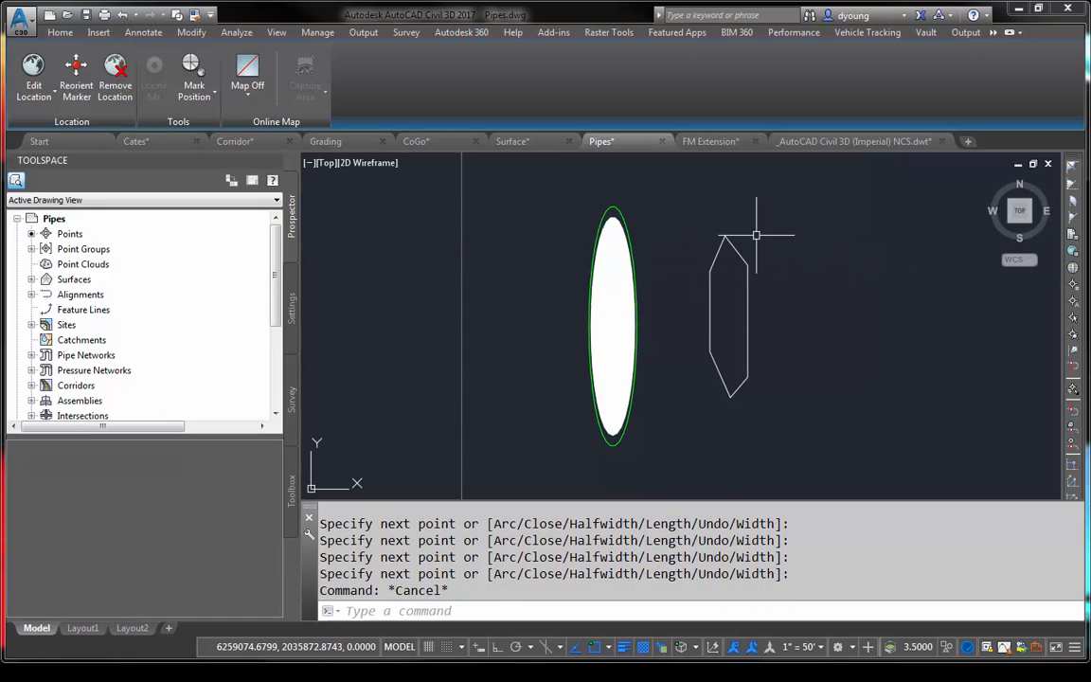
- Erase the six-sided polyline beside the crossing pipe's ellipse
left_click(756, 235)
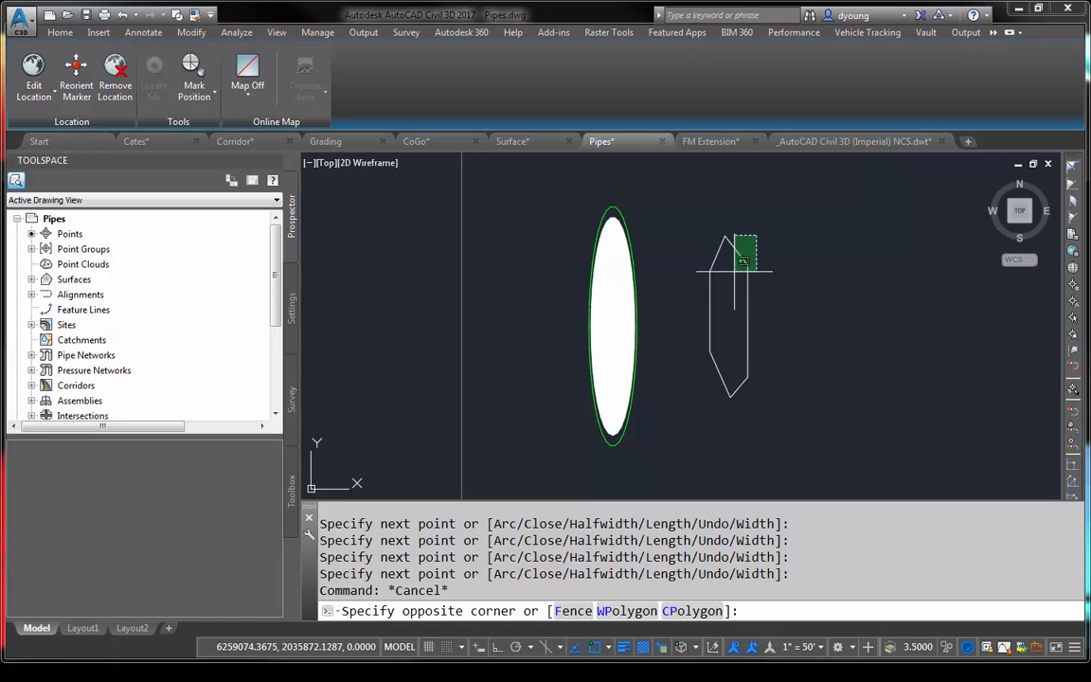
left_click(735, 258)
key("Escape")
left_click(755, 297)
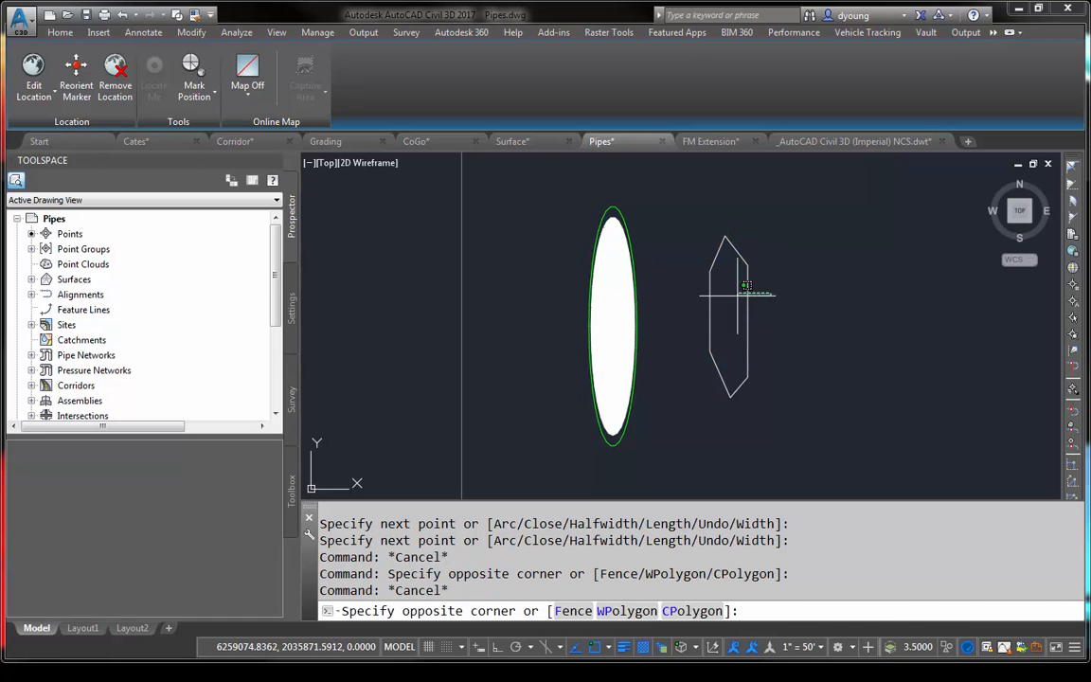
left_click(722, 237)
type("e")
key("Return")
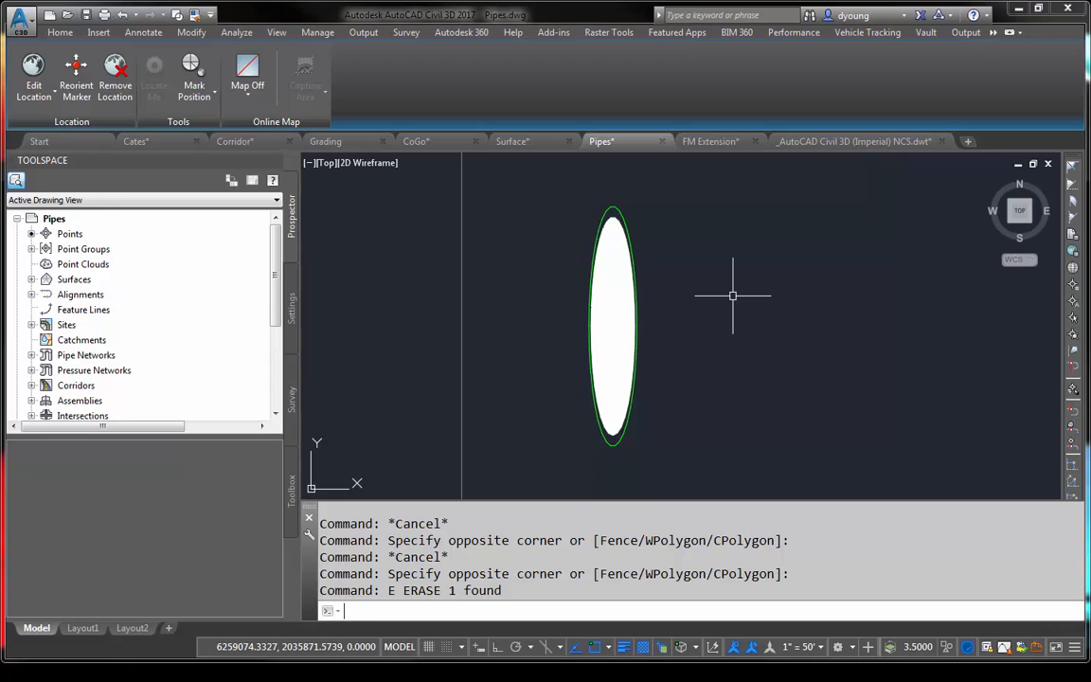
- Set the facet deviation variable FACETDEV to .1 to smooth the crossing pipe's ellipse in the profile view
type("fact")
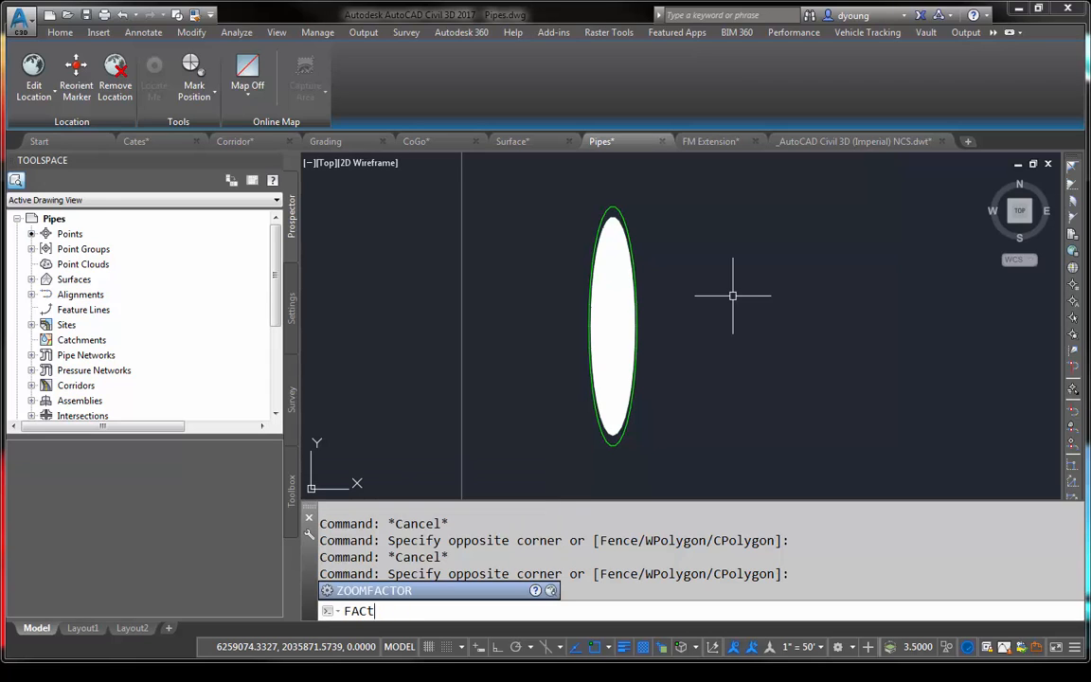
type("etd")
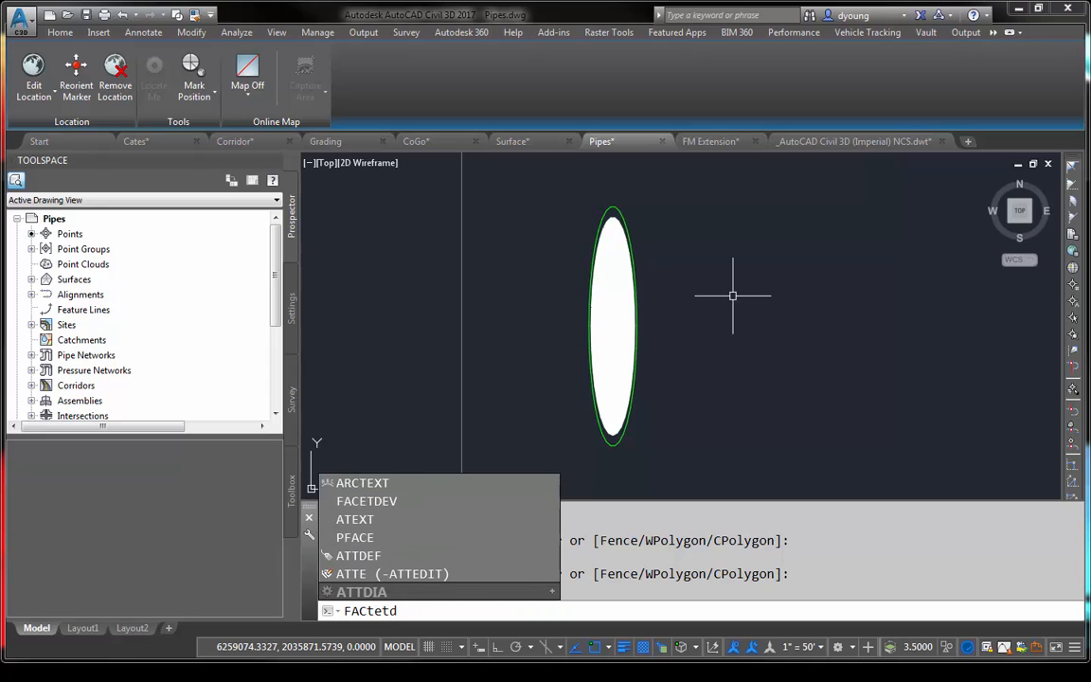
type("ev")
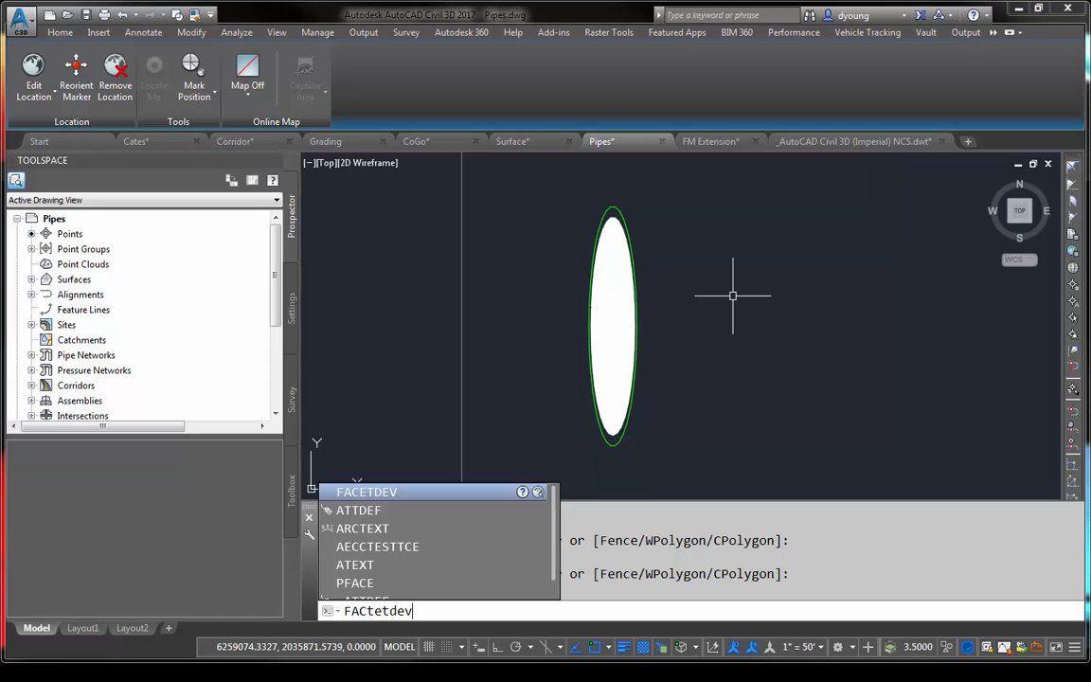
key("Return")
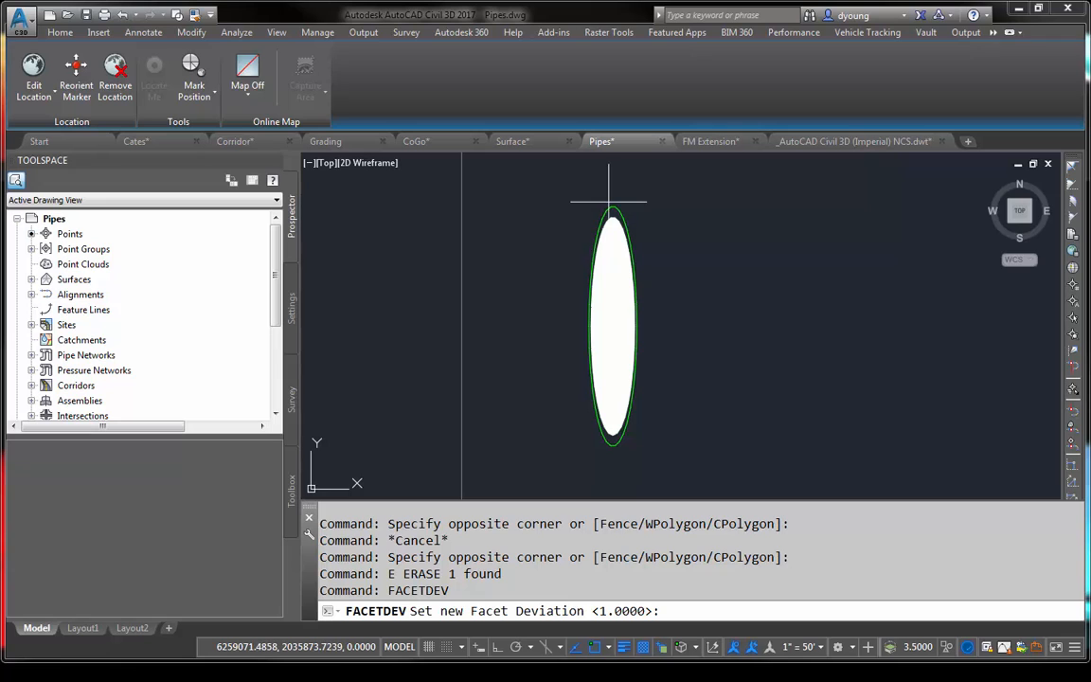
scroll(620, 202, "up", 5)
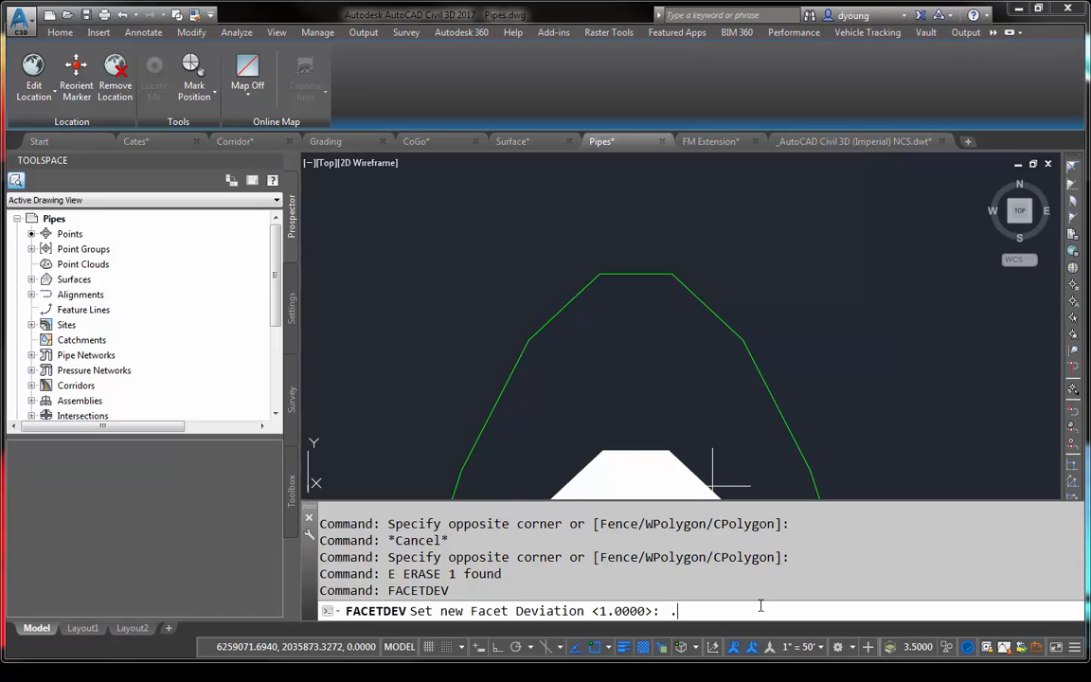
type("1")
key("Return")
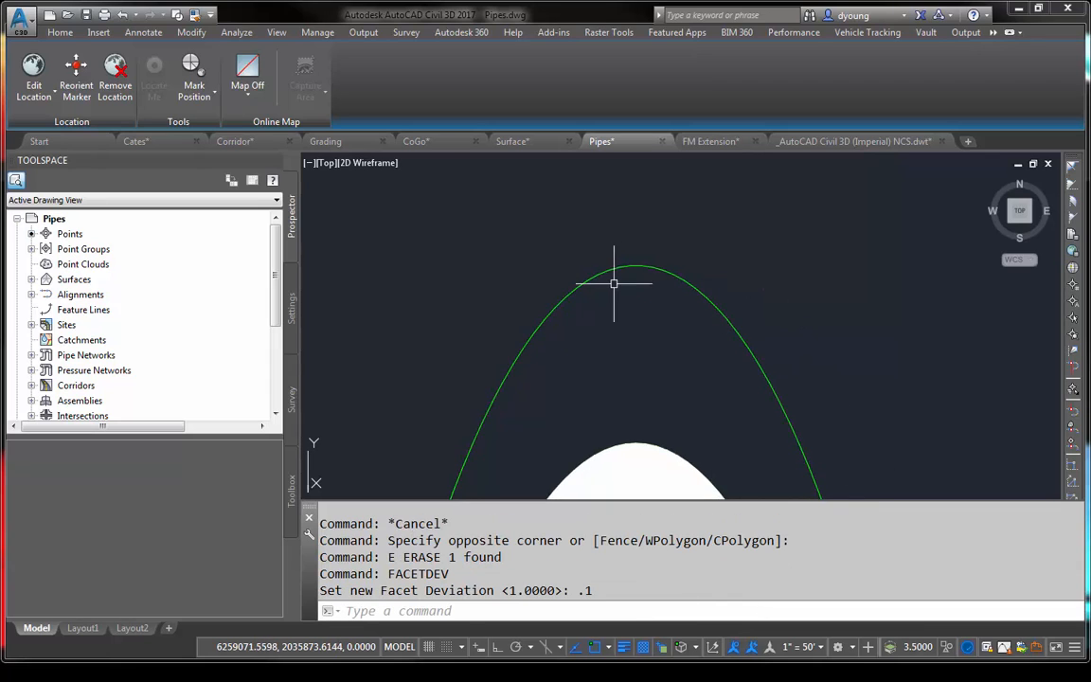
mouse_move(611, 283)
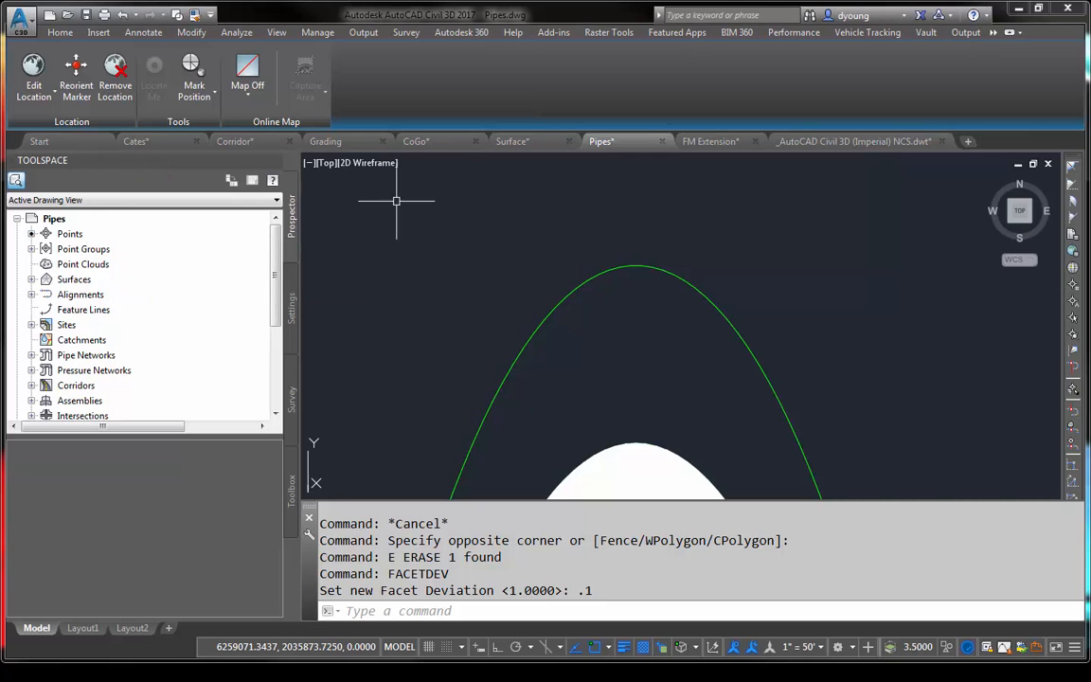
- Switch to the Corridor drawing and bring the road ends along McCracken Road into view
left_click(227, 138)
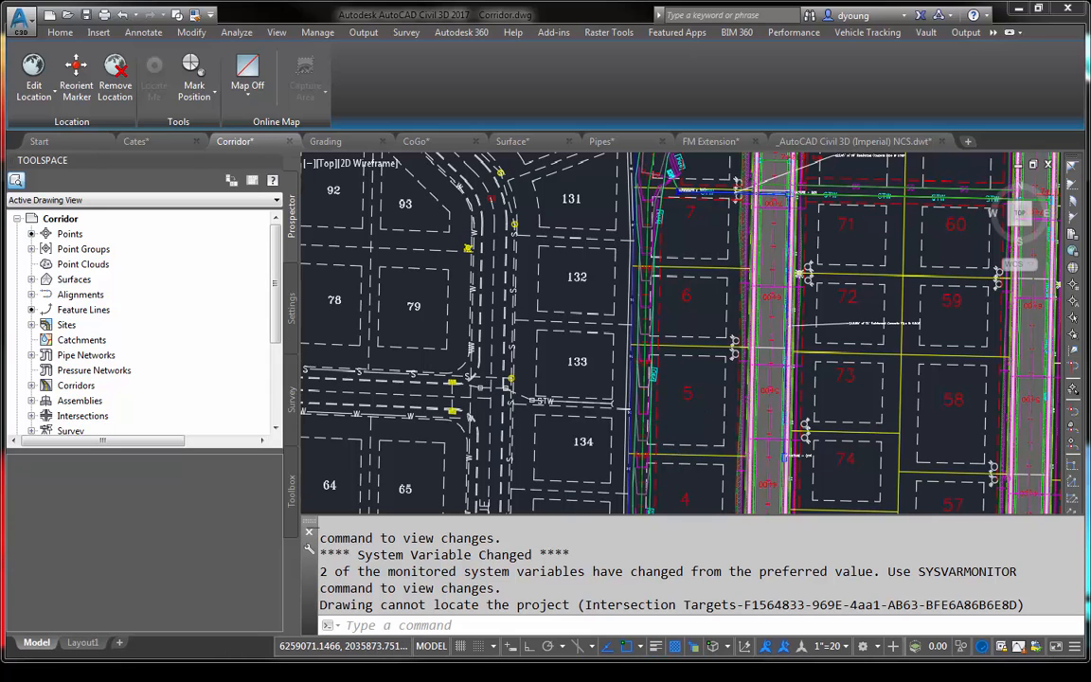
middle_click_drag(704, 434, 589, 201)
middle_click_drag(609, 381, 592, 192)
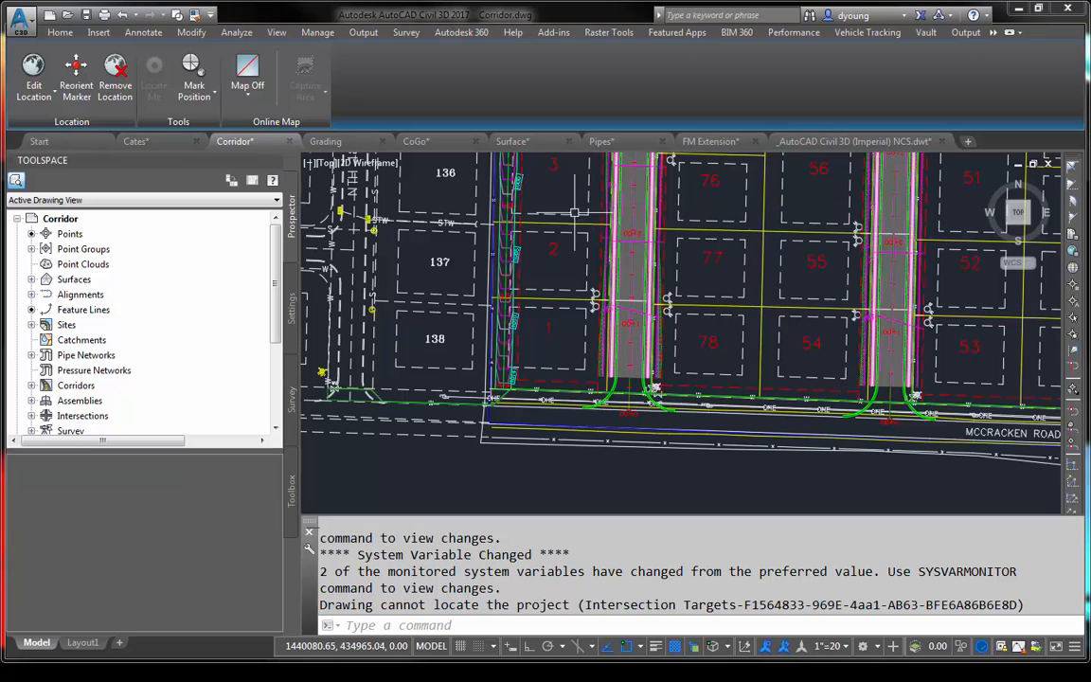
- Display the Corridor drawing's settings tree, refreshing it by switching to the Cates drawing and back
left_click(292, 299)
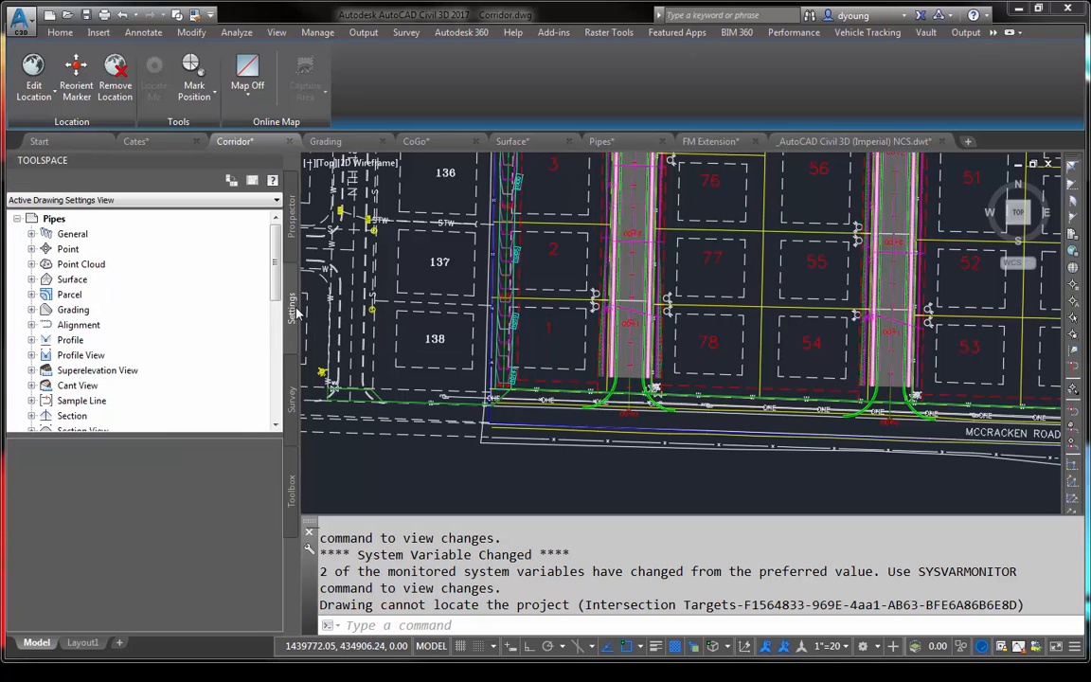
right_click(91, 219)
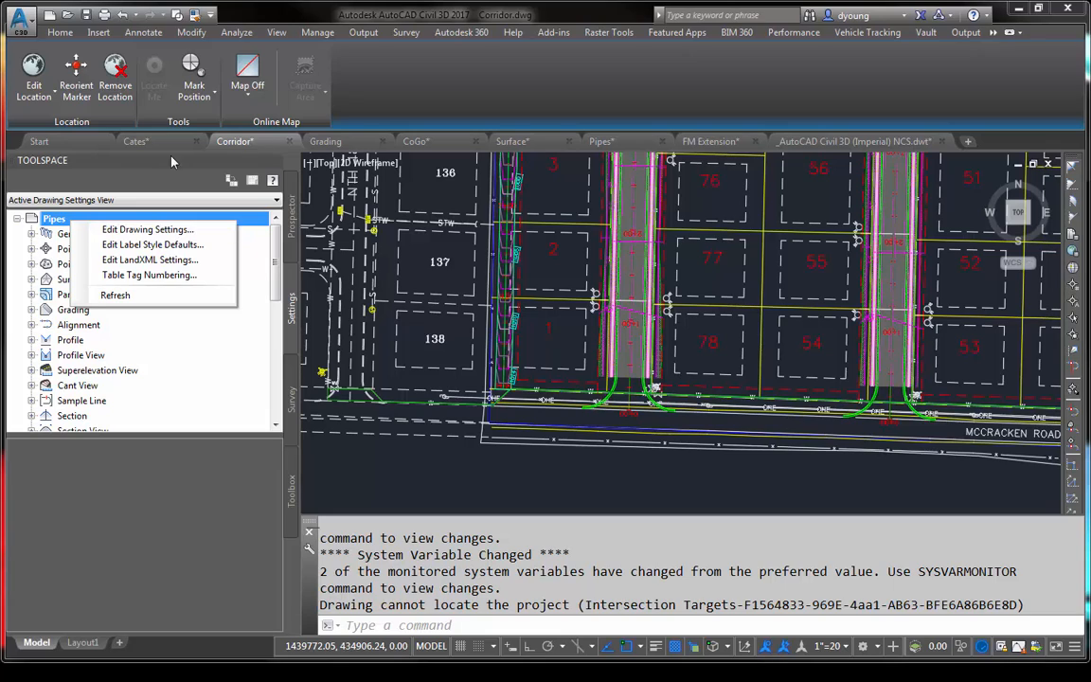
left_click(246, 142)
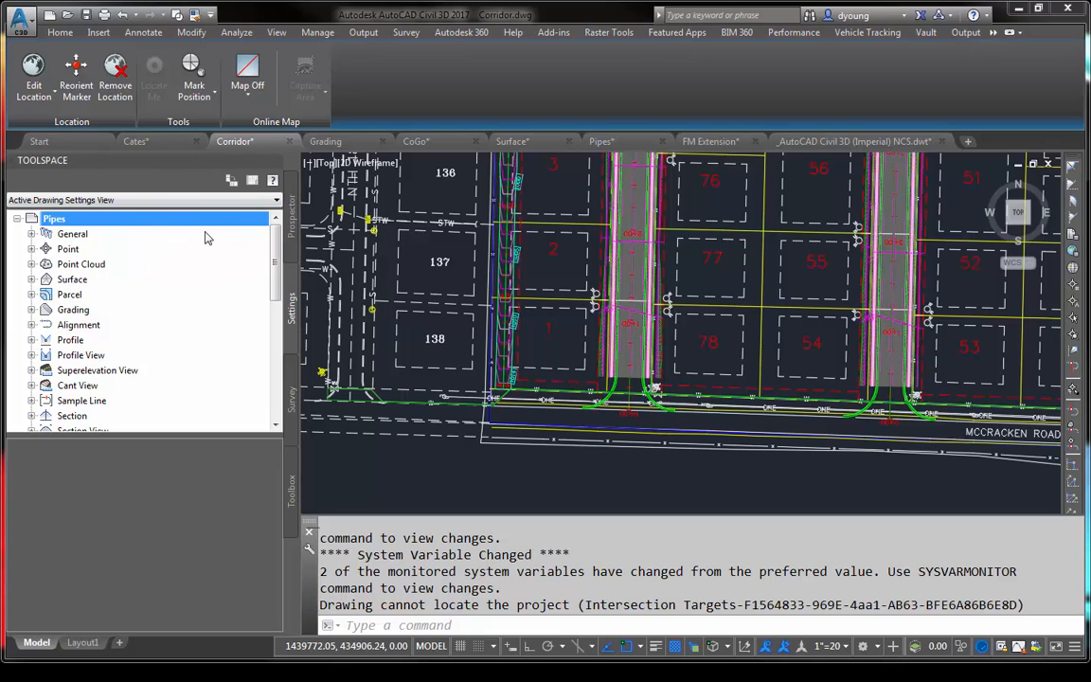
left_click(18, 219)
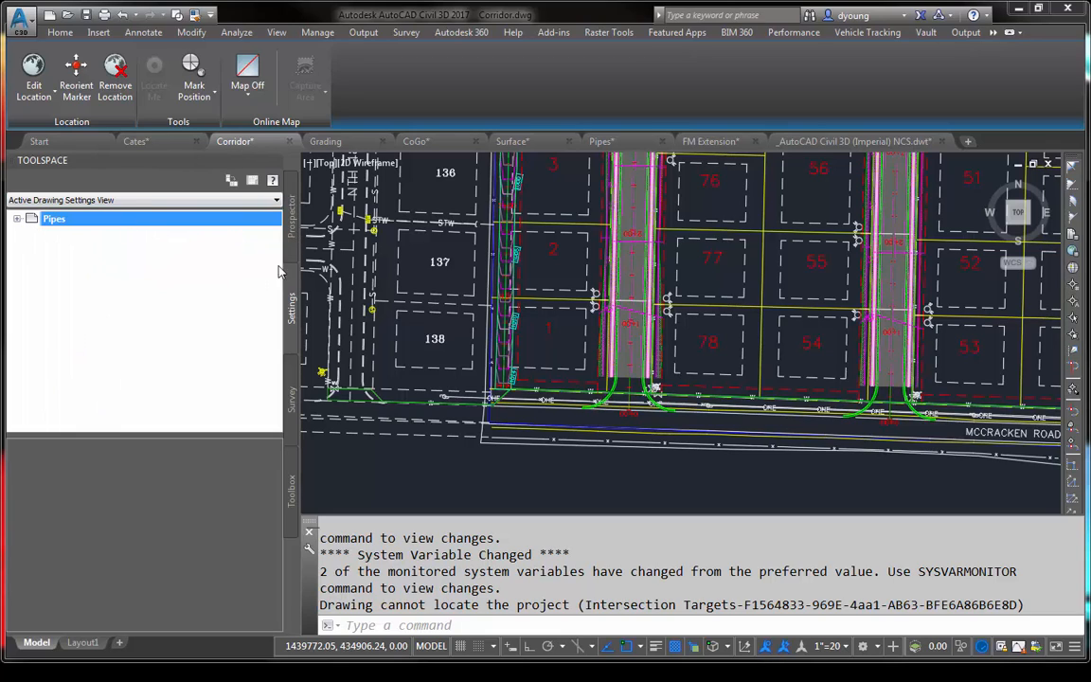
left_click(237, 142)
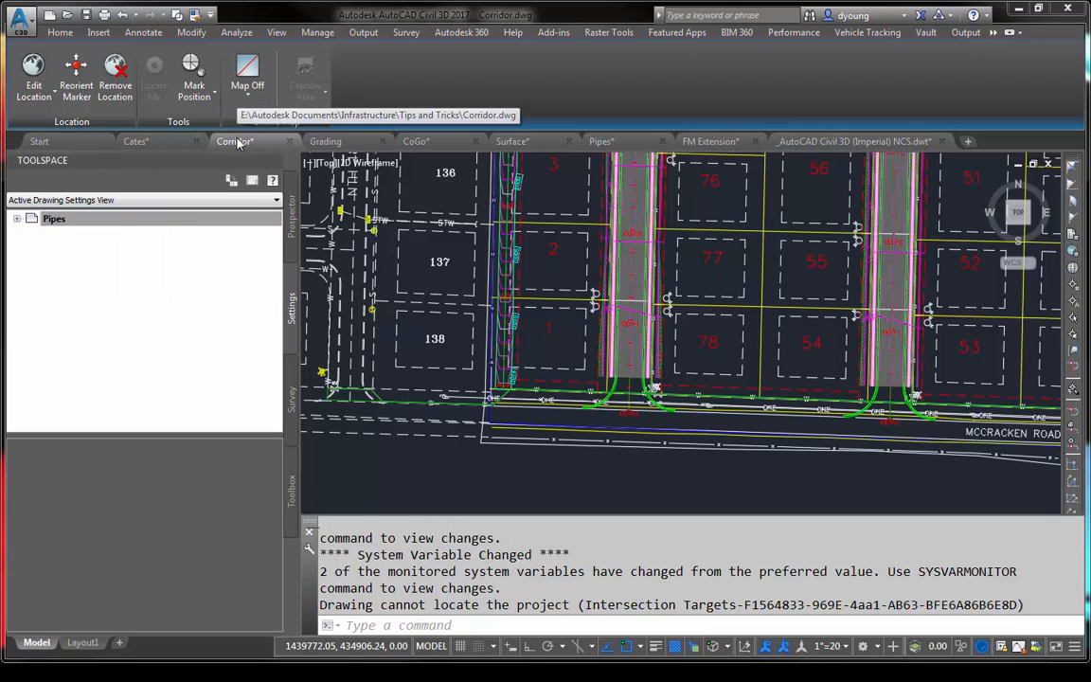
left_click(156, 141)
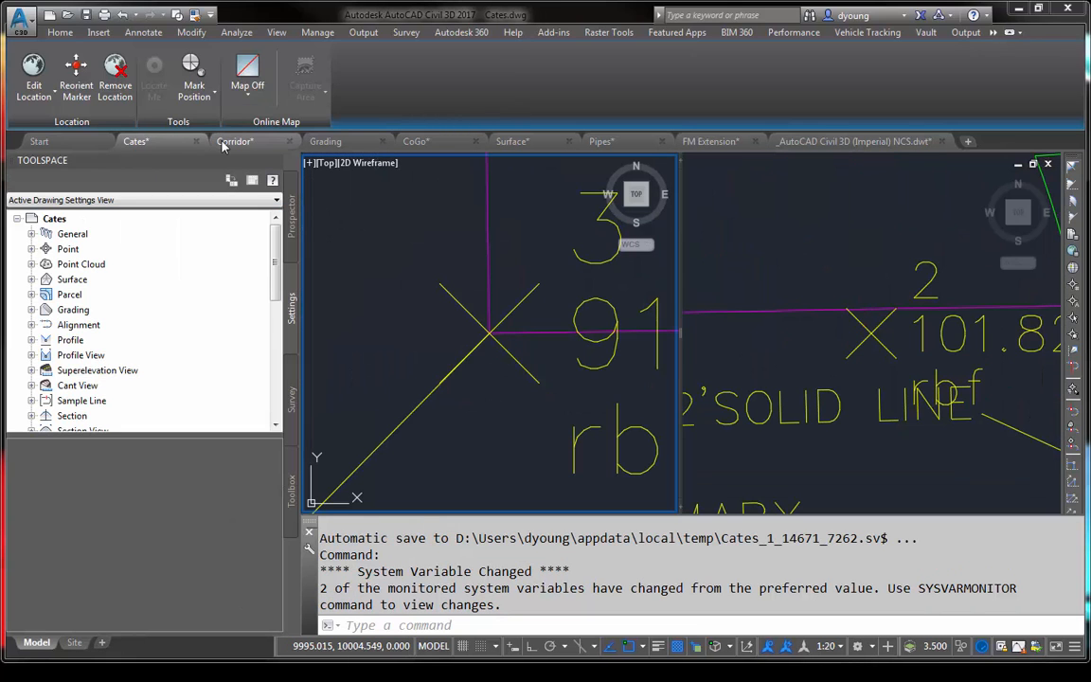
left_click(227, 142)
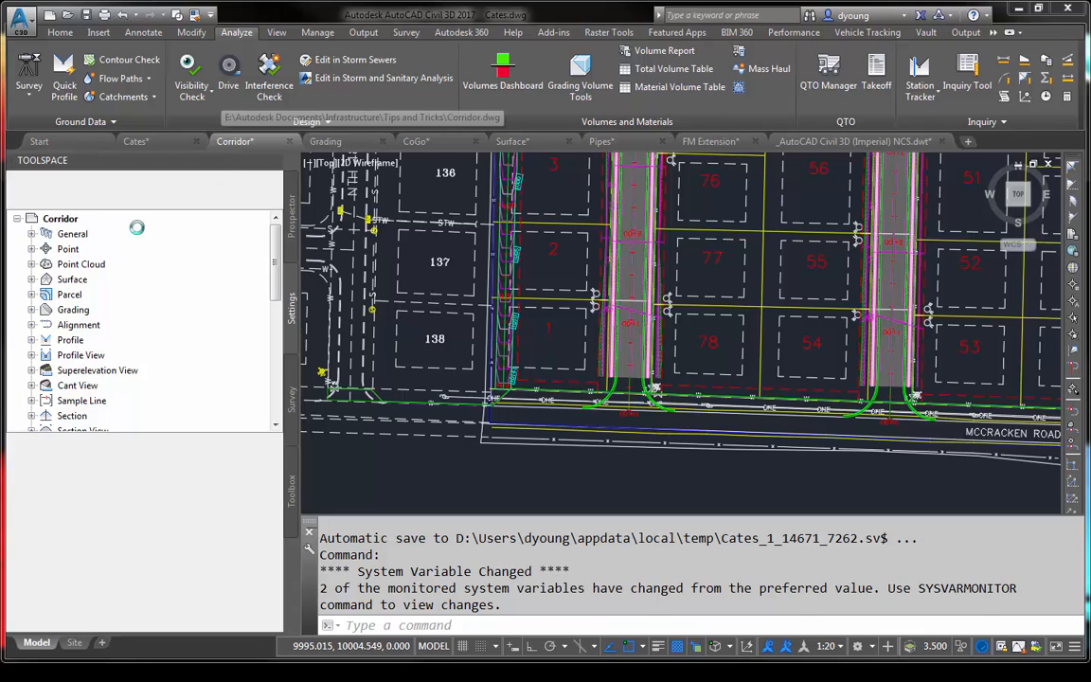
- Set Show Event Viewer to Yes in the general ambient settings of the Corridor drawing
right_click(63, 219)
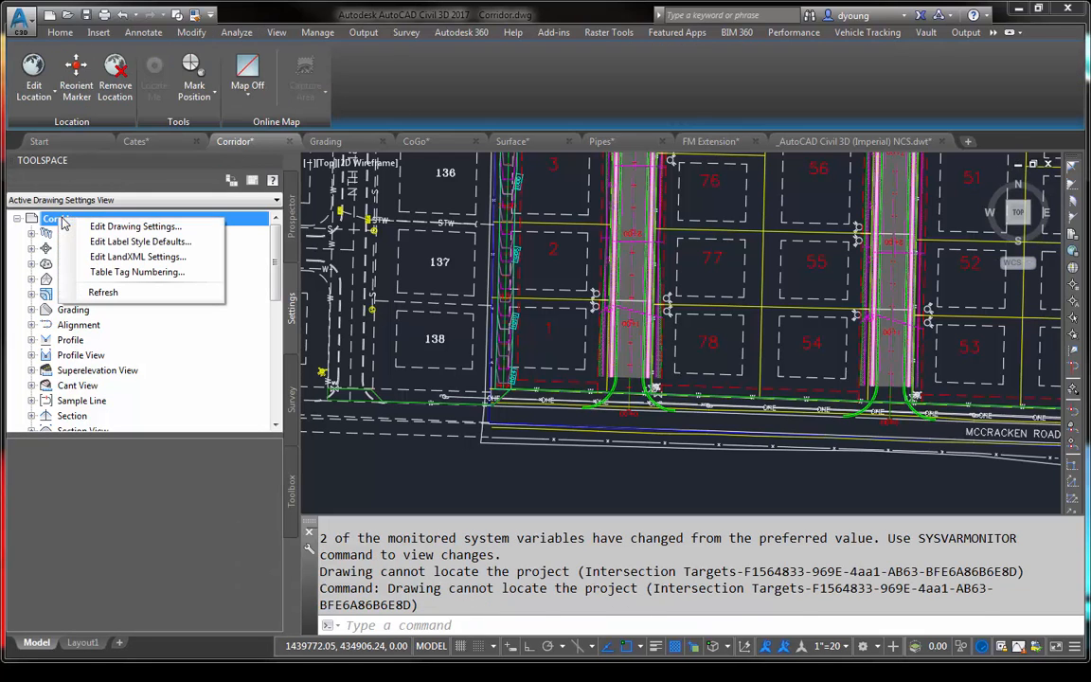
left_click(135, 227)
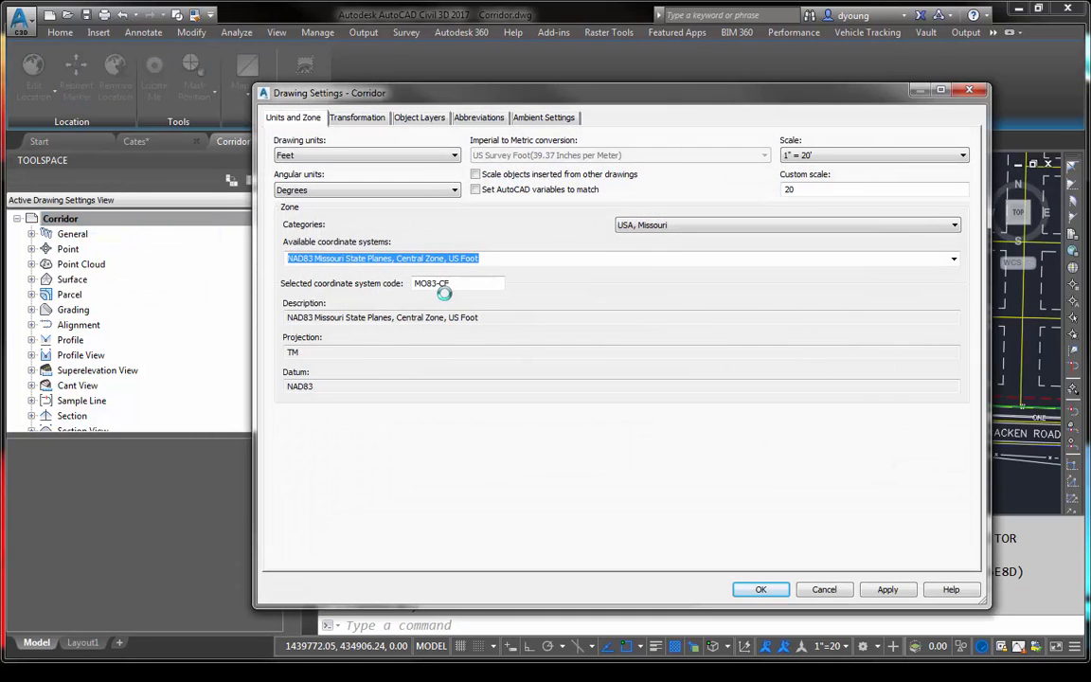
left_click(525, 119)
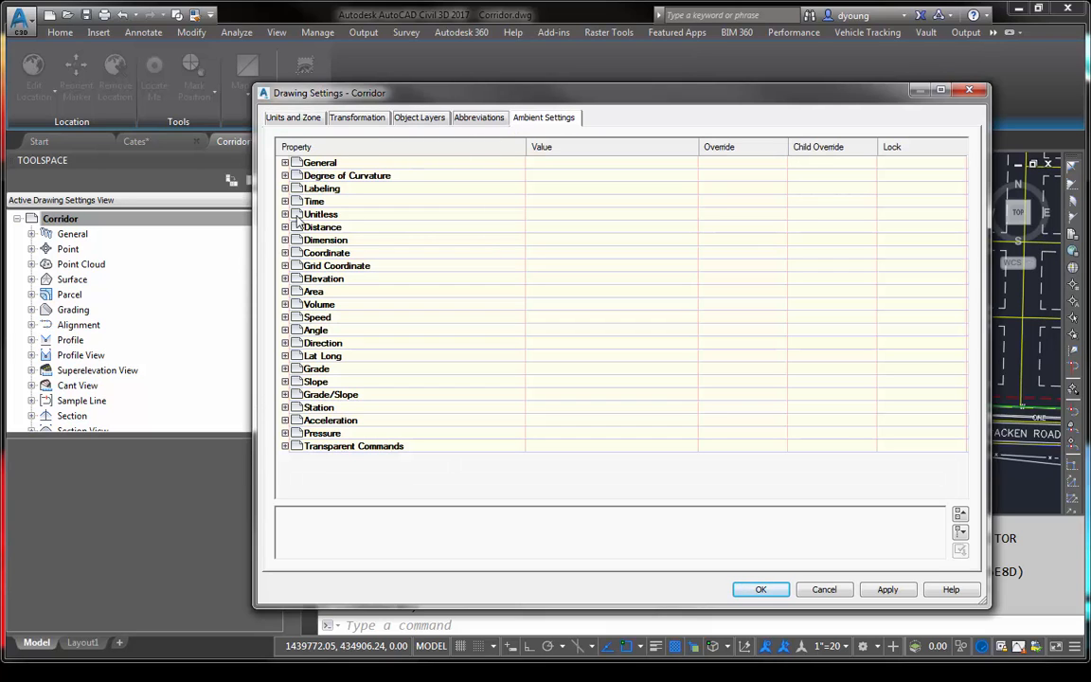
left_click(285, 163)
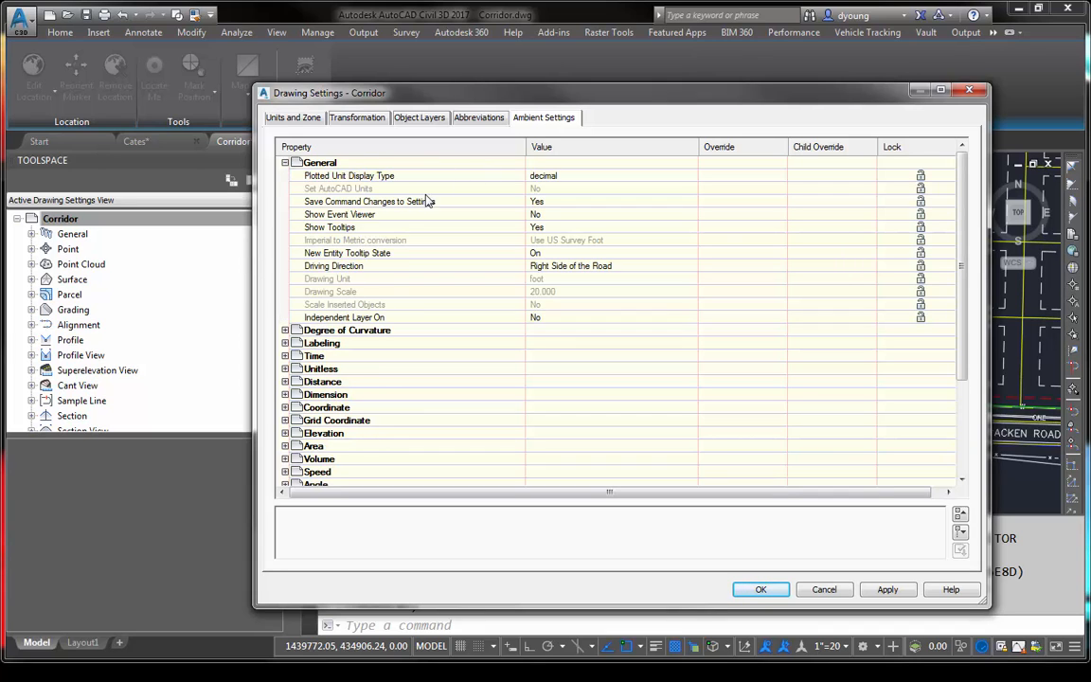
left_click(542, 214)
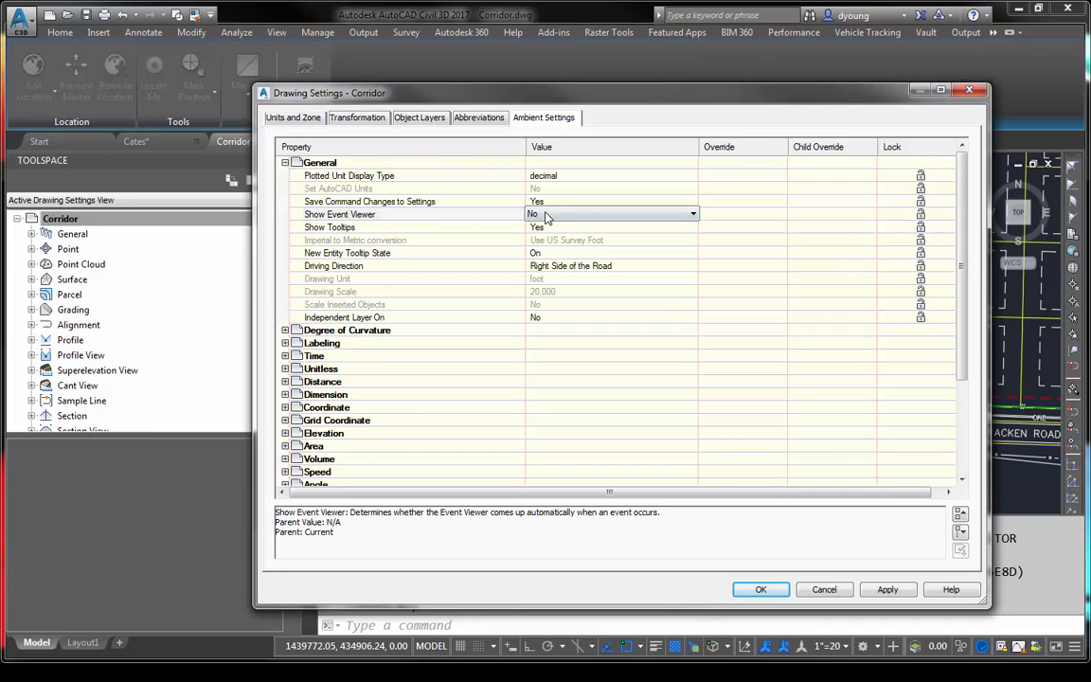
left_click(541, 214)
left_click(542, 237)
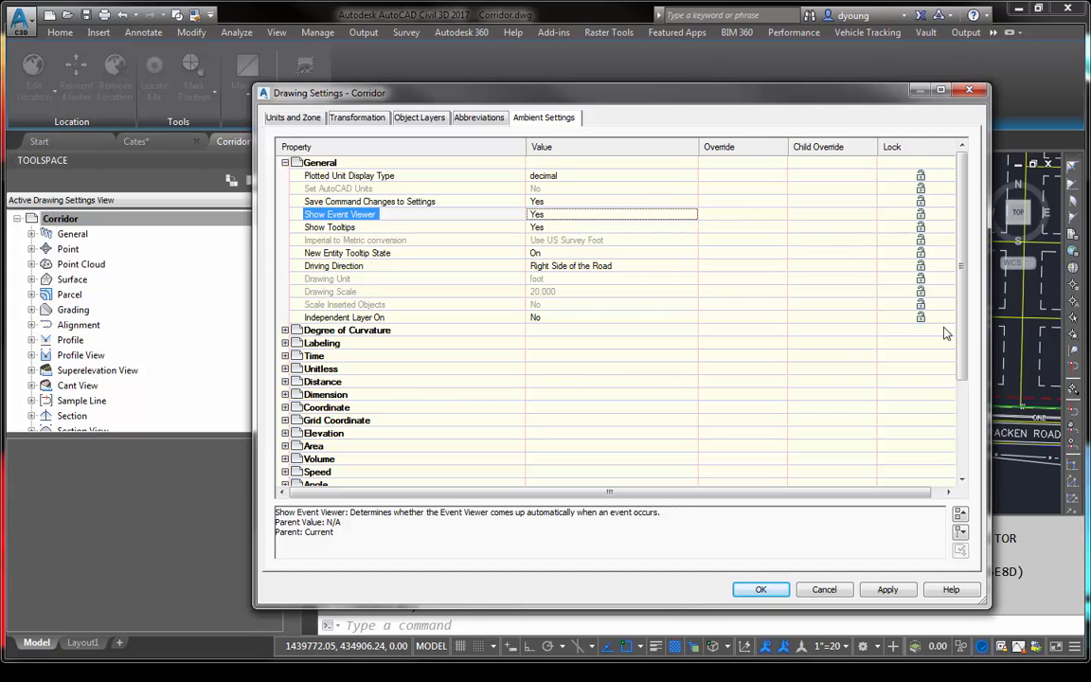
left_click(762, 589)
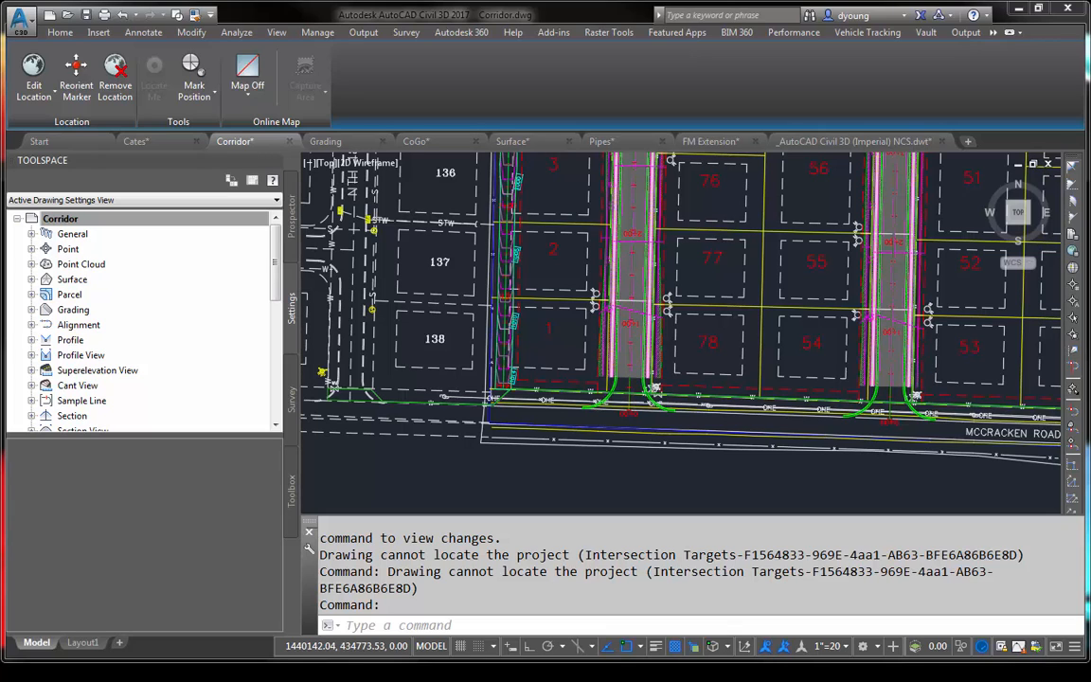
- Stretch the corridor's road ends between lots 1 and 78 and between lots 54 and 53 to McCracken Road, narrowing the Event Viewer in between
left_click(632, 377)
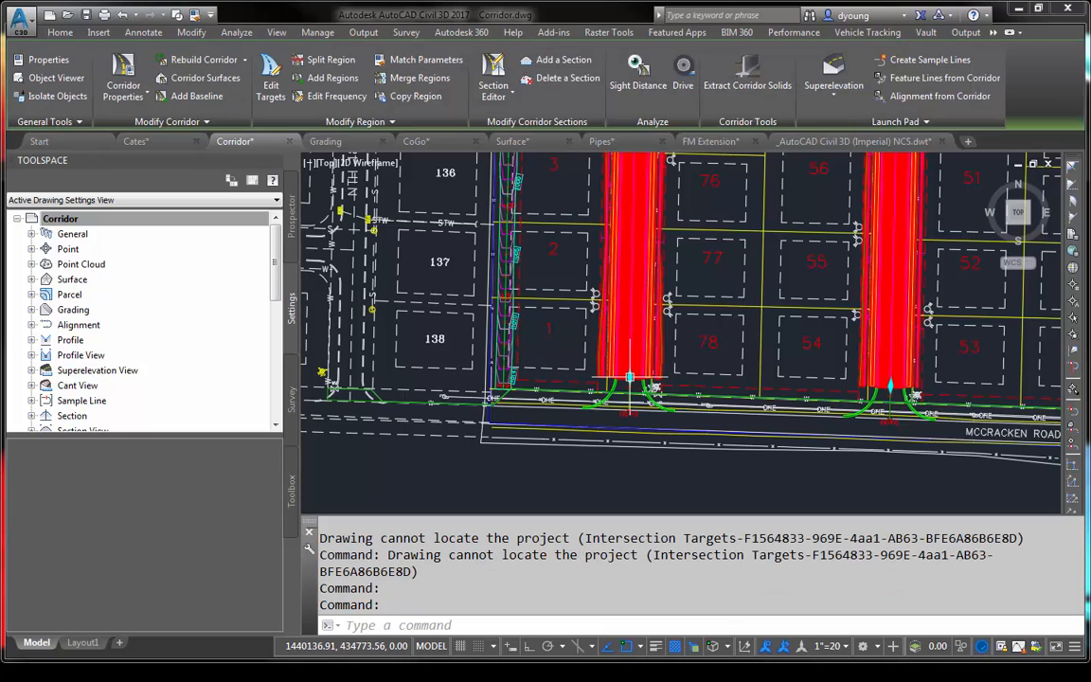
left_click(630, 377)
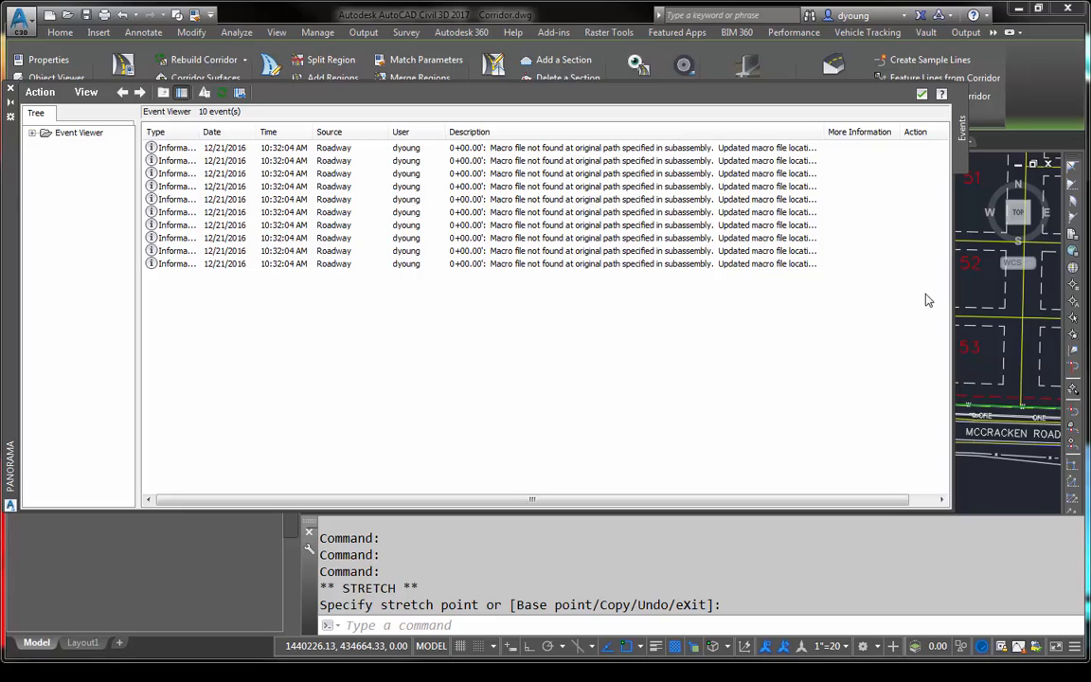
left_click_drag(954, 257, 753, 260)
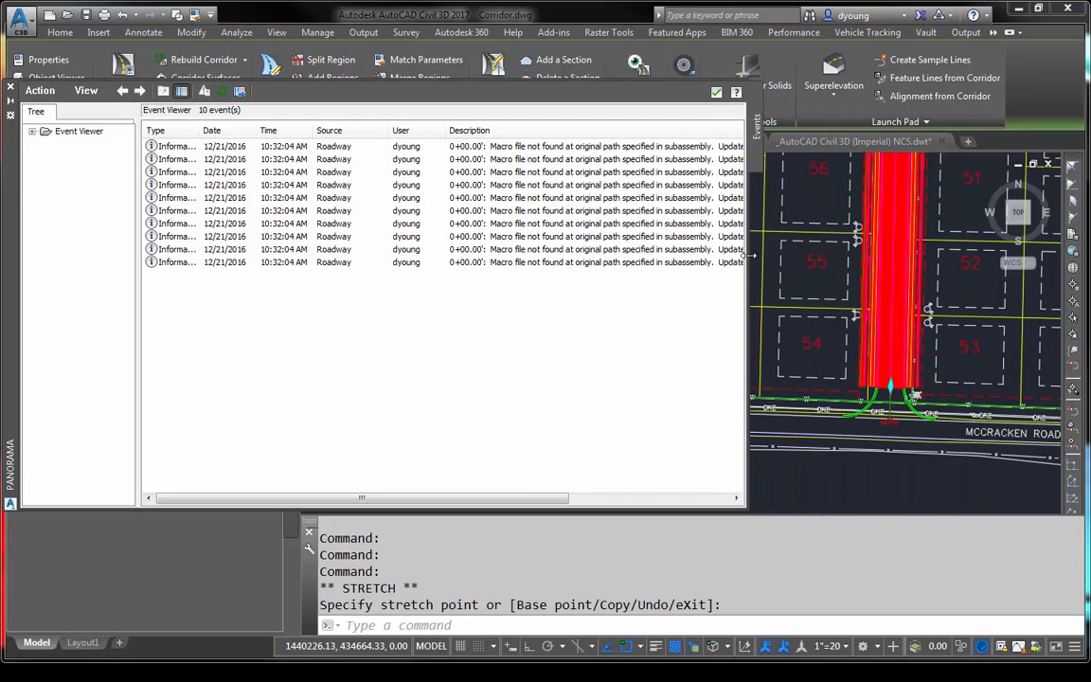
left_click(890, 388)
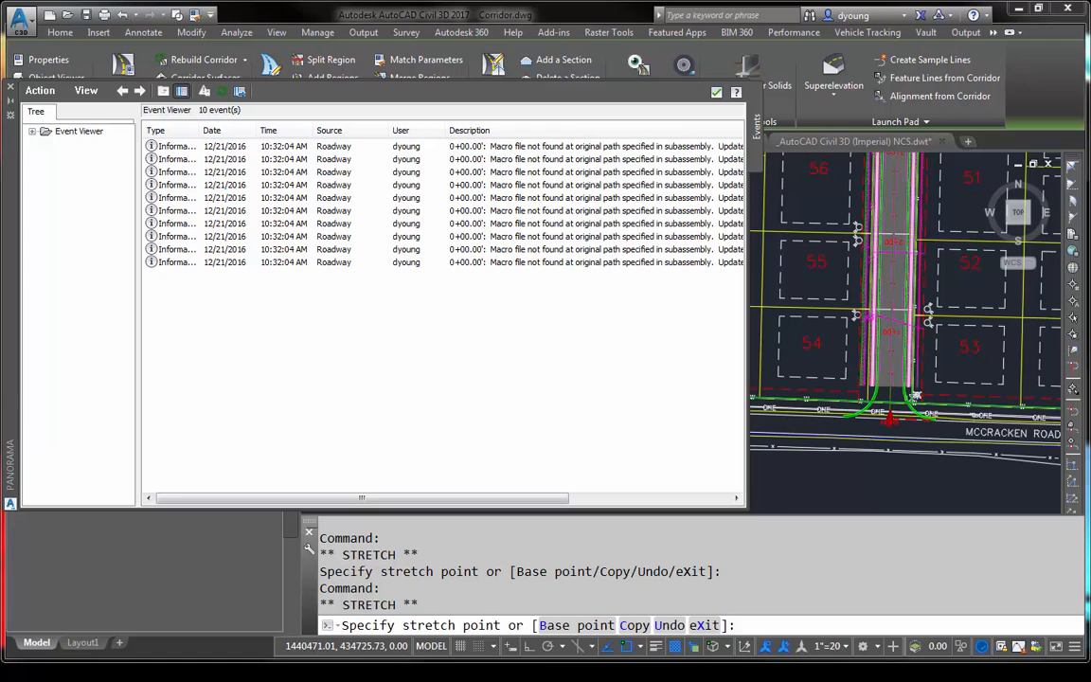
key("Escape")
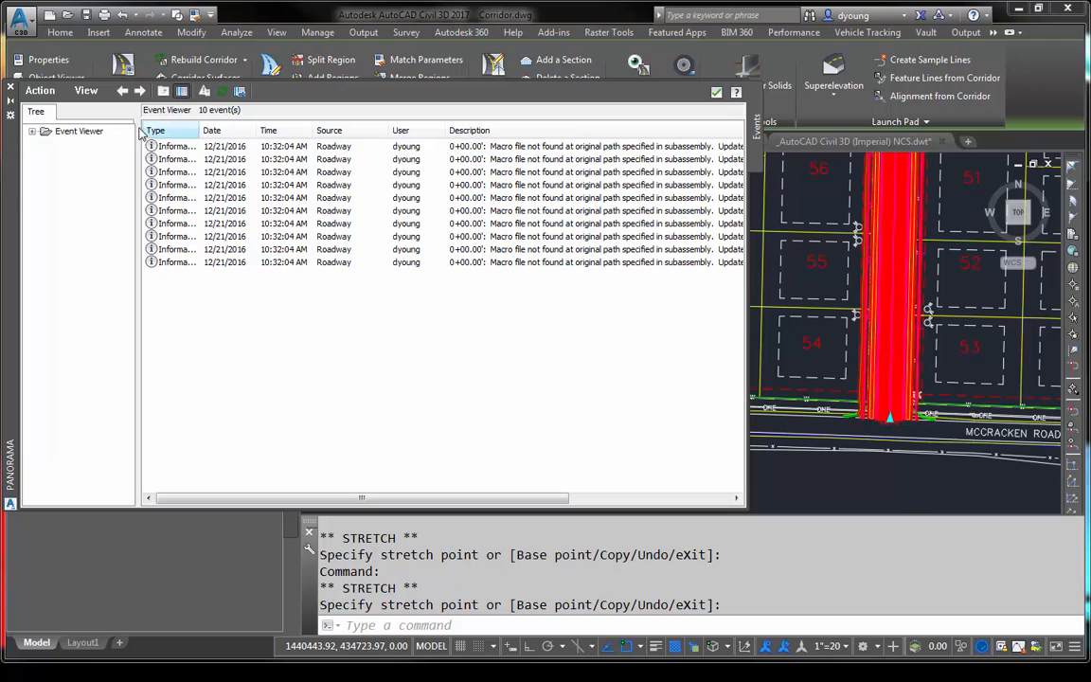
- Sort the Event Viewer's events by Newest First and close the viewer
left_click(88, 92)
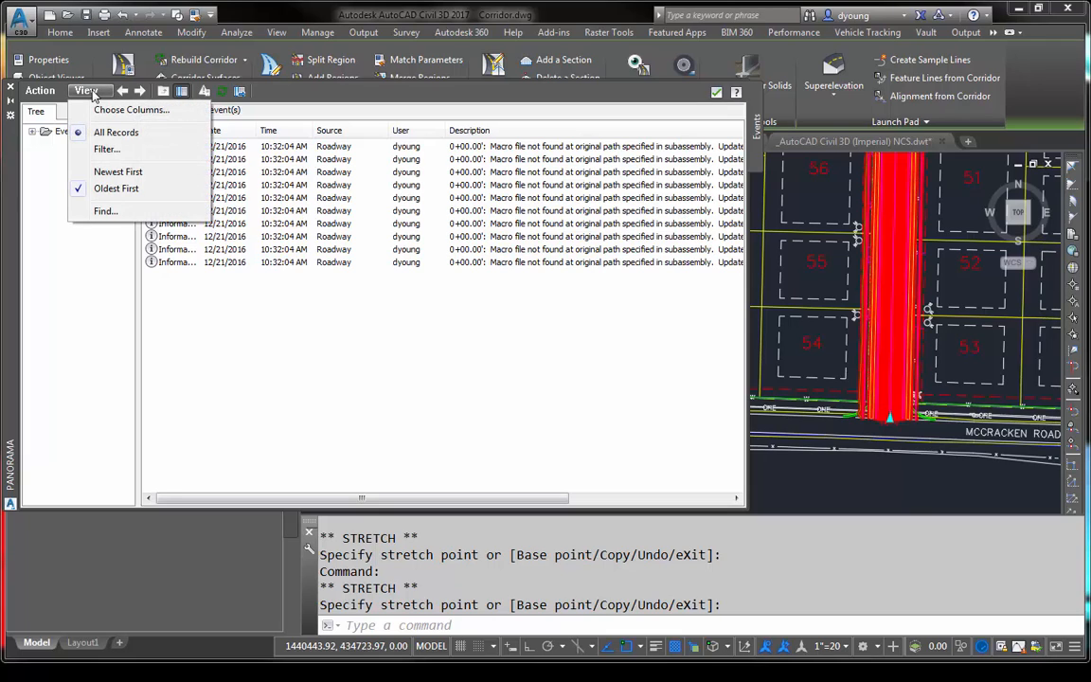
left_click(107, 172)
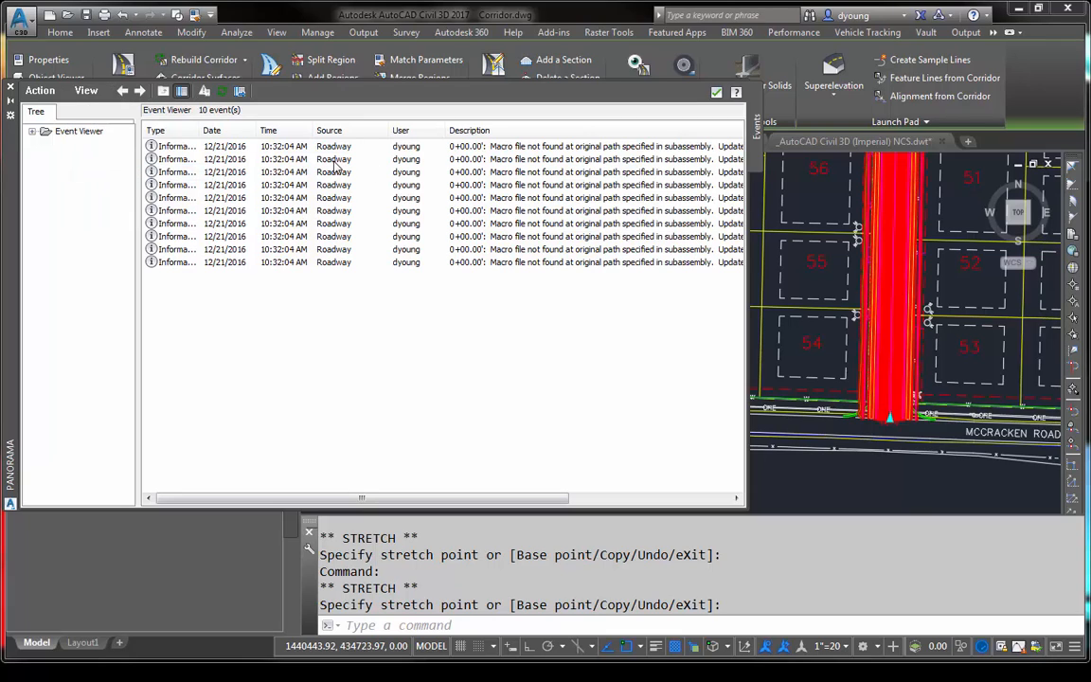
left_click(717, 92)
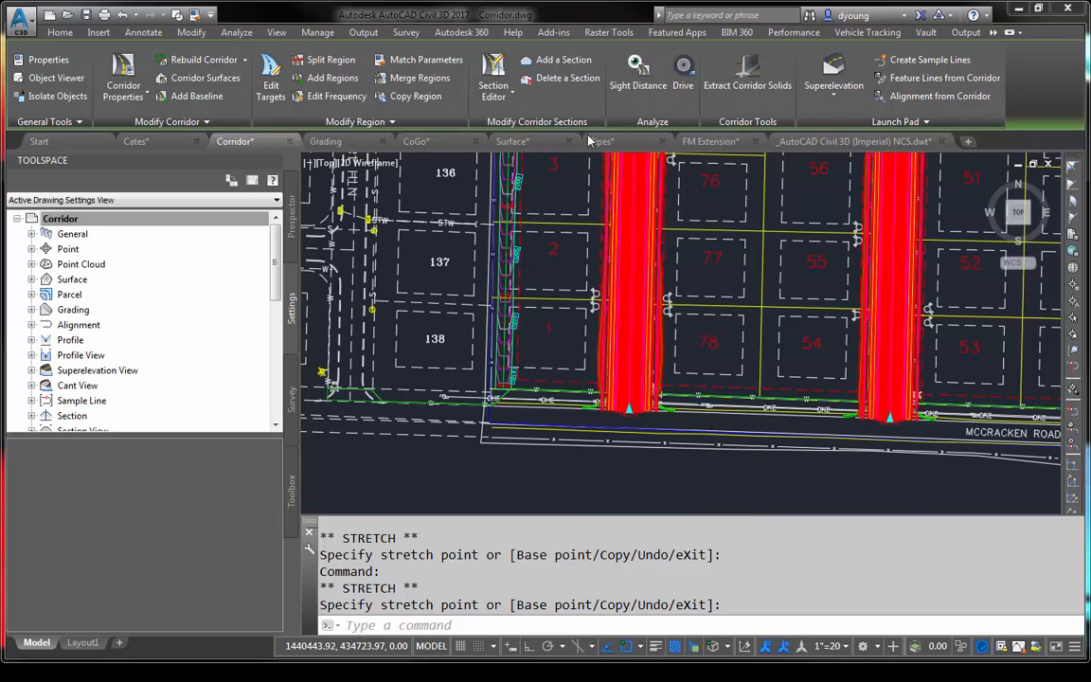
- Close the Corridor drawing without saving its changes and go to the Start page
left_click(264, 141)
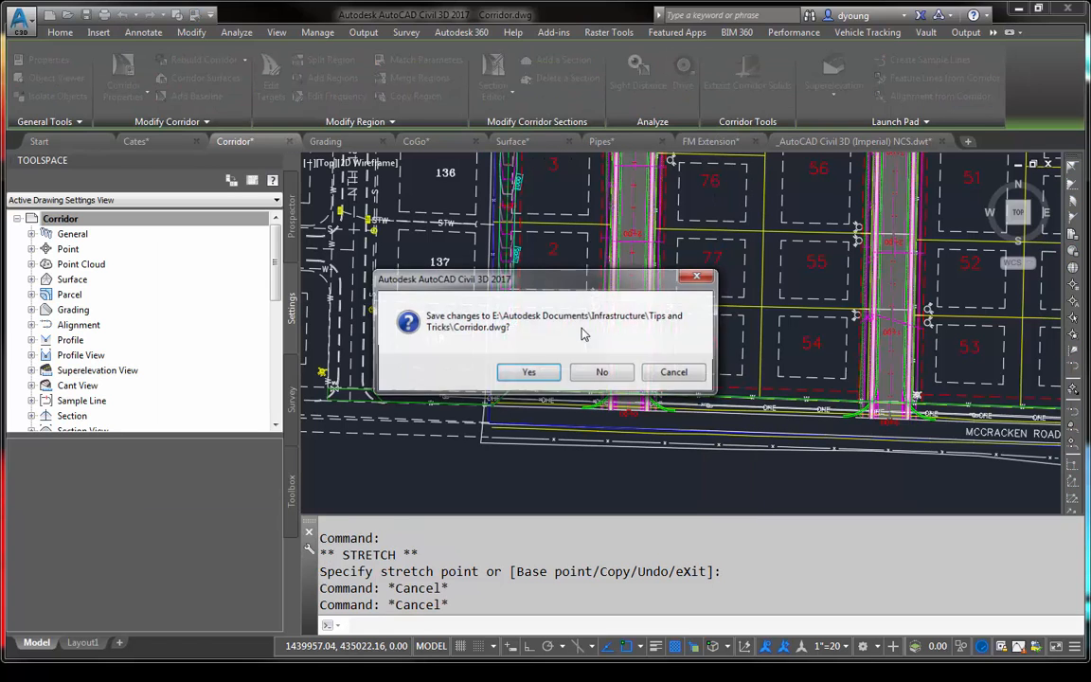
left_click(602, 373)
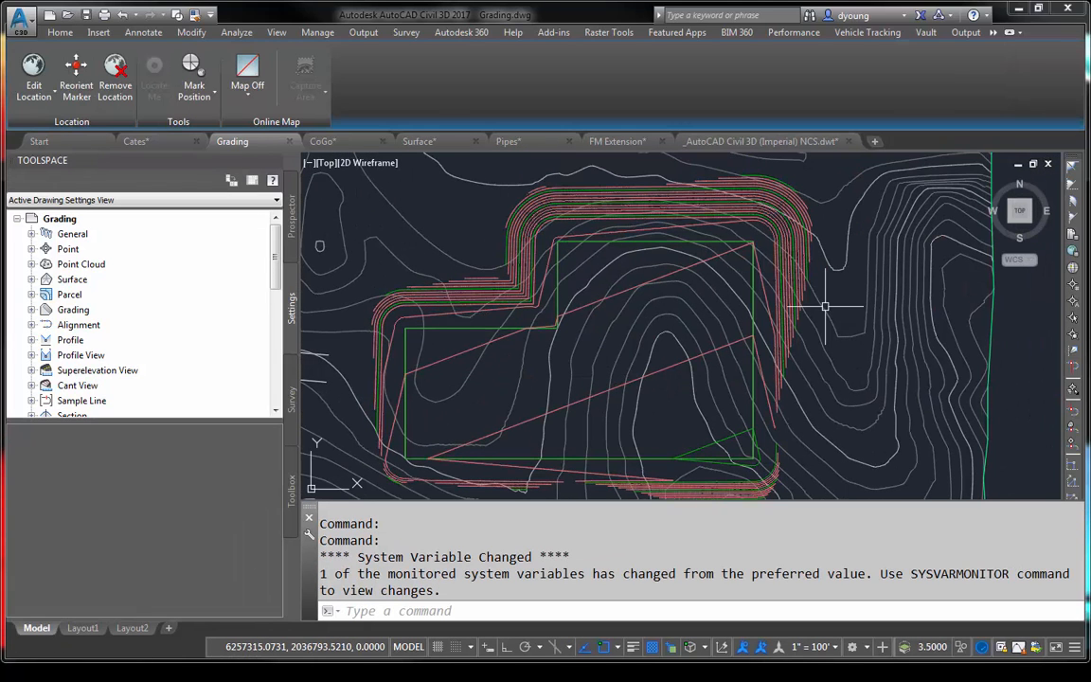
left_click(730, 142)
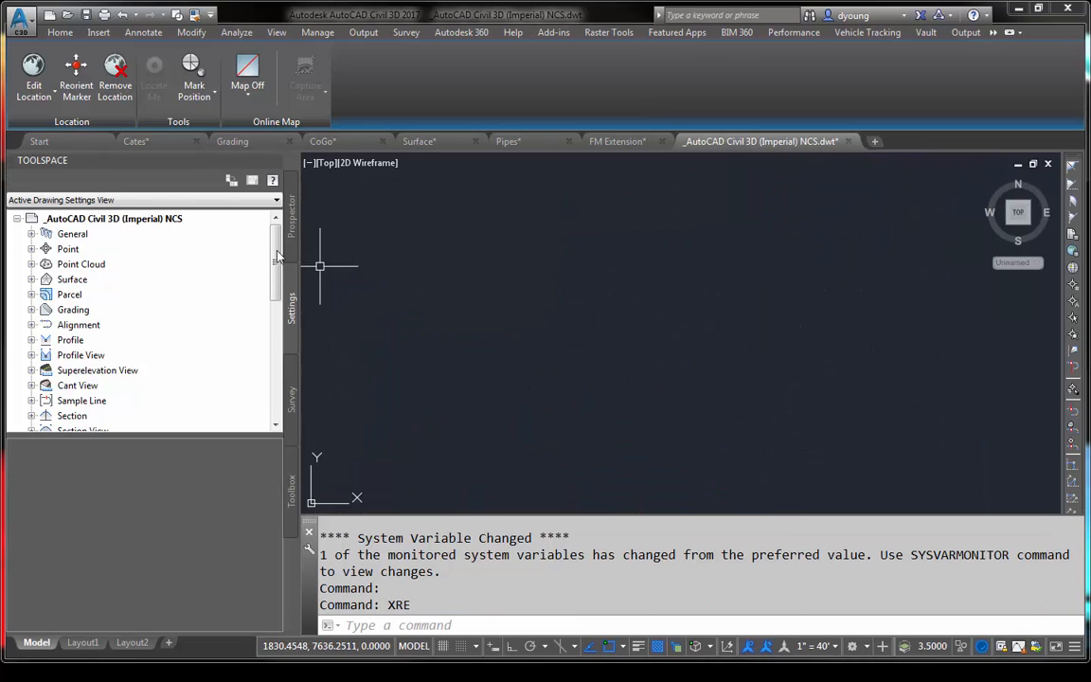
left_click(43, 140)
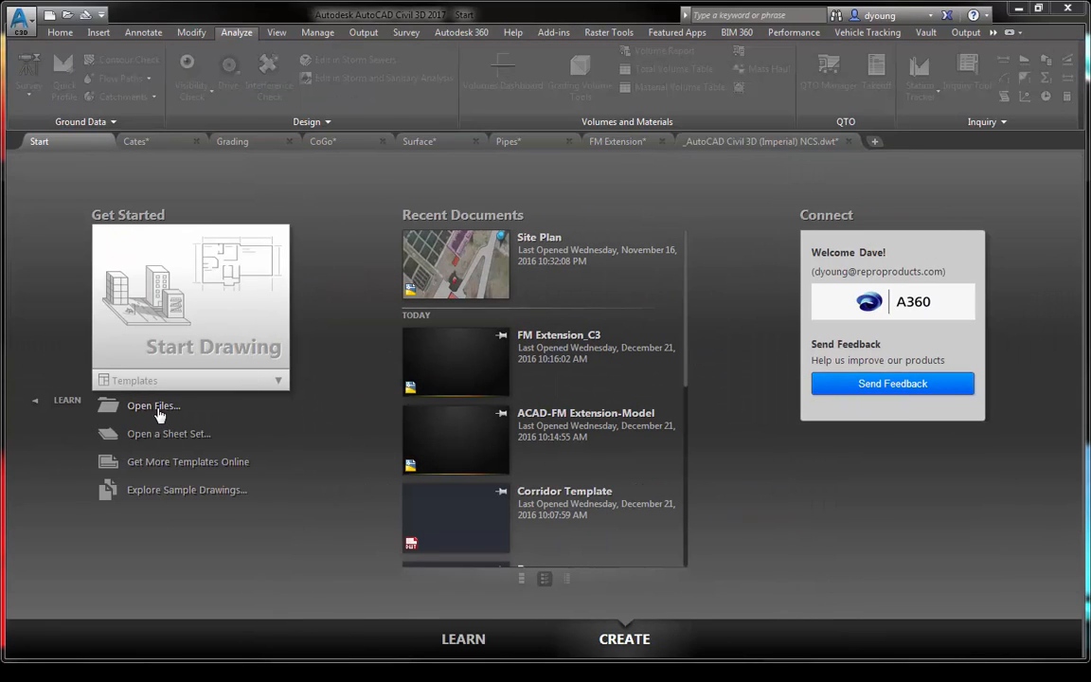
- Start a new drawing and display its external references
left_click(191, 317)
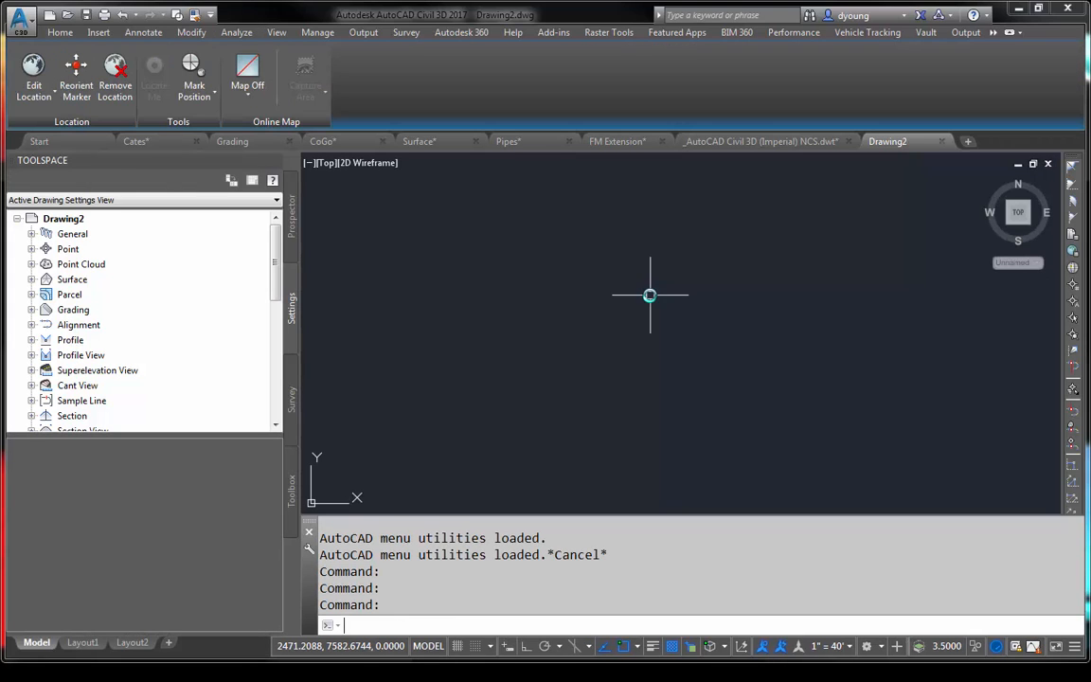
type("xref")
key("Return")
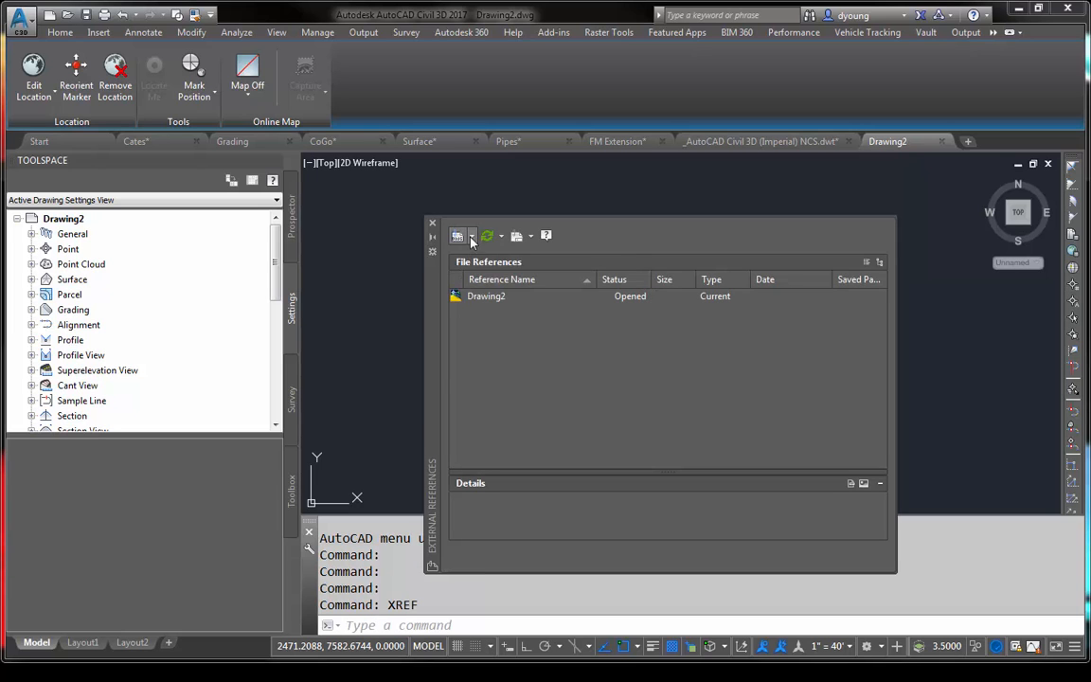
- Attach Surface.dwg as an overlay external reference at its default scale and insertion point, and zoom to the drawing extents
left_click(458, 236)
left_click(494, 257)
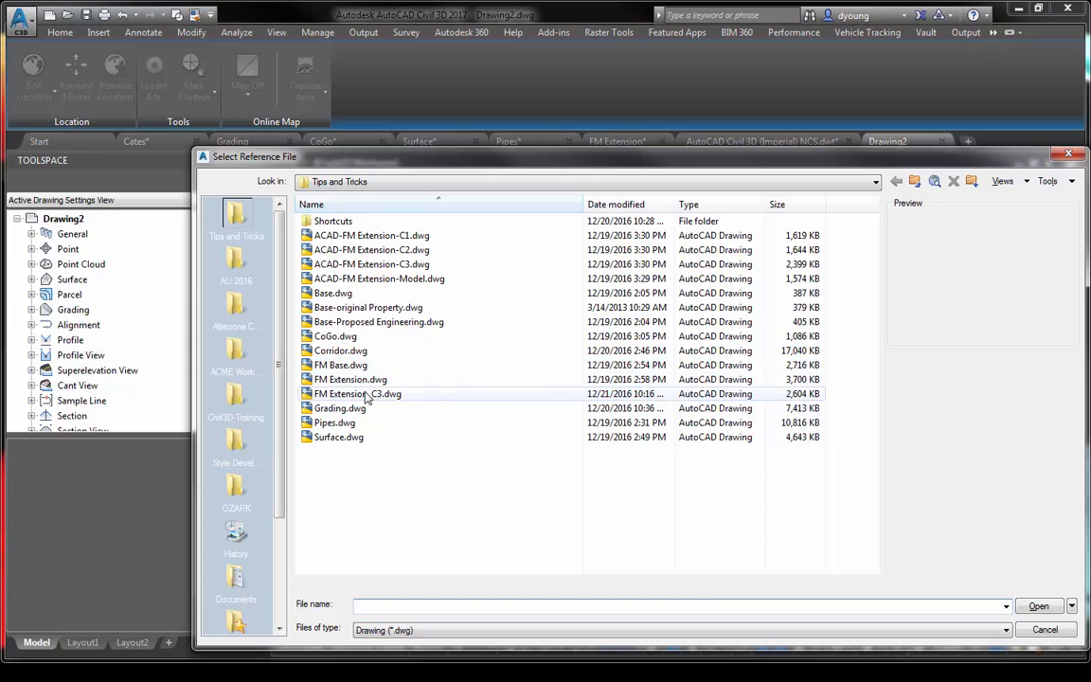
double_click(339, 437)
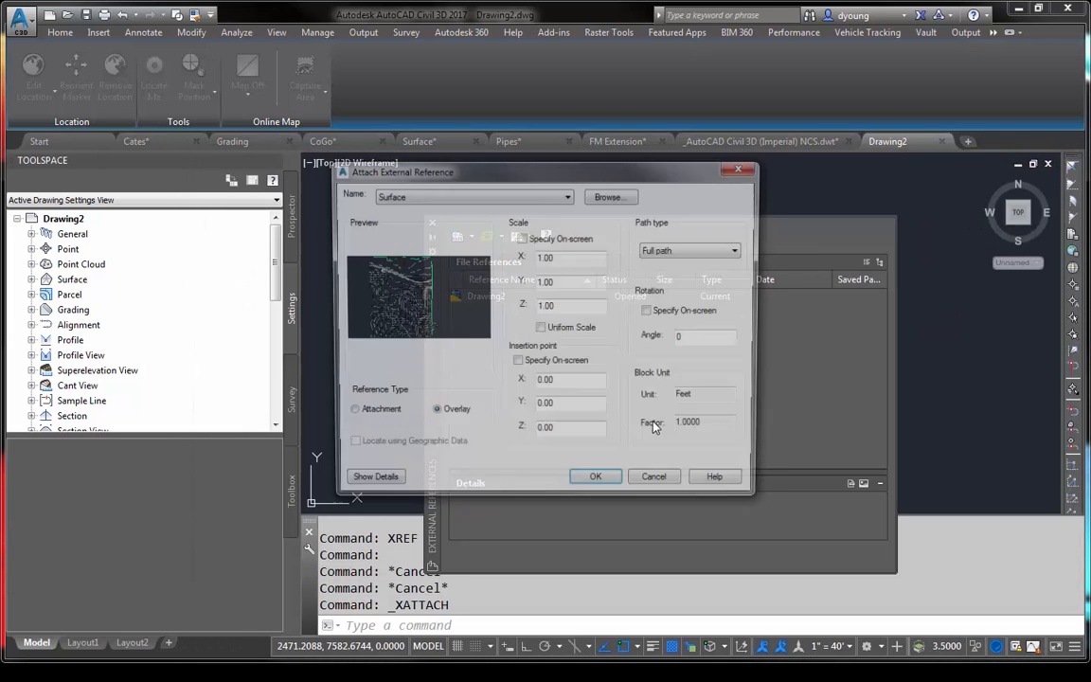
left_click(594, 485)
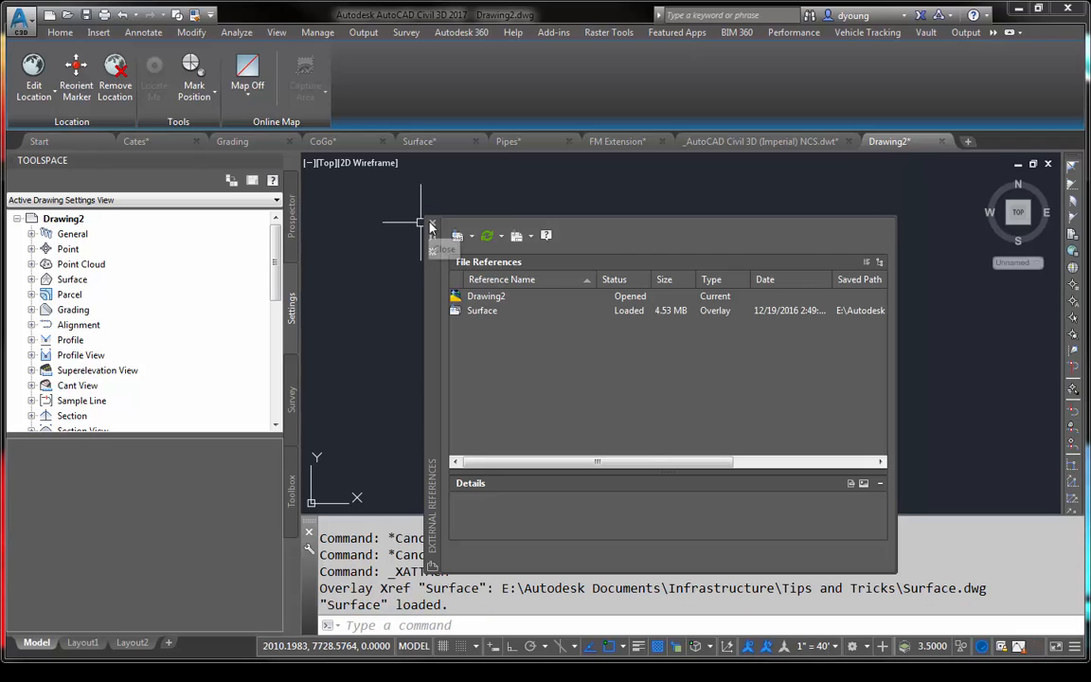
left_click(431, 225)
type("z")
key("Return")
type("e")
key("Return")
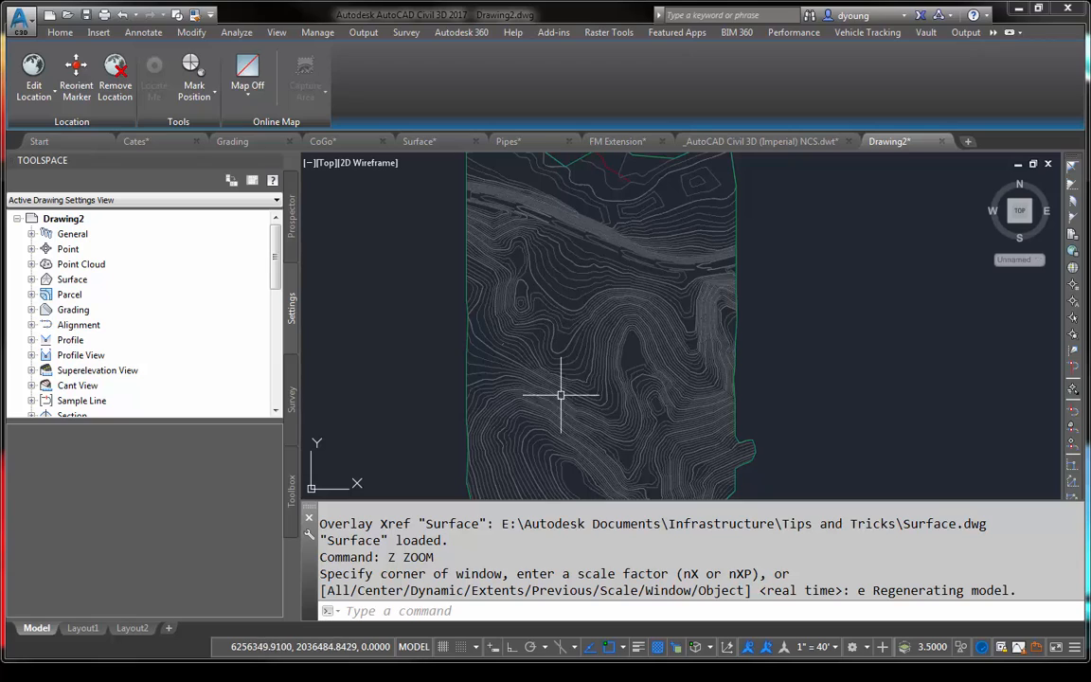
- Detach the Surface external reference from the drawing
left_click(567, 291)
type("xref")
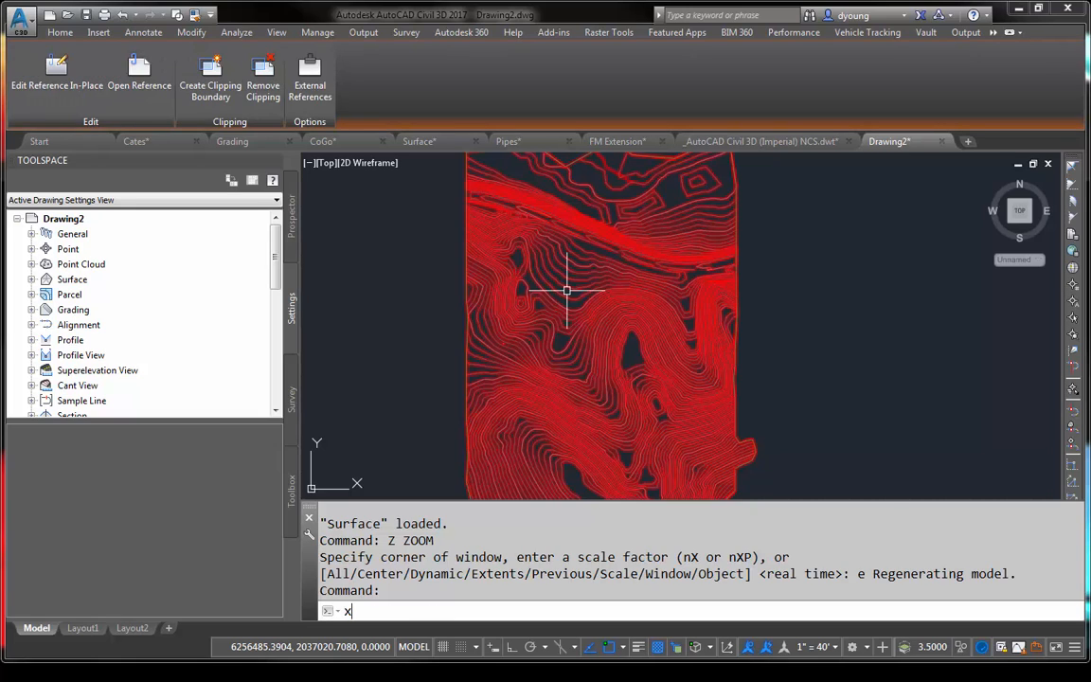
key("Return")
right_click(504, 318)
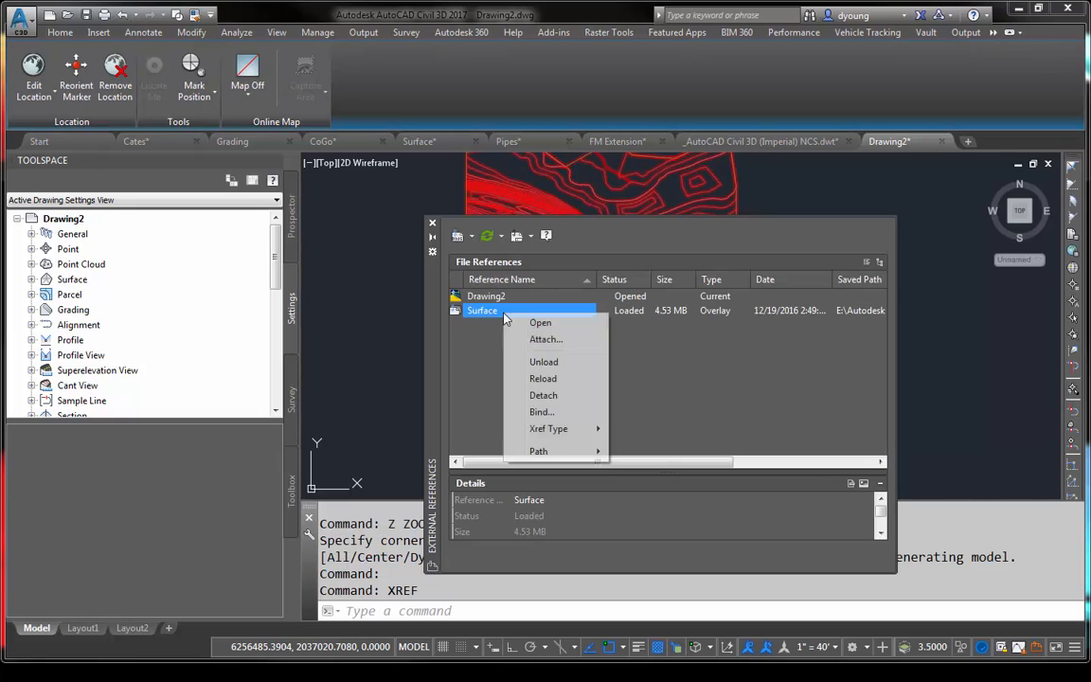
left_click(533, 396)
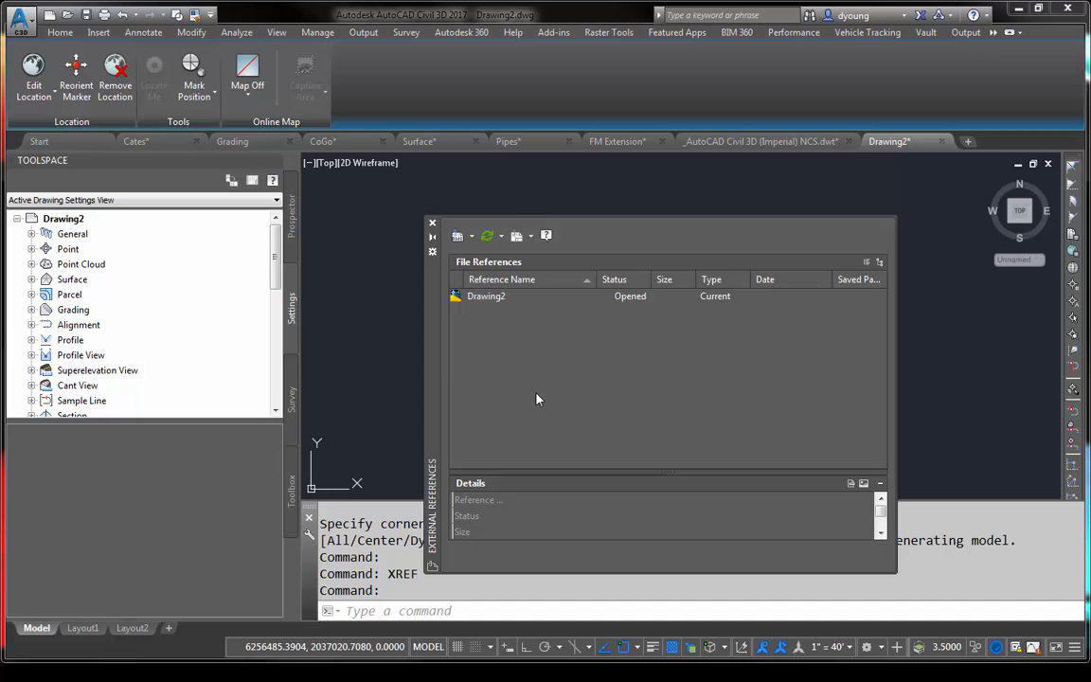
- Attach Grading.dwg as an overlay external reference with the default full path, scale and insertion point, and close the reference list
left_click(471, 236)
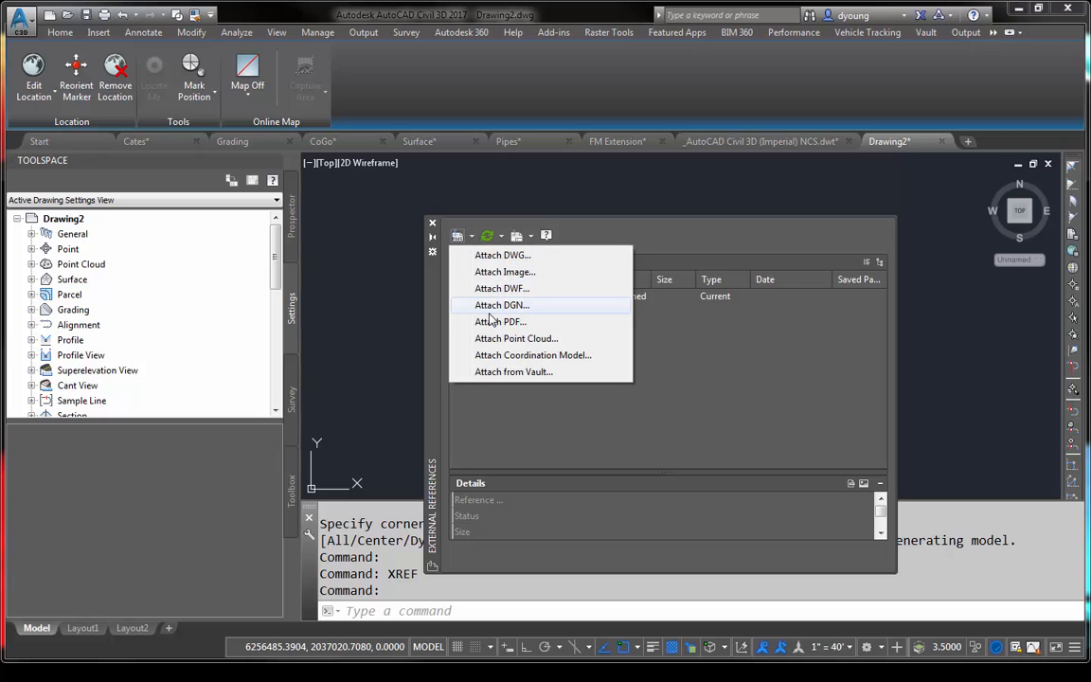
left_click(501, 255)
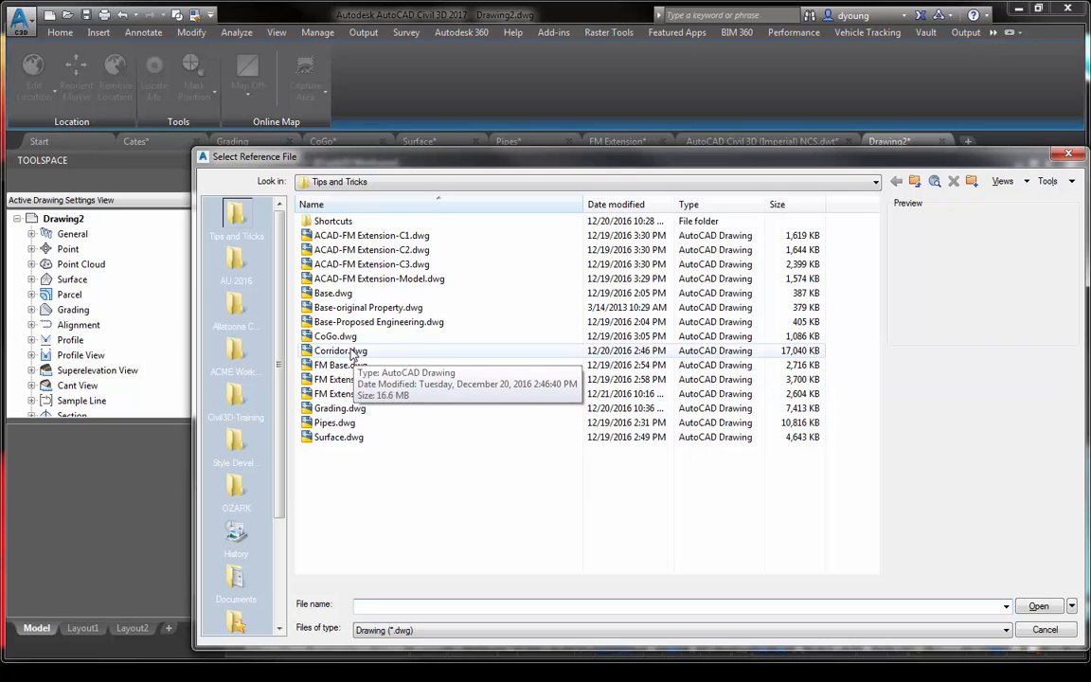
double_click(340, 408)
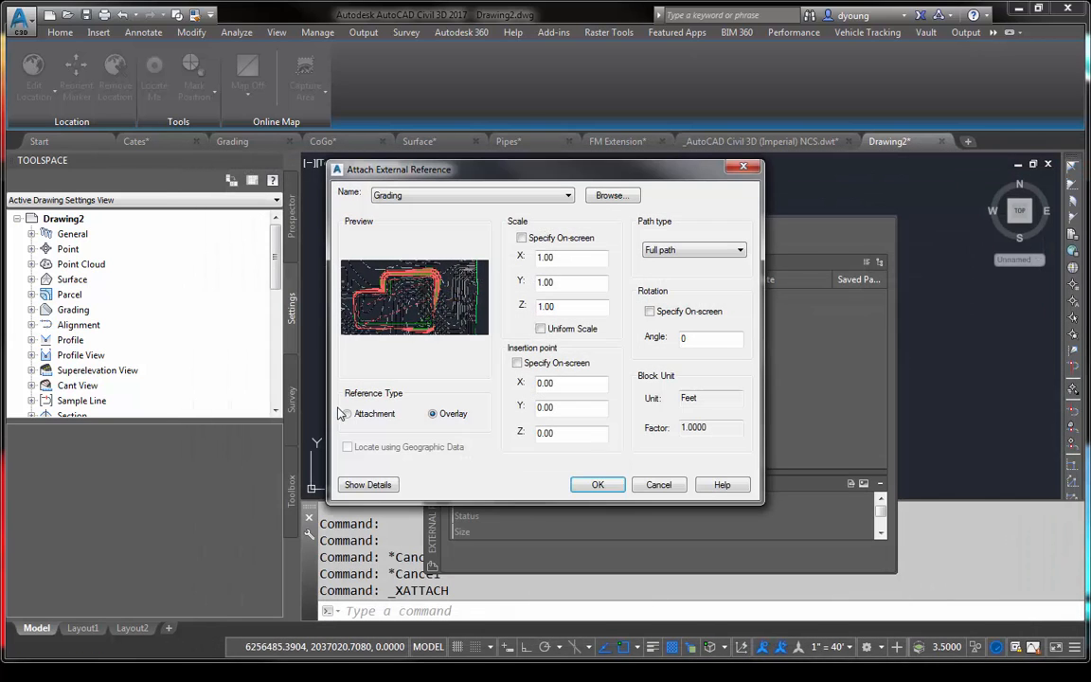
left_click(587, 485)
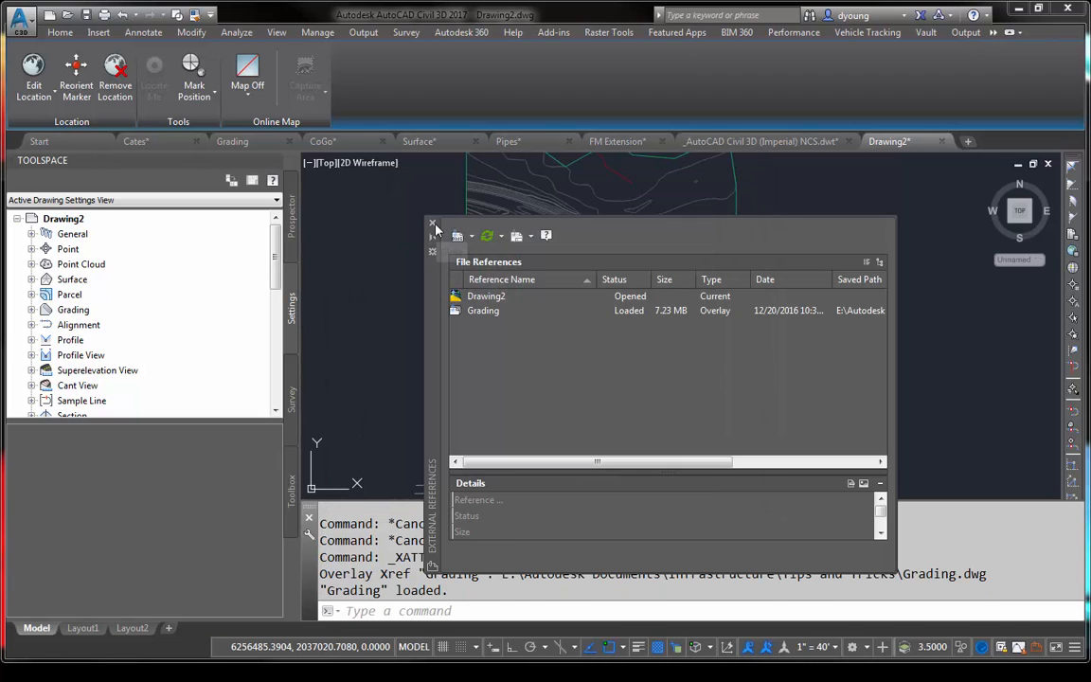
left_click(433, 226)
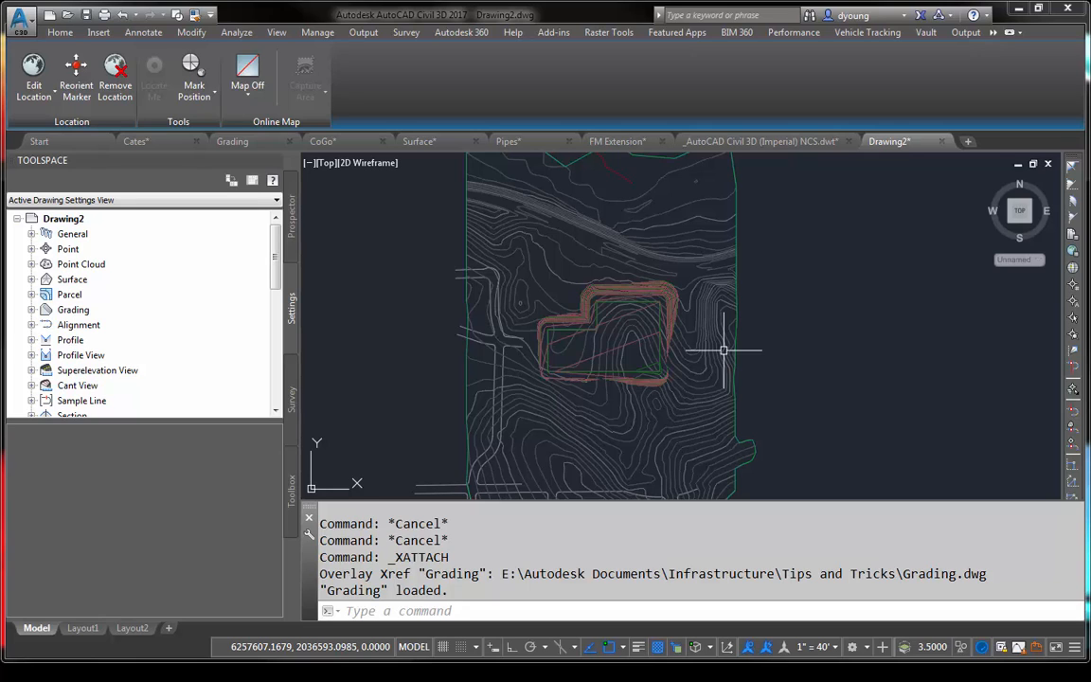
- Set up surface labeling with the Contour - Multiple label type
scroll(591, 329, "up", 3)
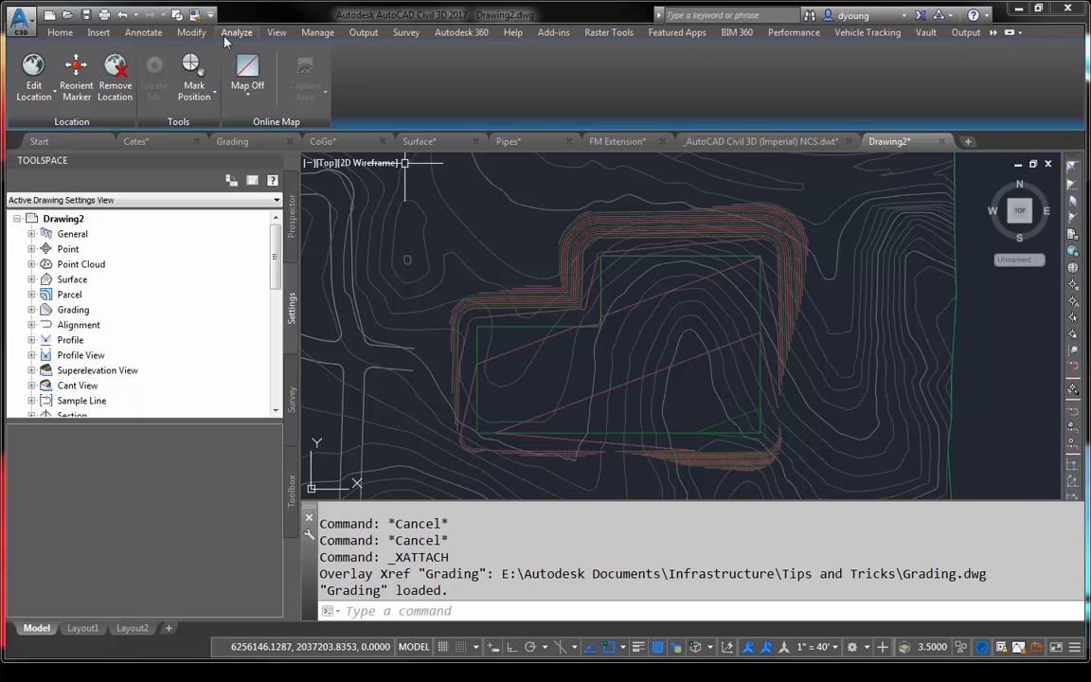
left_click(228, 33)
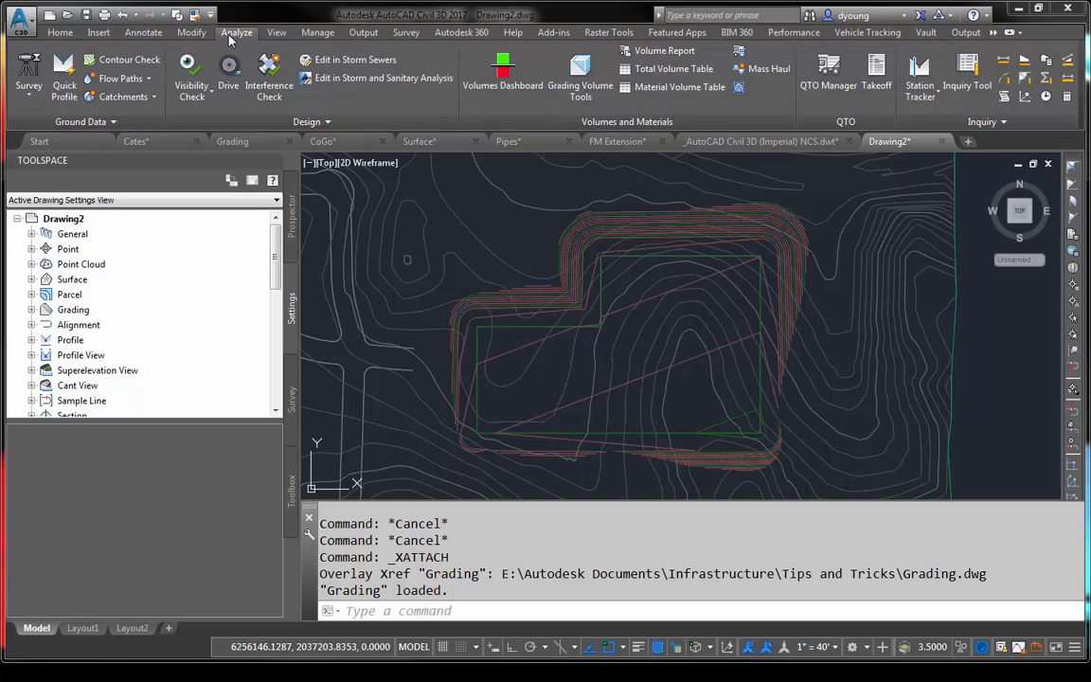
left_click(143, 33)
left_click(30, 77)
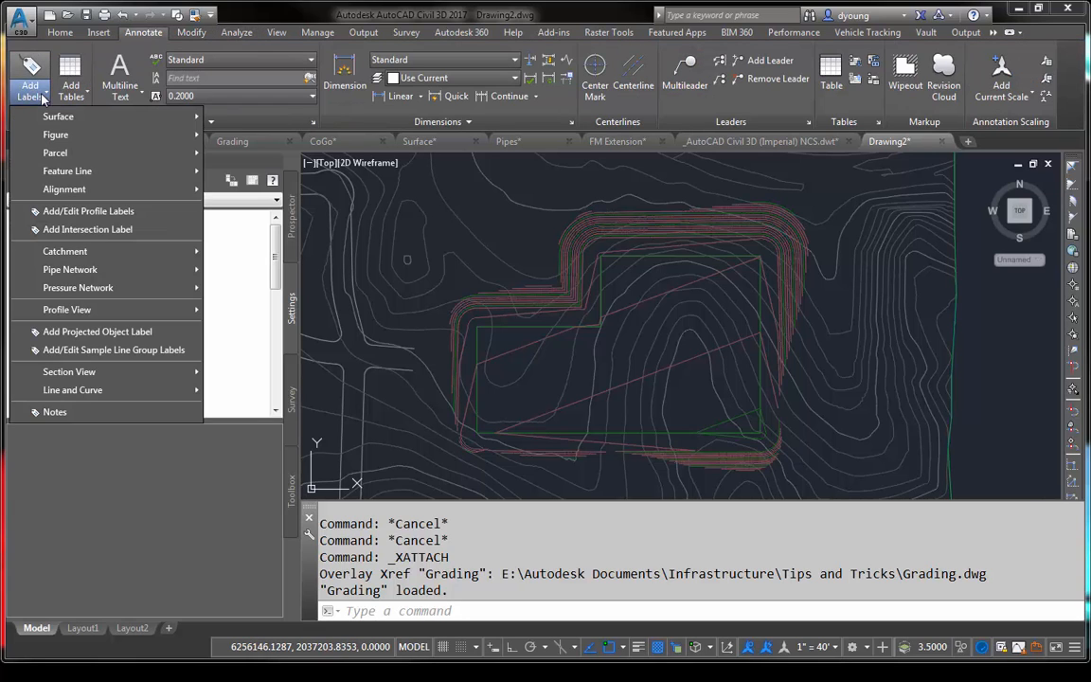
mouse_move(180, 117)
left_click(232, 109)
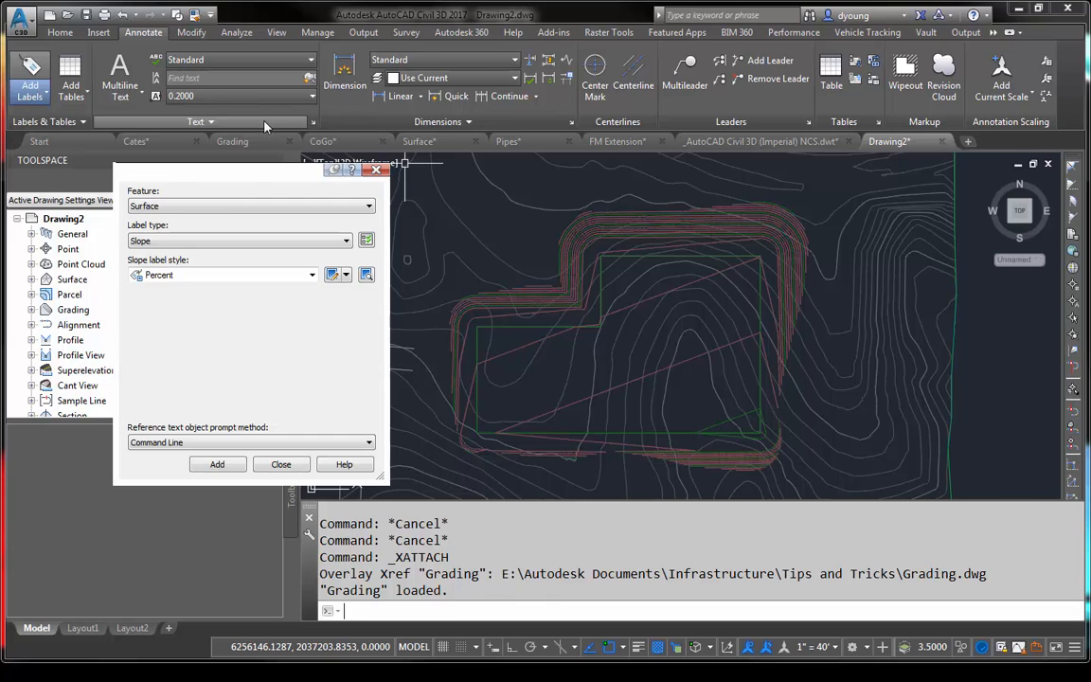
left_click(228, 241)
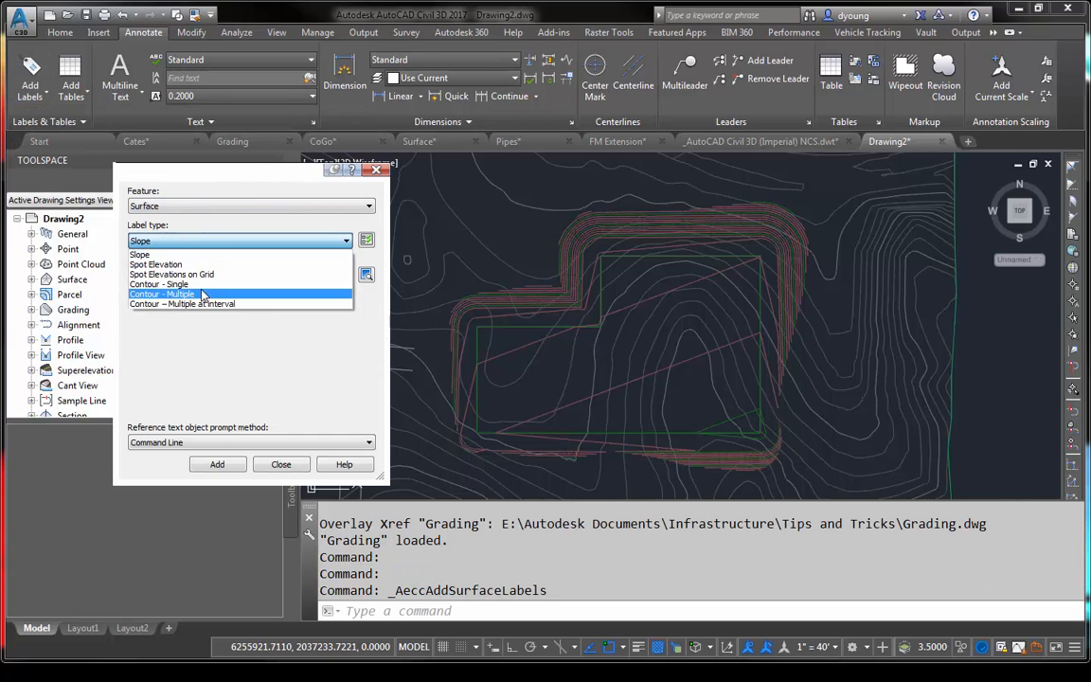
left_click(180, 274)
- Try to choose the surface for the contour labels from the list of surfaces, and cancel the selection
left_click(217, 464)
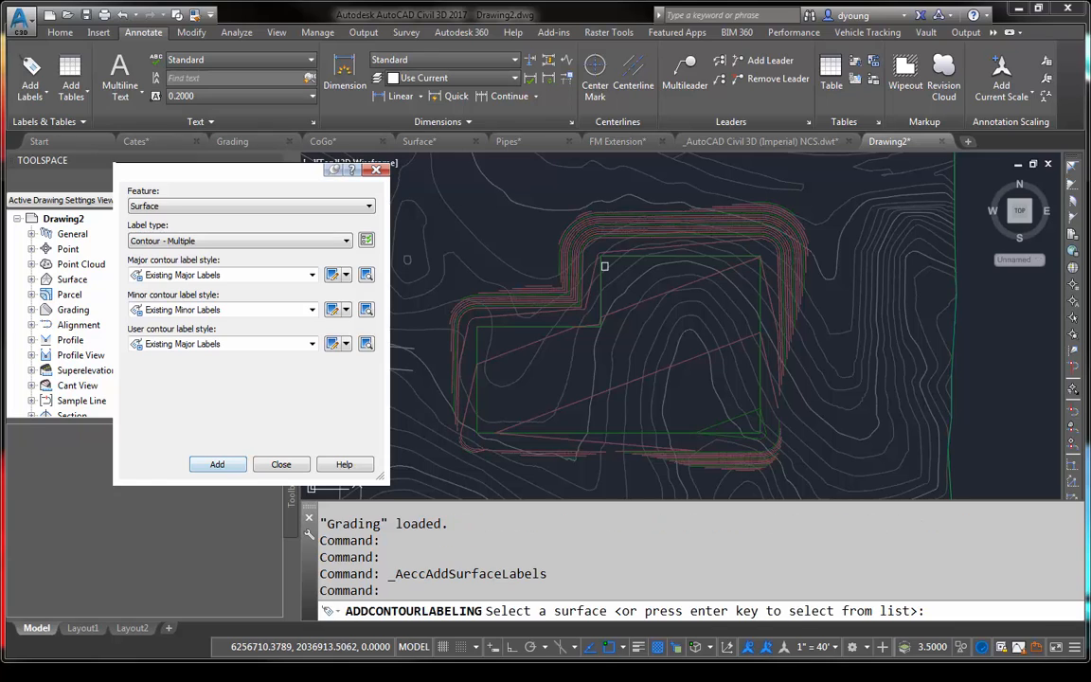
key("Return")
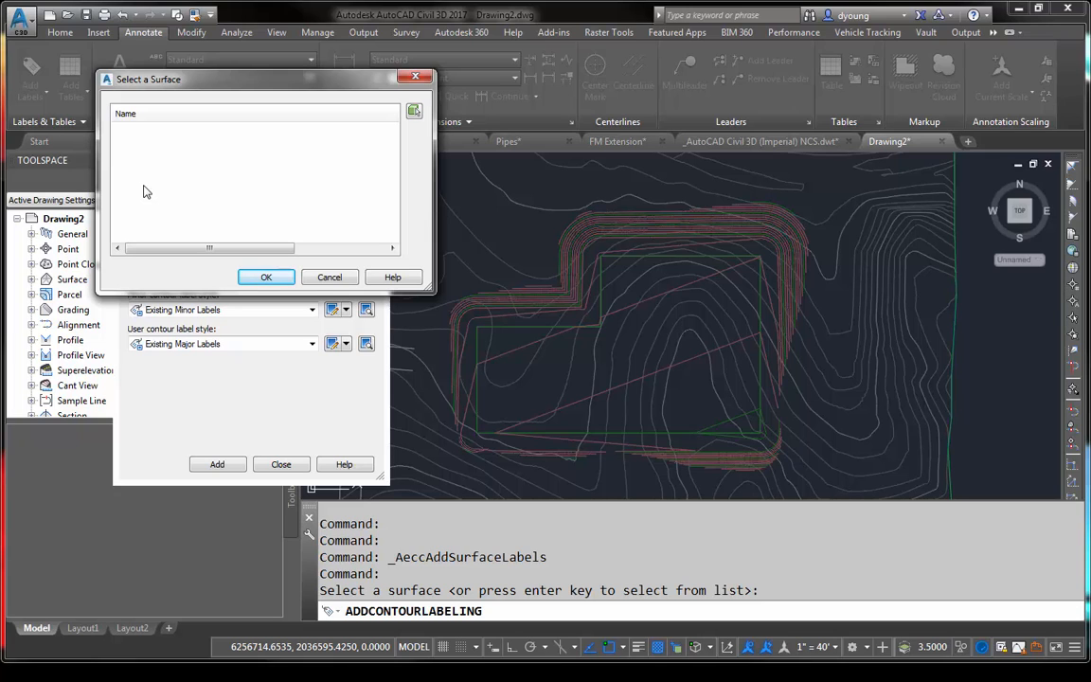
left_click(330, 277)
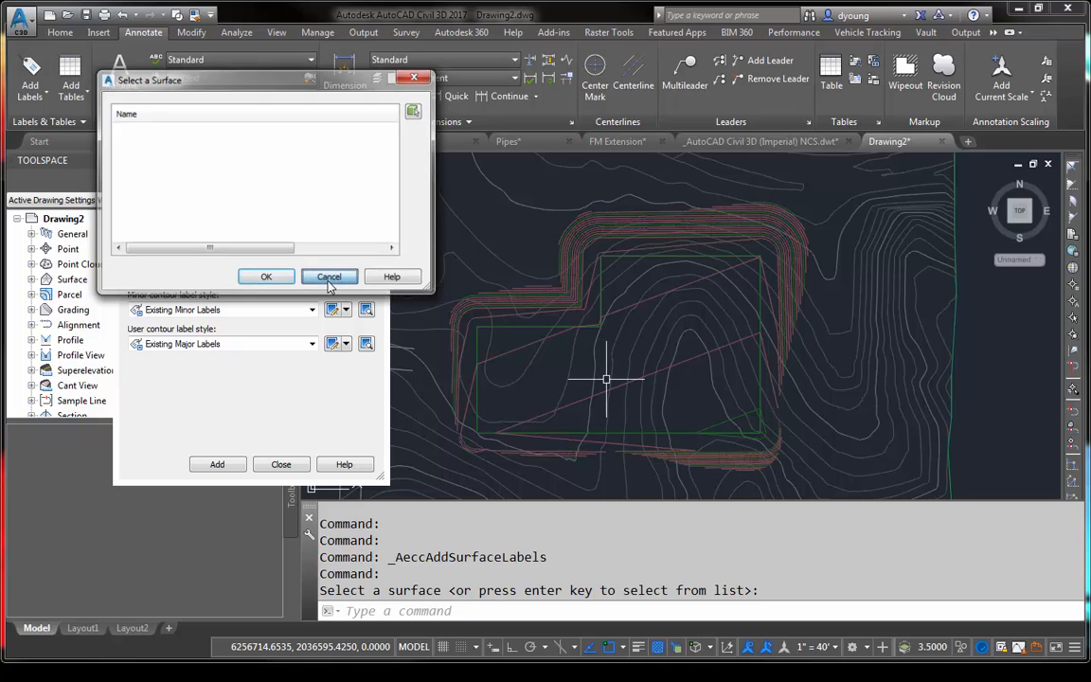
- Label the contours of the referenced Existing-Site surface along a diagonal line running southwest past the grading pad's northwest corner
left_click(217, 464)
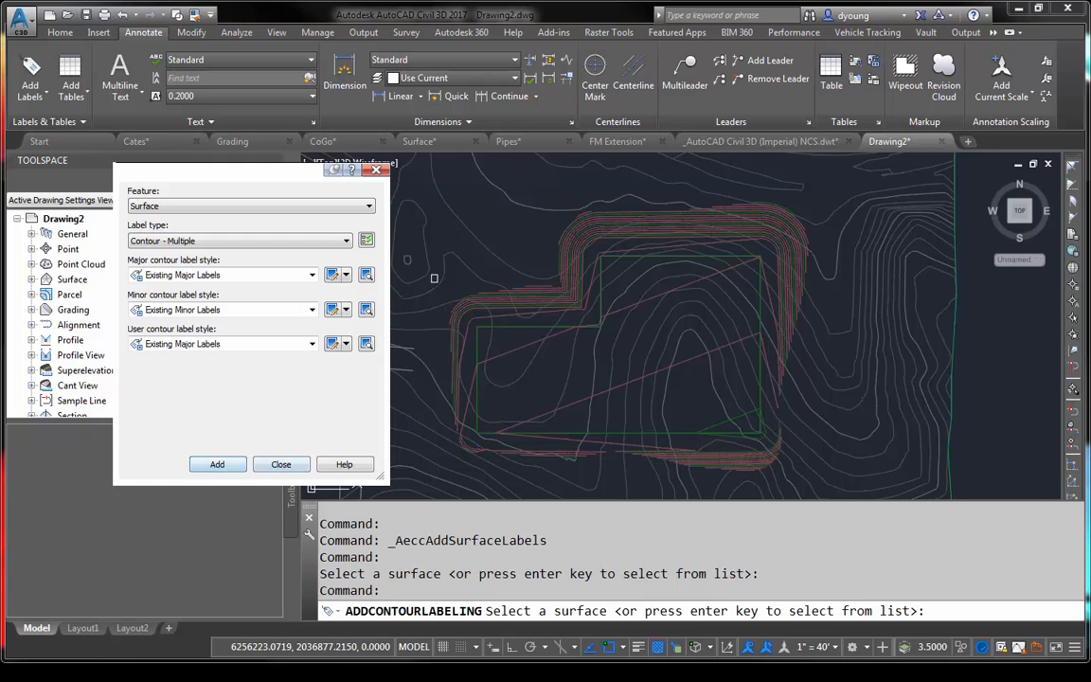
left_click(465, 225)
middle_click_drag(531, 176, 599, 251)
left_click(626, 185)
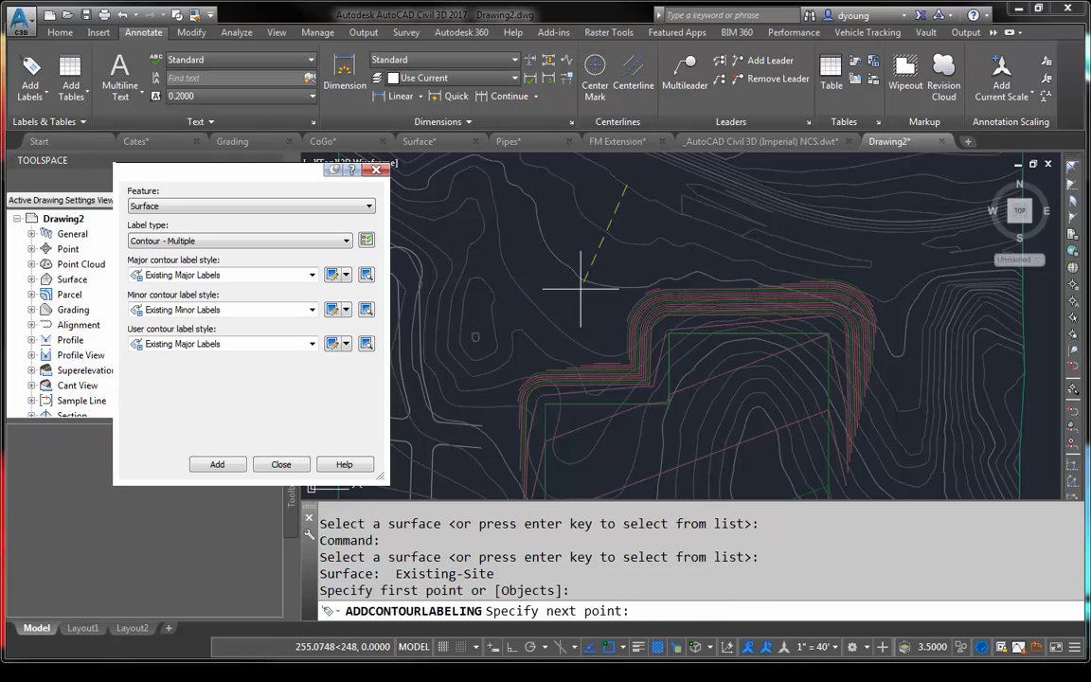
left_click(474, 428)
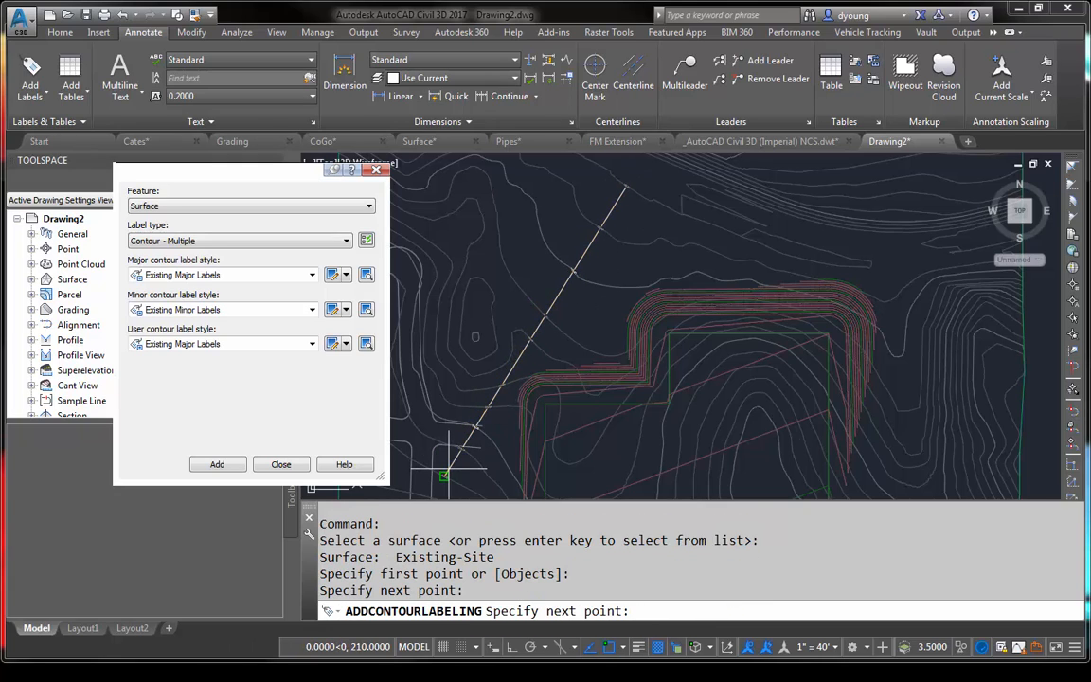
left_click(445, 473)
key("Return")
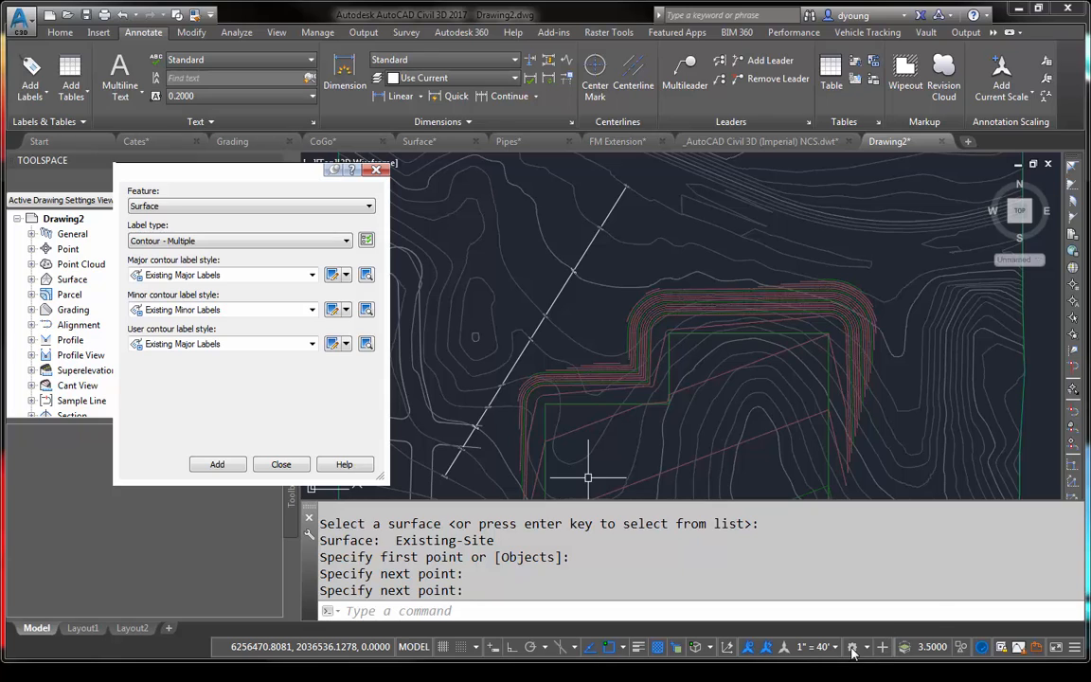
- Set the annotation scale to 1" = 100' to resize the contour labels
left_click(814, 646)
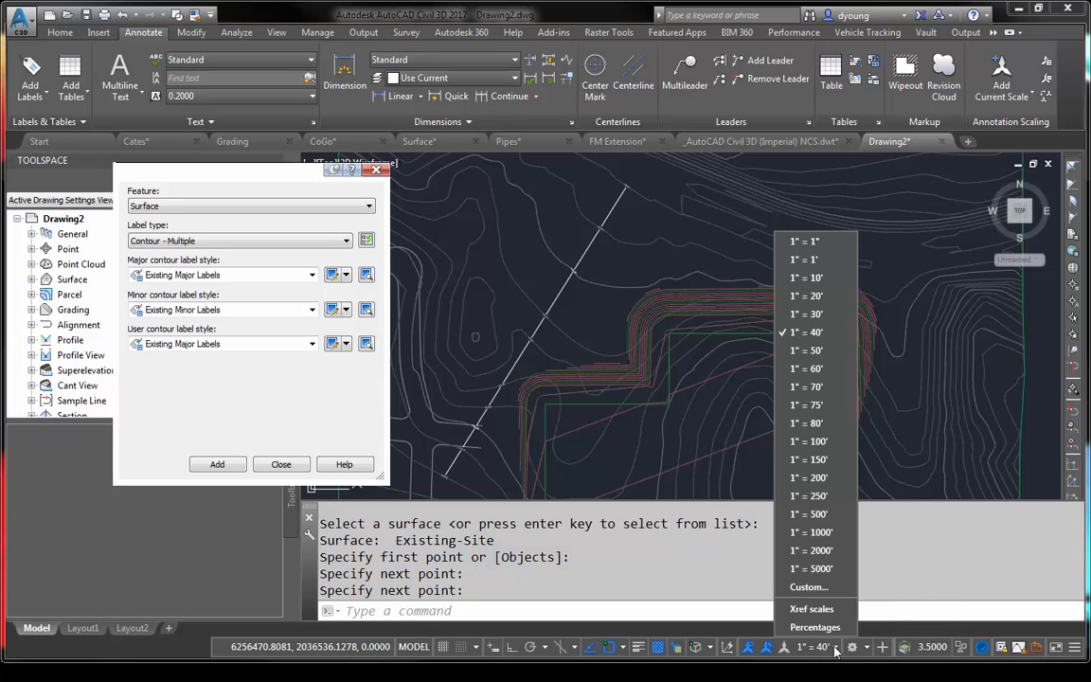
left_click(820, 442)
scroll(553, 285, "up", 5)
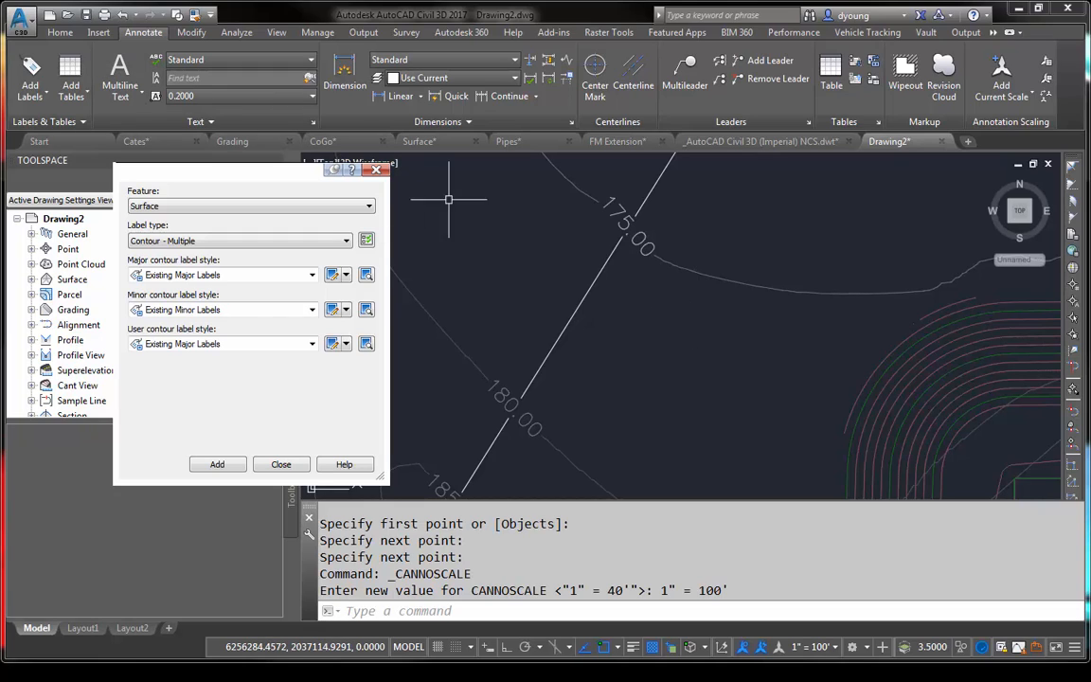
key("Escape")
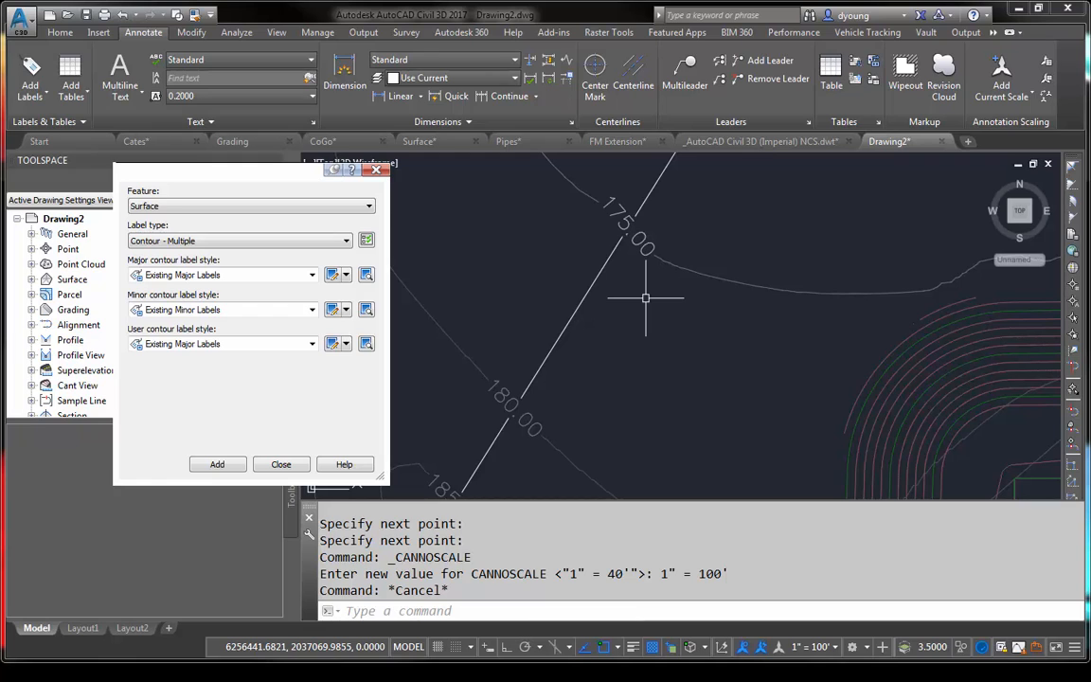
scroll(645, 298, "down", 2)
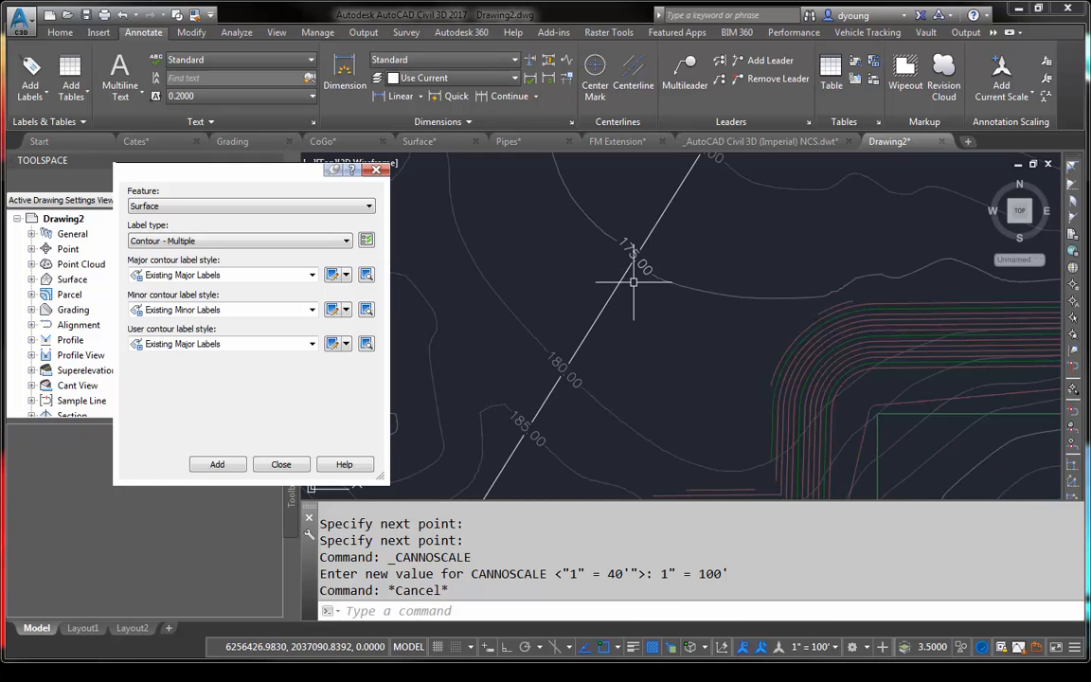
- Select the contour label line to examine its full extent and labels, clear the selection, and close the label setup
left_click(661, 202)
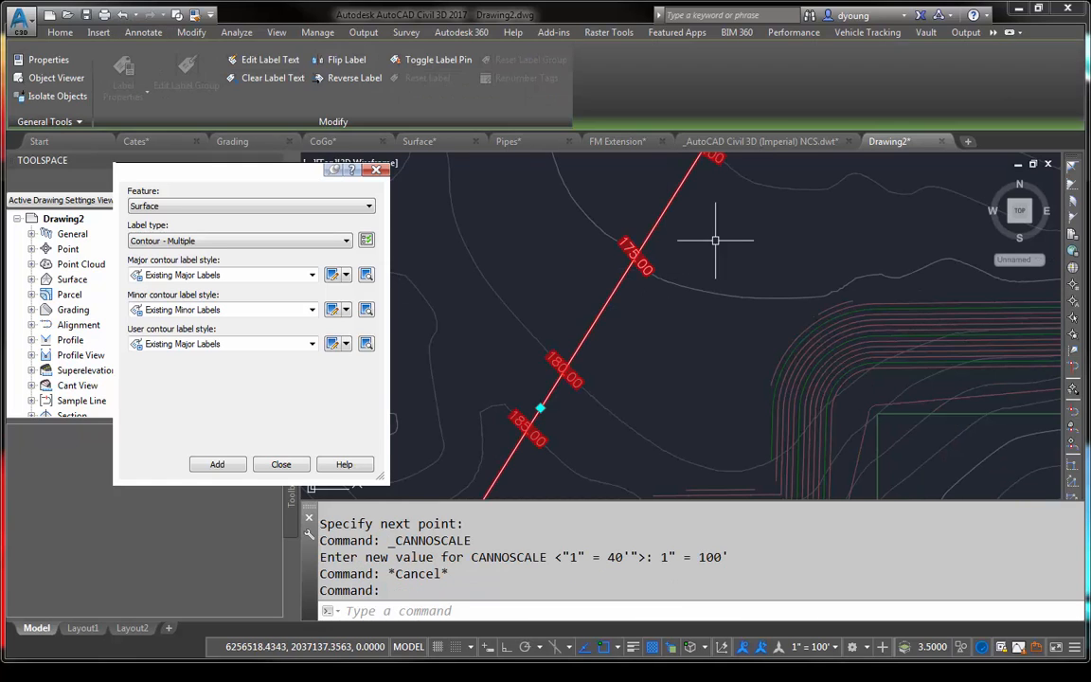
scroll(720, 227, "down", 2)
middle_click_drag(732, 192, 715, 271)
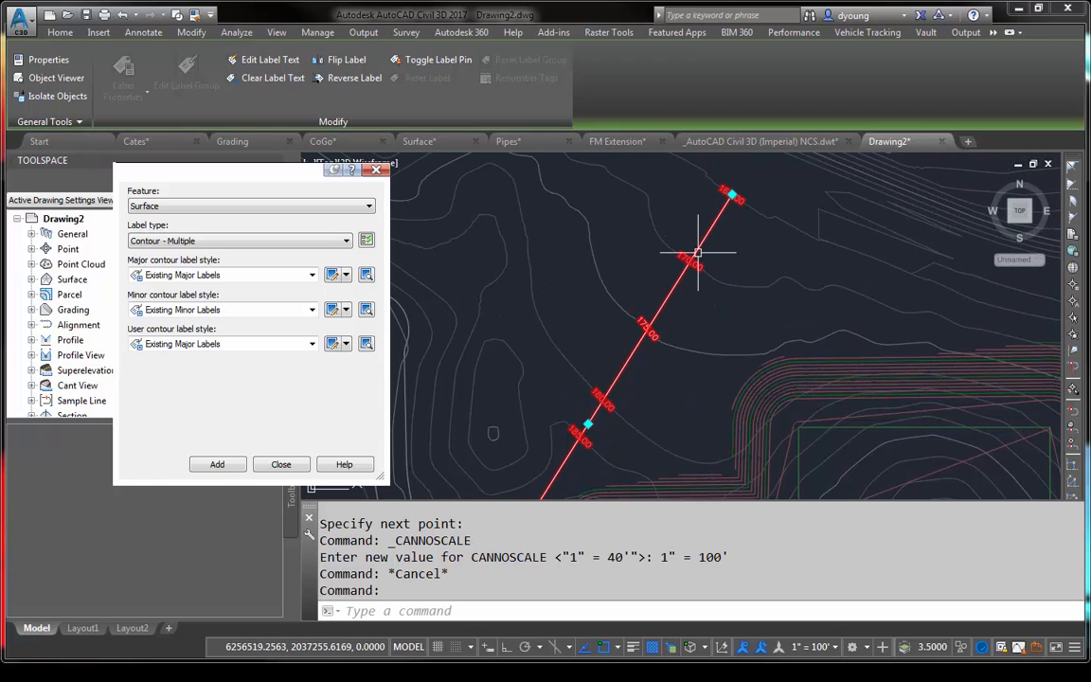
key("Escape")
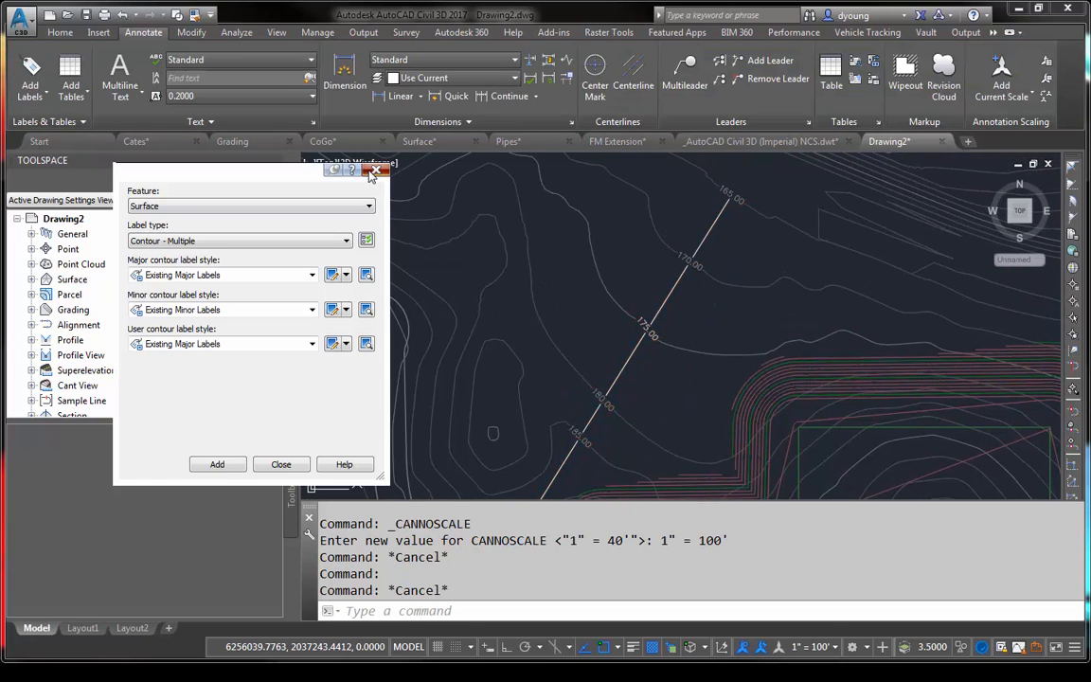
left_click(281, 464)
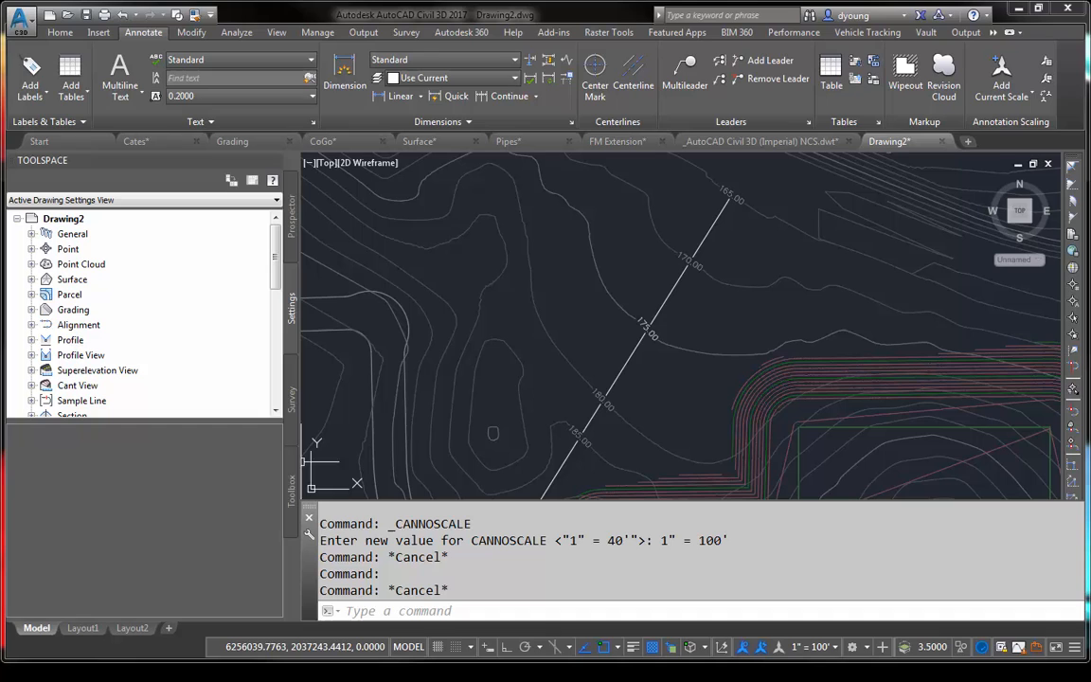
- Set Display Contour Label Line to False for the diagonal contour label group on the existing surface
left_click(673, 286)
key("ctrl+1")
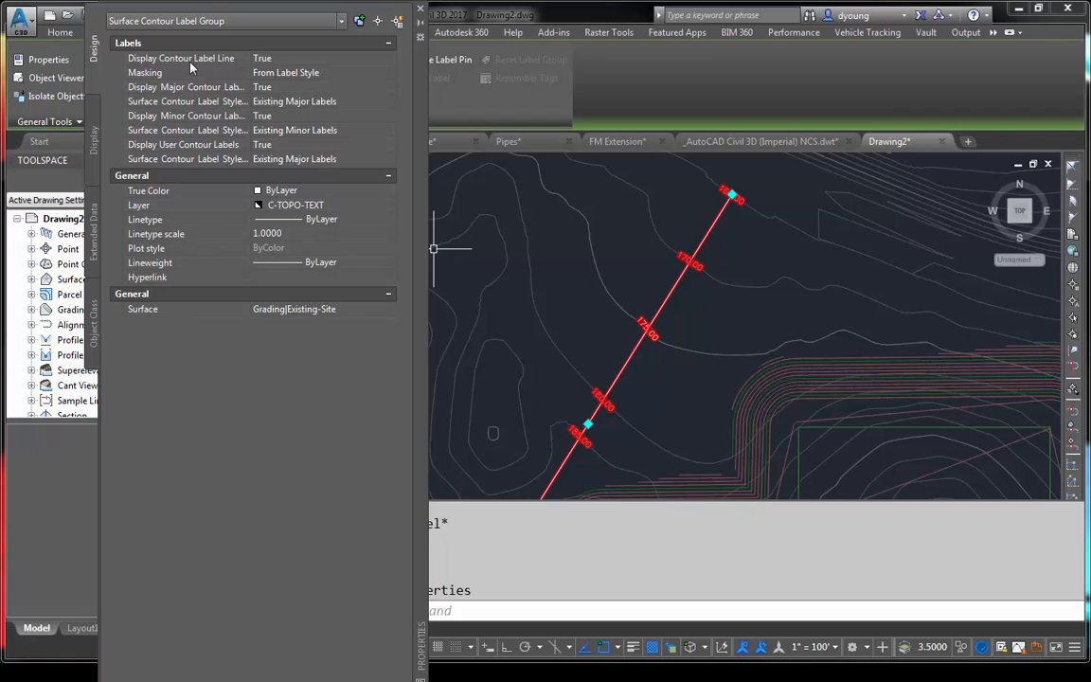
left_click(273, 58)
left_click(281, 59)
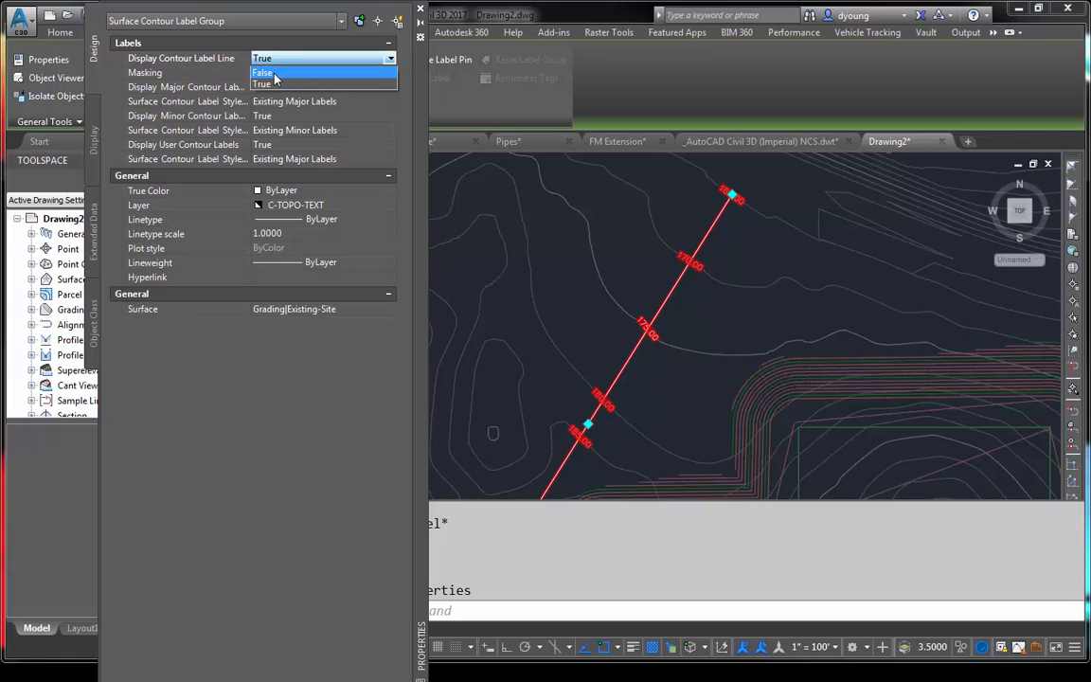
left_click(266, 72)
key("Escape")
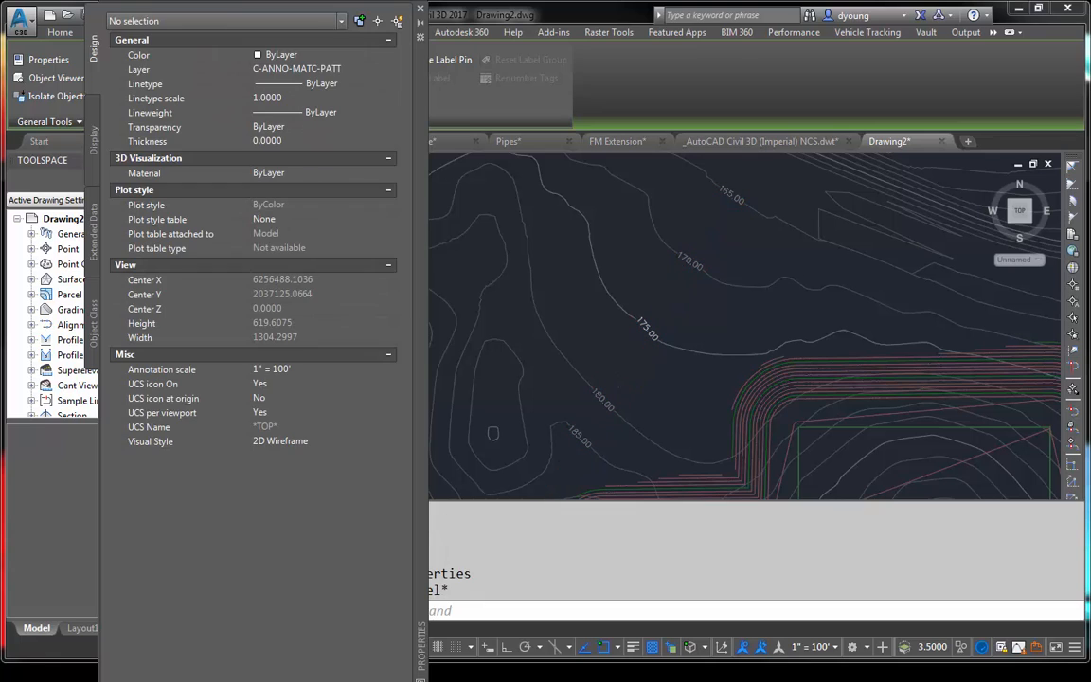
left_click(422, 10)
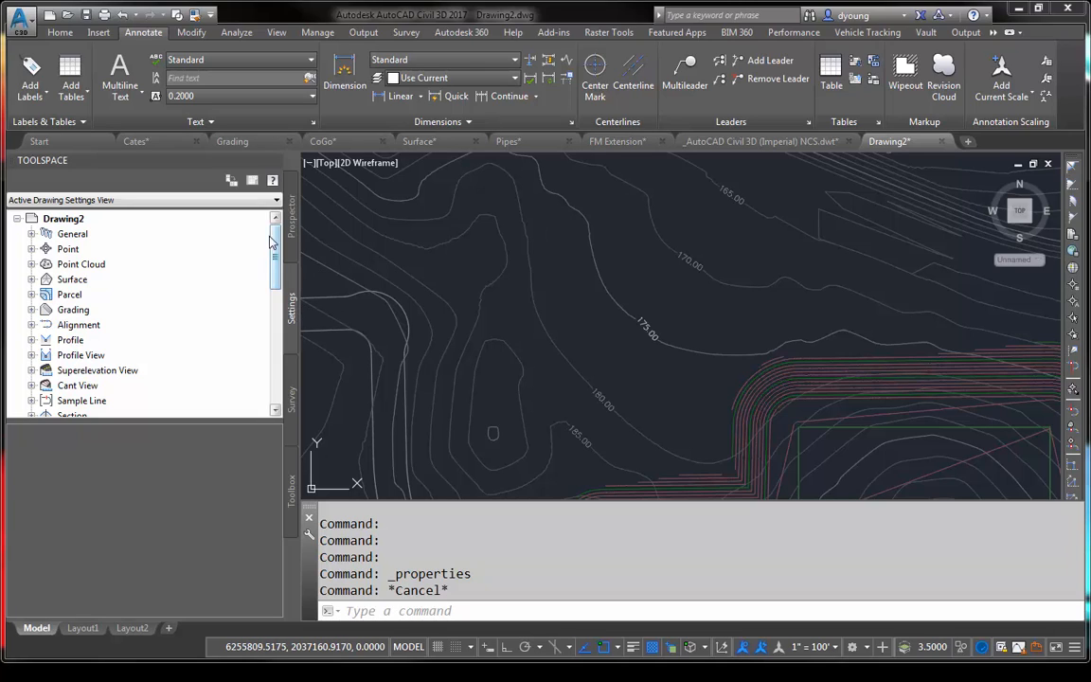
- Set Display Contour Label Line to False in the contour labeling defaults of the drawing's Surface feature settings
left_click(65, 219)
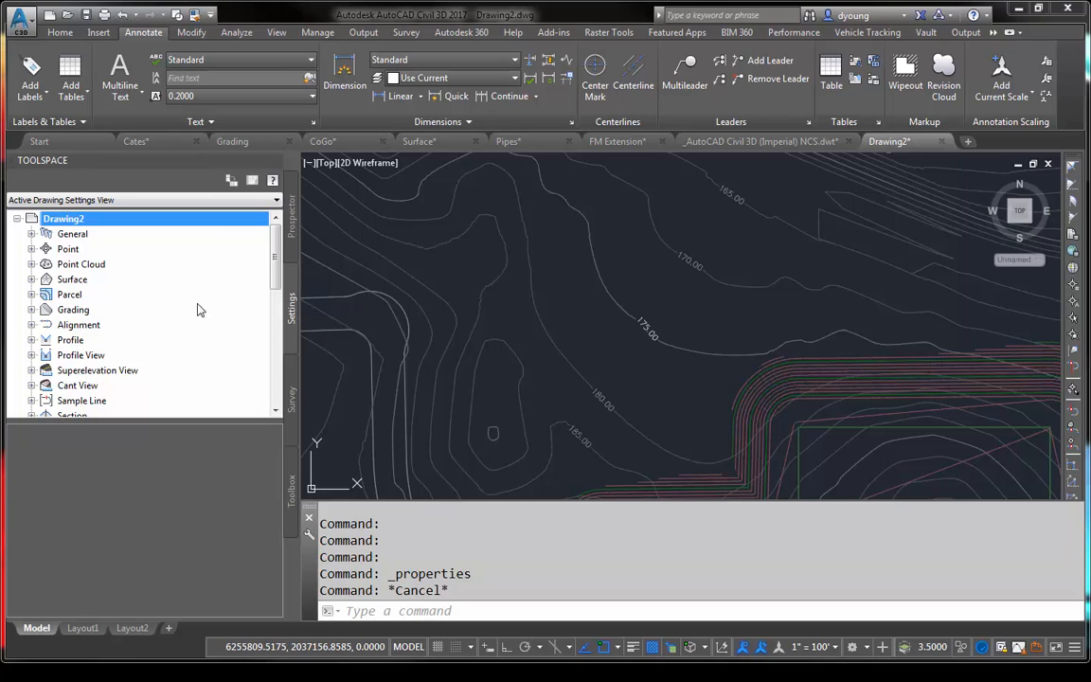
left_click(32, 279)
right_click(84, 280)
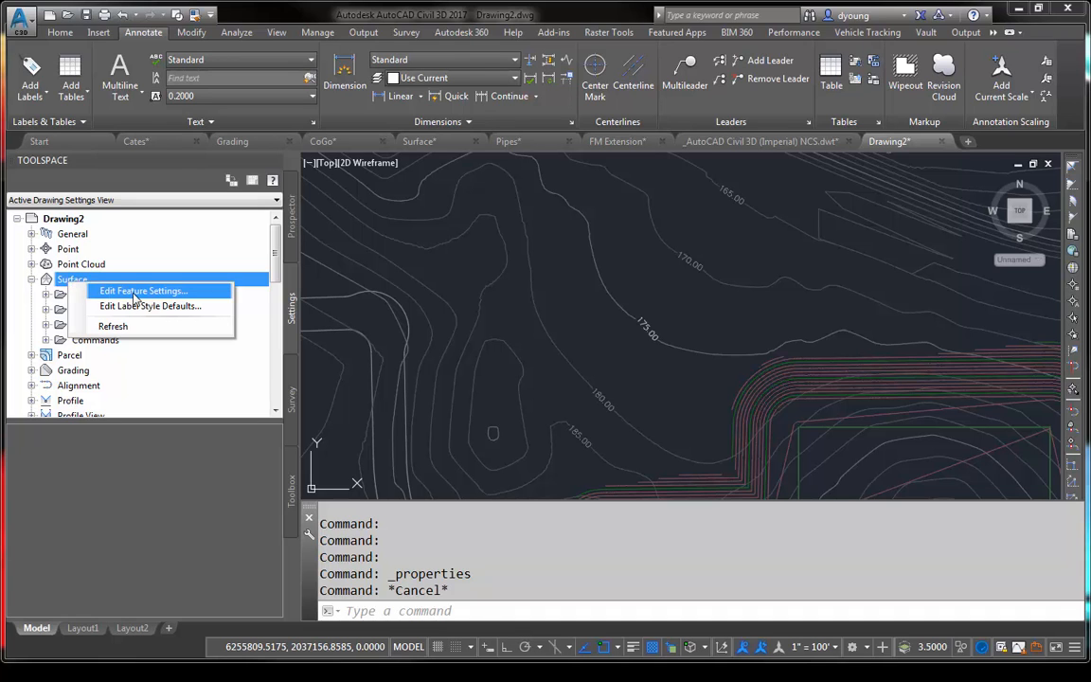
left_click(135, 294)
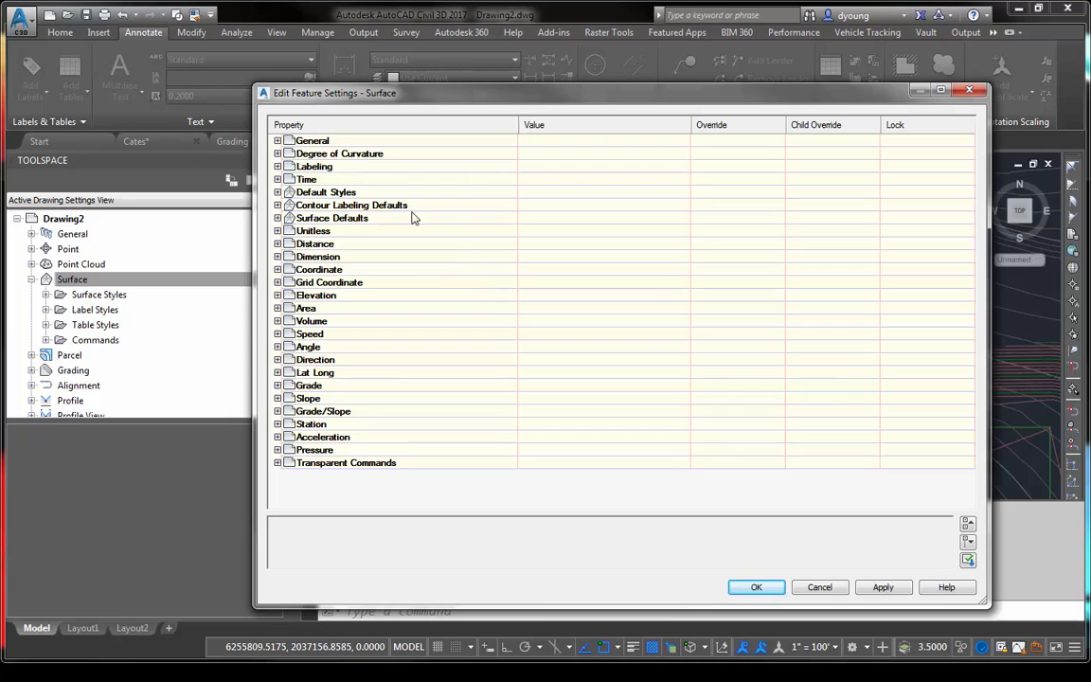
left_click(376, 205)
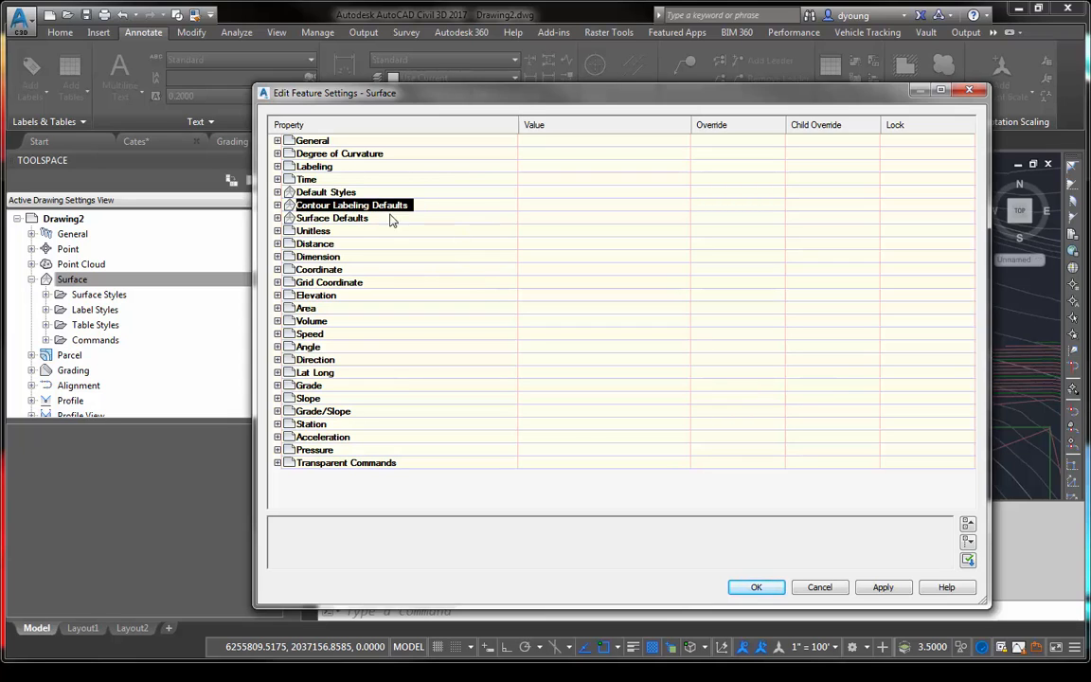
left_click(278, 205)
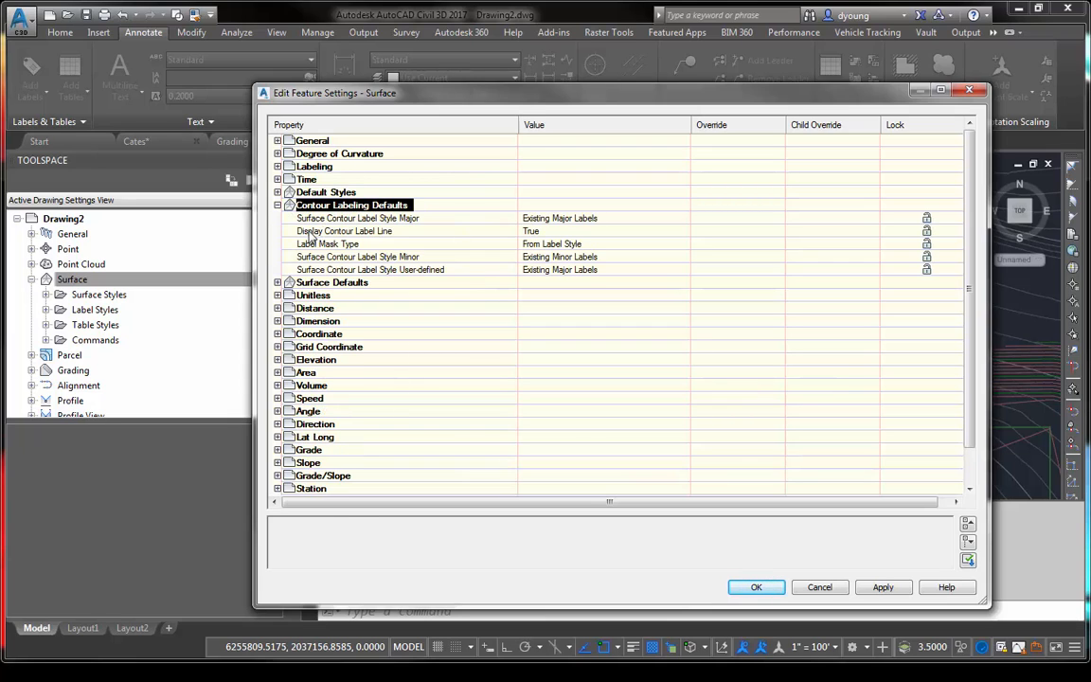
left_click(308, 231)
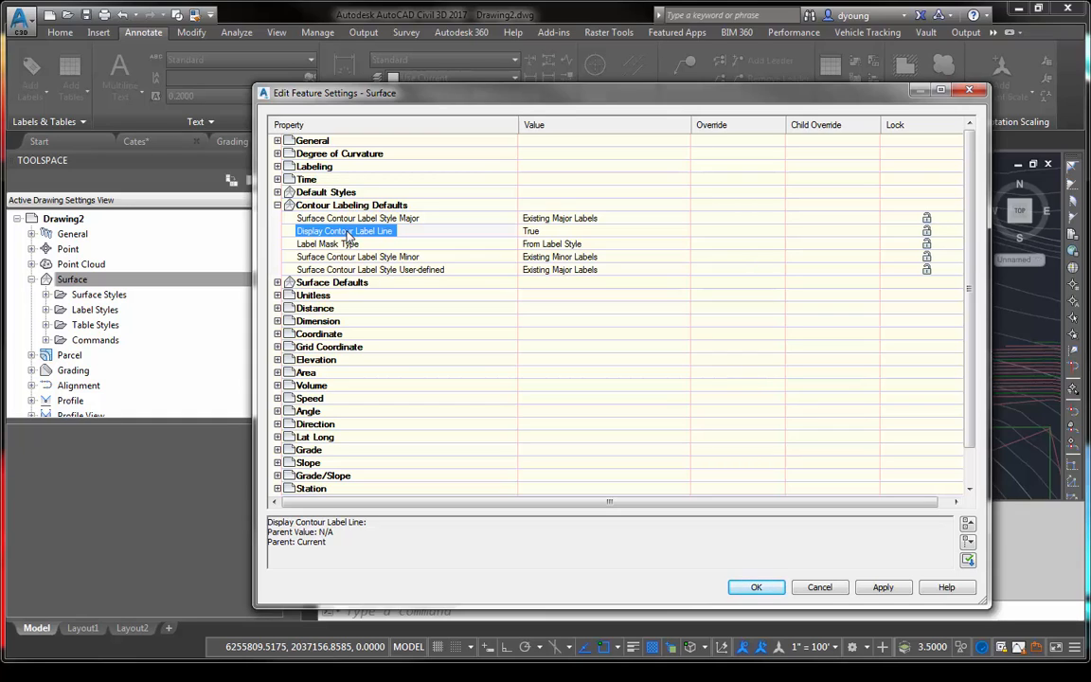
left_click(531, 231)
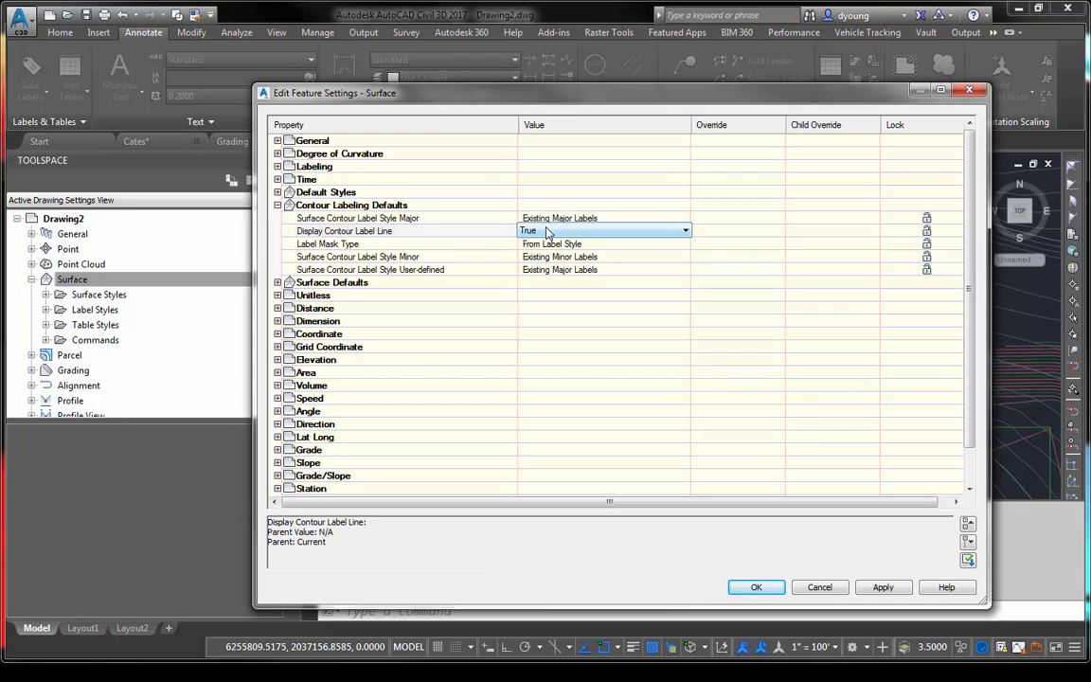
left_click(535, 231)
left_click(536, 246)
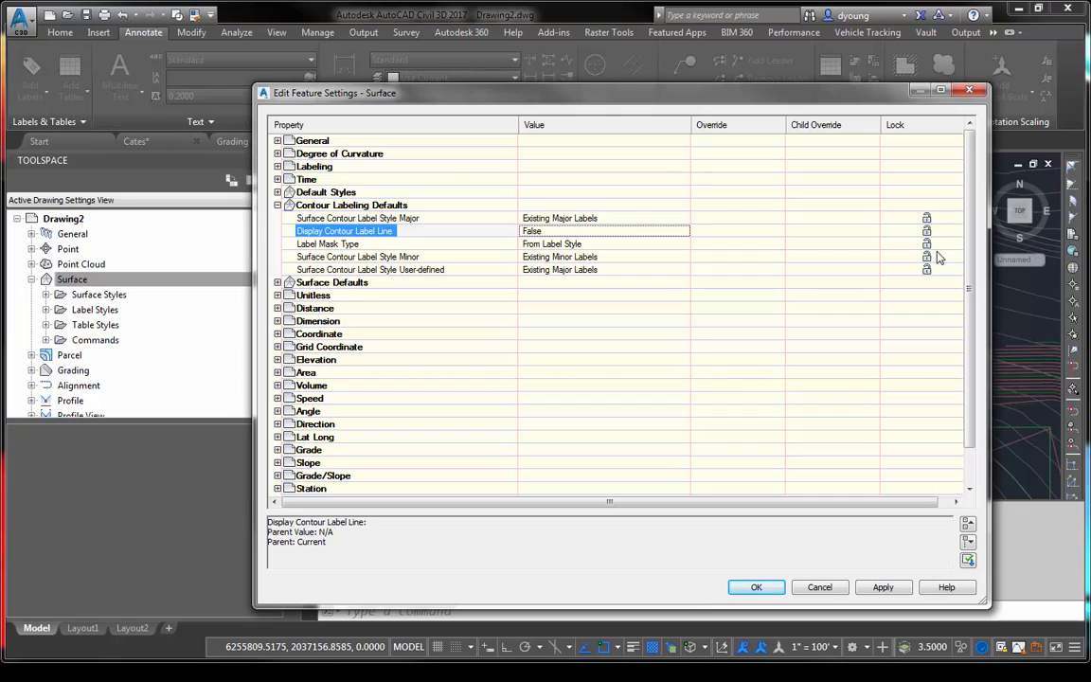
left_click(757, 587)
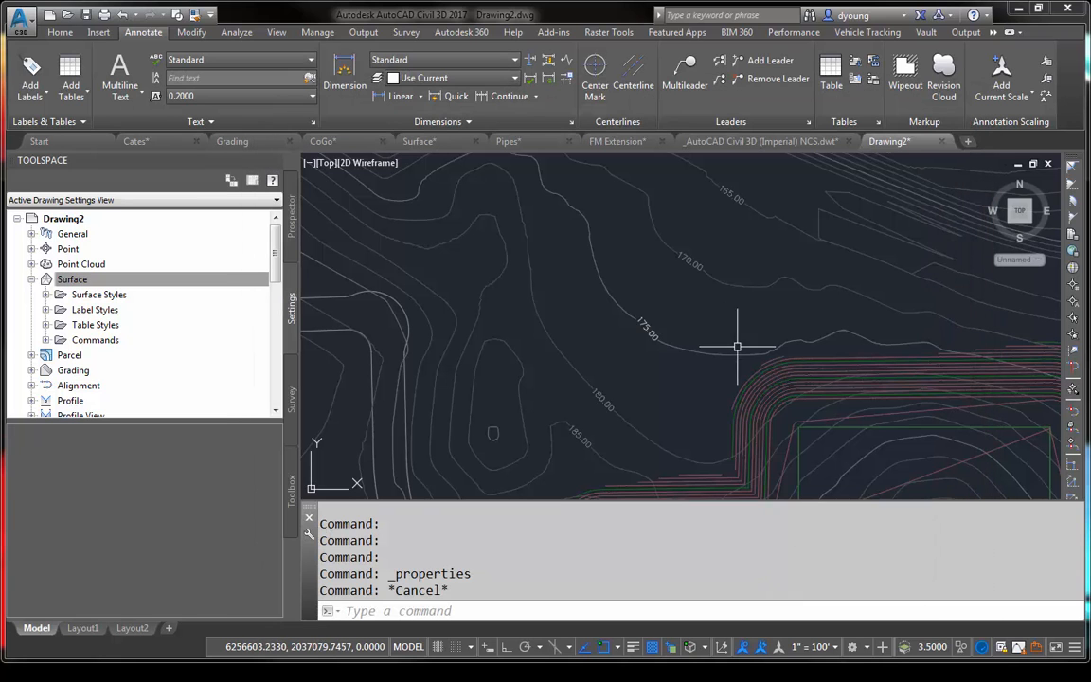
- Set up Contour - Multiple surface labels with Proposed Major Labels for major contours and Proposed Minor Labels for minor contours
mouse_move(823, 337)
middle_mouse_down()
mouse_move(723, 295)
mouse_move(457, 249)
middle_mouse_up()
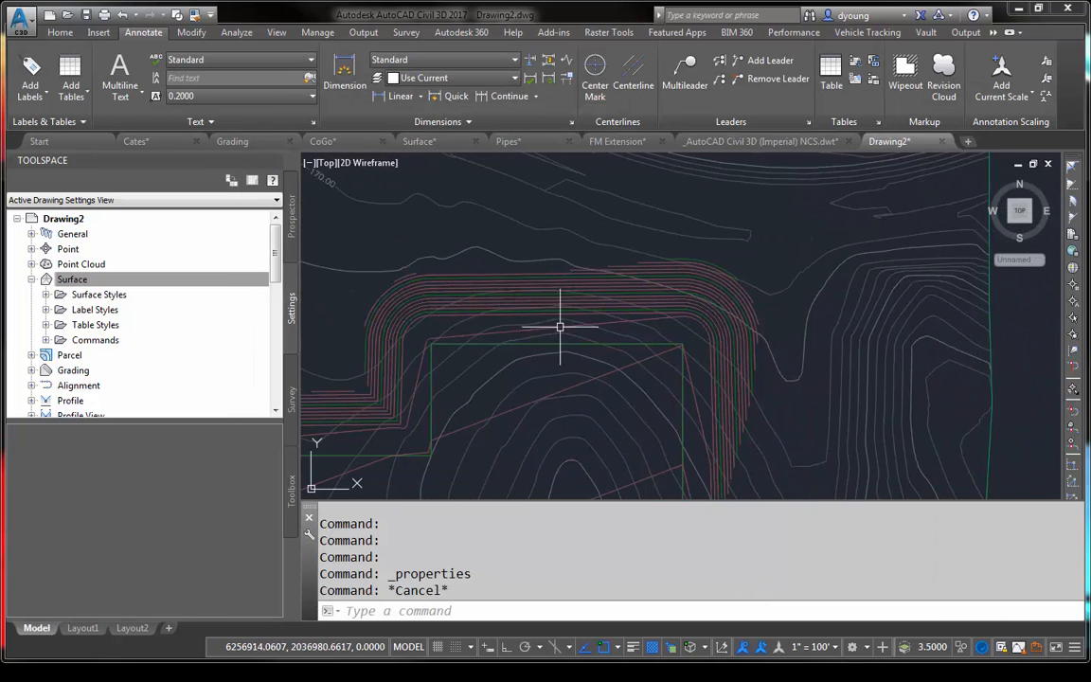
mouse_move(585, 318)
middle_mouse_down()
mouse_move(637, 201)
mouse_move(717, 184)
middle_mouse_up()
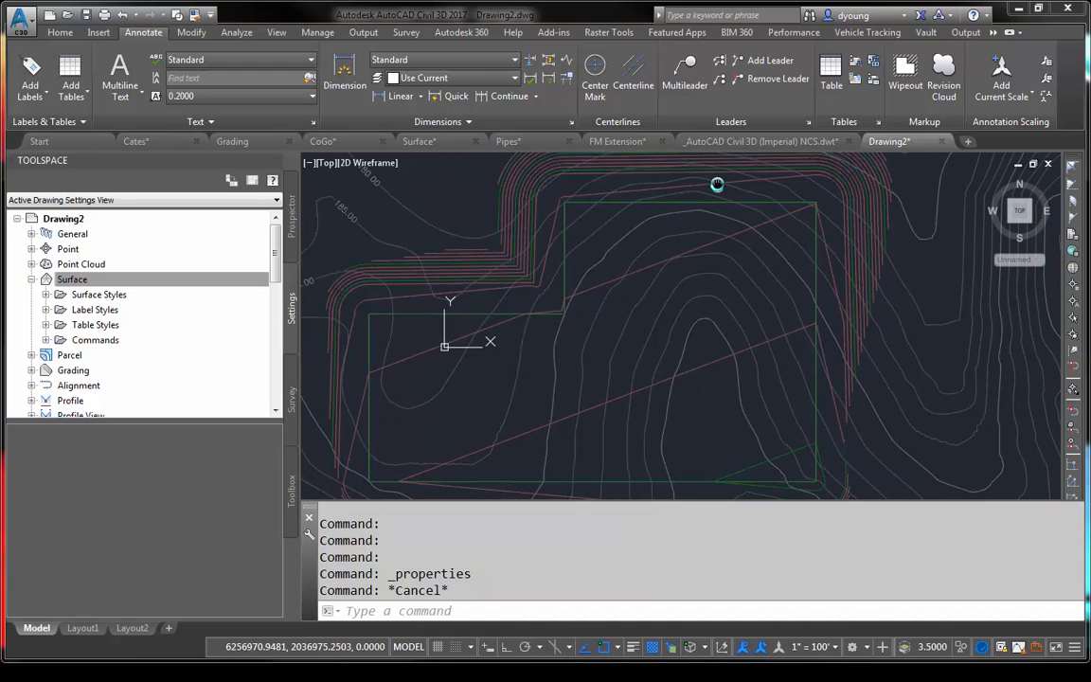
left_click(30, 90)
mouse_move(74, 117)
left_click(234, 111)
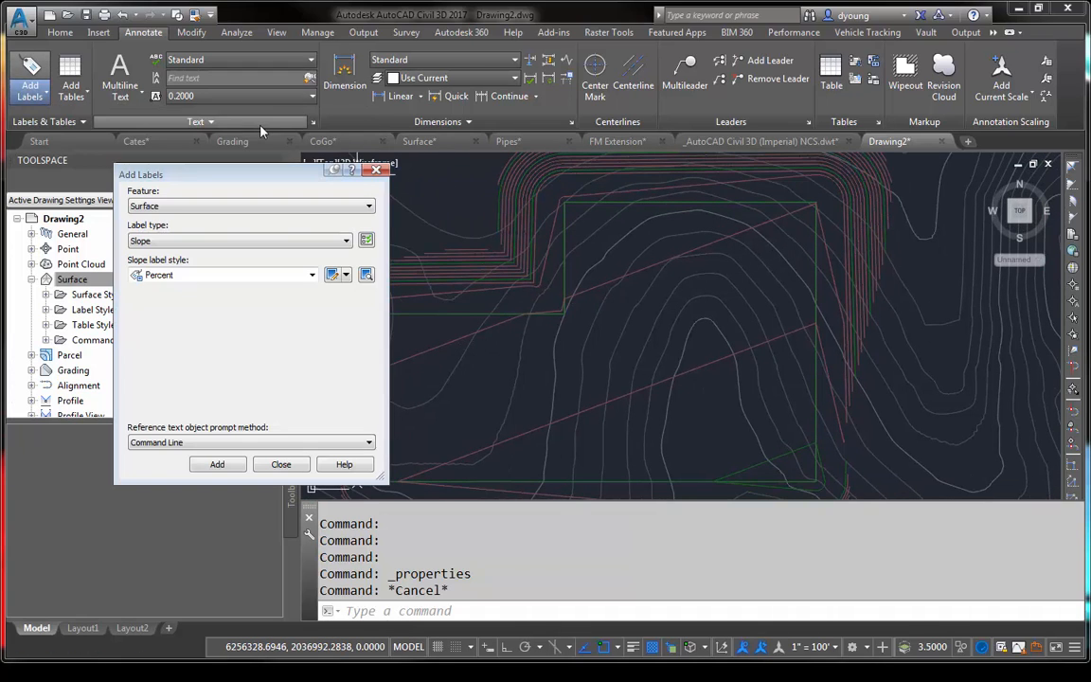
left_click(189, 241)
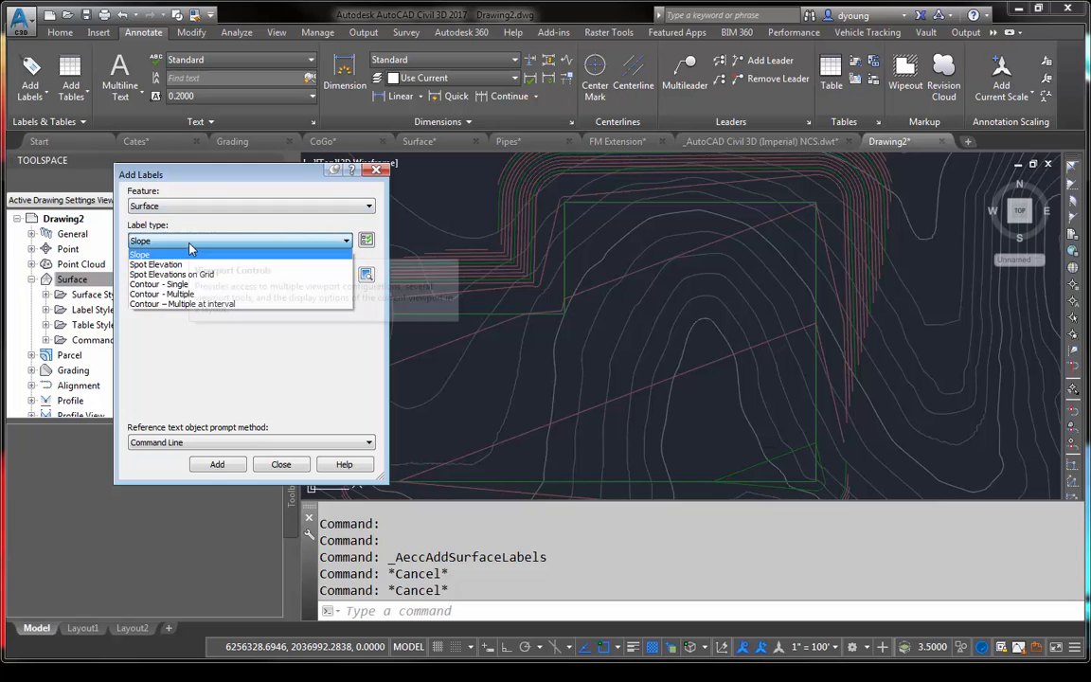
left_click(149, 304)
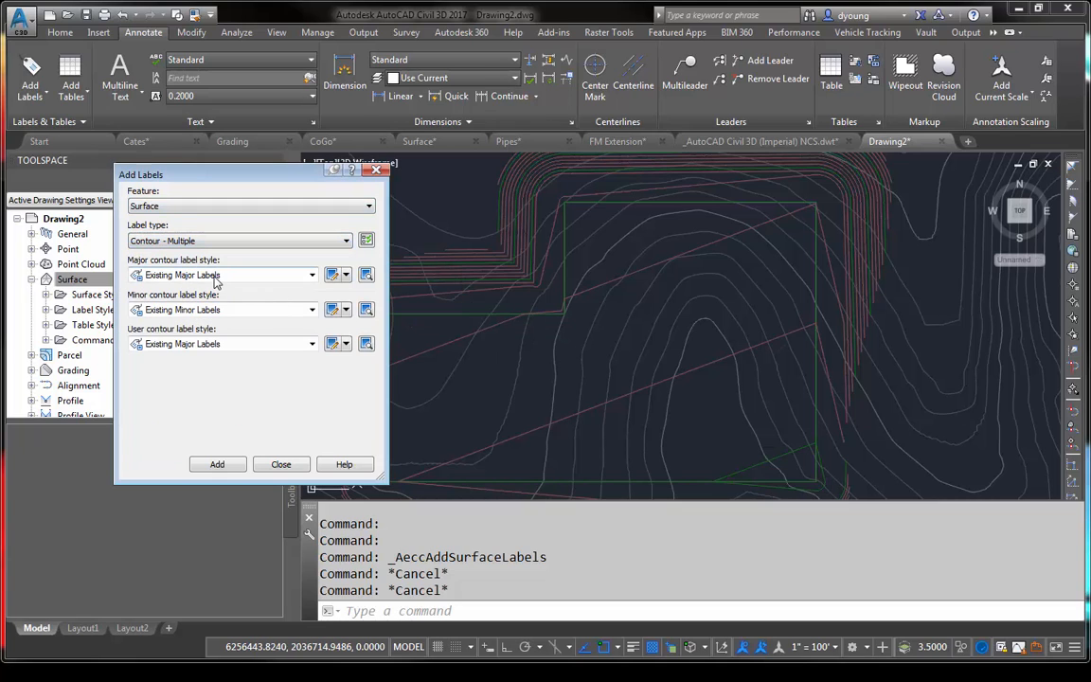
left_click(256, 274)
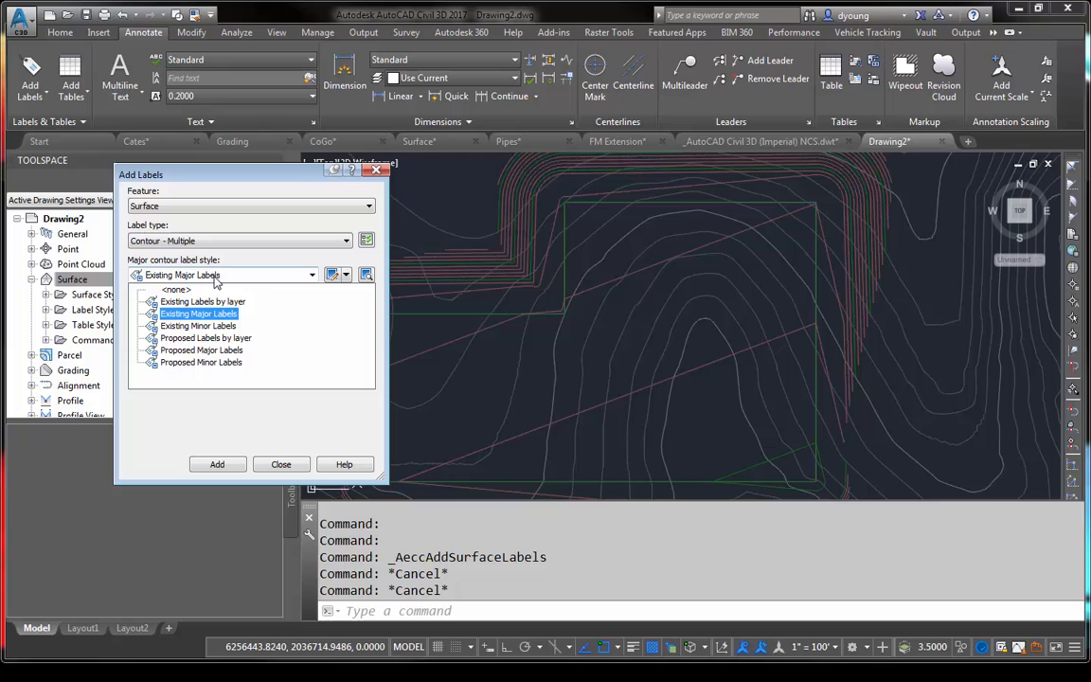
left_click(209, 353)
left_click(190, 309)
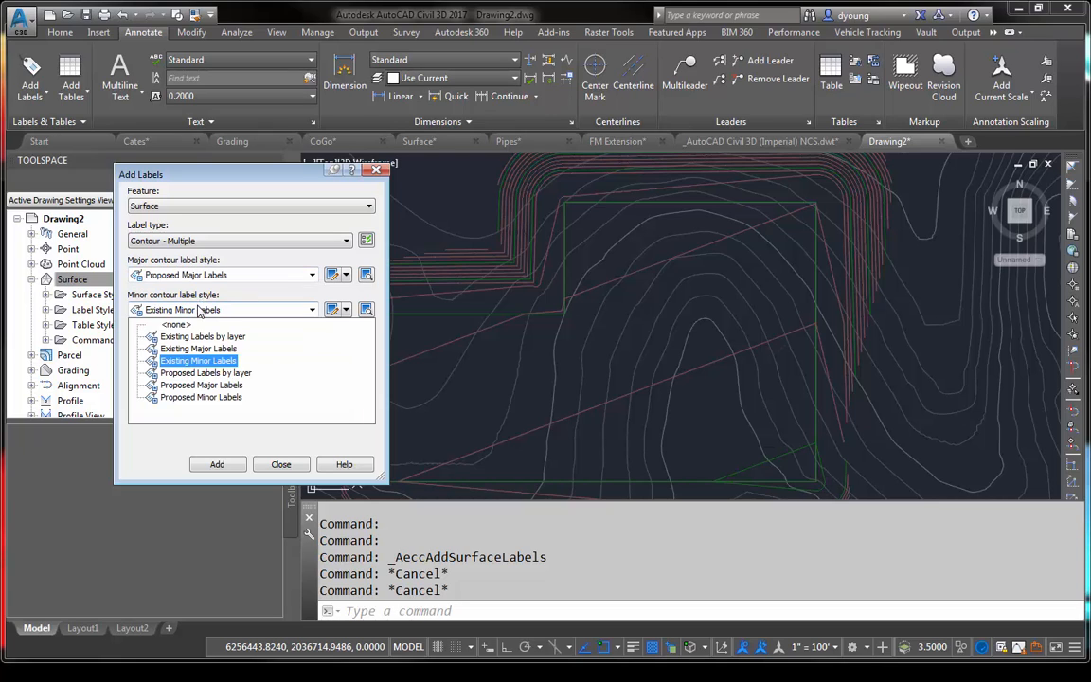
left_click(197, 399)
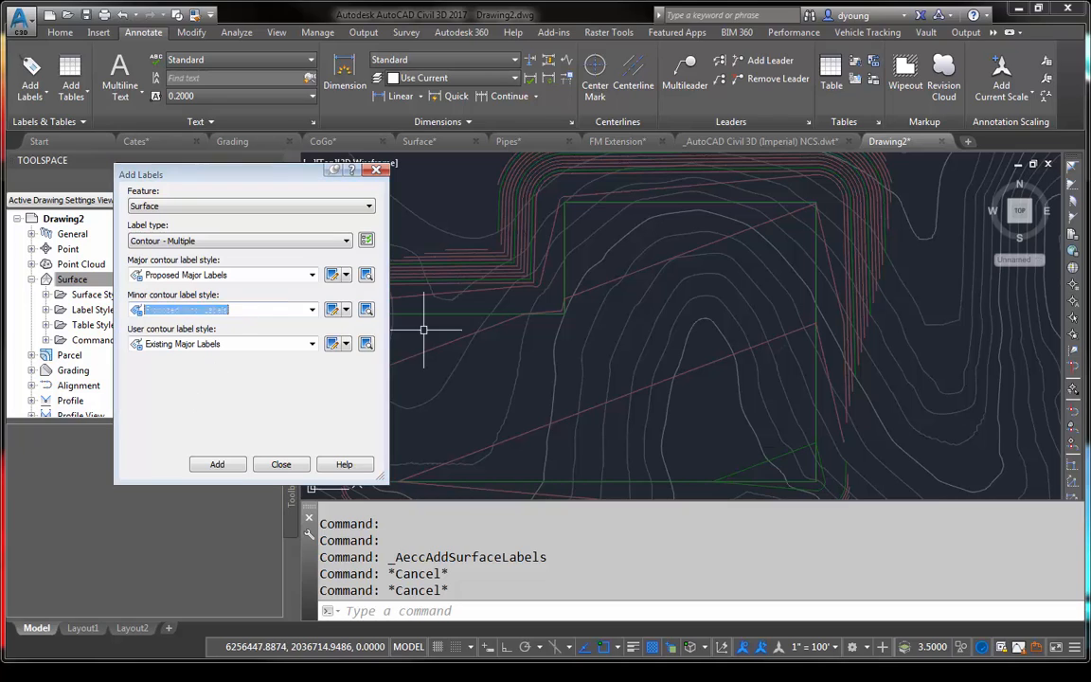
- Label the referenced Pad surface's contours along a diagonal line from near the pad's north edge to its southeast corner, and close the label setup
left_click(217, 464)
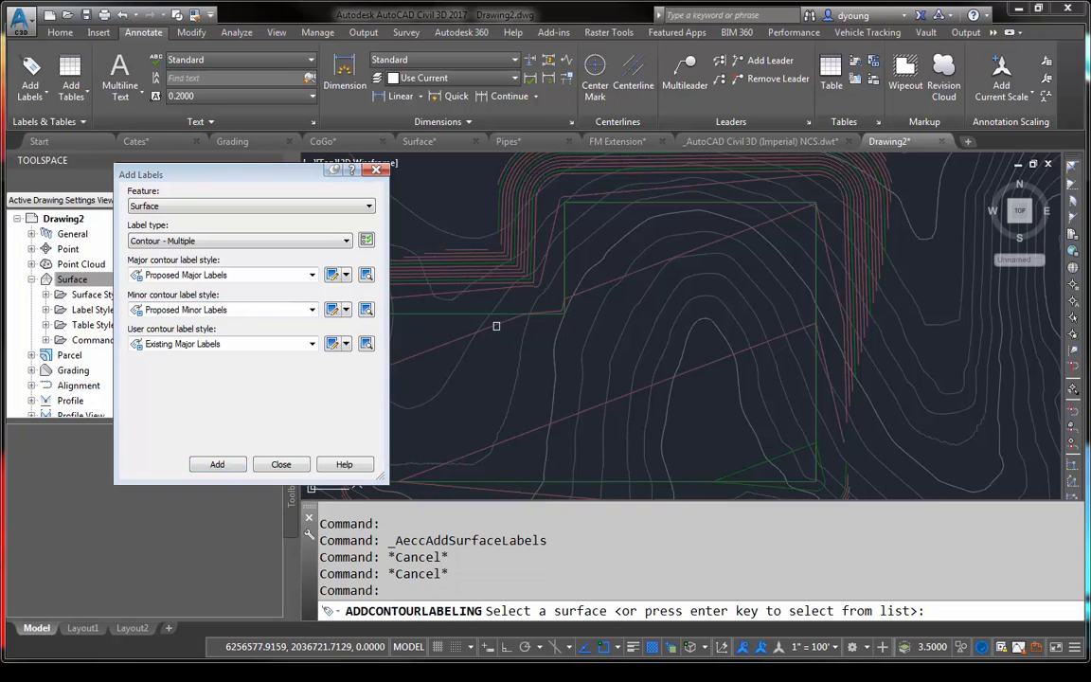
left_click(496, 326)
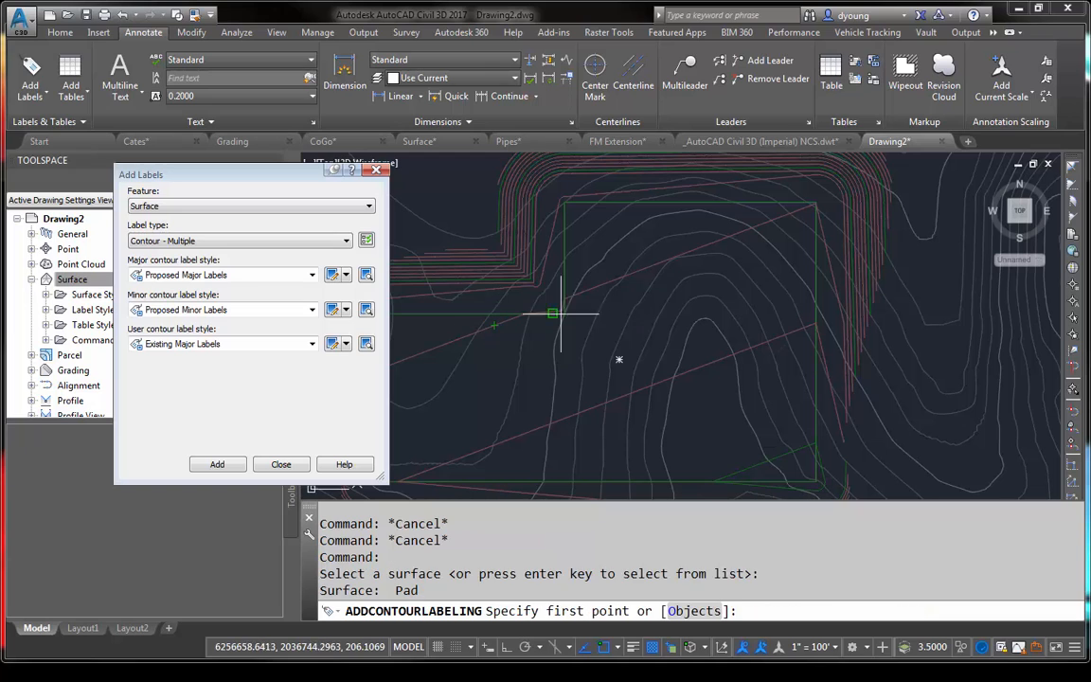
scroll(592, 180, "up", 2)
left_click(614, 202)
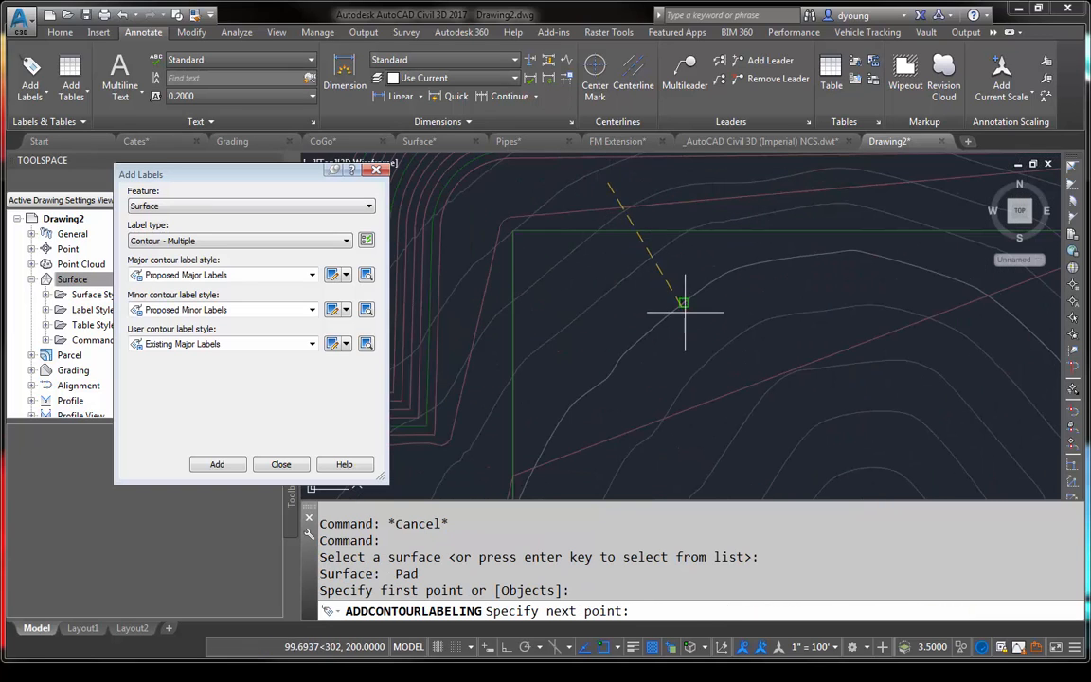
scroll(712, 341, "down", 3)
scroll(770, 453, "up", 3)
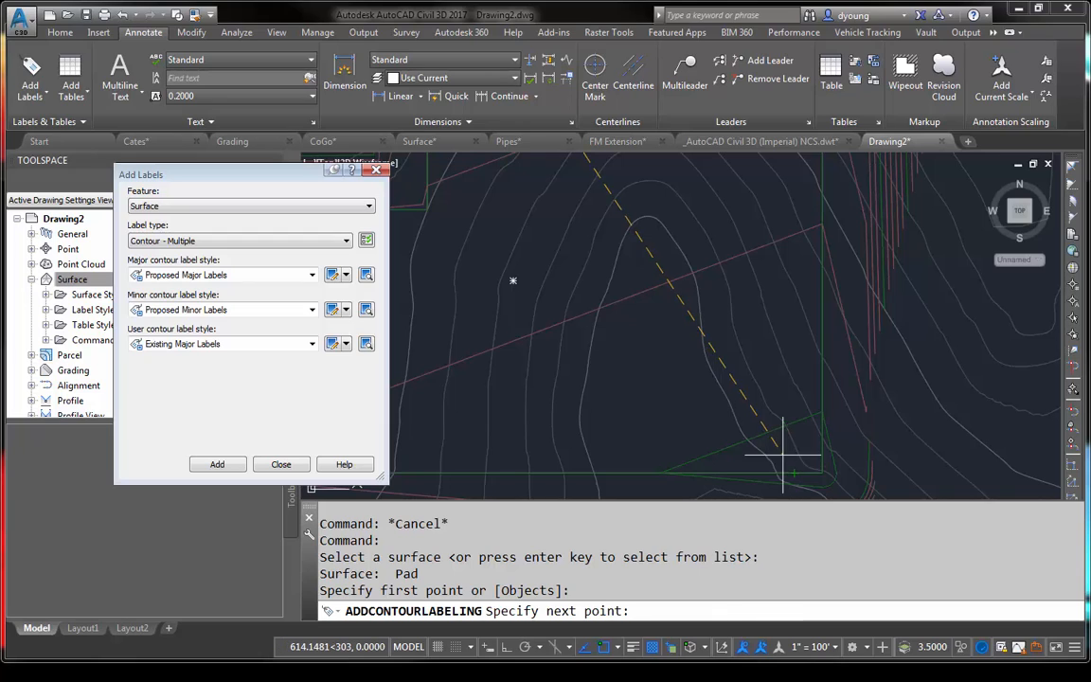
left_click(782, 458)
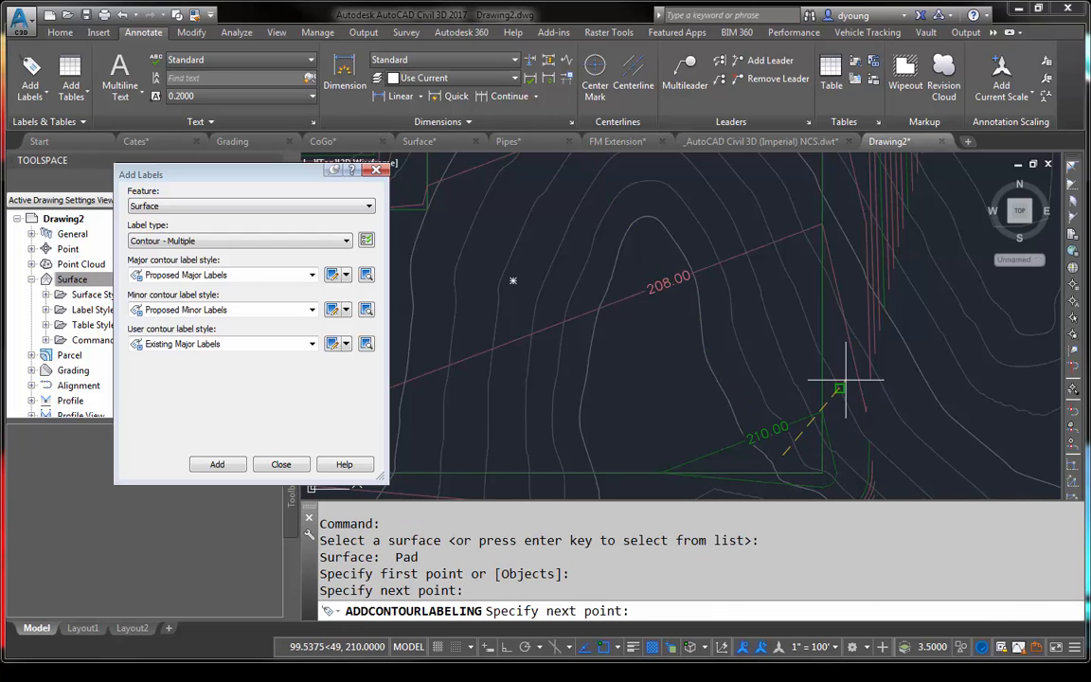
key("Return")
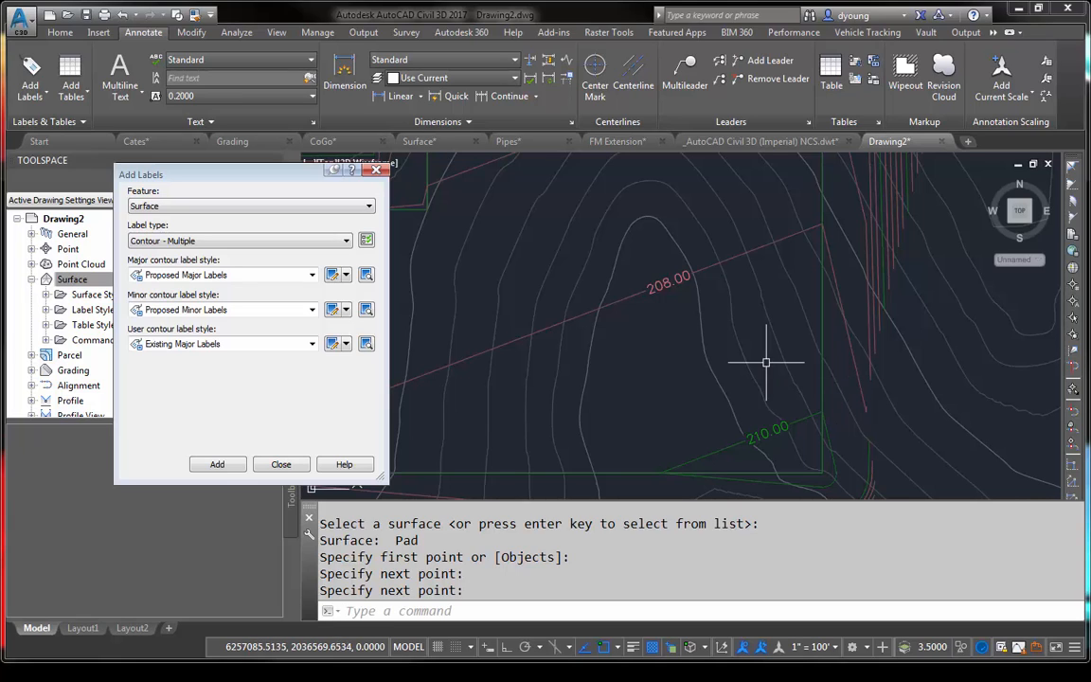
left_click(377, 170)
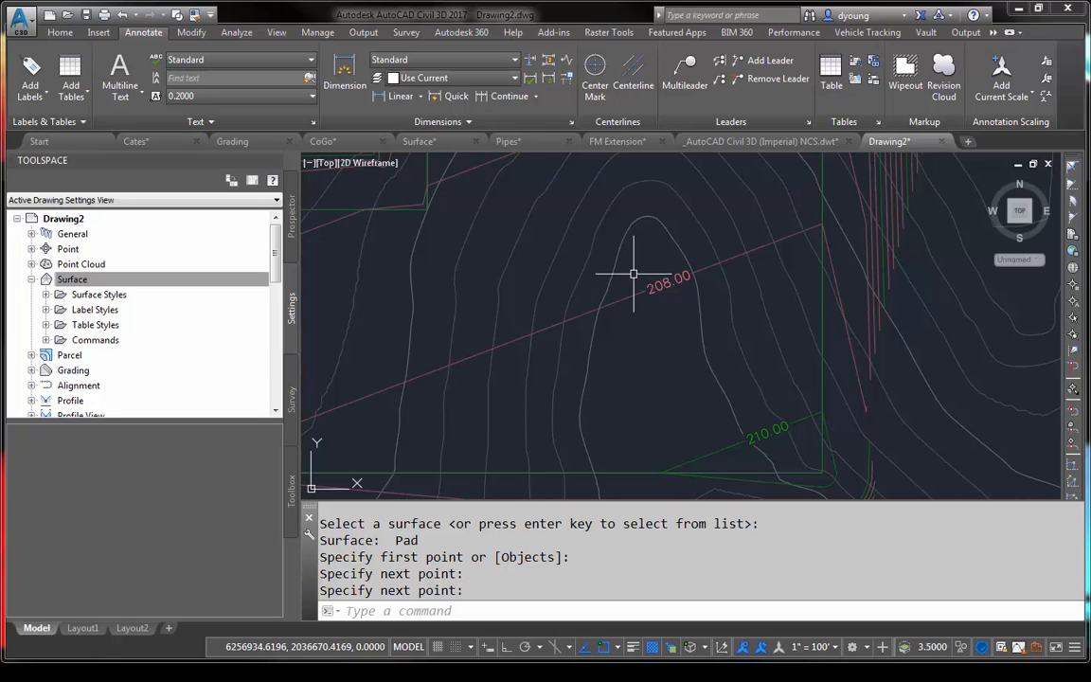
- Reload the Grading external reference with the XREFRELOAD command
type("xrefre")
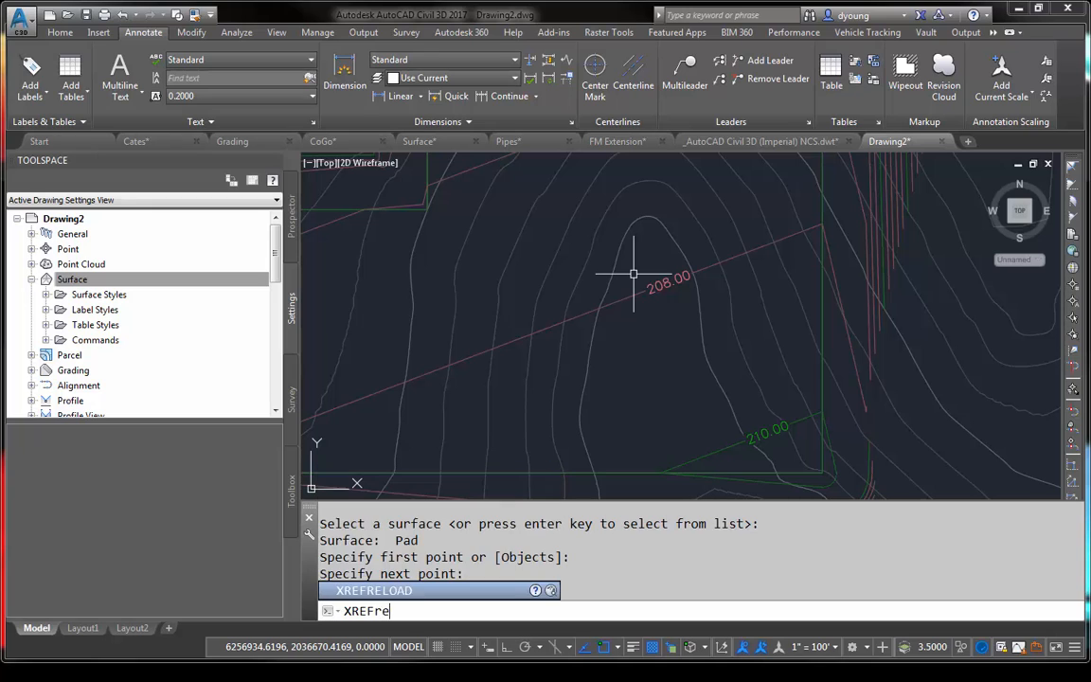
key("Return")
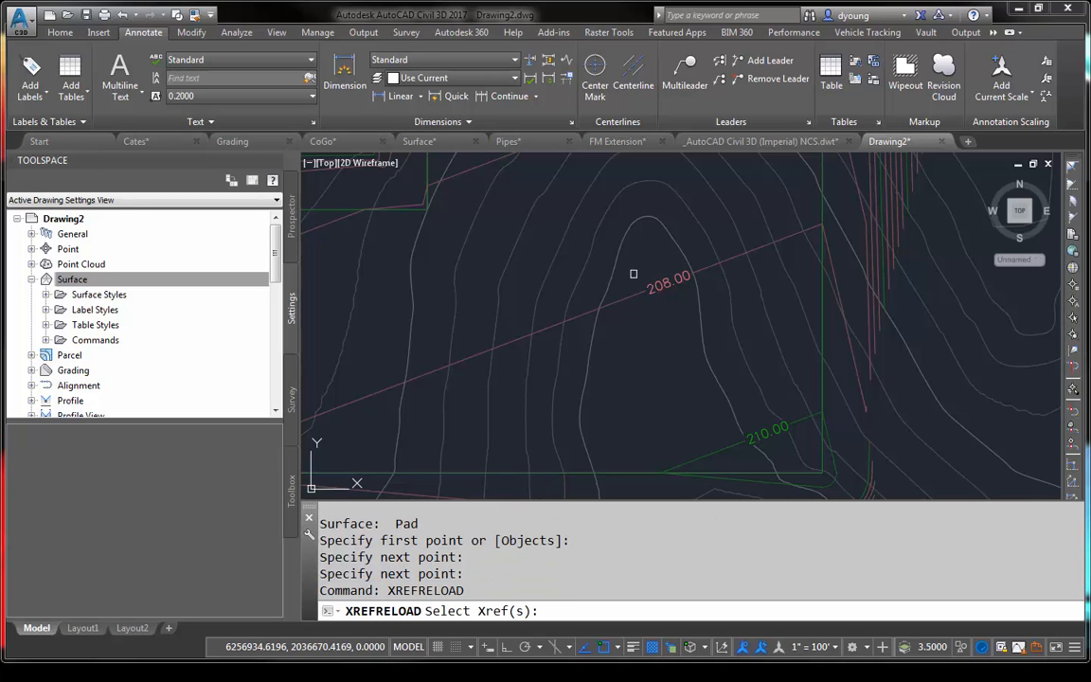
left_click(618, 252)
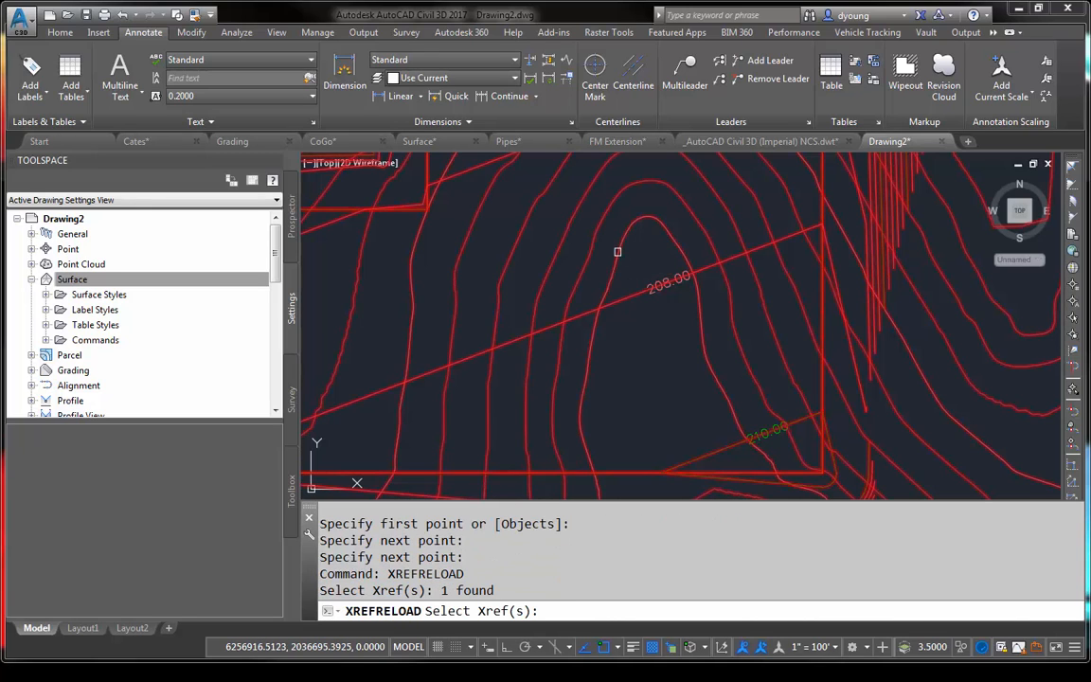
key("Return")
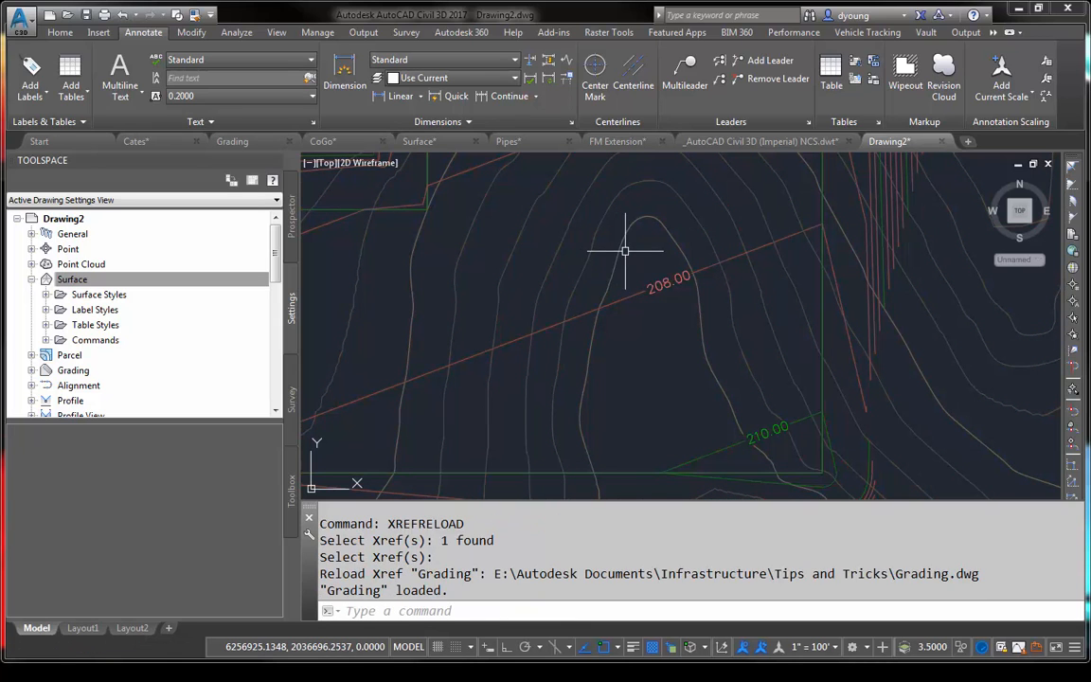
scroll(625, 248, "down", 5)
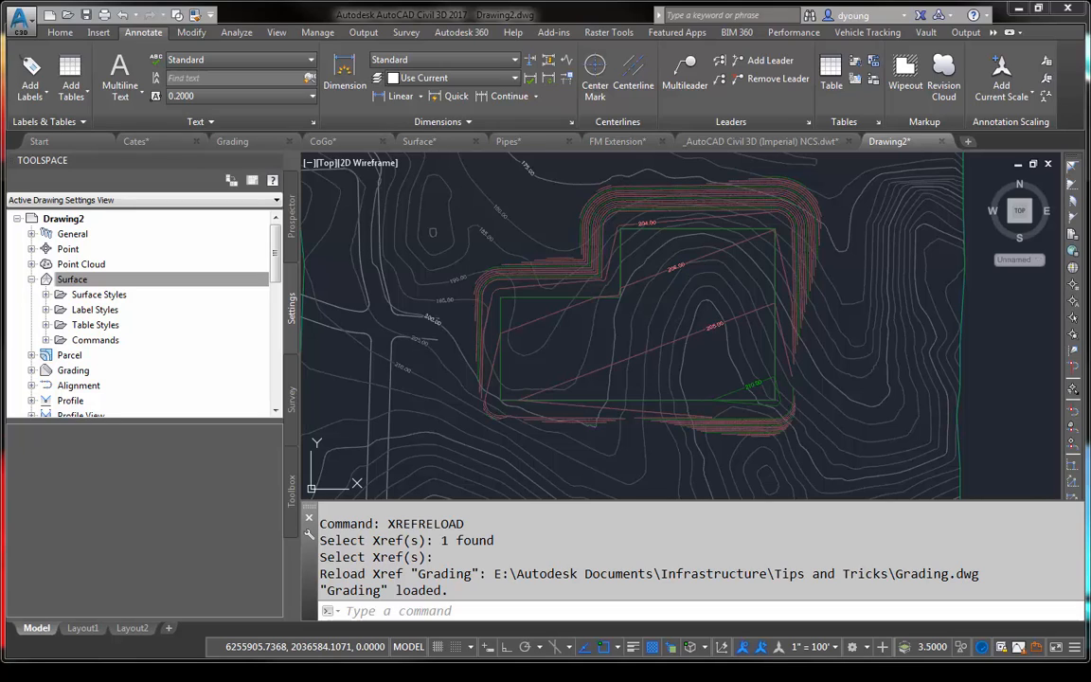
- Close the Cates drawing
left_click(196, 142)
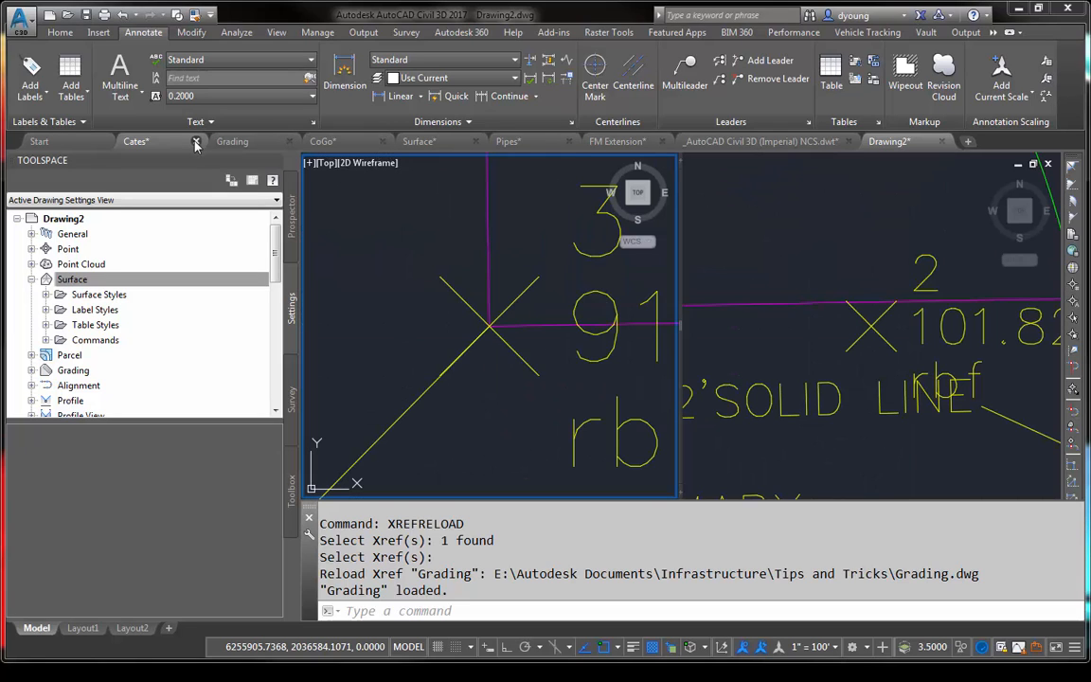
left_click(582, 373)
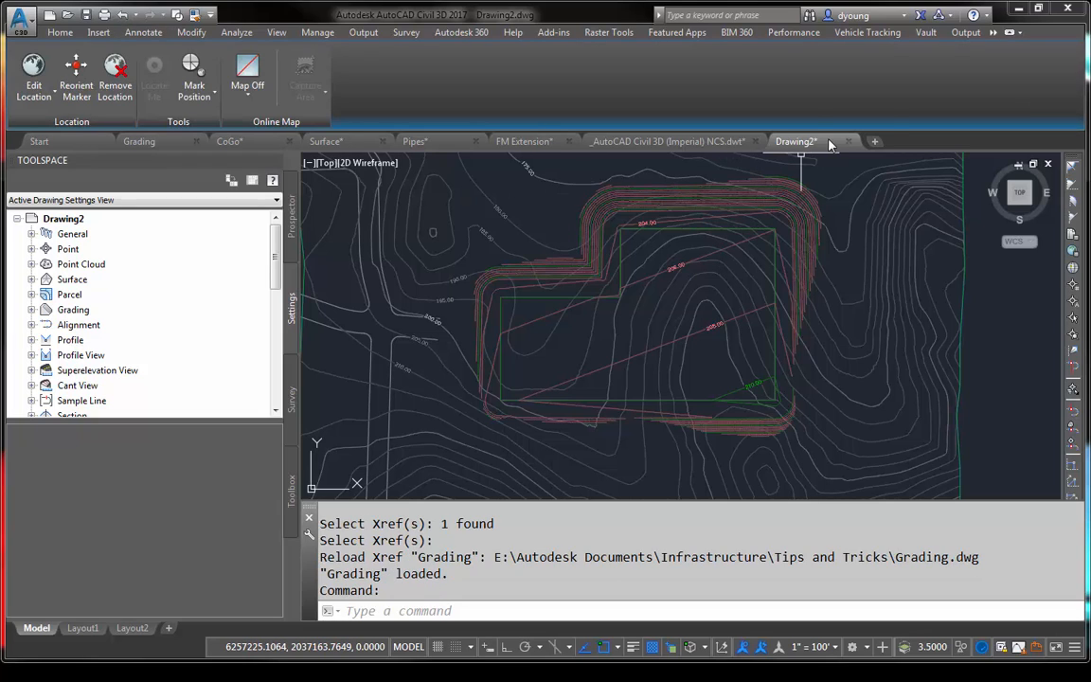
- Close every drawing except Drawing2 with the CLOSEALLOTHER command, without saving changes to the other drawings
mouse_move(829, 144)
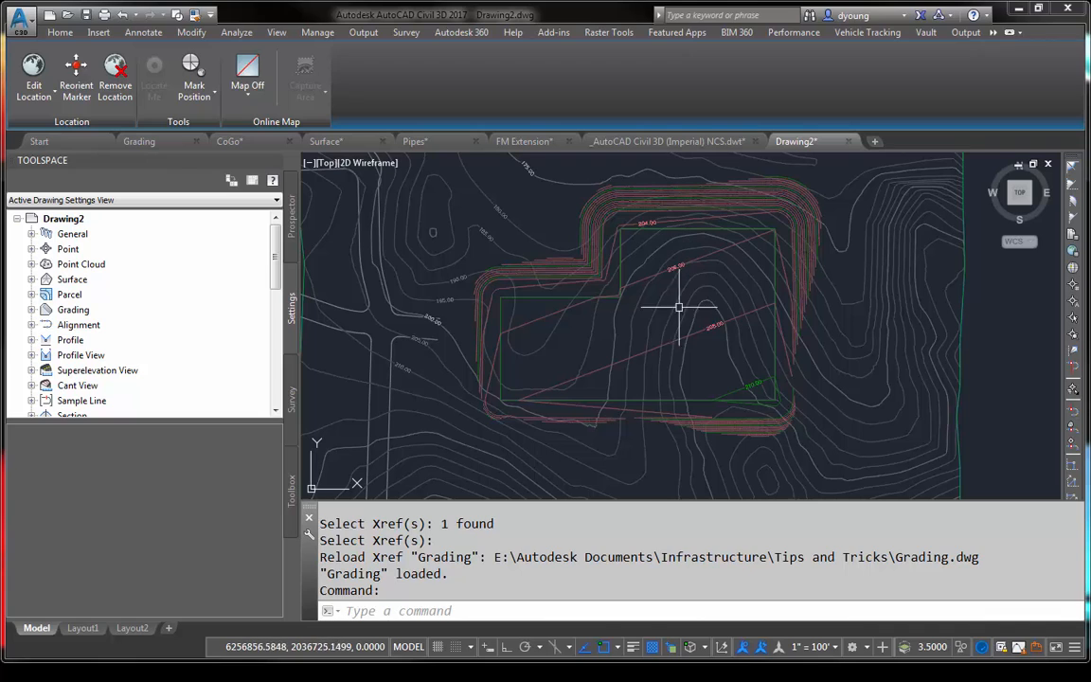
left_click(712, 363)
left_click(711, 358)
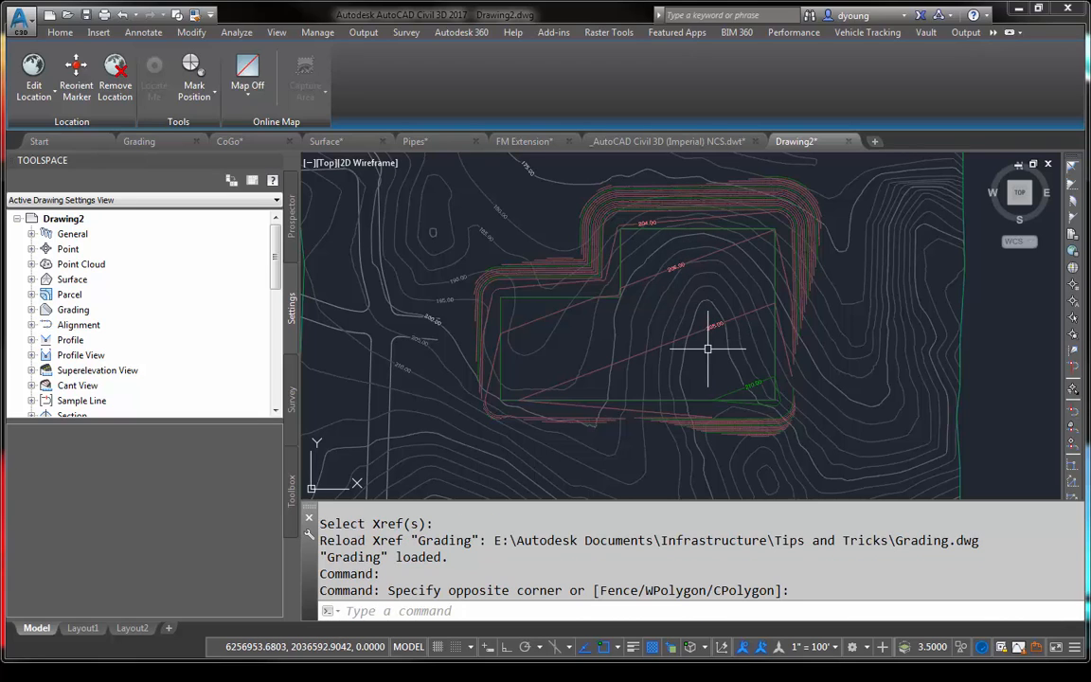
type("closeall")
key("BackSpace")
key("BackSpace")
key("BackSpace")
key("BackSpace")
key("BackSpace")
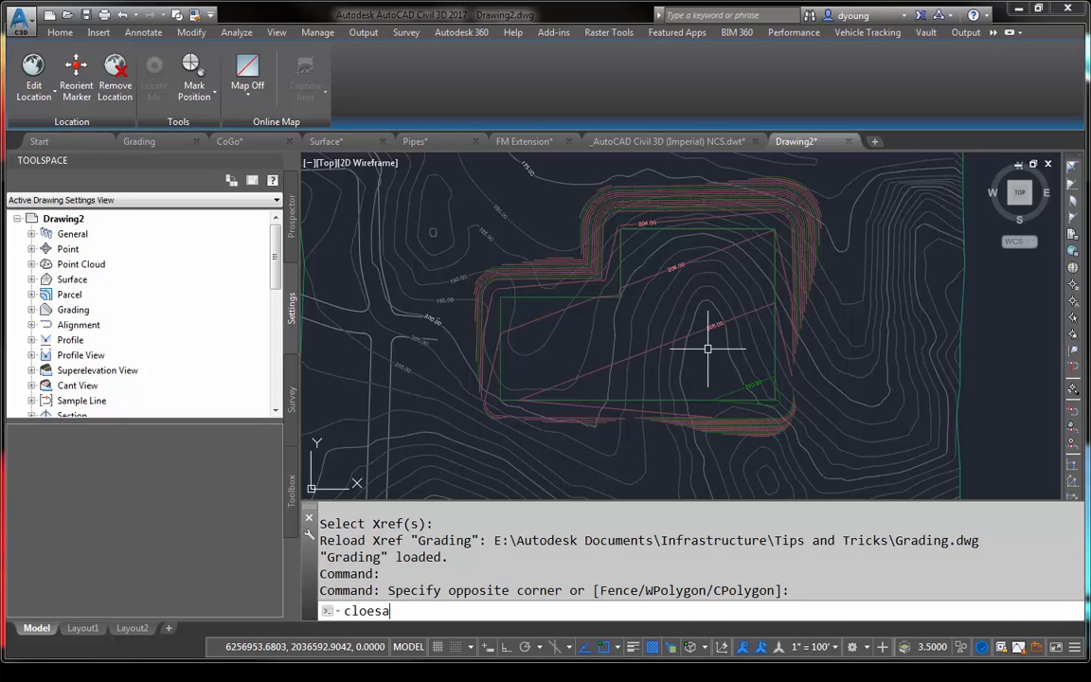
type("seall")
key("Down")
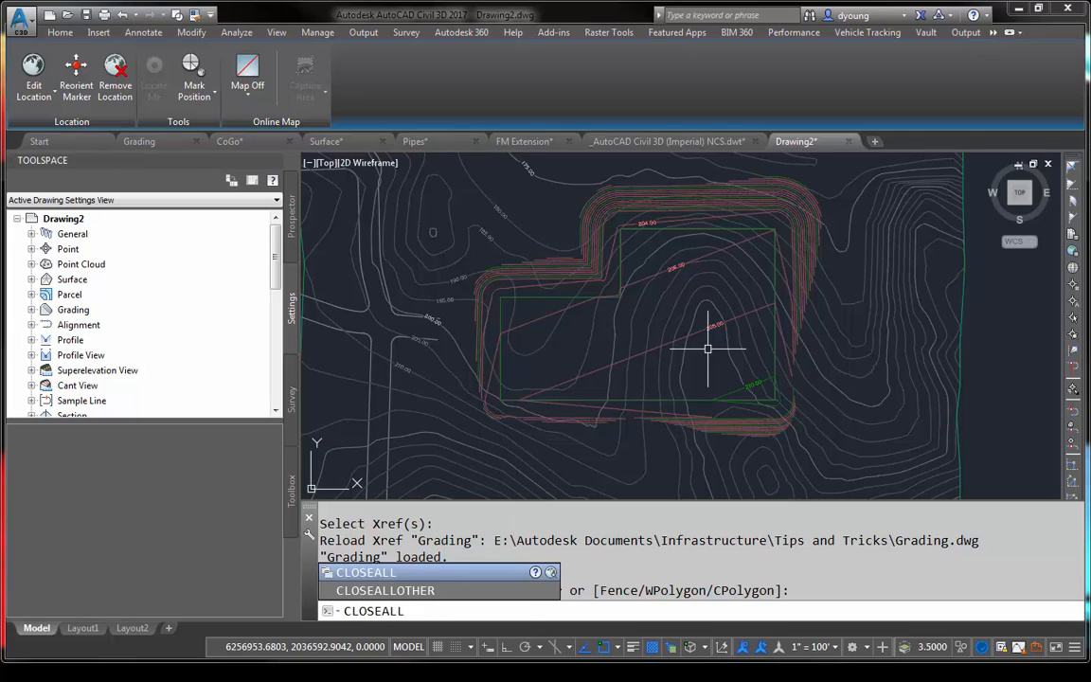
key("Down")
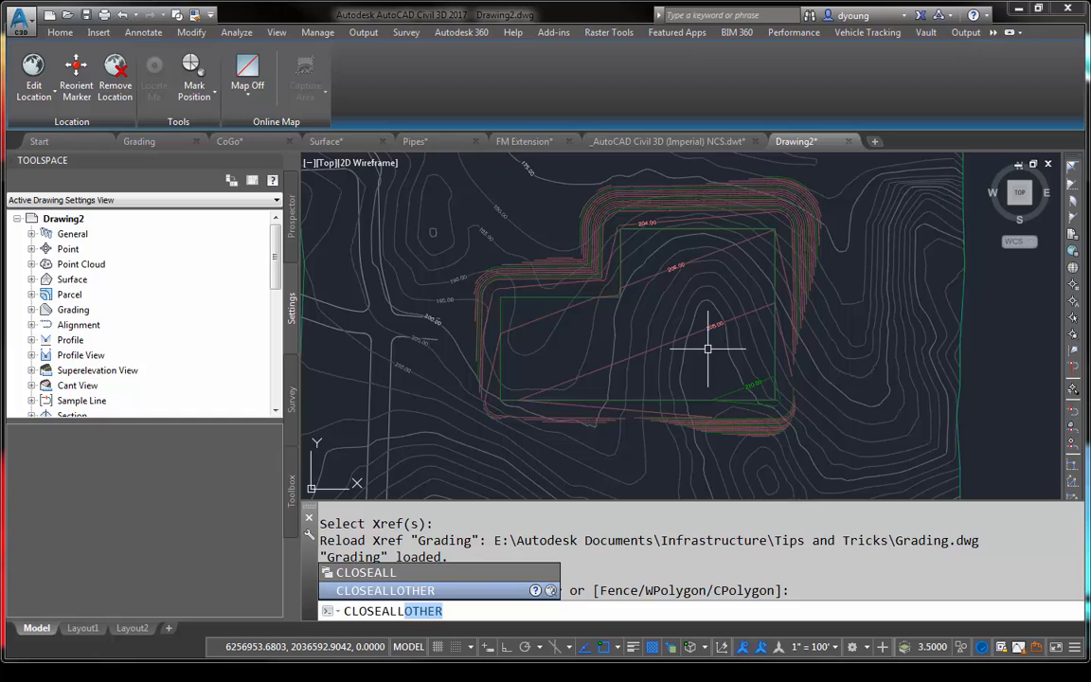
key("Return")
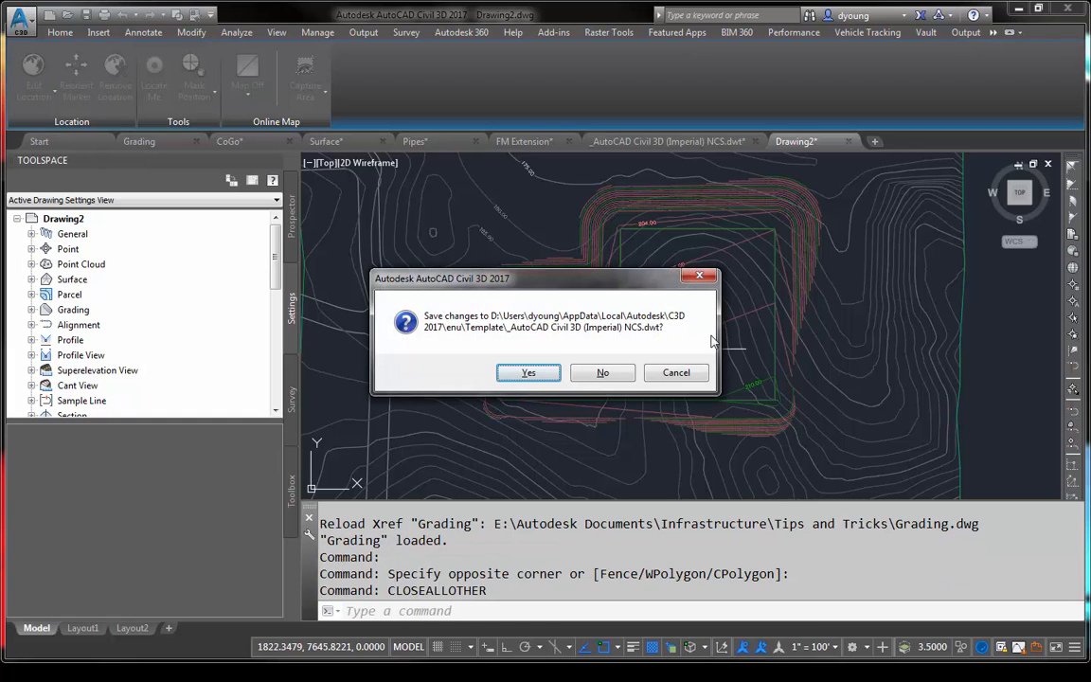
key("n")
key("n")
key("n")
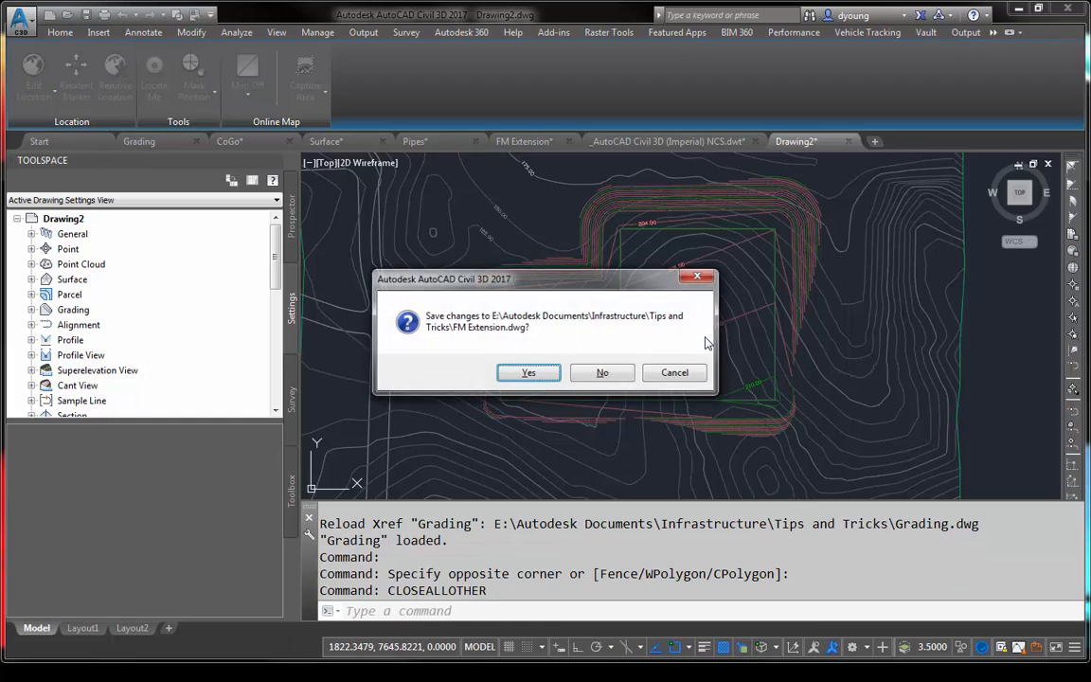
key("n")
key("n")
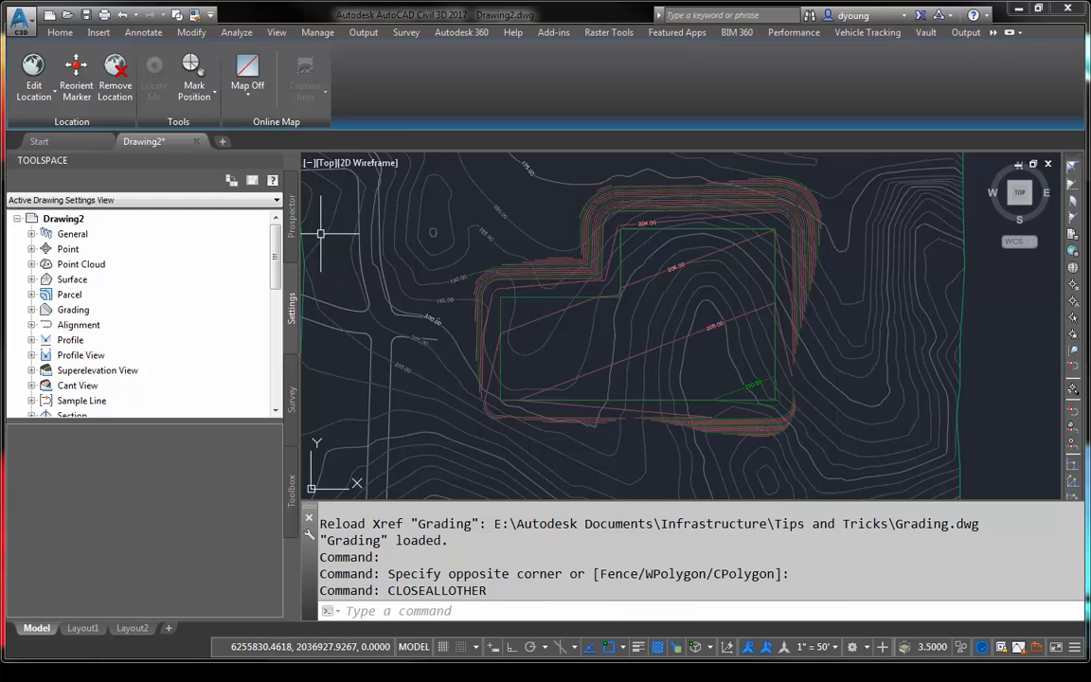
- Start a surface reference in Drawing2 from the Pad Volume data shortcut
left_click(291, 220)
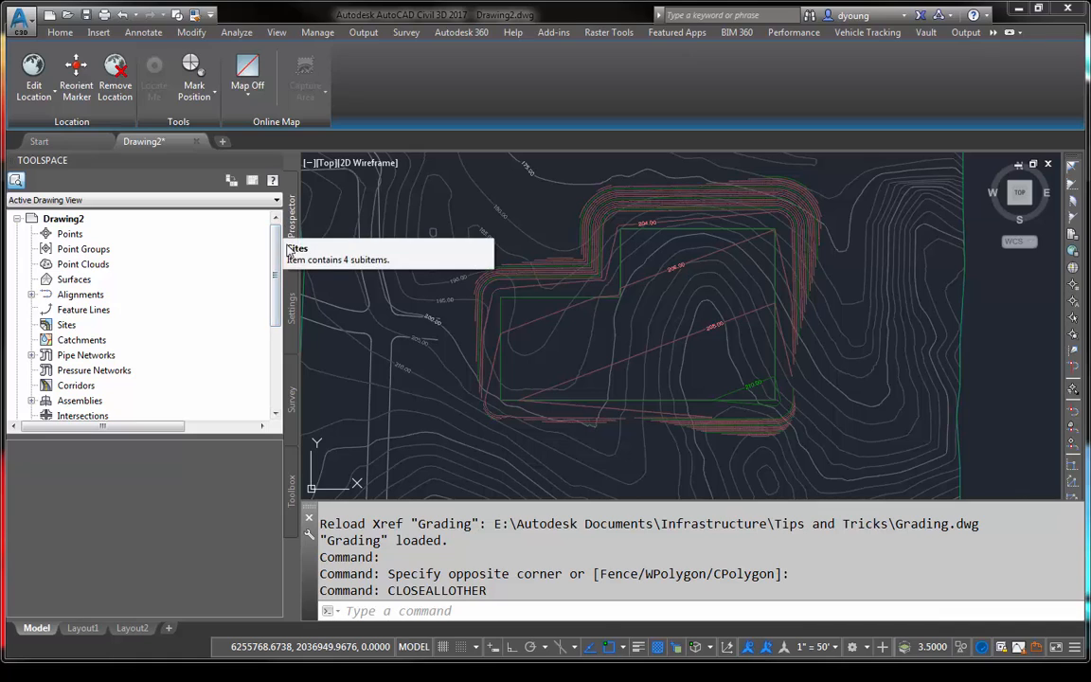
left_click_drag(275, 274, 276, 387)
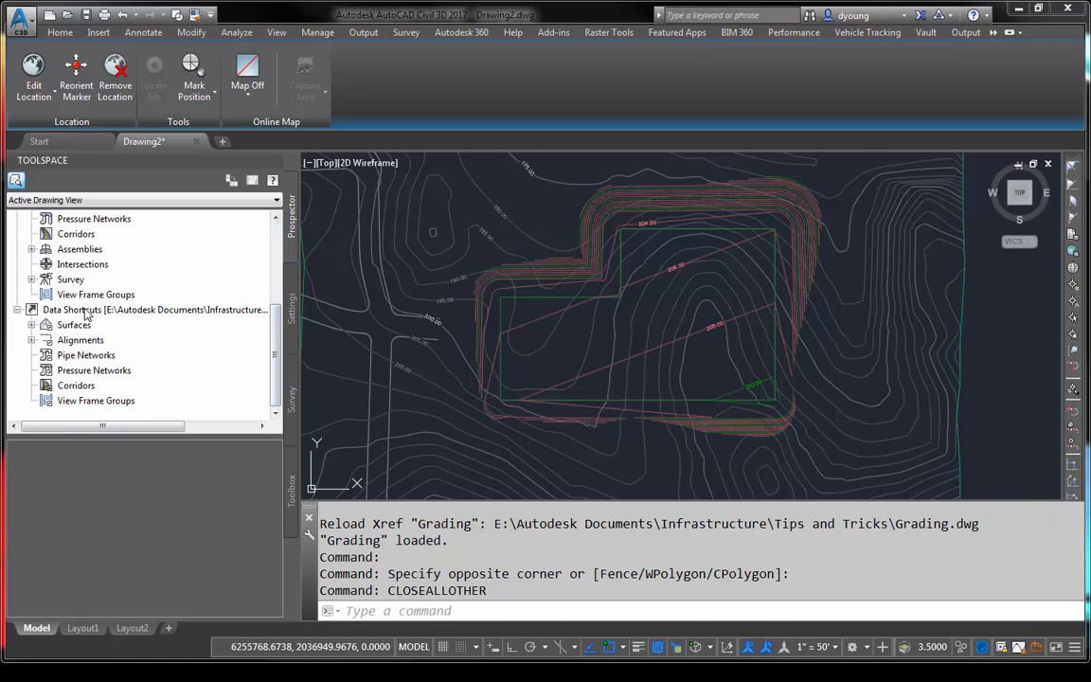
left_click(194, 311)
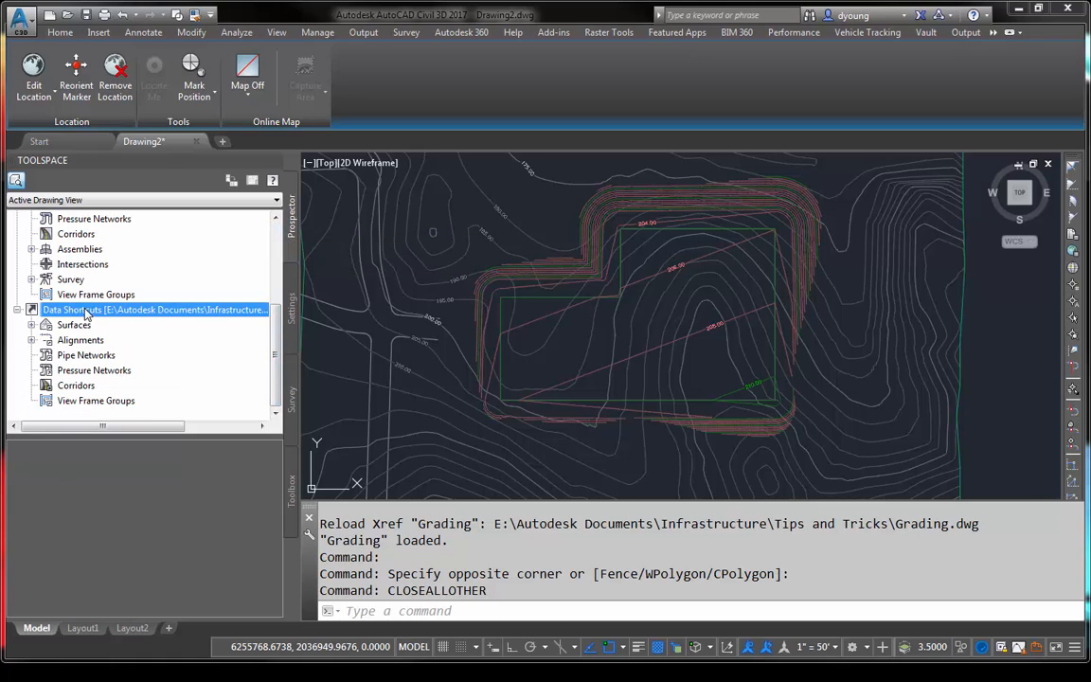
left_click(31, 325)
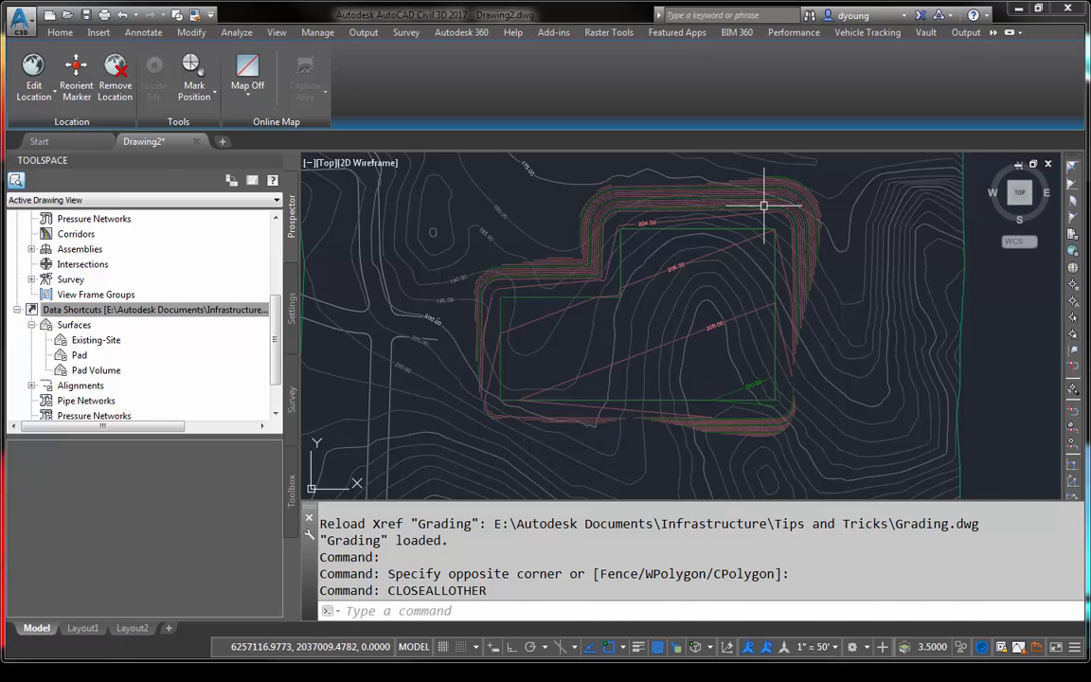
left_click(92, 371)
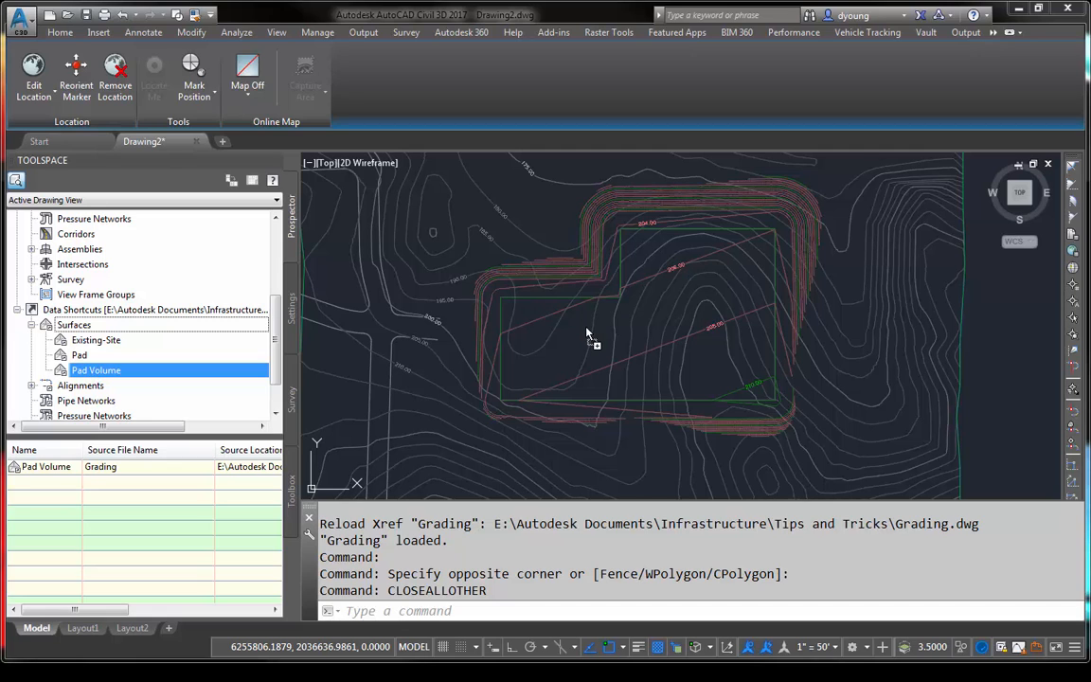
left_click_drag(587, 334, 584, 333)
- Assign the Cut and Fill Banding 1' Interval (2D) style to the Pad Volume reference and create it
left_click(822, 302)
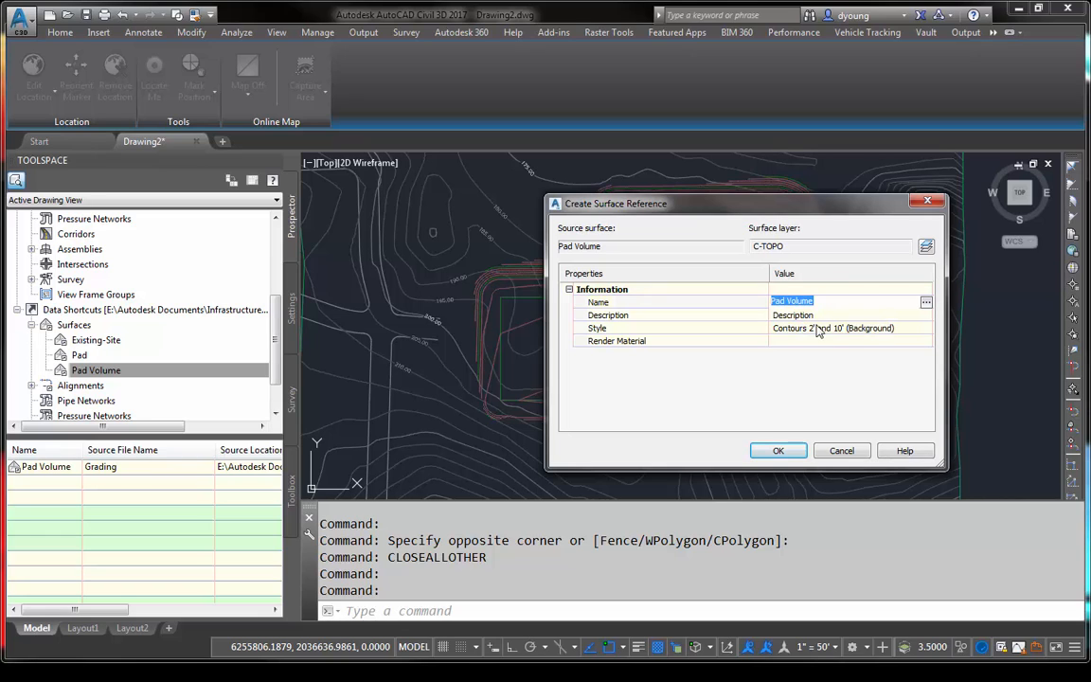
left_click(900, 331)
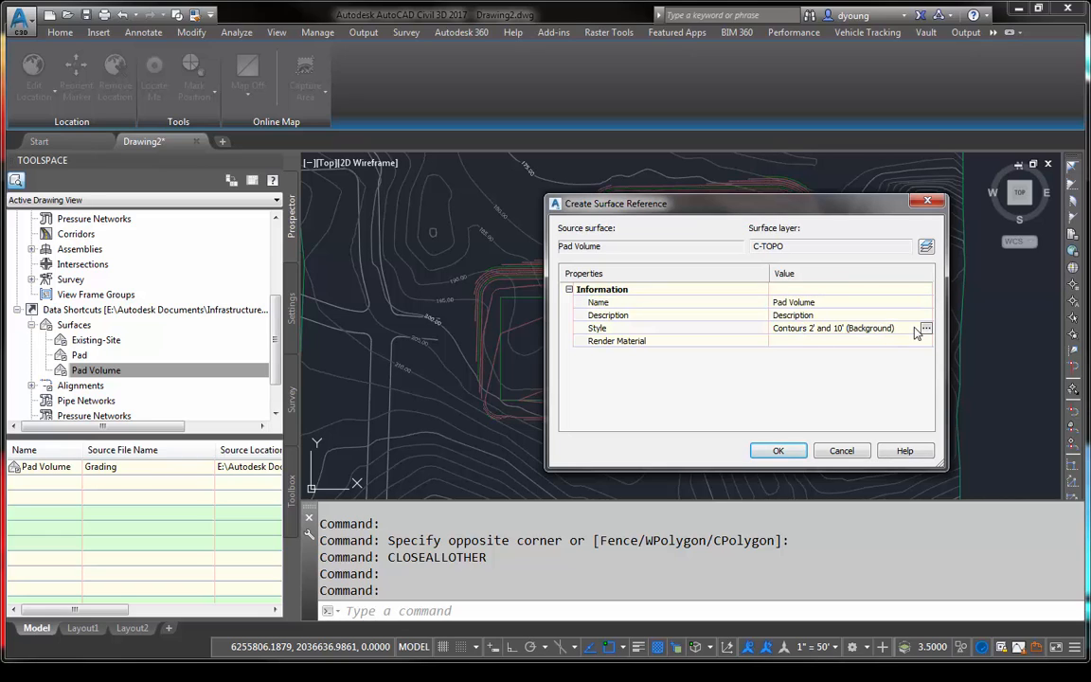
left_click(926, 329)
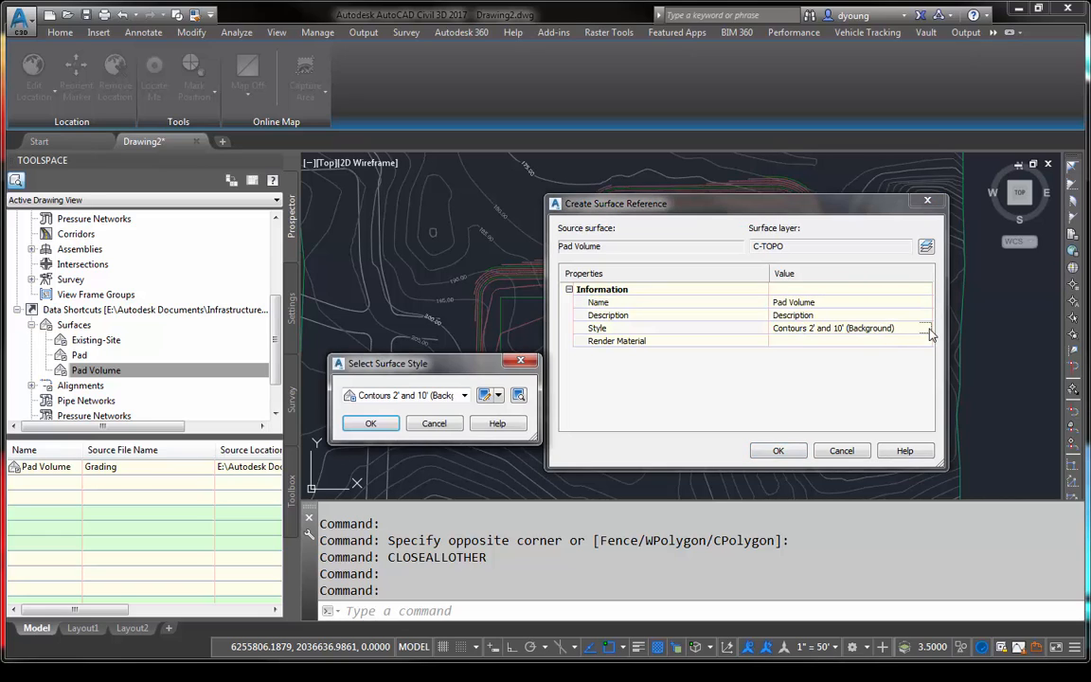
left_click(464, 395)
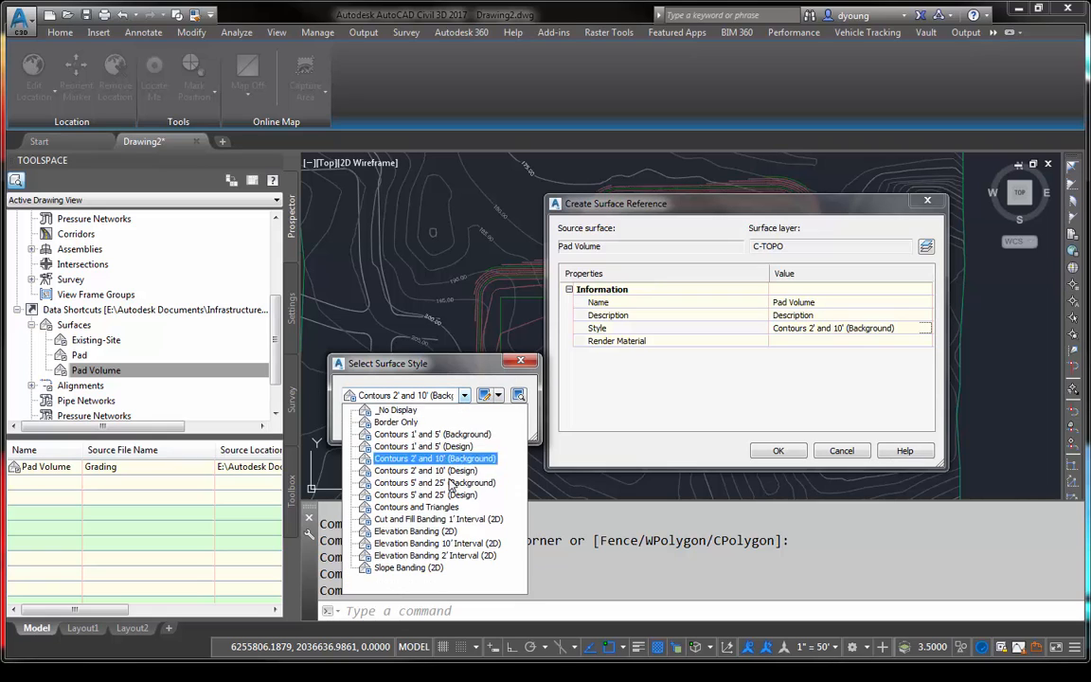
left_click(423, 526)
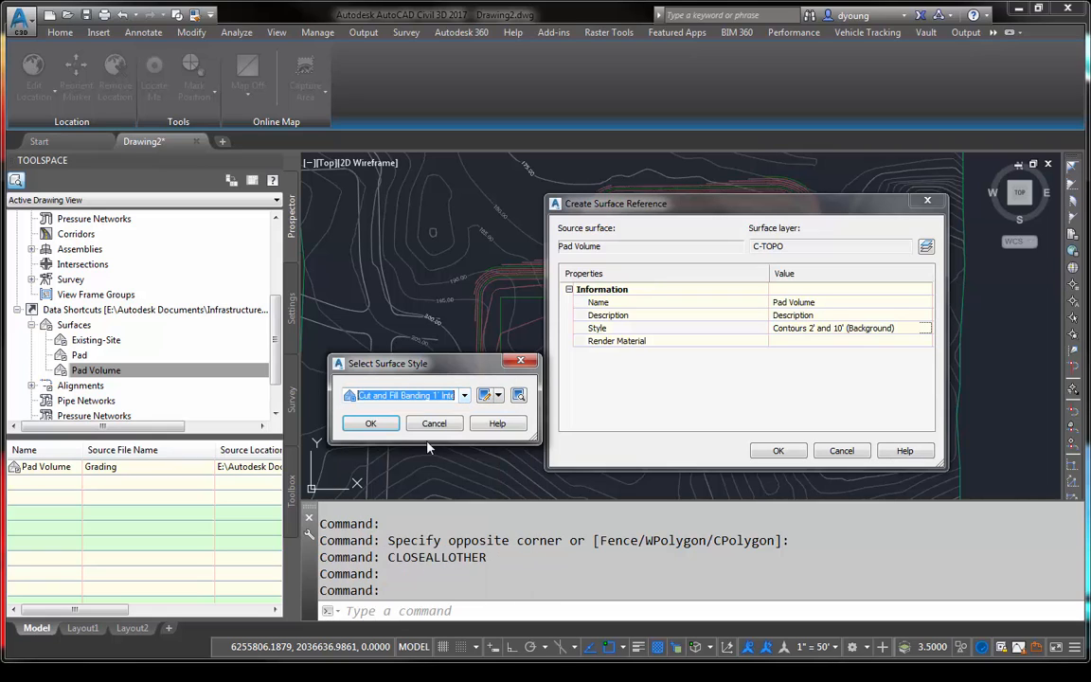
left_click(371, 422)
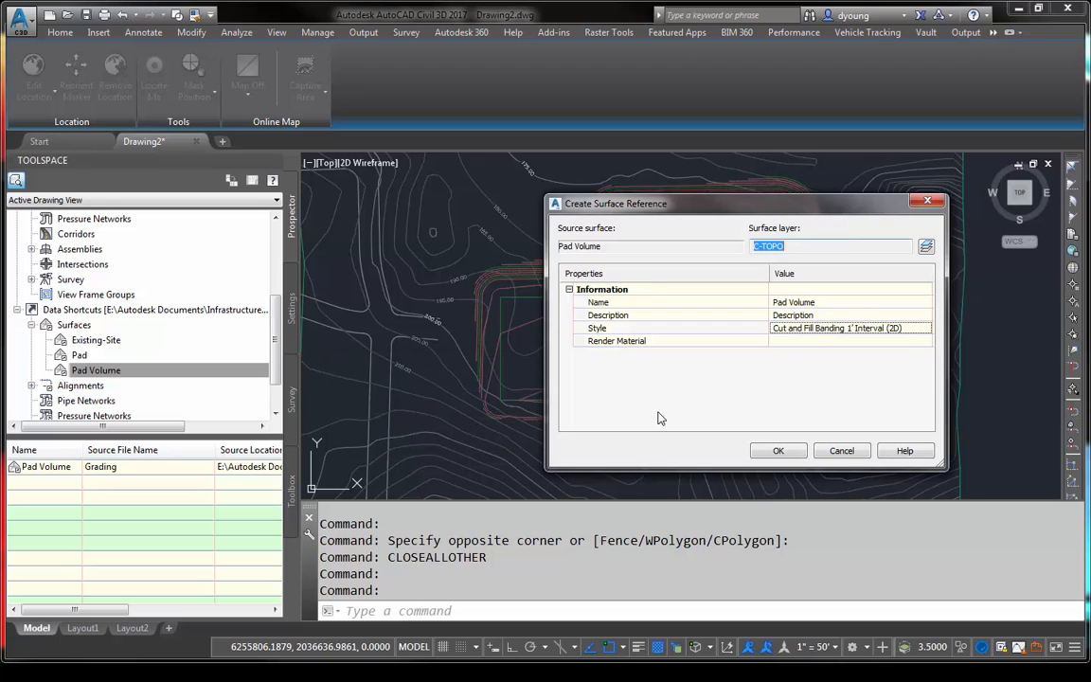
left_click(776, 451)
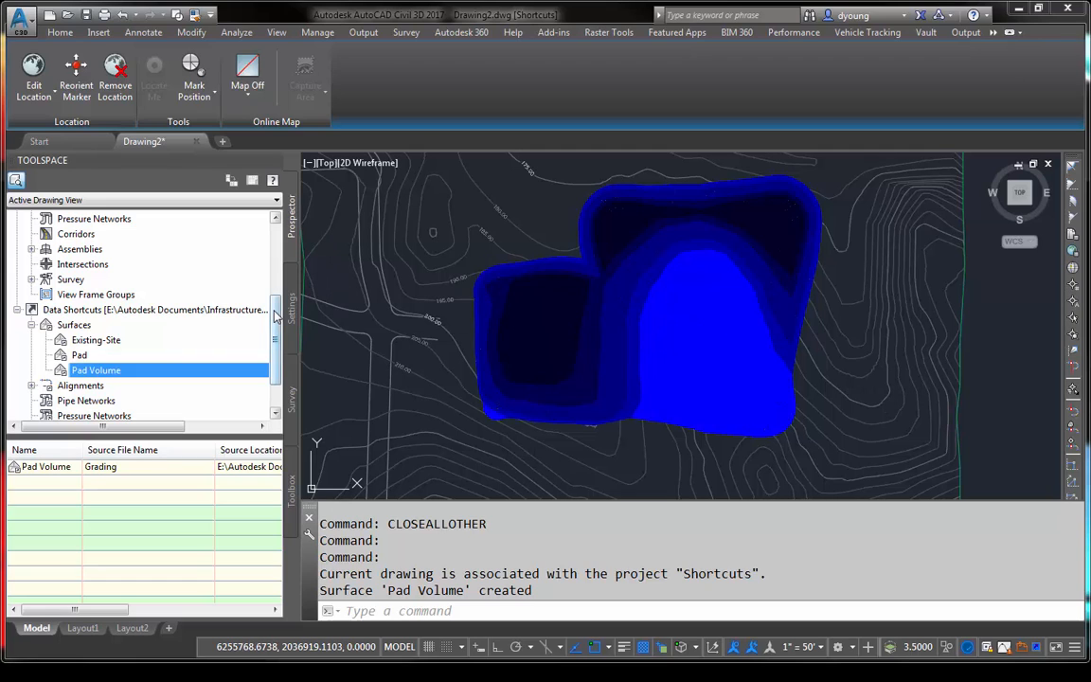
- Examine the Pad Volume reference in Drawing2's surface collection and its elevation differences across the pad area
scroll(272, 221, "up", 4)
left_click(31, 279)
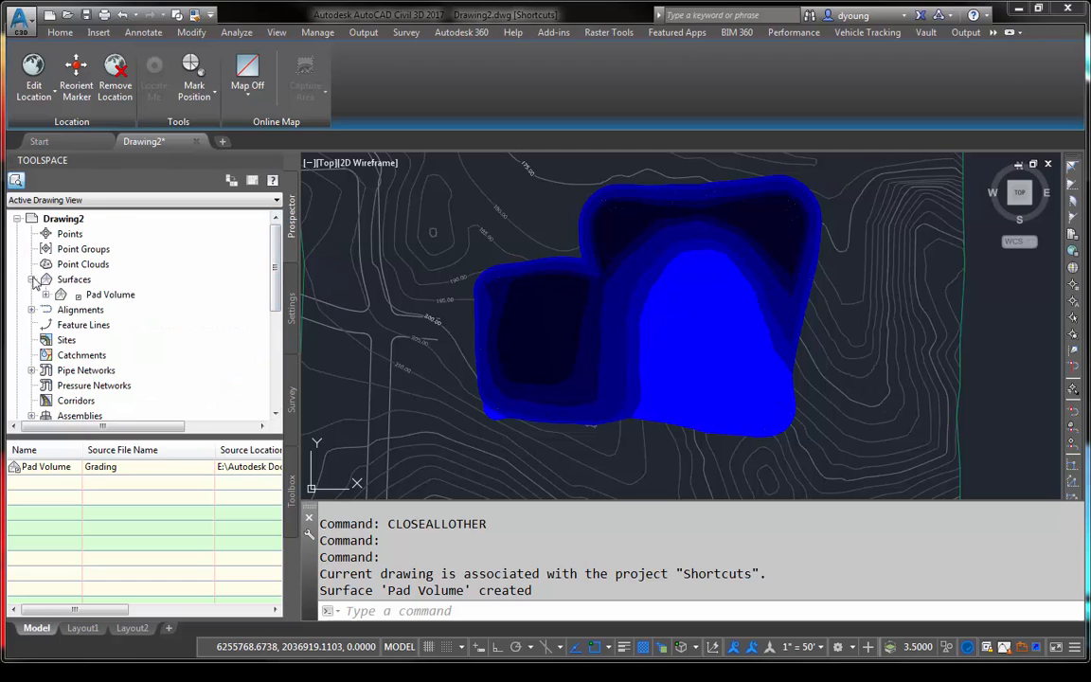
left_click(126, 282)
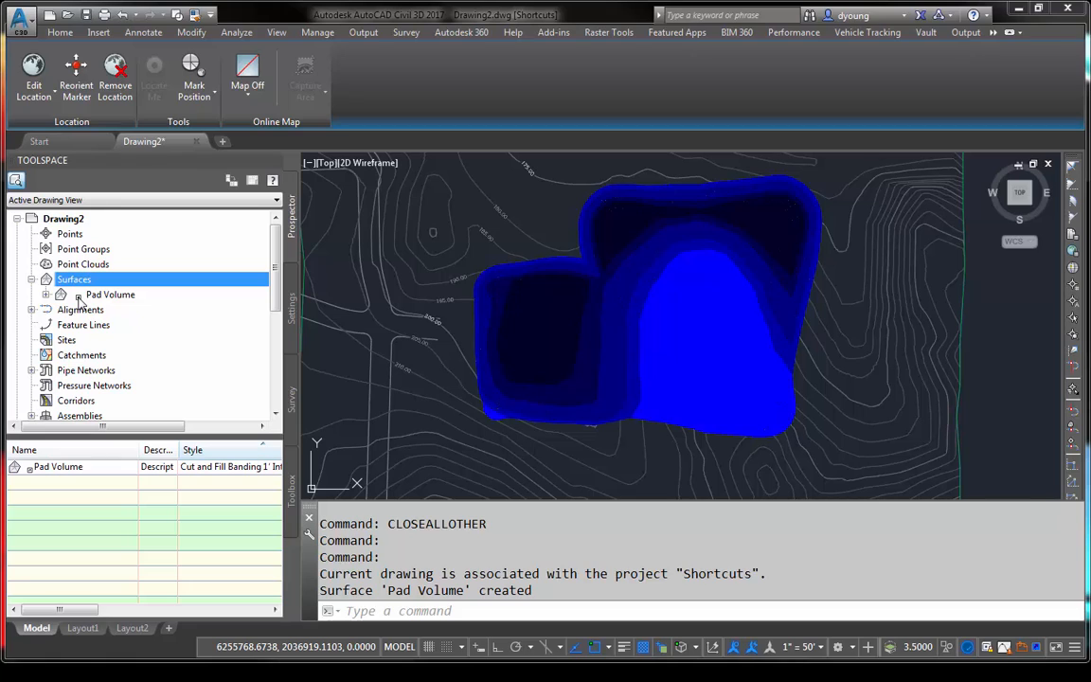
mouse_move(727, 290)
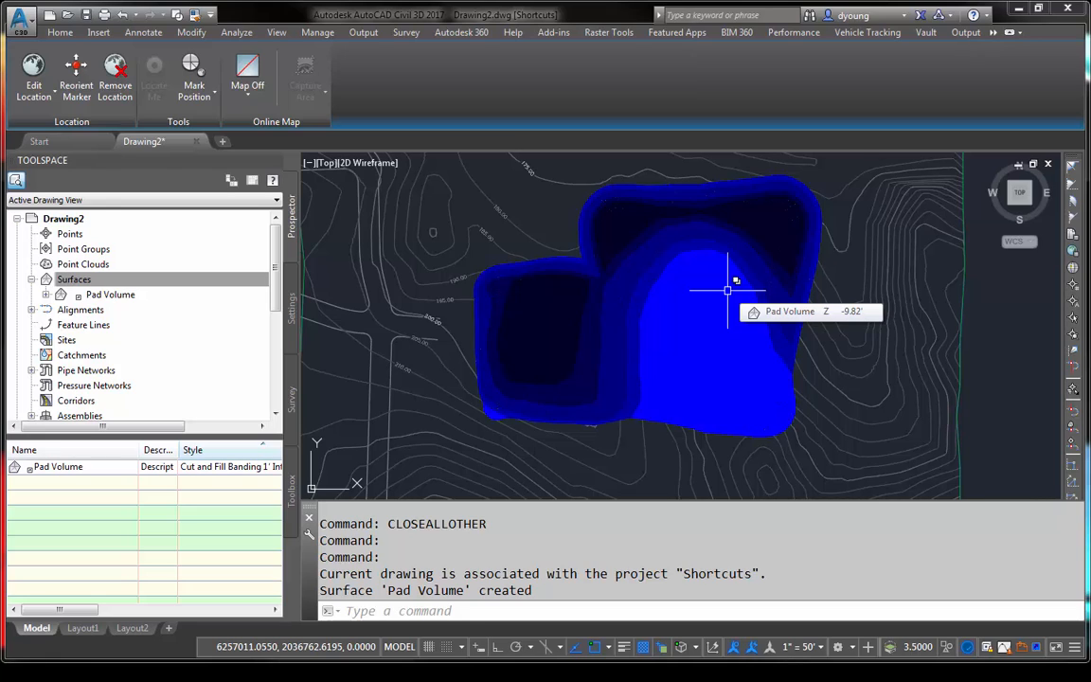
mouse_move(547, 311)
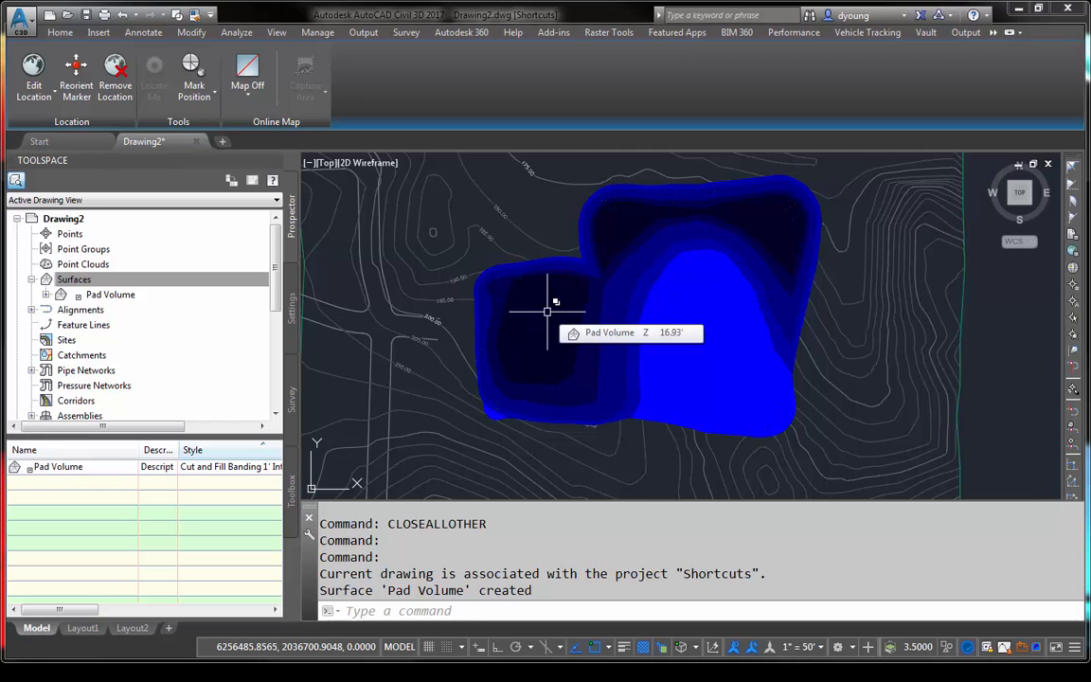
- Attach Corridor Template.dwt from the Tips and Tricks folder as a referenced template and update the drawing's styles
left_click(599, 302)
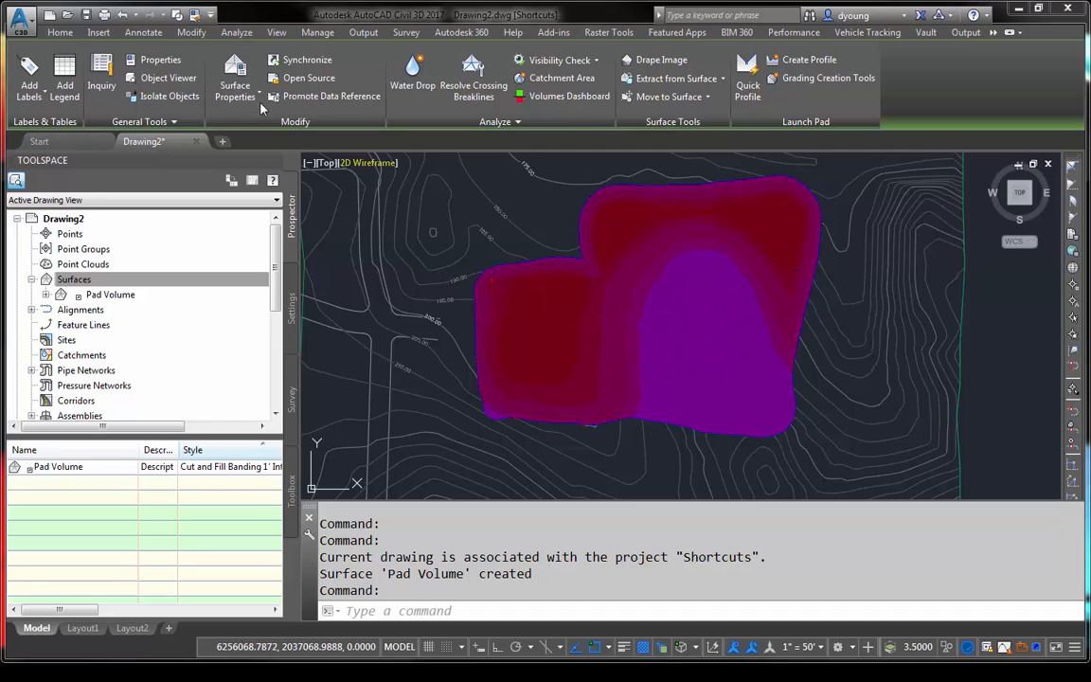
left_click(59, 32)
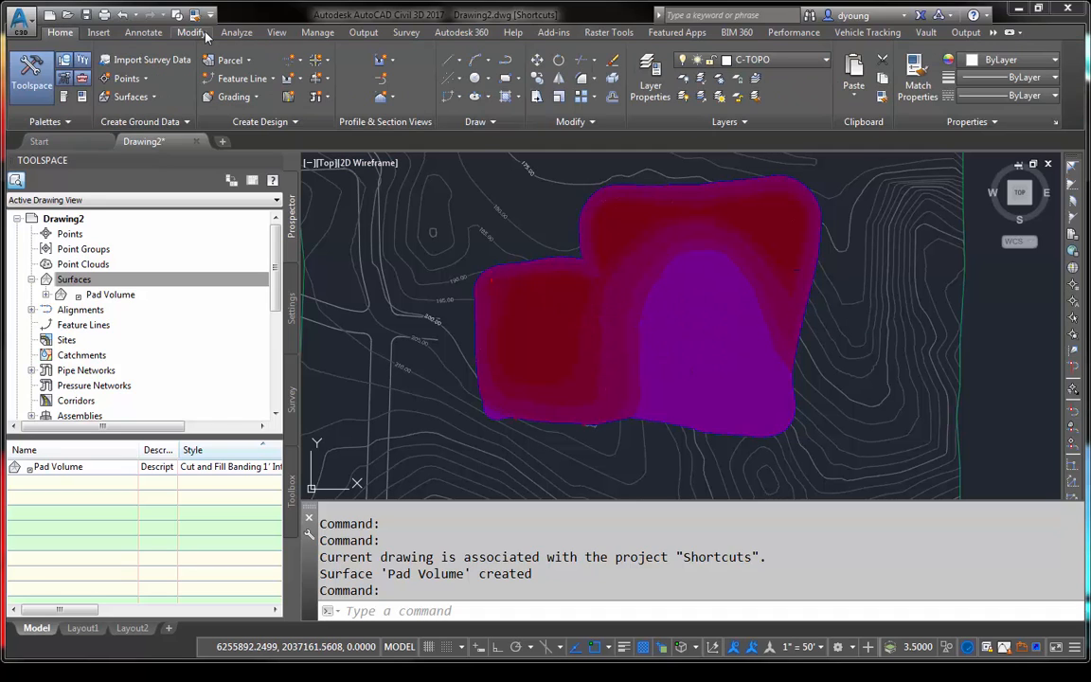
left_click(317, 33)
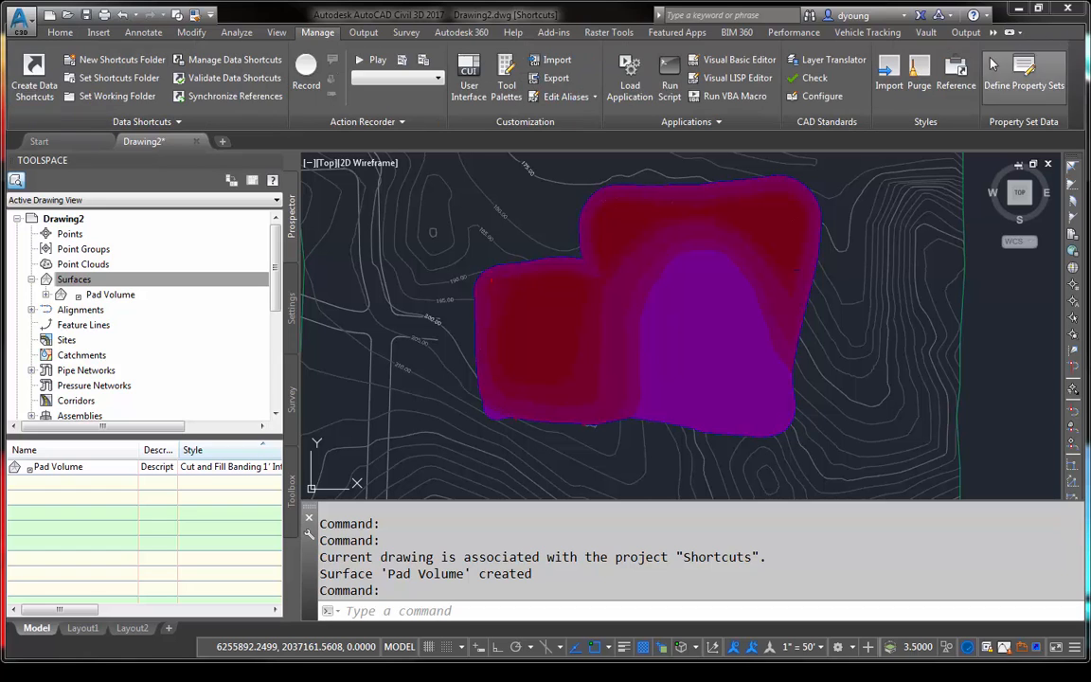
left_click(885, 71)
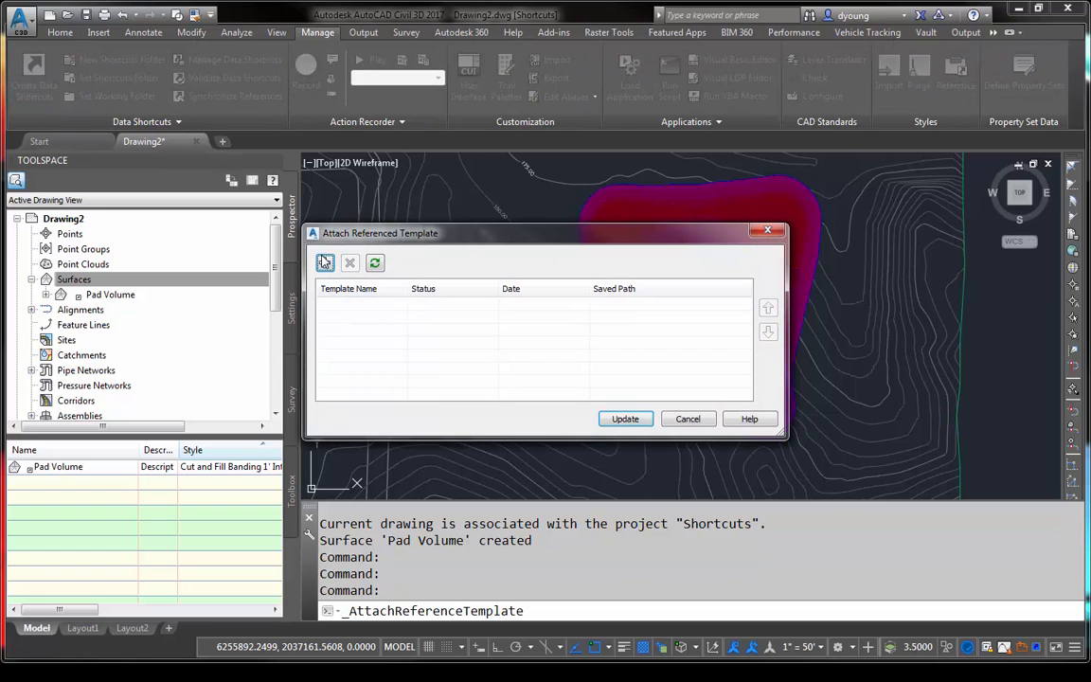
left_click(324, 262)
left_click(402, 219)
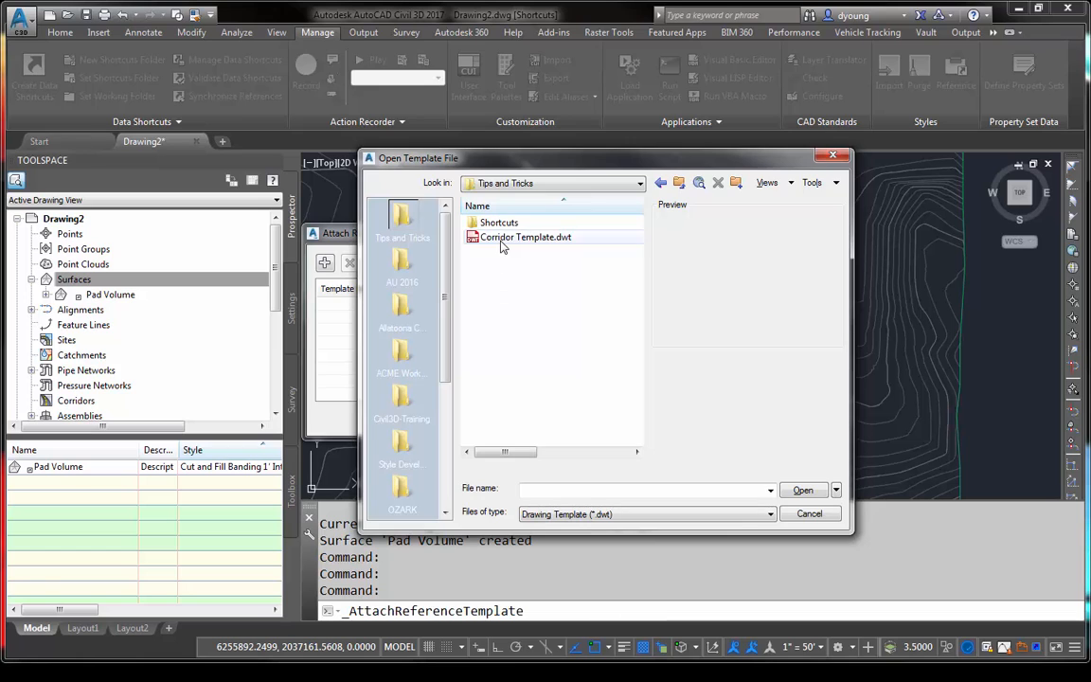
double_click(507, 239)
left_click(625, 418)
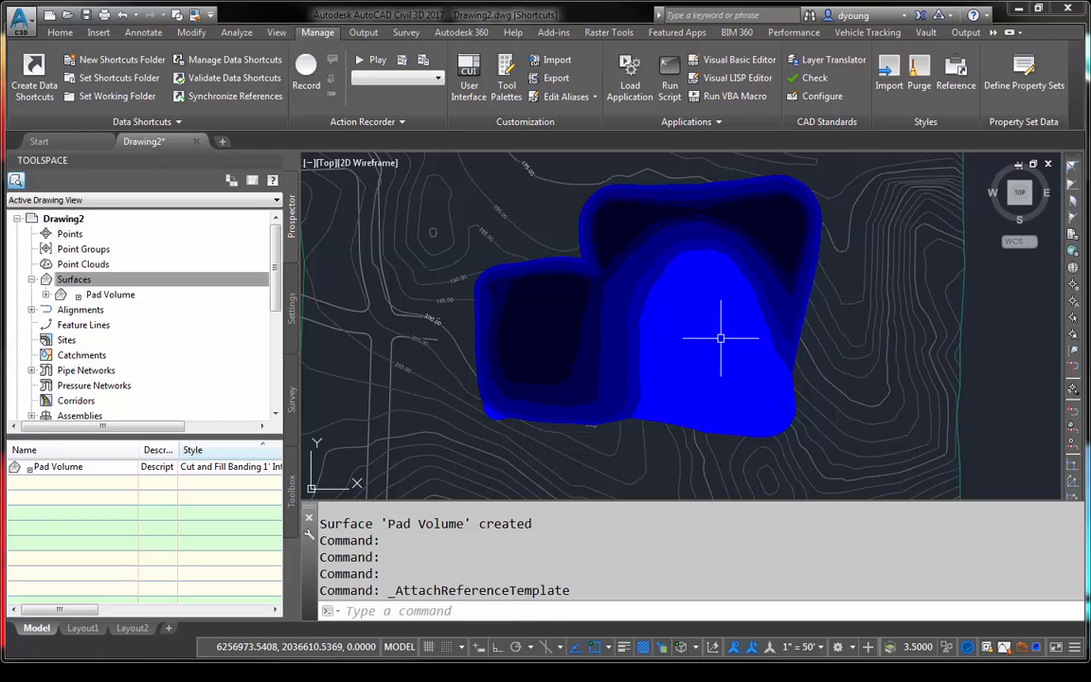
- Change the Pad Volume surface's style to Grading and apply it
left_click(755, 272)
right_click(806, 331)
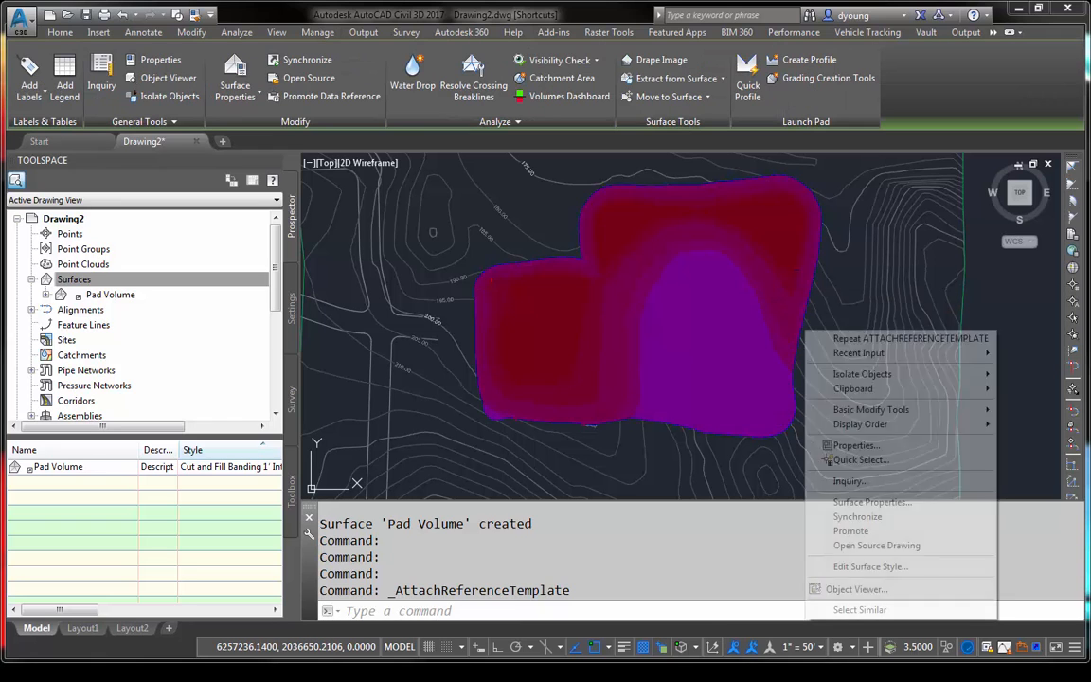
left_click(883, 503)
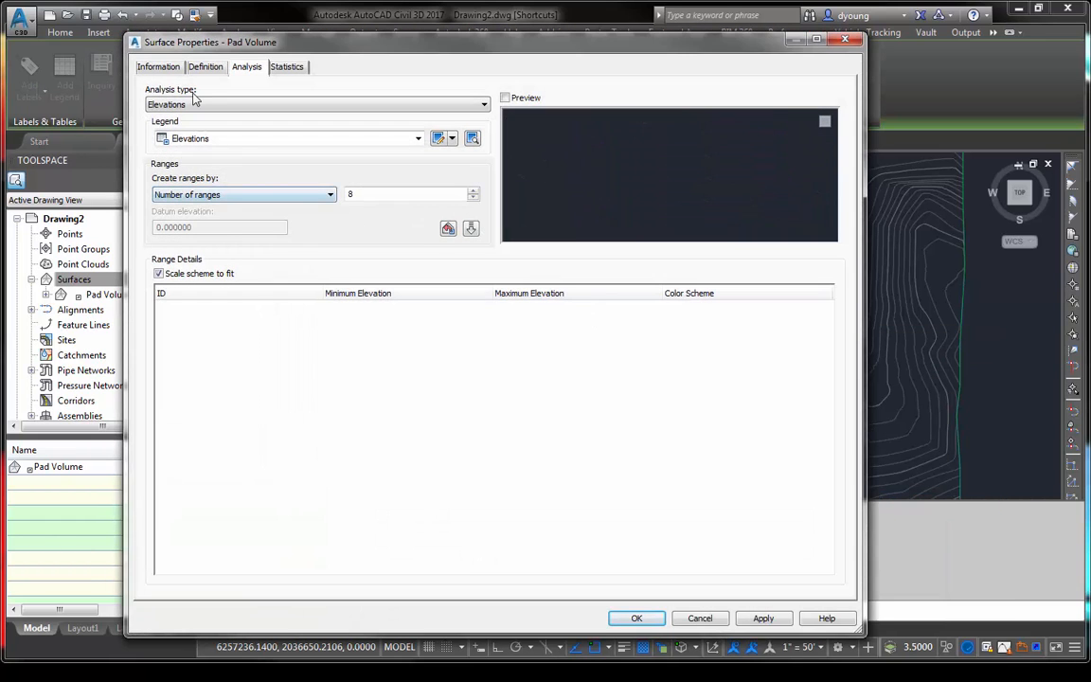
left_click(148, 68)
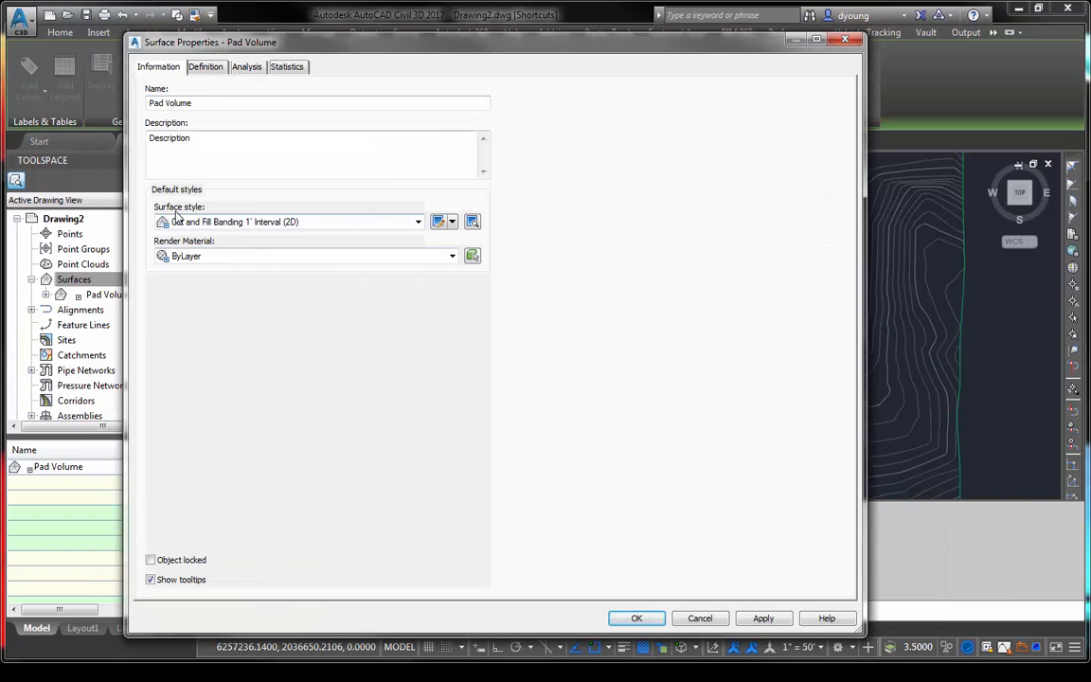
left_click(348, 224)
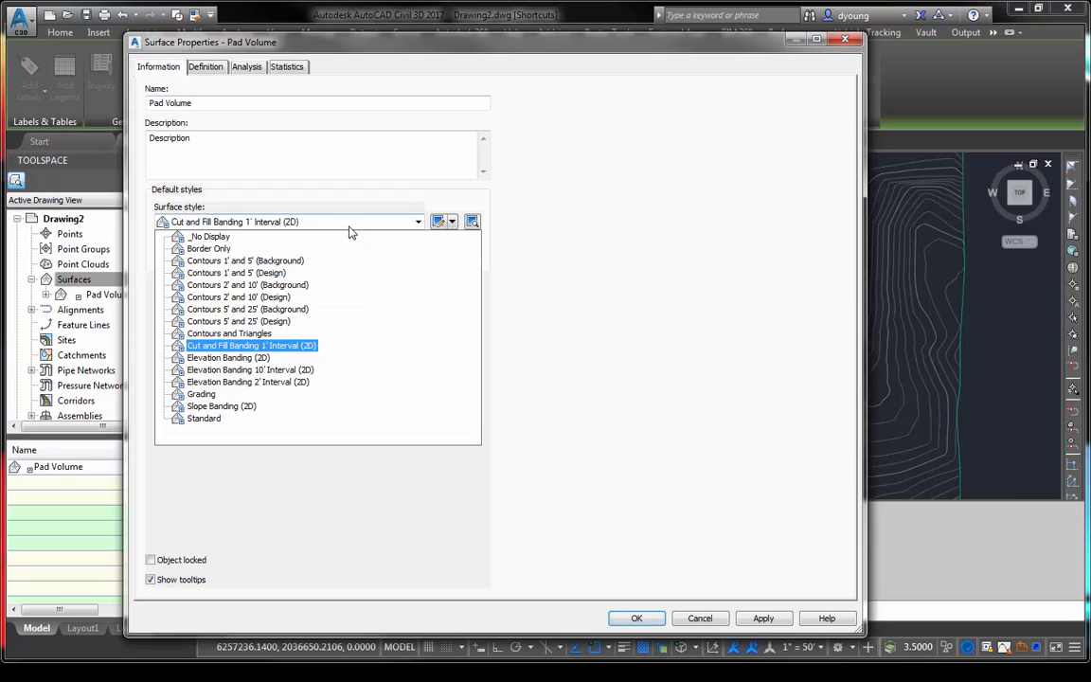
left_click(201, 394)
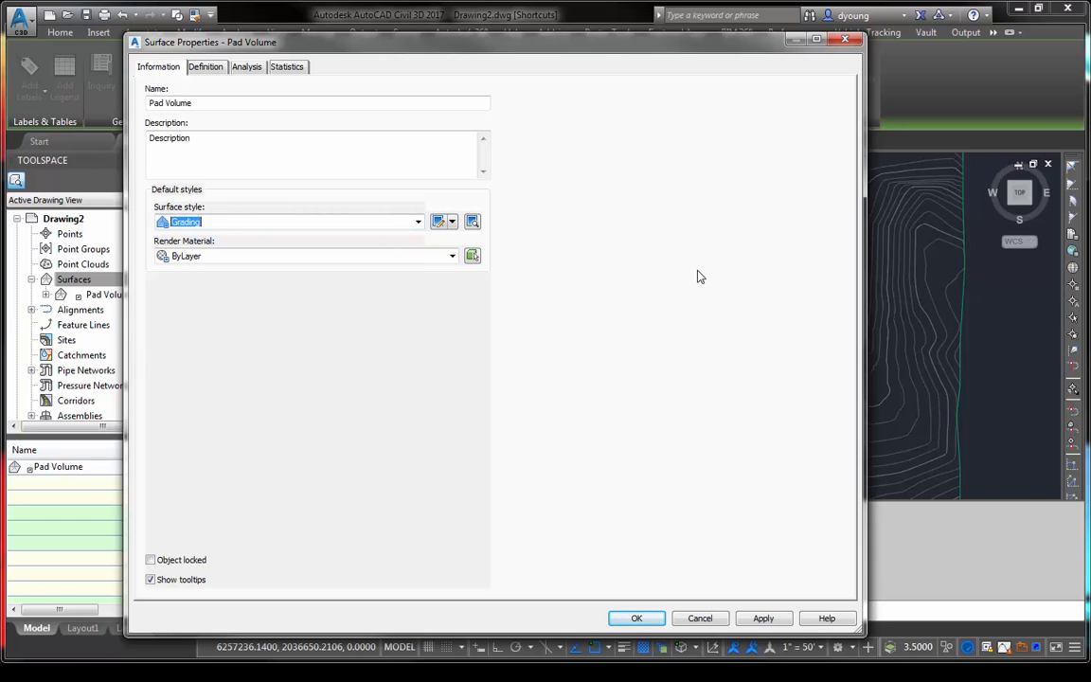
left_click(630, 621)
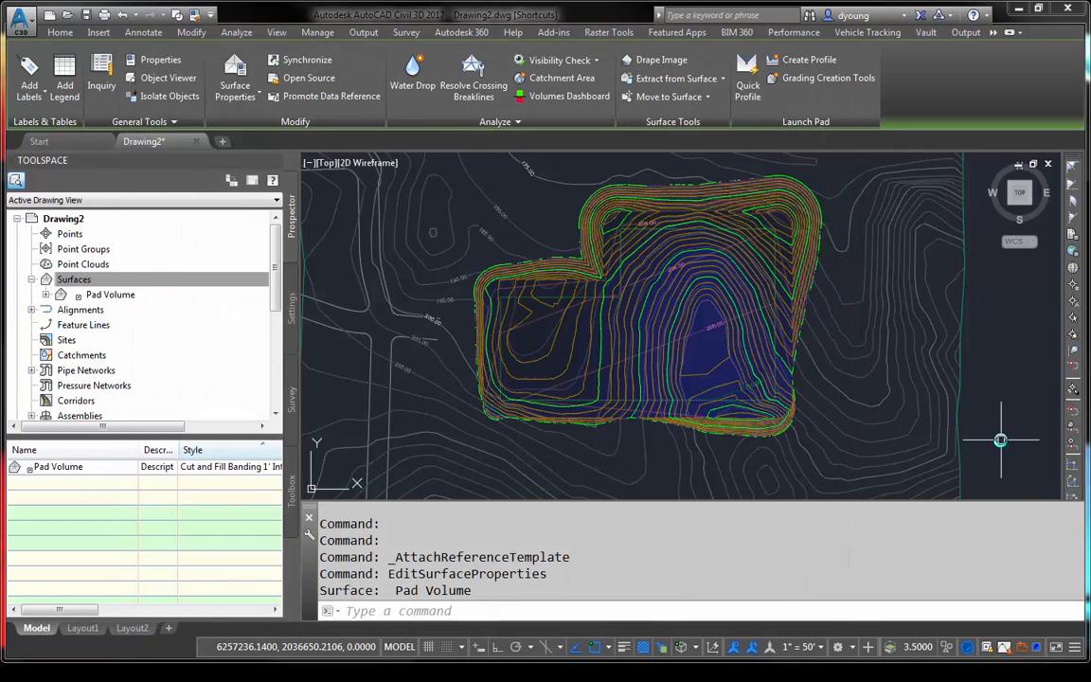
- Examine the Pad Volume contours and the elevation differences across the pad area
scroll(762, 306, "up", 4)
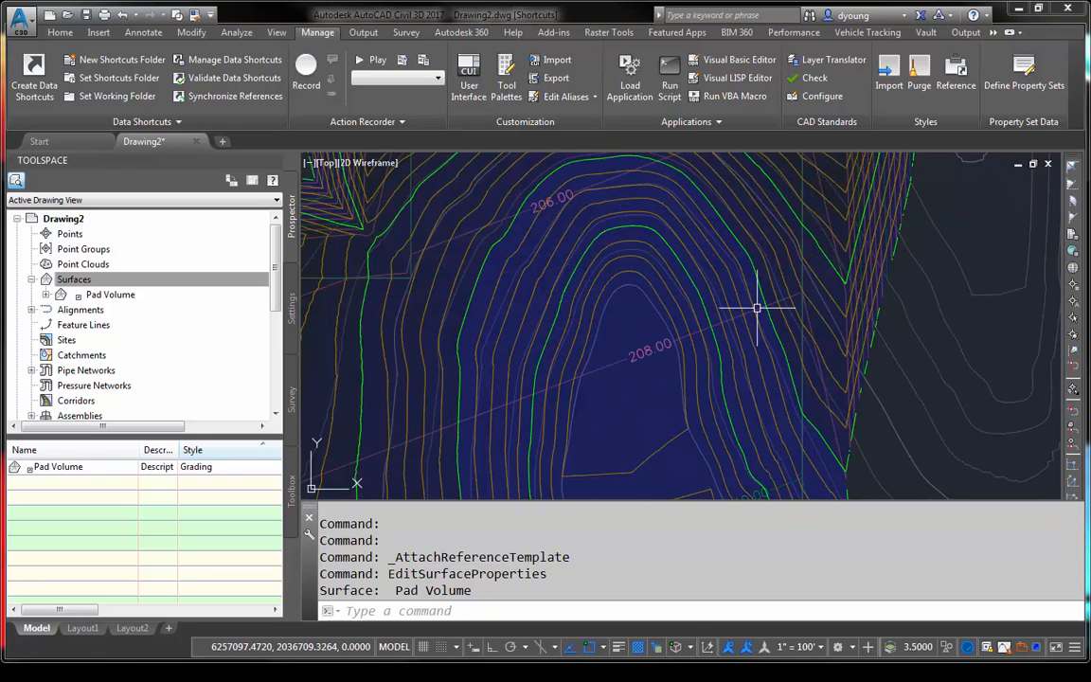
scroll(763, 307, "down", 4)
scroll(760, 310, "up", 2)
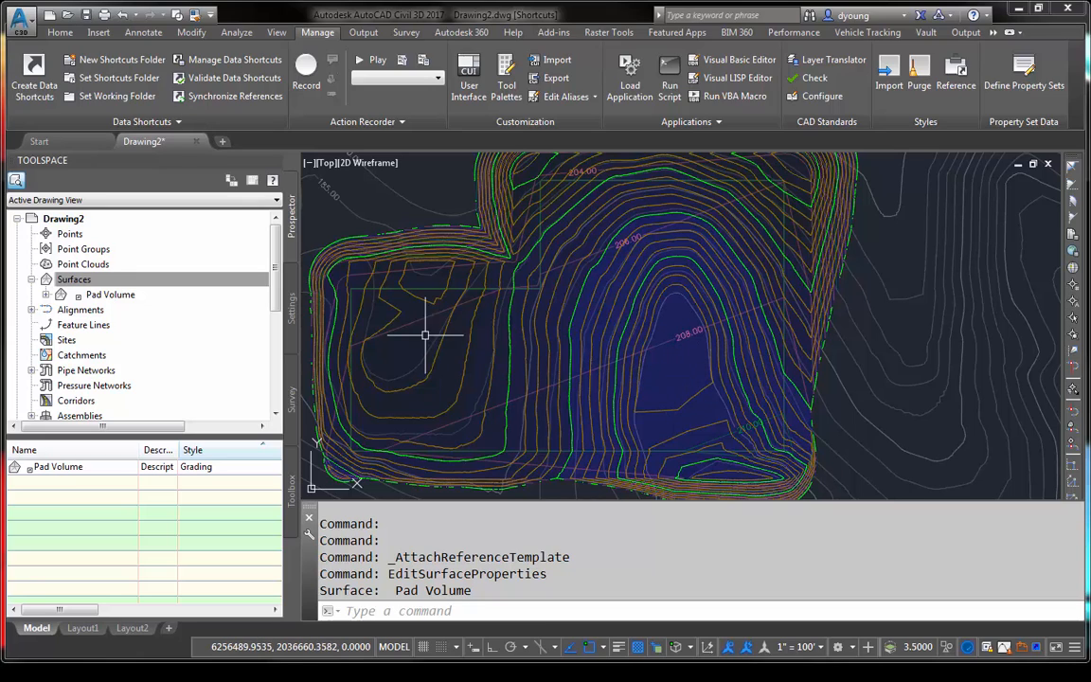
mouse_move(403, 312)
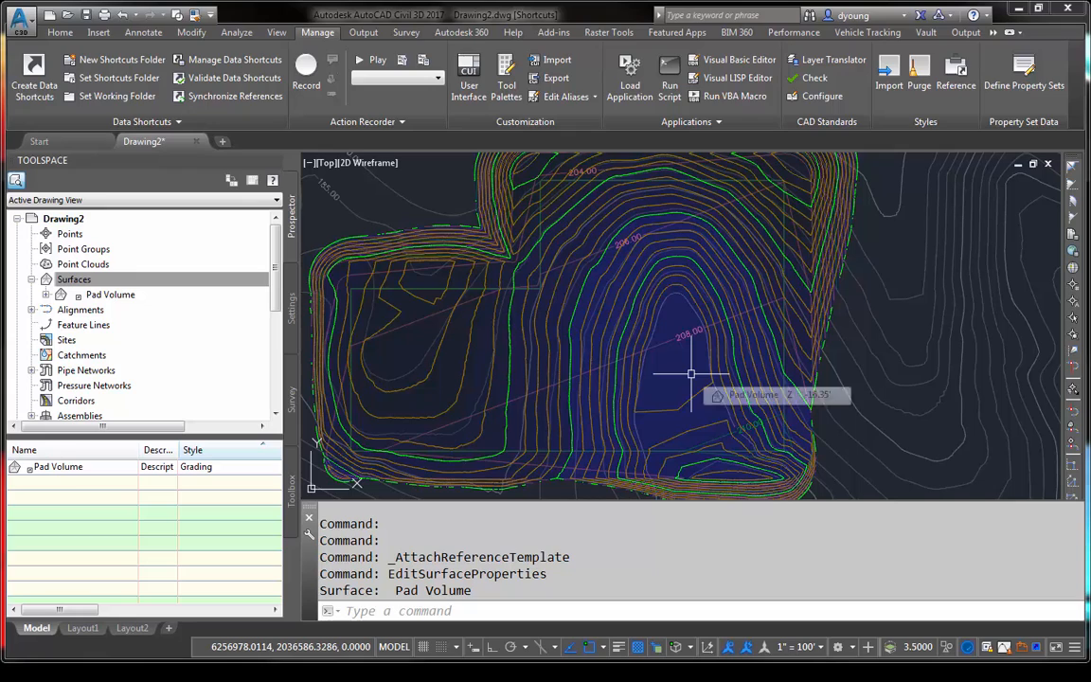
mouse_move(681, 363)
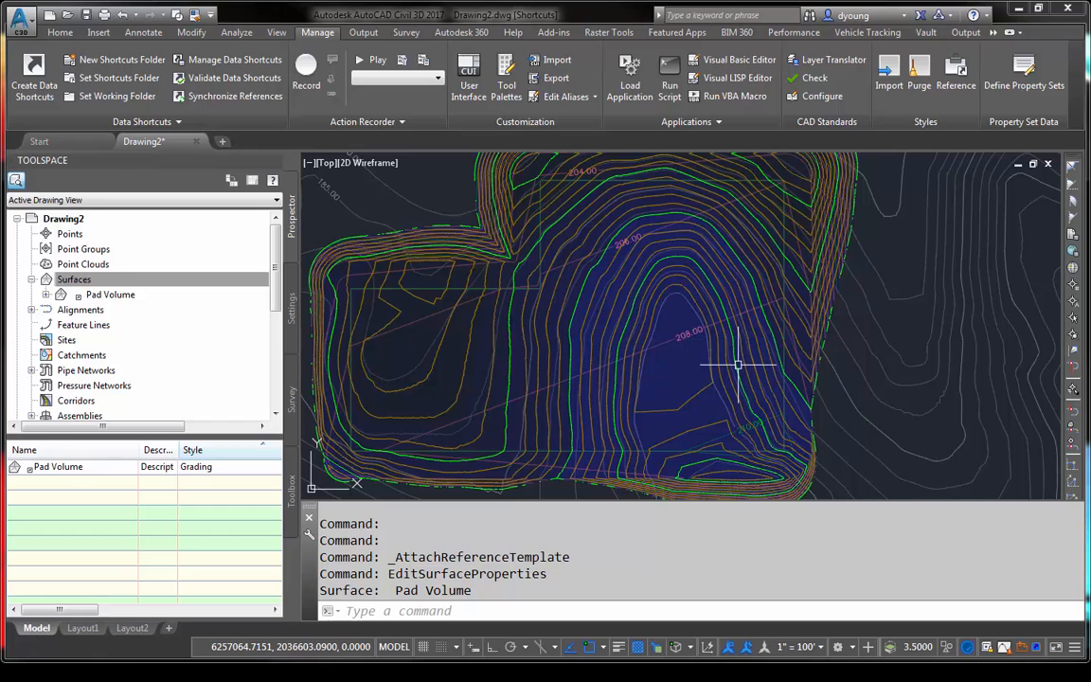
mouse_move(827, 329)
middle_mouse_down()
mouse_move(891, 367)
mouse_move(865, 304)
middle_mouse_up()
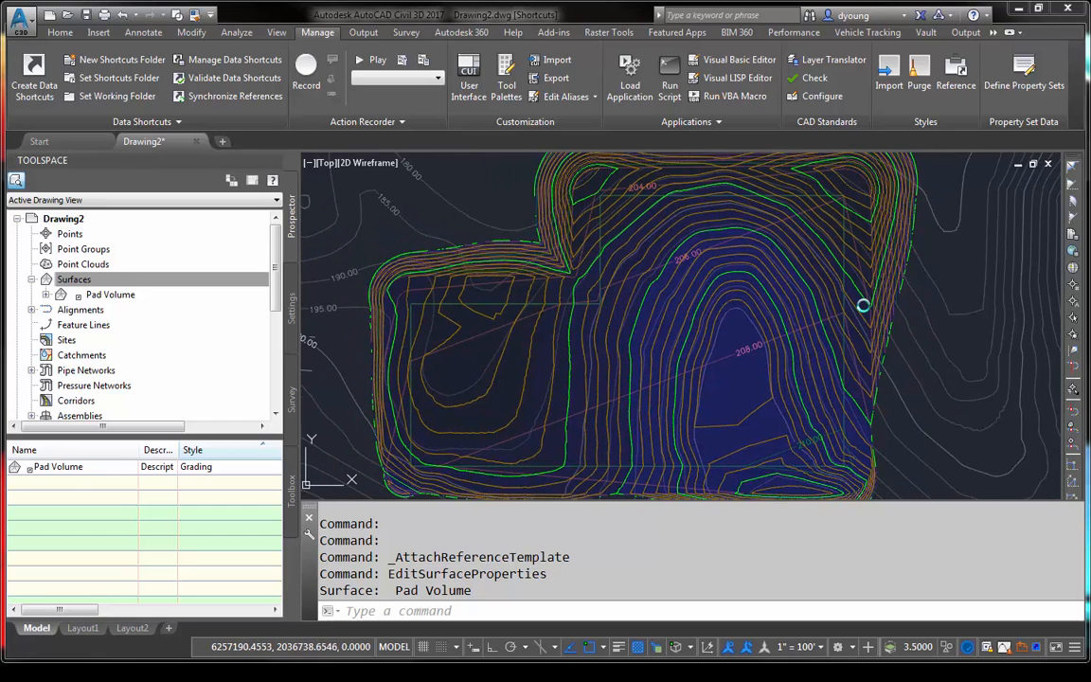
- Run a Contours analysis with 3 ranges in the Pad Volume surface's properties
left_click(864, 229)
right_click(860, 229)
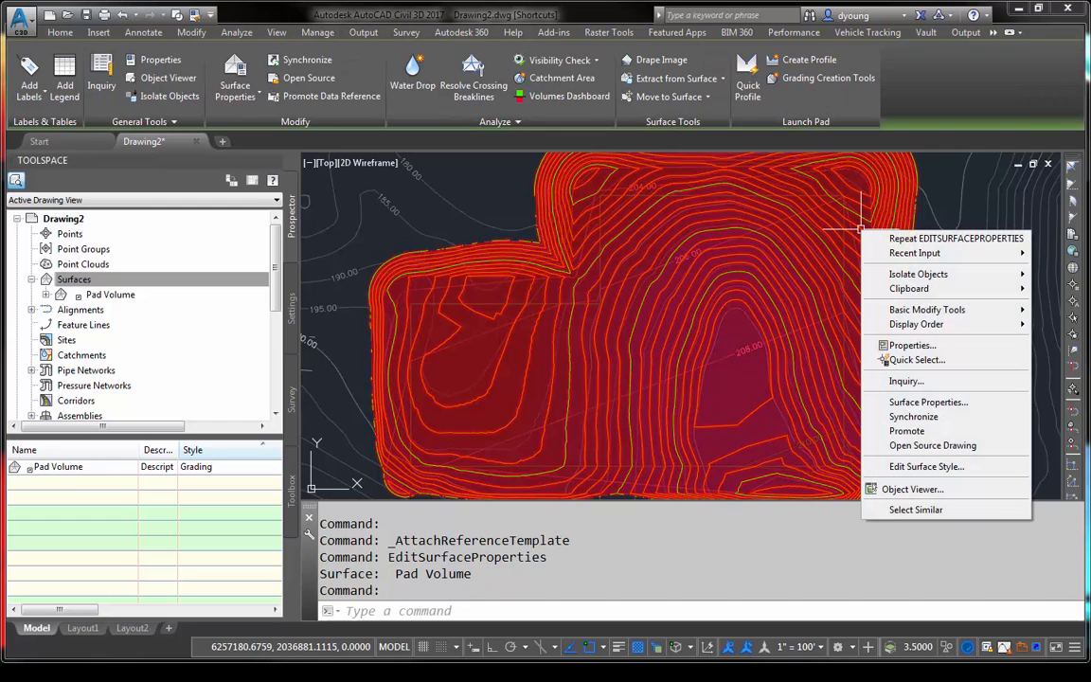
left_click(912, 402)
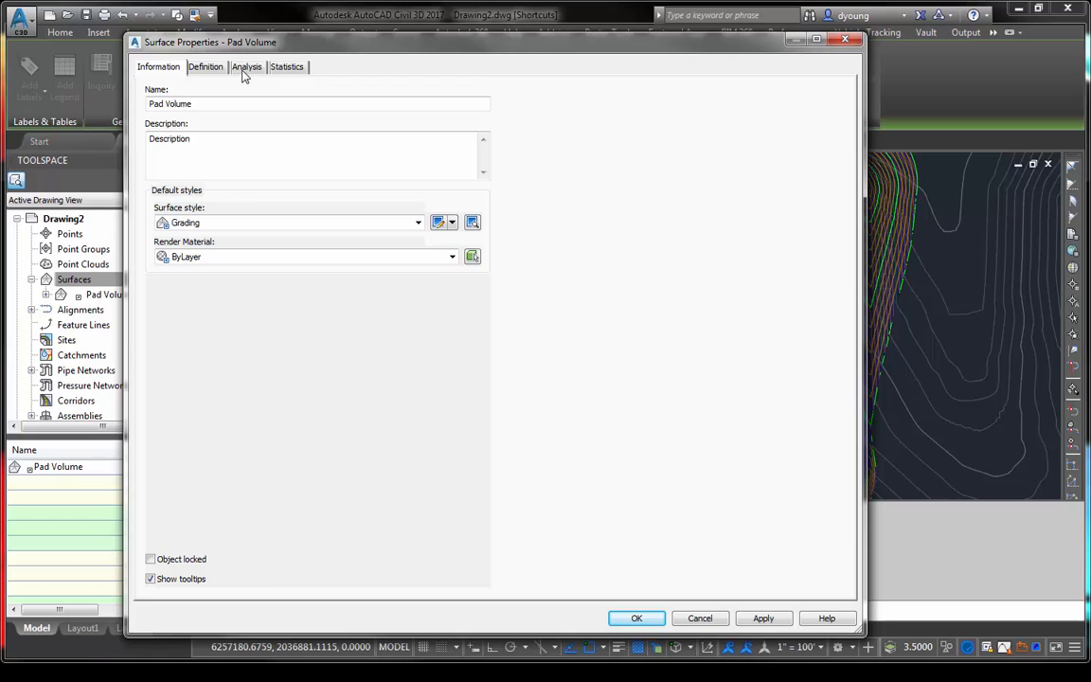
left_click(245, 68)
left_click(178, 104)
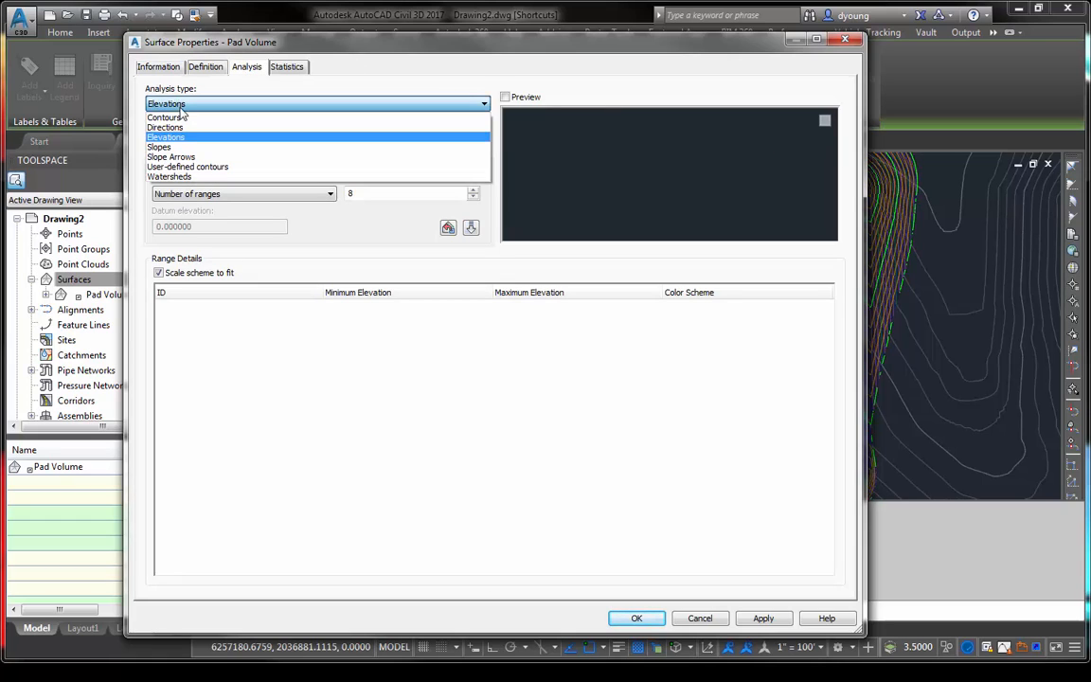
left_click(180, 118)
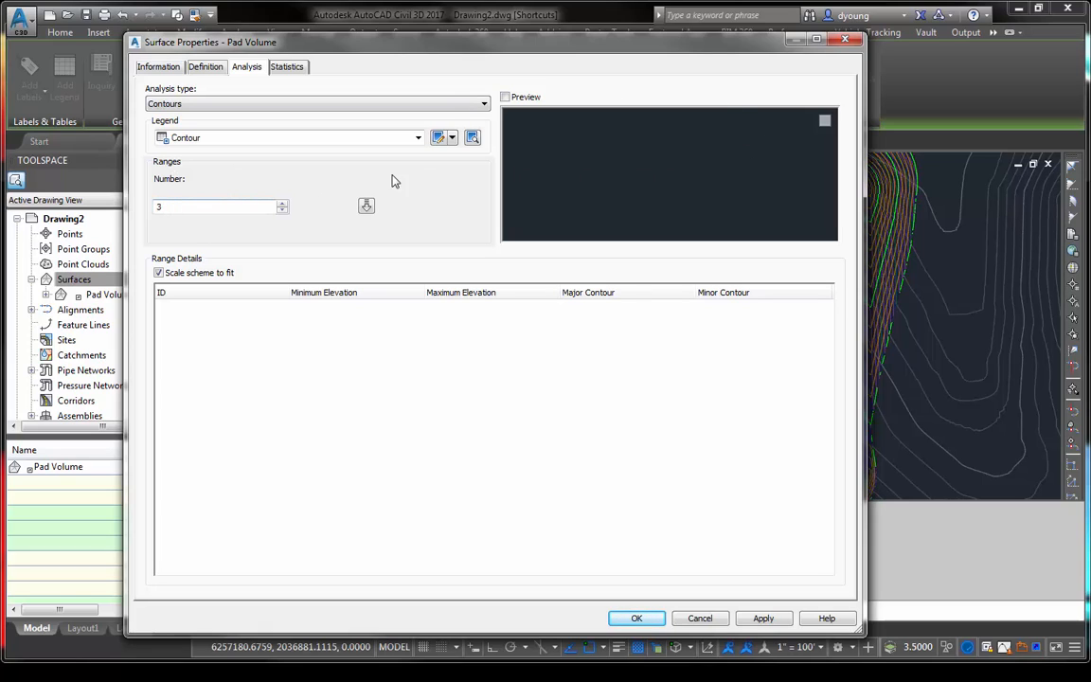
left_click(367, 207)
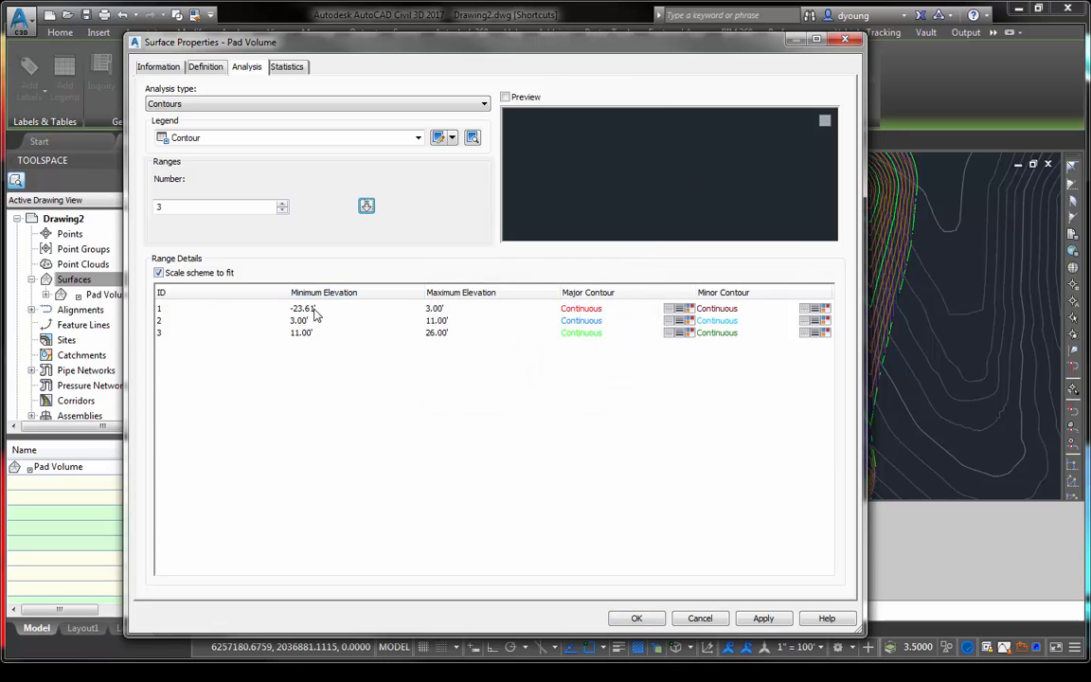
- Set contour range 1's maximum elevation and range 2's minimum elevation to -0.50'
left_click(452, 310)
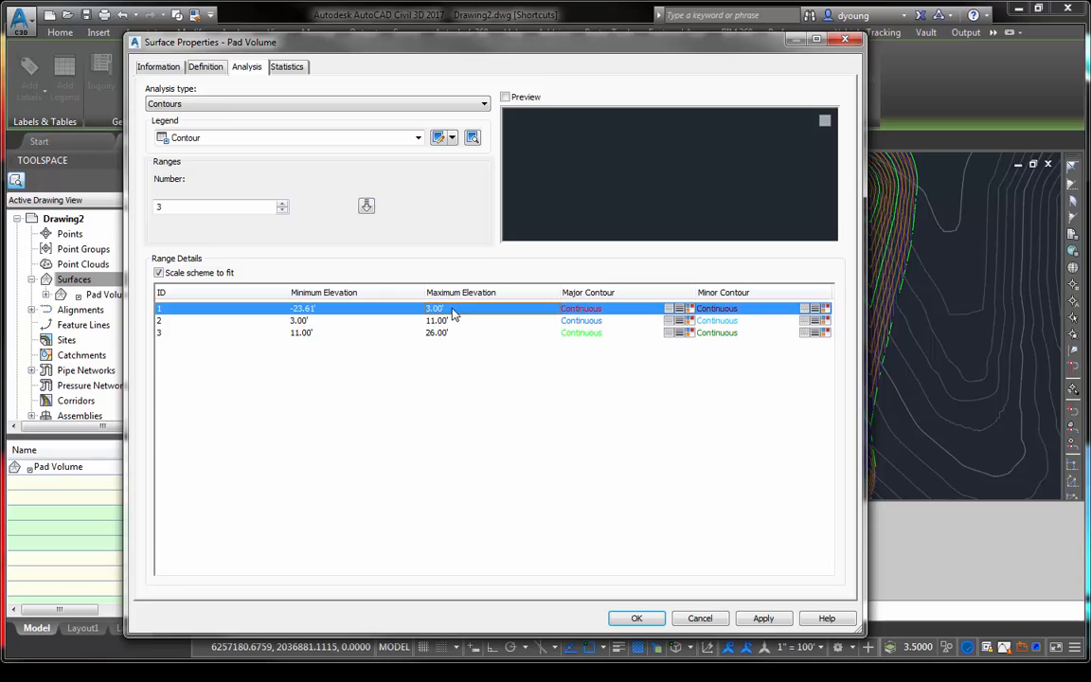
left_click(453, 315)
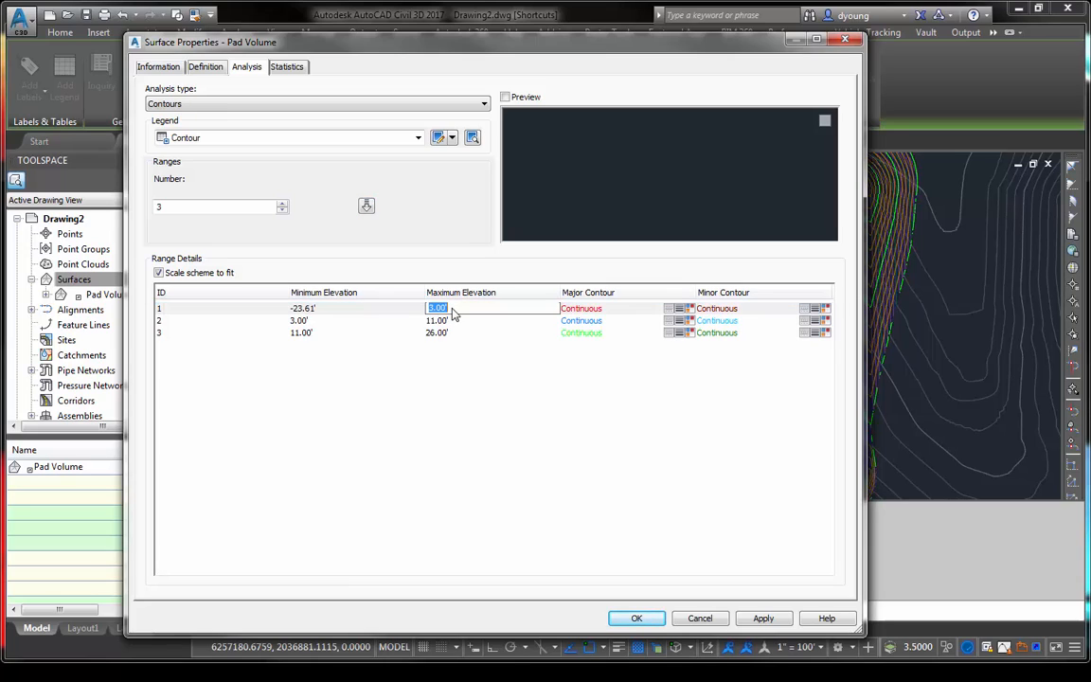
type("-.5")
left_click(317, 322)
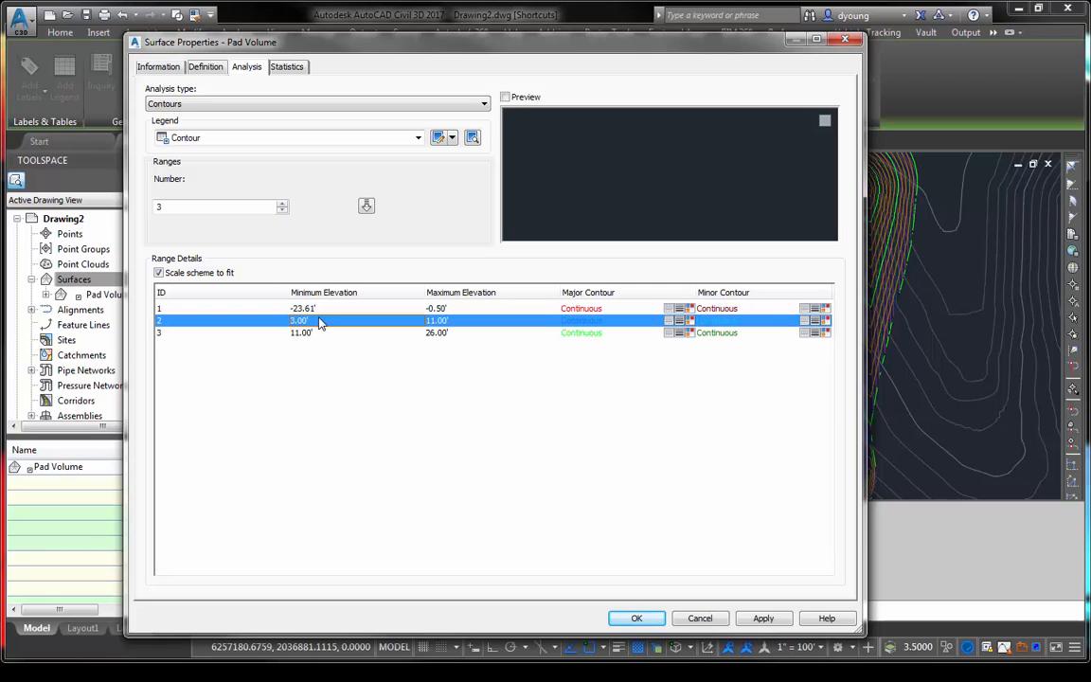
left_click(317, 326)
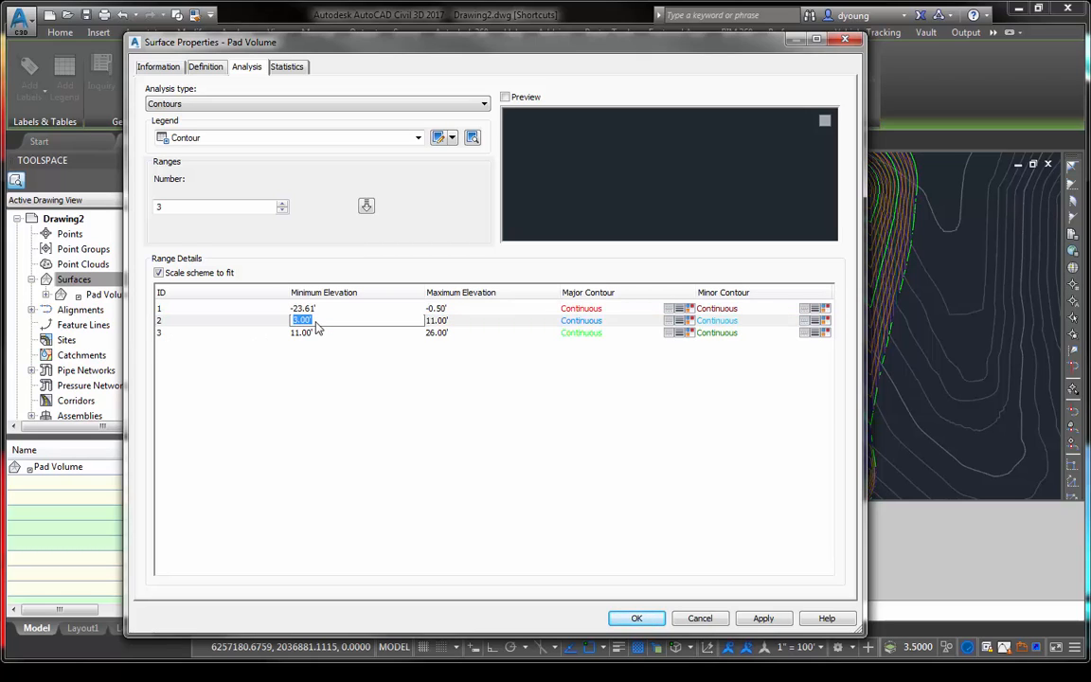
type("-.5")
- Set contour range 2's maximum elevation and range 3's minimum elevation to 0.50'
left_click(438, 322)
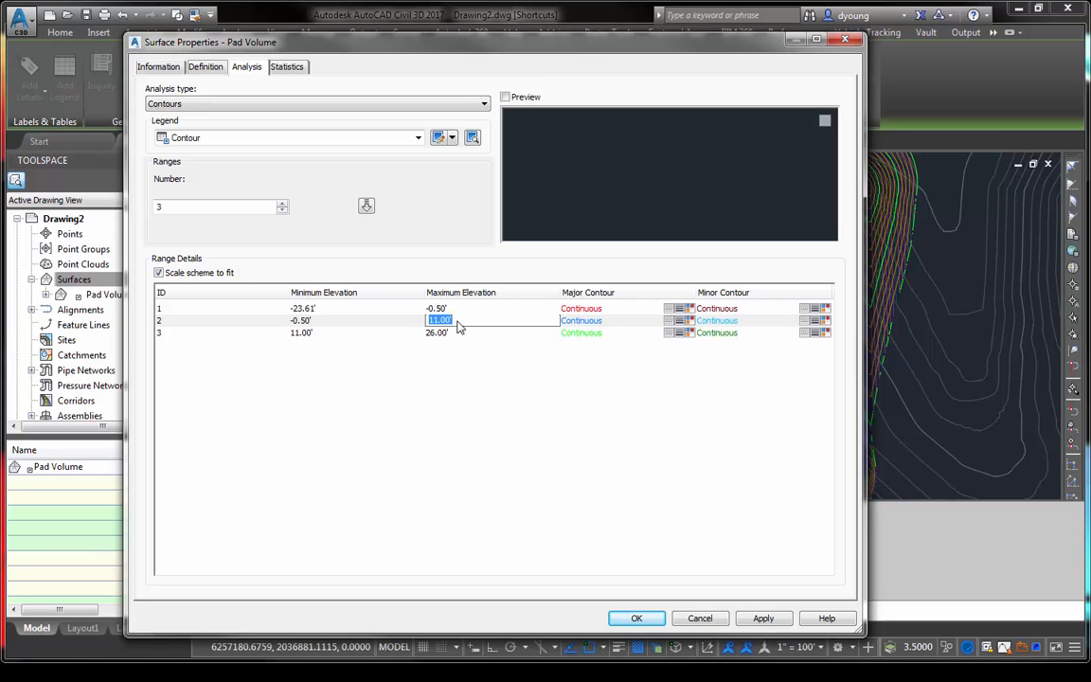
type("0.5")
left_click(338, 343)
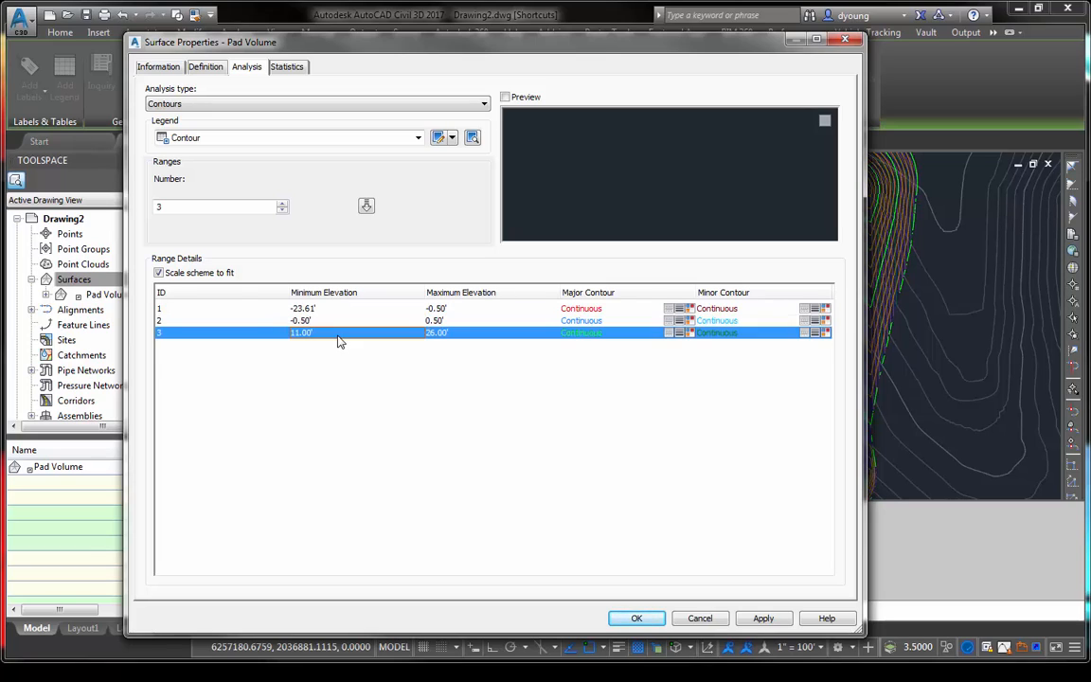
left_click(339, 343)
double_click(338, 336)
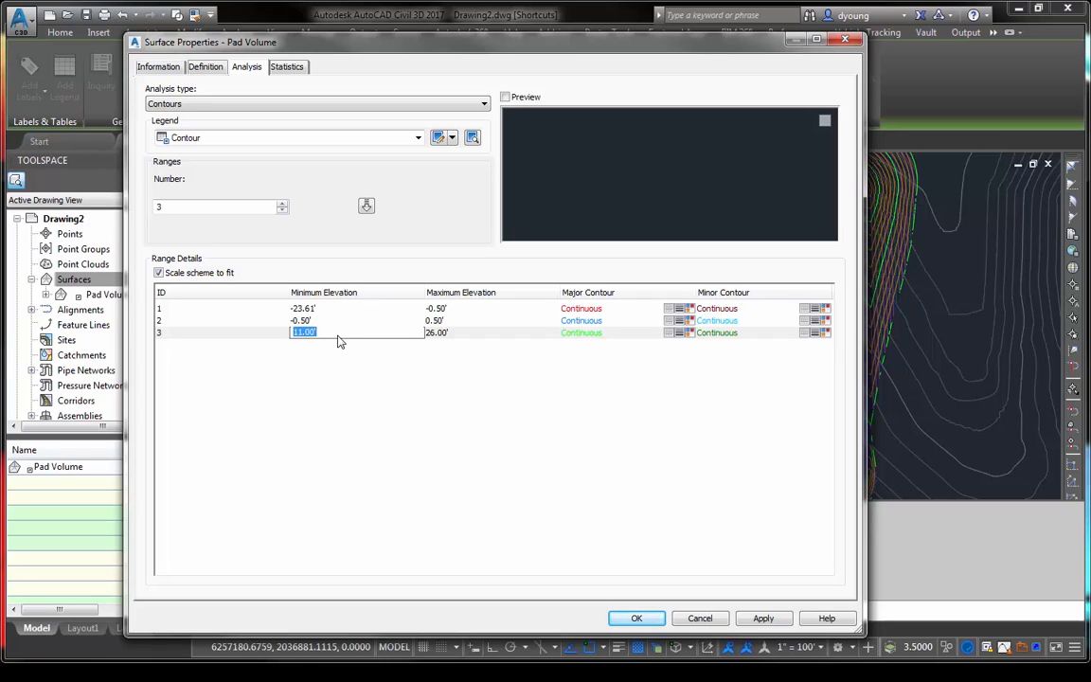
type(".5")
- Review the three contour ranges and their colors, keeping range 3's maximum, and apply the analysis to Pad Volume
left_click(505, 336)
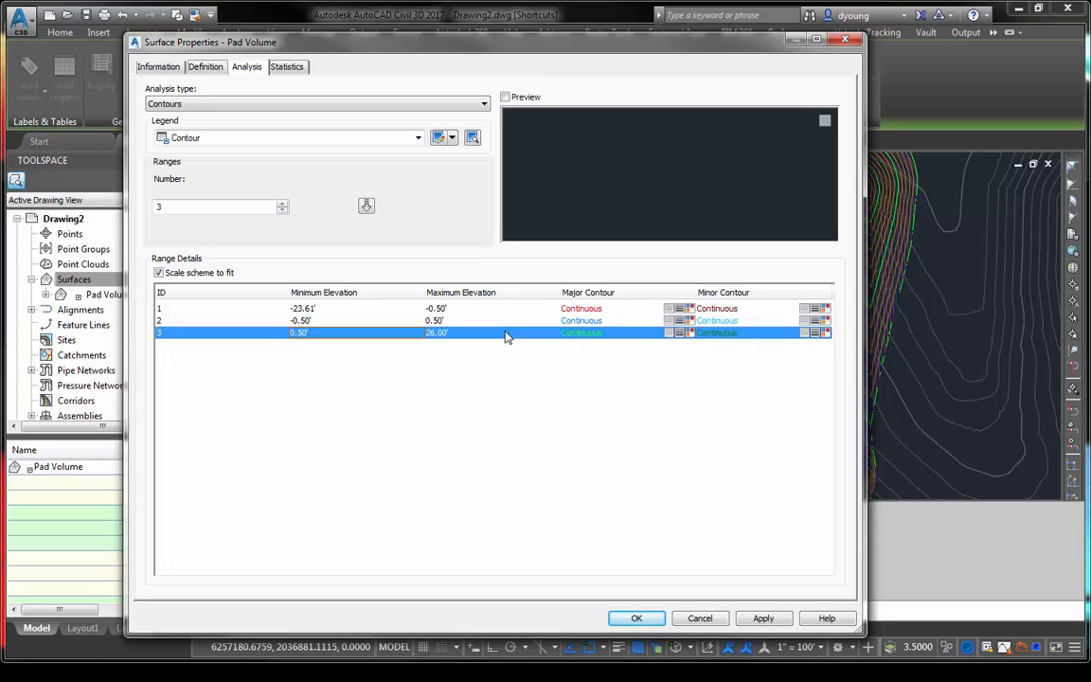
left_click(504, 336)
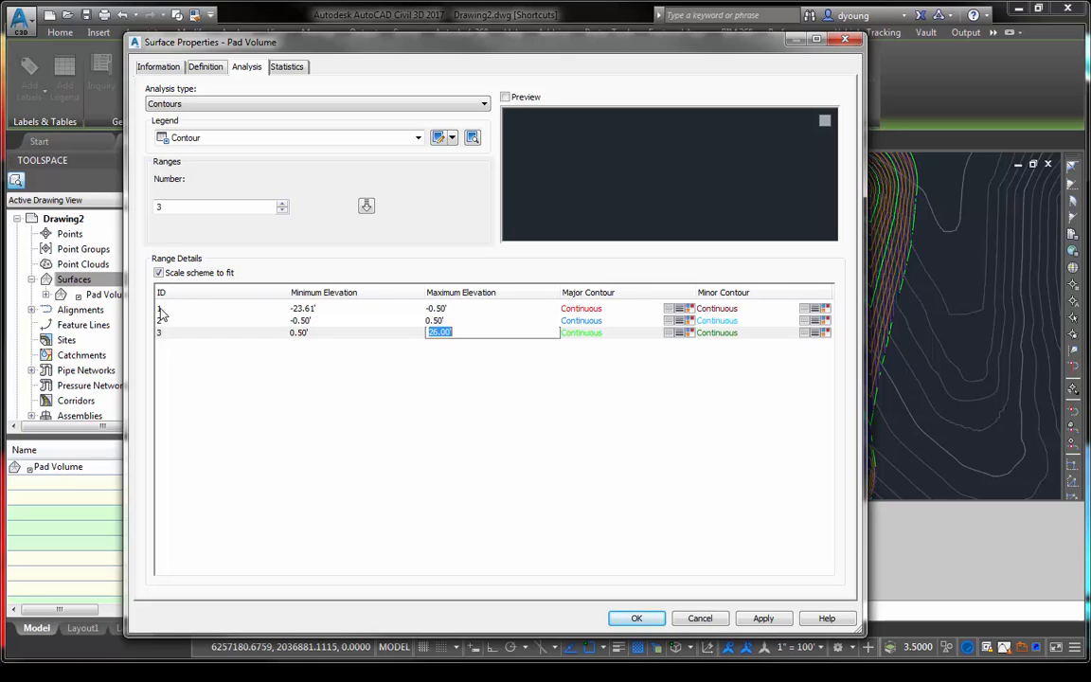
left_click(267, 311)
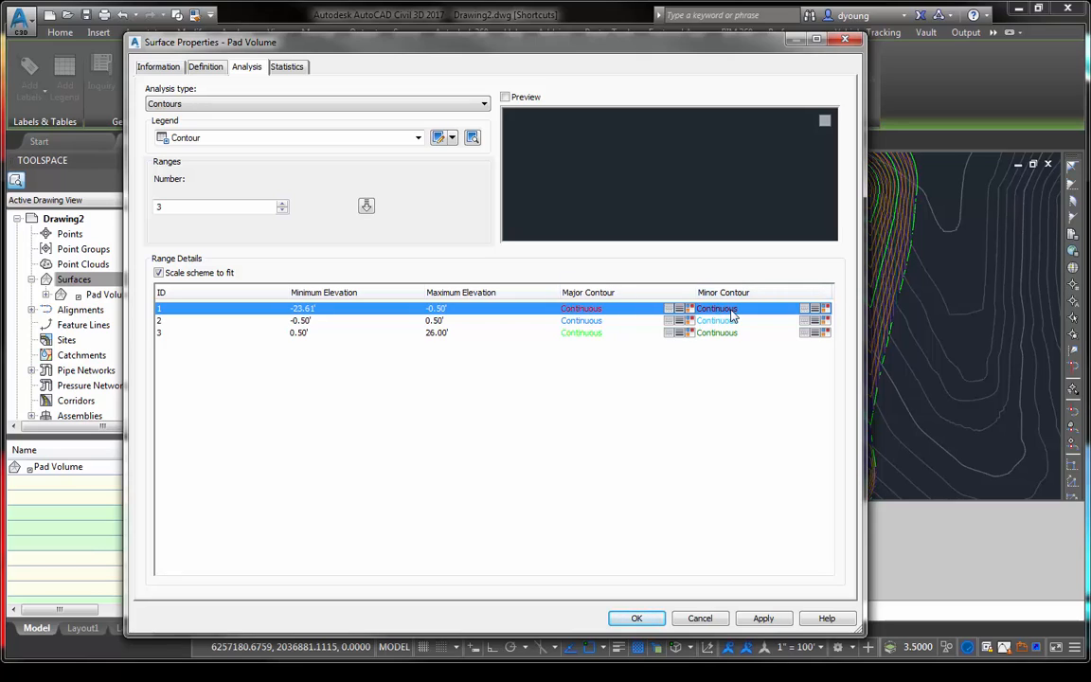
left_click(201, 322)
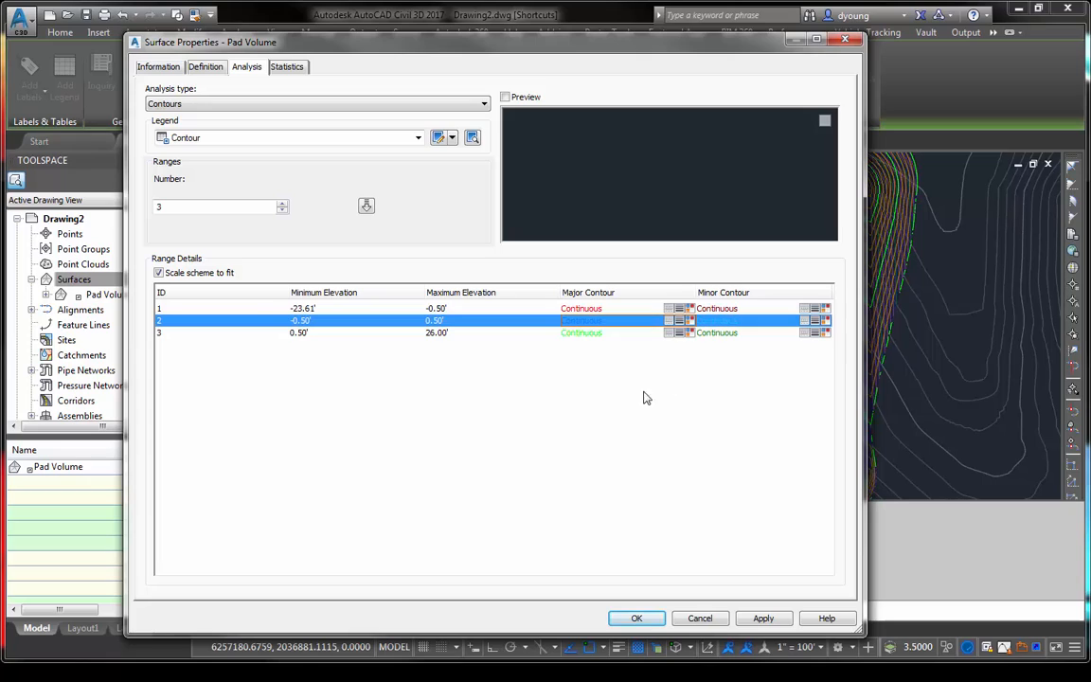
left_click(171, 333)
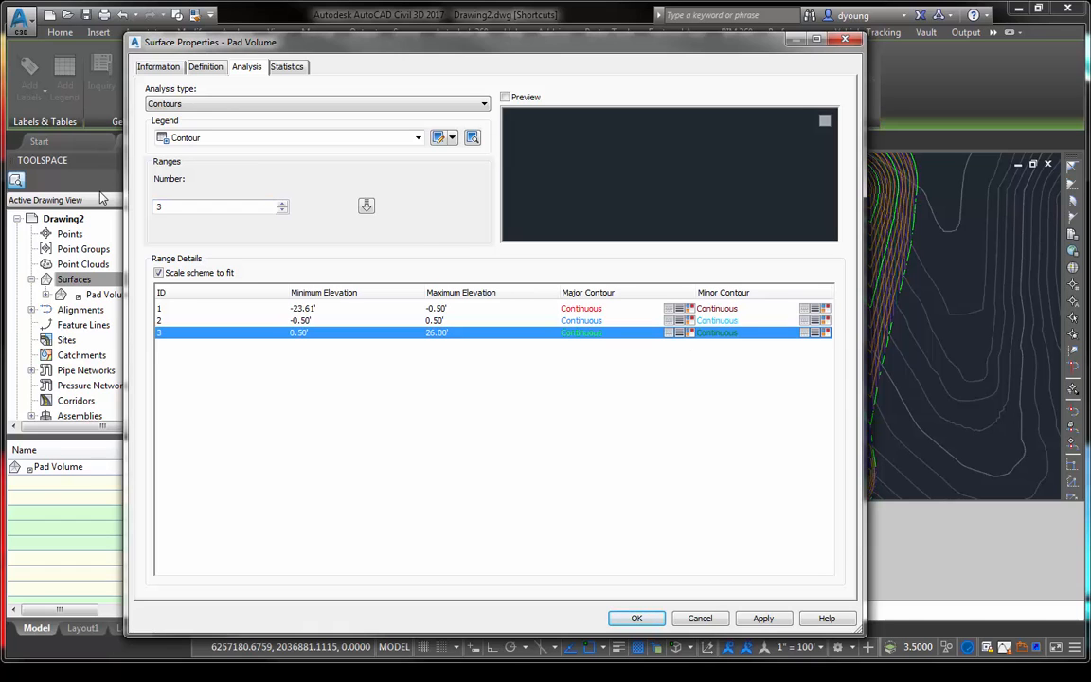
left_click(636, 618)
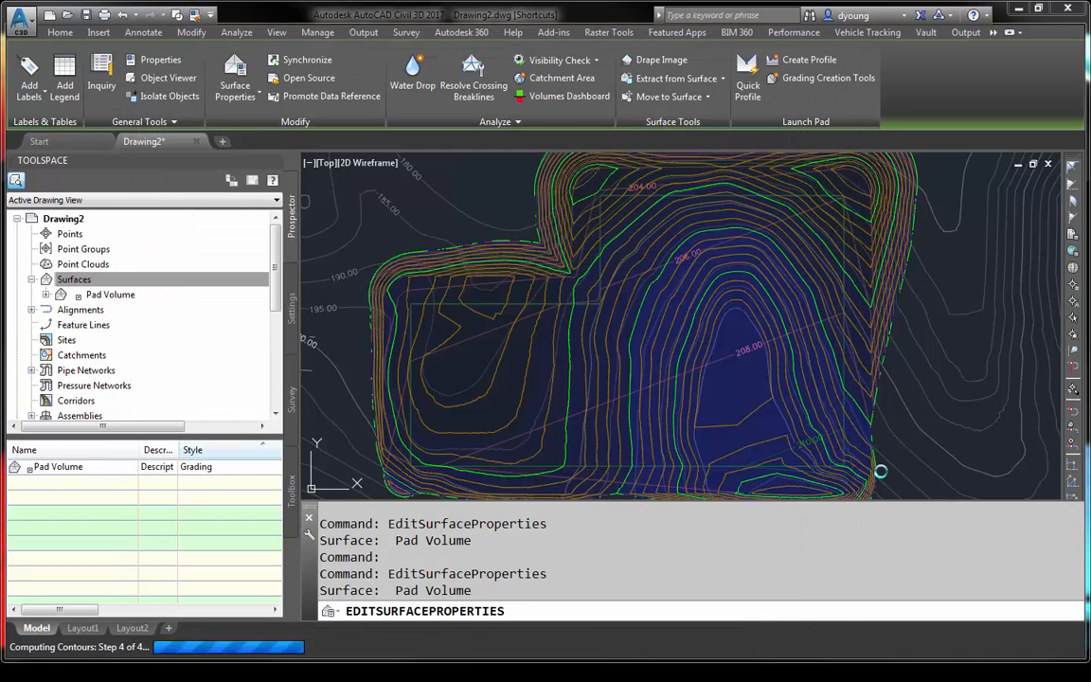
- Reopen the Pad Volume surface's properties and run an Elevations analysis with 8 ranges
scroll(538, 374, "up", 5)
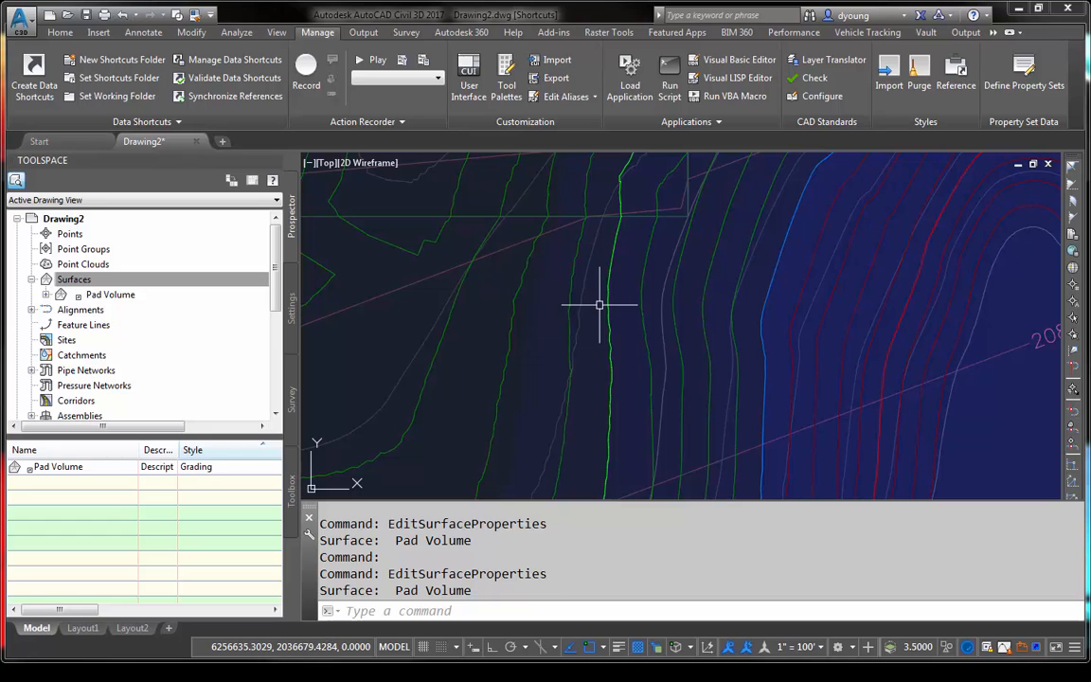
scroll(599, 341, "down", 3)
scroll(788, 334, "down", 3)
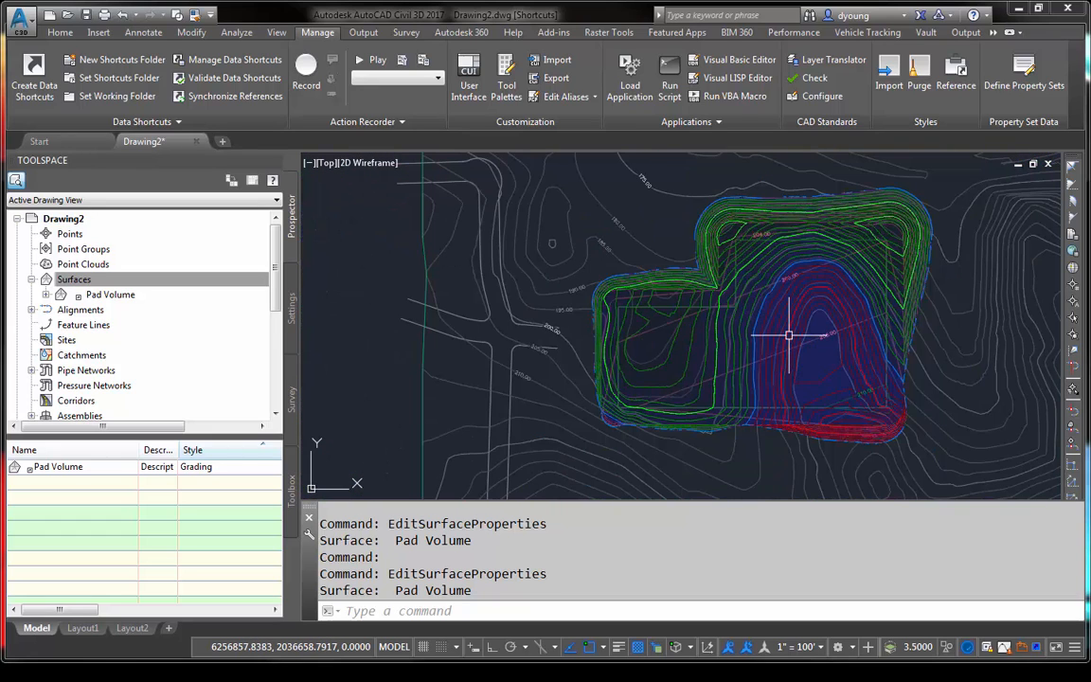
scroll(816, 322, "up", 2)
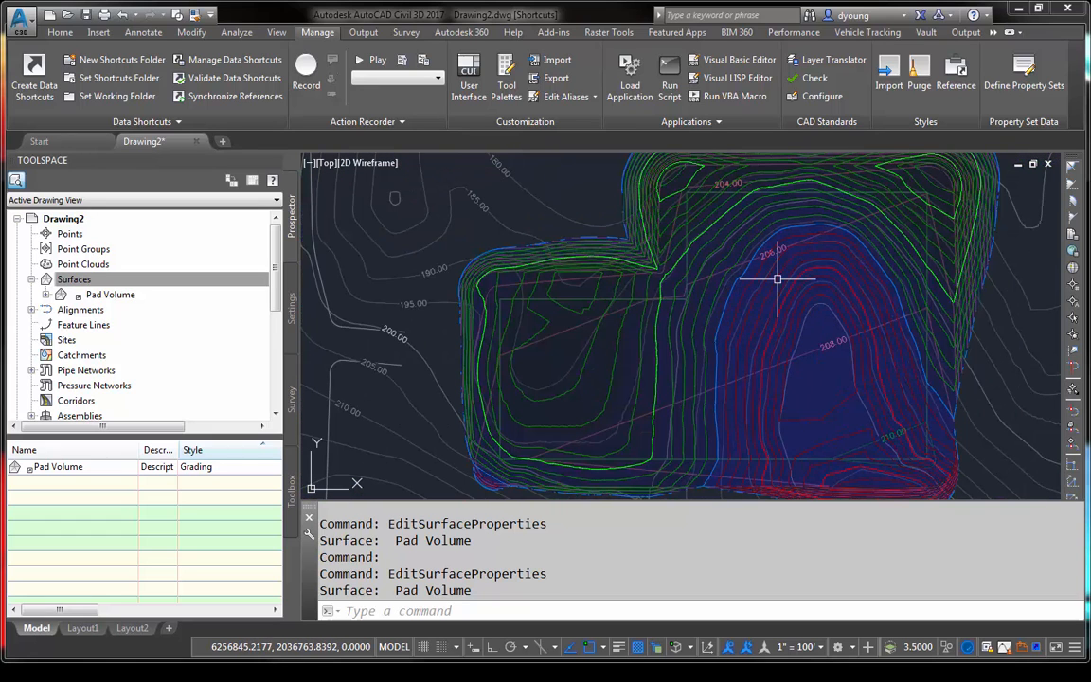
left_click(616, 347)
right_click(615, 346)
left_click(689, 520)
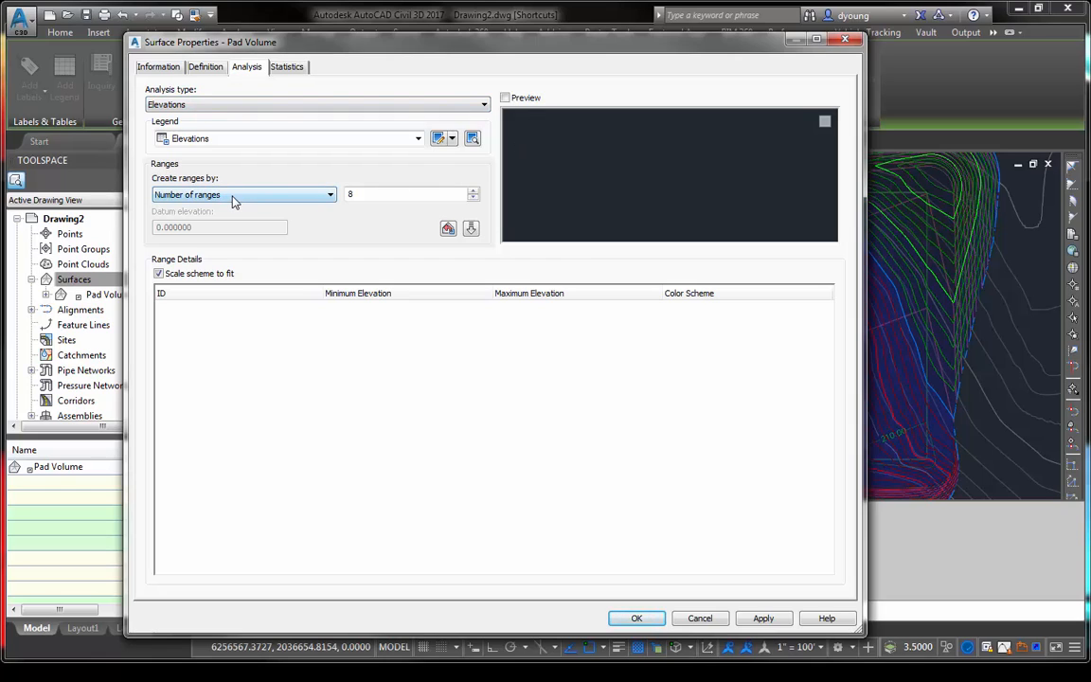
left_click(471, 228)
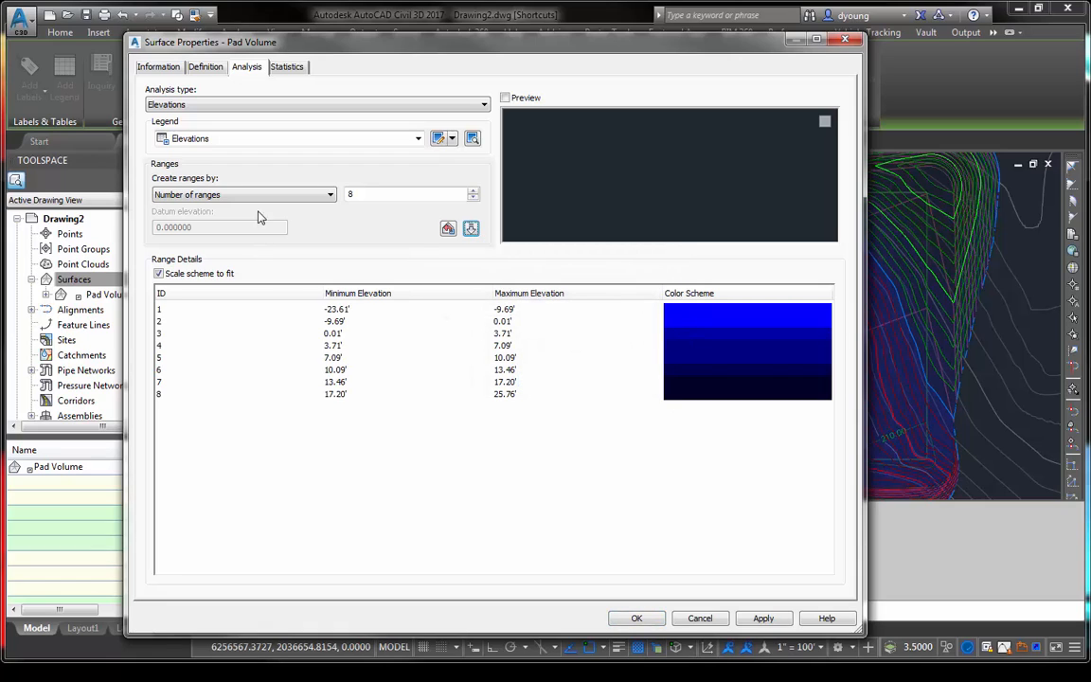
- Regenerate the elevation ranges by range interval with datum, using a 5.0 interval and a datum elevation of 0
left_click(322, 194)
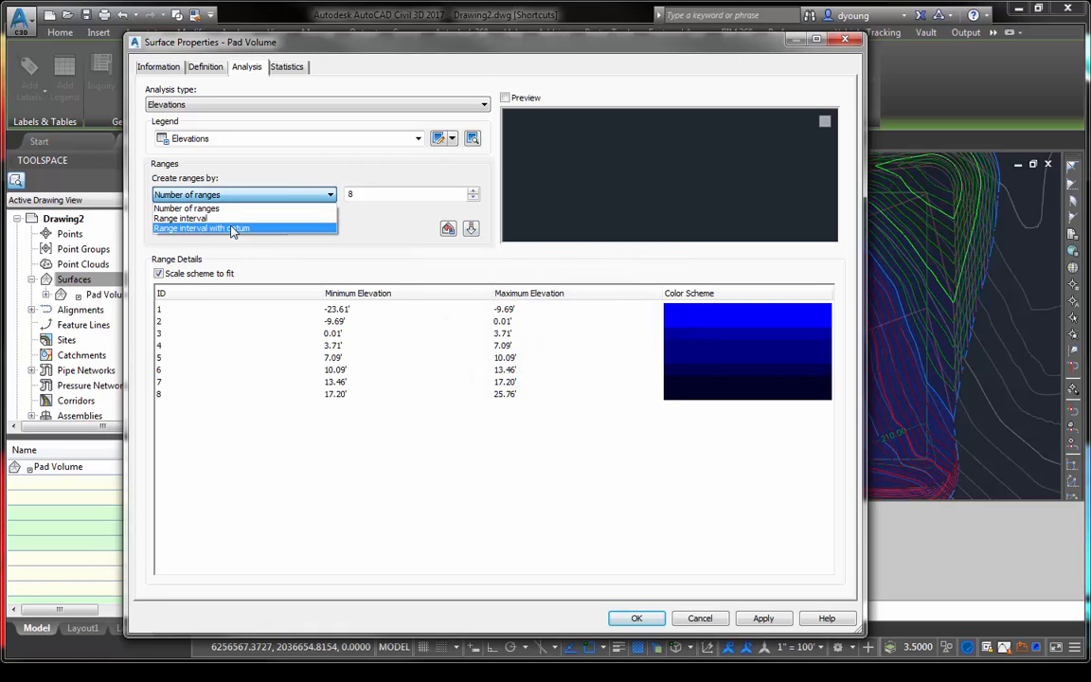
left_click(232, 229)
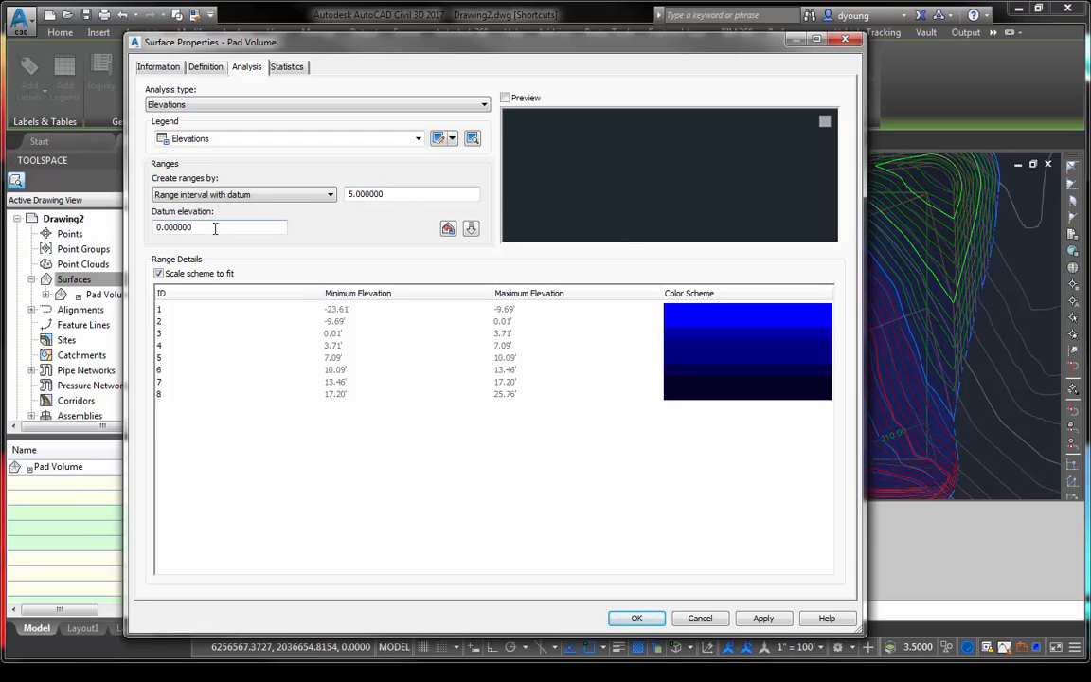
left_click(471, 230)
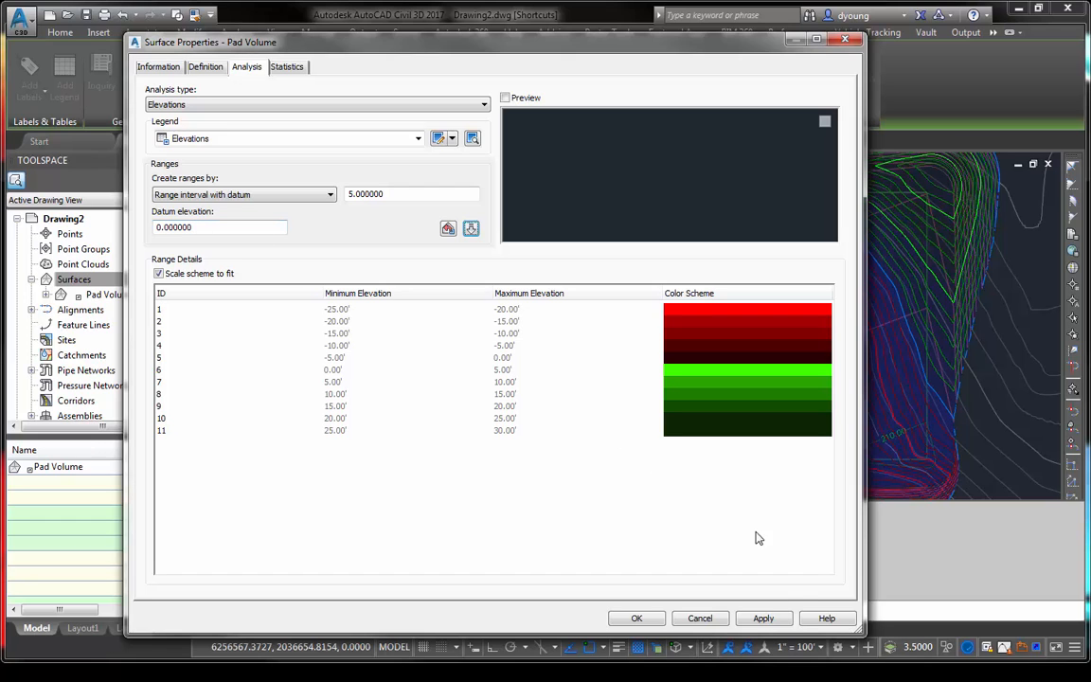
- Apply the elevation analysis ranges to the Pad Volume surface and inspect the shaded result
left_click(636, 618)
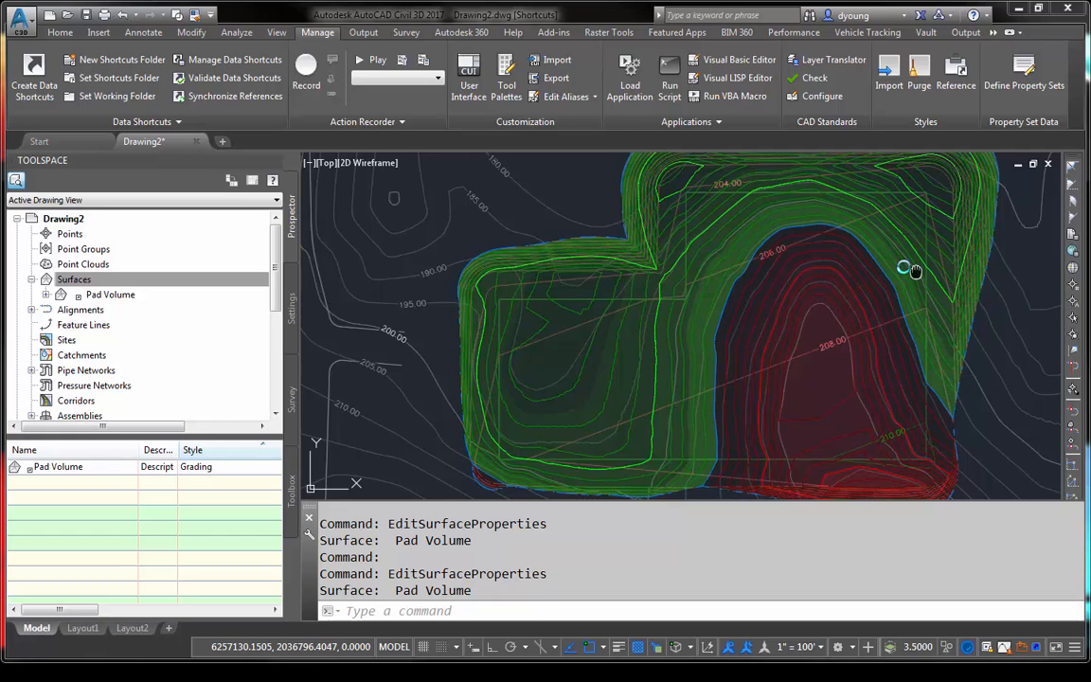
middle_click_drag(915, 269, 821, 271)
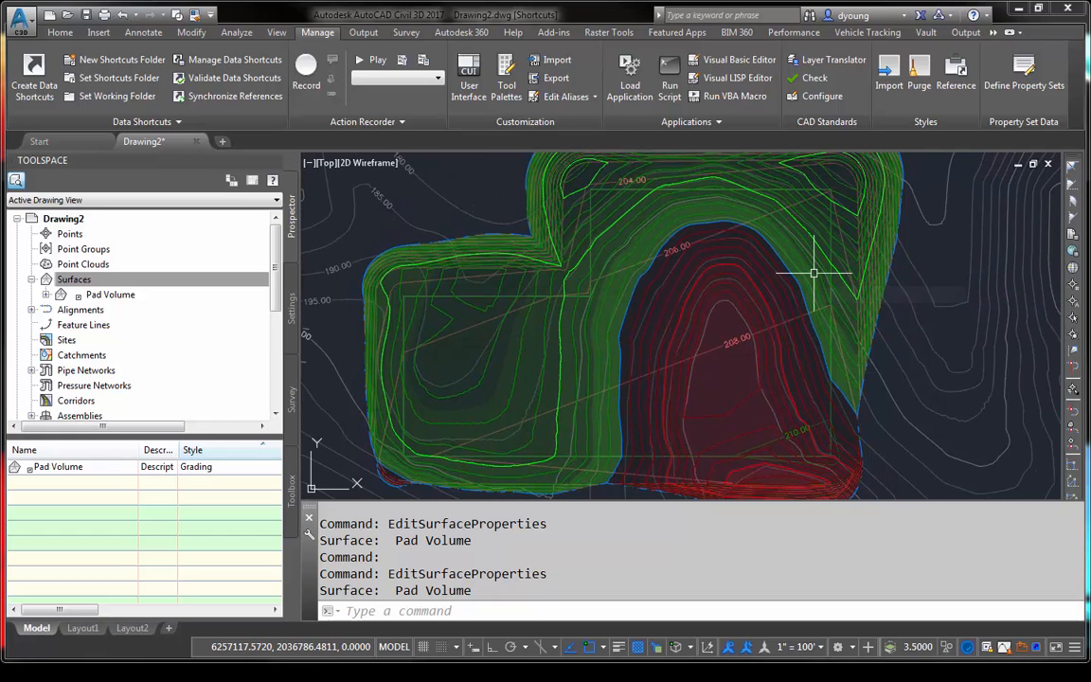
scroll(814, 274, "down", 2)
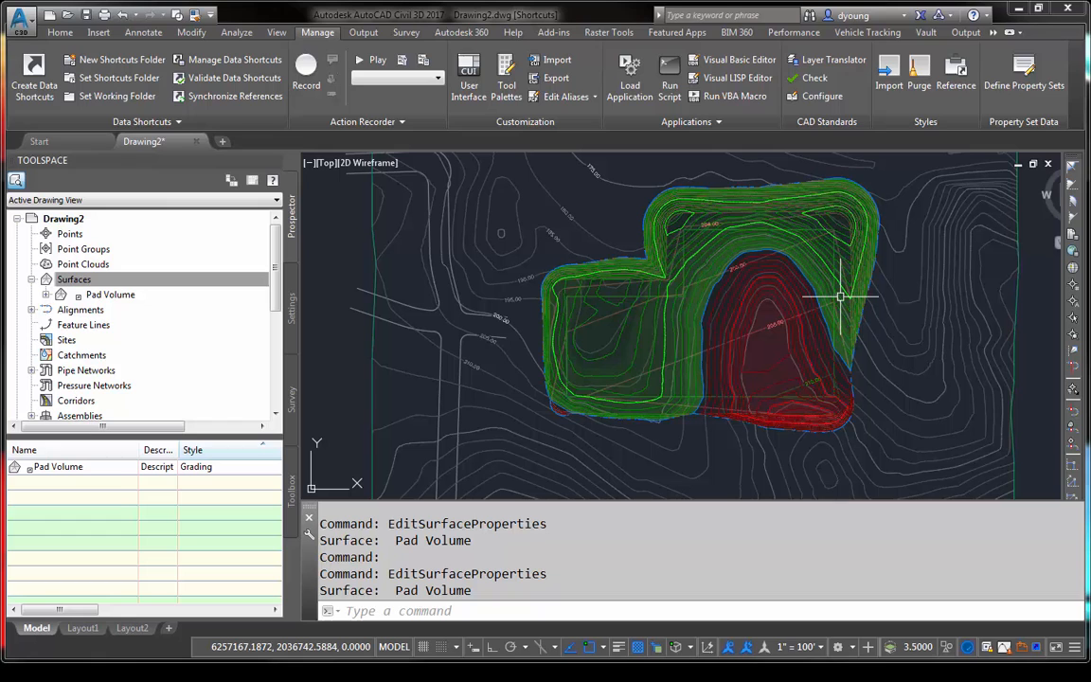
- Review the display components and contour range color scheme settings in Pad Volume's surface style, discarding any edits to the reference style
left_click(792, 289)
right_click(793, 289)
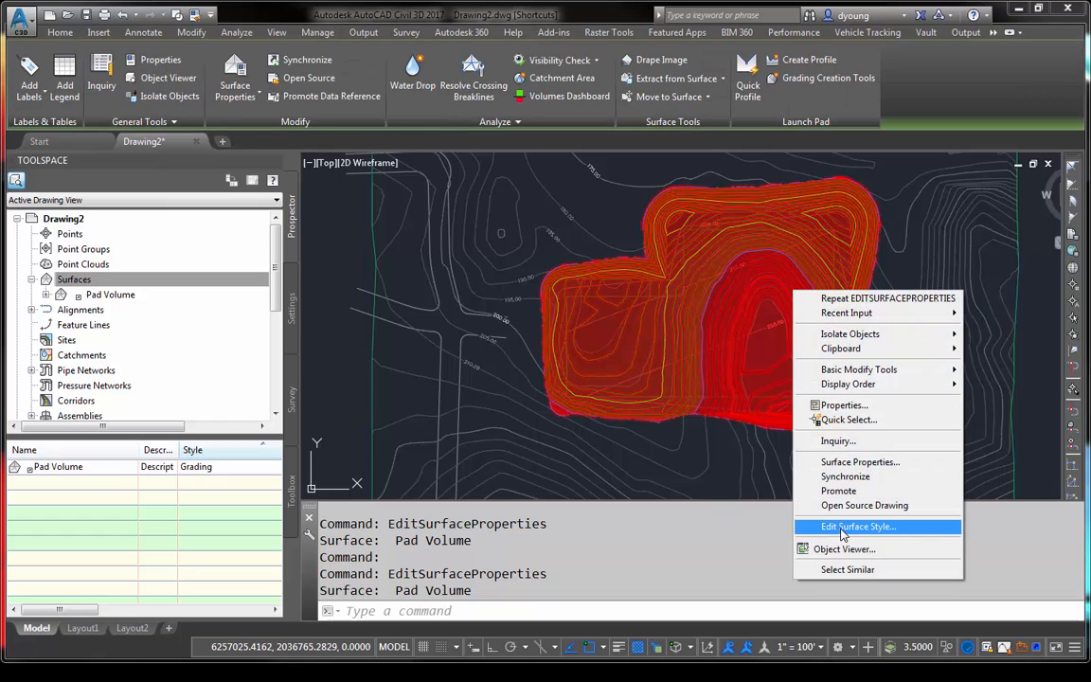
left_click(843, 533)
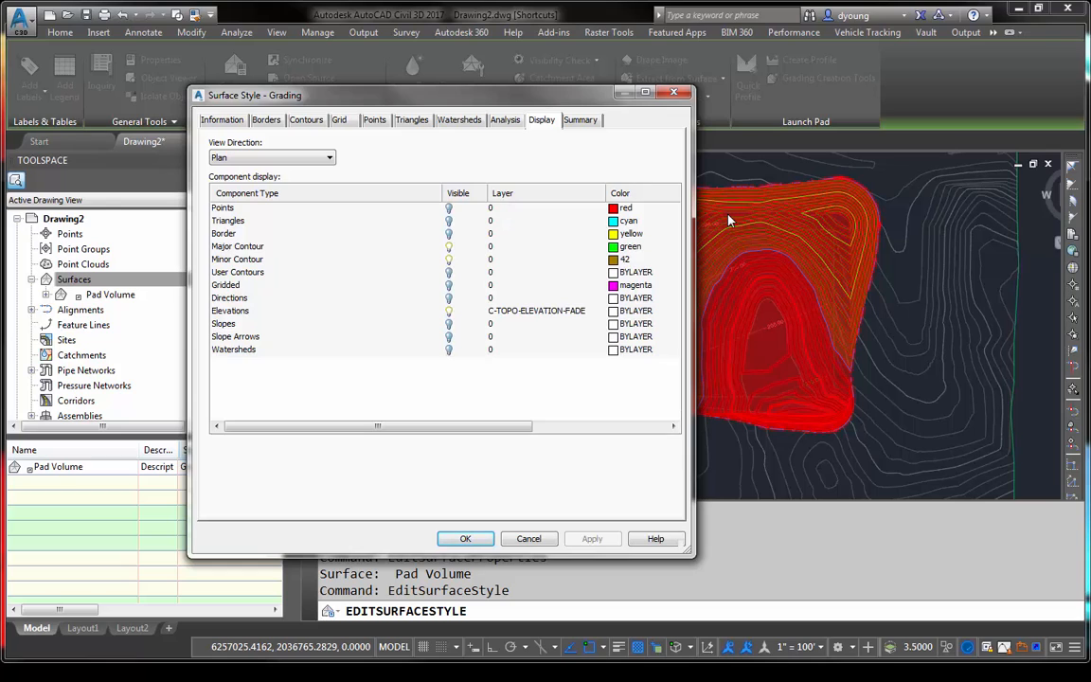
left_click(305, 120)
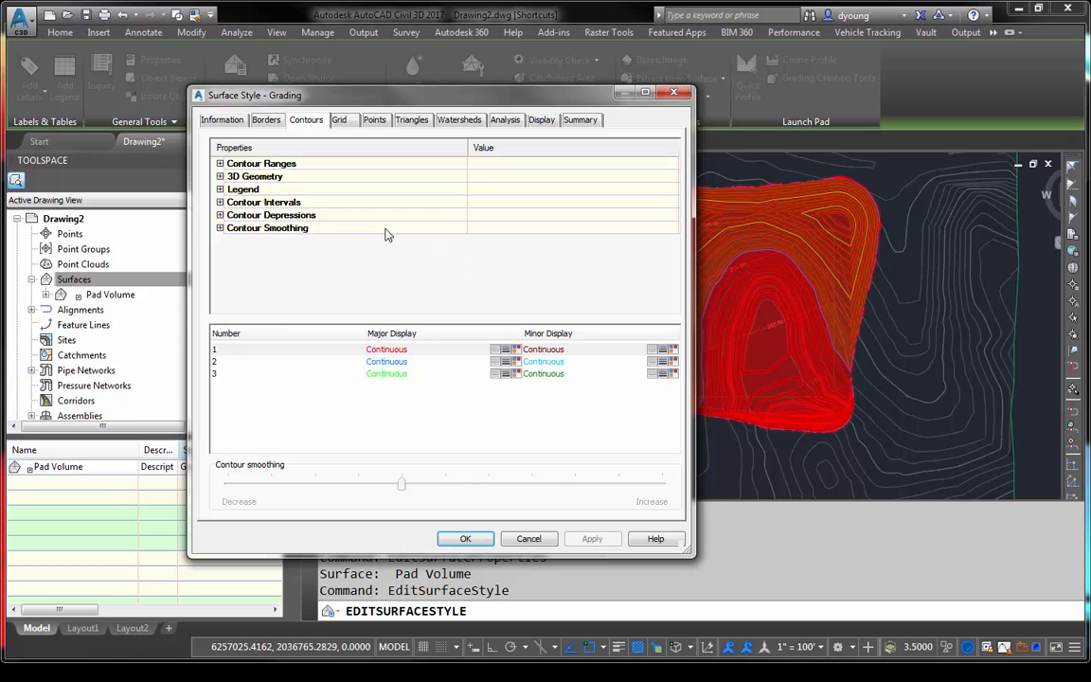
left_click(220, 164)
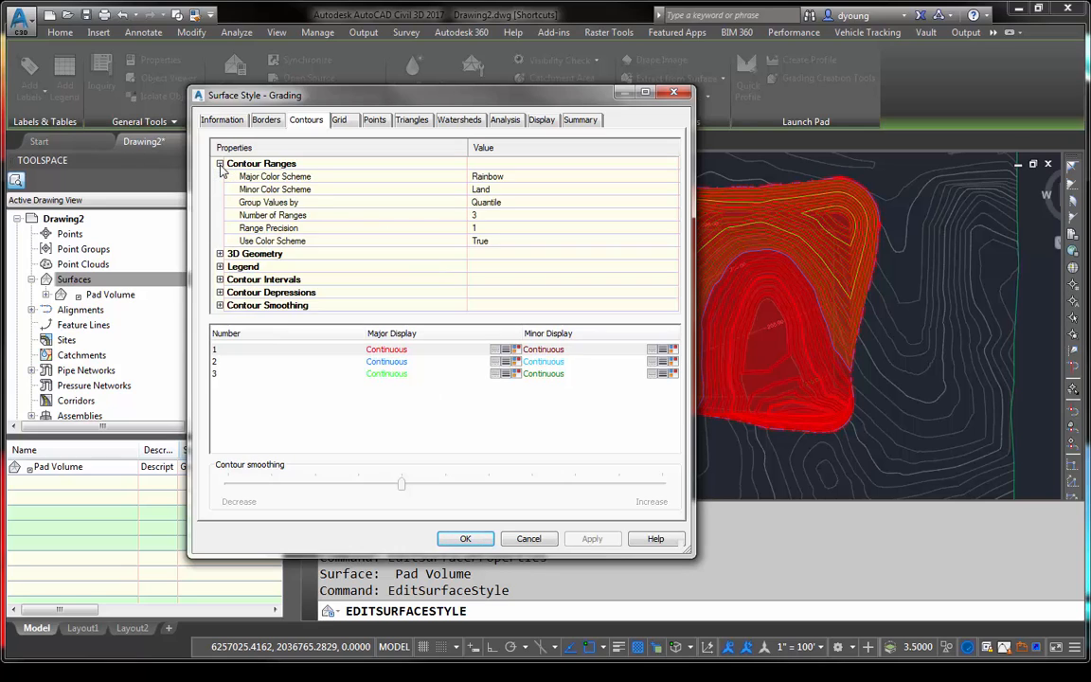
left_click(245, 240)
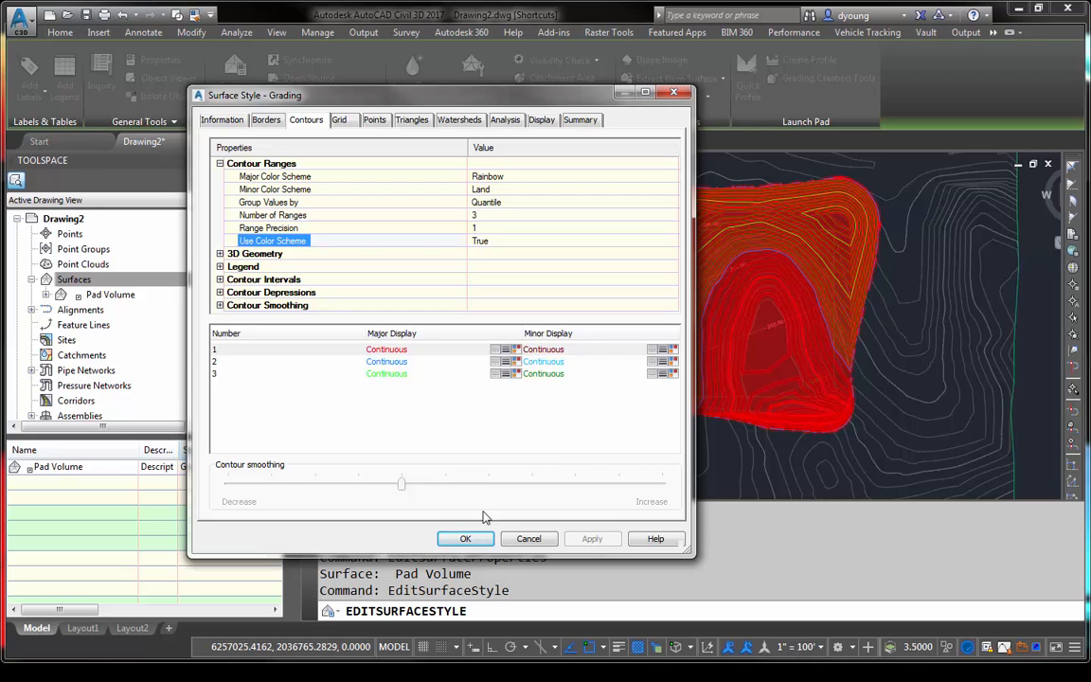
left_click(465, 538)
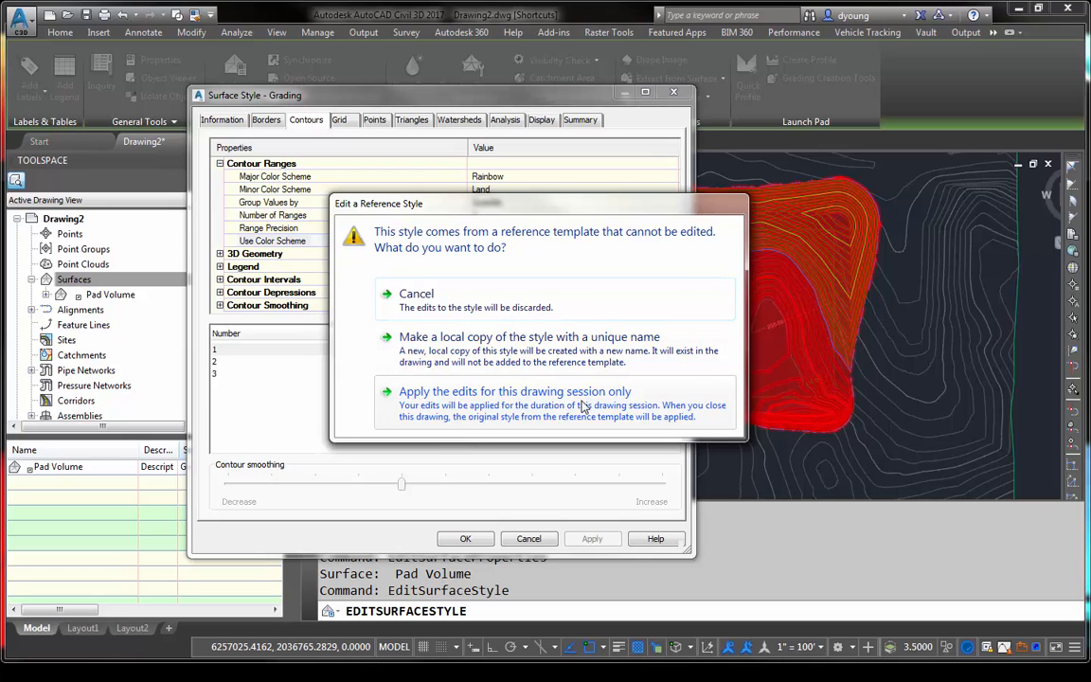
left_click(416, 295)
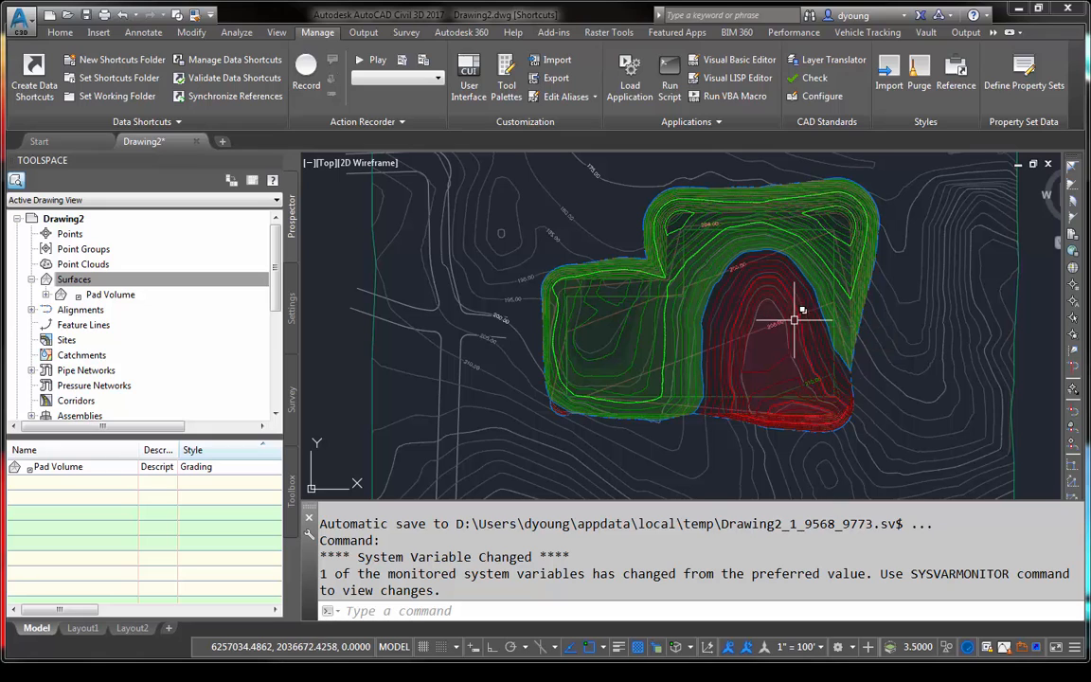
- Start adding surface labels with the label type set to Spot Elevations on Grid
middle_click_drag(783, 312, 689, 324)
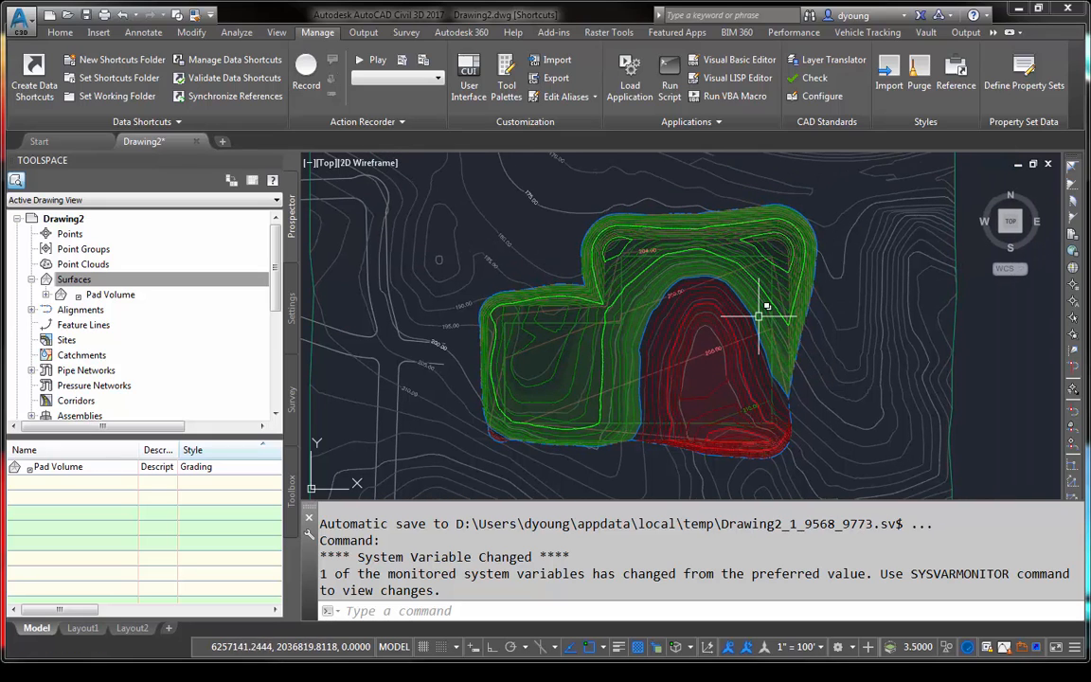
scroll(689, 322, "up", 2)
scroll(688, 322, "down", 2)
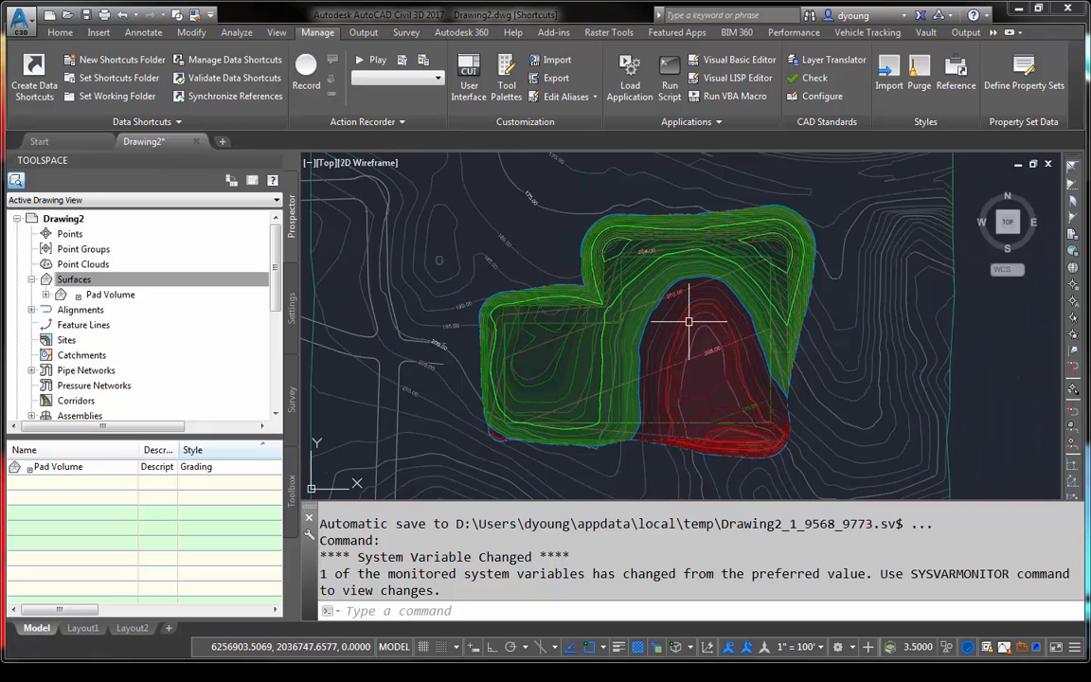
left_click(143, 32)
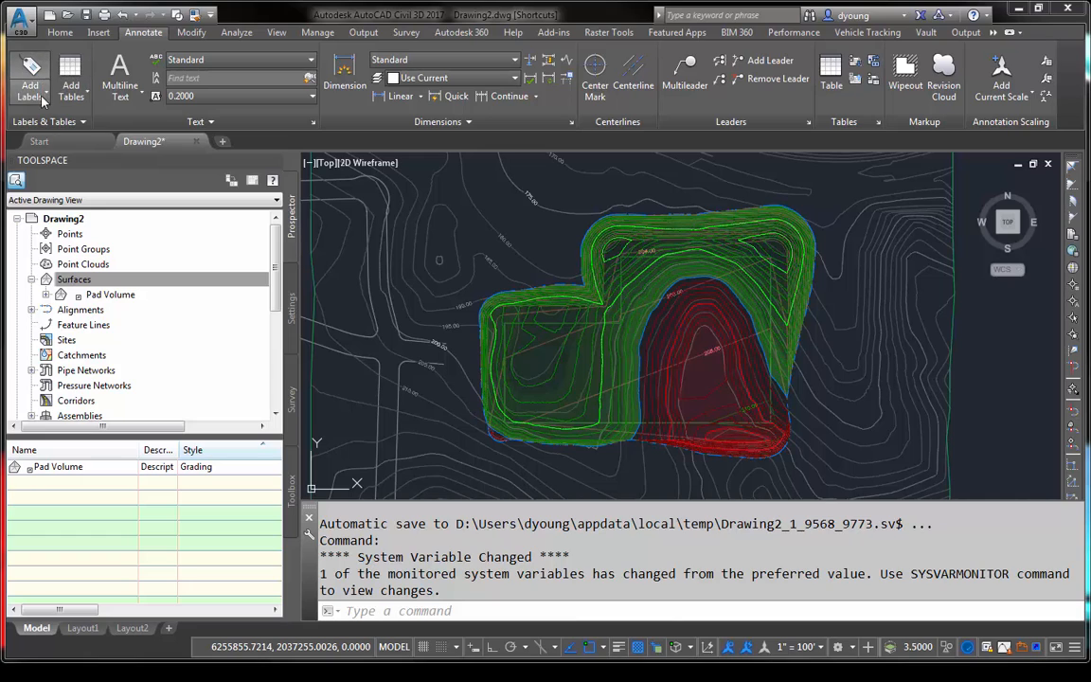
left_click(31, 90)
mouse_move(54, 117)
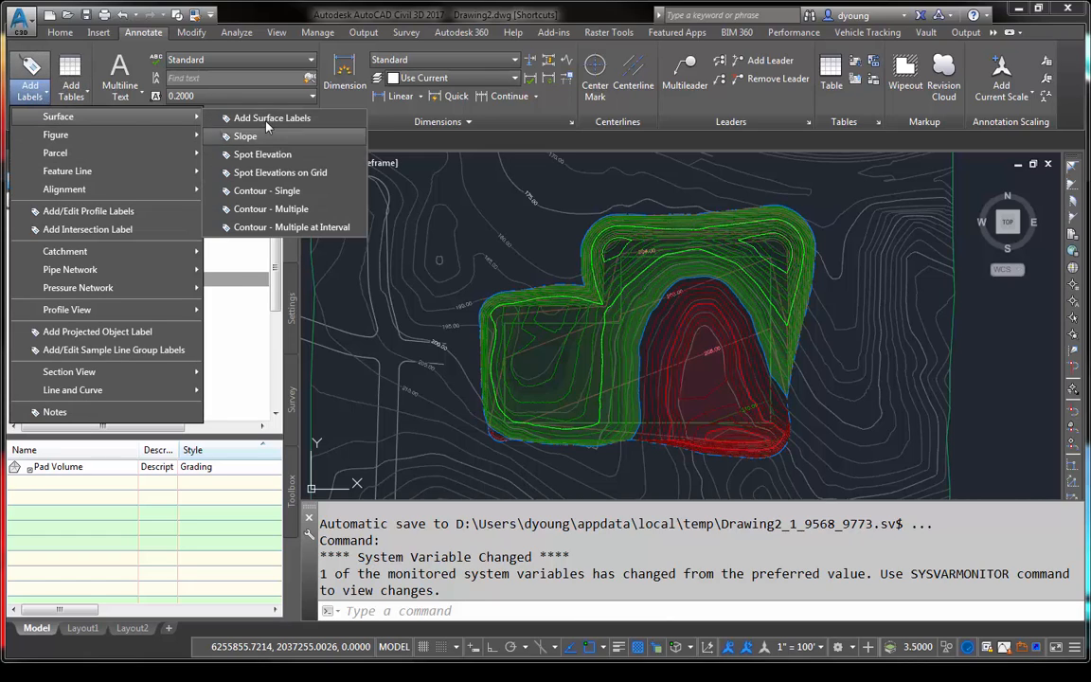
left_click(239, 108)
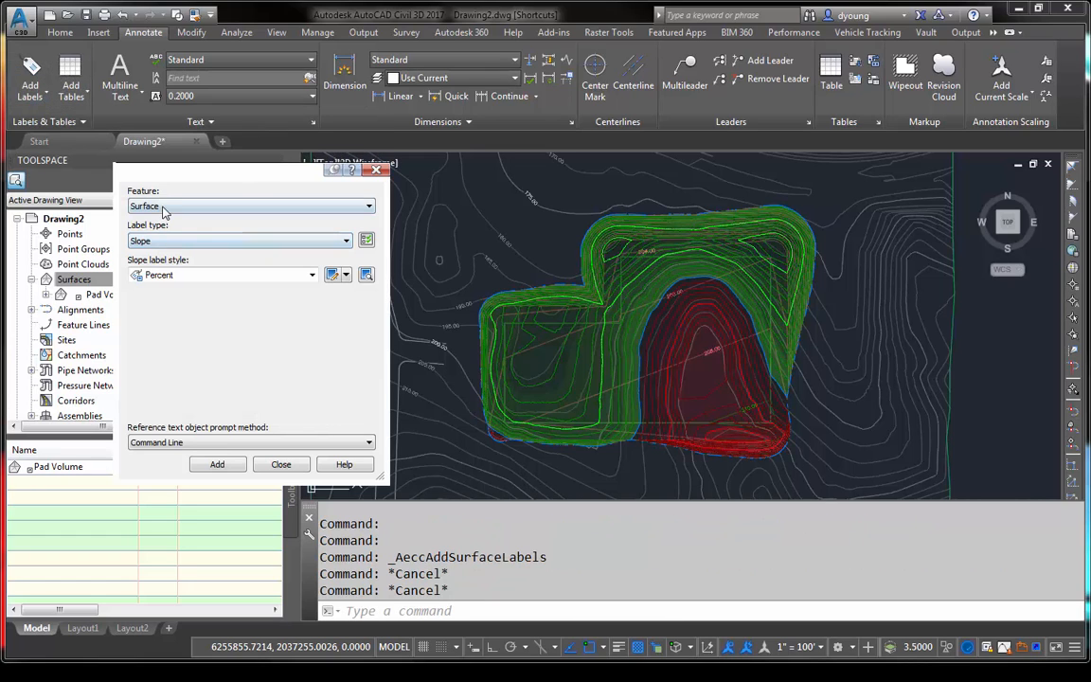
left_click(167, 241)
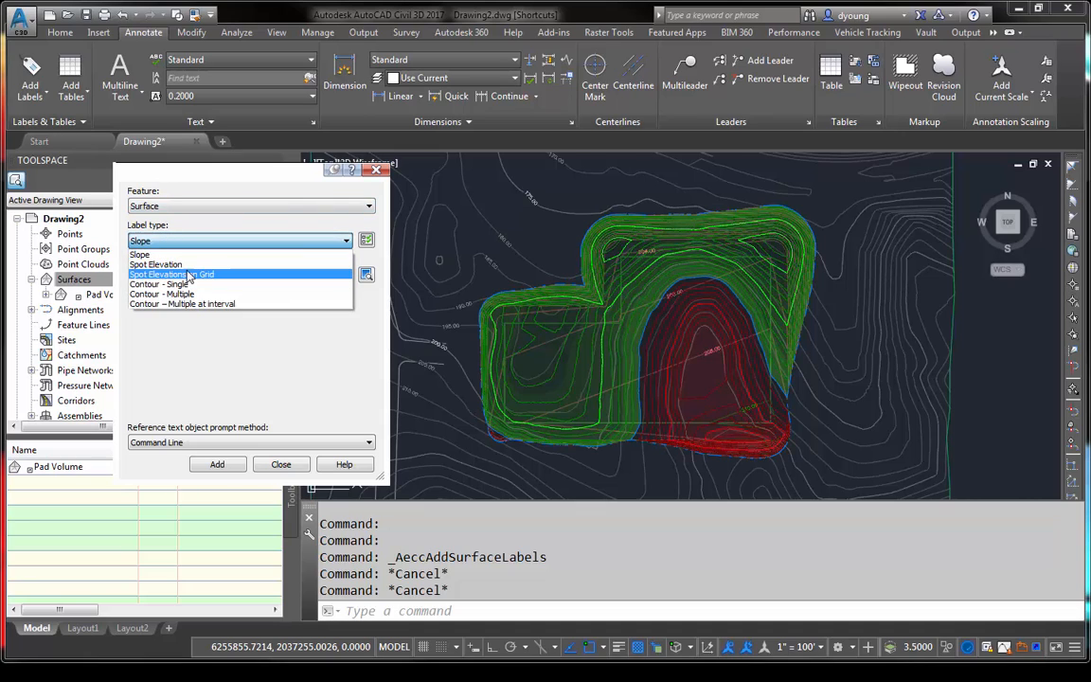
left_click(188, 275)
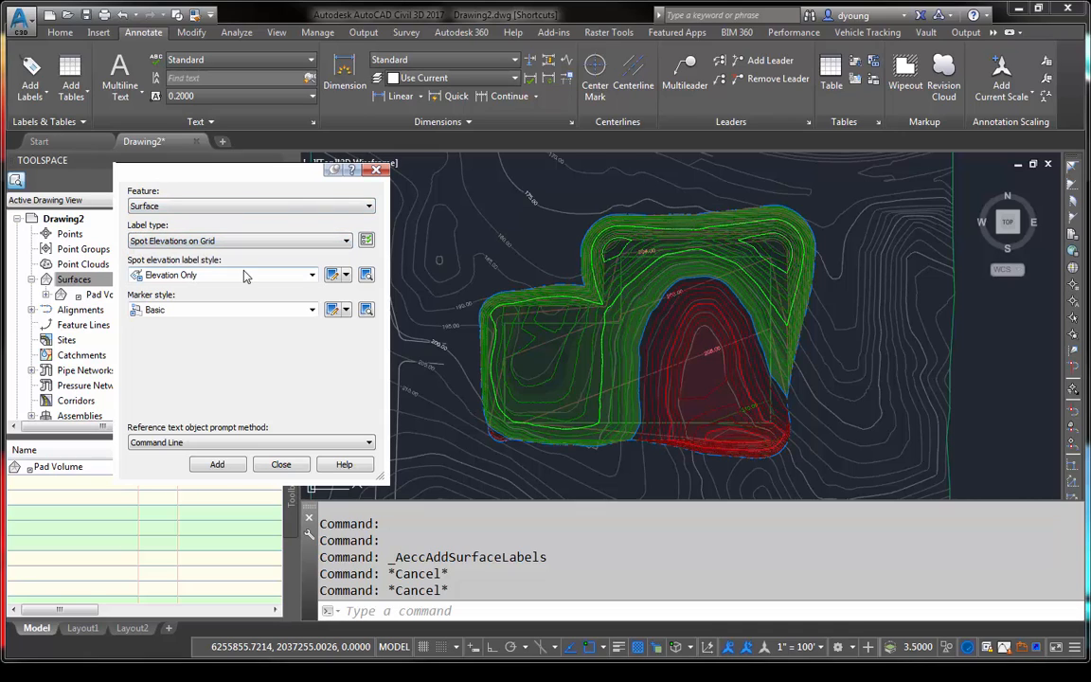
- Set the spot elevation label style to Cut and Fill and the marker style to Basic Circle with Cross
left_click(219, 276)
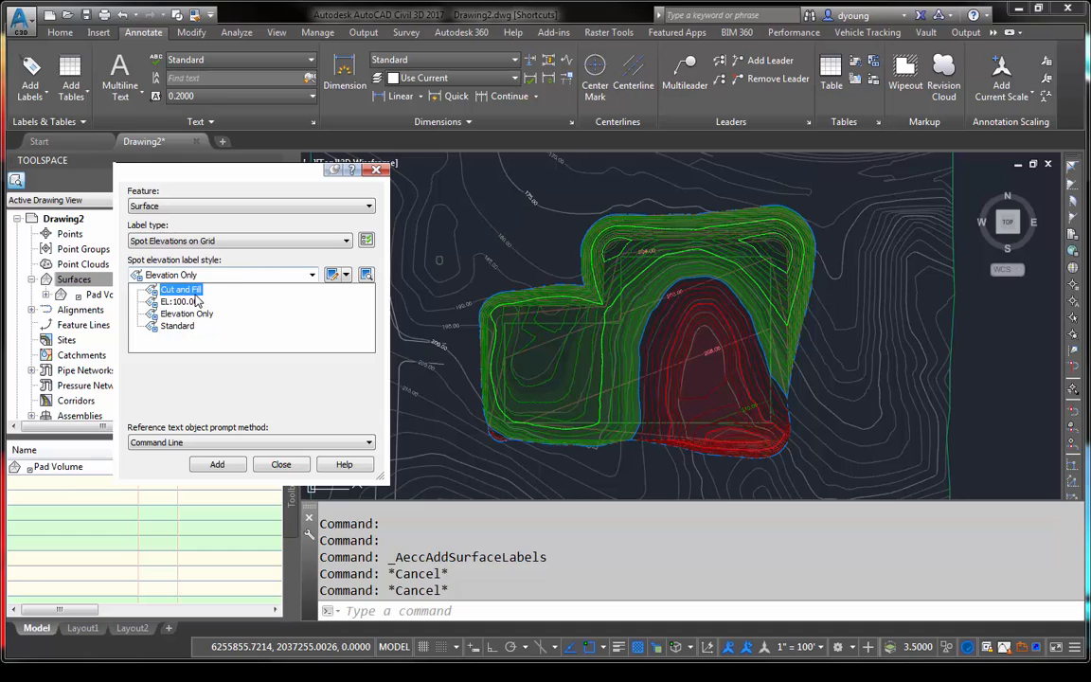
left_click(175, 292)
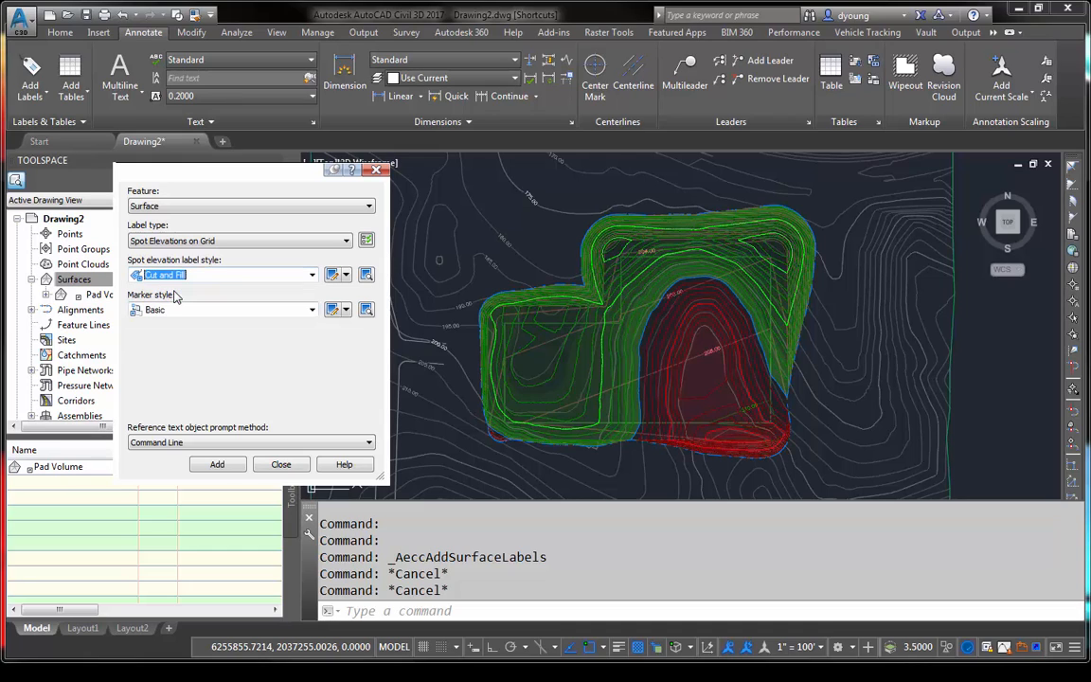
left_click(180, 310)
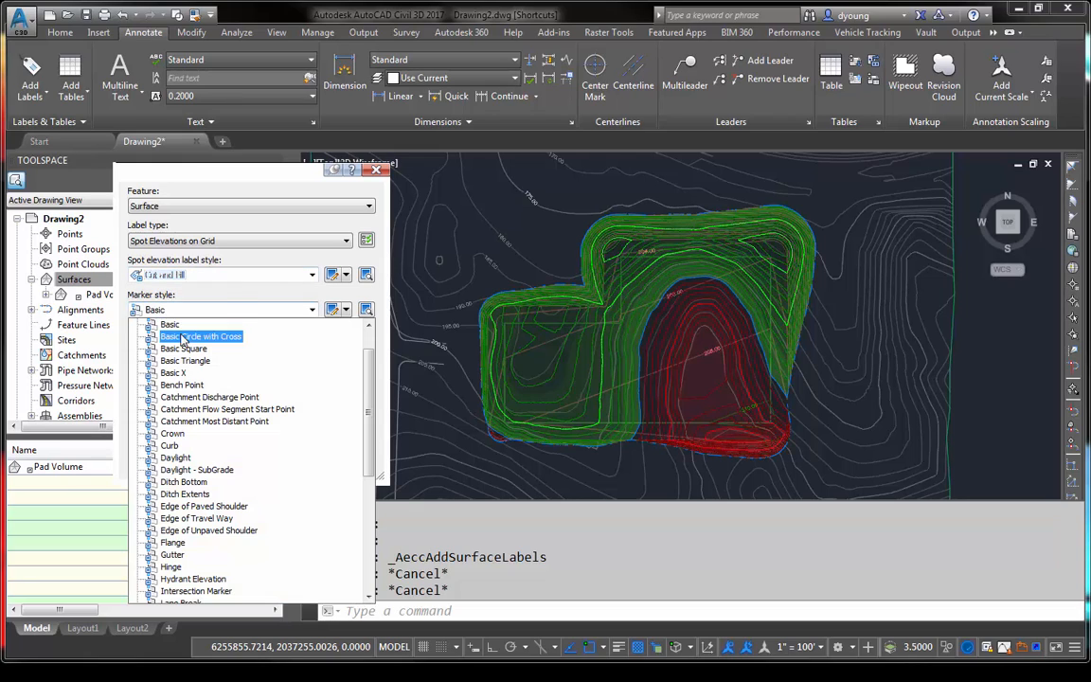
left_click(200, 336)
- Label Pad Volume with a grid of spot elevations enclosing the whole surface, using rotation 0 and 100 spacing in X and Y
left_click(220, 465)
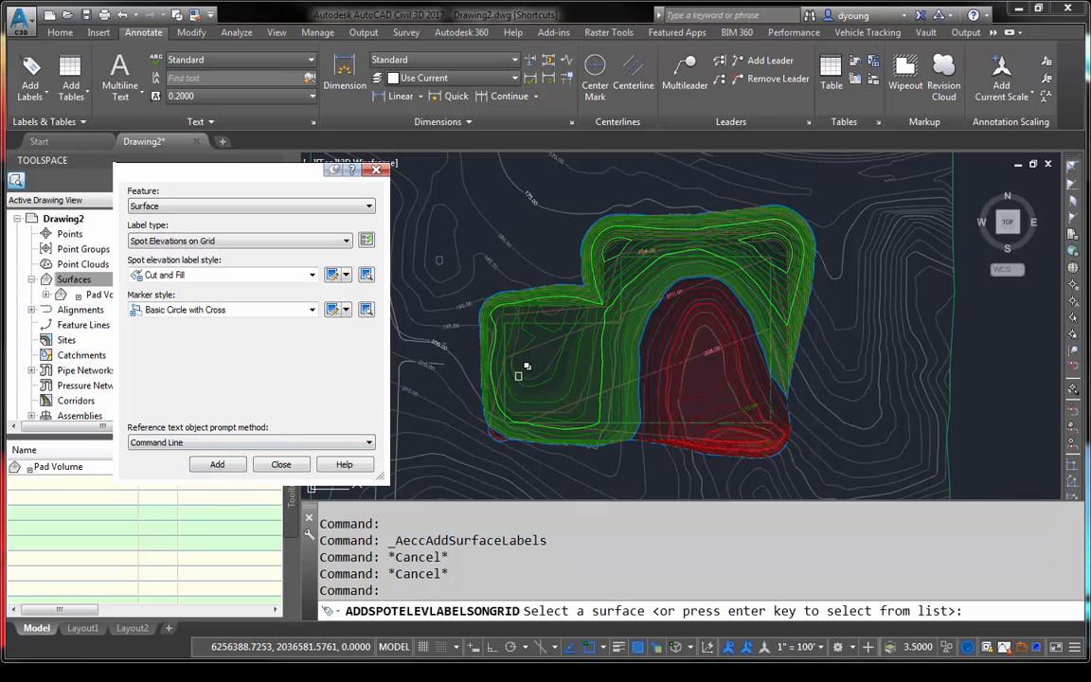
left_click(534, 386)
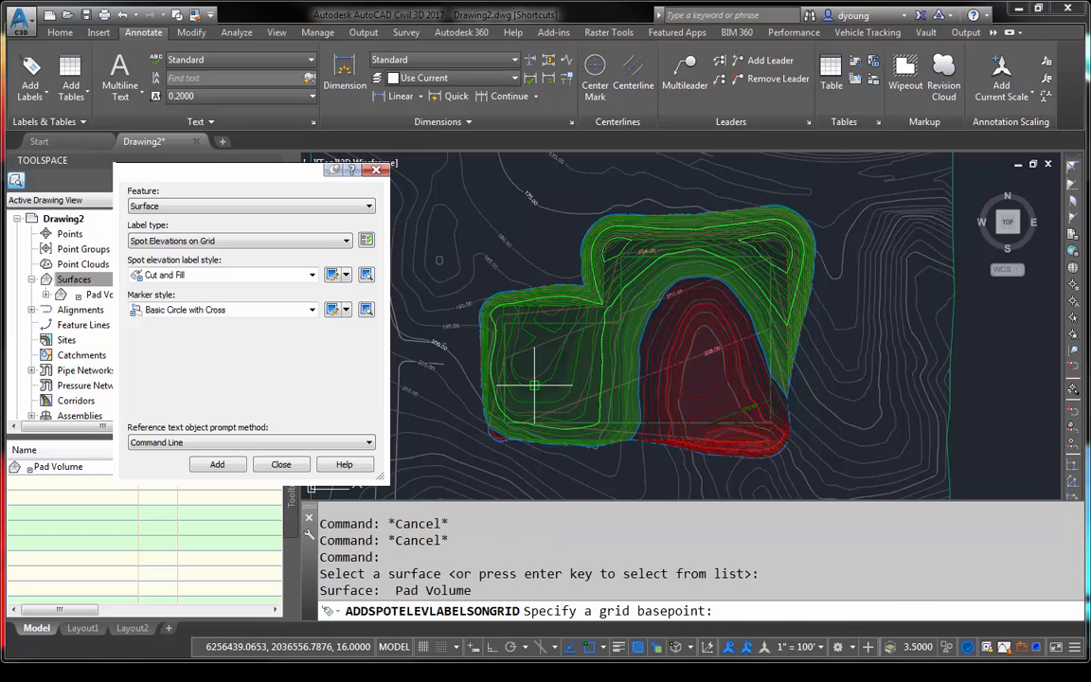
left_click(468, 452)
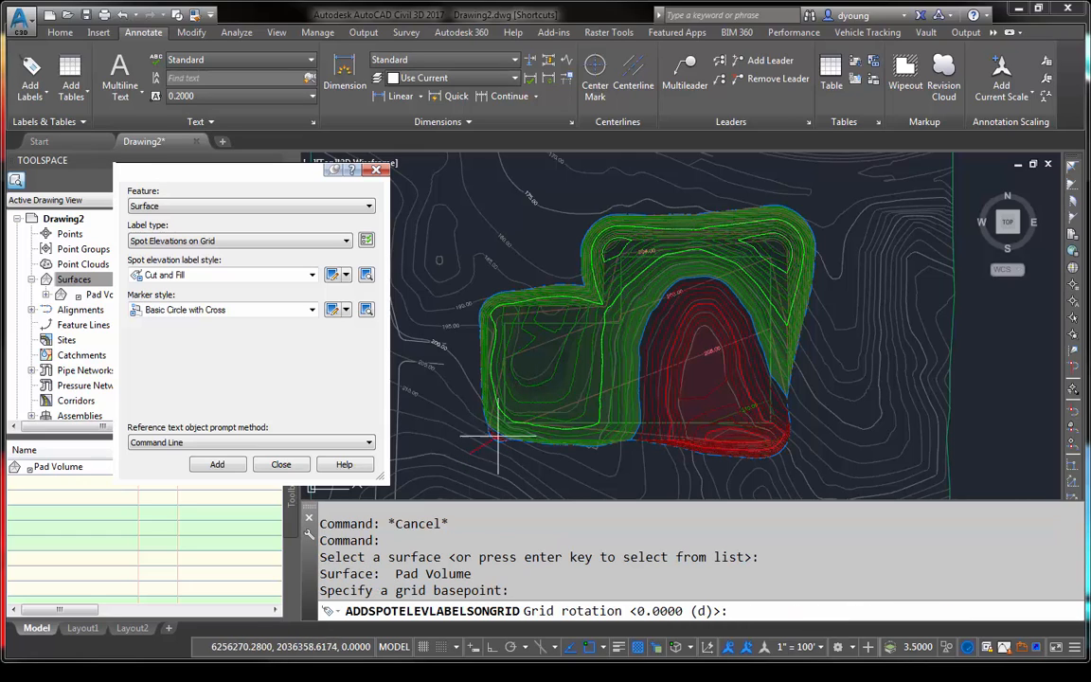
type("0")
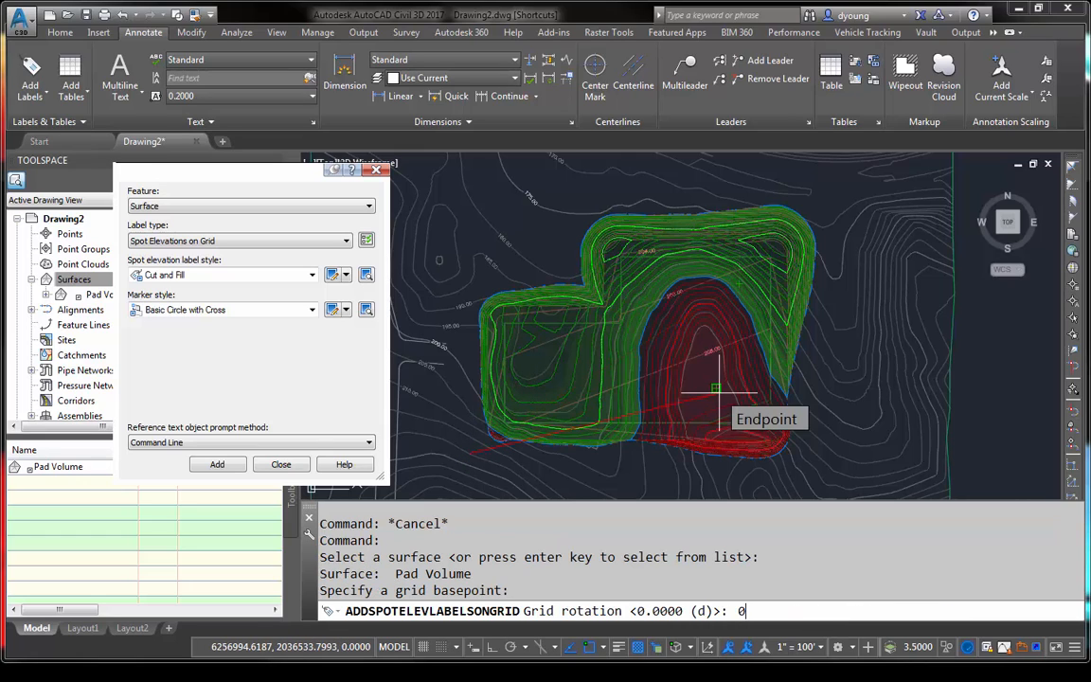
key("Return")
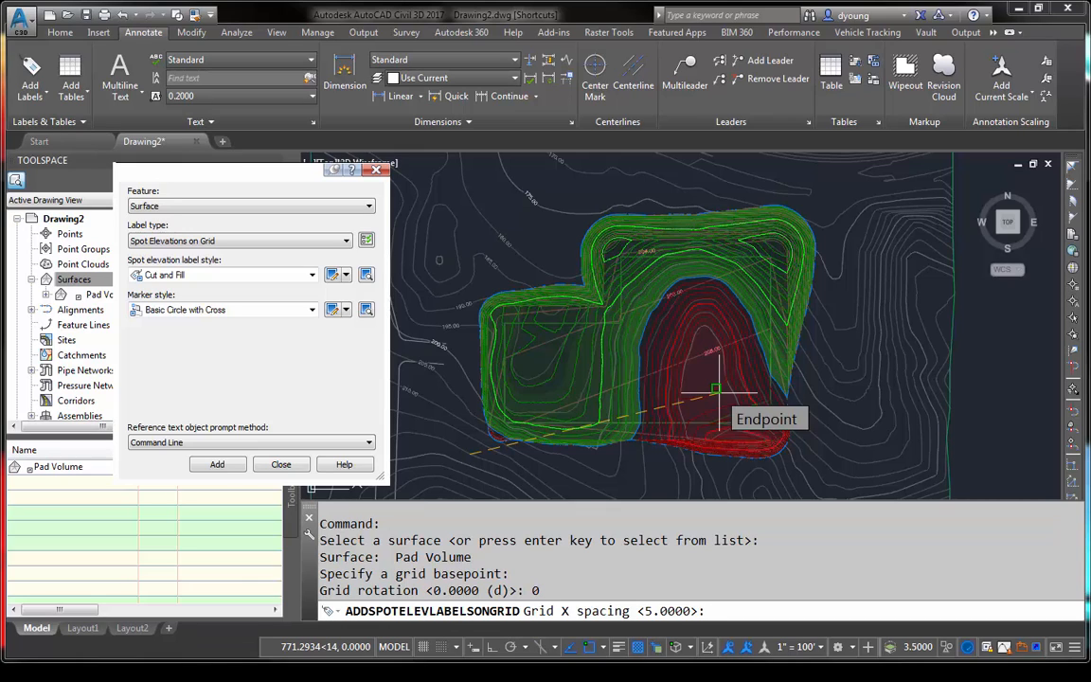
type("1")
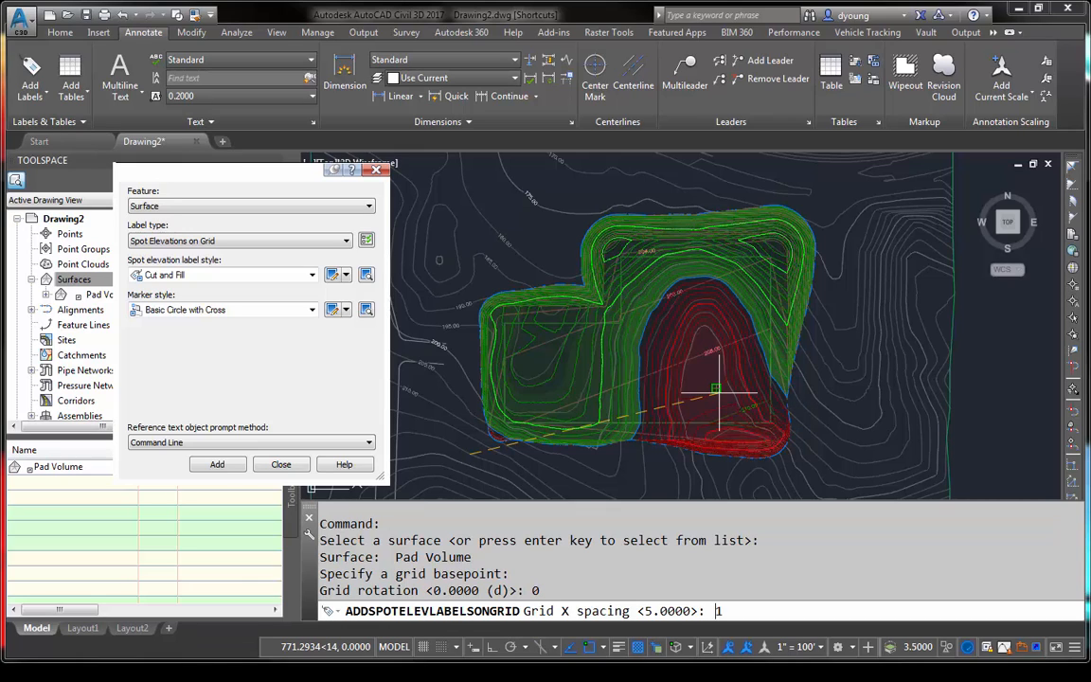
type("00")
key("Return")
key("Return")
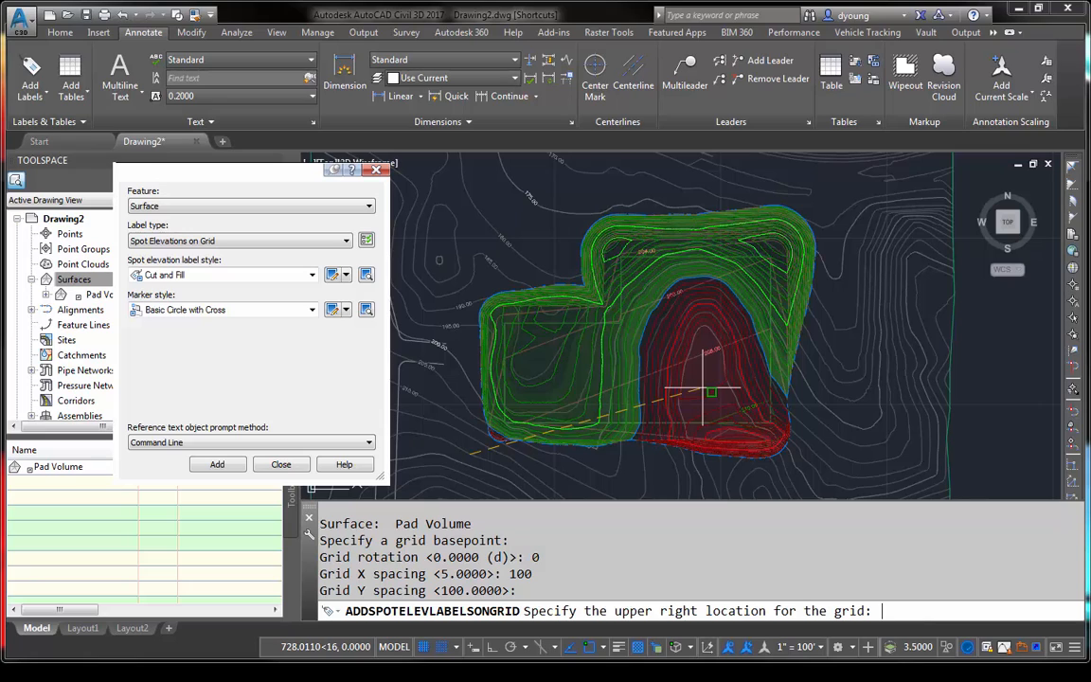
left_click(836, 190)
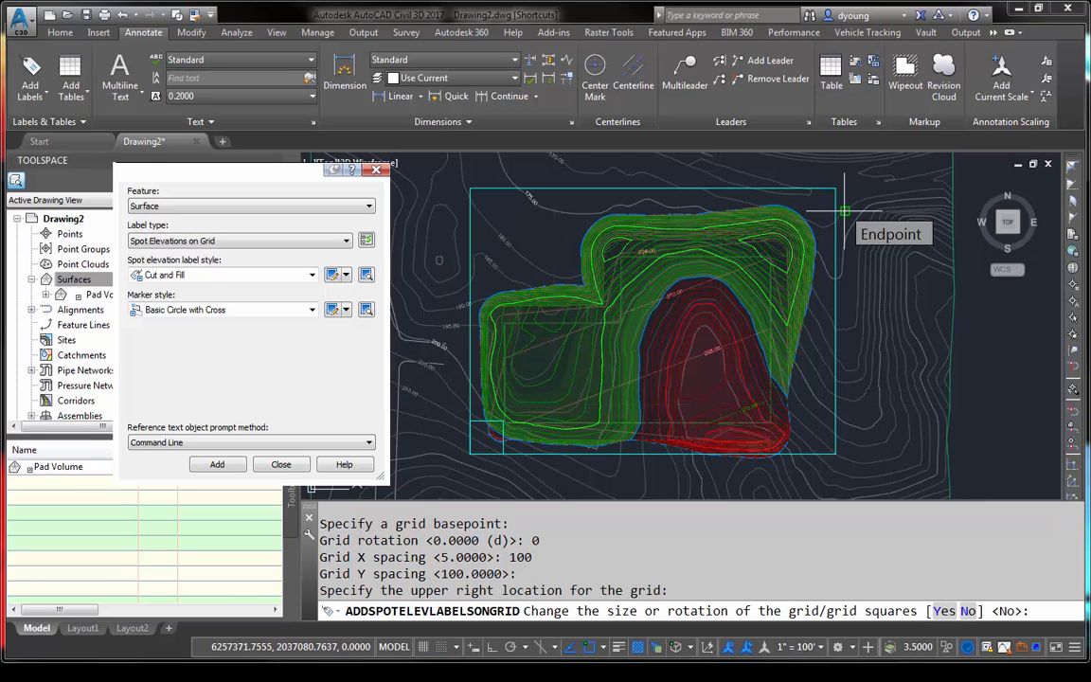
key("Return")
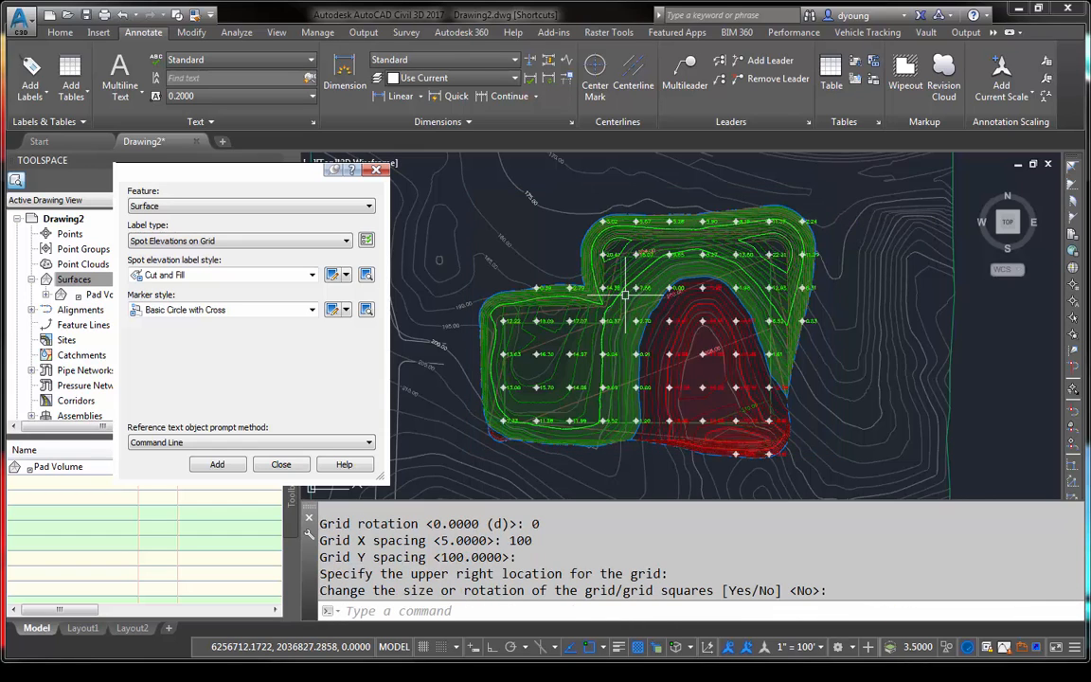
- Examine the grid labels' values and colors in the fill and cut areas, and finish adding labels
scroll(634, 315, "up", 10)
middle_click_drag(532, 378, 882, 348)
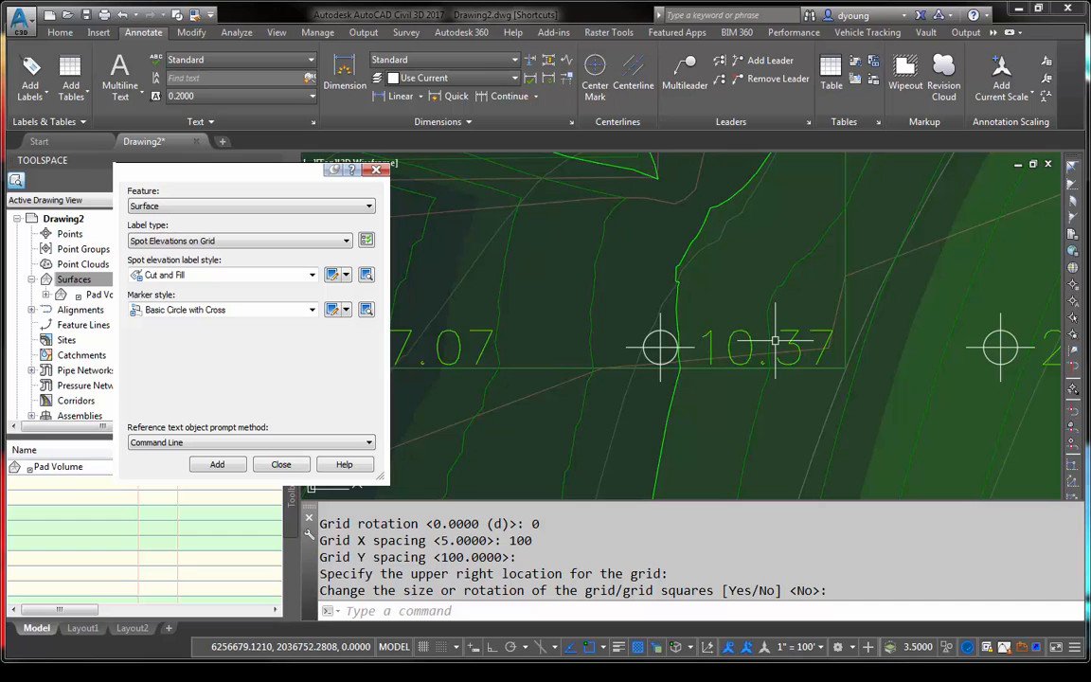
mouse_move(807, 350)
middle_mouse_down()
mouse_move(434, 243)
mouse_move(266, 243)
mouse_move(211, 288)
middle_mouse_up()
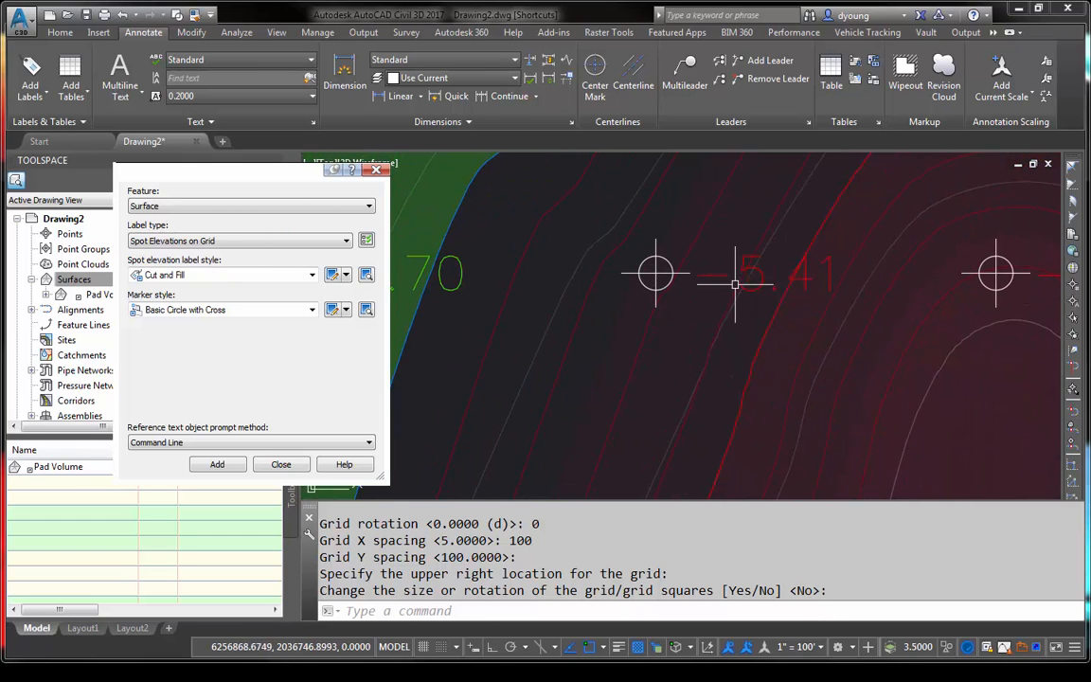
middle_click_drag(841, 284, 834, 359)
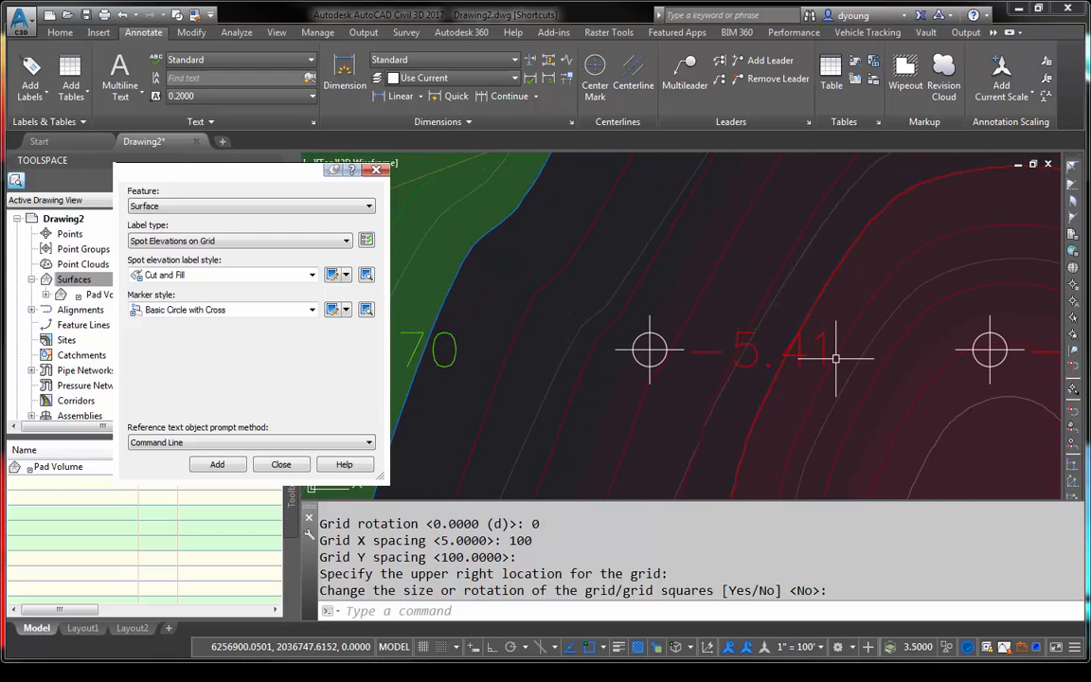
scroll(775, 360, "down", 2)
scroll(775, 360, "down", 2)
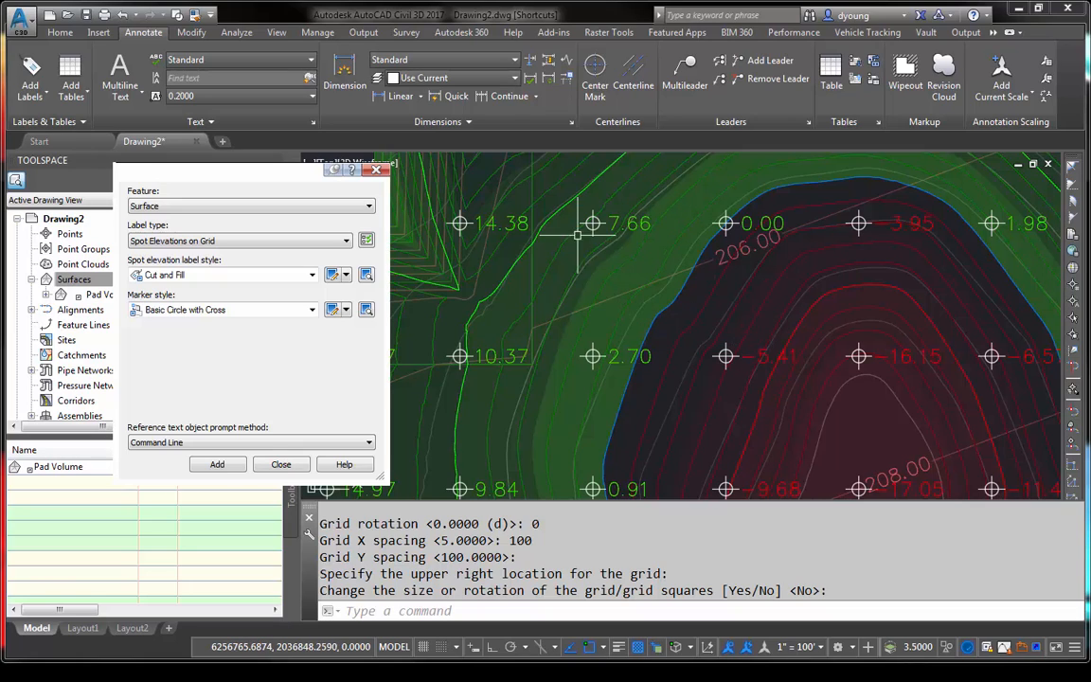
left_click(280, 464)
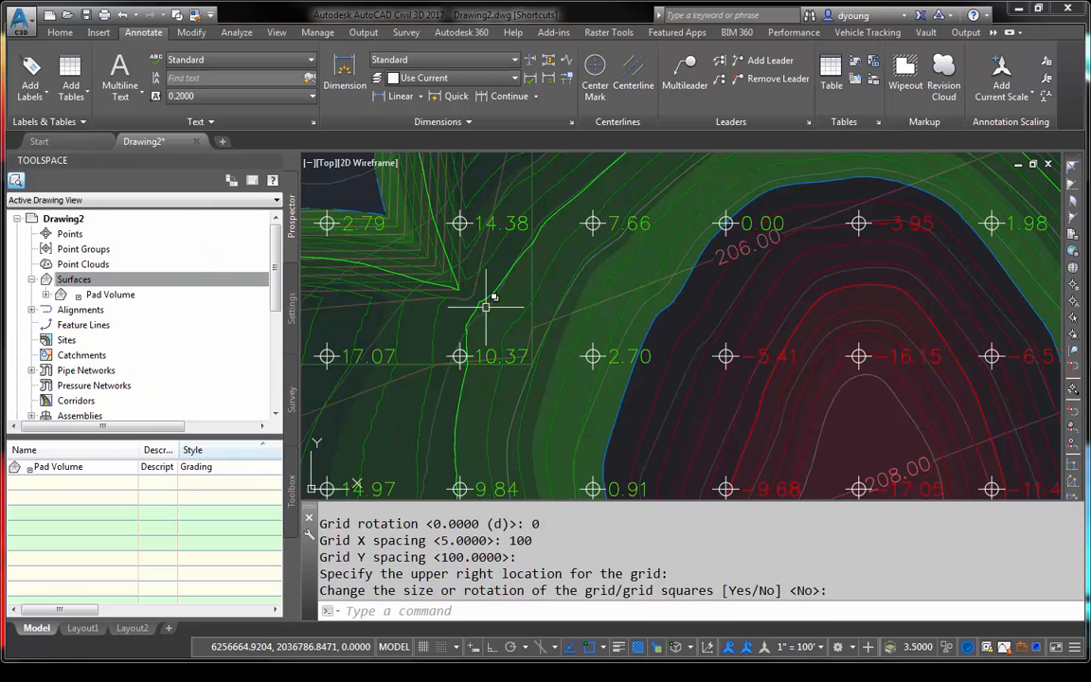
left_click(620, 214)
right_click(620, 214)
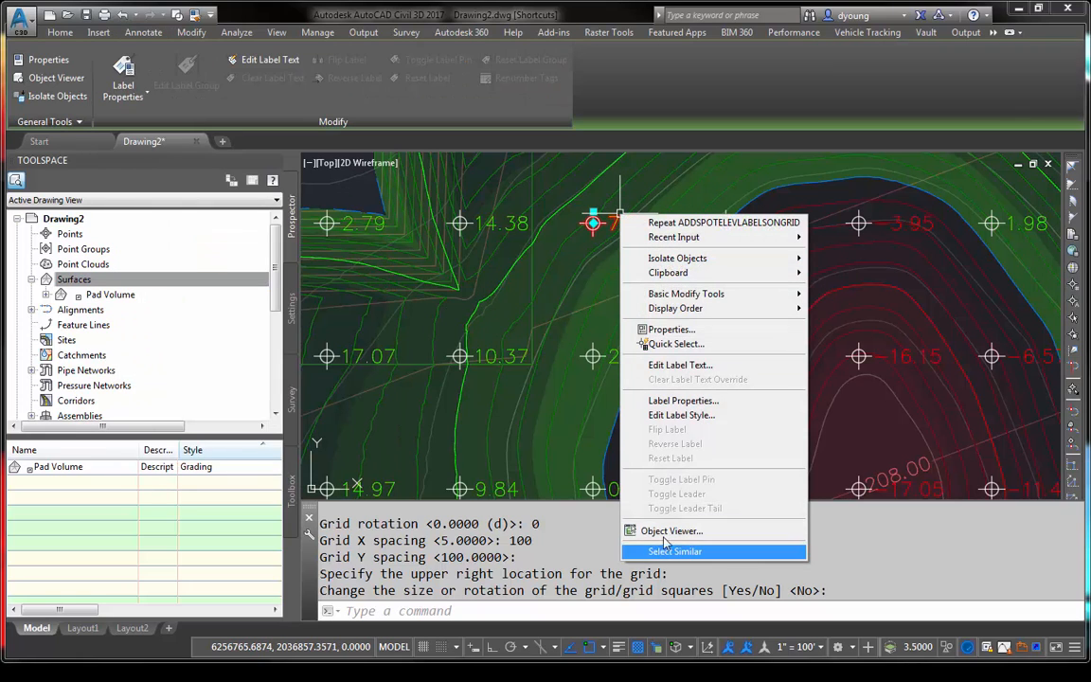
left_click(696, 418)
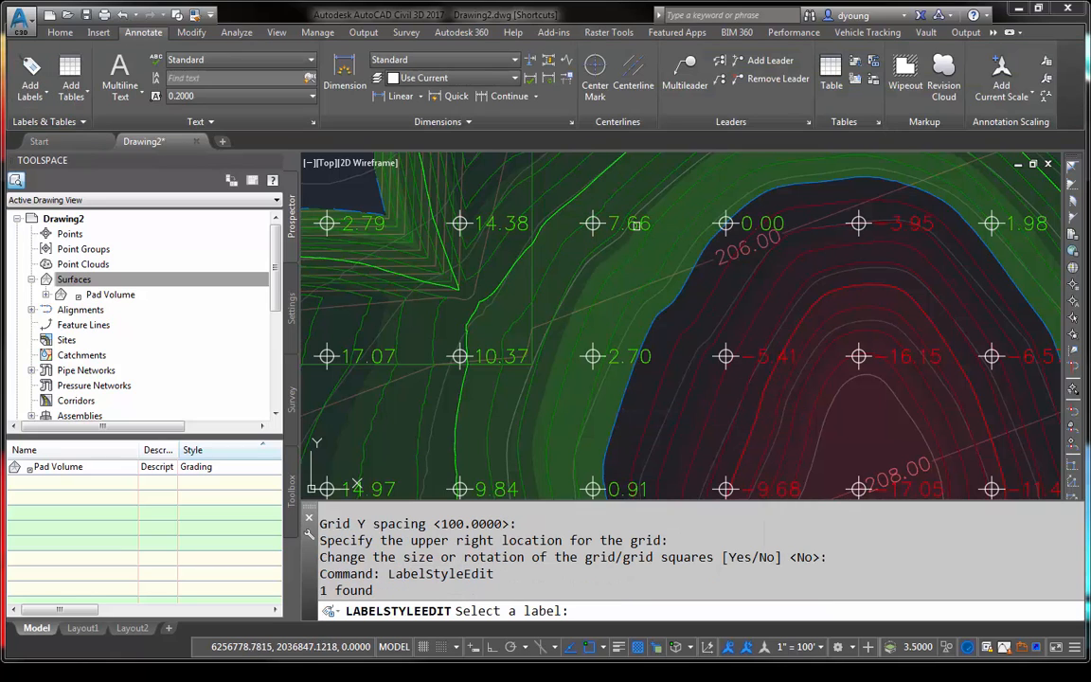
left_click(636, 224)
scroll(636, 224, "up", 6)
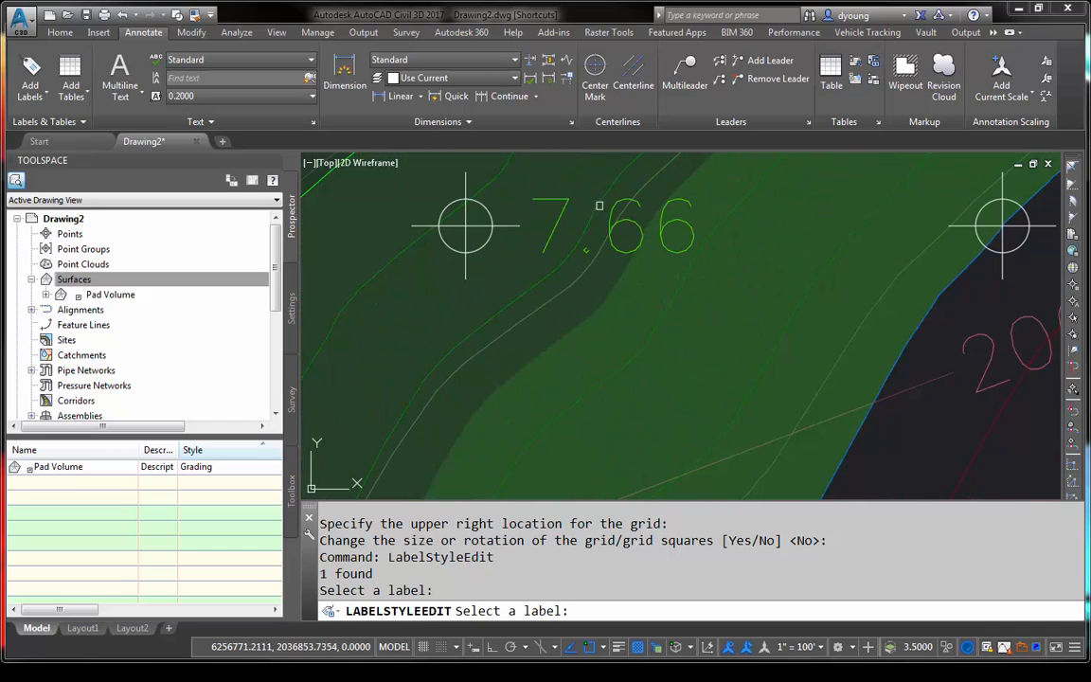
left_click(471, 212)
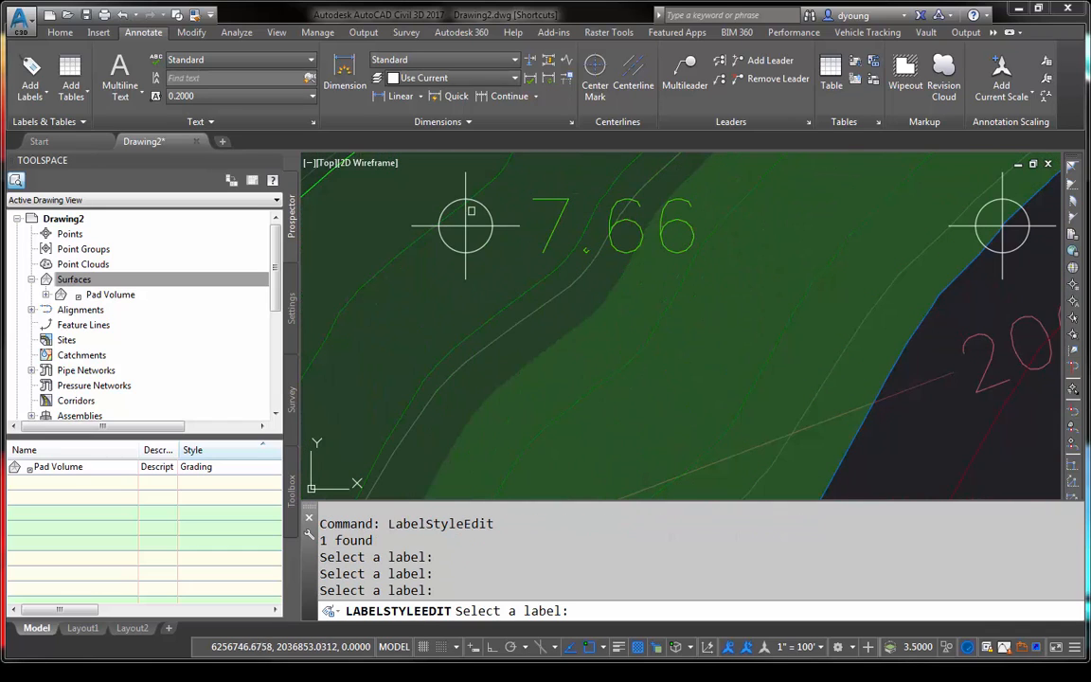
left_click(463, 218)
key("Escape")
key("Escape")
key("Escape")
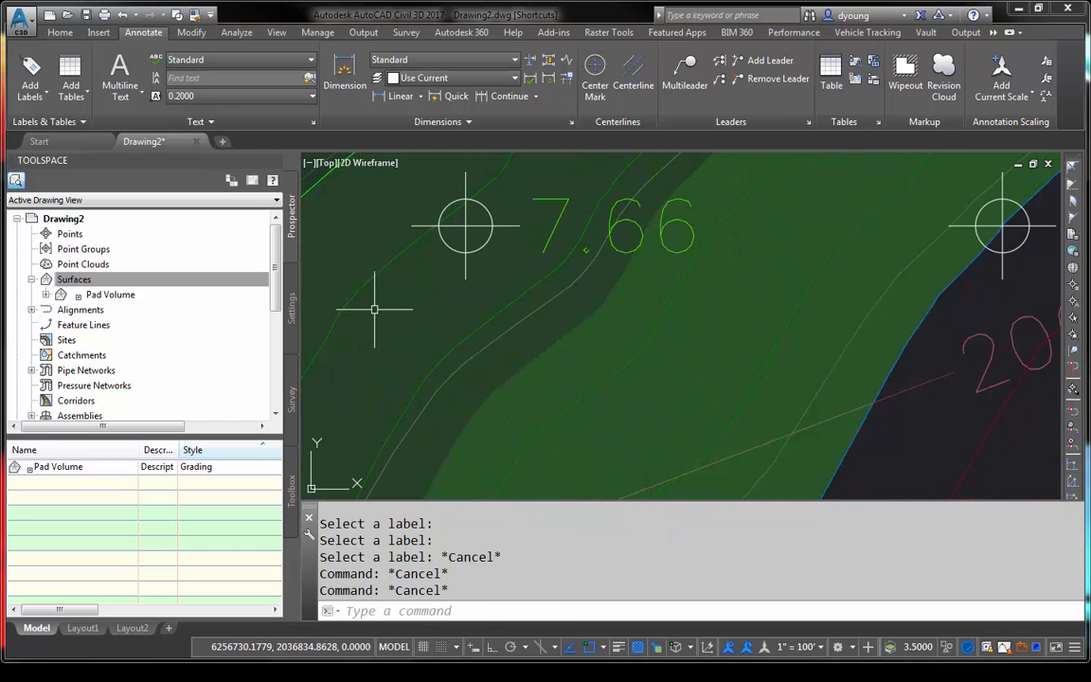
- Open the surface spot elevation label style Cut and Fill for editing from the drawing settings
left_click(289, 303)
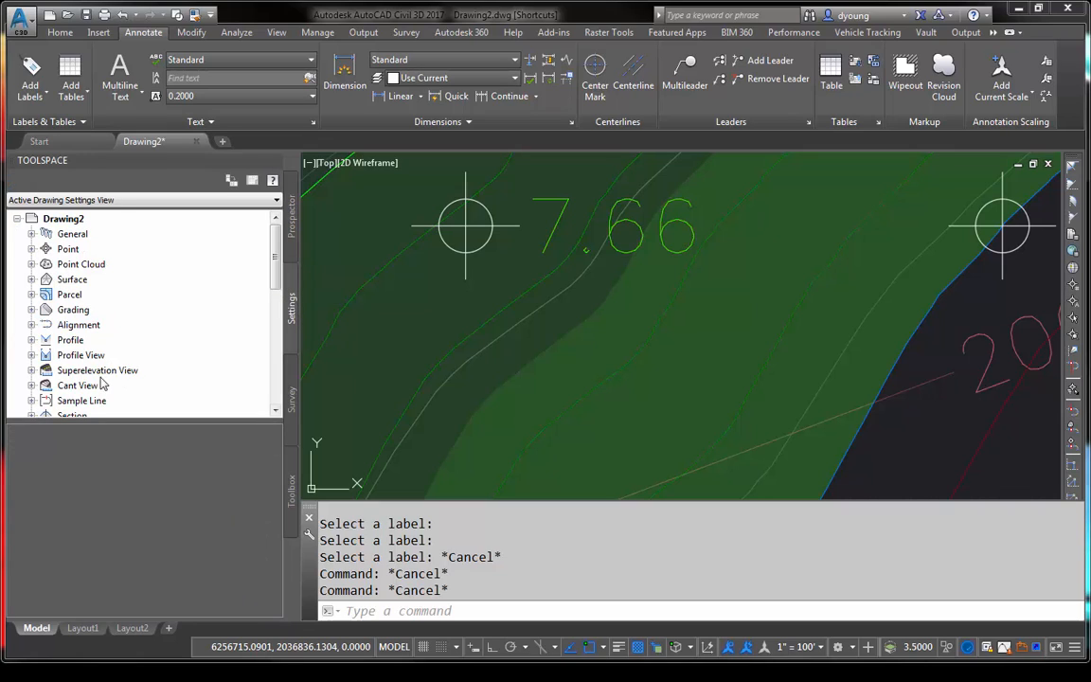
left_click(31, 279)
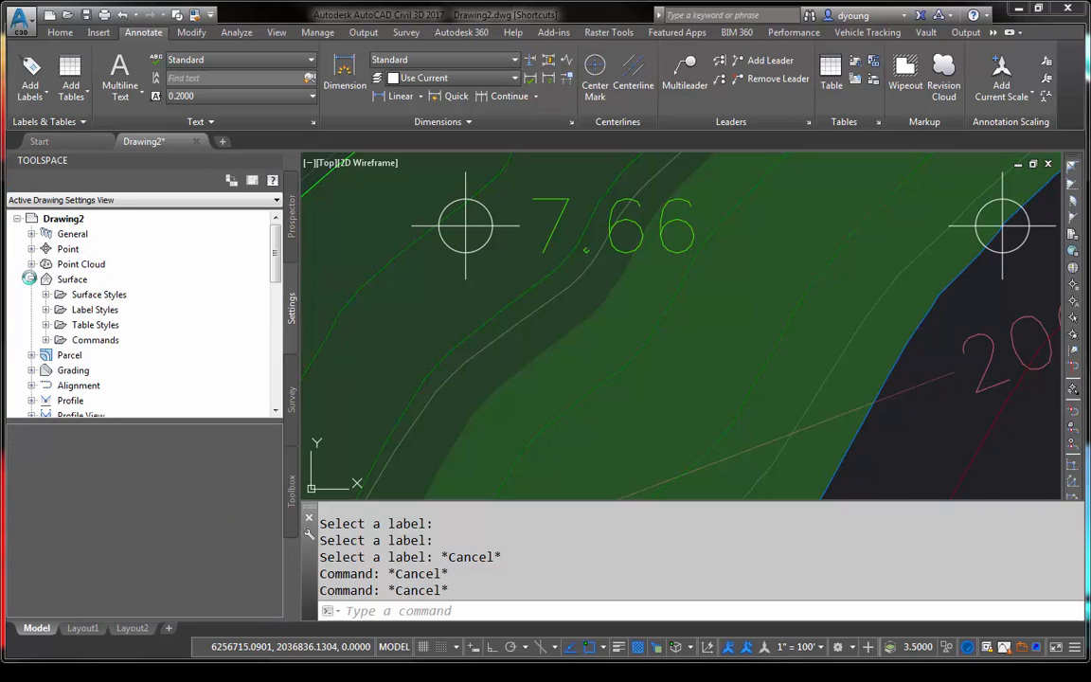
left_click(46, 310)
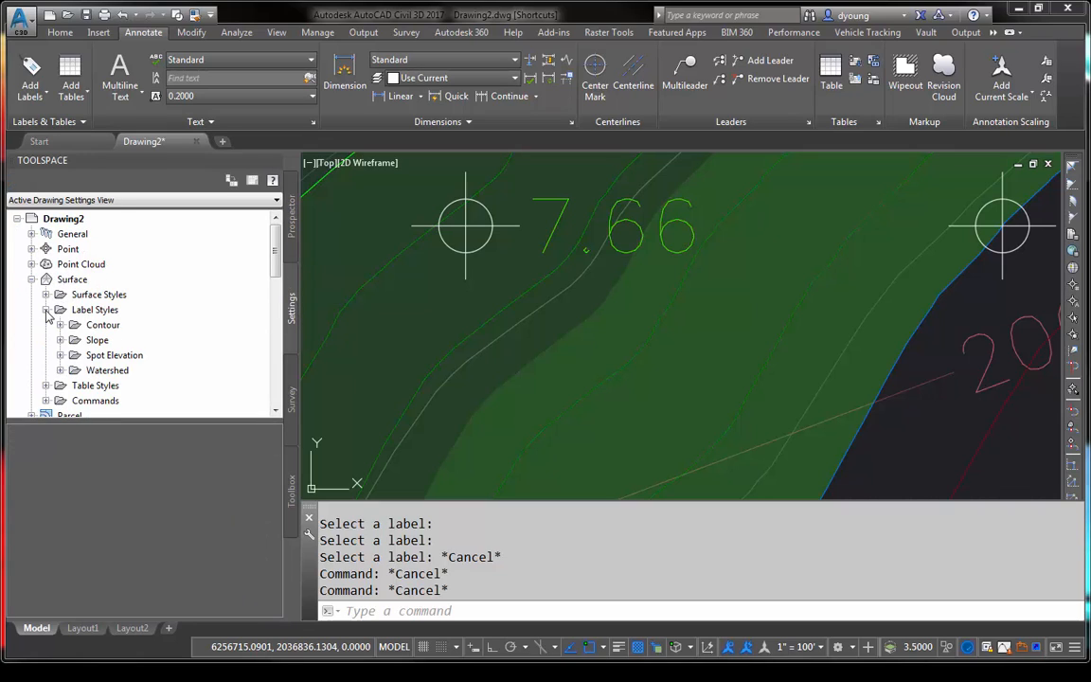
left_click(60, 355)
left_click(125, 340)
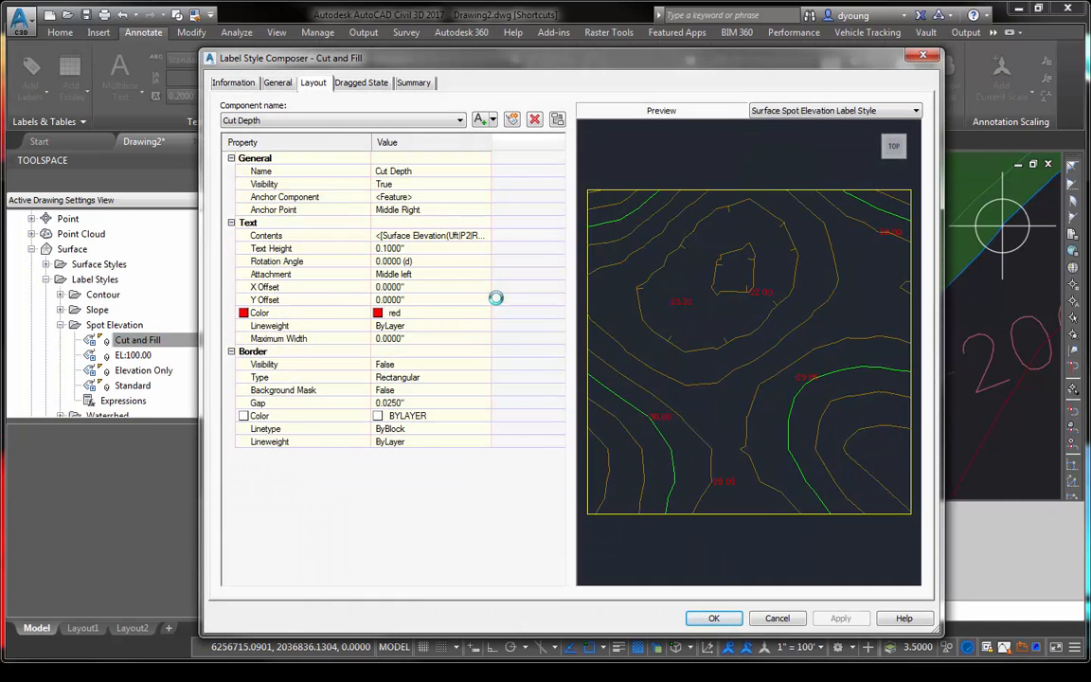
- Review the layout properties of the label style's Cut Depth and Fill Depth components
left_click(281, 122)
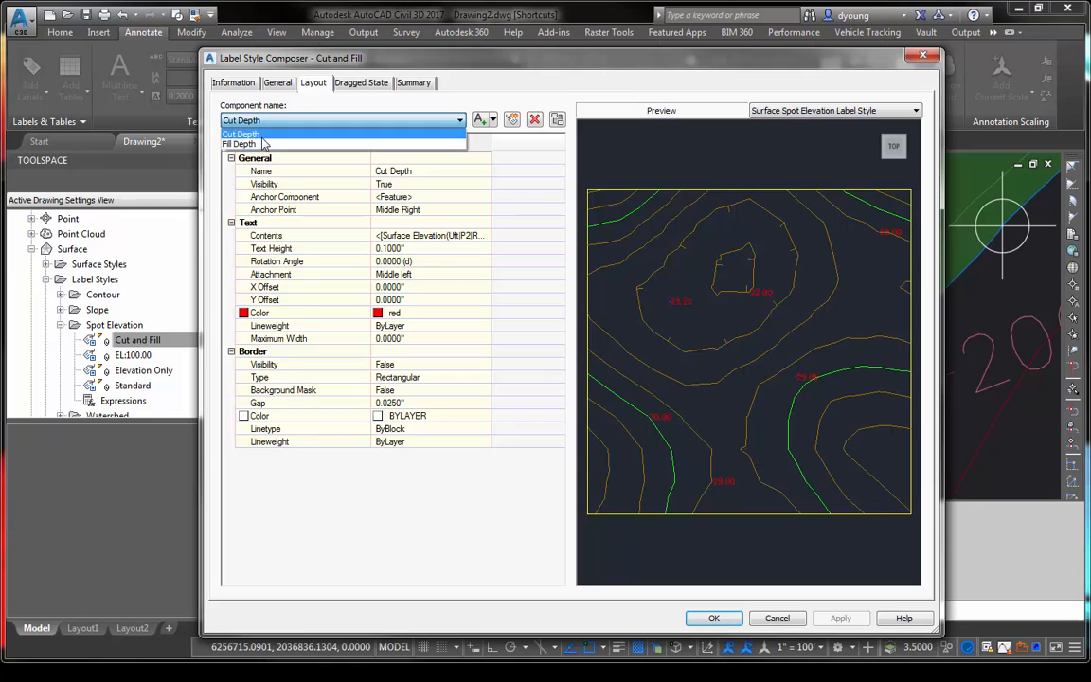
left_click(260, 135)
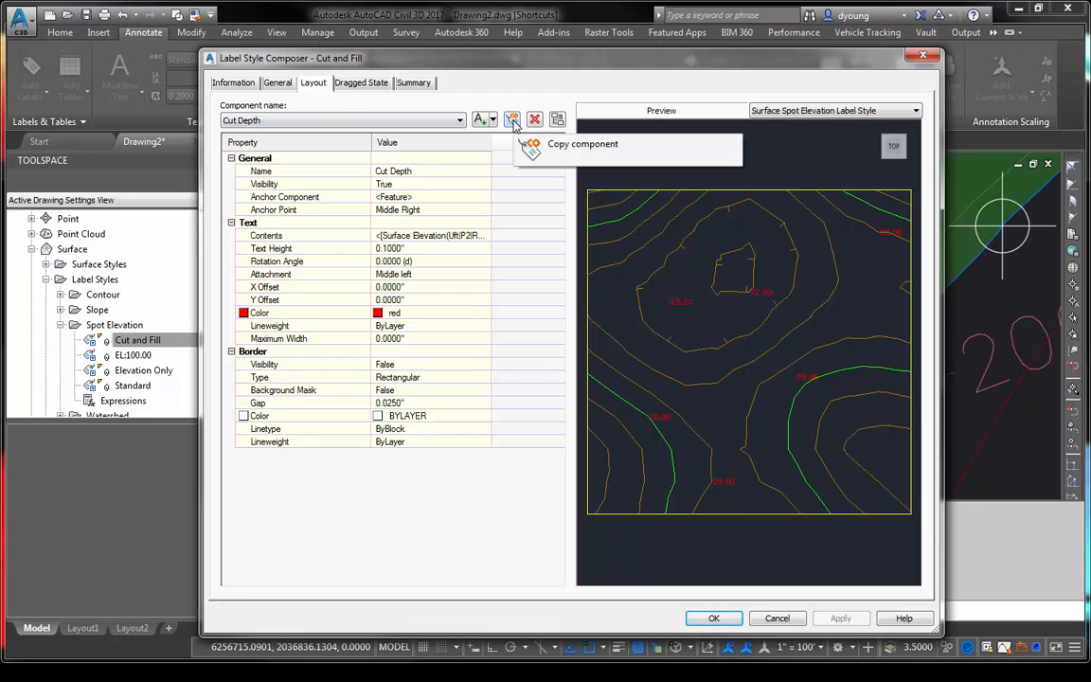
left_click(342, 120)
left_click(270, 133)
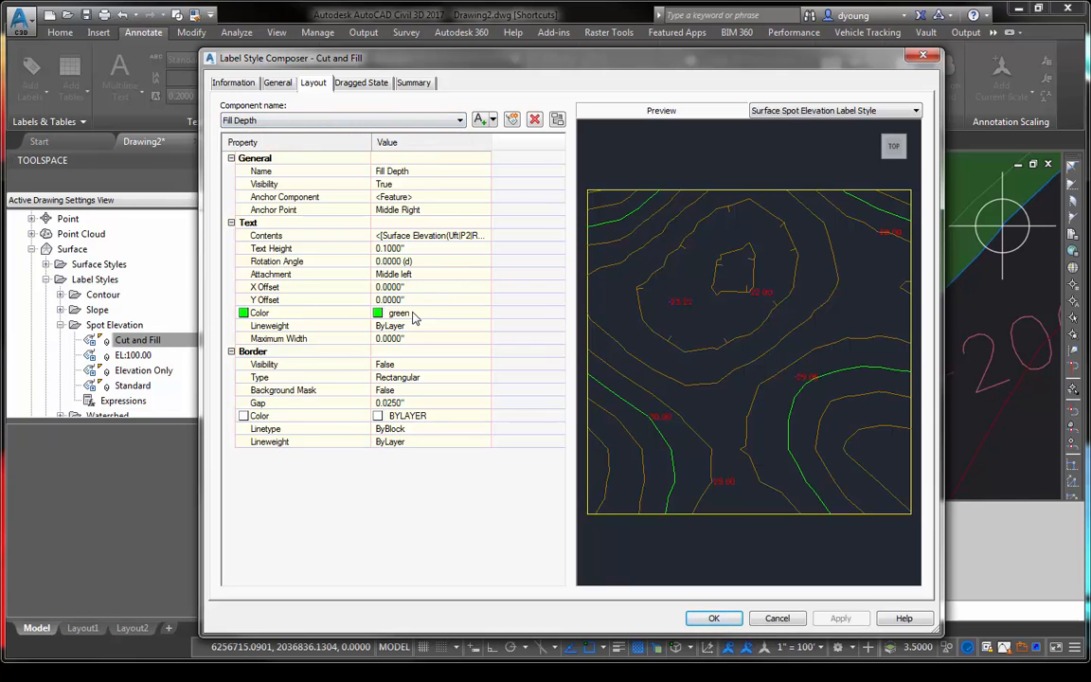
- Examine the Sign modifier in the Fill Depth component's Surface Elevation contents, and close the label style without changes
left_click(469, 235)
left_click(485, 236)
left_click(913, 270)
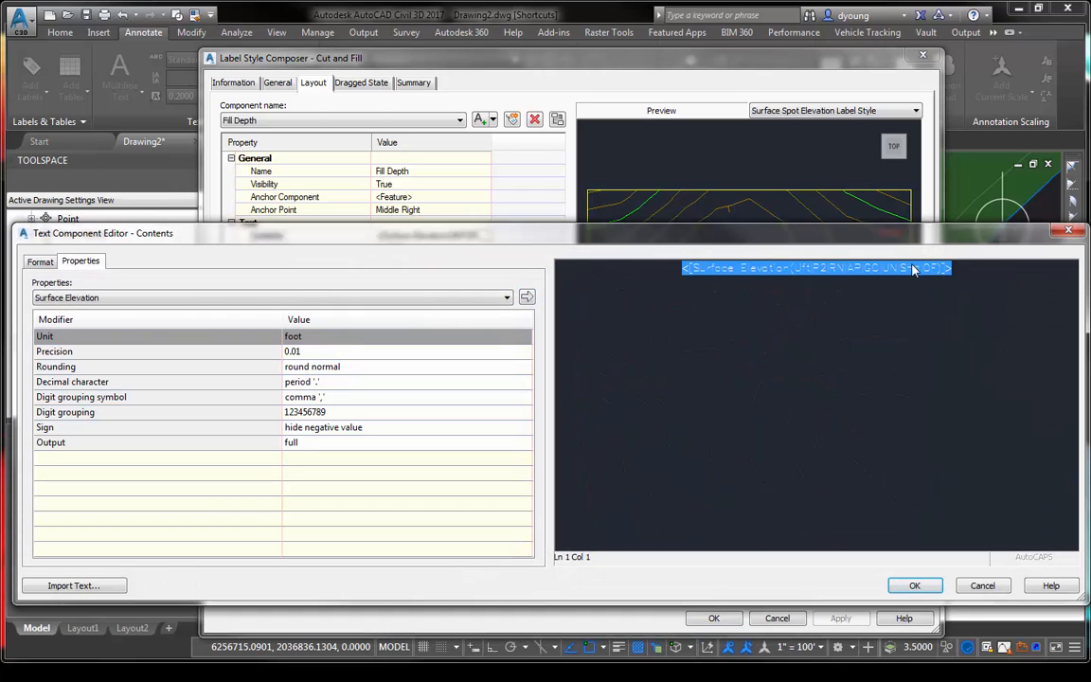
left_click(382, 427)
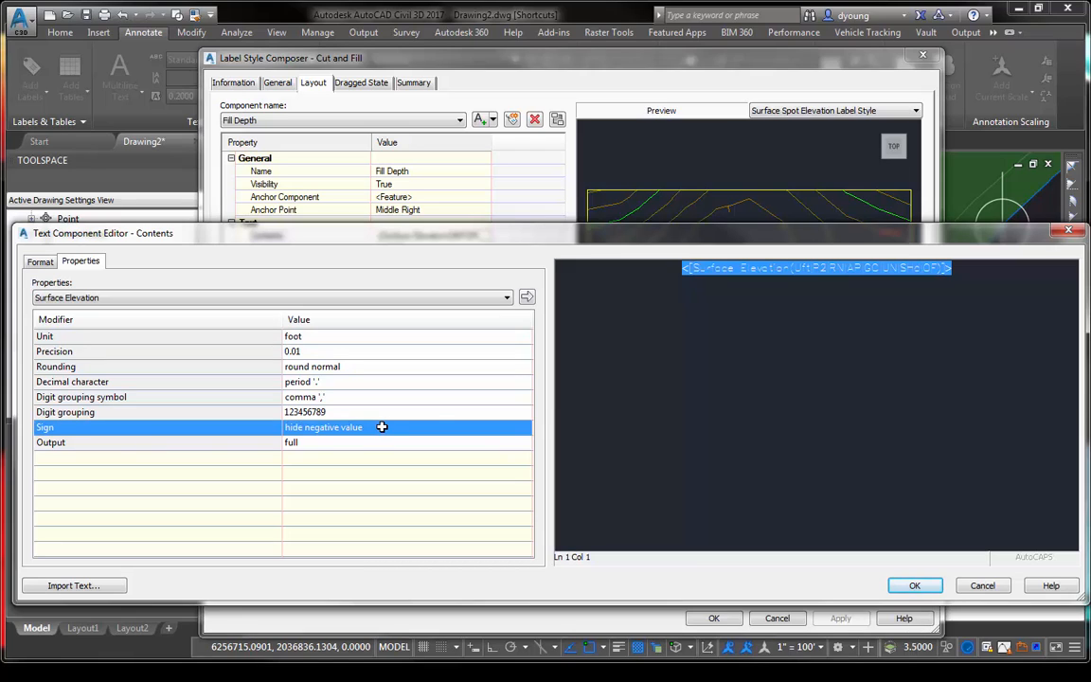
left_click(982, 585)
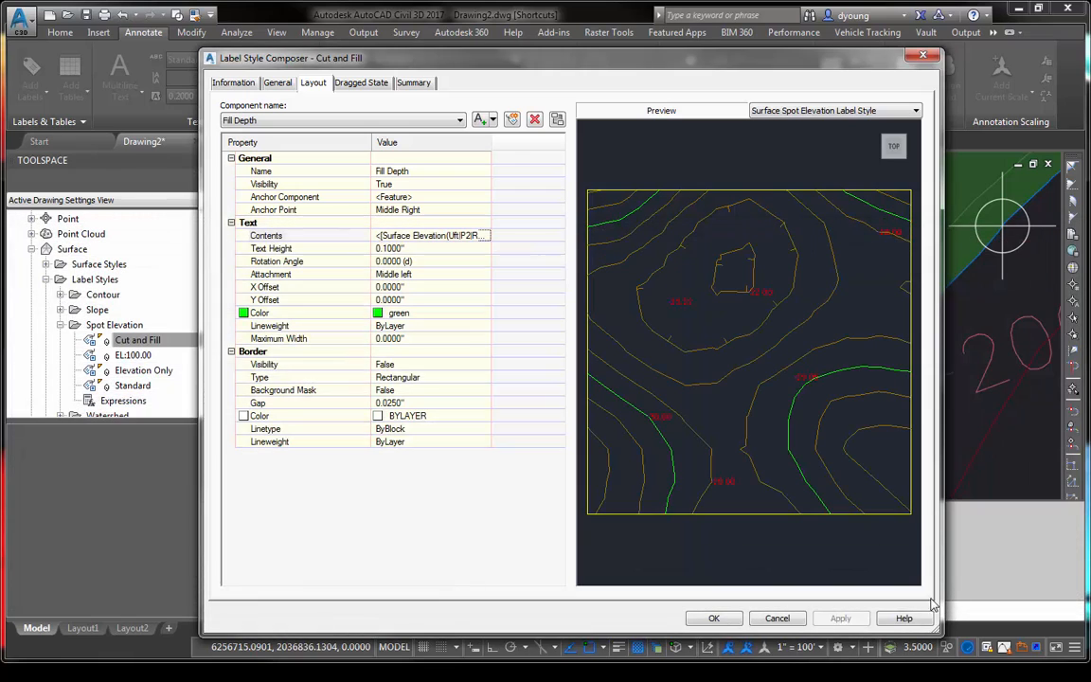
left_click(785, 618)
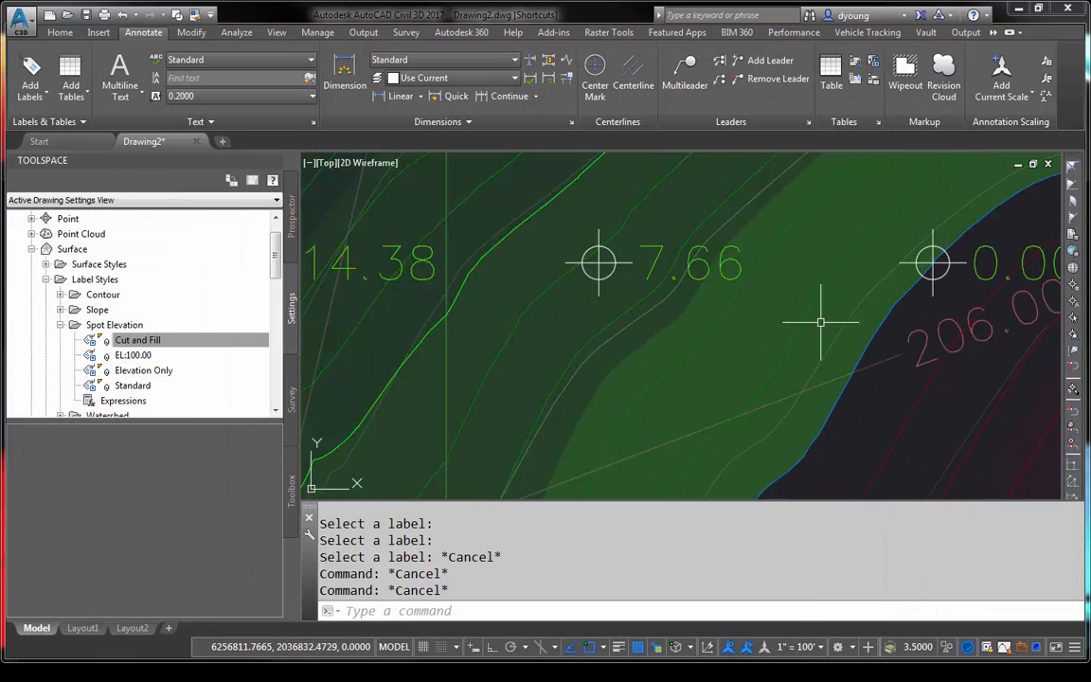
- Examine the Pad Volume surface tooltips around the cut and fill labels at the edge of the cut area
scroll(821, 322, "down", 2)
middle_click_drag(833, 276, 528, 205)
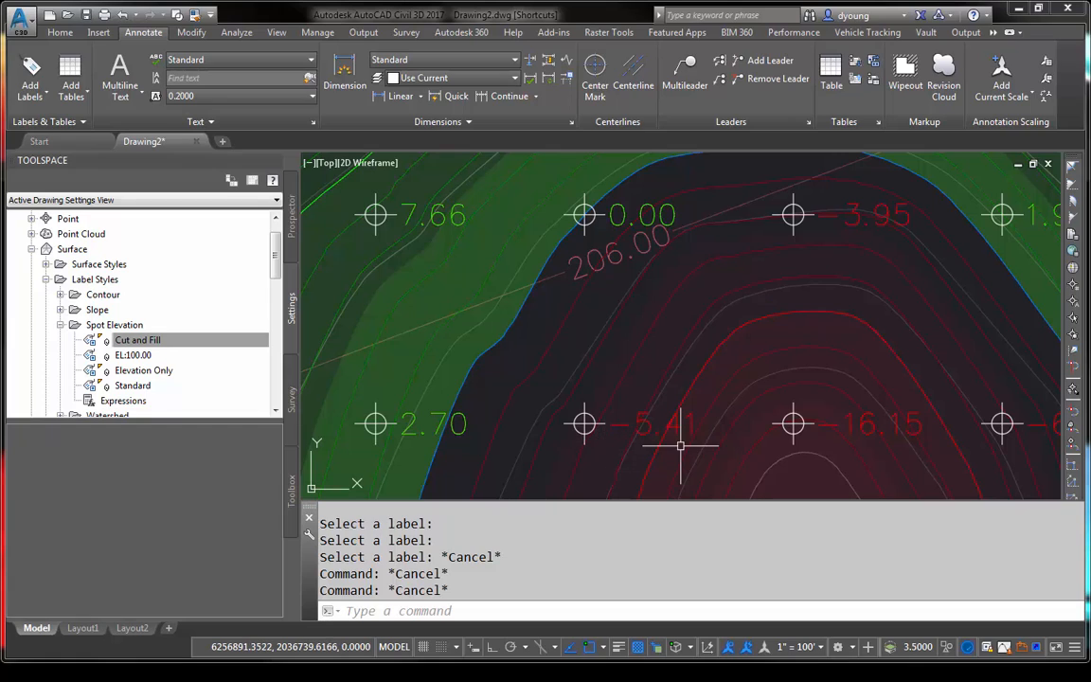
mouse_move(680, 437)
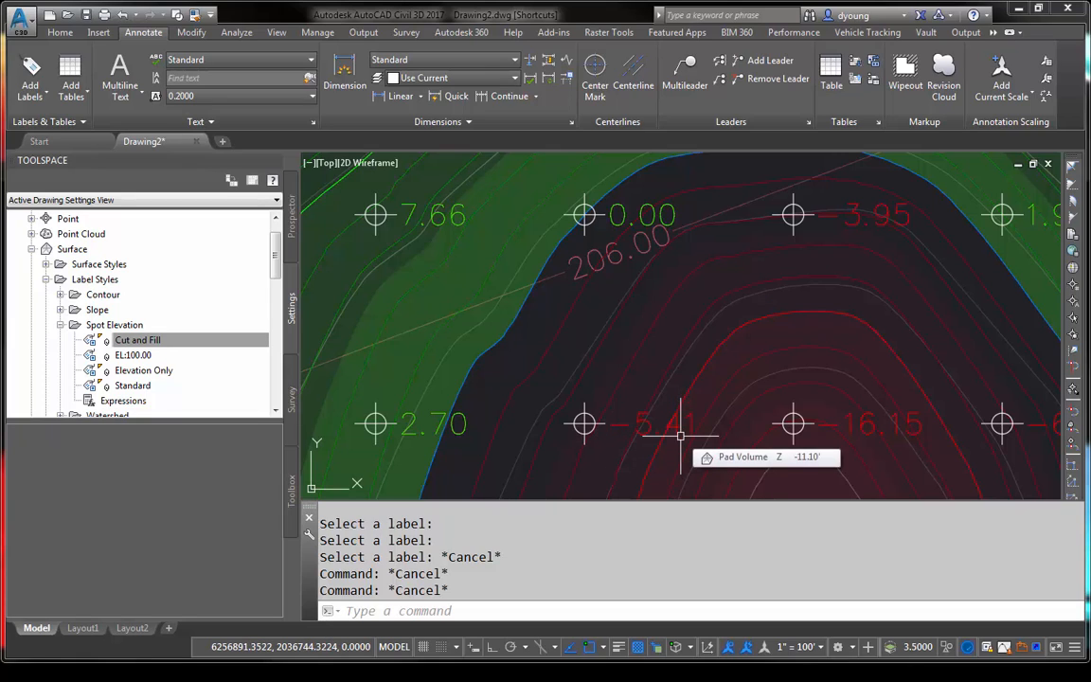
mouse_move(382, 409)
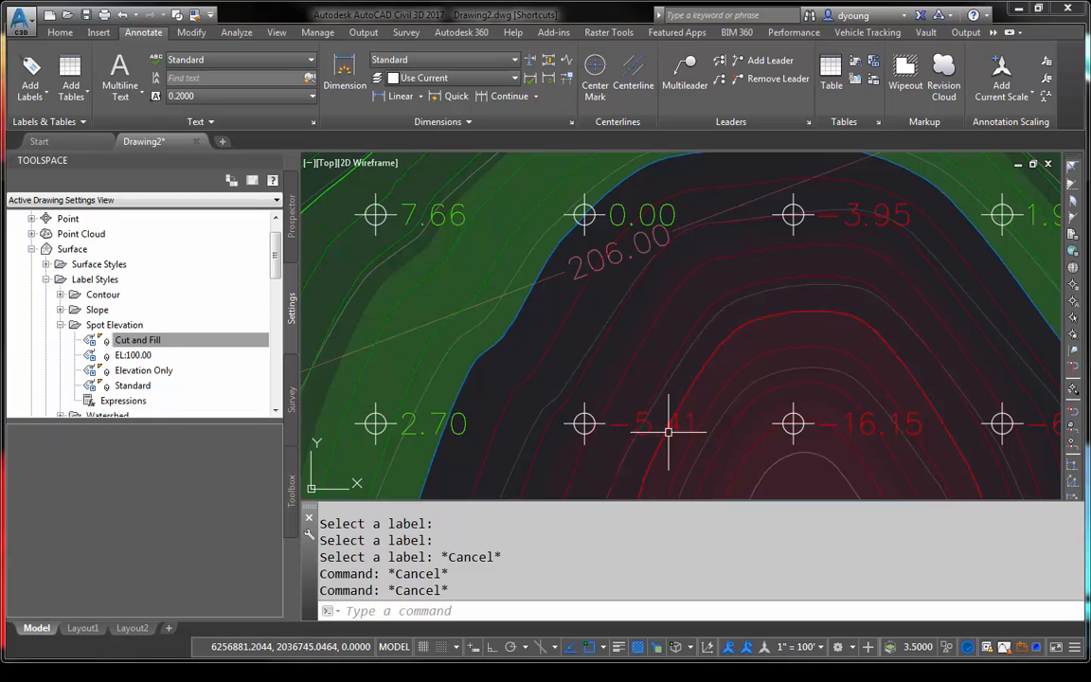
mouse_move(646, 420)
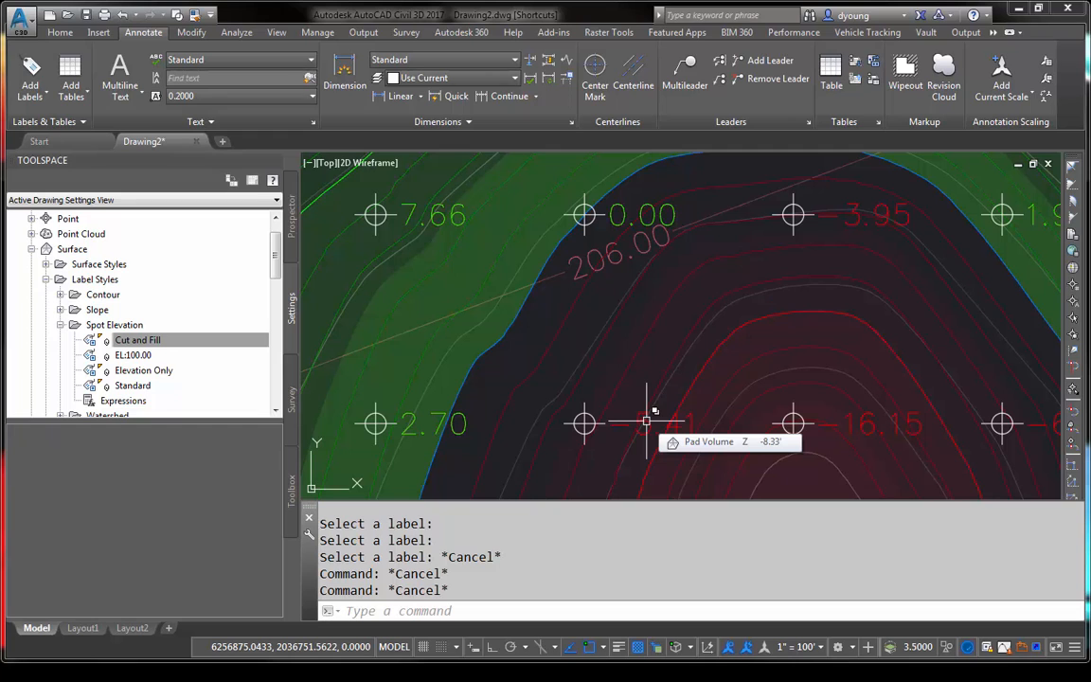
scroll(664, 298, "down", 4)
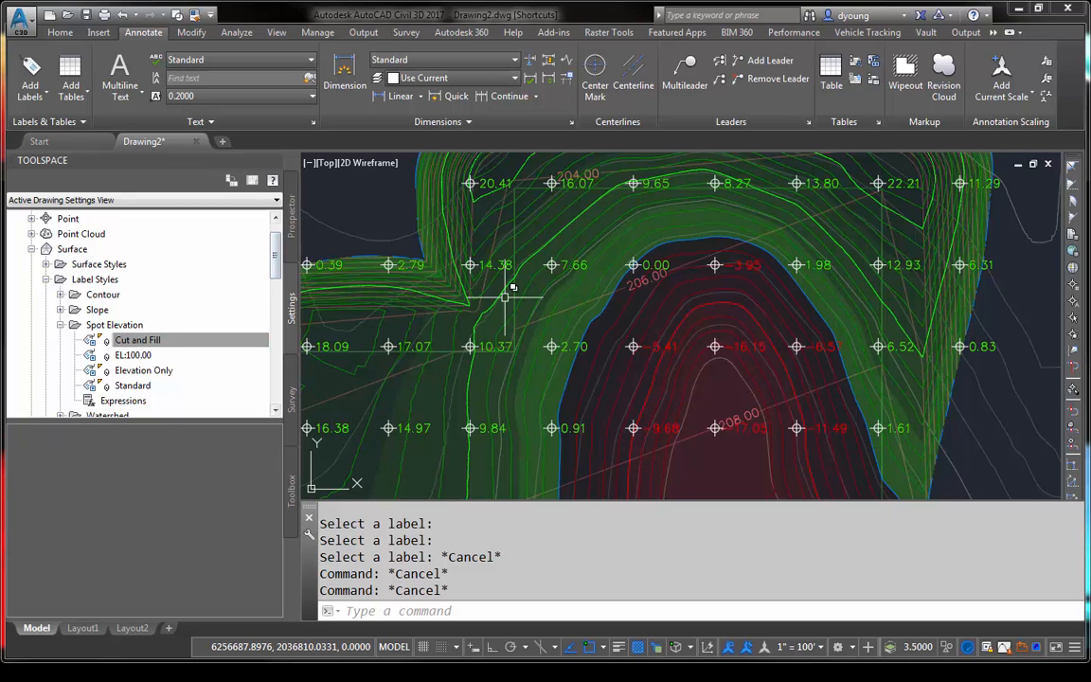
- Open Grading.dwg and list its surfaces in the Prospector
key("ctrl+o")
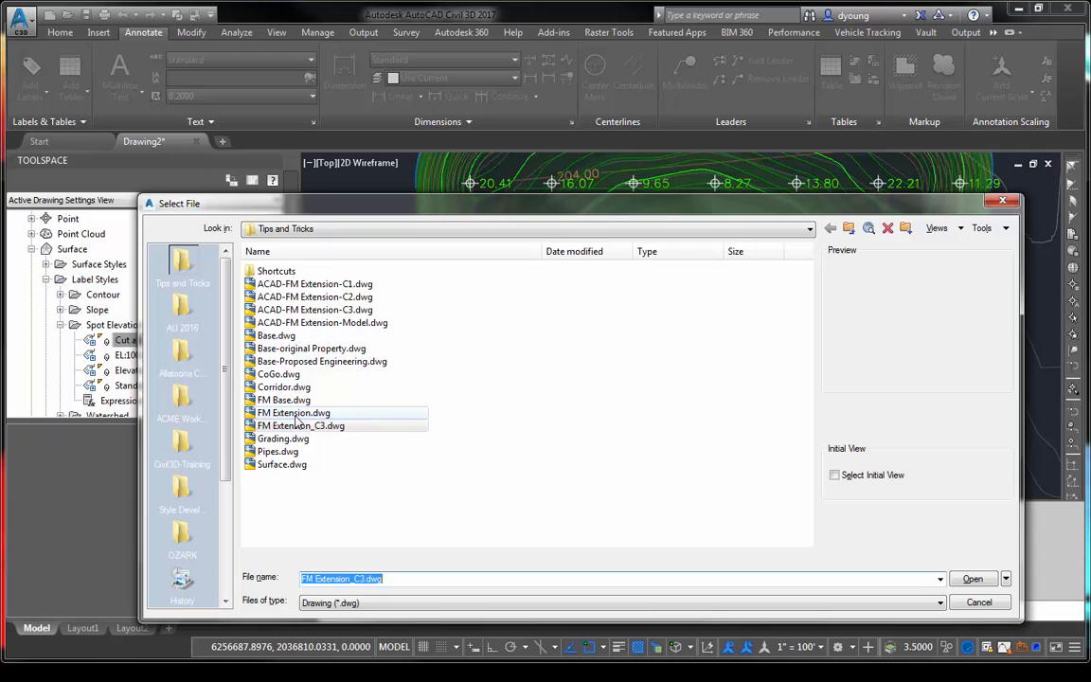
double_click(283, 441)
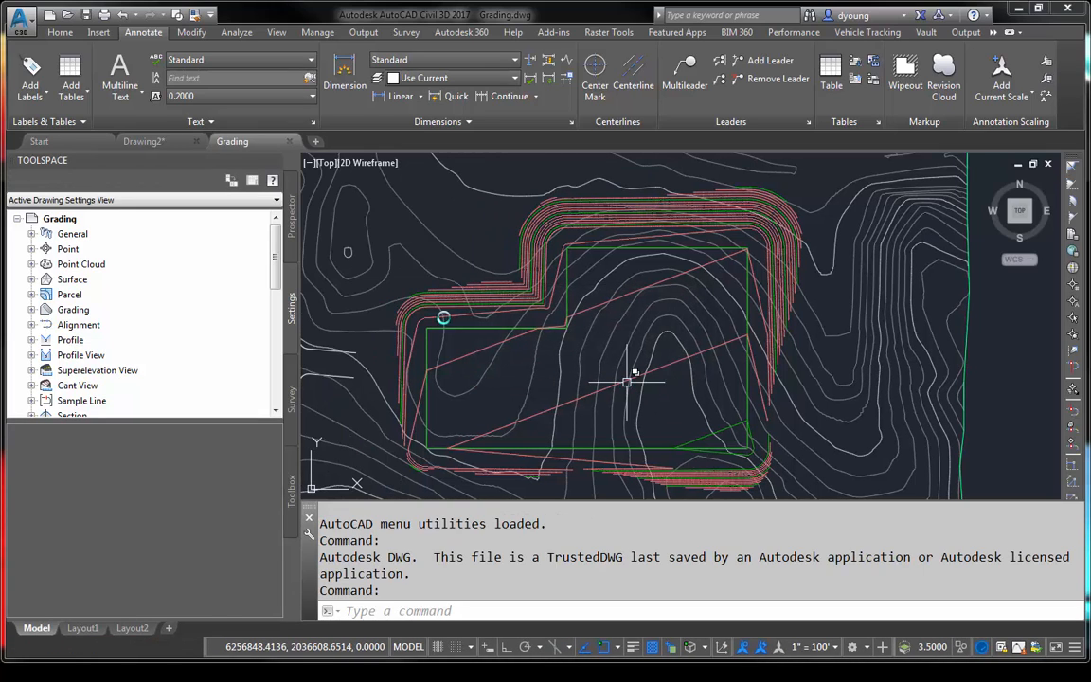
left_click(292, 216)
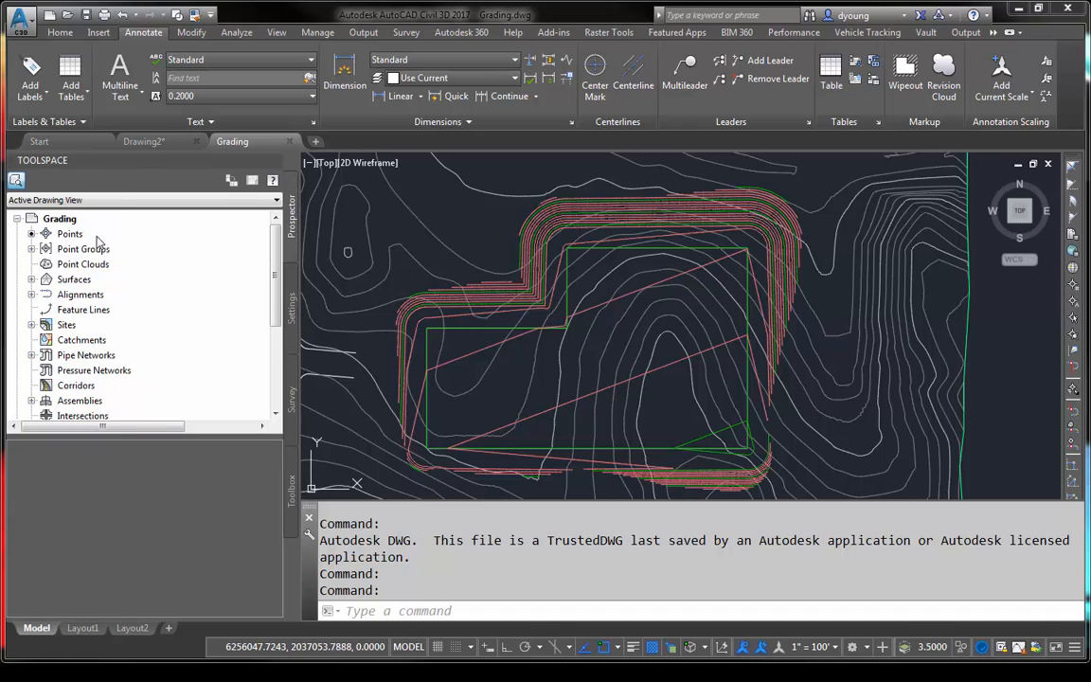
left_click(31, 279)
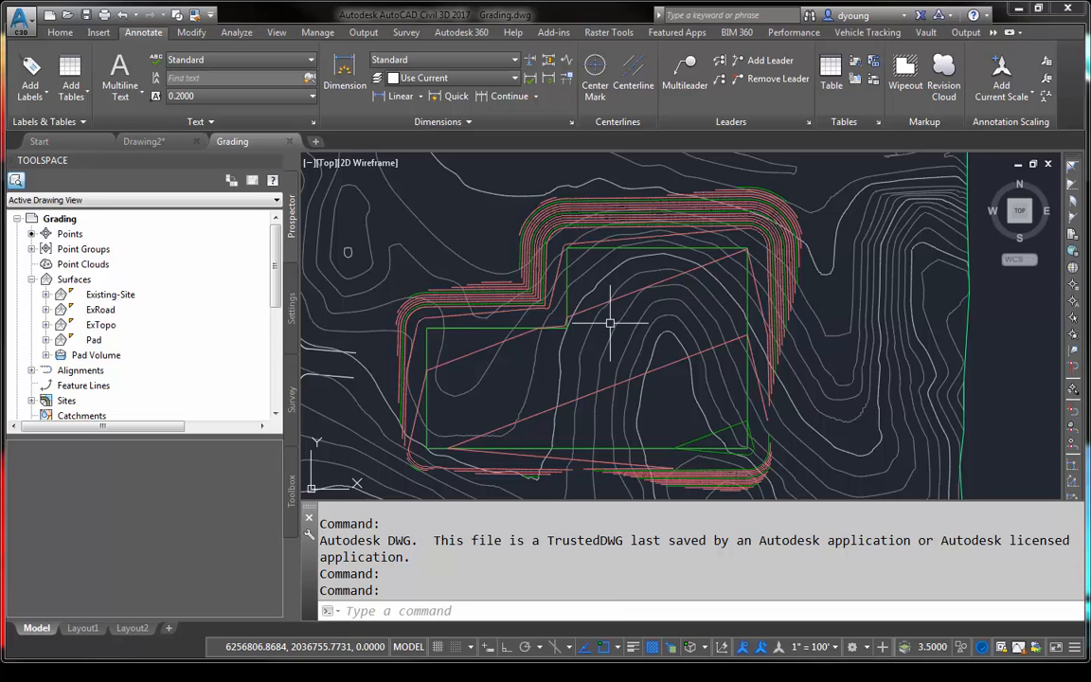
- Check the surface tooltips over the existing road, and turn off Show tooltips for the ExRoad surface
mouse_move(610, 323)
middle_mouse_down()
mouse_move(747, 446)
mouse_move(769, 496)
middle_mouse_up()
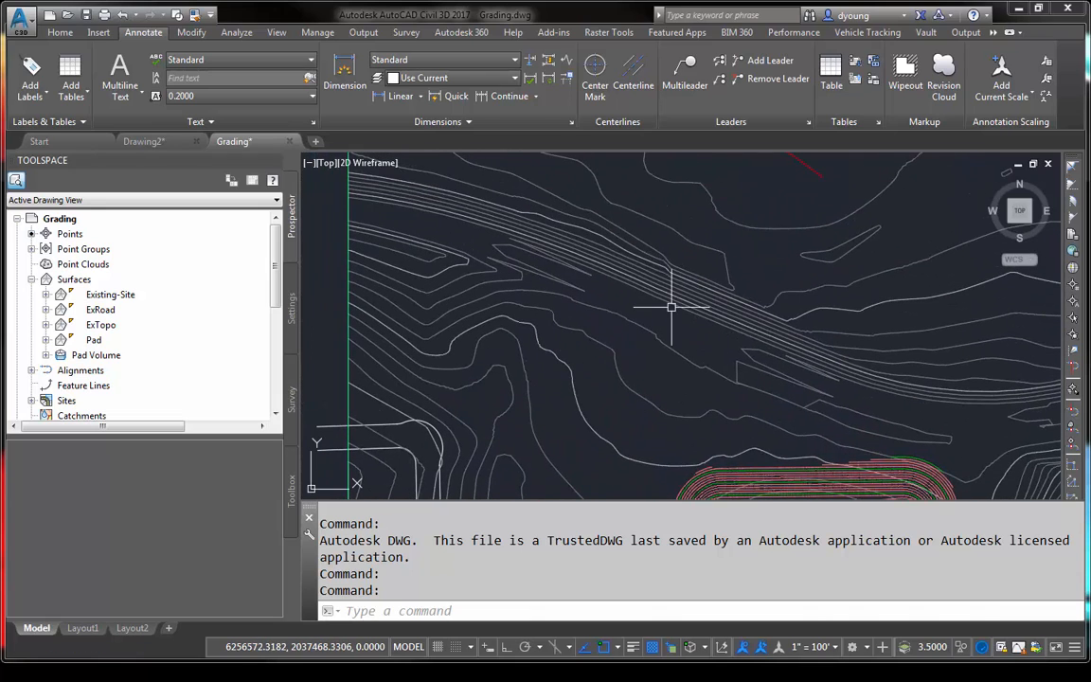
mouse_move(678, 325)
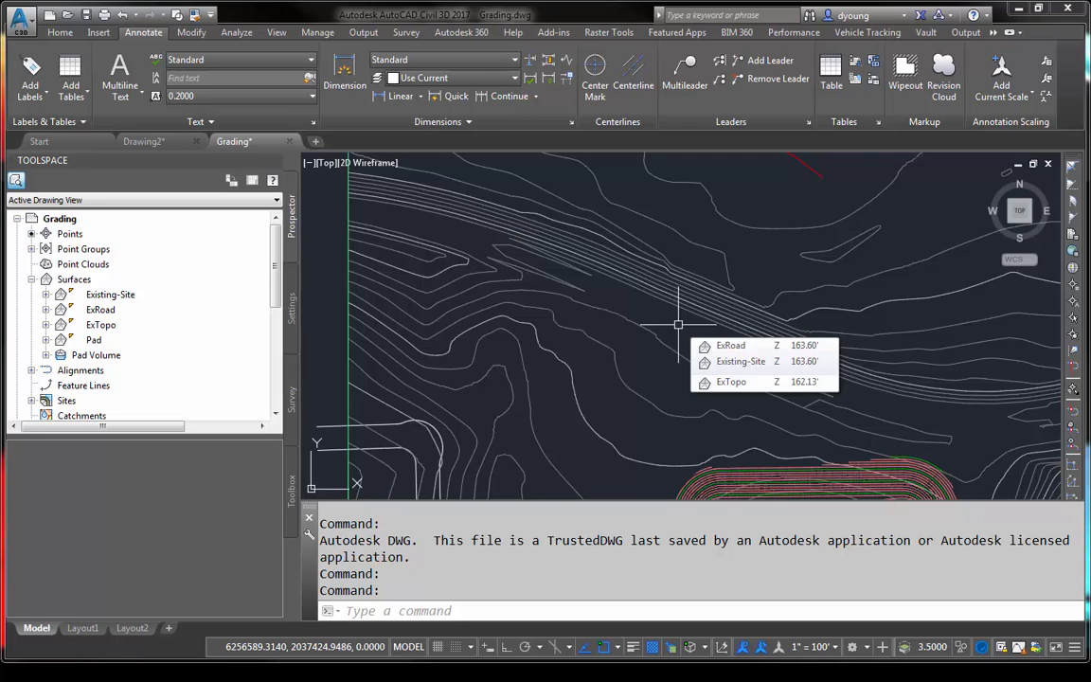
left_click(103, 311)
right_click(102, 311)
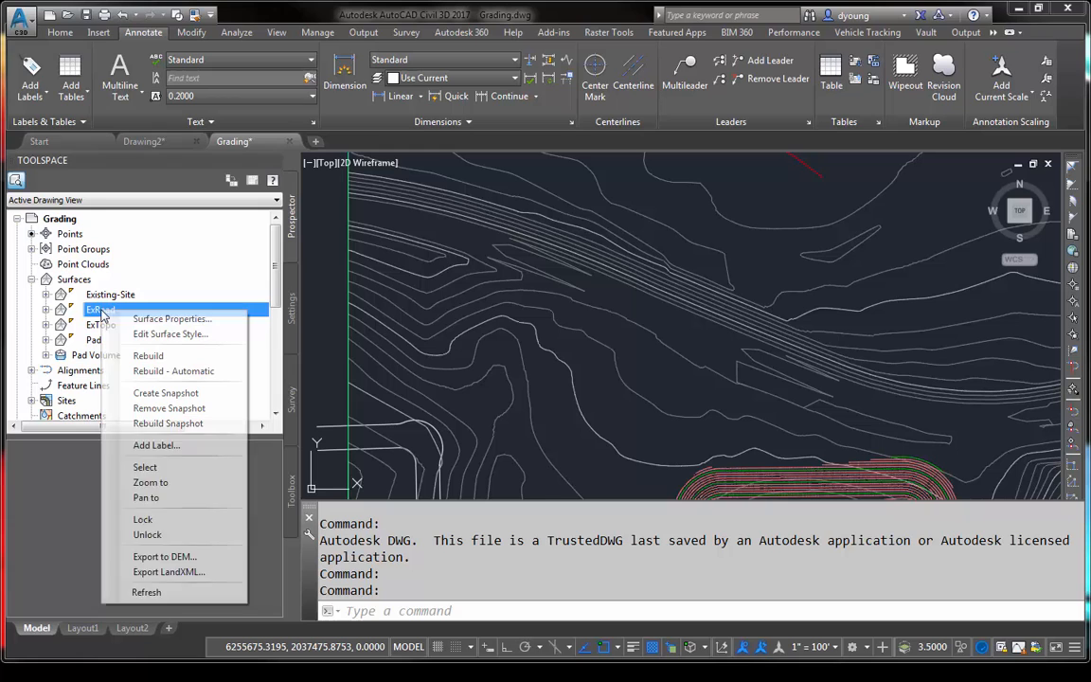
left_click(156, 321)
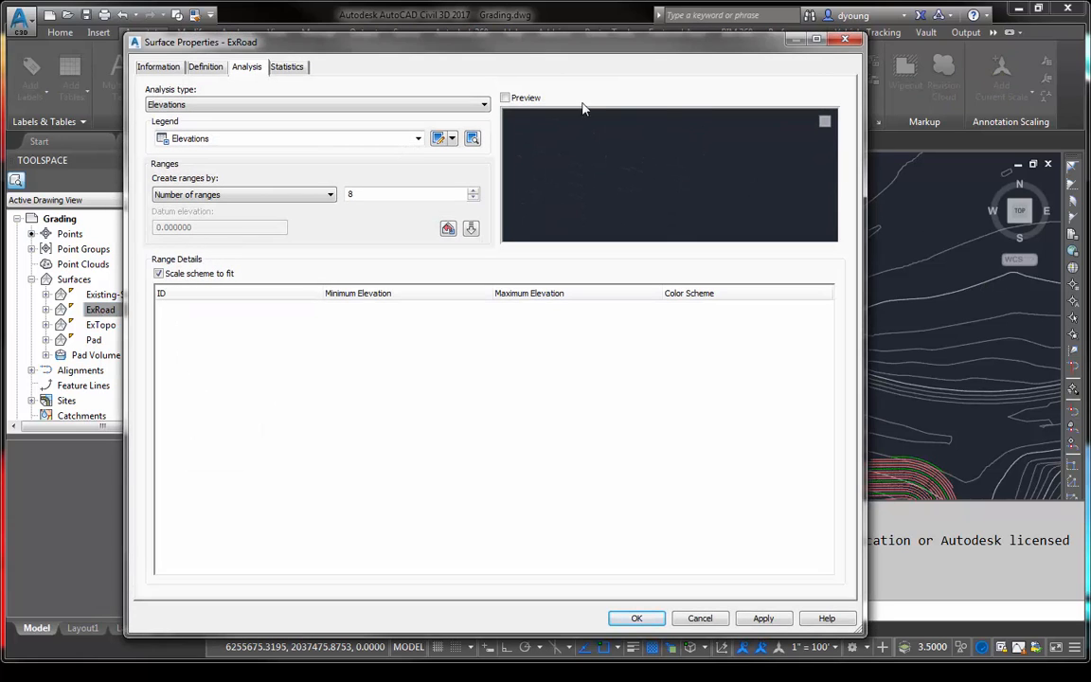
left_click(158, 67)
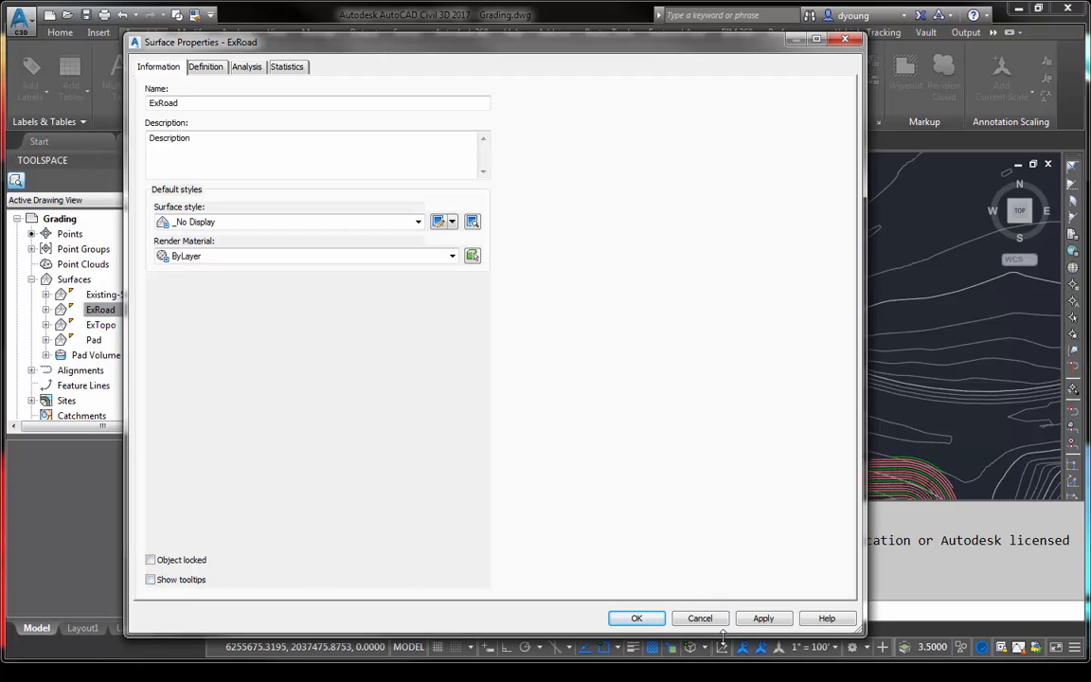
left_click(636, 618)
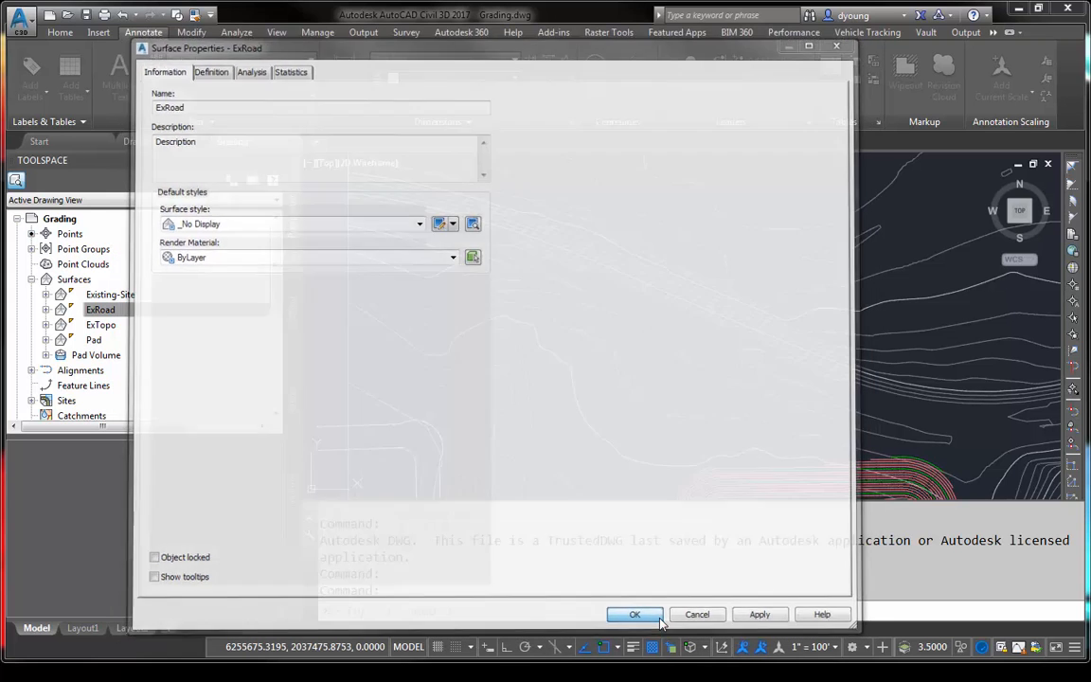
- Turn off Show tooltips in the ExTopo surface's properties
right_click(104, 325)
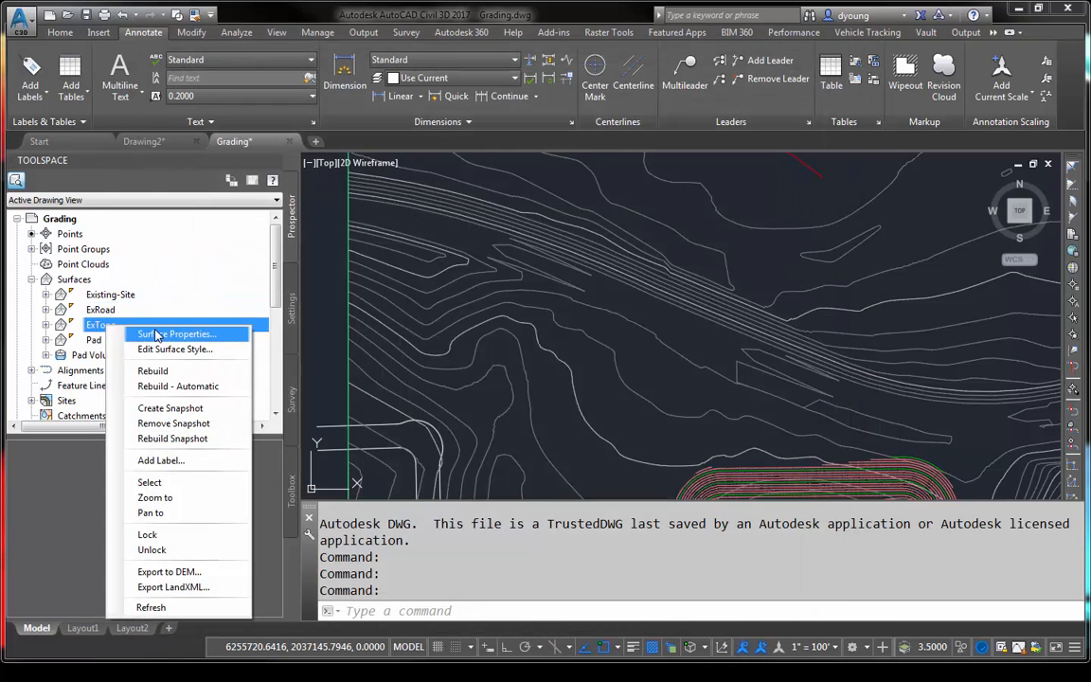
left_click(161, 334)
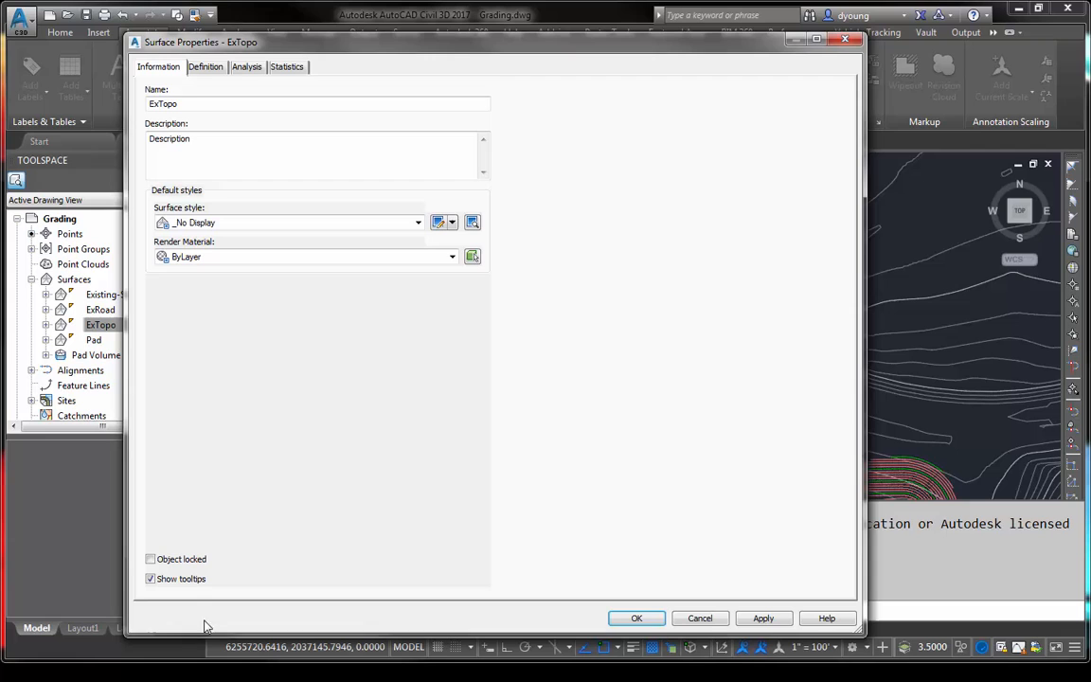
left_click(178, 579)
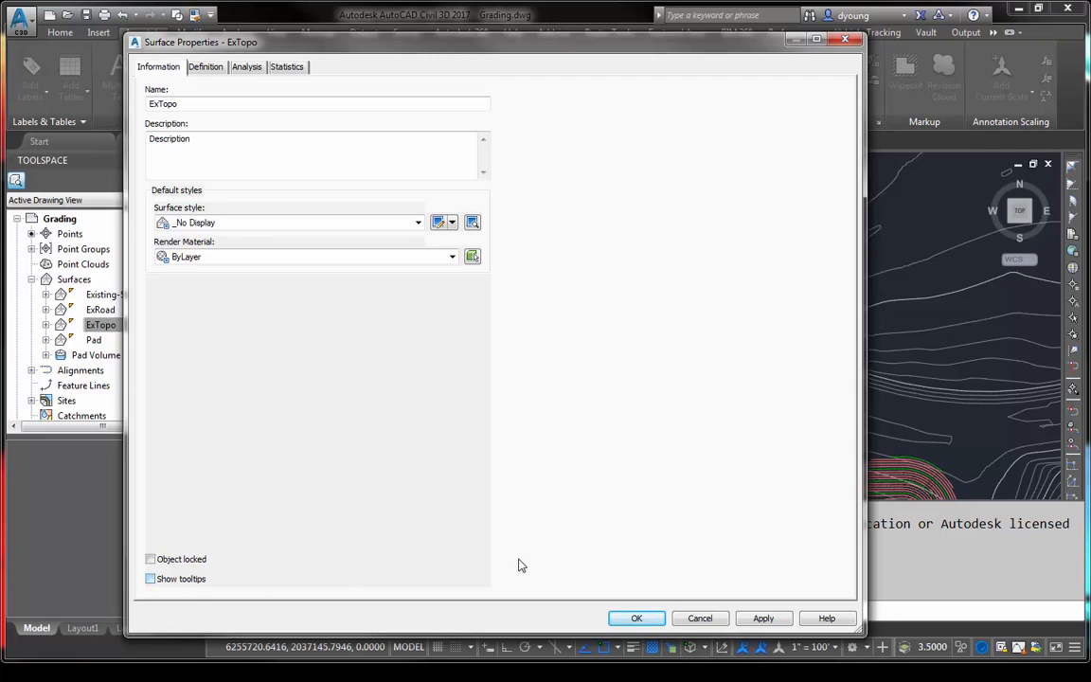
left_click(641, 620)
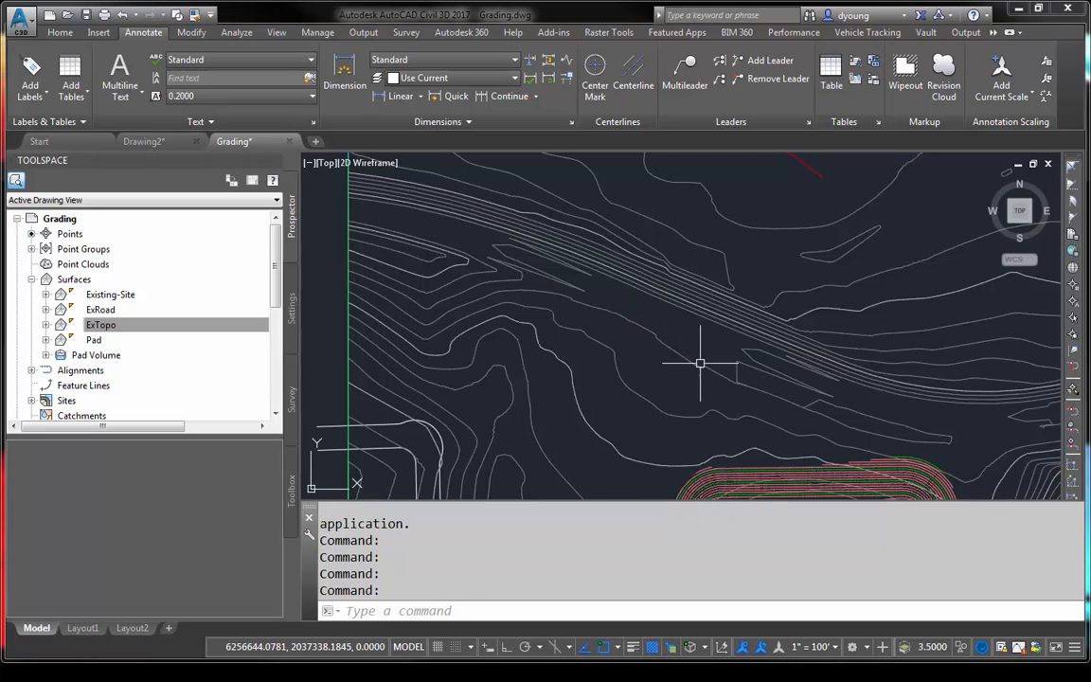
middle_click_drag(701, 363, 542, 79)
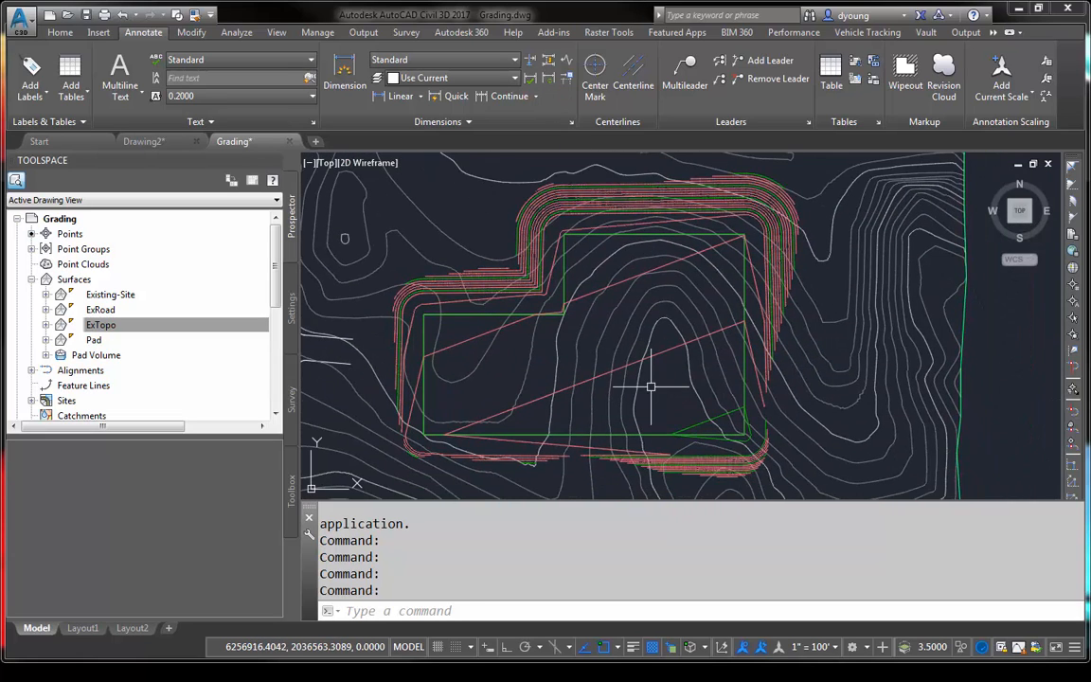
- Check the surface tooltips over the pad, and turn off Show tooltips in the Pad Volume surface's properties
mouse_move(650, 387)
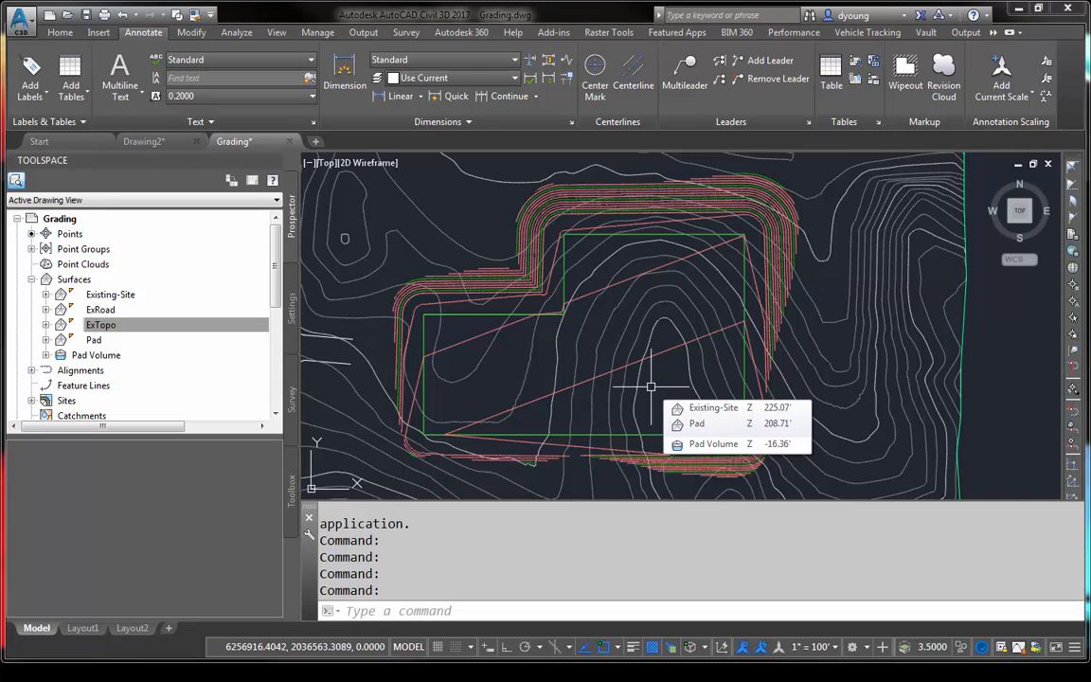
right_click(96, 354)
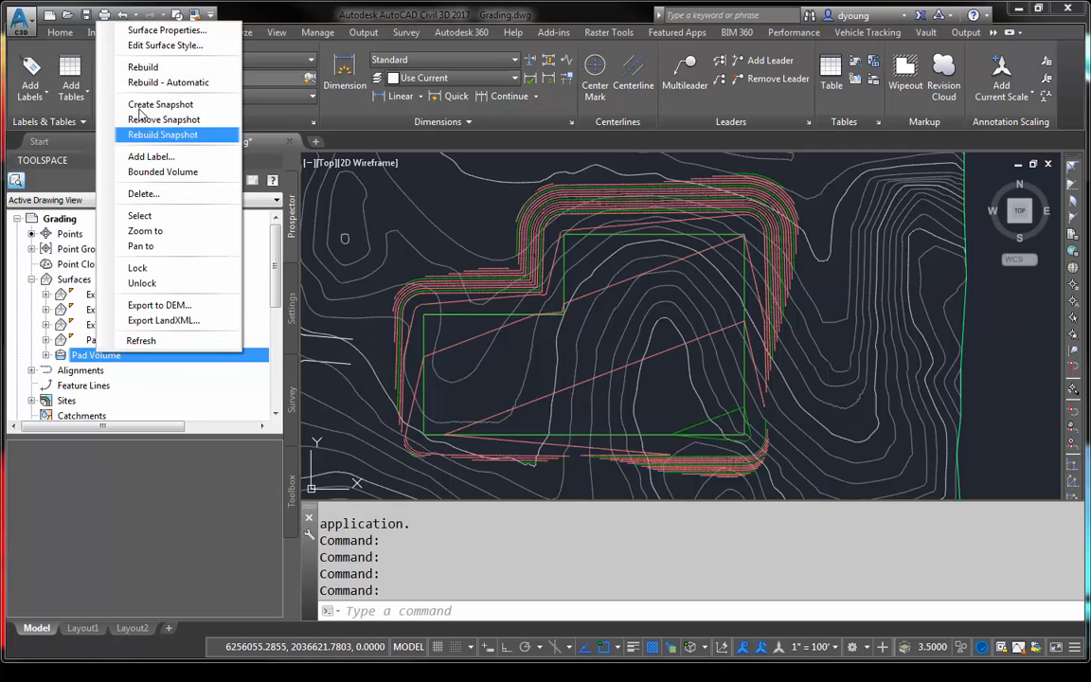
left_click(166, 31)
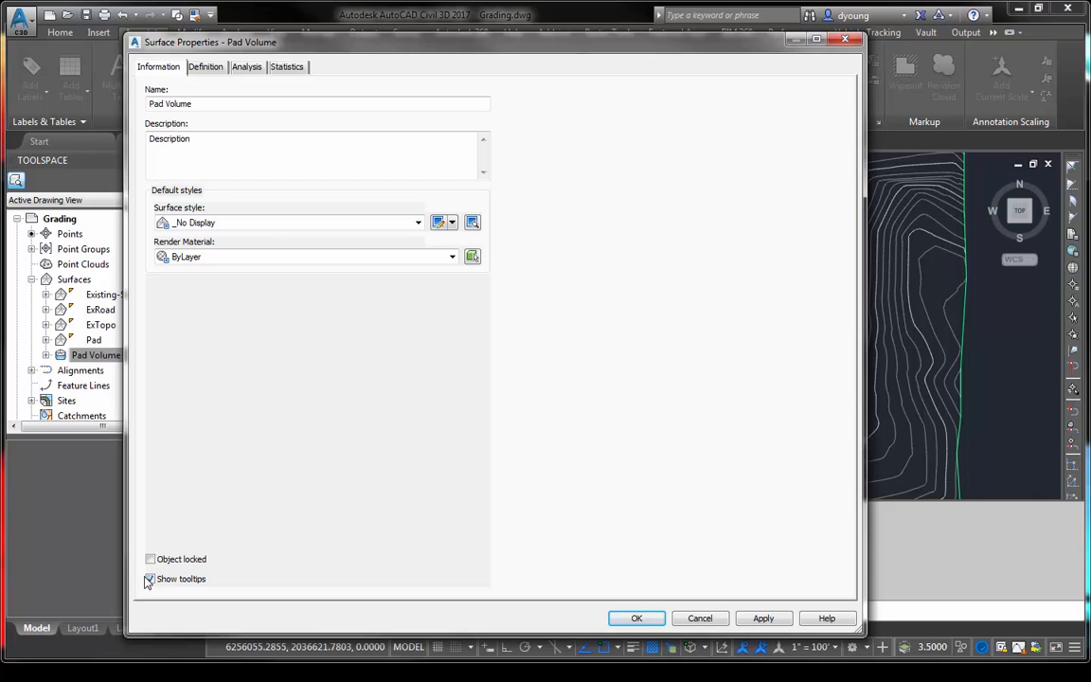
left_click(148, 578)
left_click(636, 617)
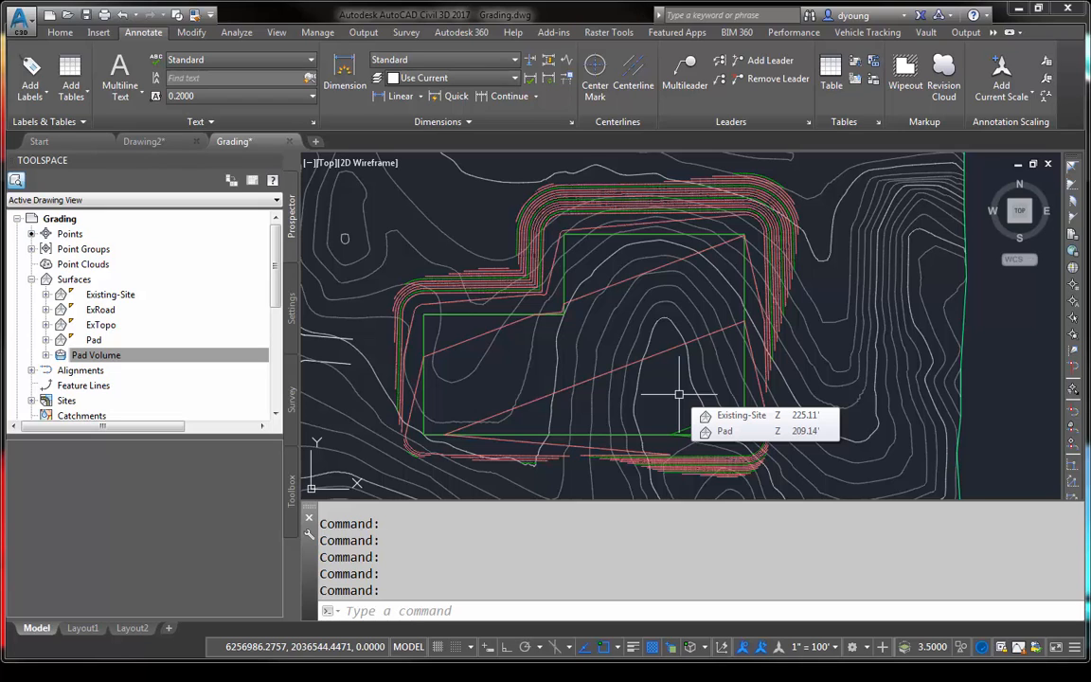
- Draw a rectangle about 908 by 521 feet in the empty area east of the site
scroll(711, 348, "down", 4)
middle_click_drag(915, 358, 775, 364)
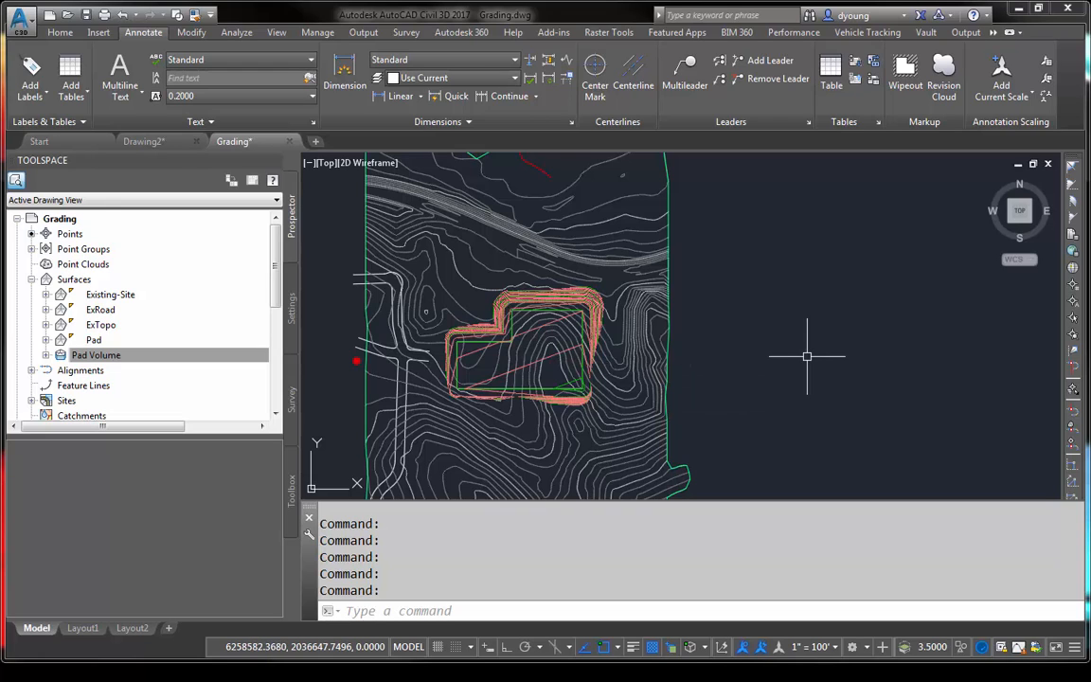
middle_click_drag(865, 358, 464, 360)
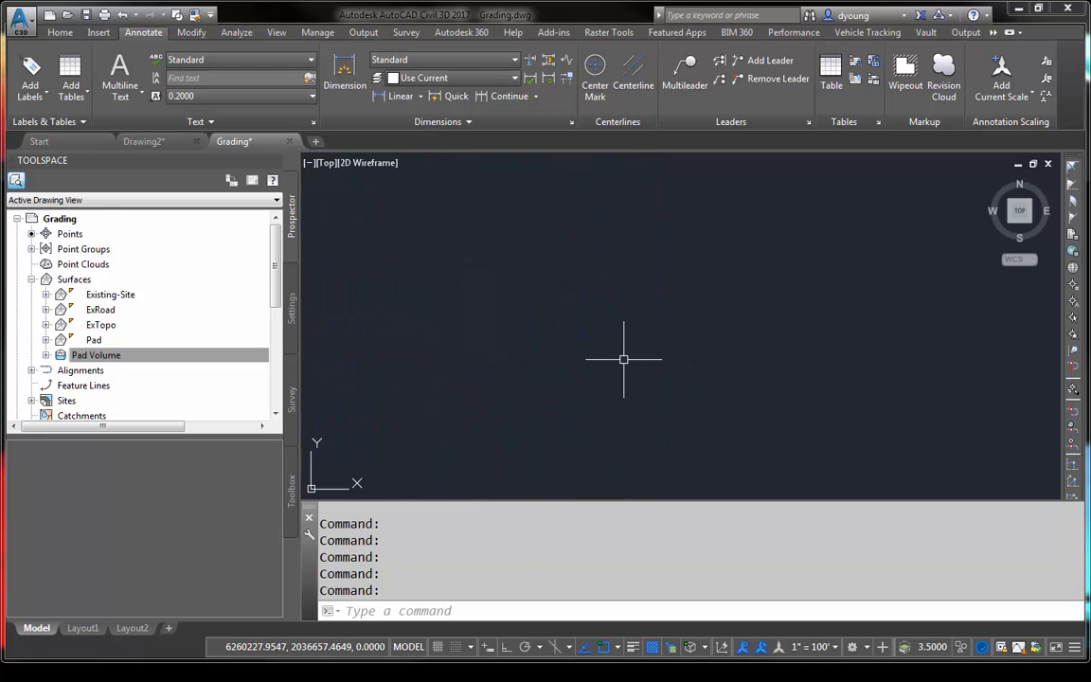
type("rec")
key("Return")
left_click(615, 336)
left_click(758, 416)
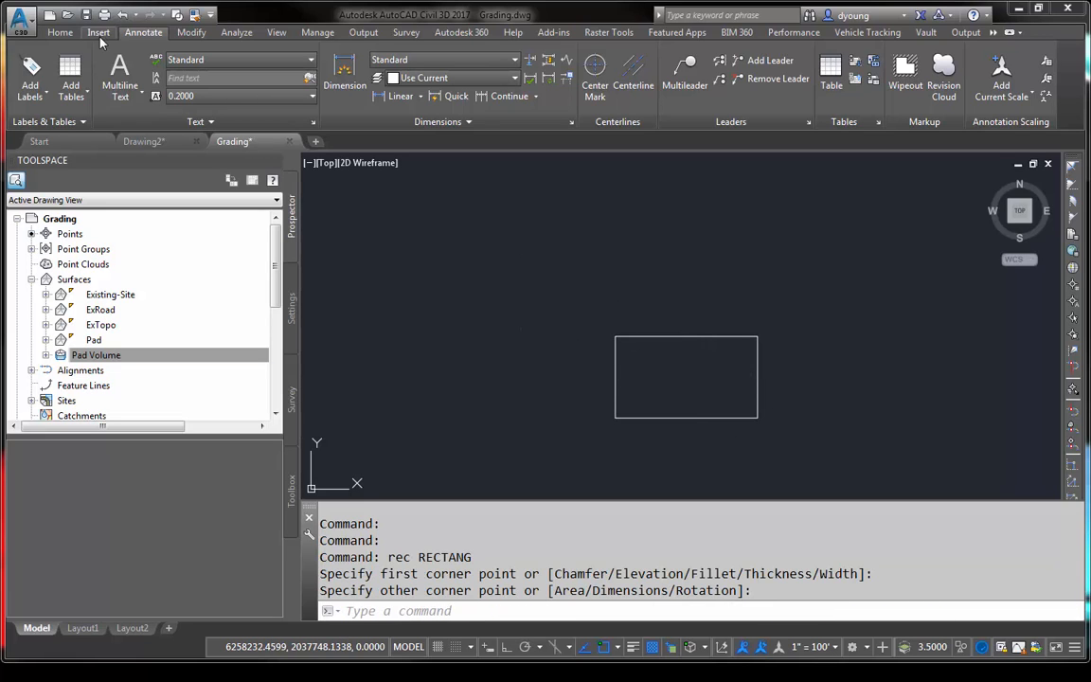
- Create a feature line from the rectangle in the Pad site on layer C-TOPO-FEAT, without erasing the original or assigning elevations
left_click(60, 32)
left_click(229, 73)
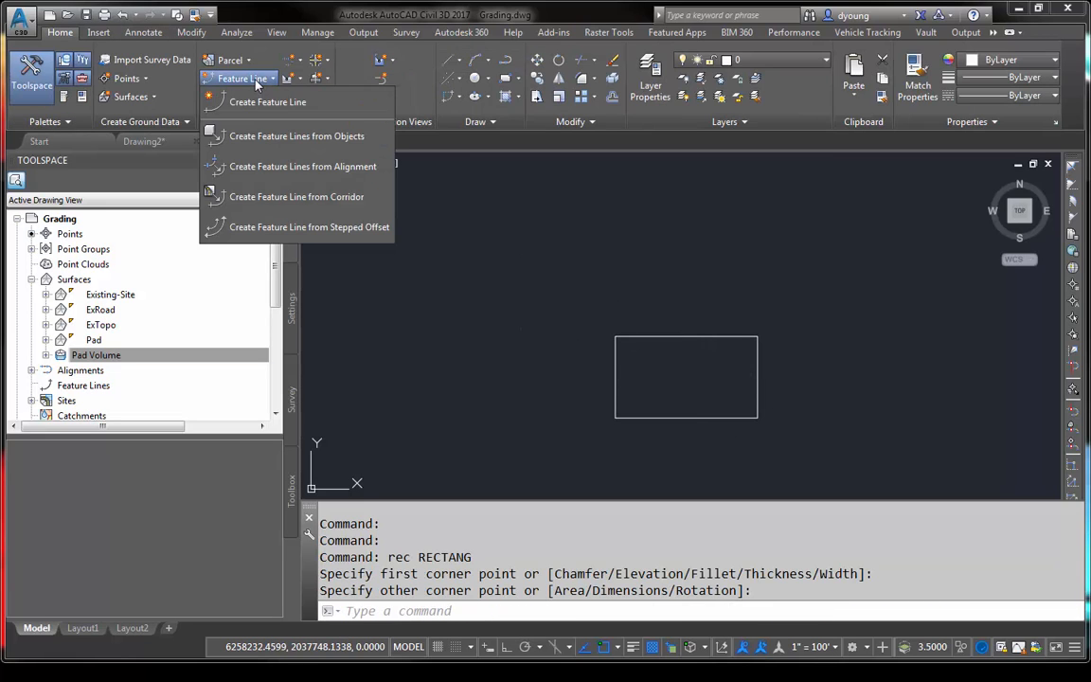
left_click(275, 166)
left_click(647, 361)
left_click(575, 356)
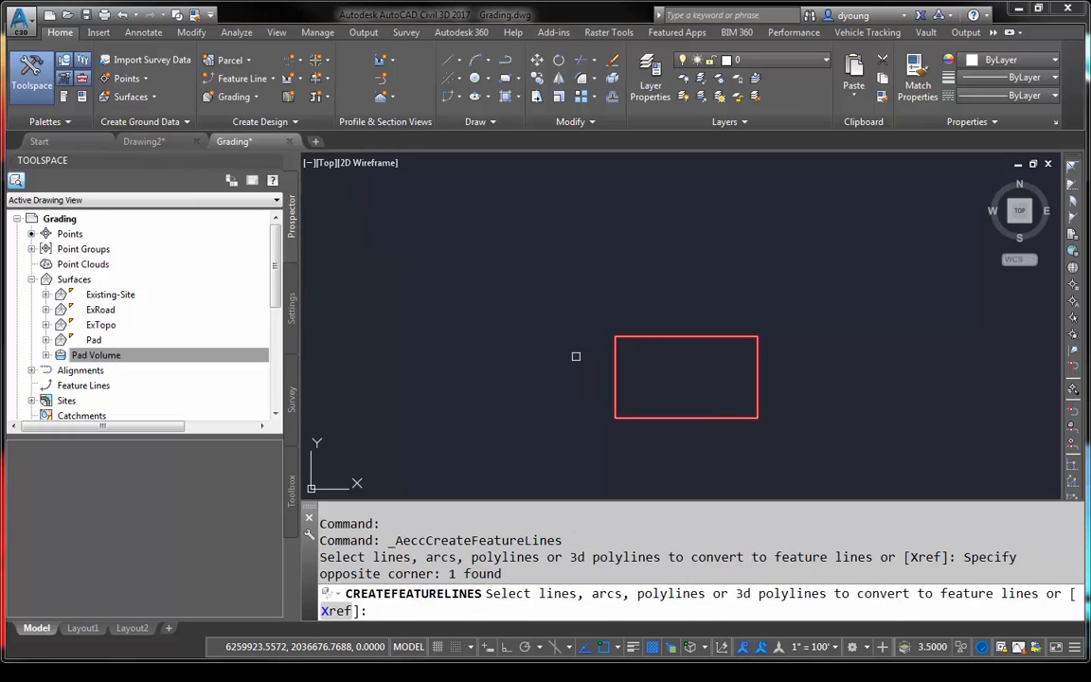
key("Return")
left_click(559, 496)
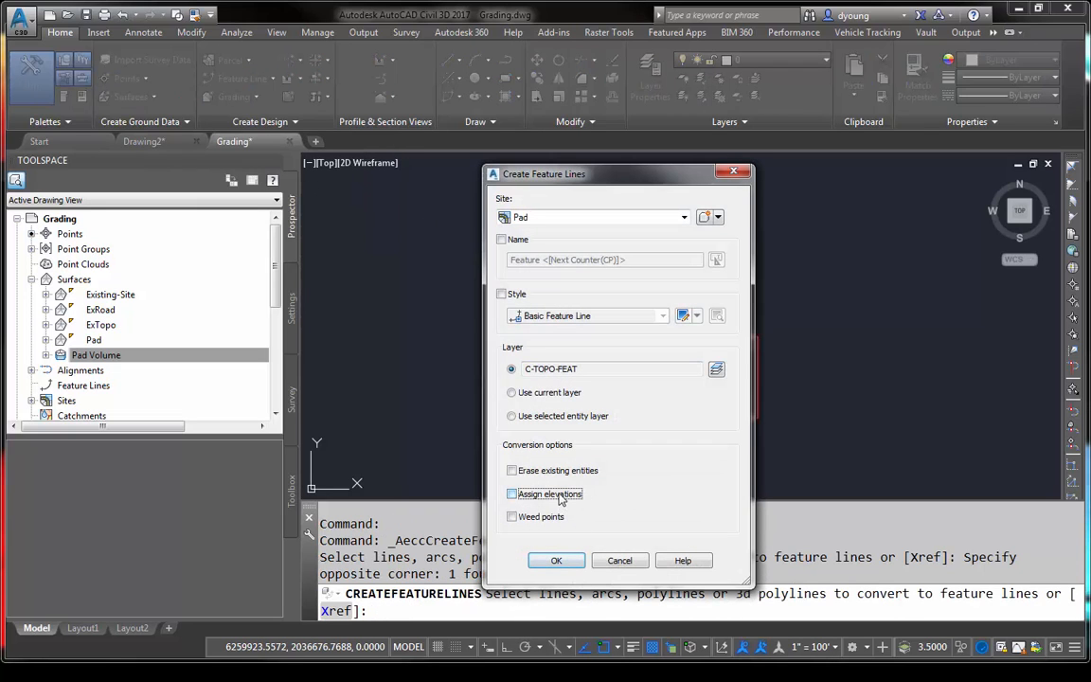
left_click(560, 562)
- Examine the rectangular feature line's station elevations in the Elevation Editor
left_click(665, 382)
left_click(627, 311)
right_click(627, 312)
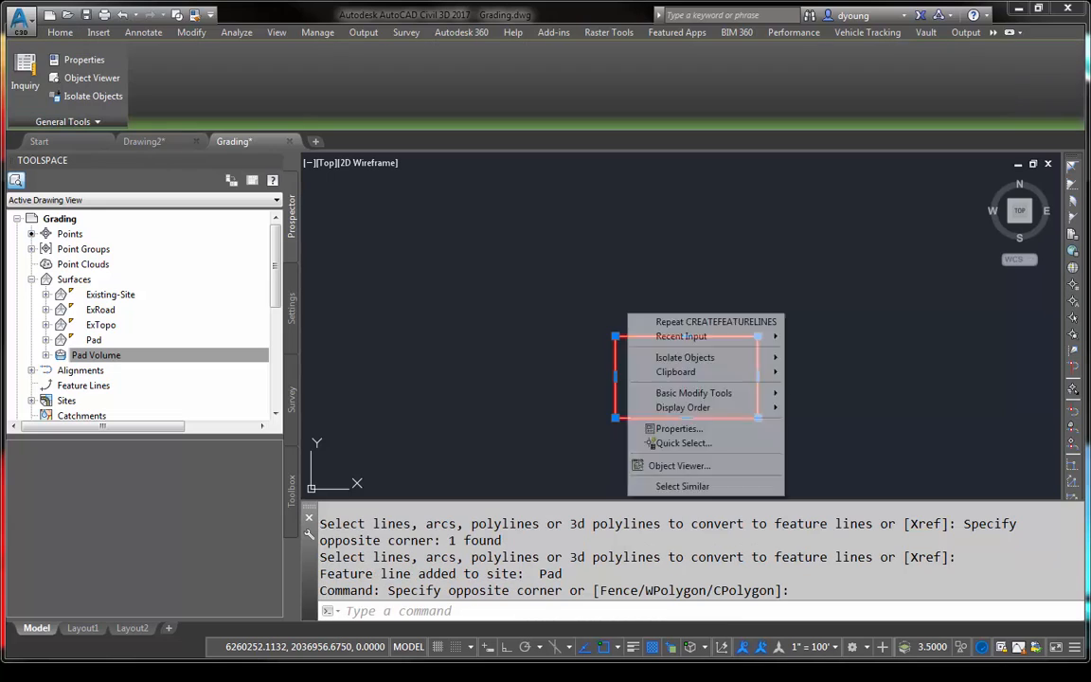
key("Escape")
key("Escape")
key("Escape")
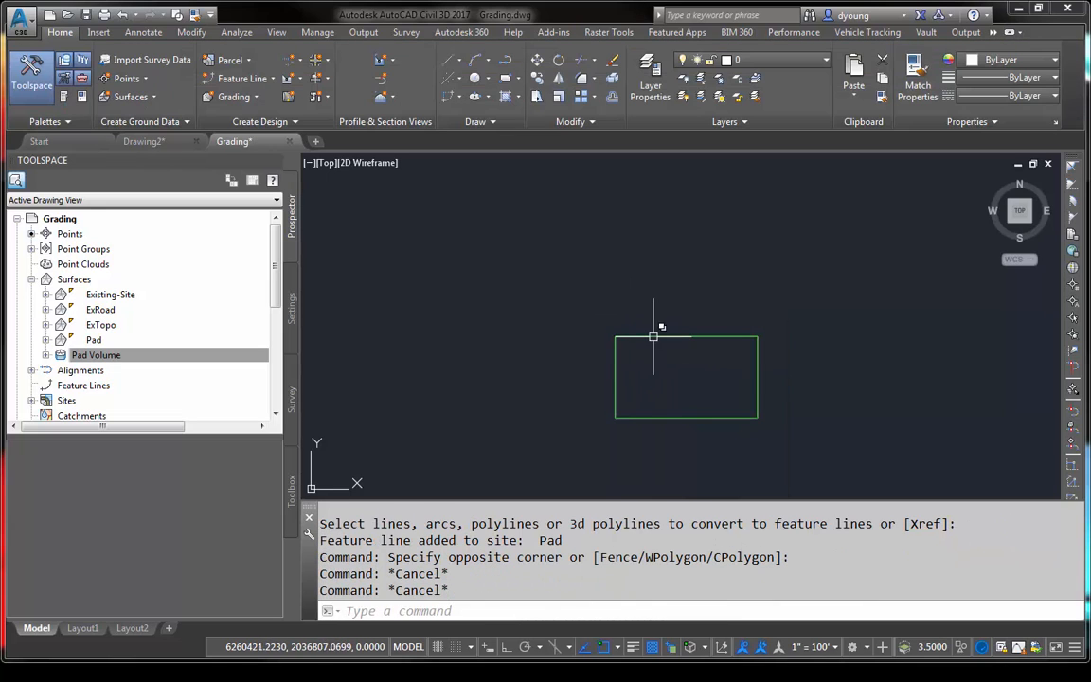
left_click(653, 332)
right_click(653, 310)
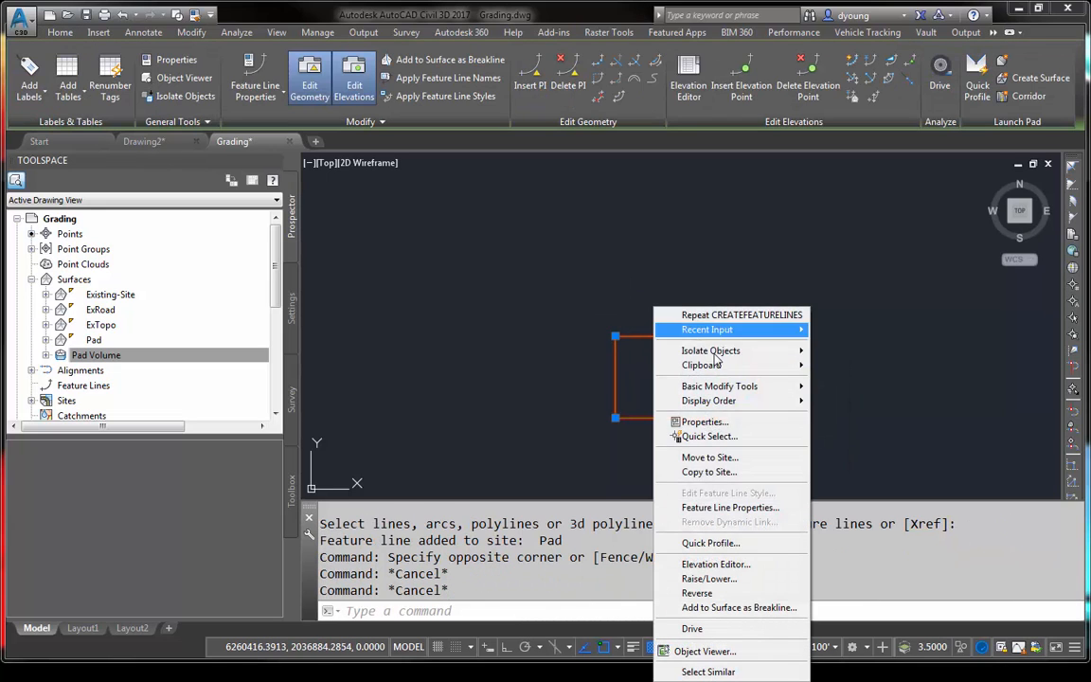
left_click(716, 564)
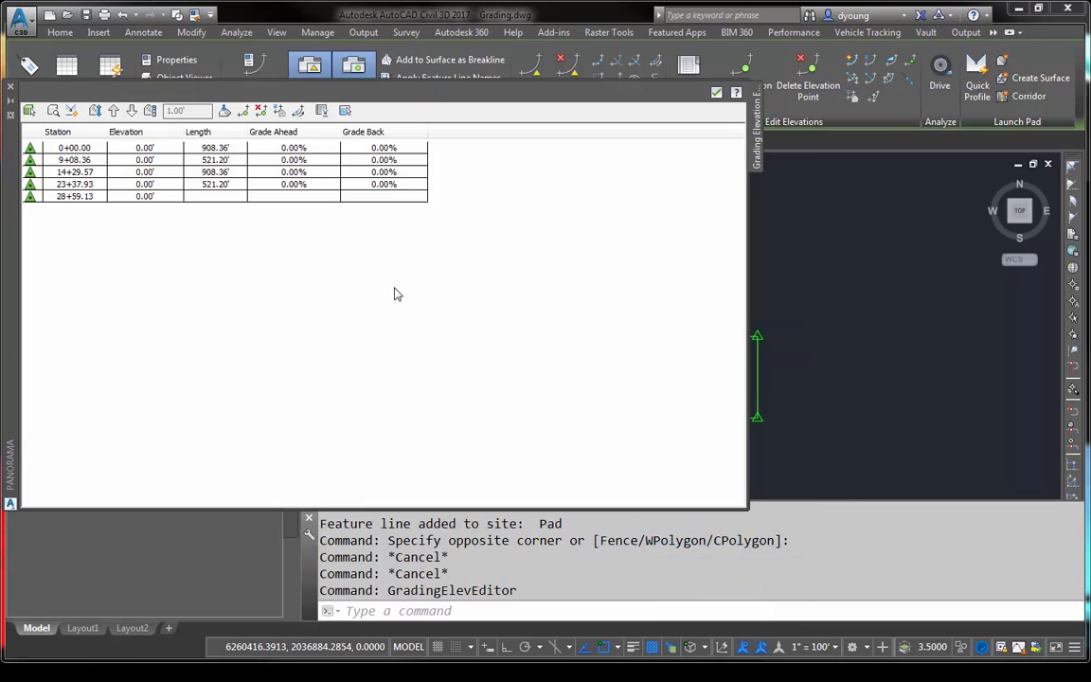
left_click(147, 150)
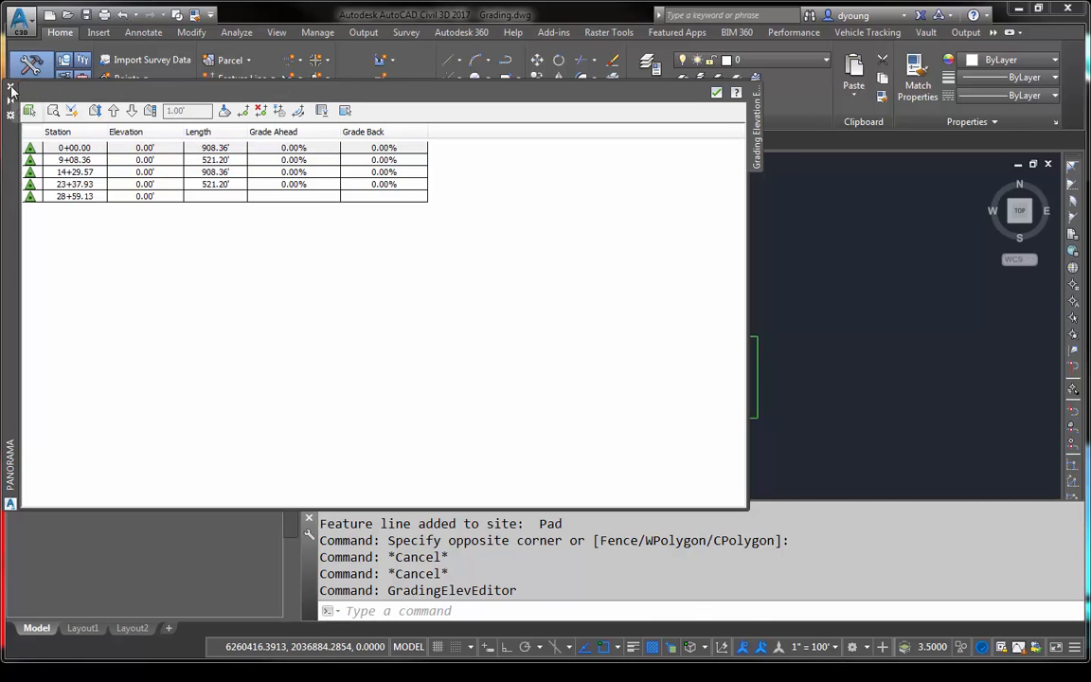
left_click(10, 89)
- Erase the rectangle together with the feature line on top of it
left_click(712, 324)
left_click(662, 342)
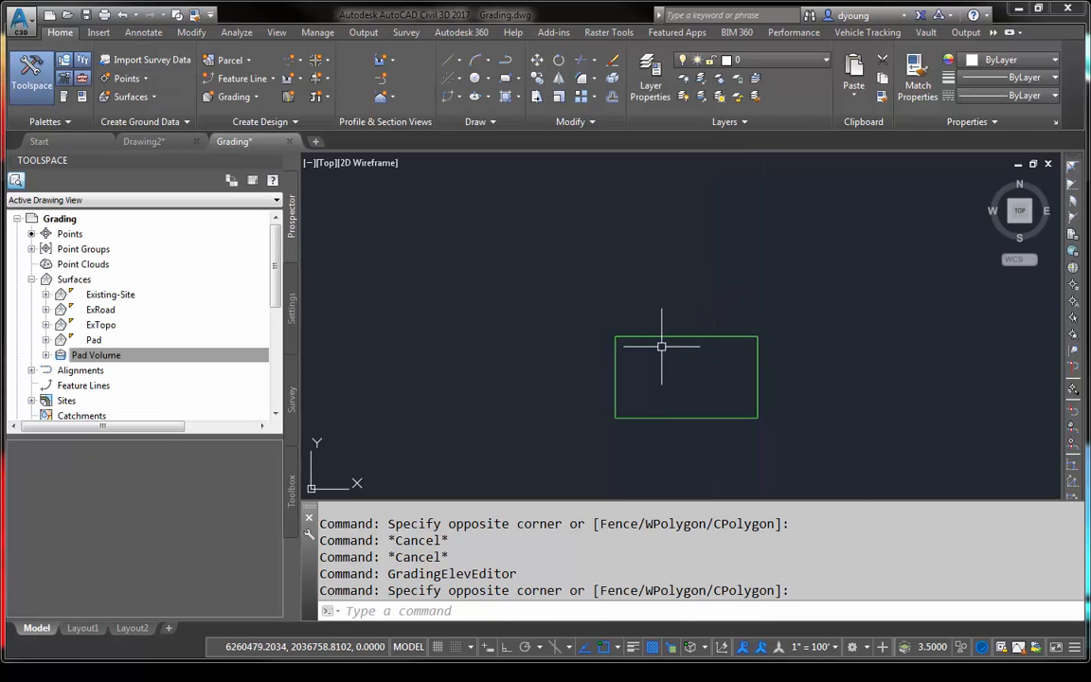
left_click(613, 293)
type("e")
key("Return")
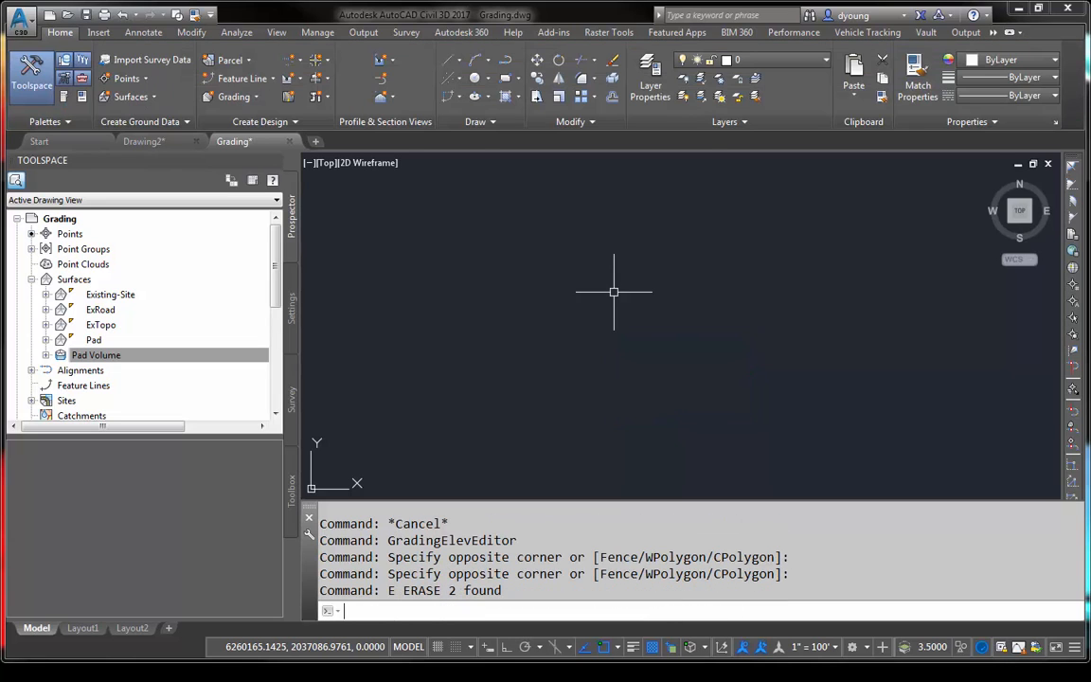
- Draw the straight, stepped segments of an irregular building-like polyline in the empty area, with Ortho on
type("pl")
key("Return")
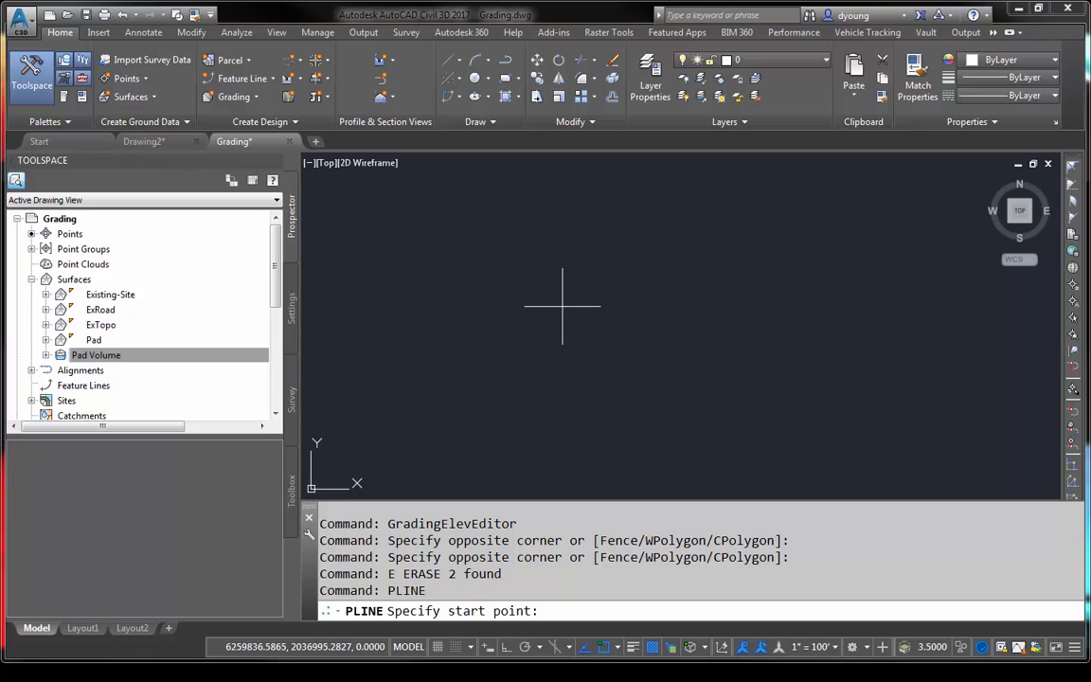
left_click(533, 305)
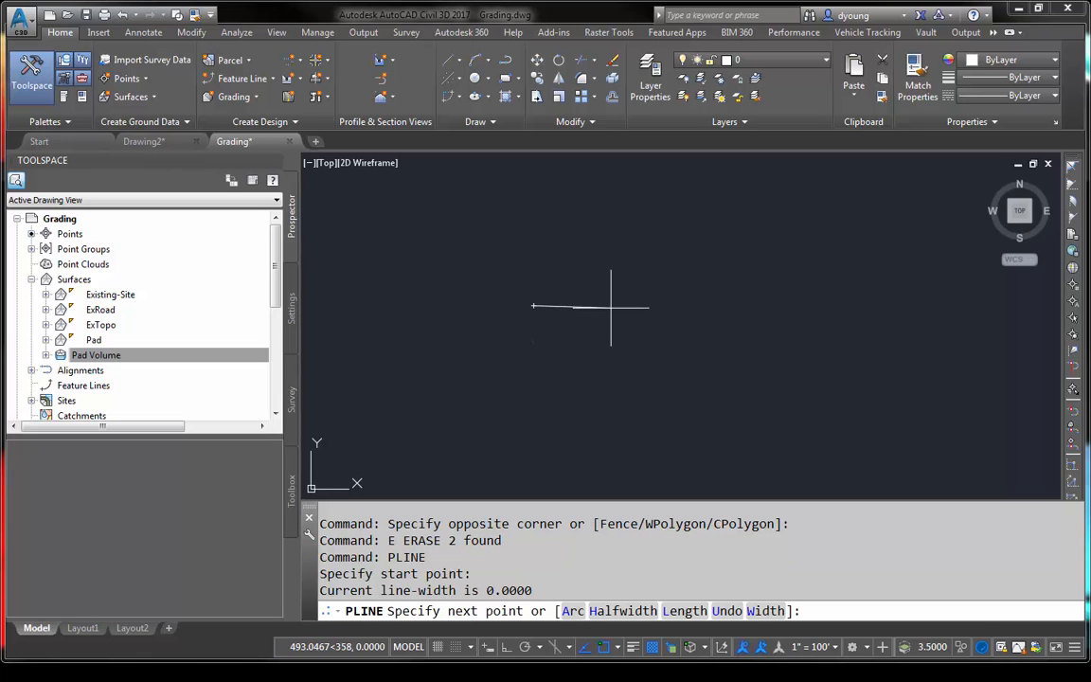
key("F8")
left_click(588, 306)
left_click(587, 288)
left_click(610, 288)
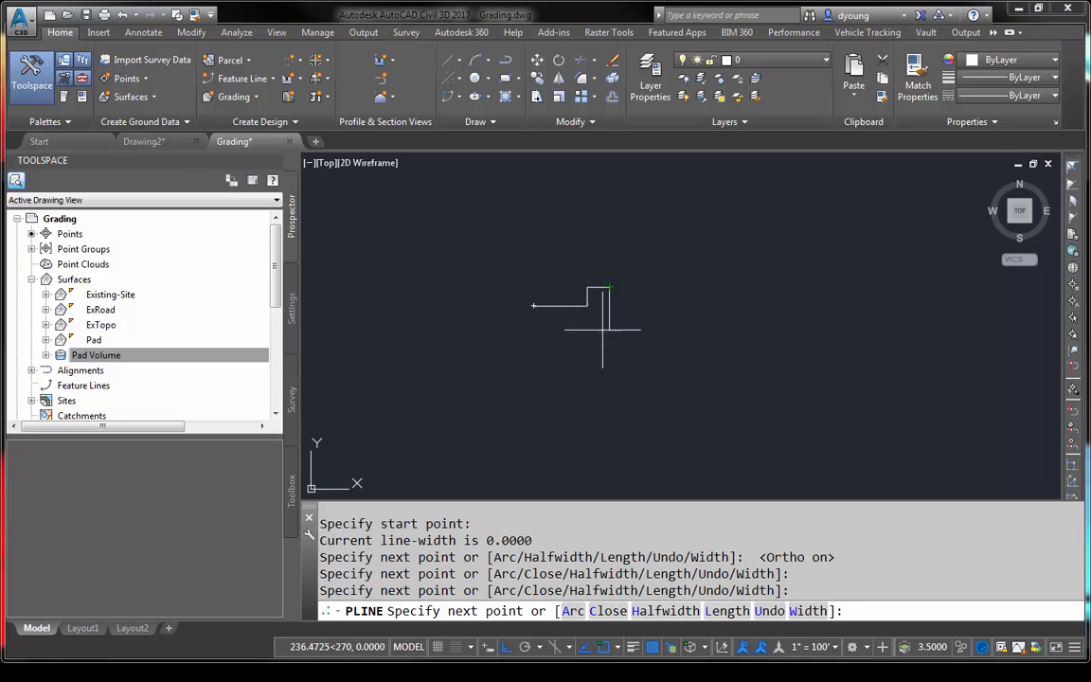
left_click(610, 349)
left_click(580, 350)
left_click(580, 399)
left_click(559, 399)
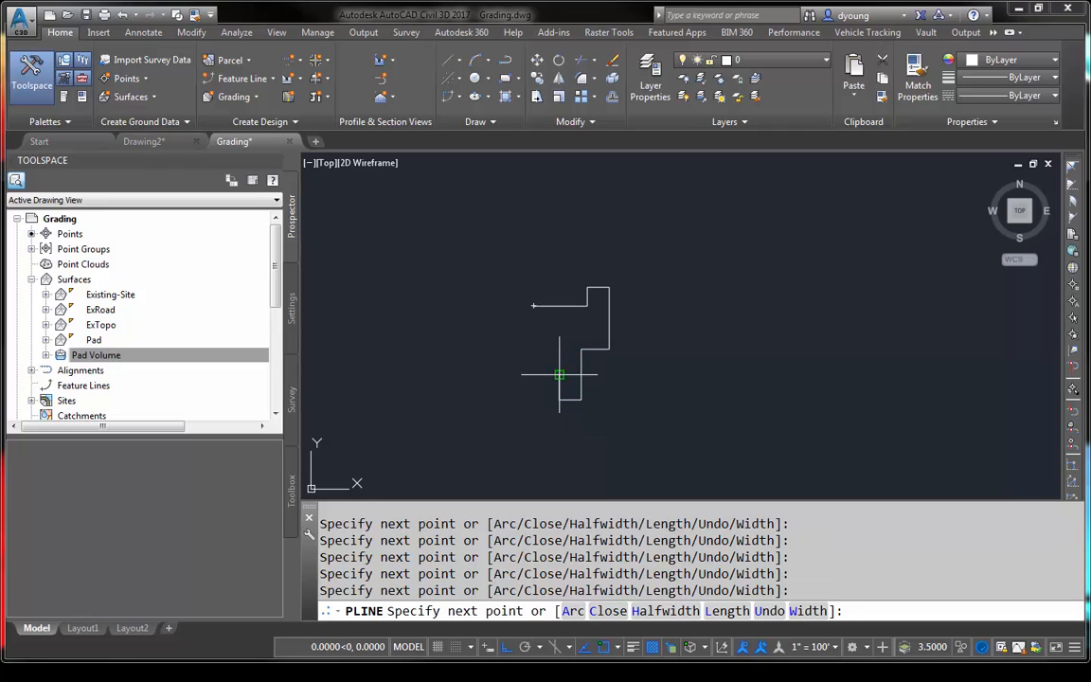
left_click(559, 375)
left_click(522, 374)
left_click(523, 353)
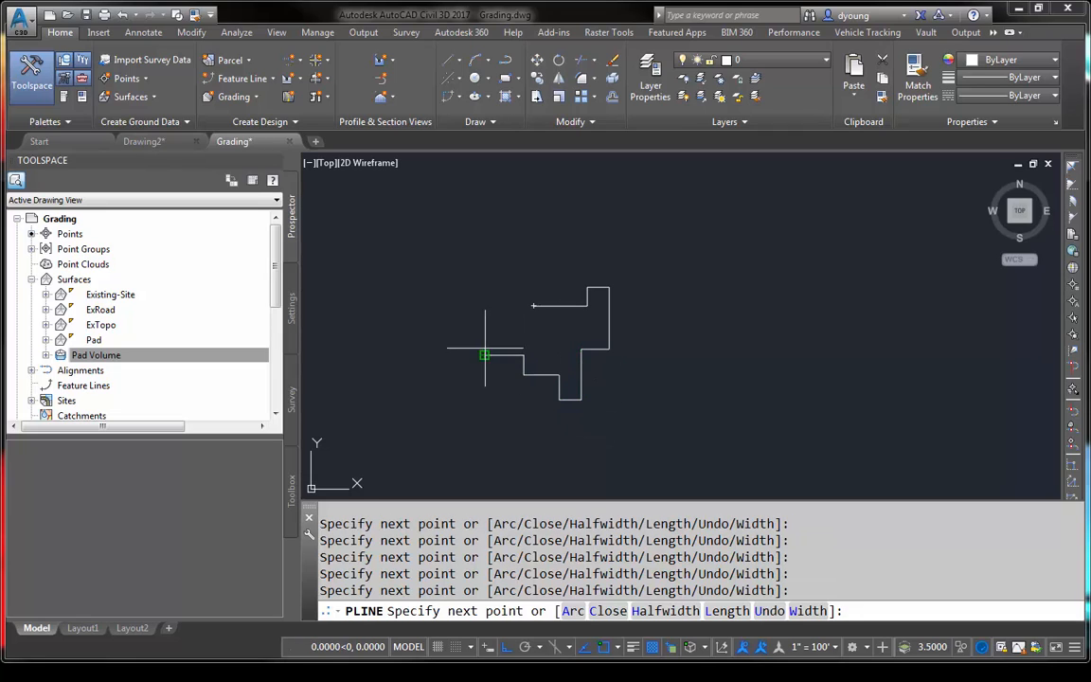
left_click(484, 355)
left_click(484, 342)
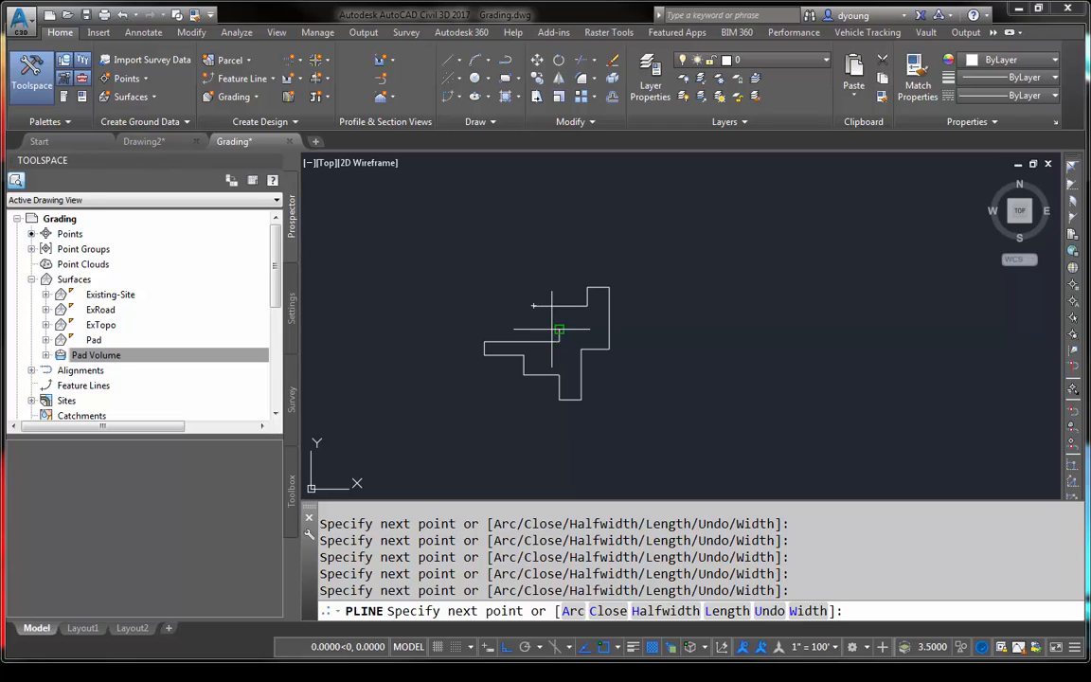
left_click(552, 328)
- Complete the stepped polyline with an arc segment back to its start point, and close it
type("a")
key("Return")
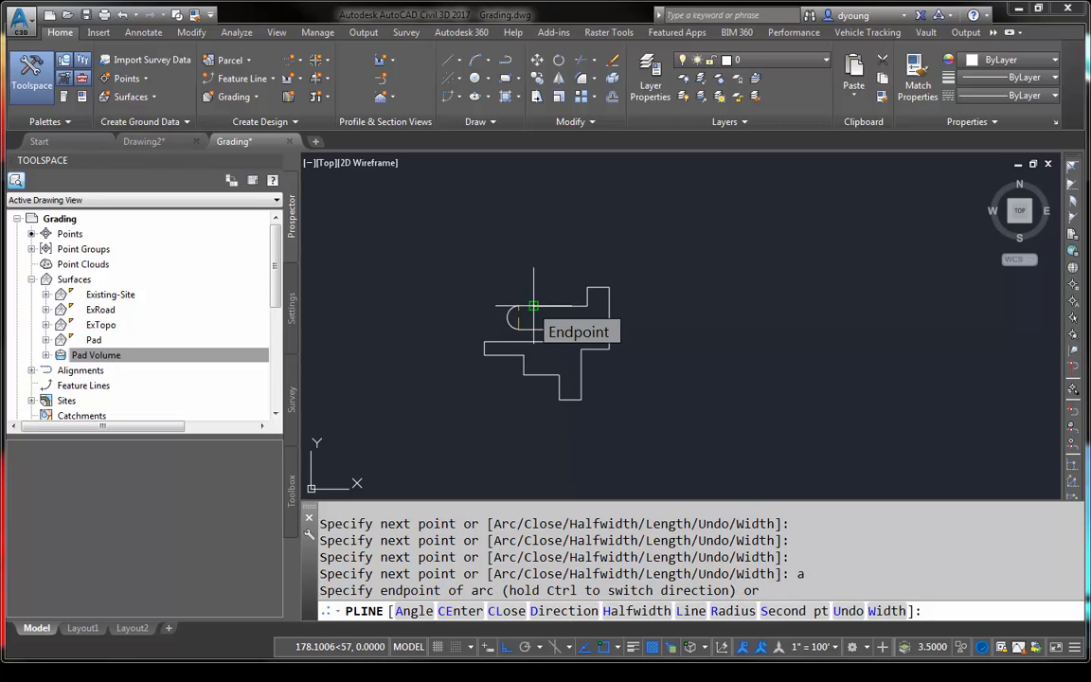
left_click(534, 306)
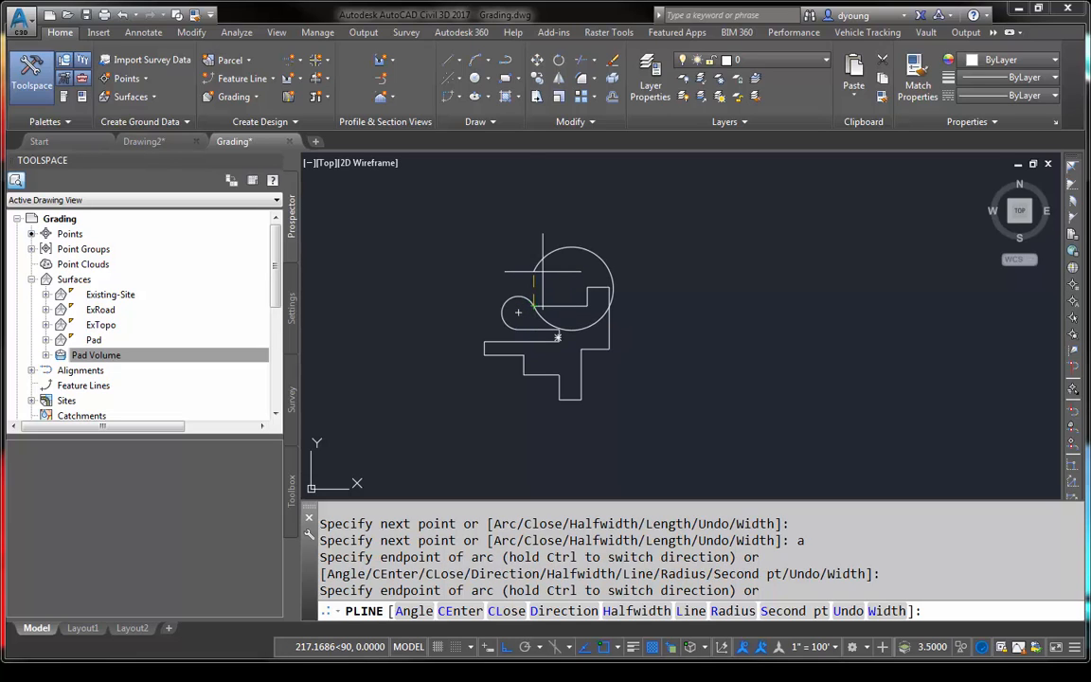
type("cl")
key("Return")
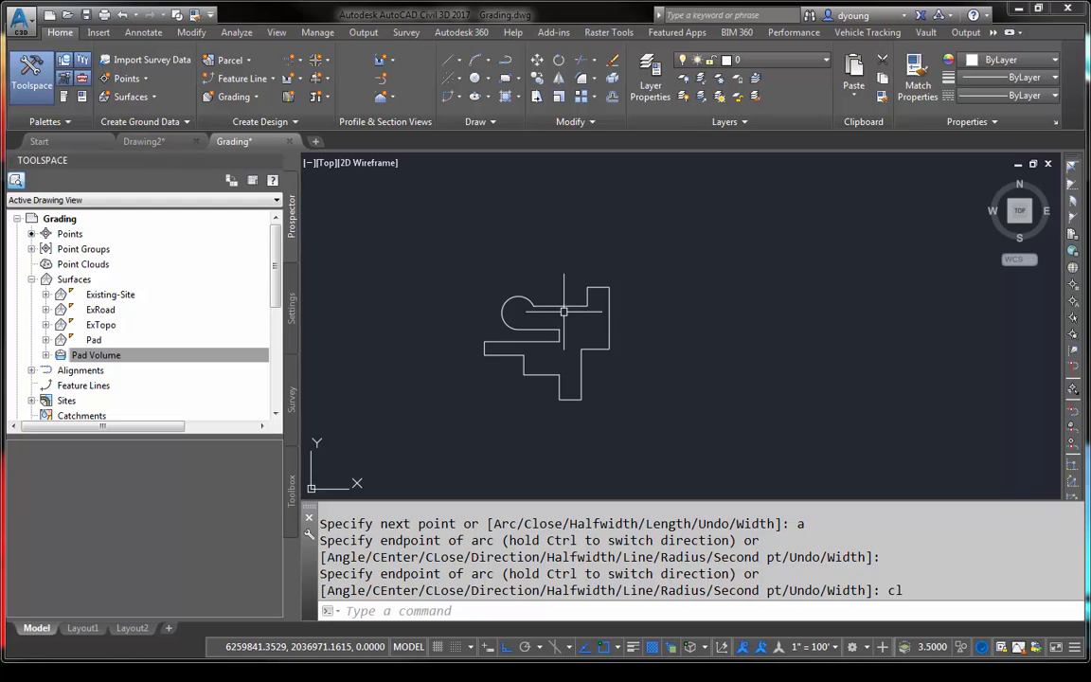
- Draw a diagonal line across the closed polyline from southwest to northeast, extending past both sides, with Ortho off
scroll(561, 341, "up", 4)
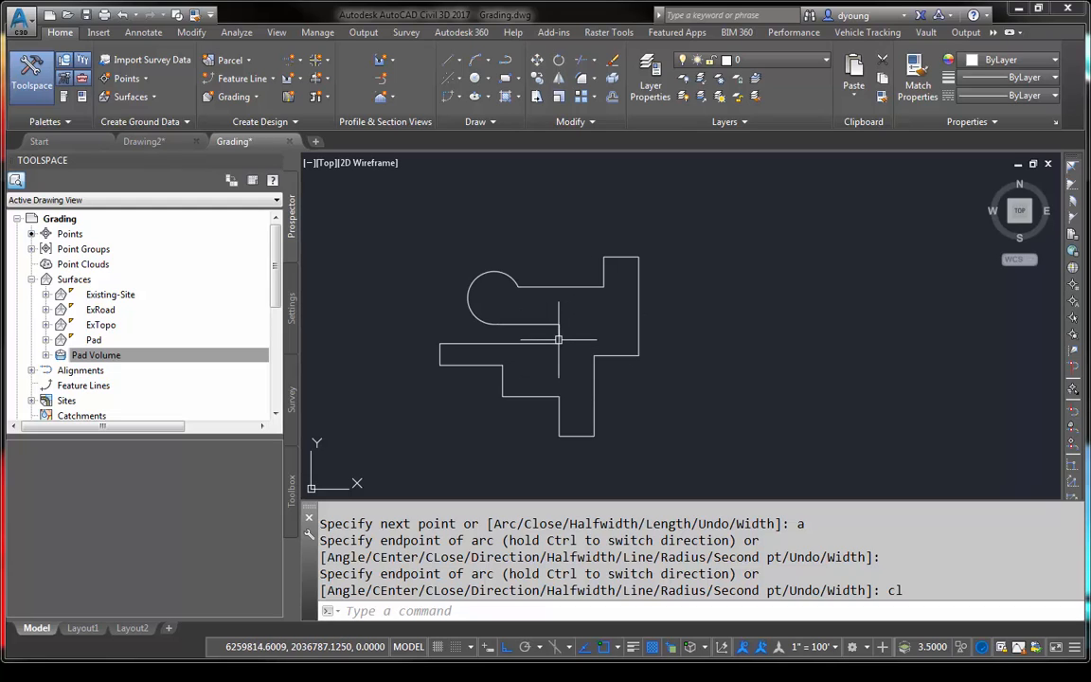
middle_click_drag(638, 314, 691, 304)
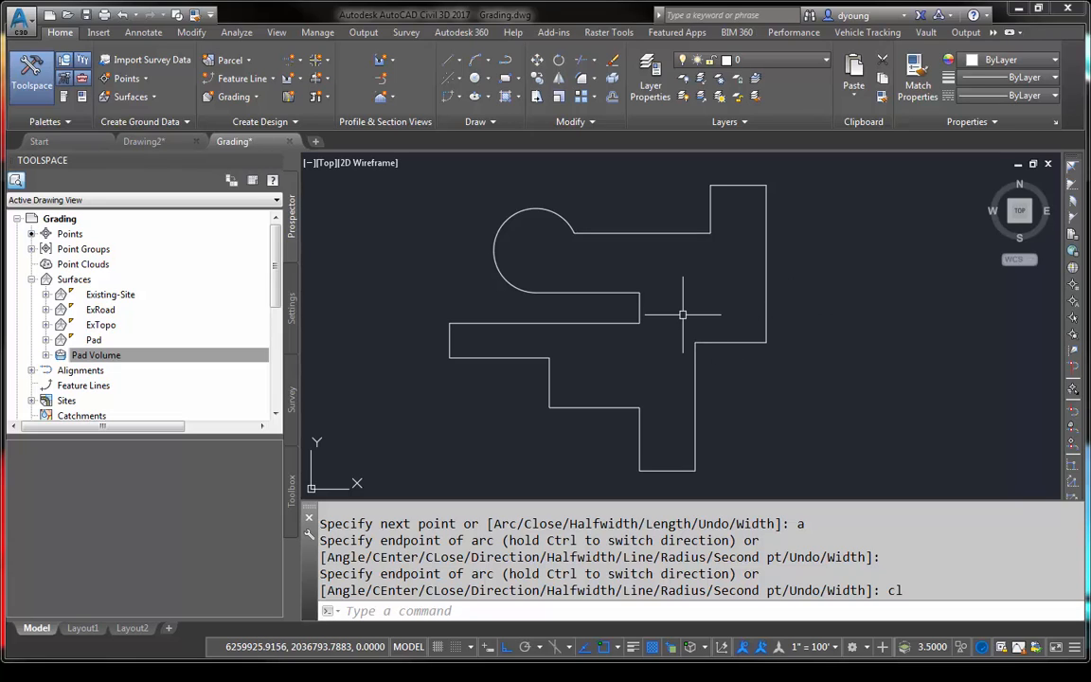
type("l")
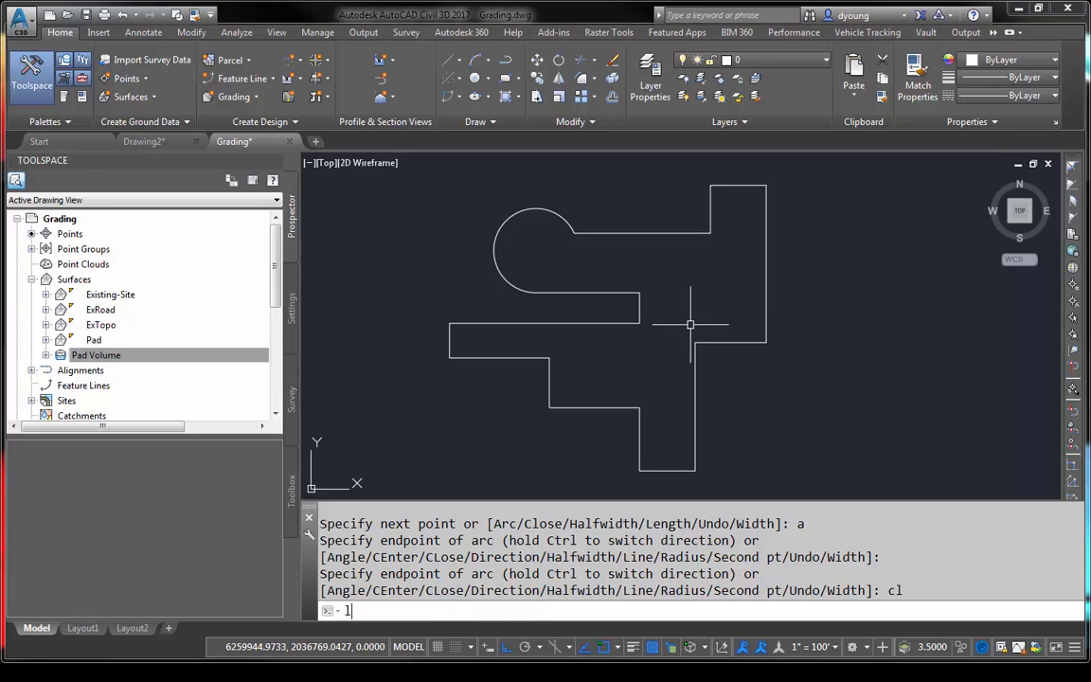
key("Return")
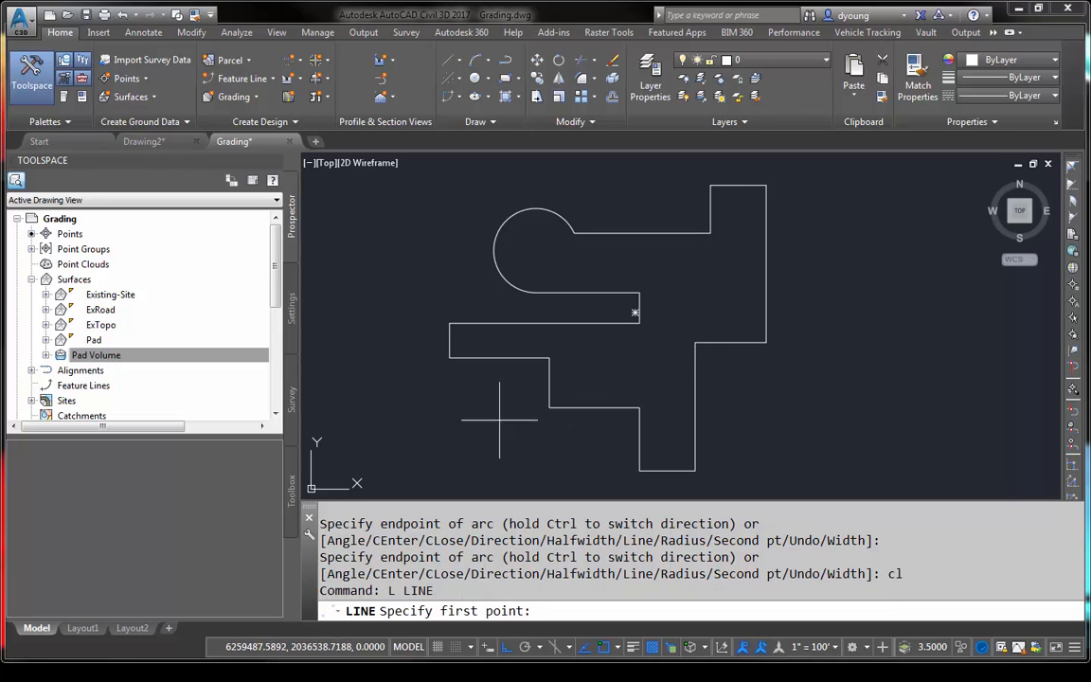
left_click(398, 455)
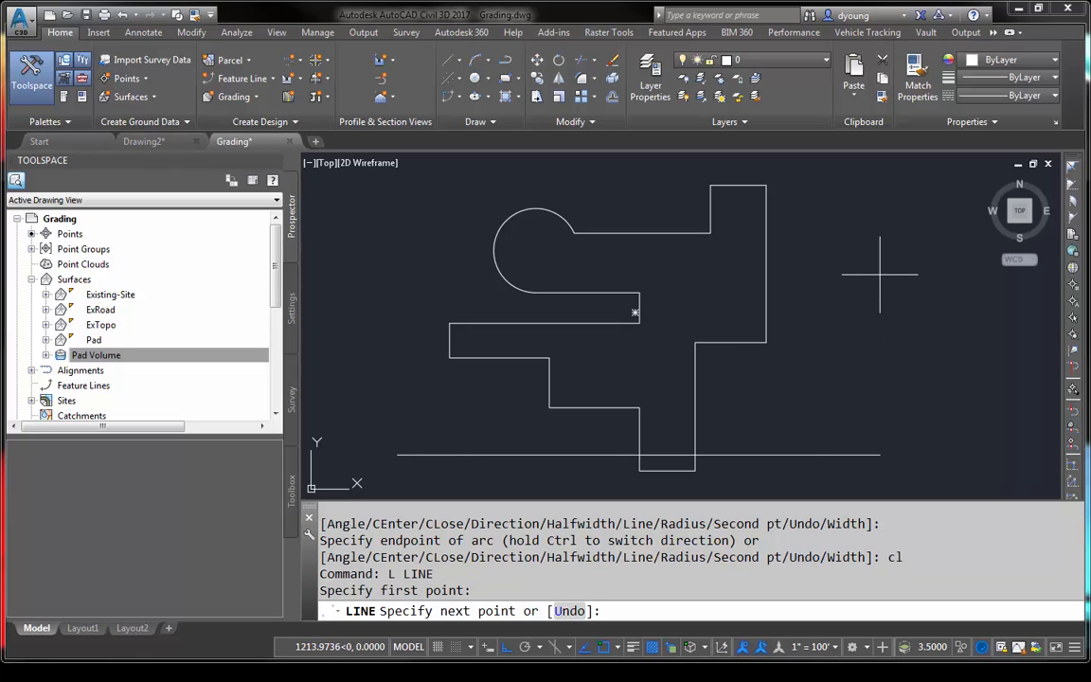
key("F8")
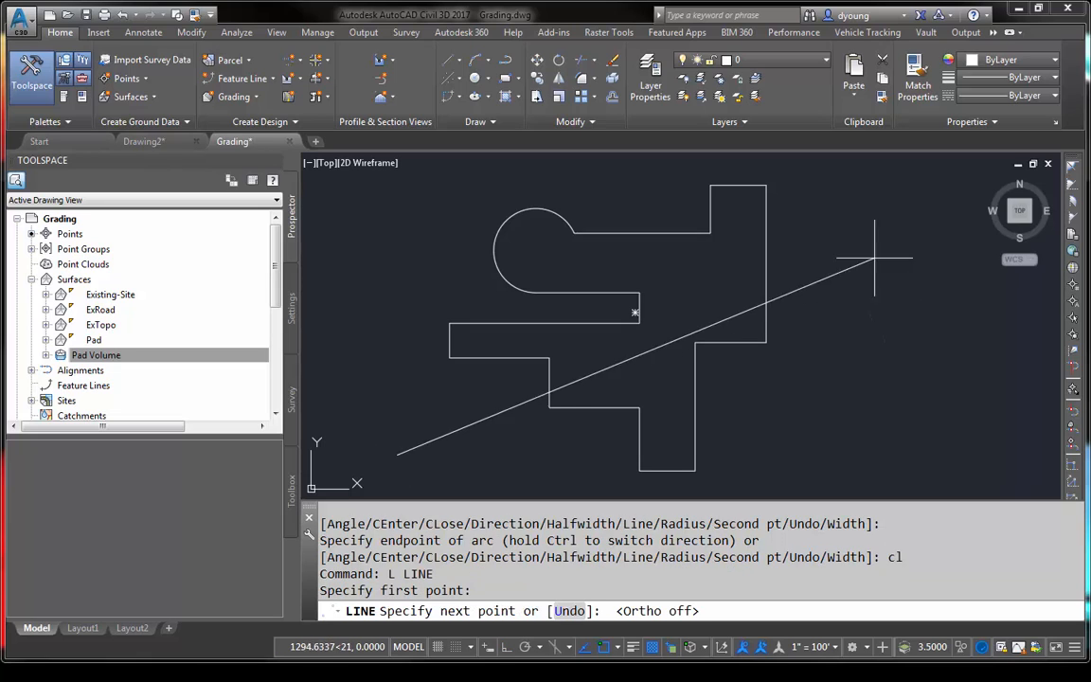
middle_click_drag(877, 166, 872, 225)
left_click(877, 187)
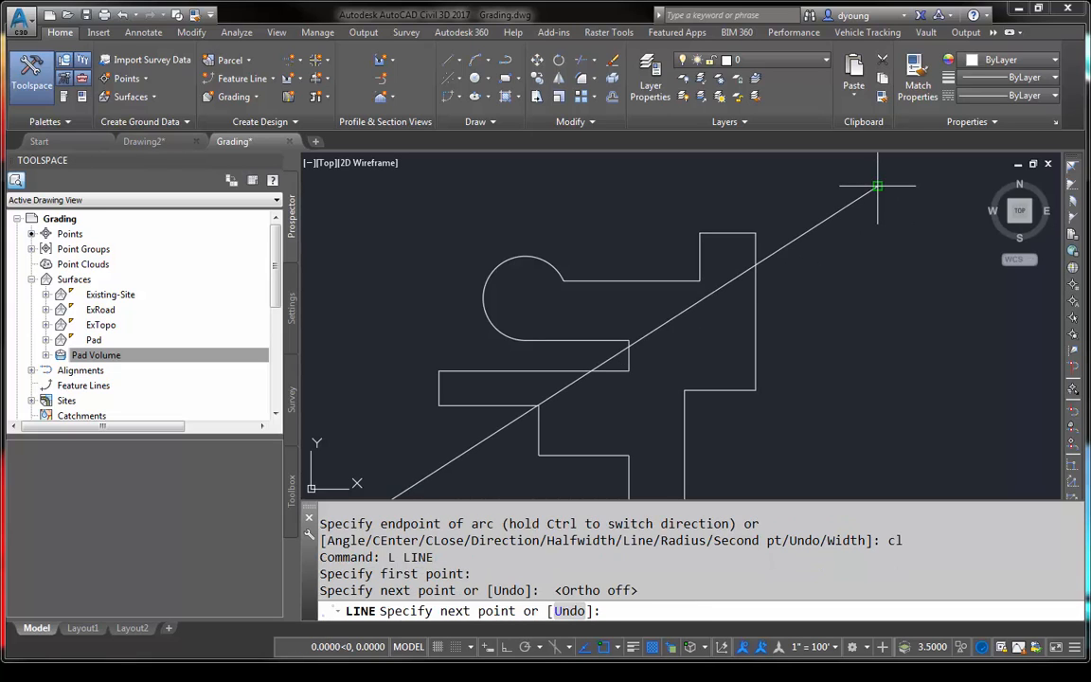
key("Return")
- Finish the diagonal line and move it by its midpoint about 136 ft to the southeast across the closed polyline
mouse_move(847, 287)
middle_mouse_down()
mouse_move(832, 311)
mouse_move(854, 236)
middle_mouse_up()
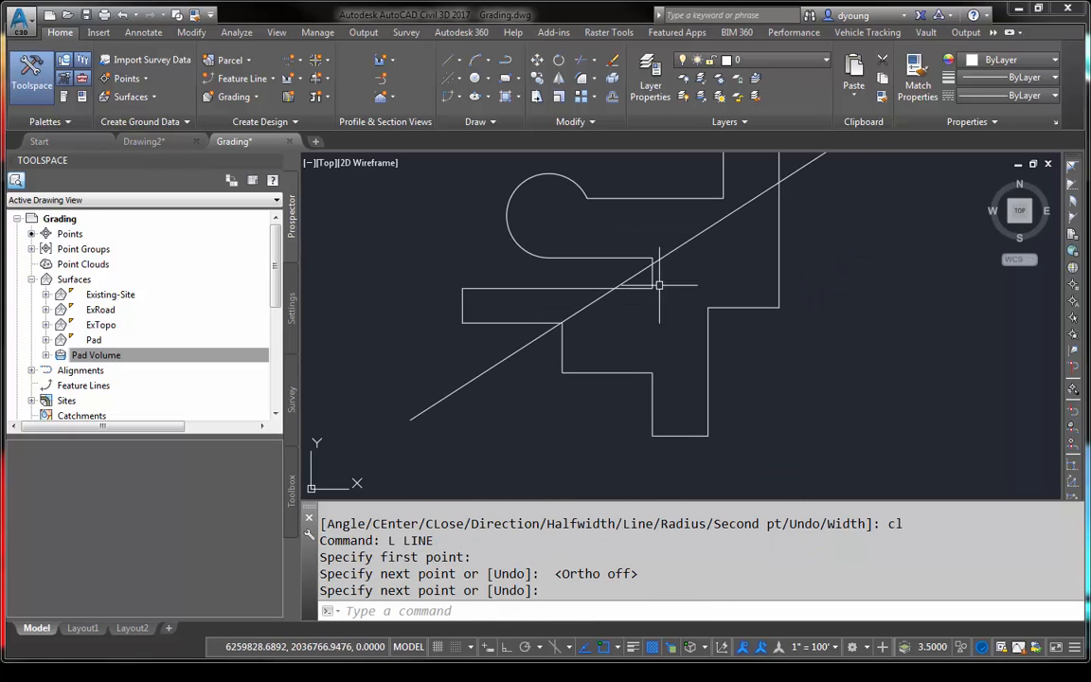
left_click(678, 257)
left_click(660, 232)
left_click(654, 261)
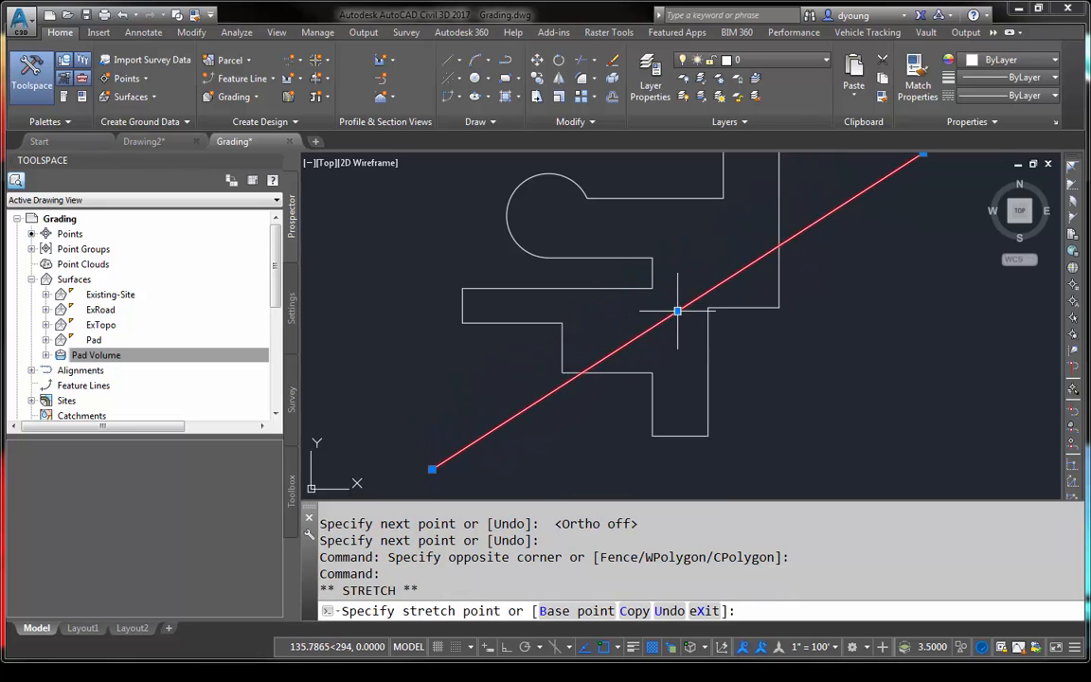
left_click(675, 312)
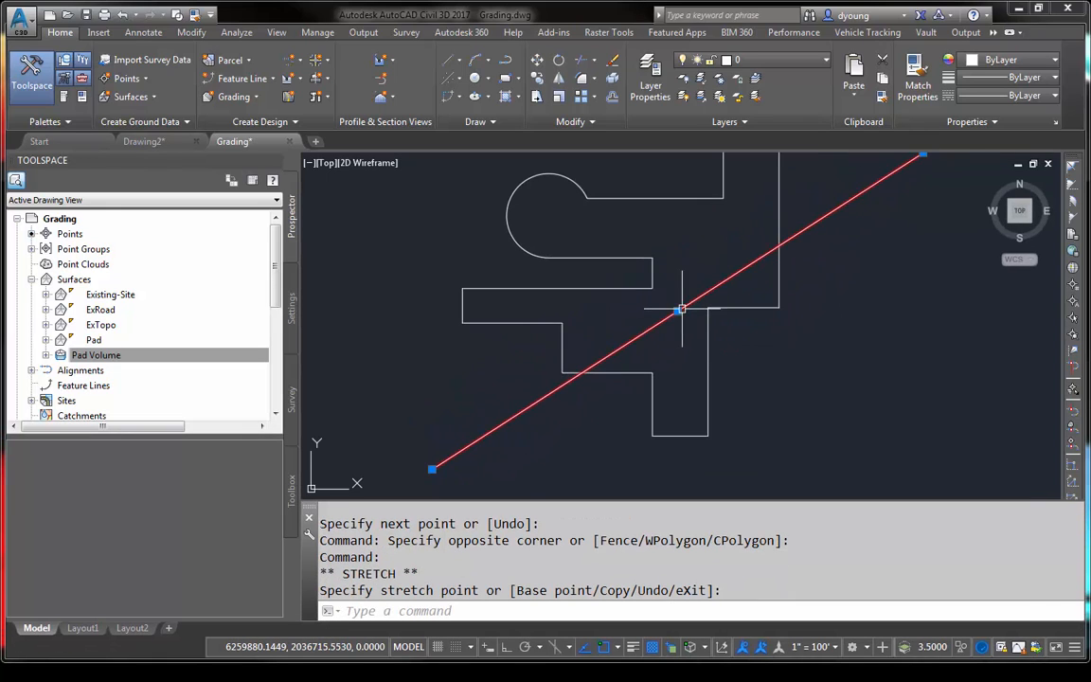
middle_click_drag(705, 265, 641, 282)
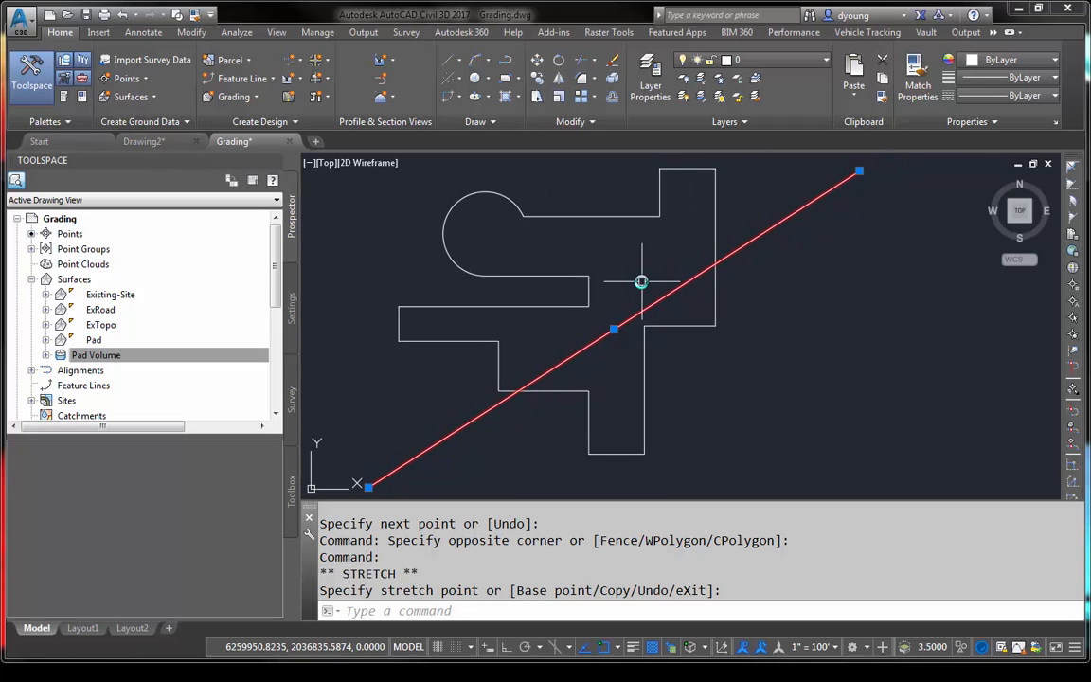
key("Escape")
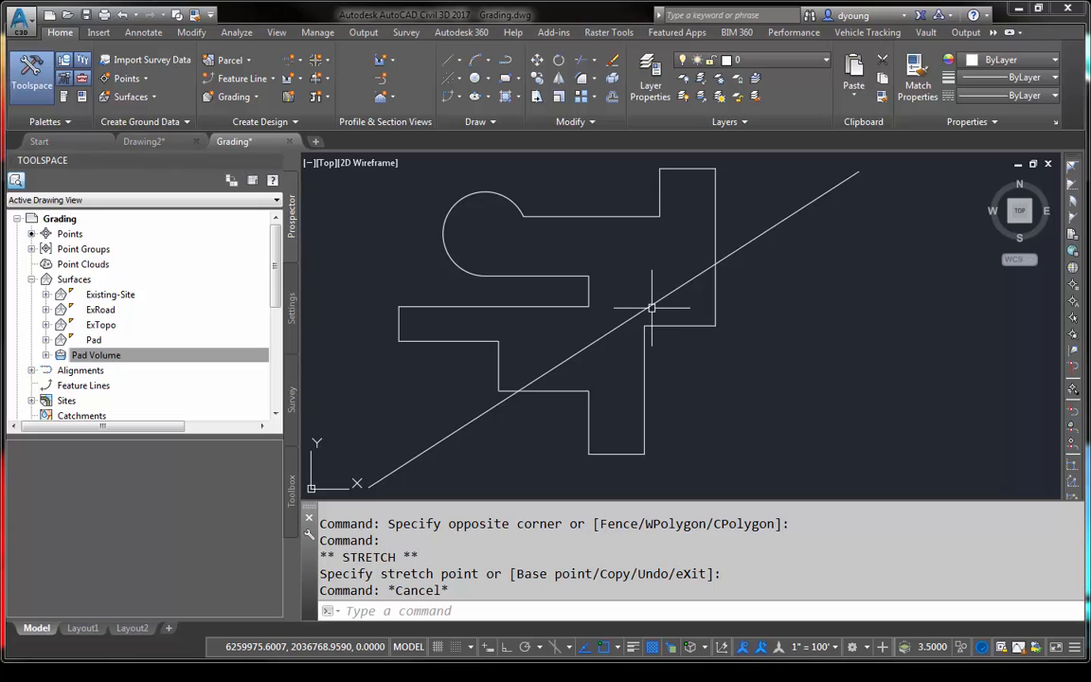
- Create a feature line from the diagonal line in site Pad, erasing the existing entity and choosing to assign elevations
left_click(651, 306)
left_click(273, 79)
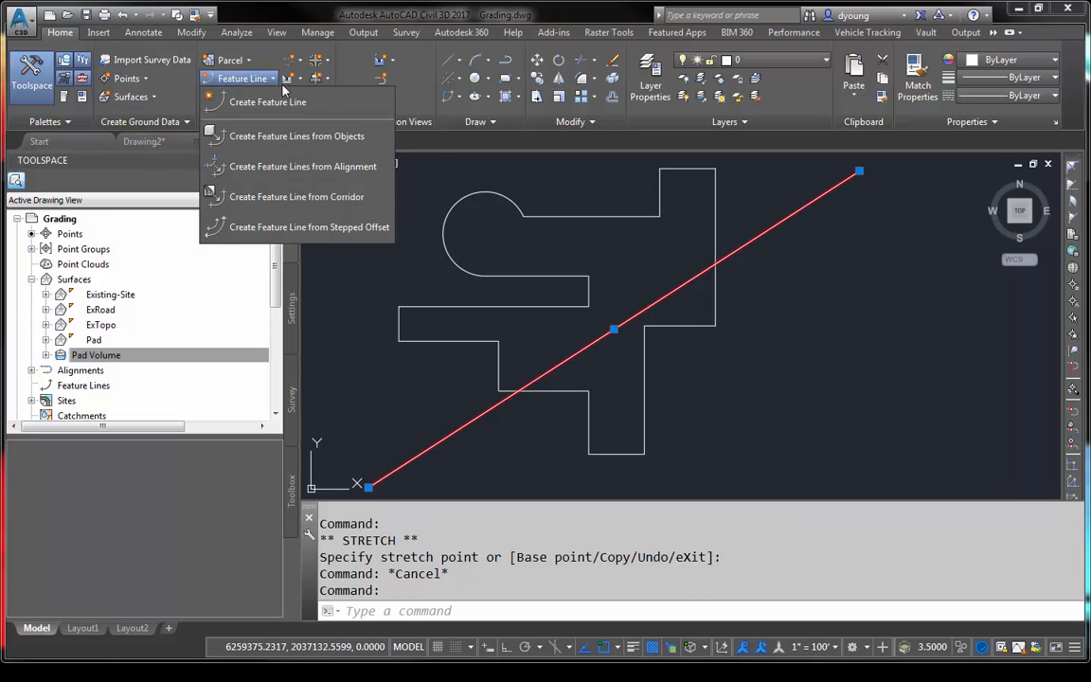
left_click(298, 142)
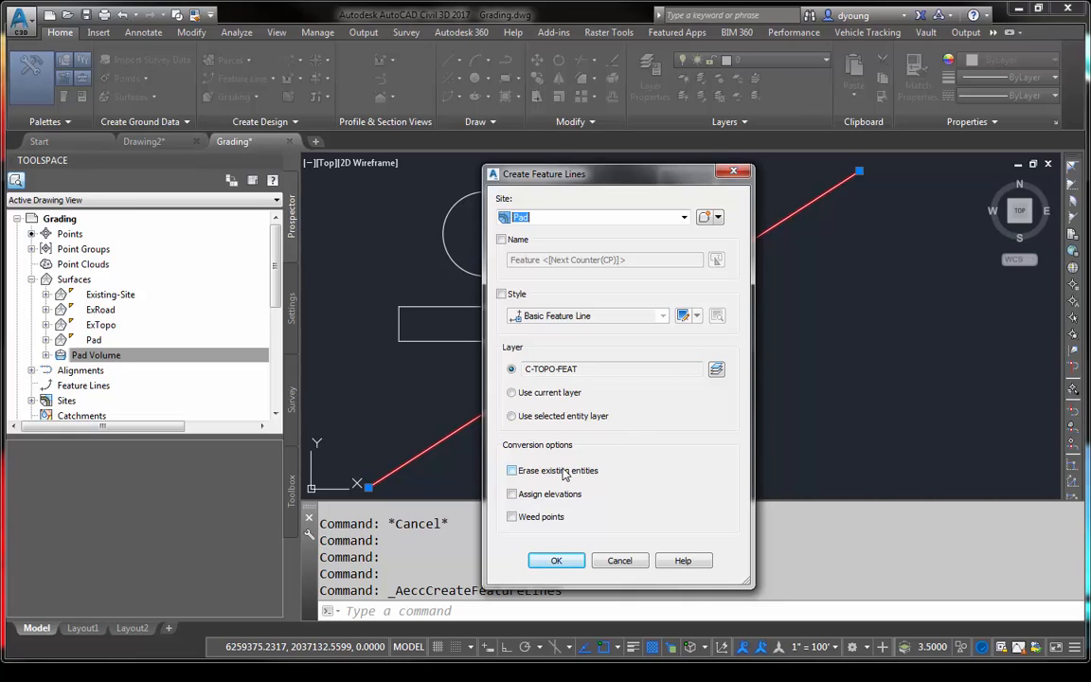
left_click(563, 471)
left_click(557, 562)
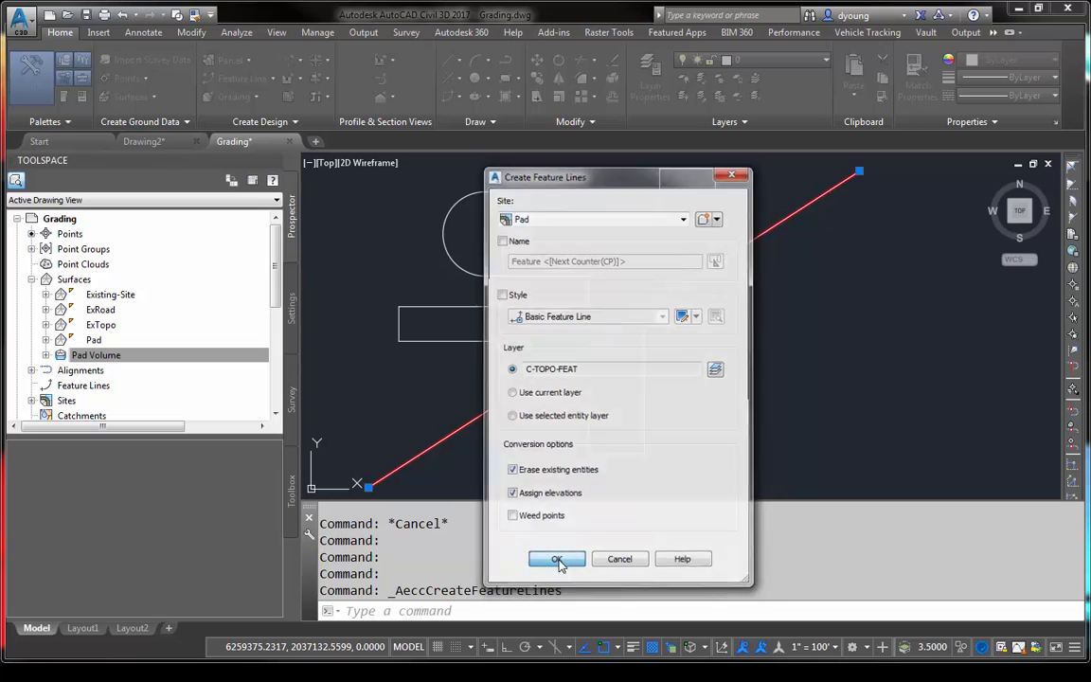
- Assign the new feature line a constant elevation of 750 ft and open it in the Elevation Editor
left_click(762, 376)
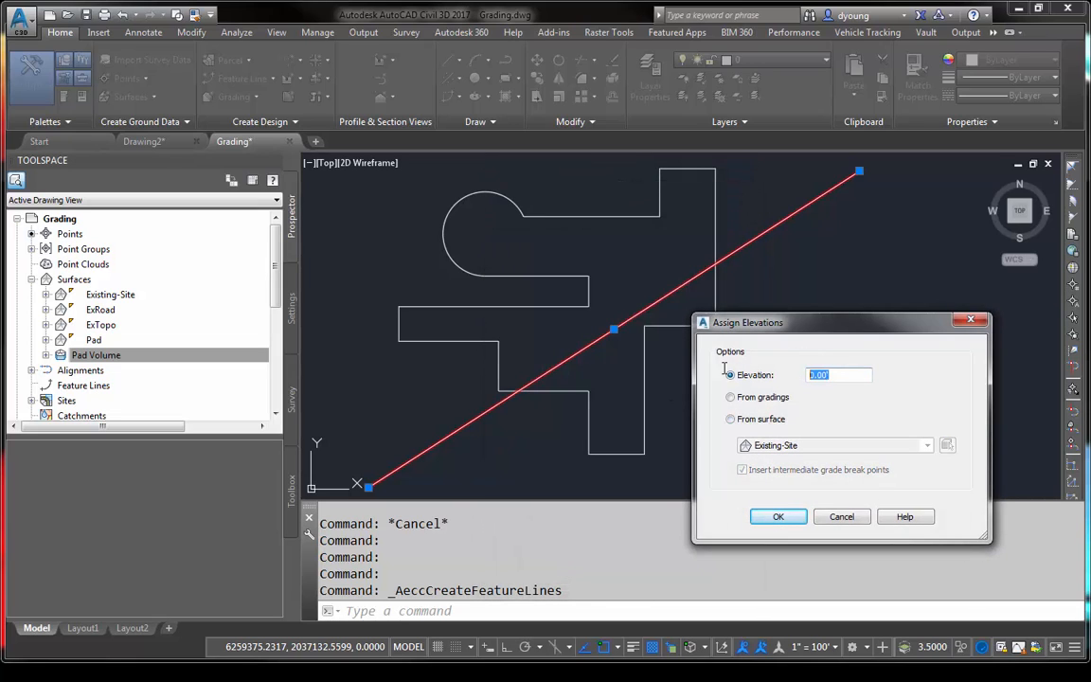
type("750")
left_click(779, 517)
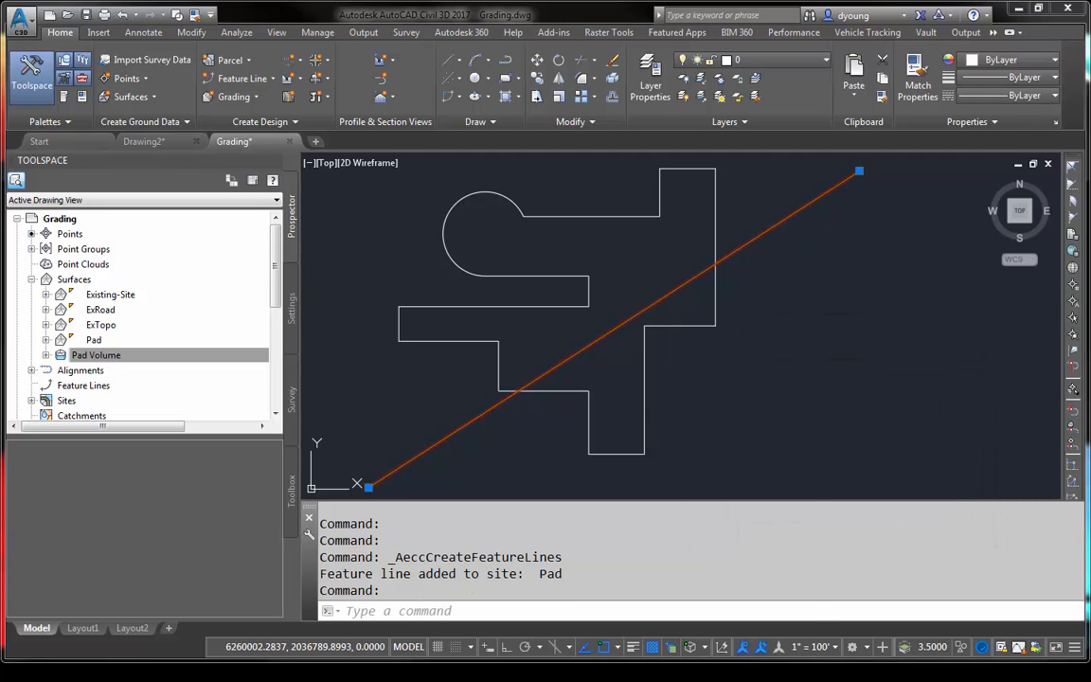
right_click(597, 272)
left_click(640, 502)
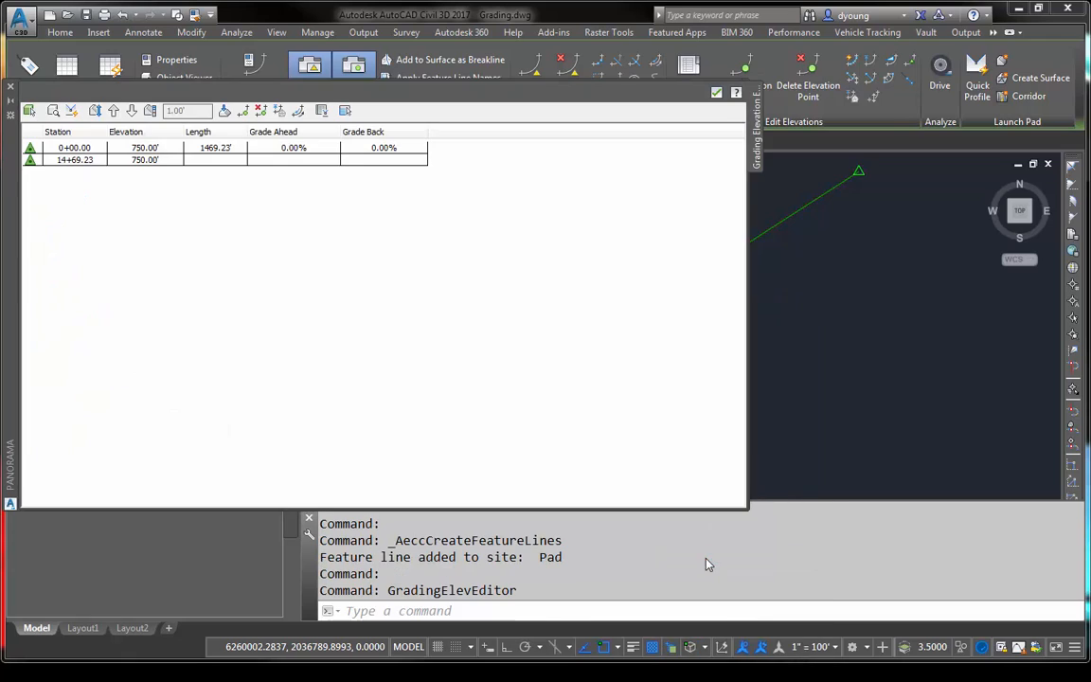
- Try to insert an elevation point at the feature line's midpoint, accepting station 14+69.13 and elevation 750.00'
left_click(242, 112)
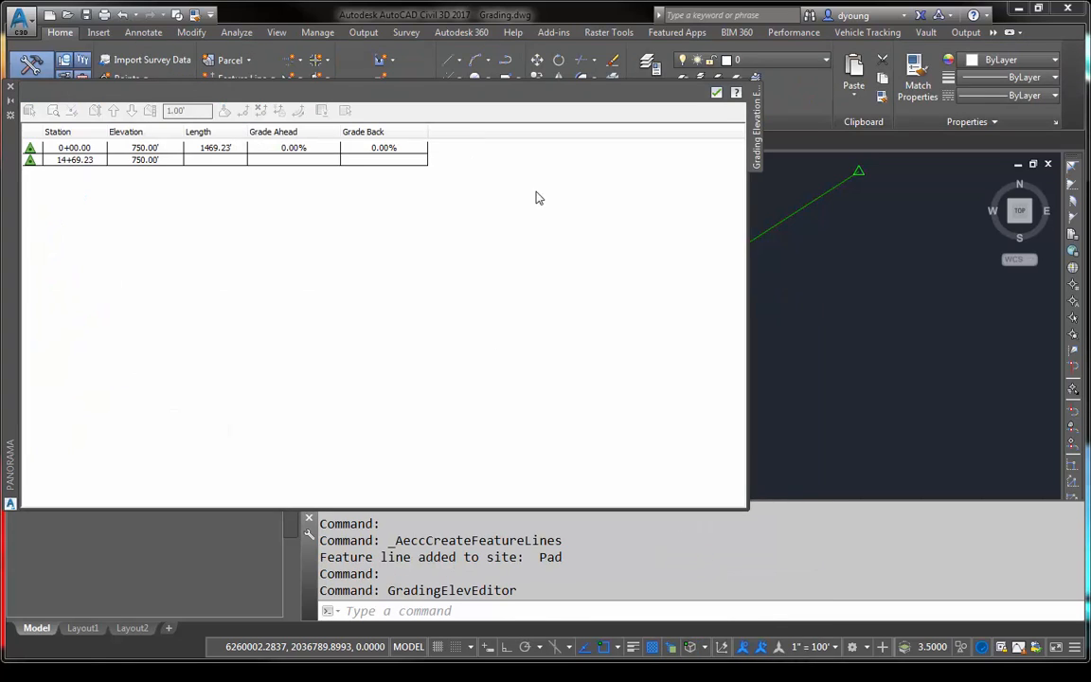
scroll(947, 332, "up", 3)
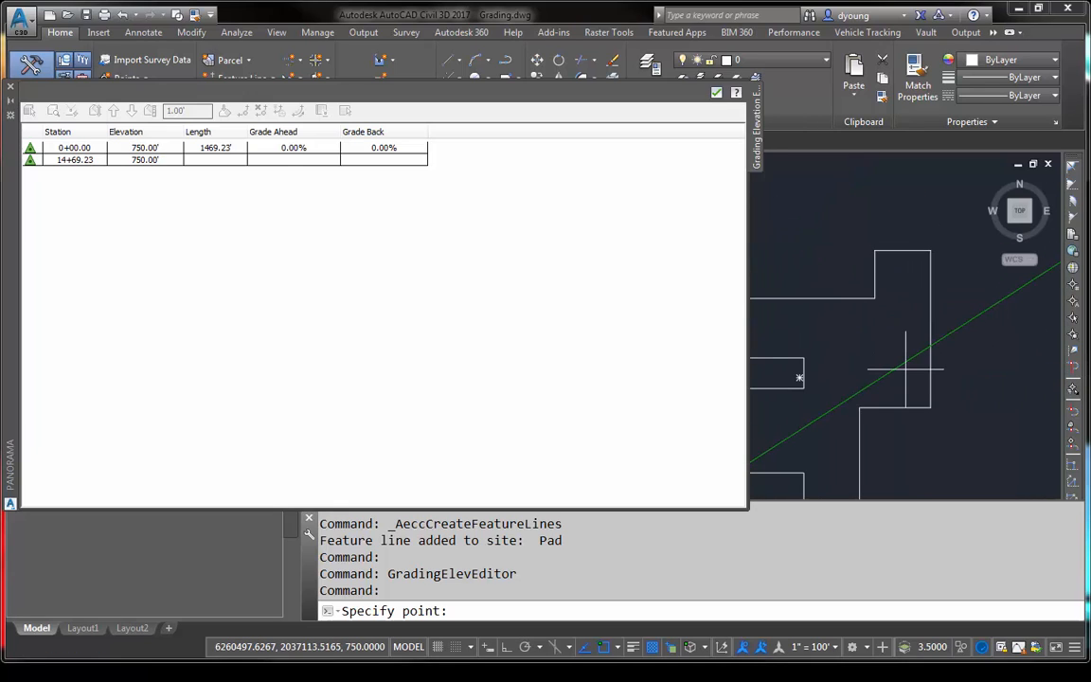
type("mid")
key("space")
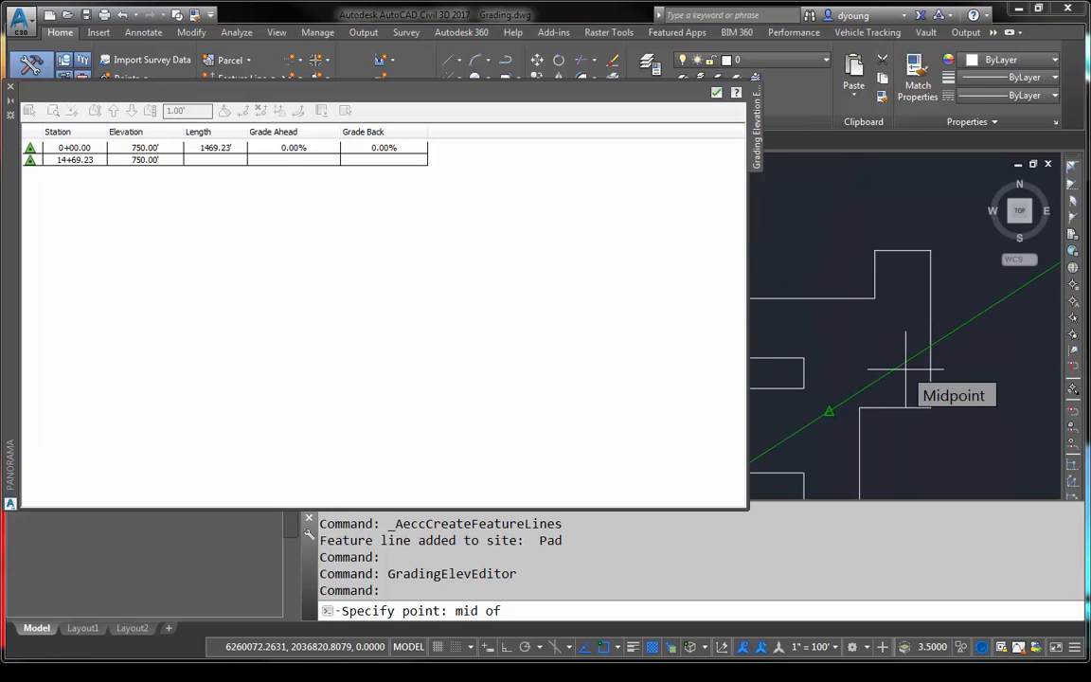
left_click(906, 370)
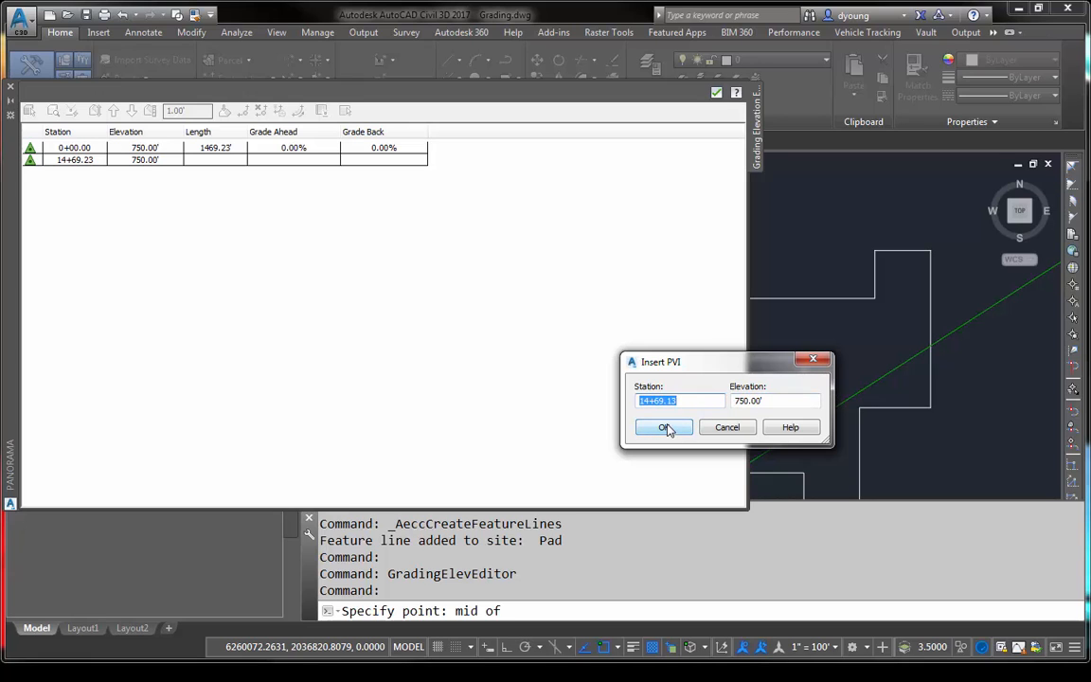
left_click(665, 428)
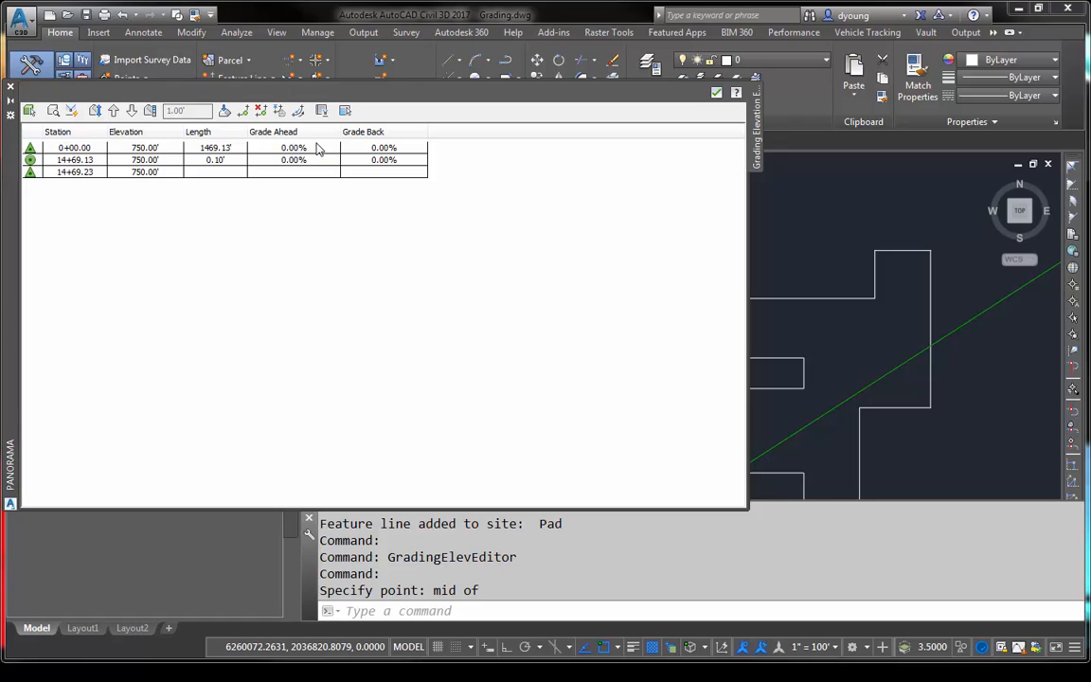
- Set the grade ahead from station 0+00.00 to -2%
left_click(313, 150)
left_click(311, 150)
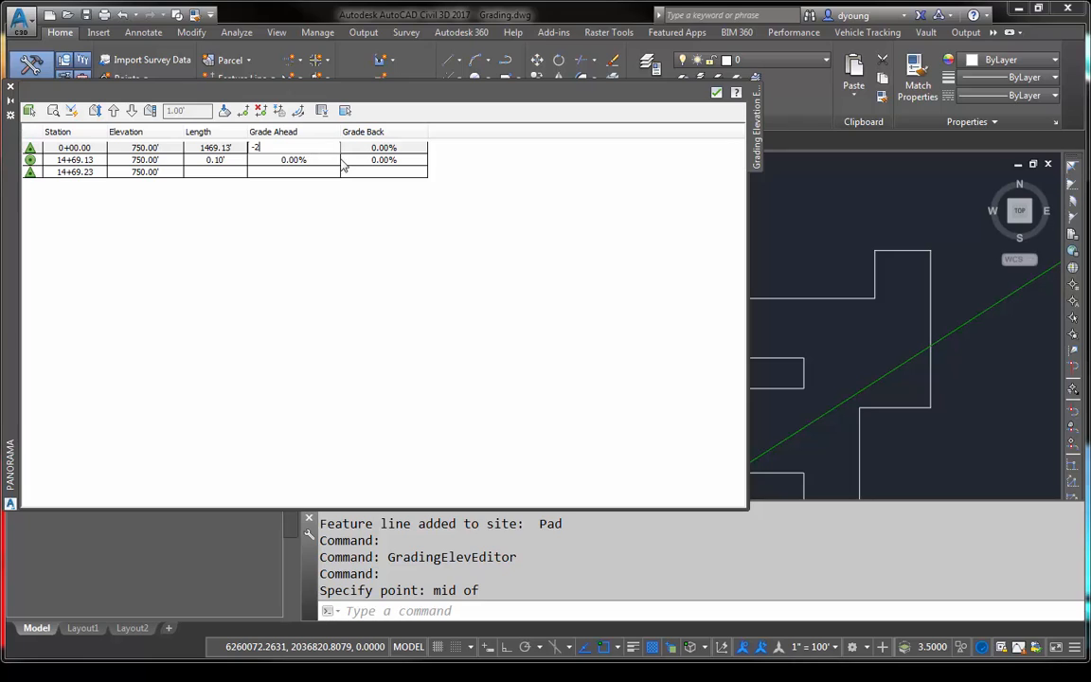
left_click(326, 162)
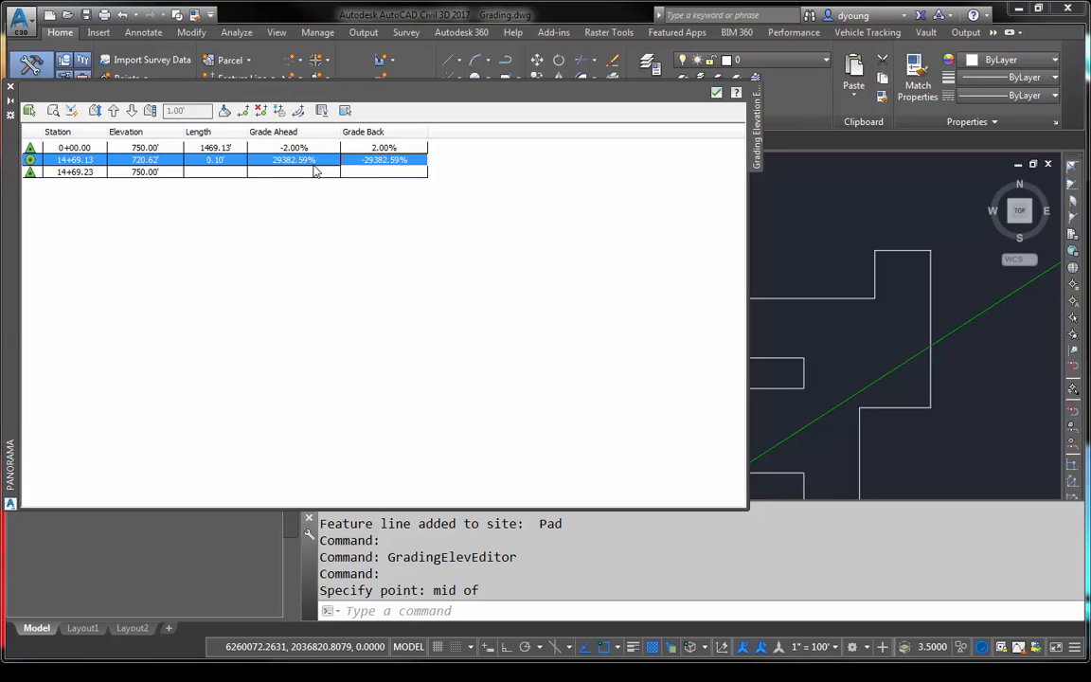
left_click(318, 161)
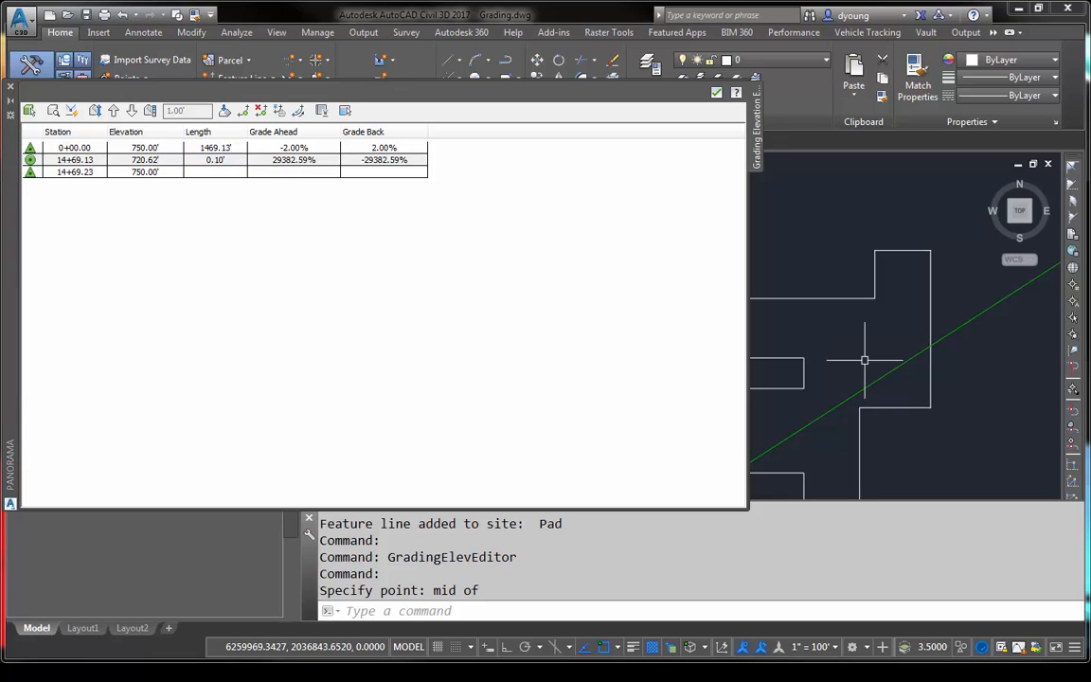
- Delete the misplaced elevation point at station 14+69.13 from the feature line
key("Escape")
key("Escape")
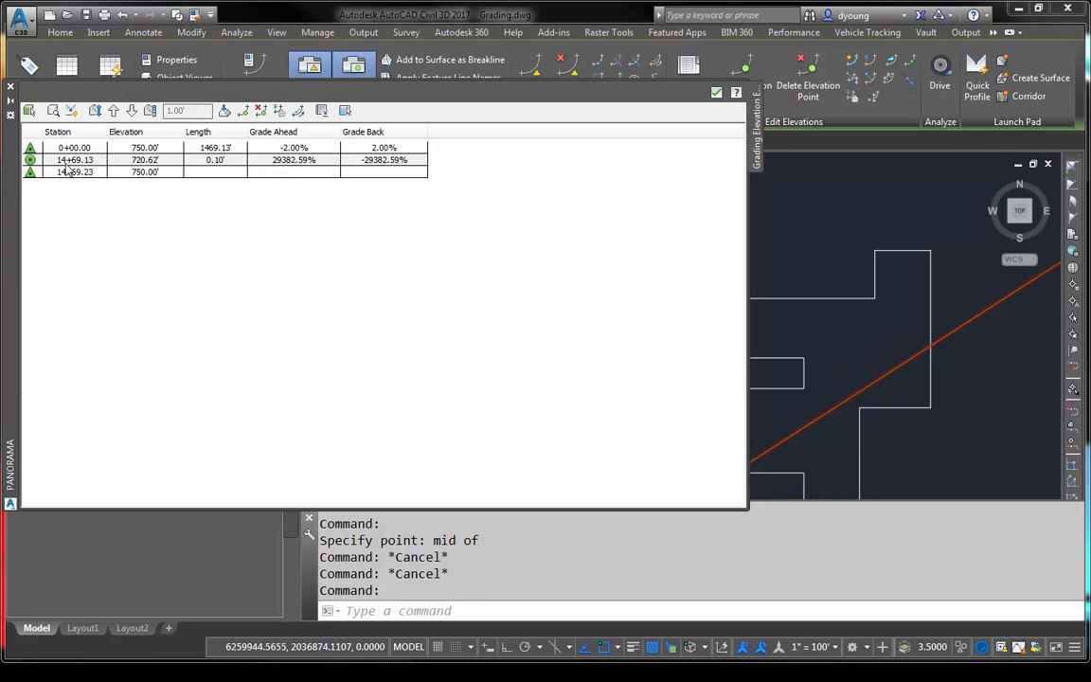
double_click(57, 161)
right_click(54, 163)
left_click(102, 242)
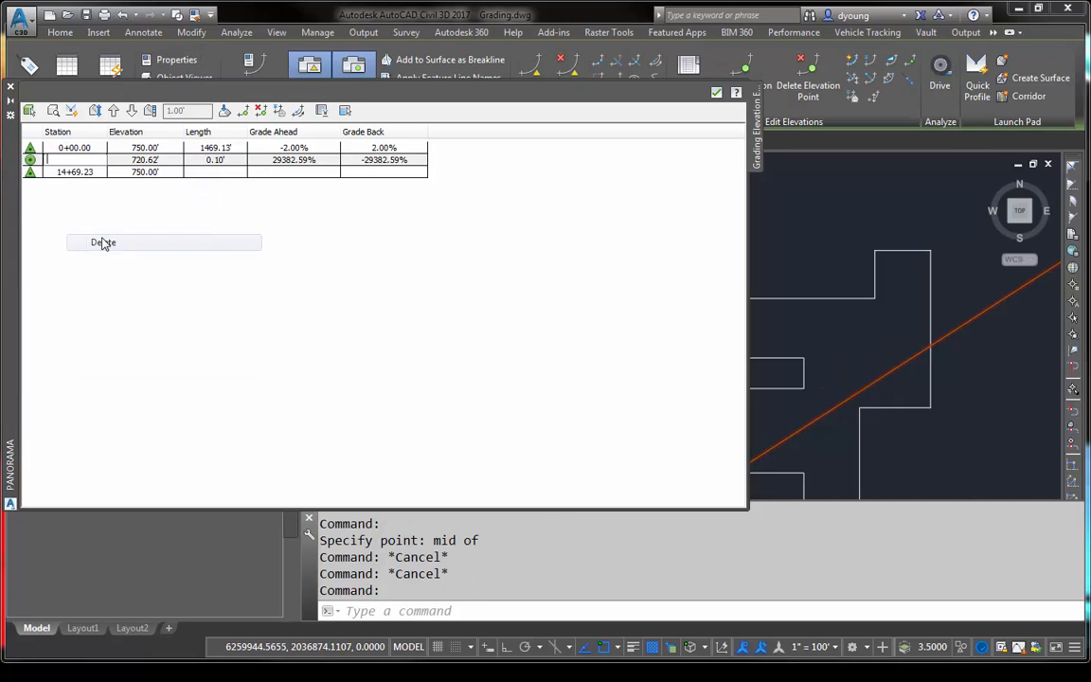
left_click(50, 220)
key("Return")
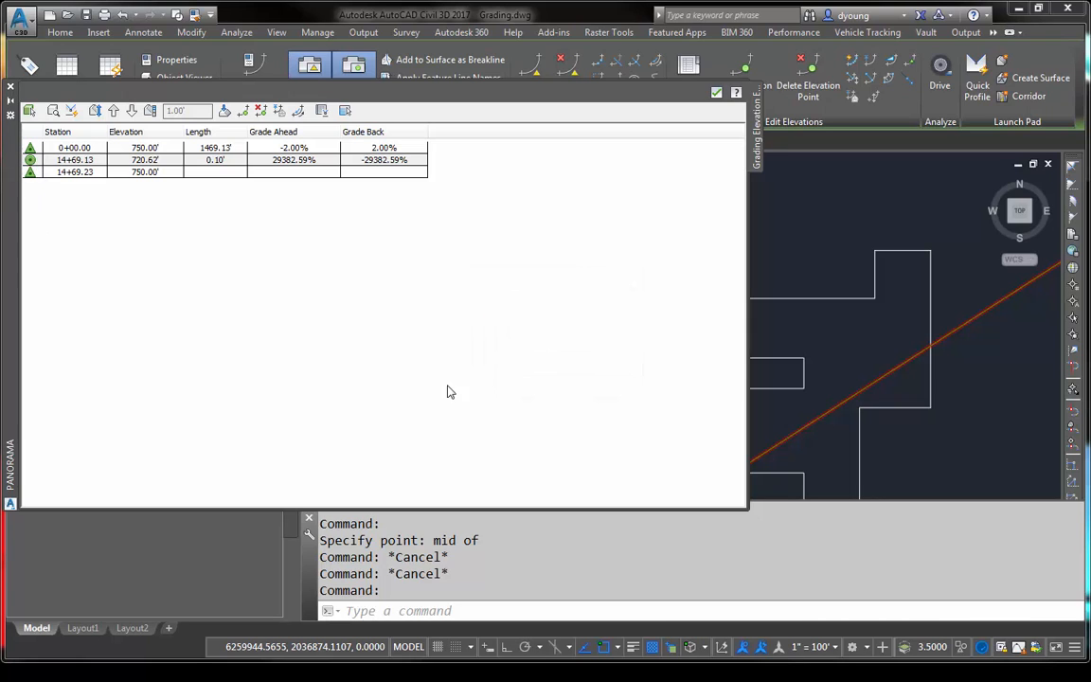
left_click(31, 160)
right_click(55, 159)
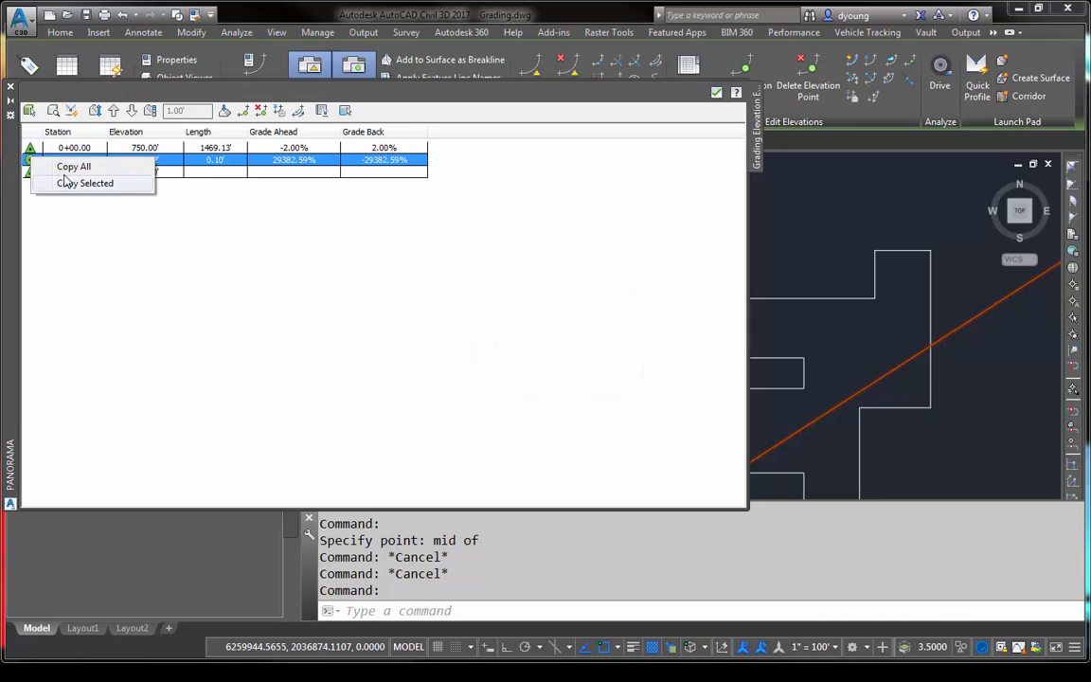
left_click(64, 180)
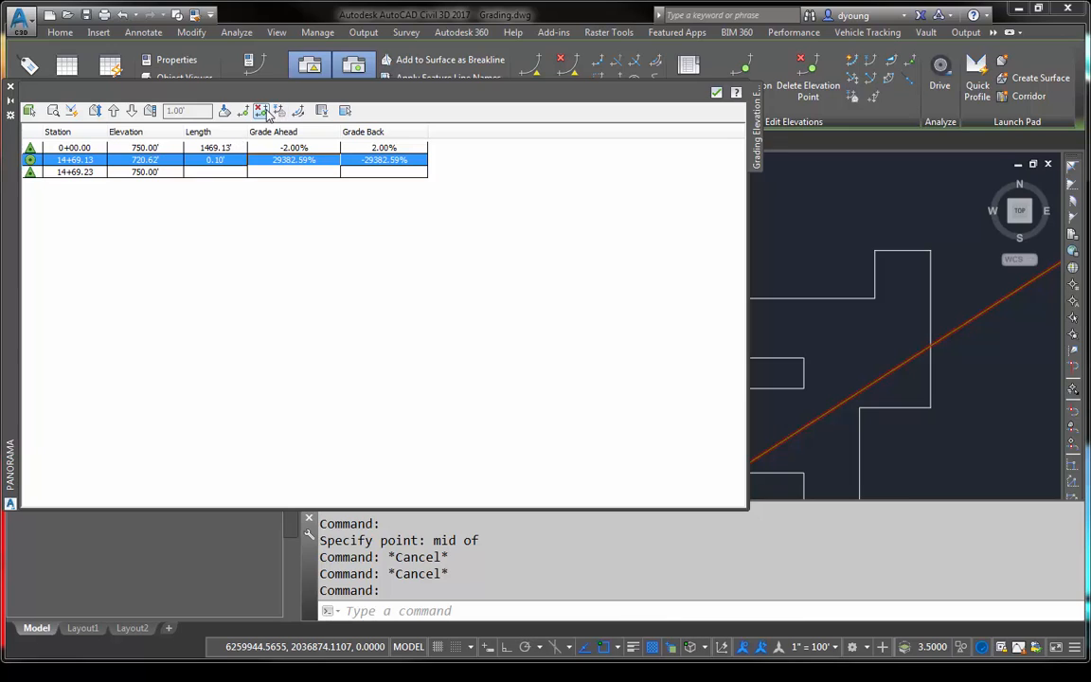
left_click(261, 111)
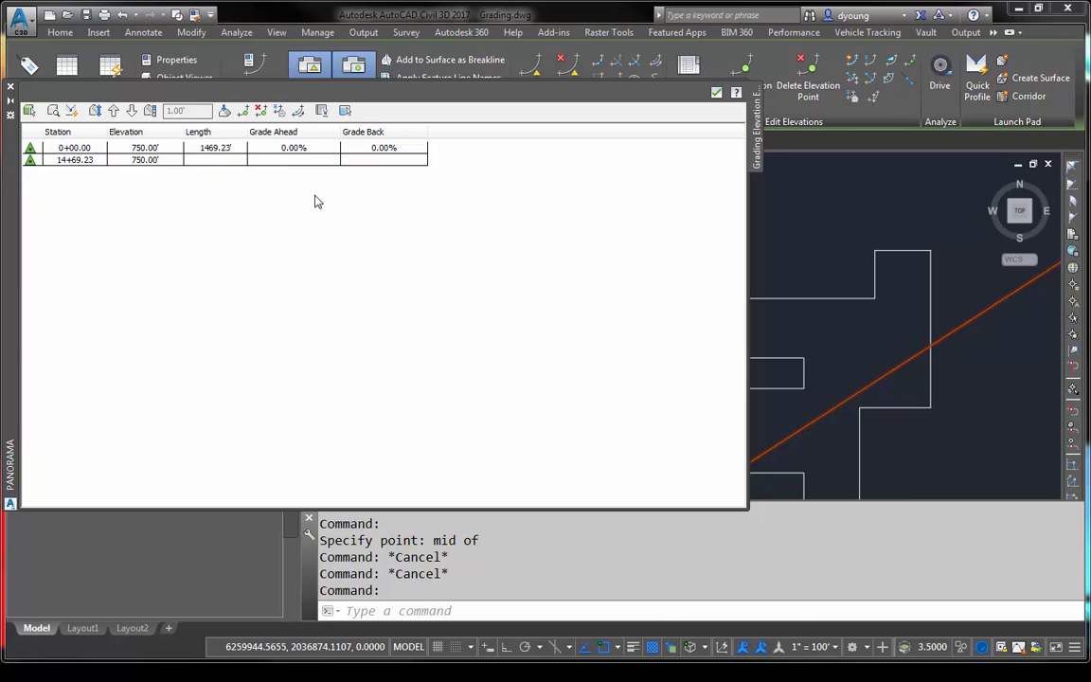
- Insert an elevation point at the feature line's midpoint, at station 7+34.61 and elevation 750.00'
left_click(243, 111)
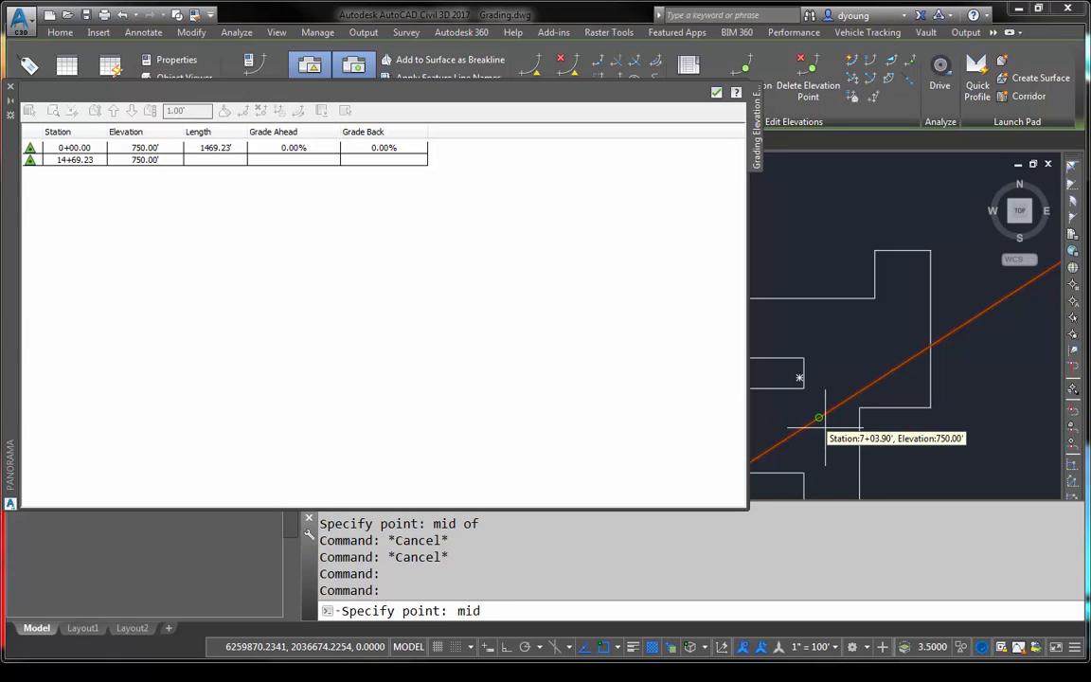
type("mid")
key("space")
left_click(825, 413)
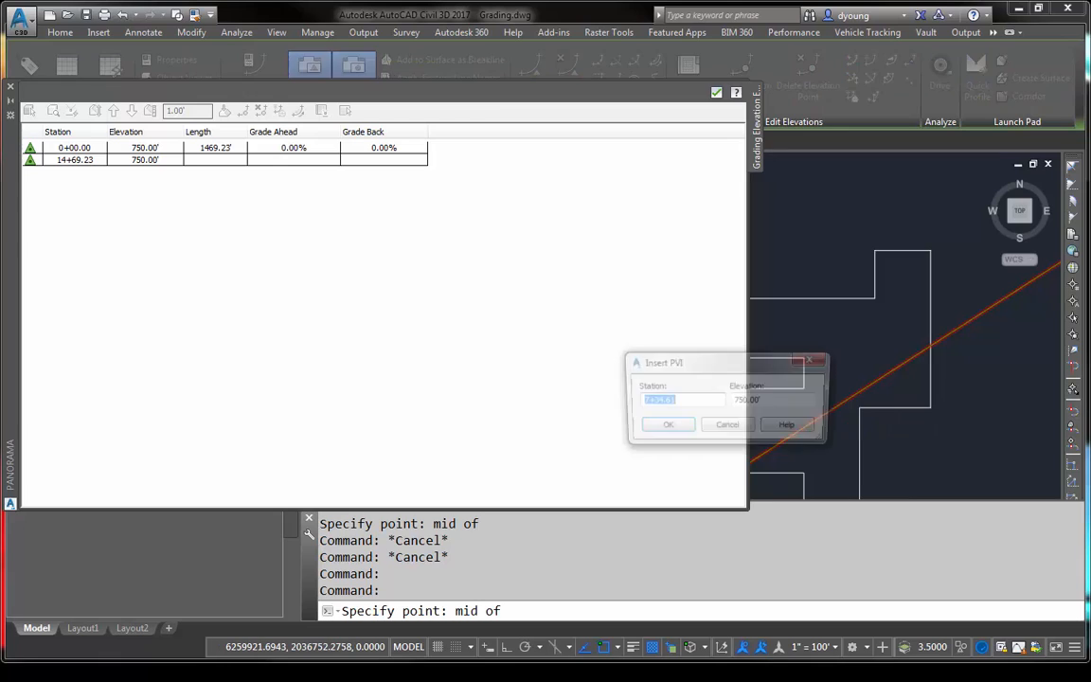
left_click(664, 428)
- Set the feature line's first grade ahead to -2% up to the midpoint elevation point, and close the Elevation Editor
double_click(289, 147)
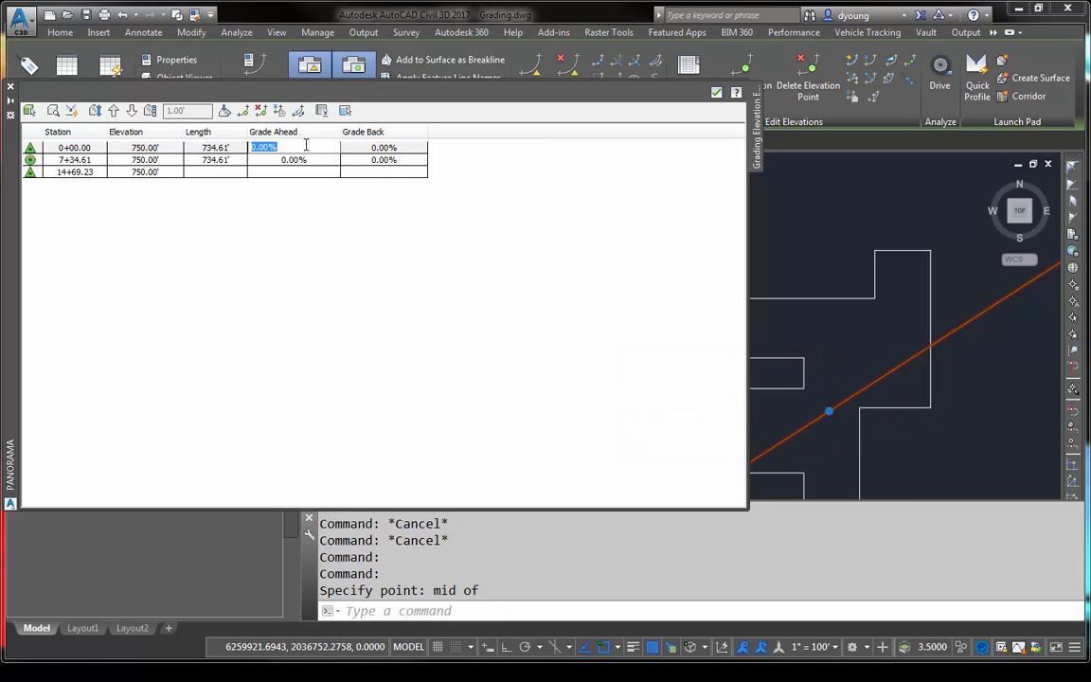
type("-2")
left_click(312, 163)
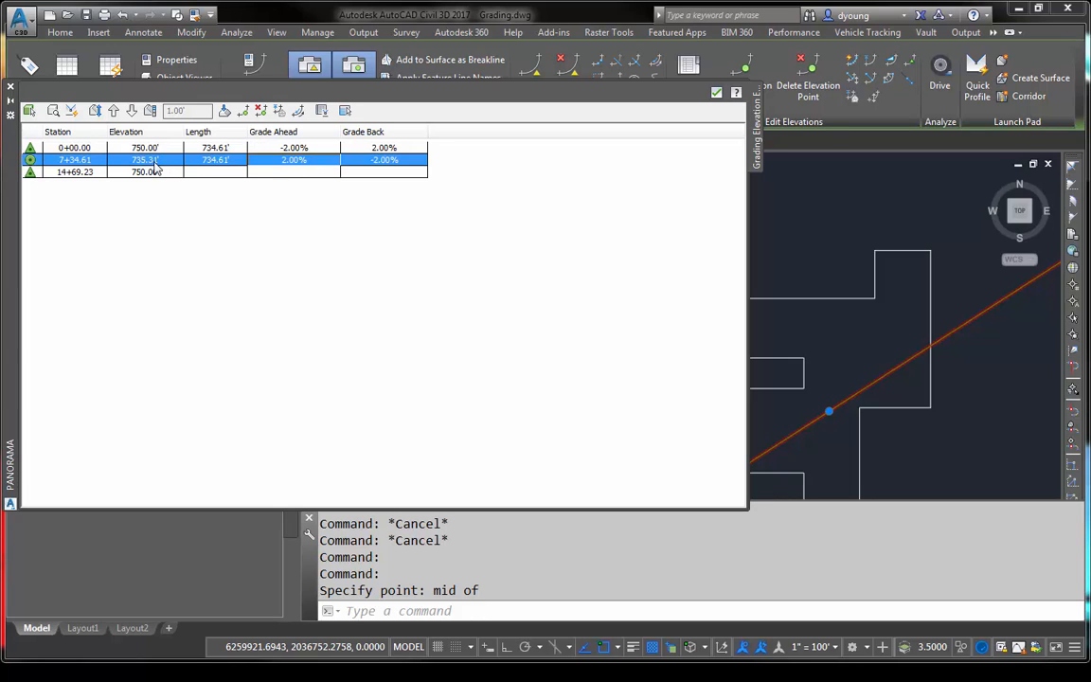
left_click(11, 87)
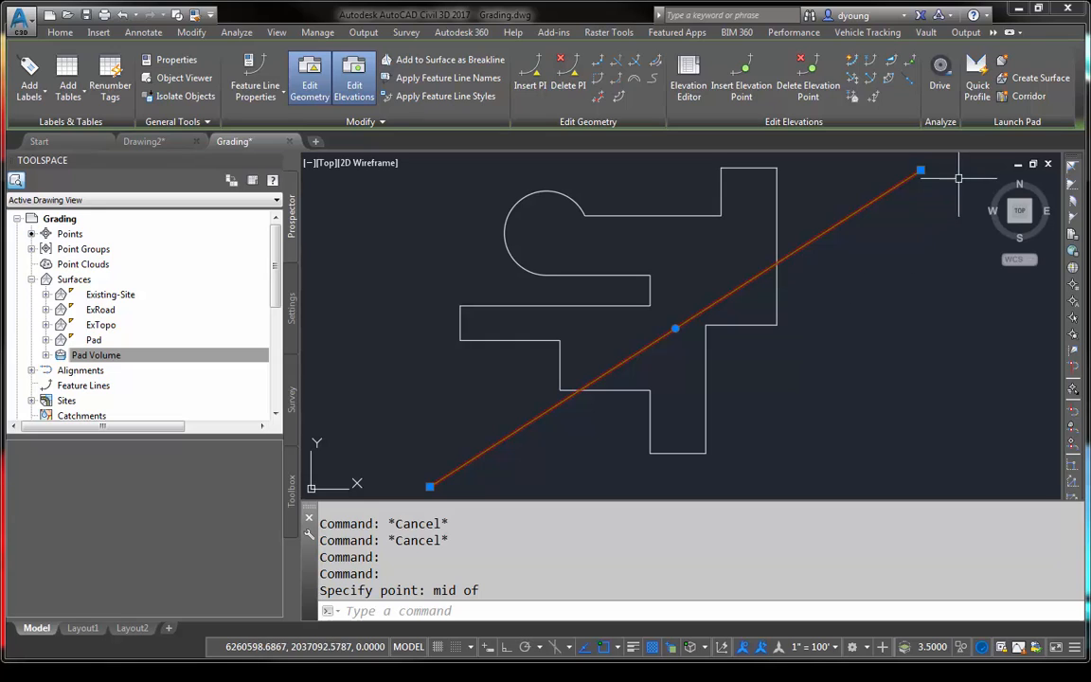
- Create a stepped offset of the feature line toward its upper-left side, about 626' away, at a grade of 2%
left_click(621, 102)
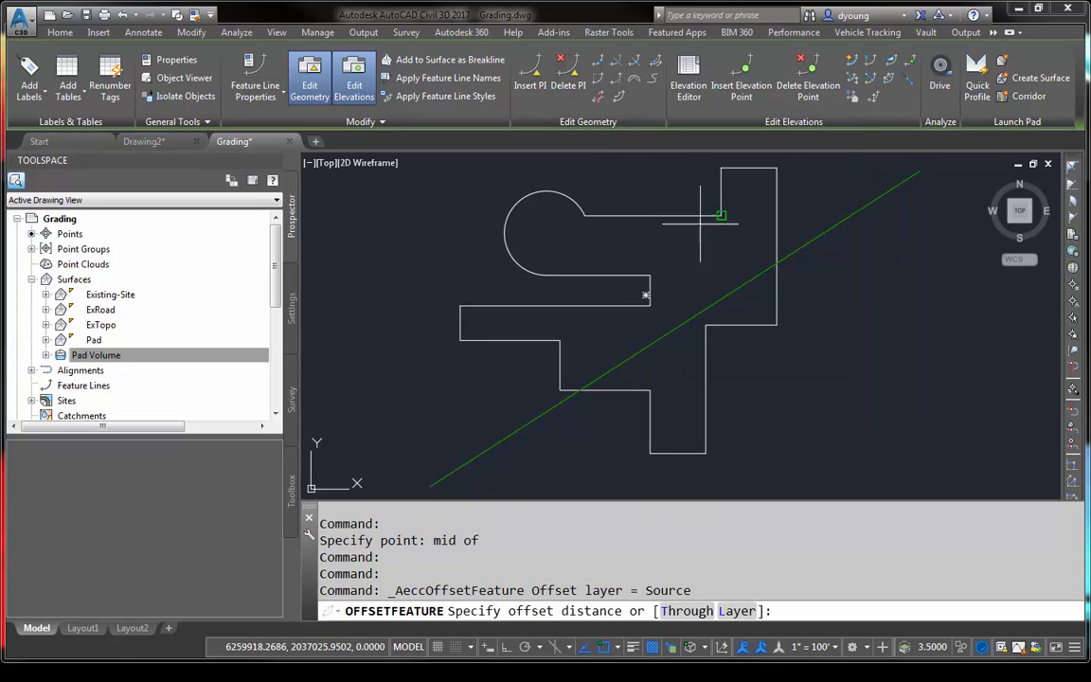
left_click(706, 289)
middle_click_drag(596, 132, 638, 225)
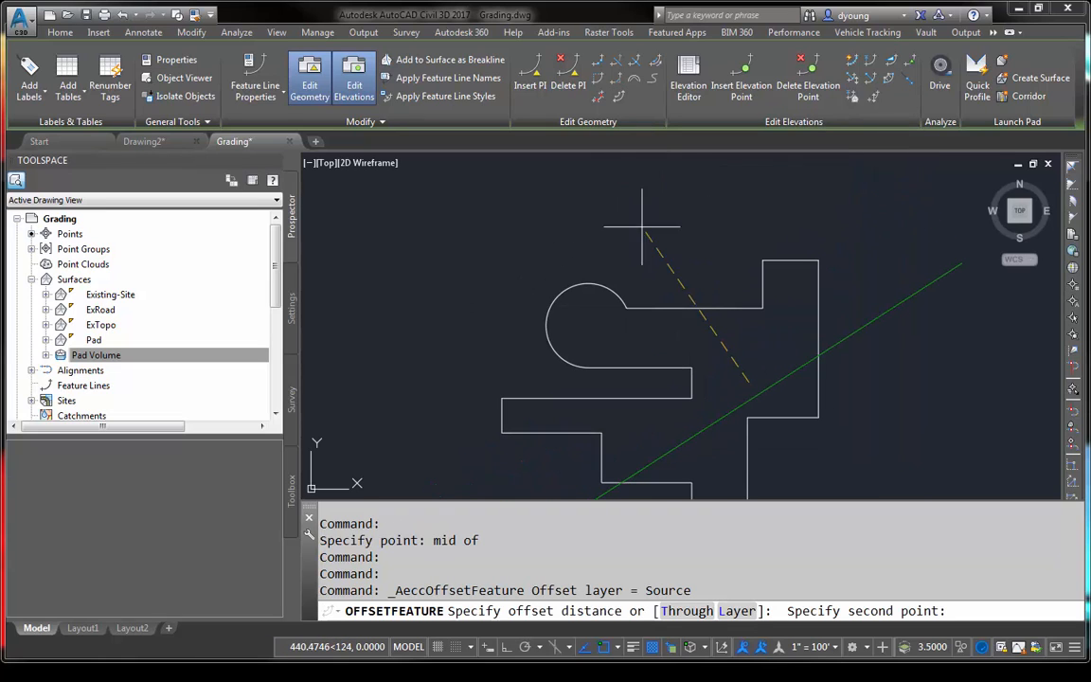
left_click(599, 178)
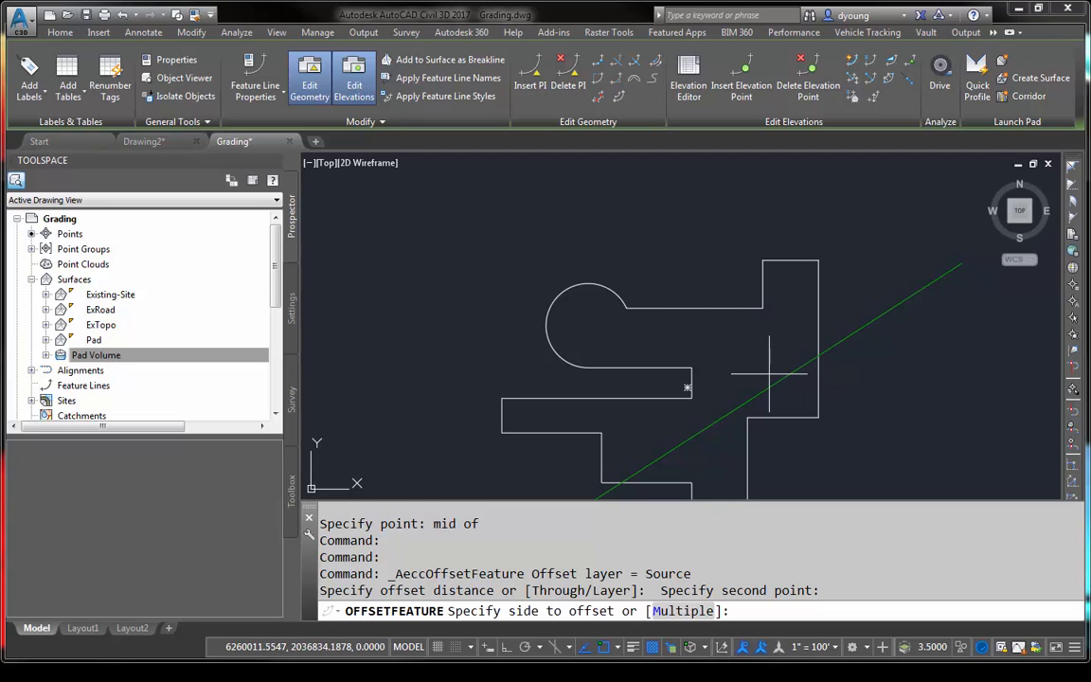
left_click(714, 353)
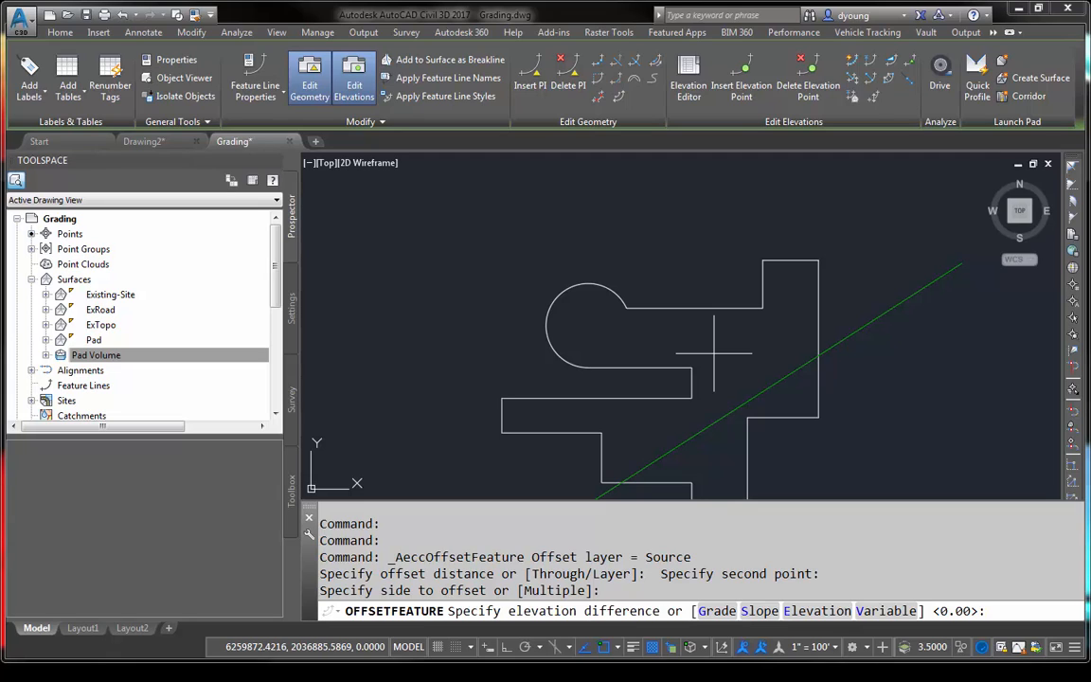
key("Return")
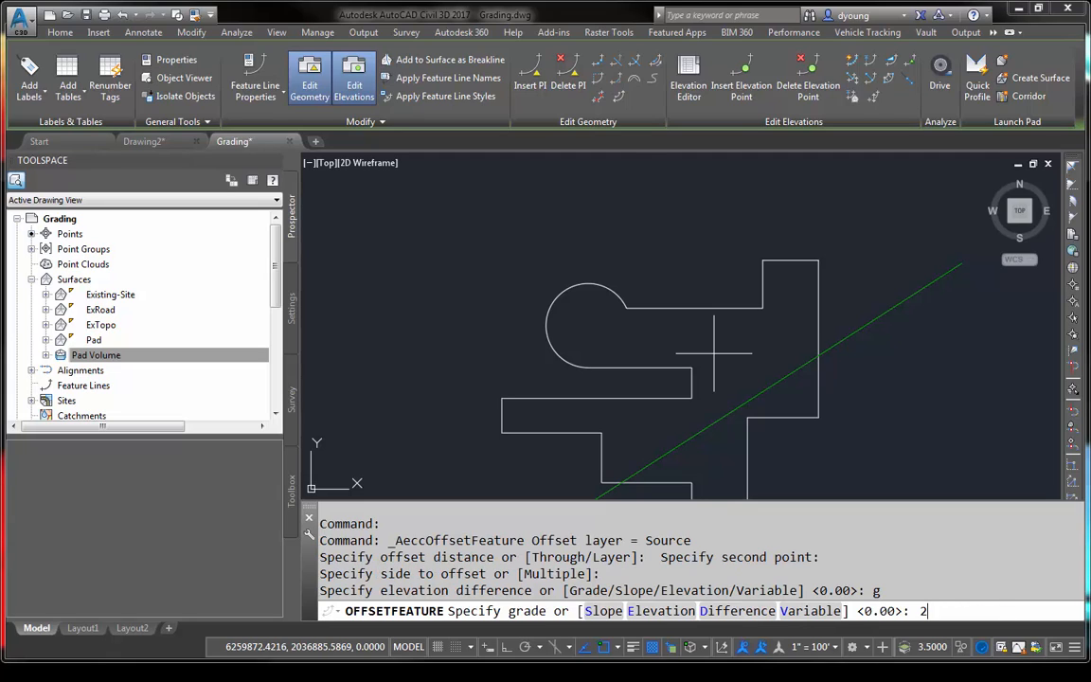
key("Return")
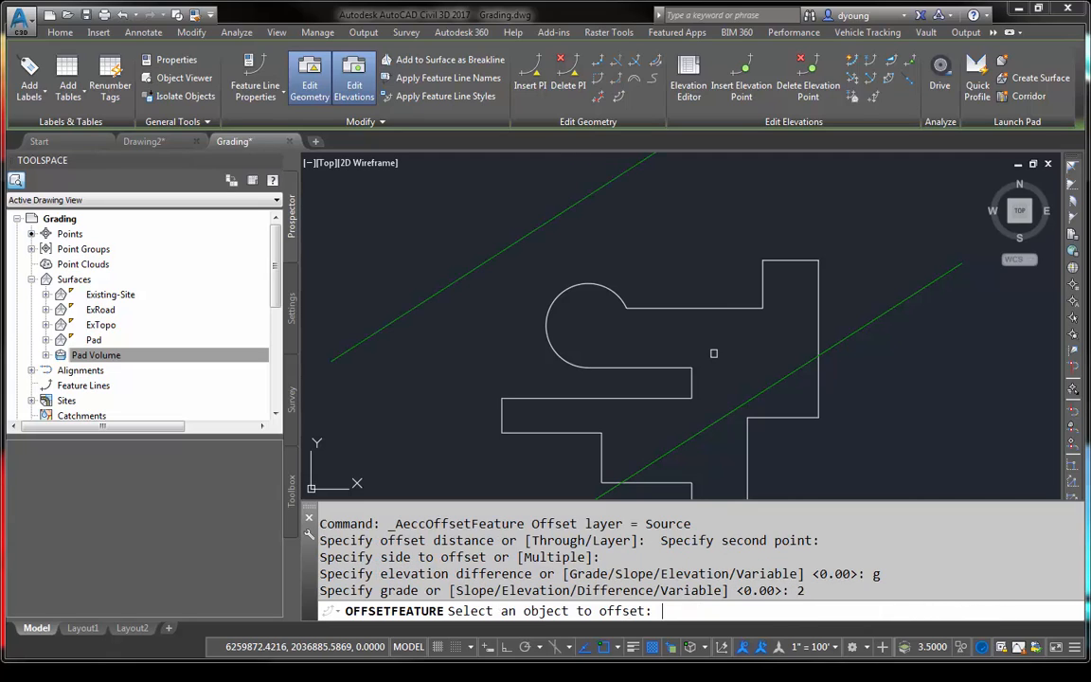
- Offset the original feature line to its lower-right side at the same distance and 2% grade, and end the Stepped Offset command
left_click(761, 395)
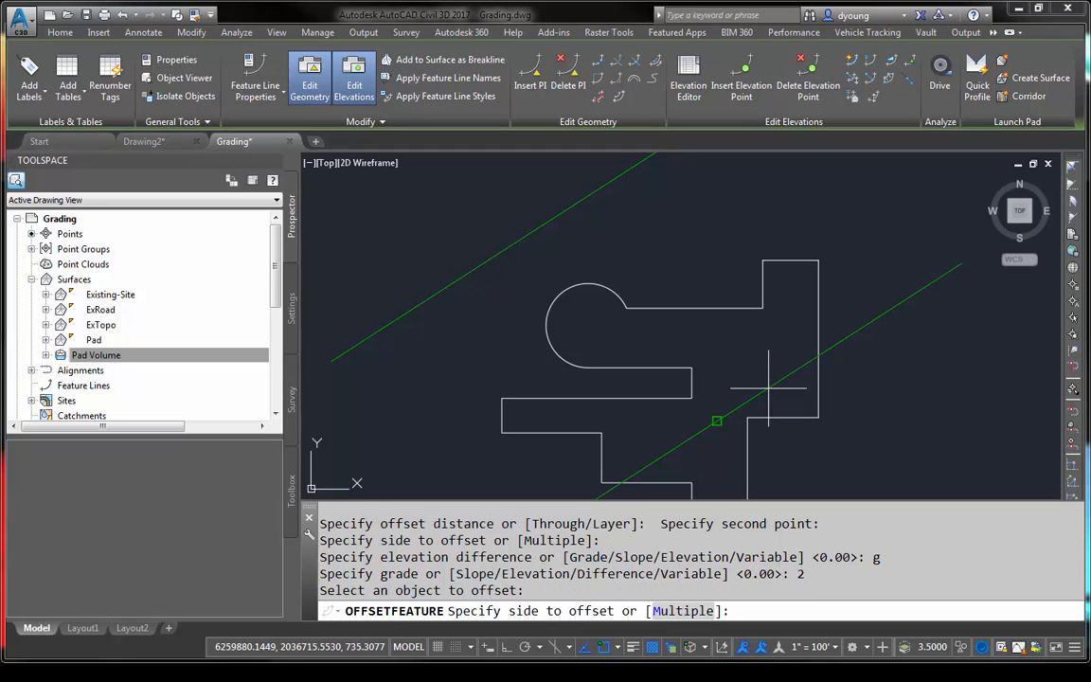
left_click(864, 447)
key("Return")
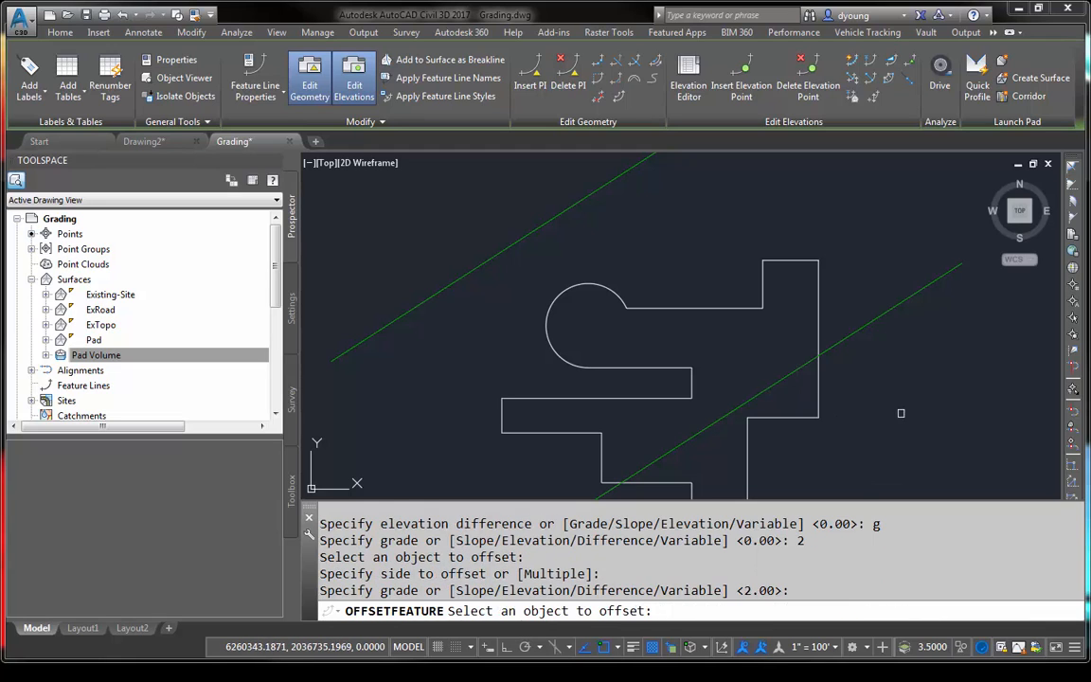
scroll(781, 282, "down", 4)
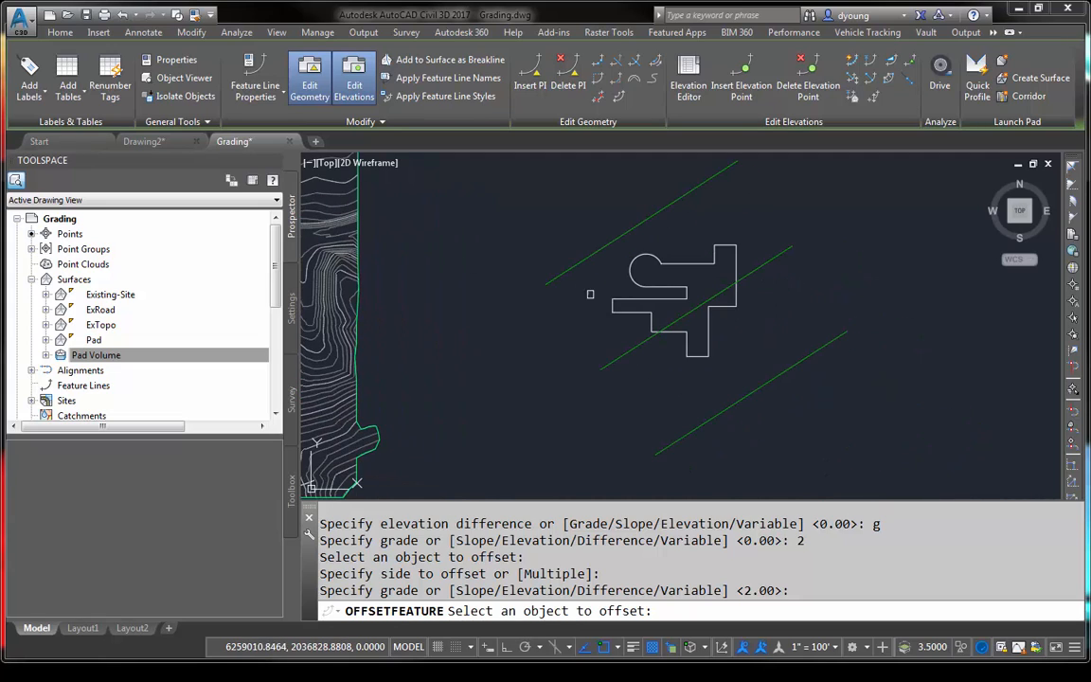
key("Escape")
- Select the middle feature line and create a new TIN surface named TEMP
left_click(775, 263)
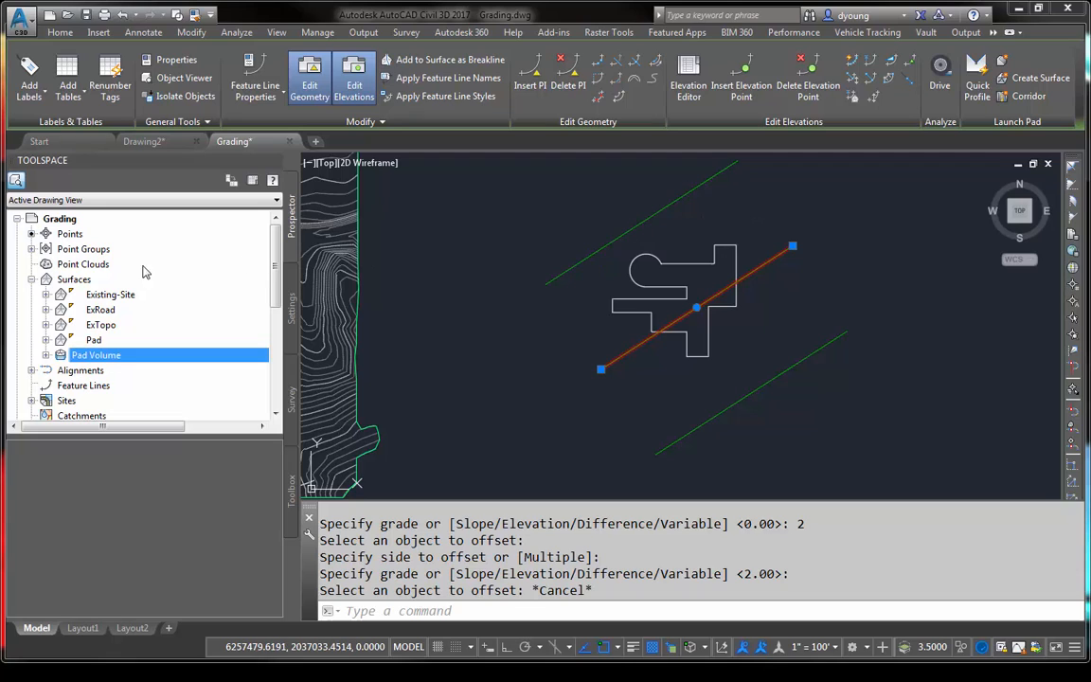
right_click(95, 280)
left_click(128, 288)
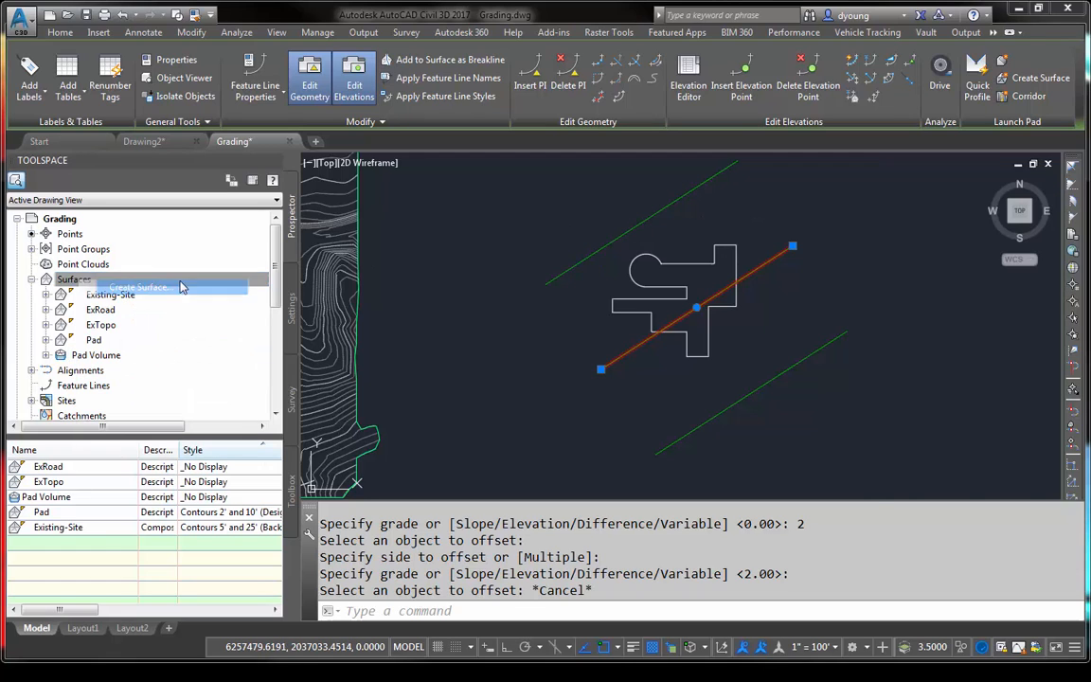
left_click(833, 323)
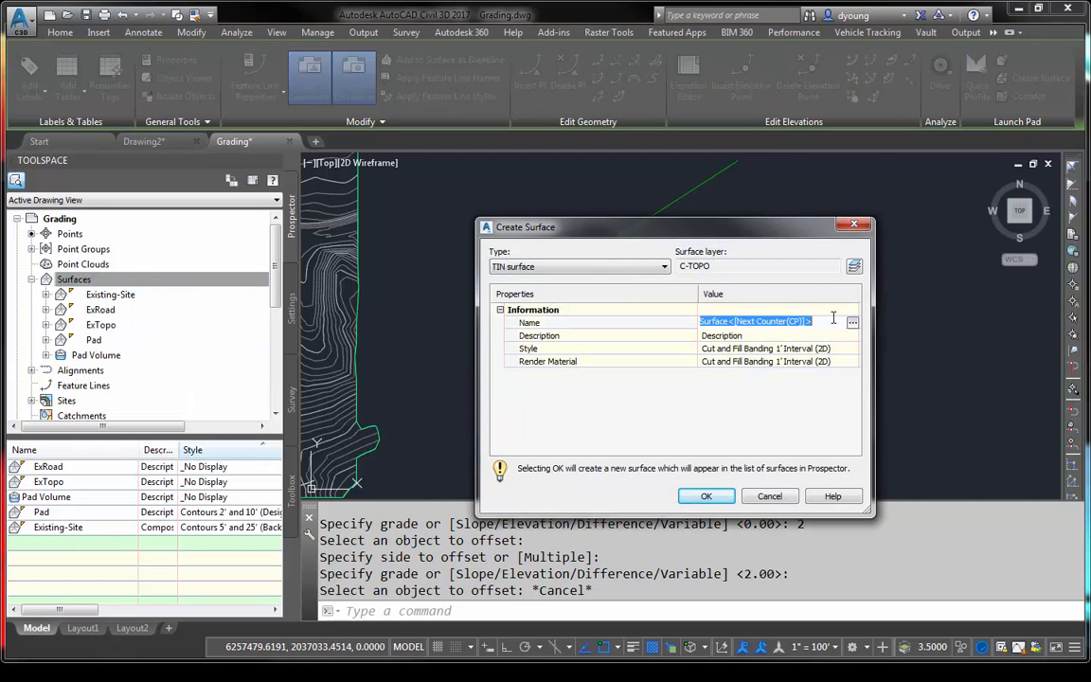
type("TGE")
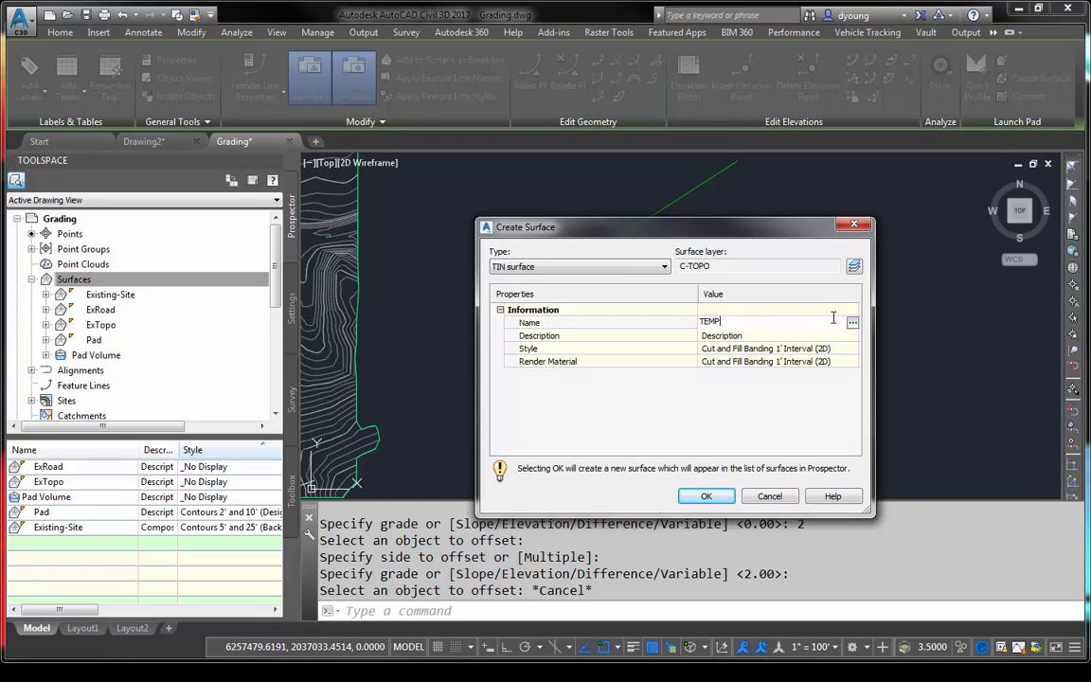
left_click(705, 497)
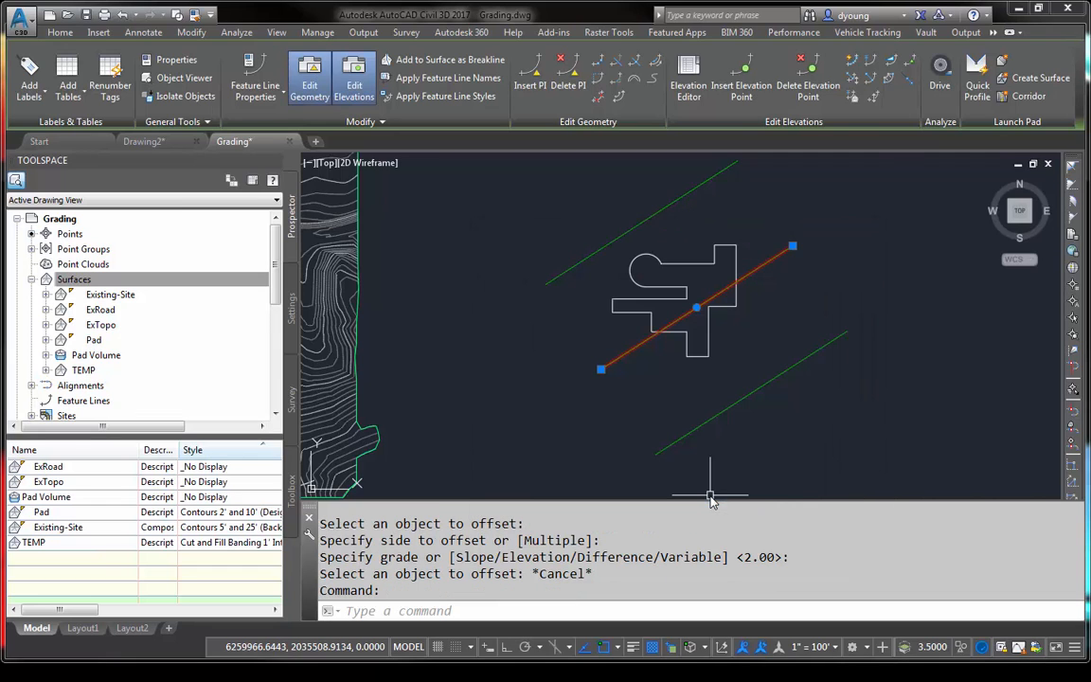
- Add all three parallel feature lines to the TEMP surface as Standard breaklines with a 10.00' supplementing distance
left_click(732, 402)
left_click(643, 220)
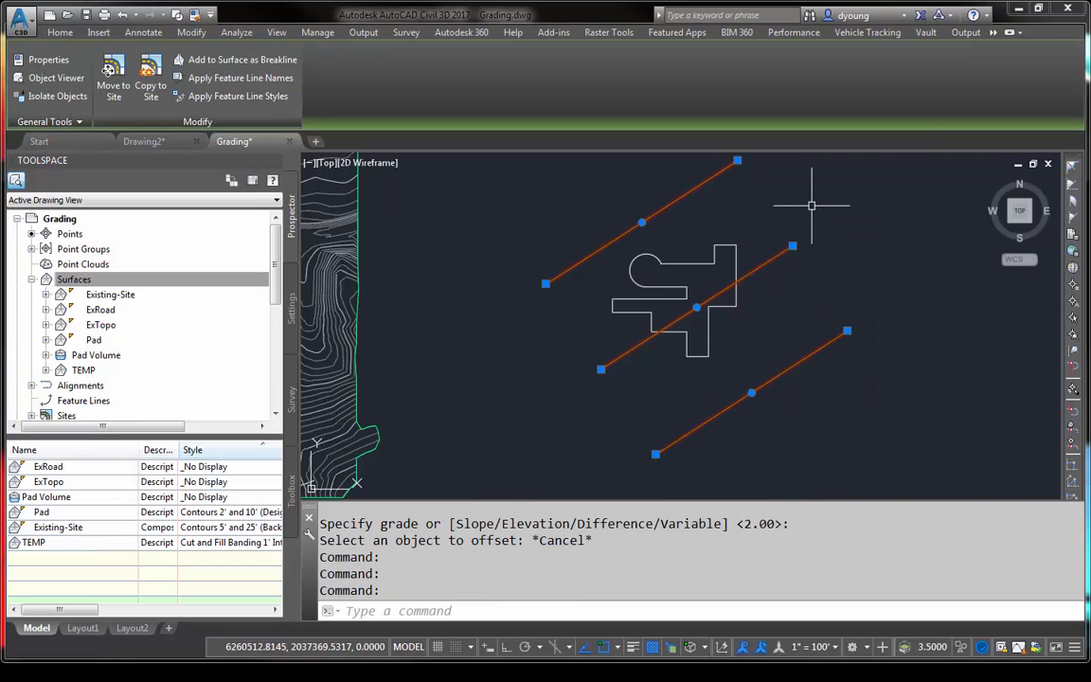
right_click(804, 271)
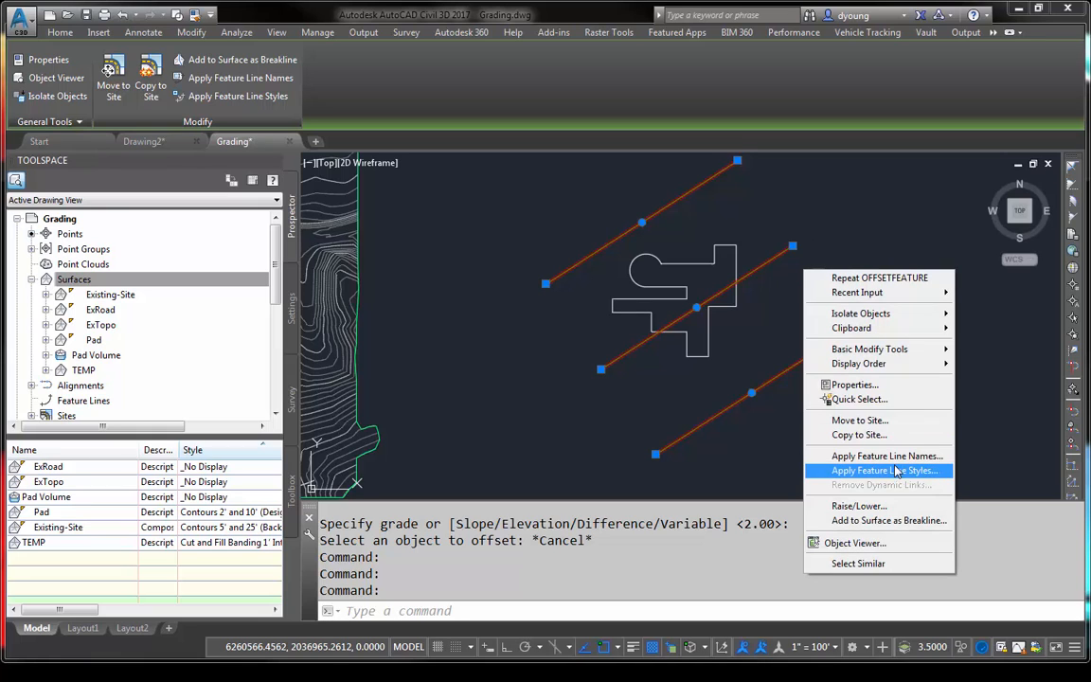
left_click(879, 523)
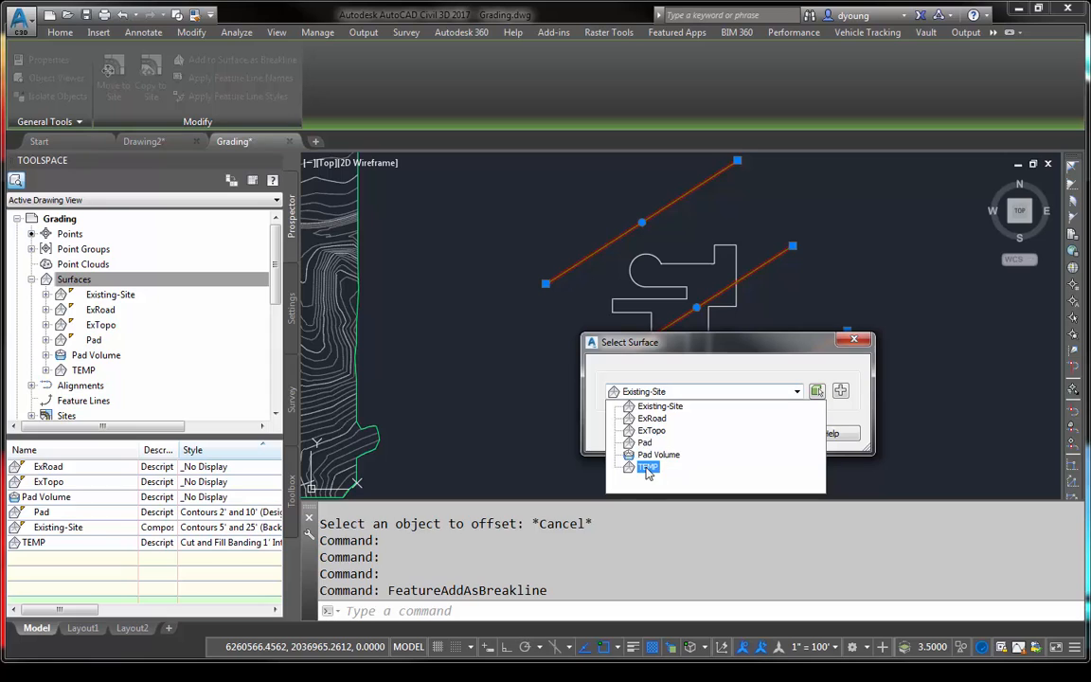
left_click(648, 466)
left_click(704, 437)
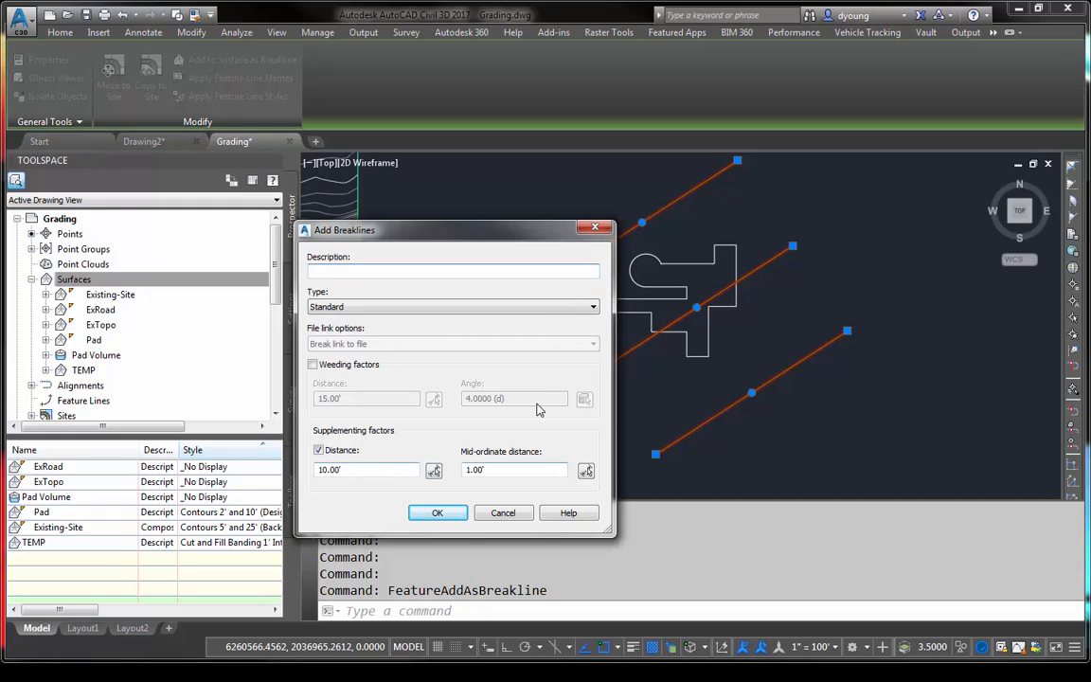
left_click(443, 512)
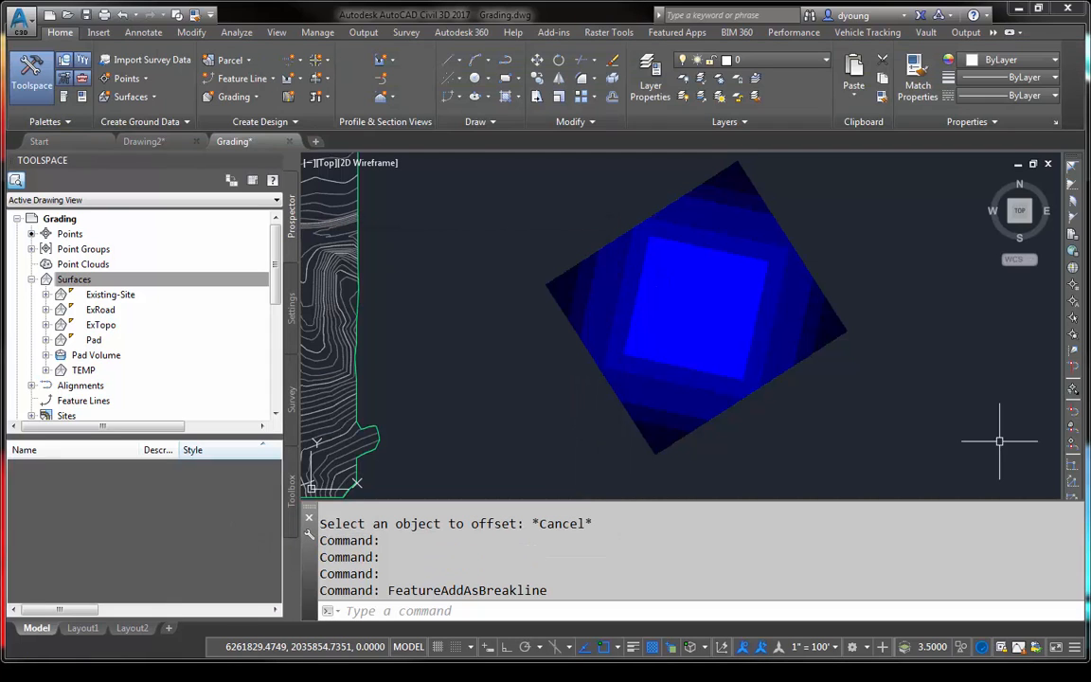
- Set the TEMP surface's style to Contours 1' and 5' (Design)
left_click(810, 328)
right_click(810, 328)
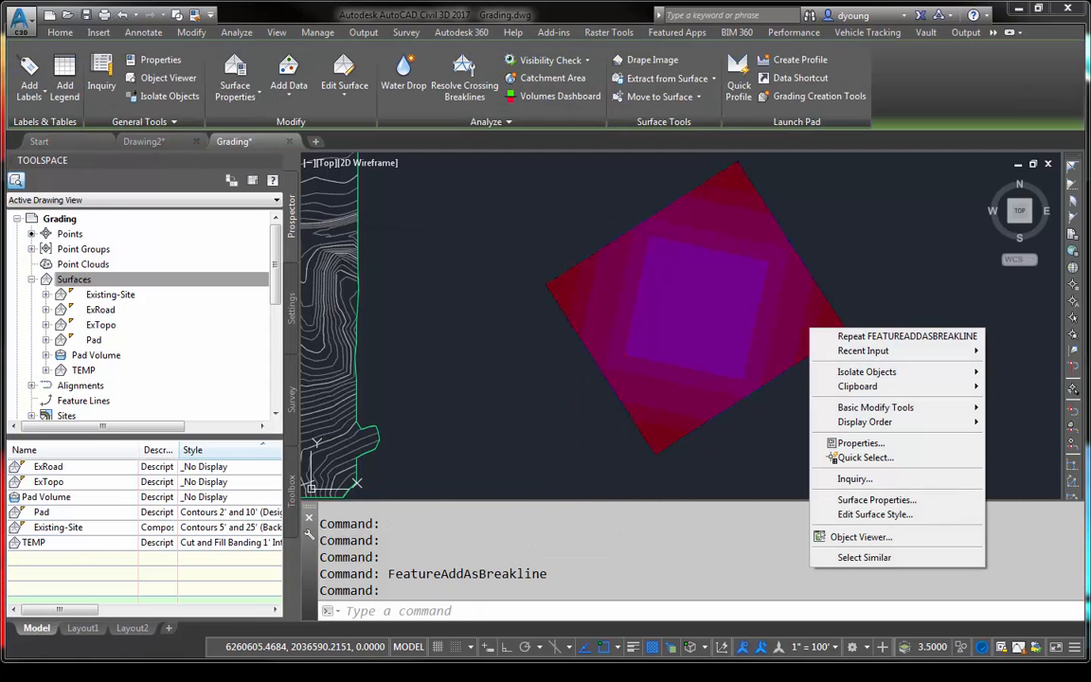
left_click(857, 499)
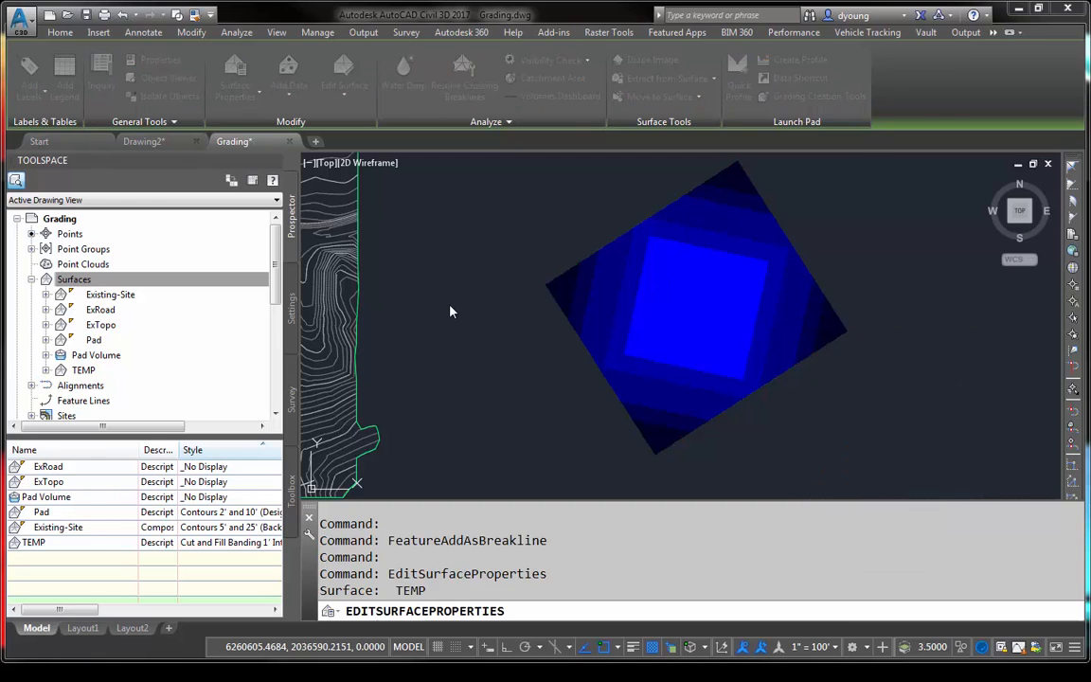
left_click(291, 224)
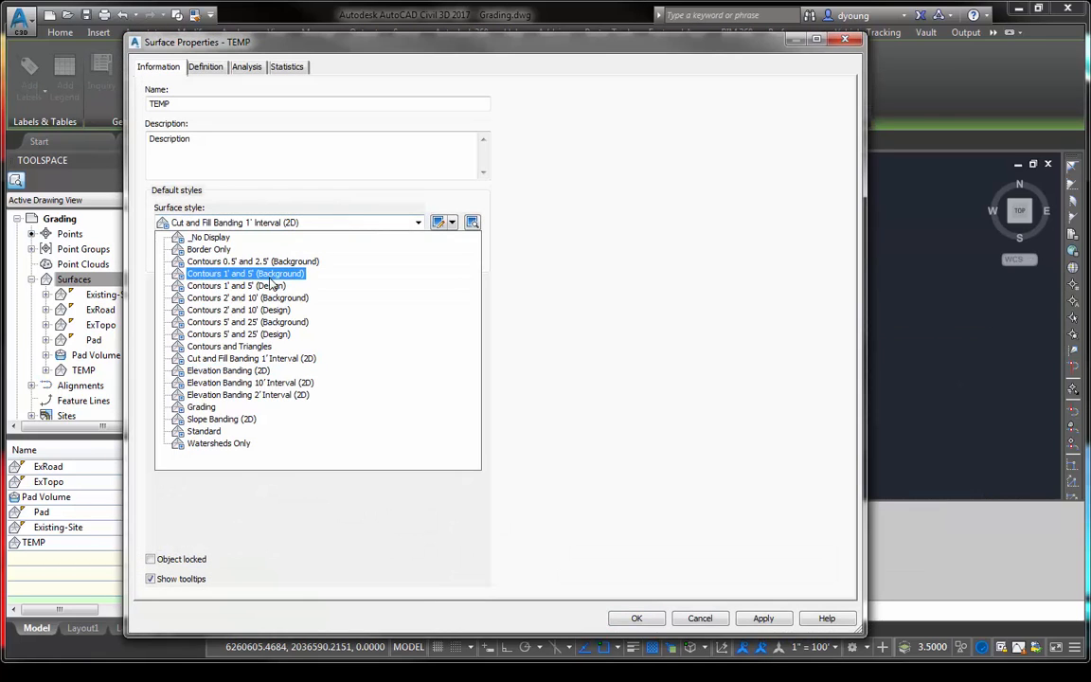
left_click(236, 285)
left_click(637, 617)
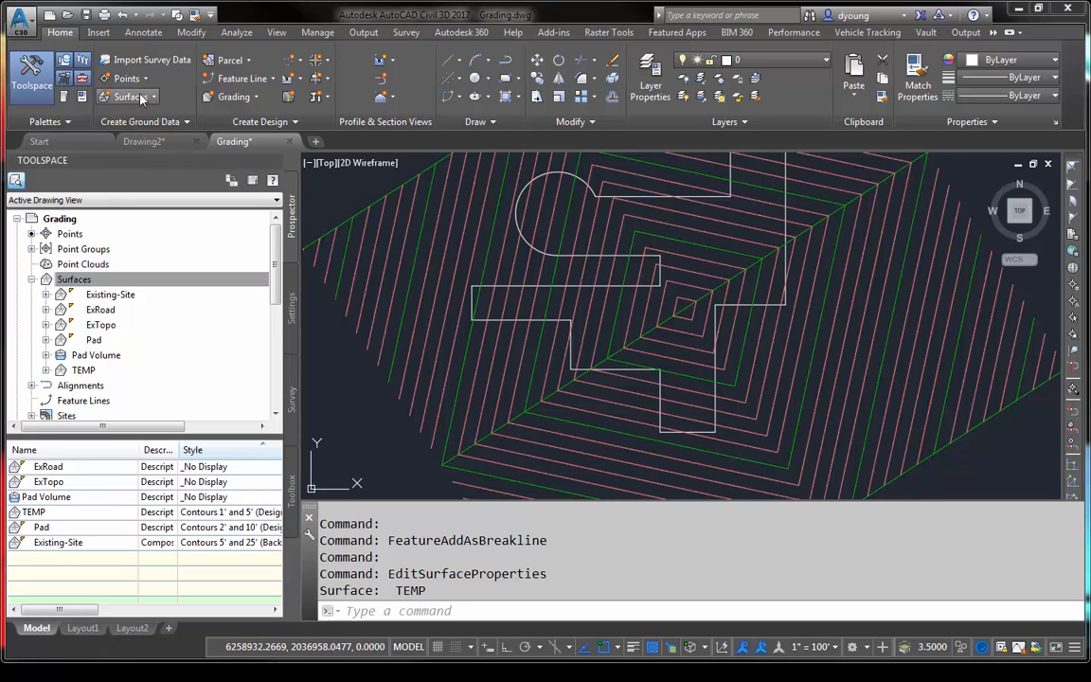
- Convert the closed outline polyline into a feature line in site Pad, with elevations from surface TEMP and intermediate grade break points inserted
left_click(233, 77)
left_click(270, 140)
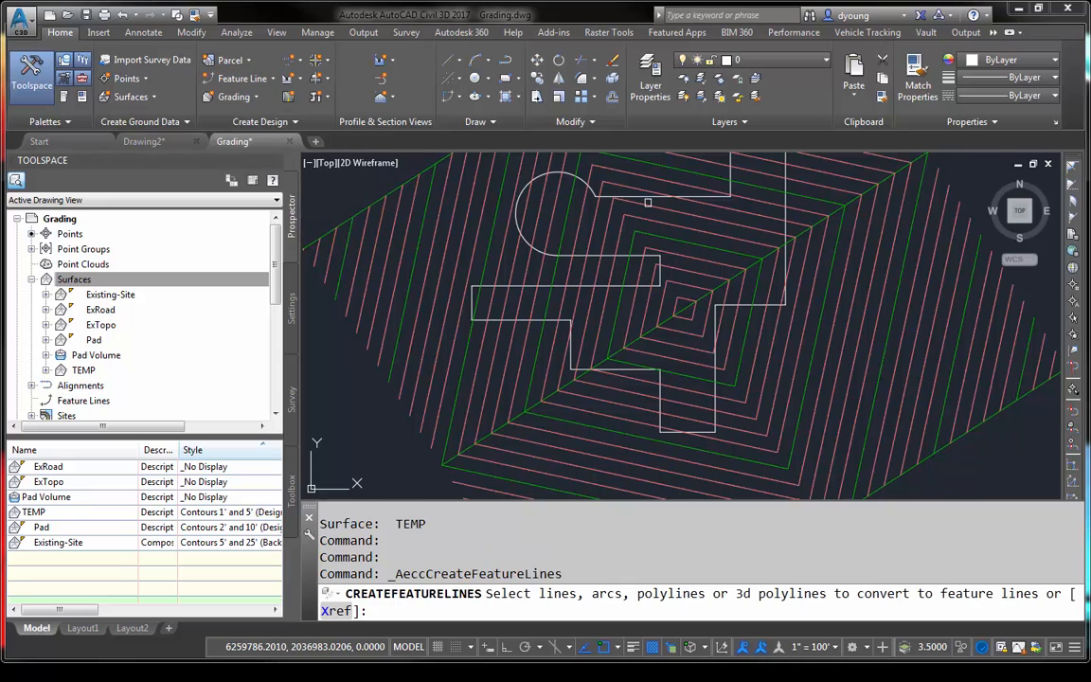
left_click(648, 198)
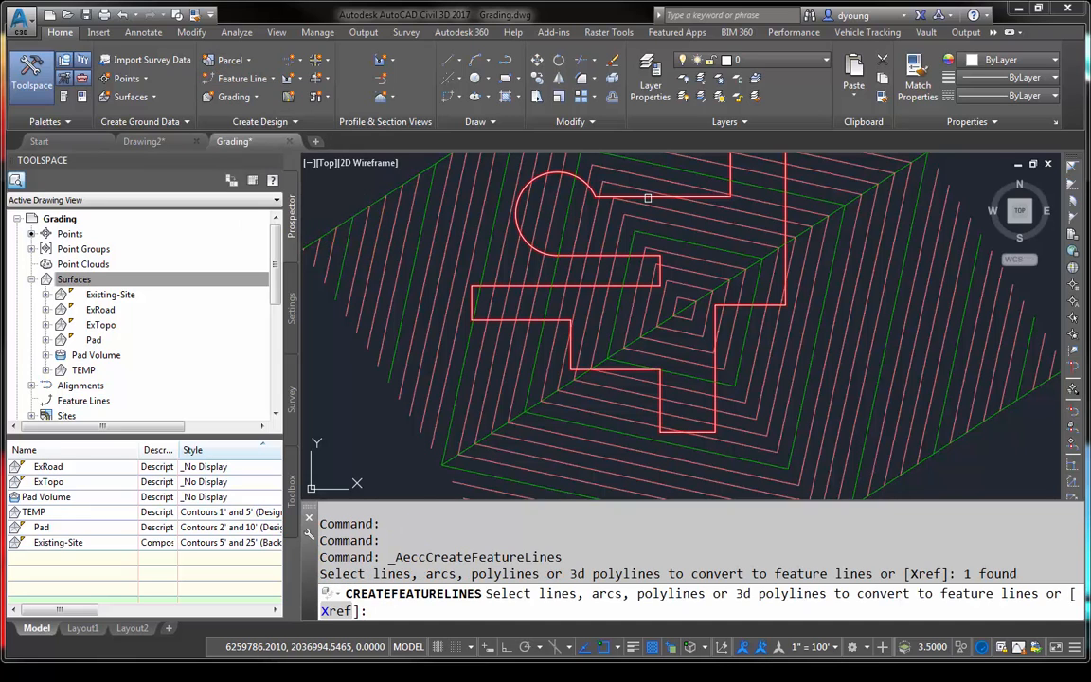
key("Return")
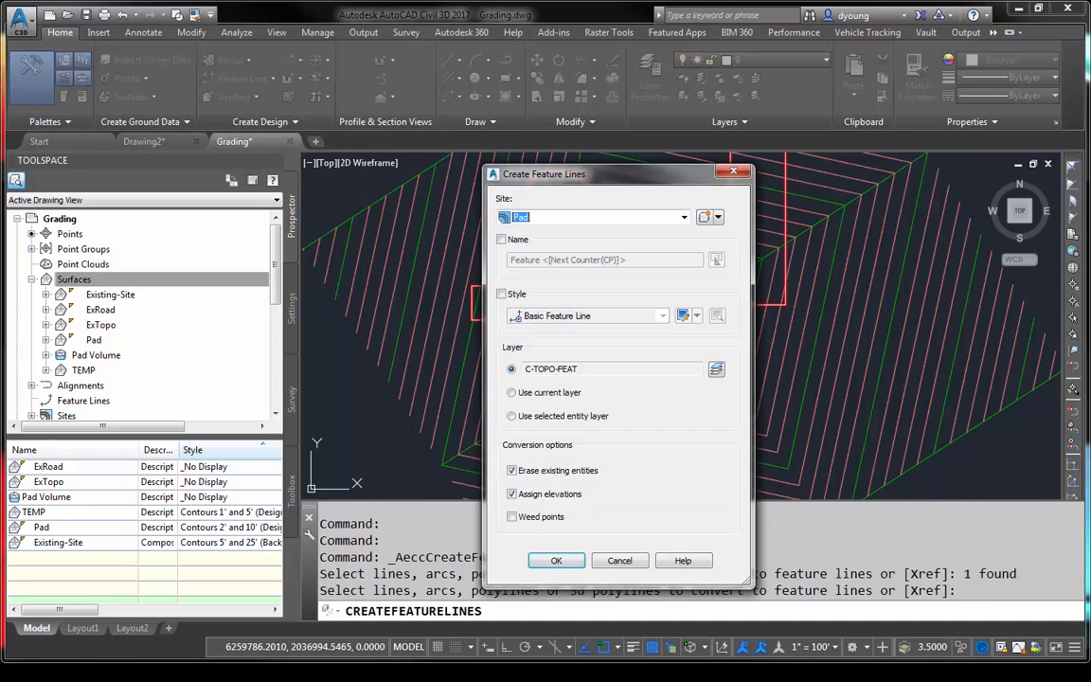
left_click(555, 560)
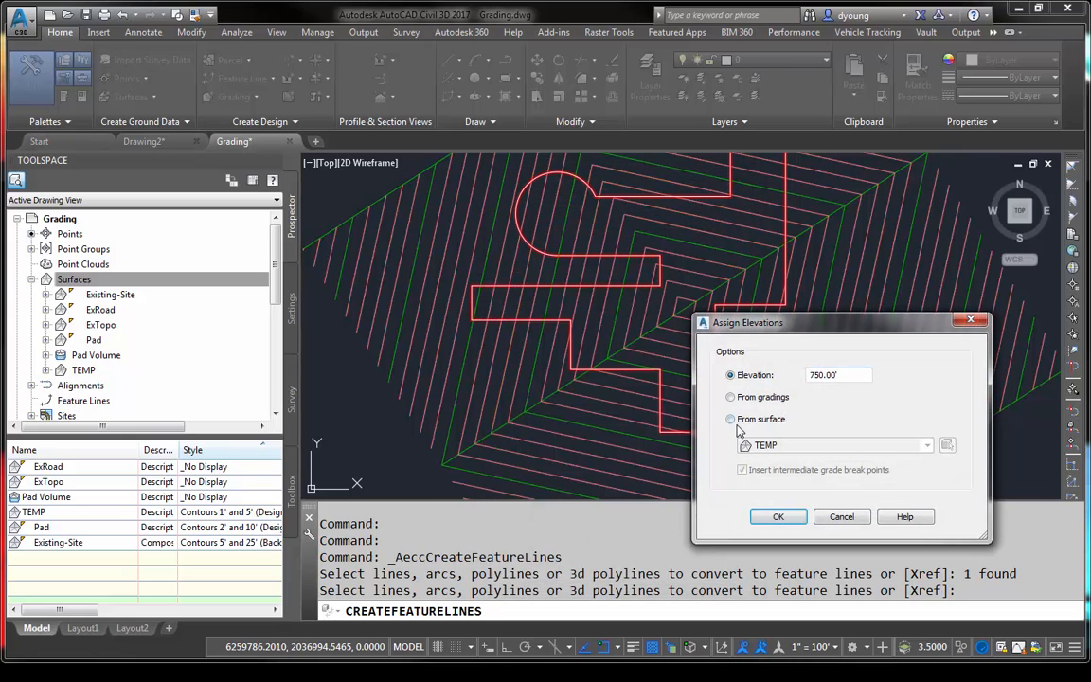
left_click(731, 420)
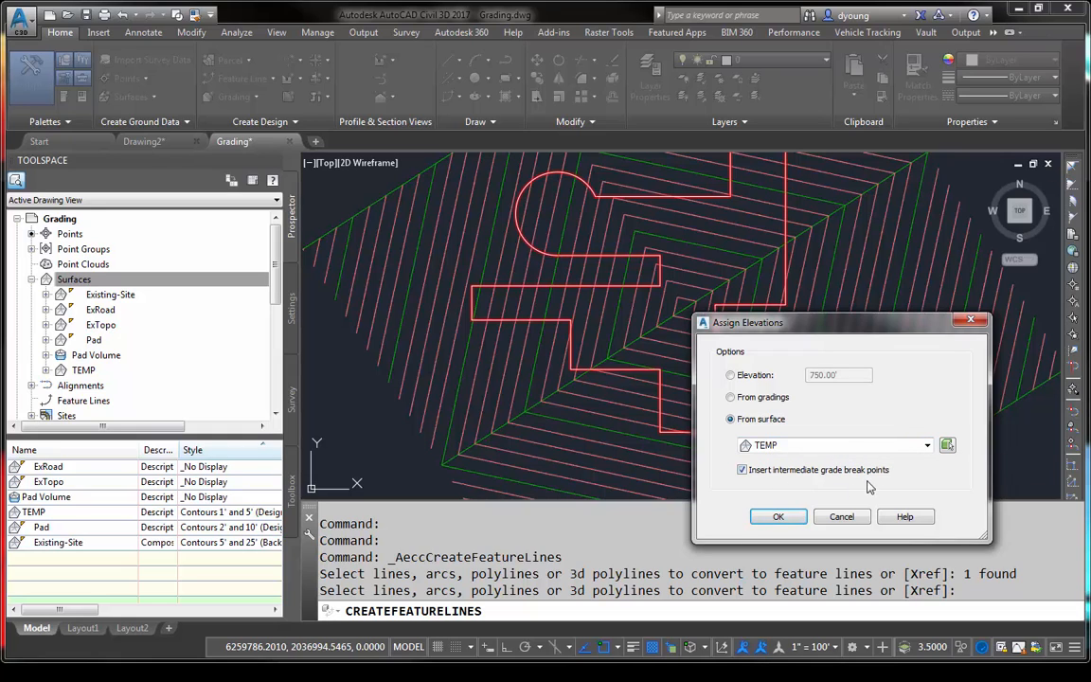
left_click(777, 517)
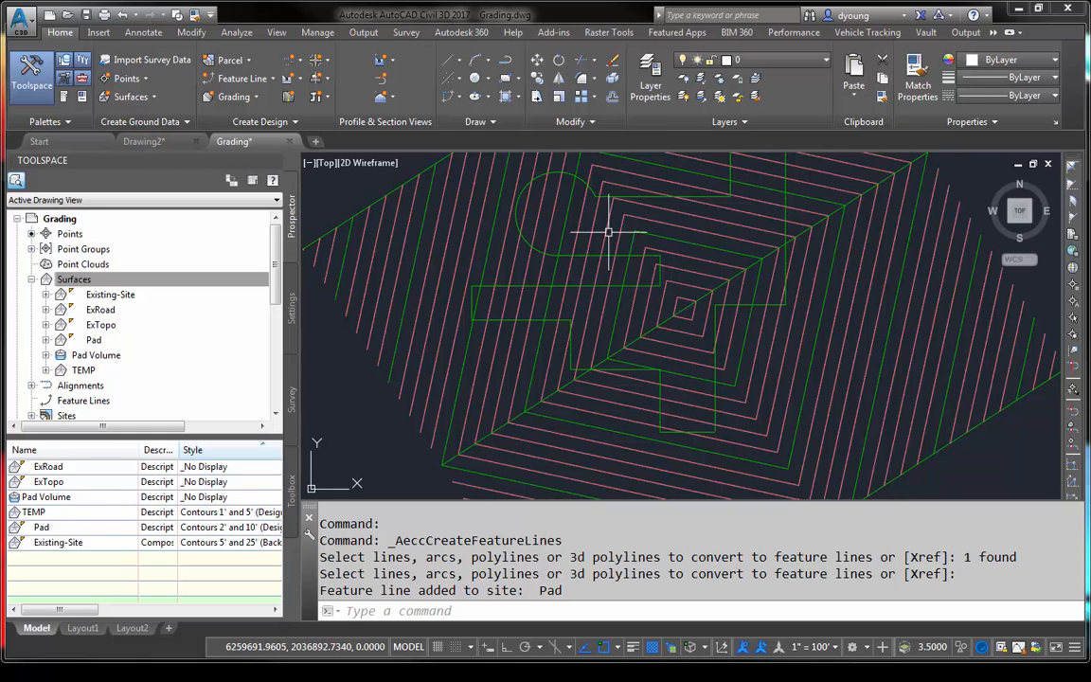
- Inspect the outline feature line's elevation points, and review their stations, elevations and grades in the Elevation Editor
left_click(578, 175)
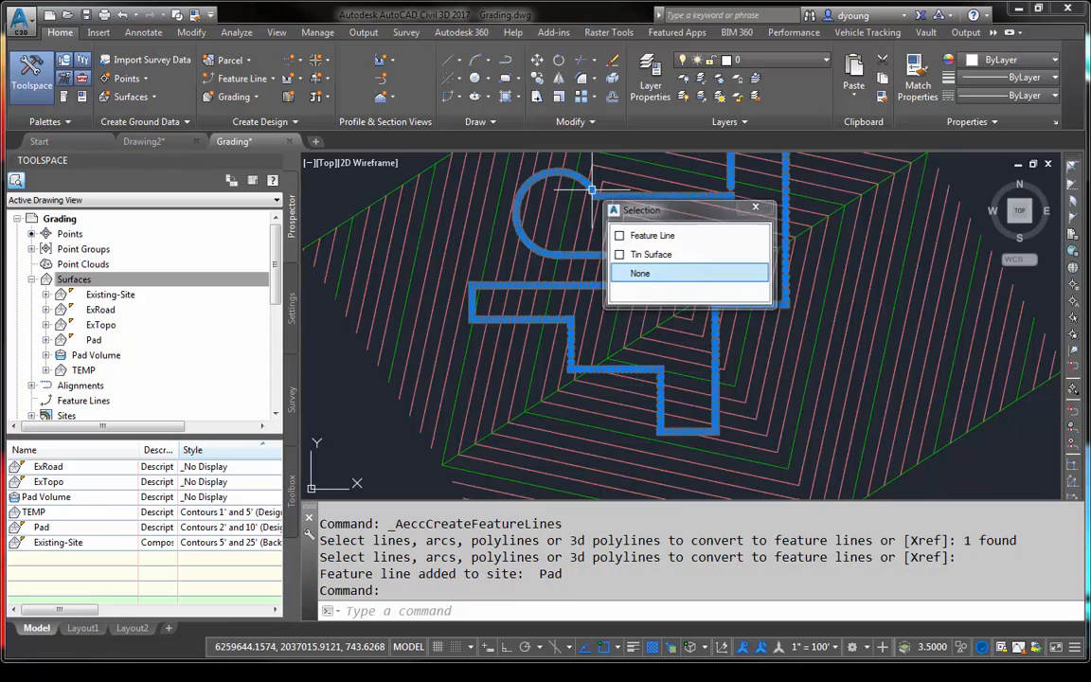
left_click(652, 235)
scroll(473, 261, "up", 5)
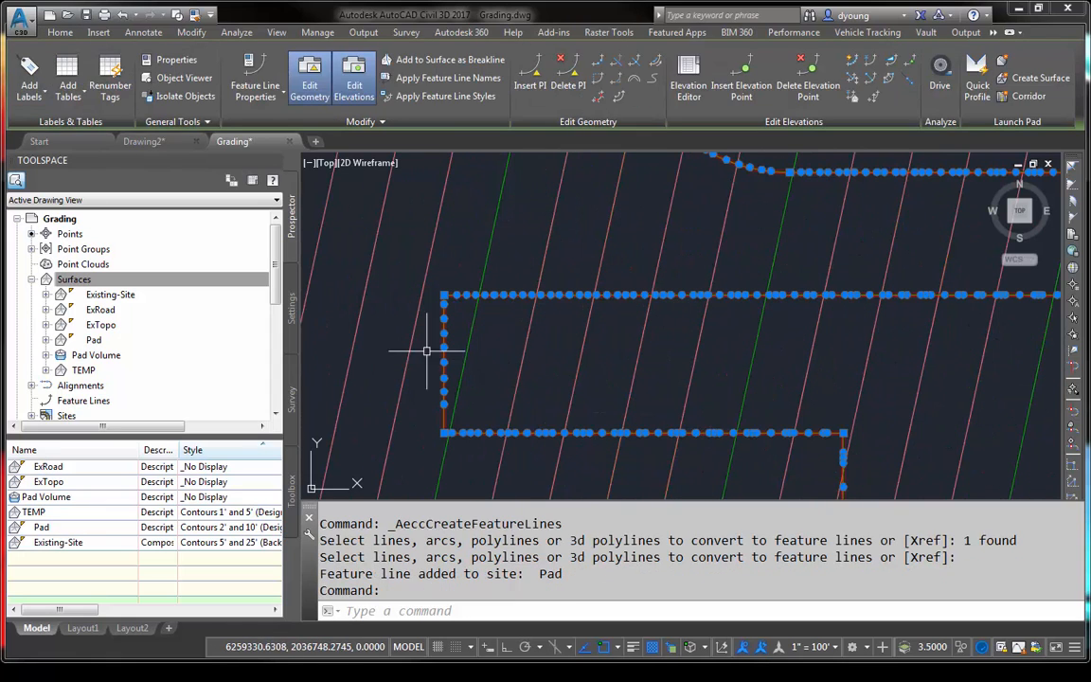
scroll(525, 416, "up", 2)
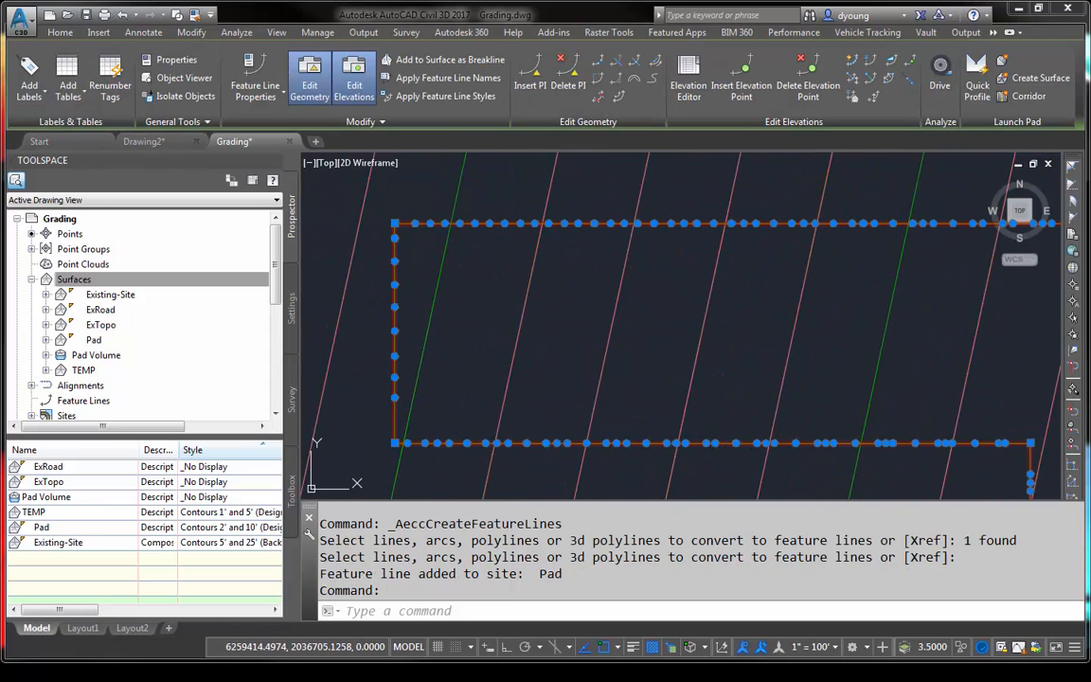
right_click(586, 398)
left_click(664, 280)
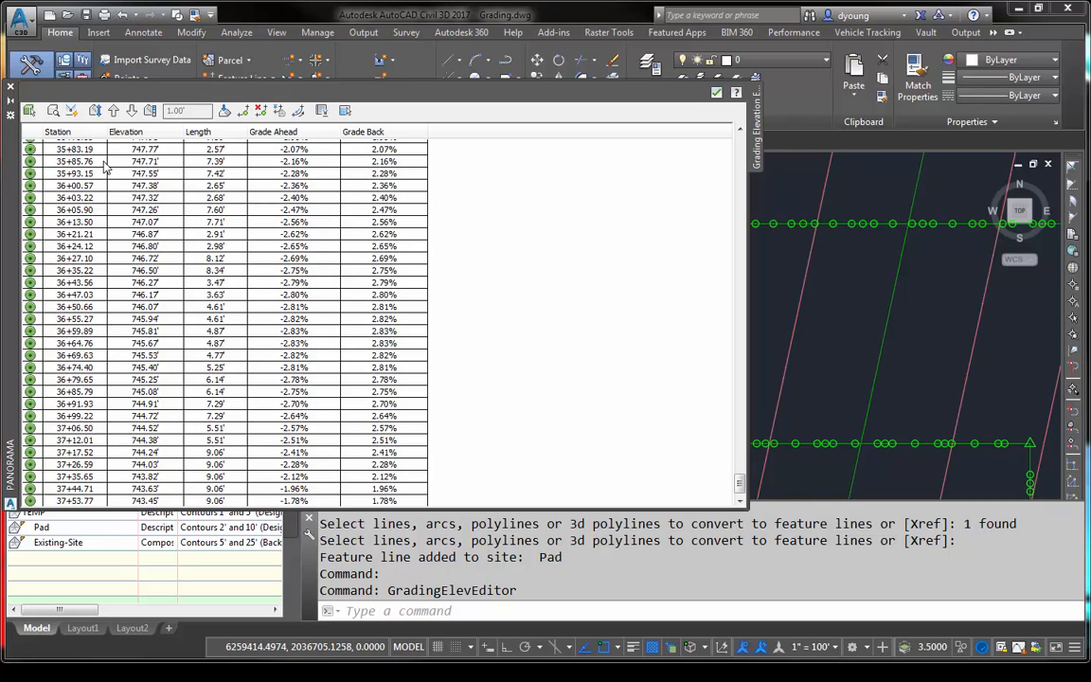
left_click(102, 162)
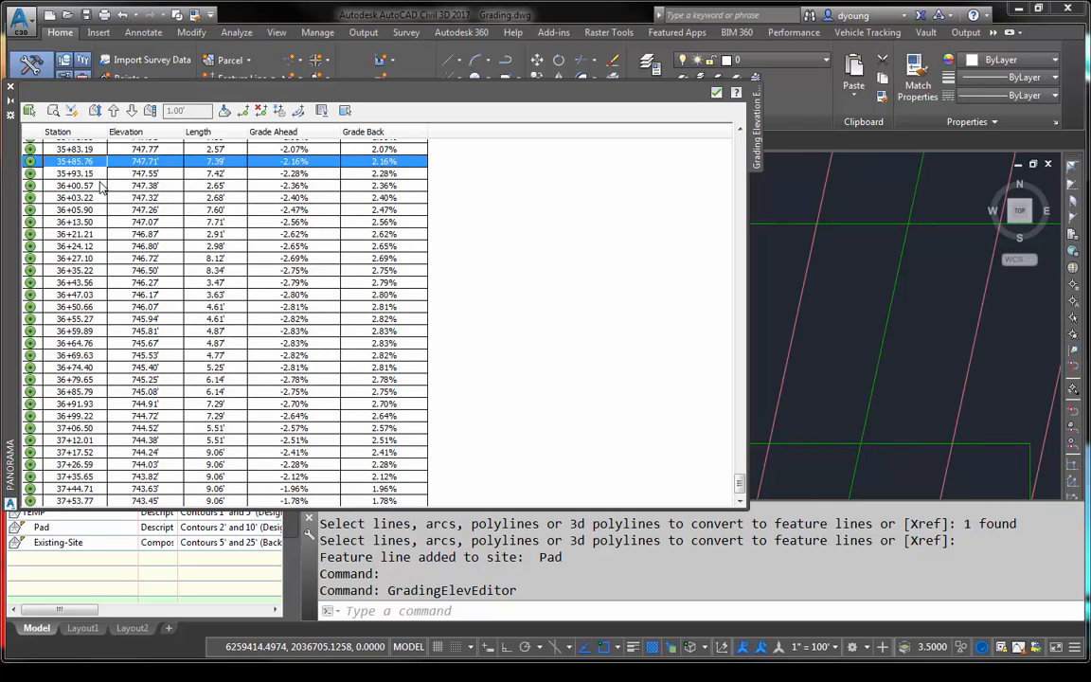
left_click(165, 200)
scroll(330, 234, "down", 1)
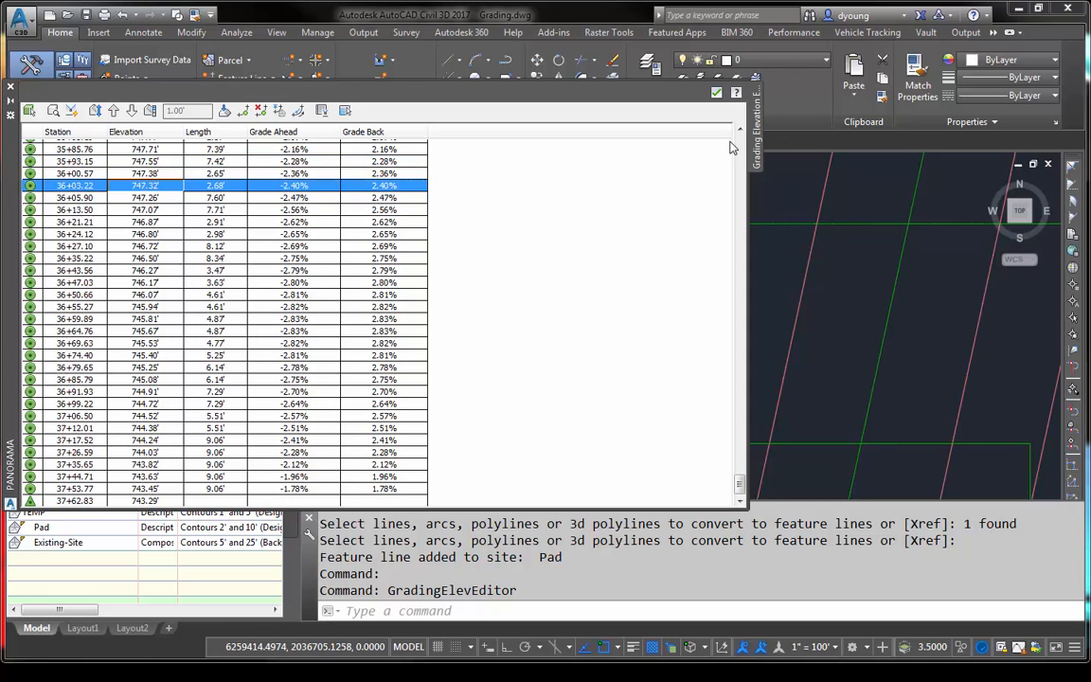
- Close the Elevation Editor and deselect the outline feature line
left_click(716, 92)
scroll(720, 361, "down", 3)
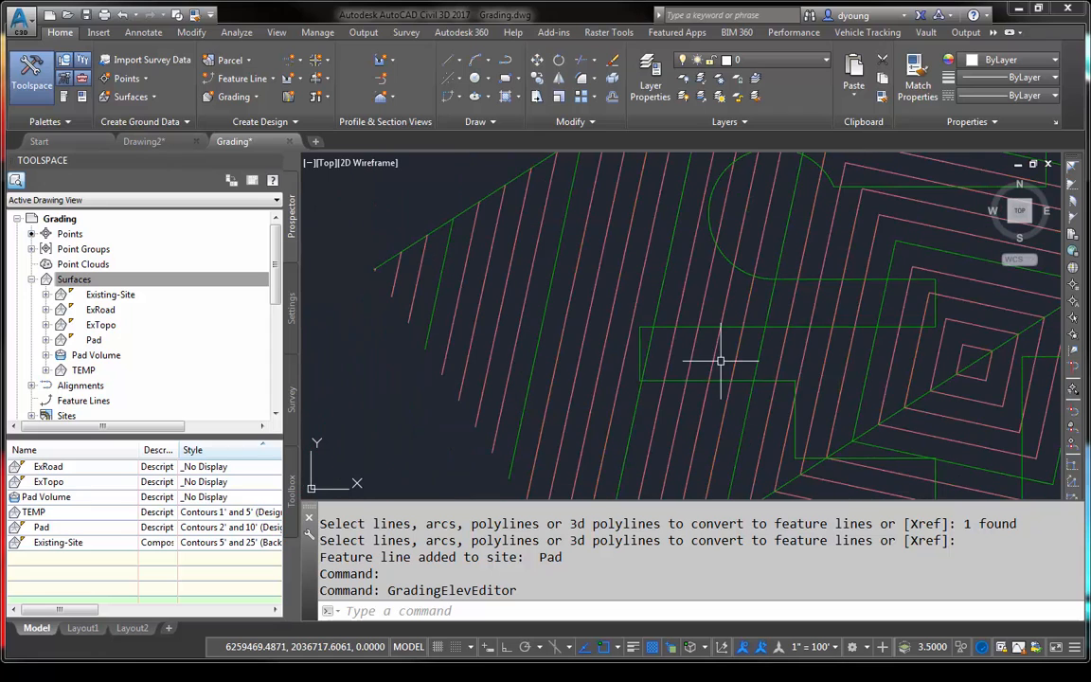
scroll(720, 361, "down", 6)
key("Escape")
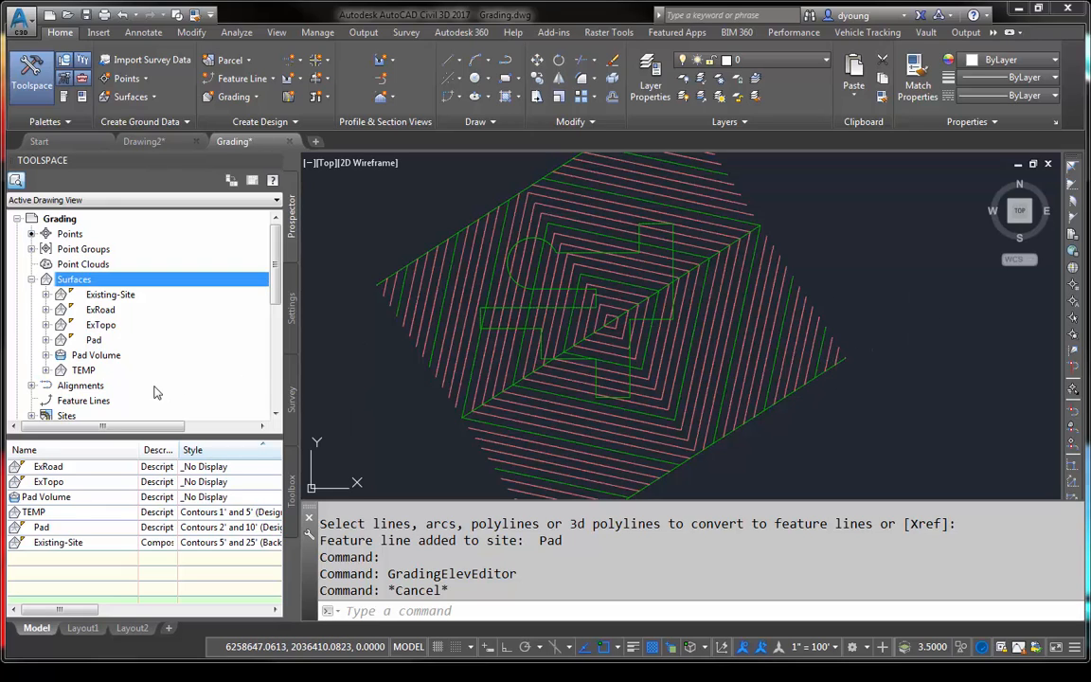
right_click(102, 369)
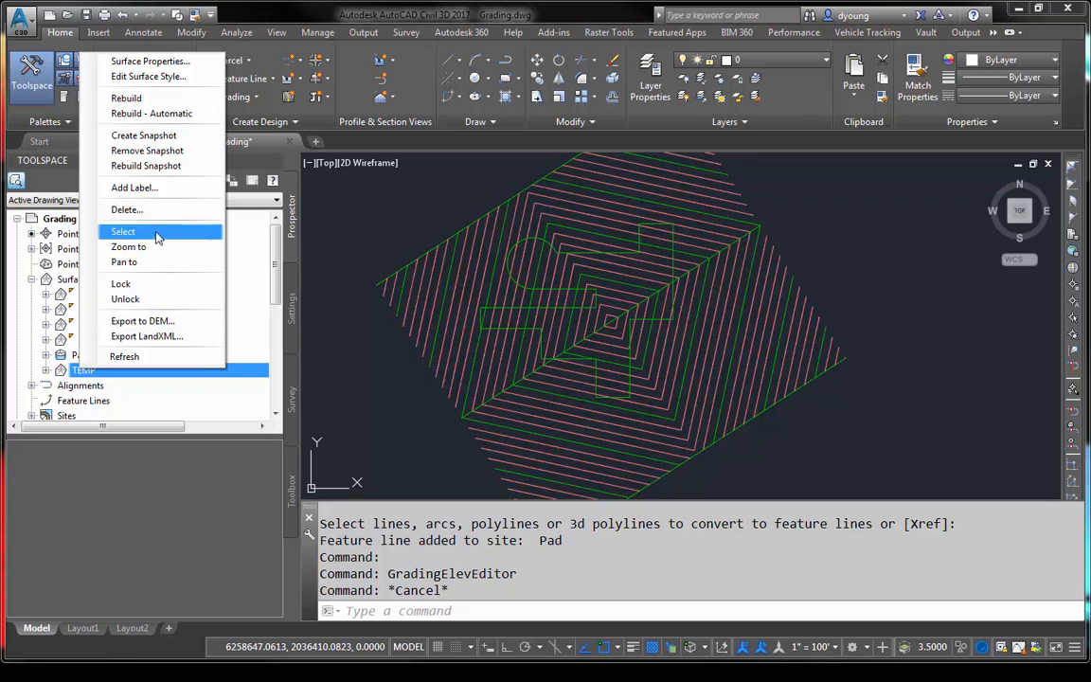
key("Escape")
key("Escape")
left_click(847, 405)
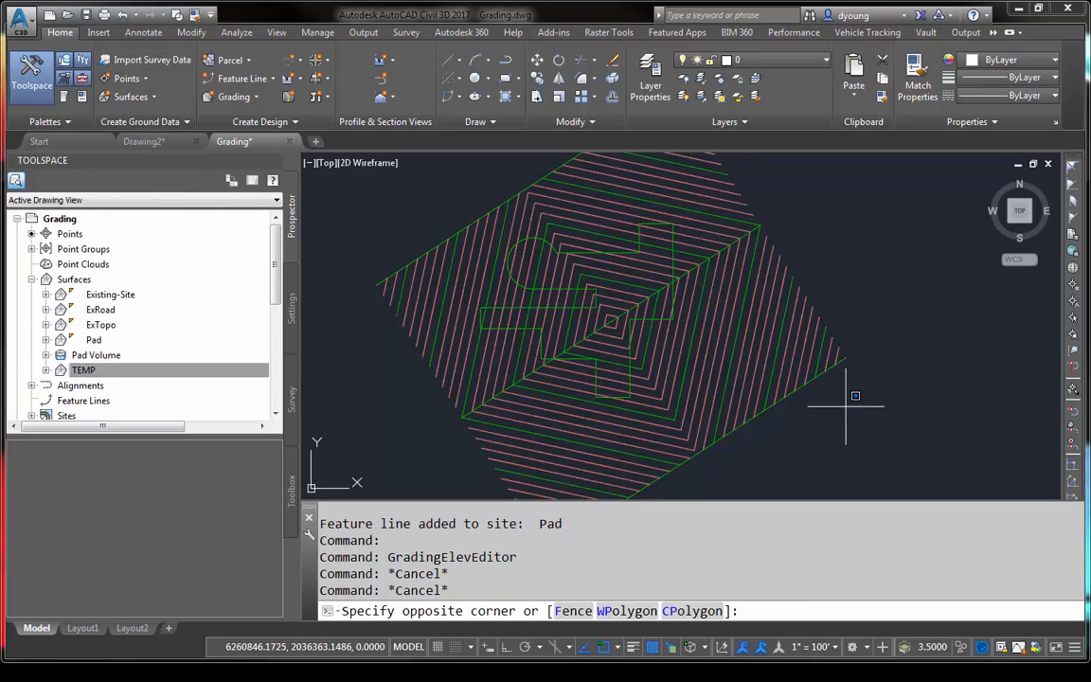
left_click(795, 318)
left_click(777, 195)
left_click(748, 251)
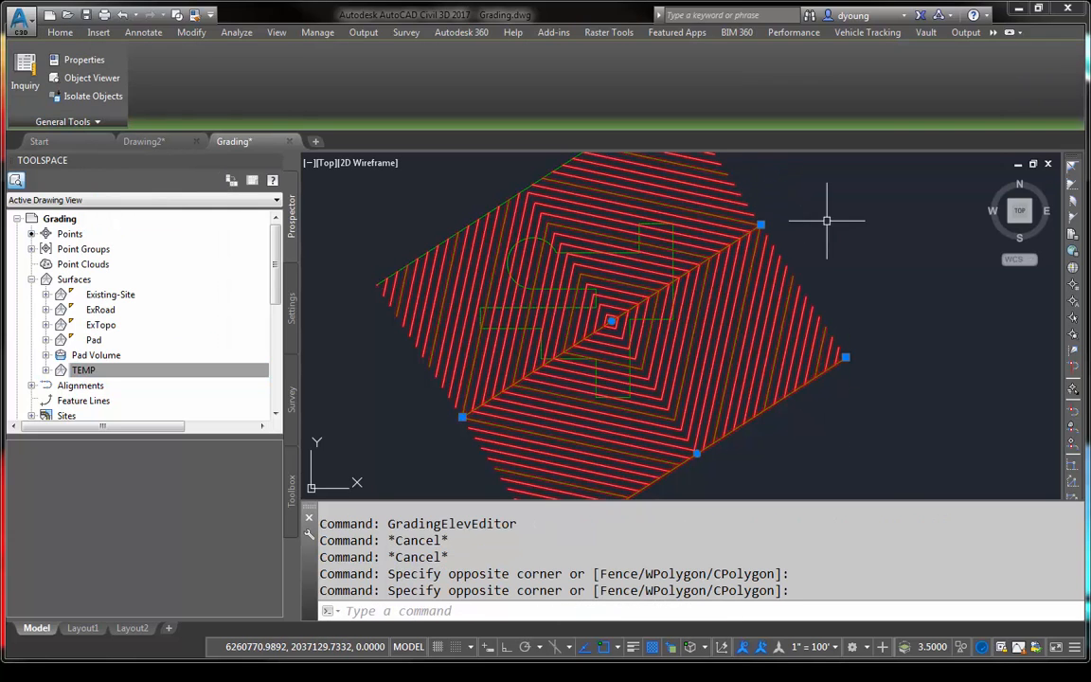
middle_click_drag(828, 222, 924, 340)
left_click(803, 201)
left_click(745, 233)
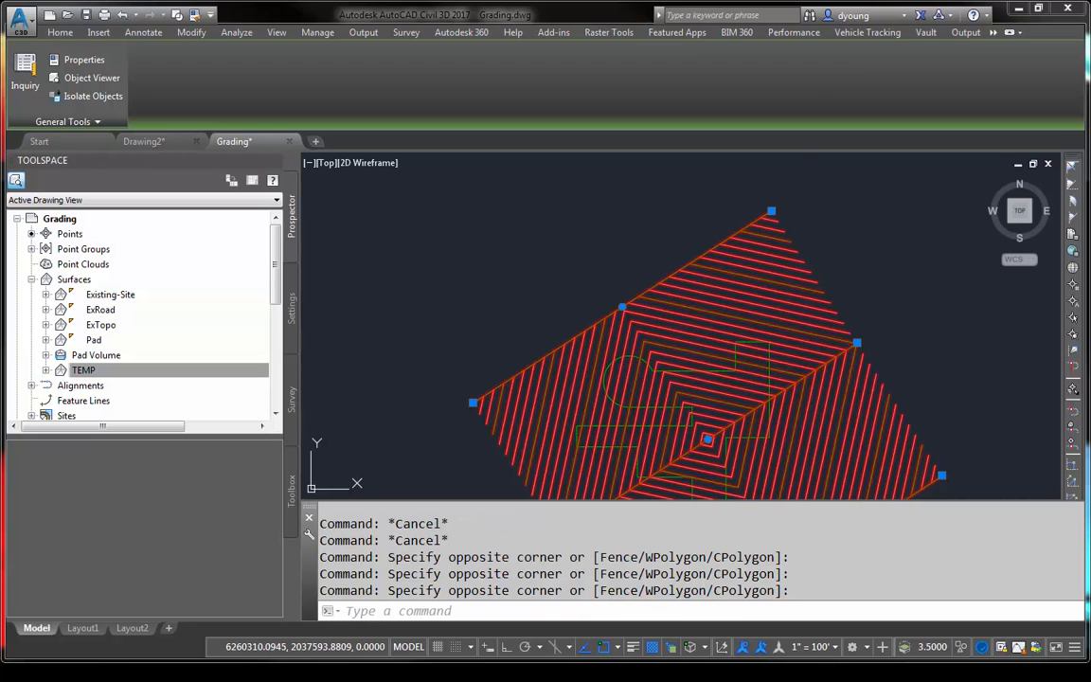
right_click(812, 229)
key("Escape")
key("Escape")
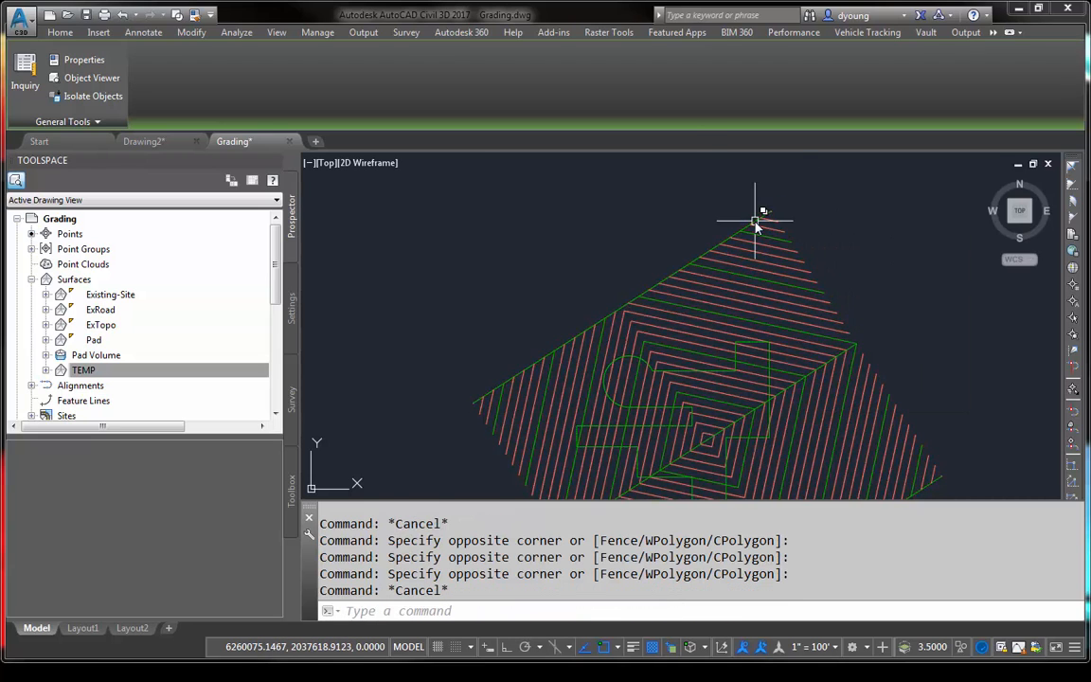
- Delete the three parallel feature lines that define the TEMP surface, keeping the closed outline feature line
scroll(748, 218, "up", 3)
left_click(761, 217)
scroll(762, 251, "down", 5)
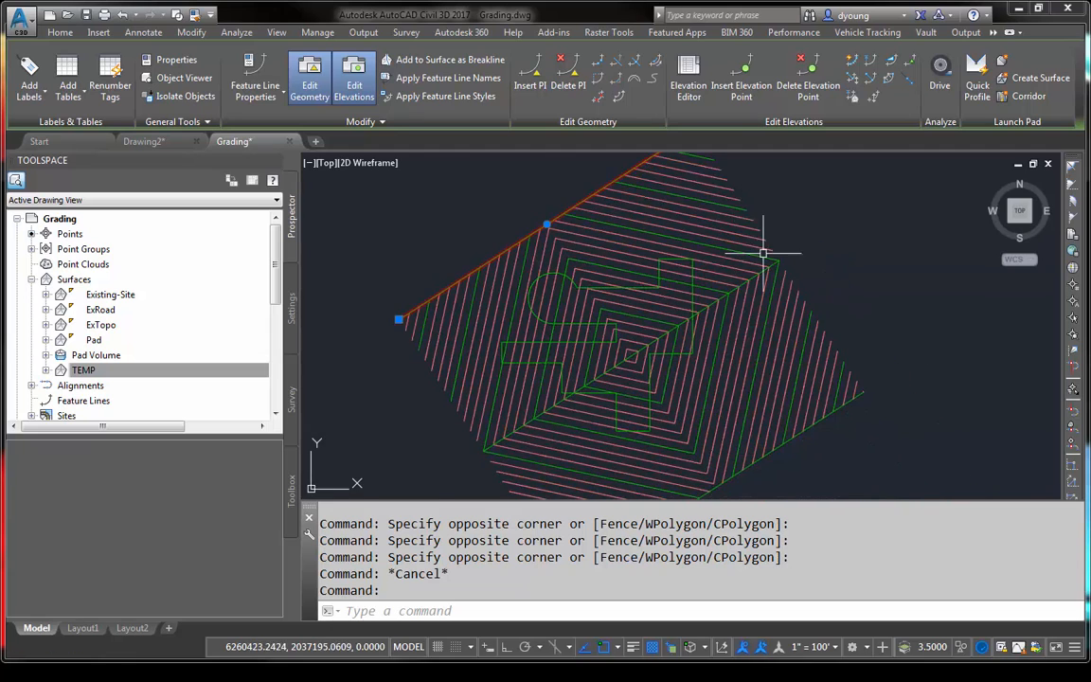
scroll(779, 273, "up", 6)
scroll(801, 294, "down", 5)
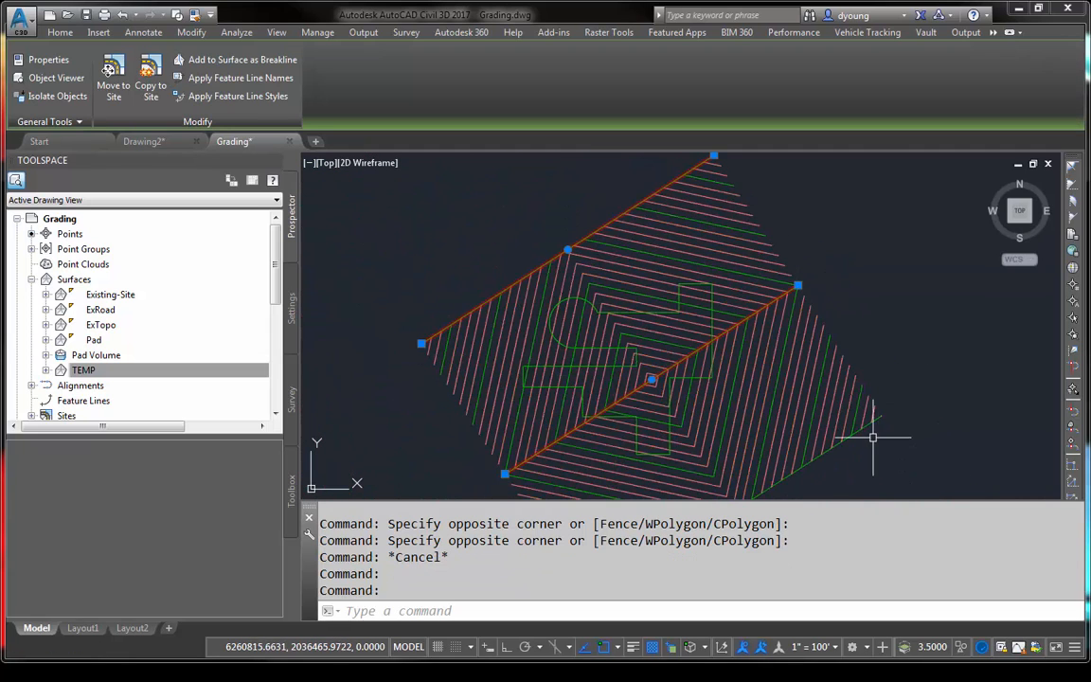
scroll(865, 419, "up", 3)
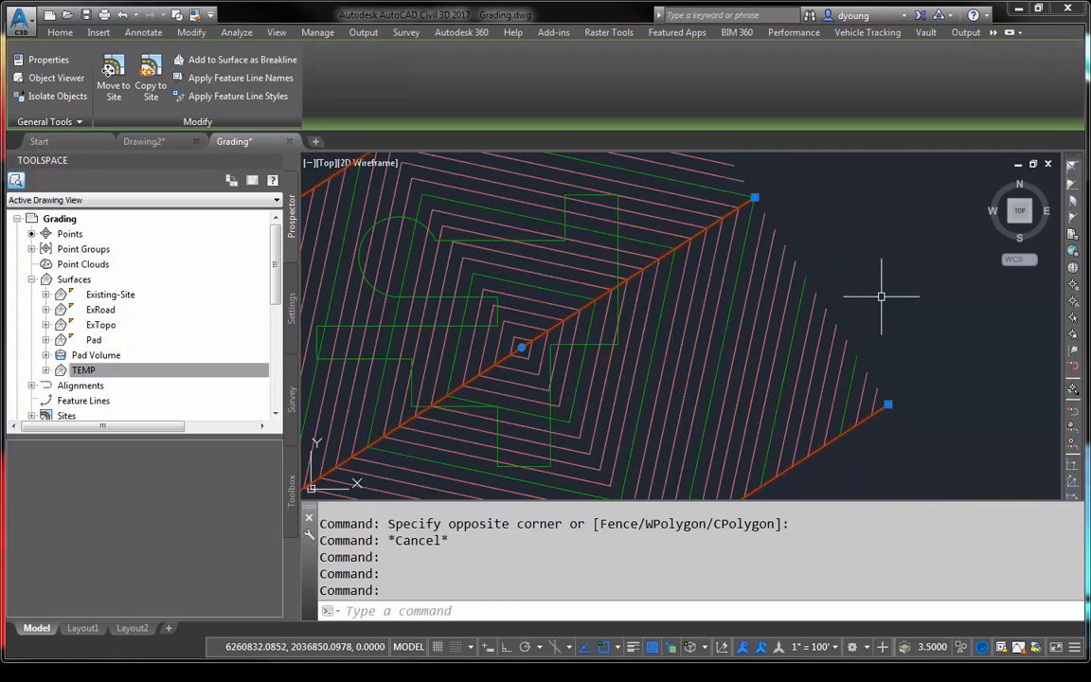
key("Delete")
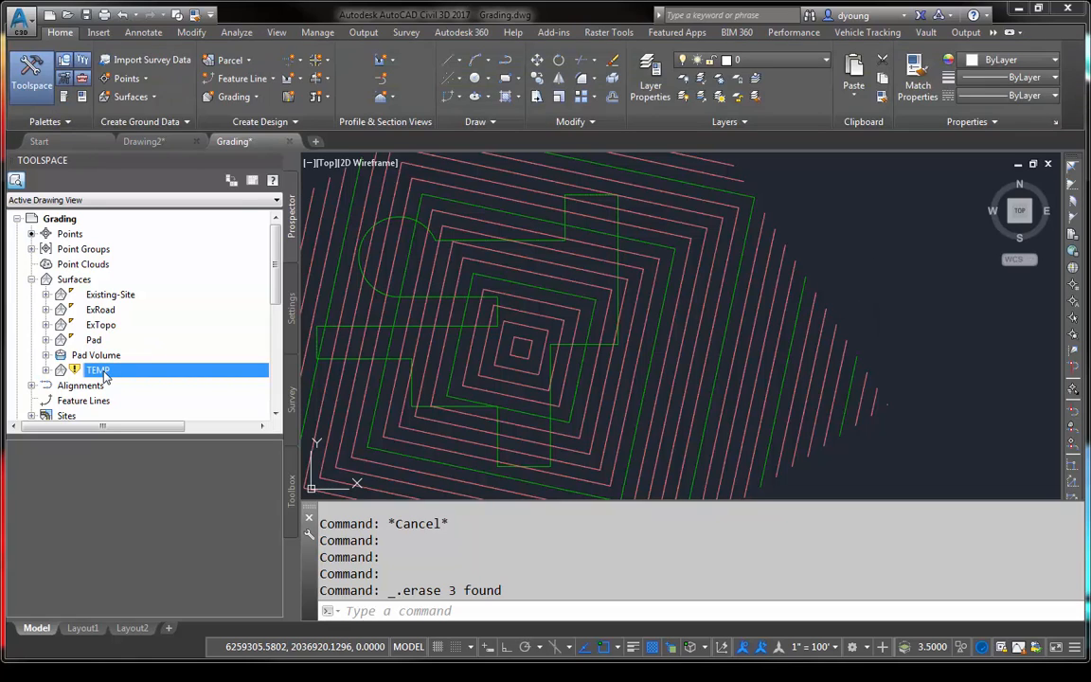
- Rebuild the TEMP surface to clear its contours around the outline feature line
right_click(105, 376)
left_click(142, 103)
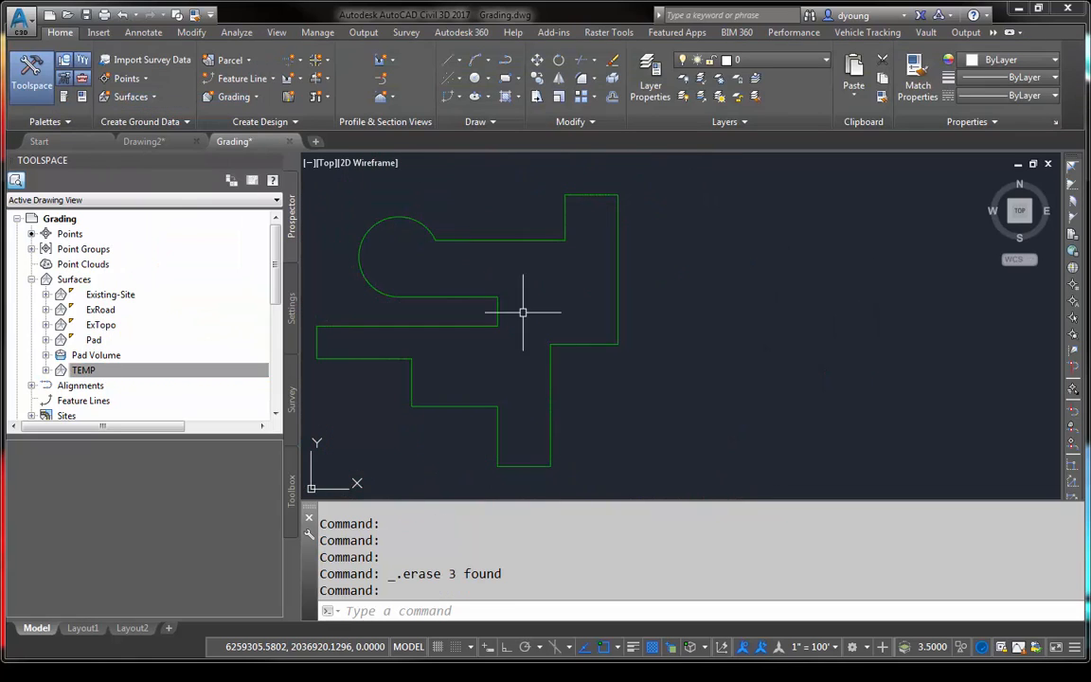
scroll(848, 370, "down", 4)
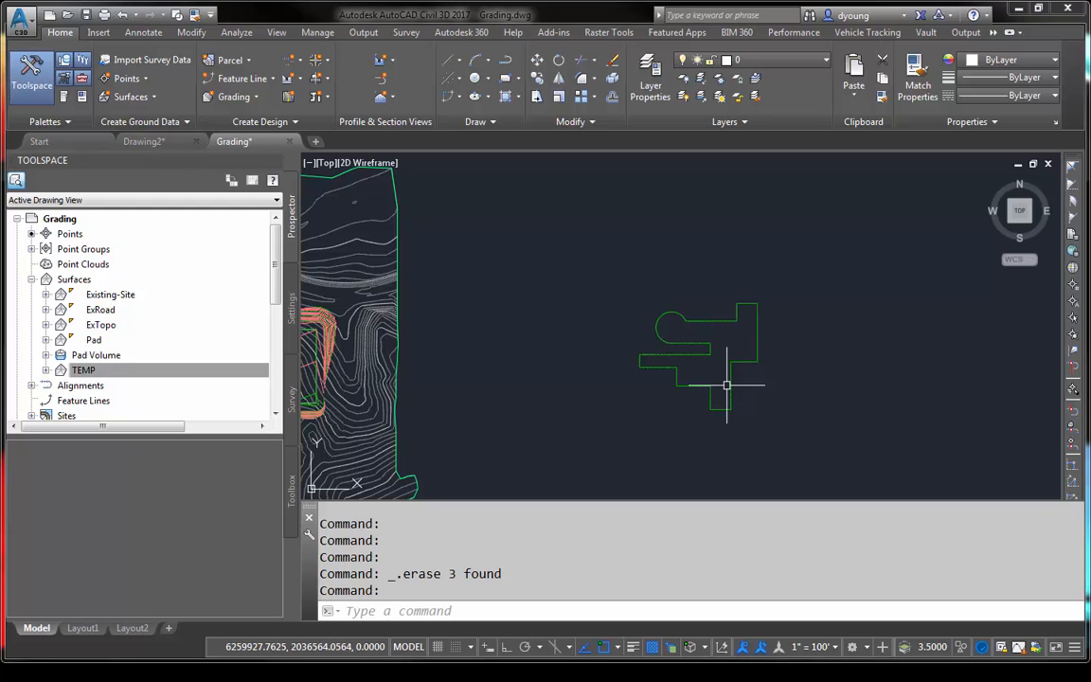